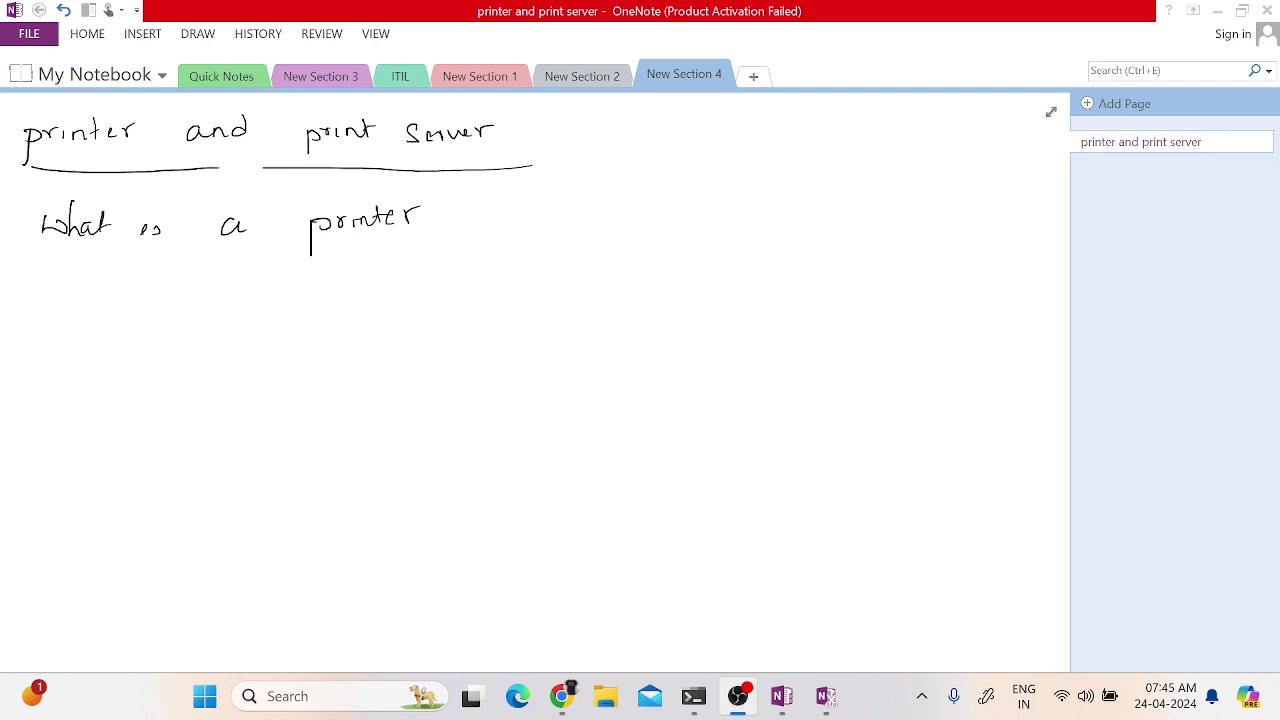
# - Ink a question mark after 'printer' and underline 'What is' on the notes page
pyautogui.click(443, 241)
pyautogui.moveTo(437, 206); pyautogui.dragTo(443, 231)
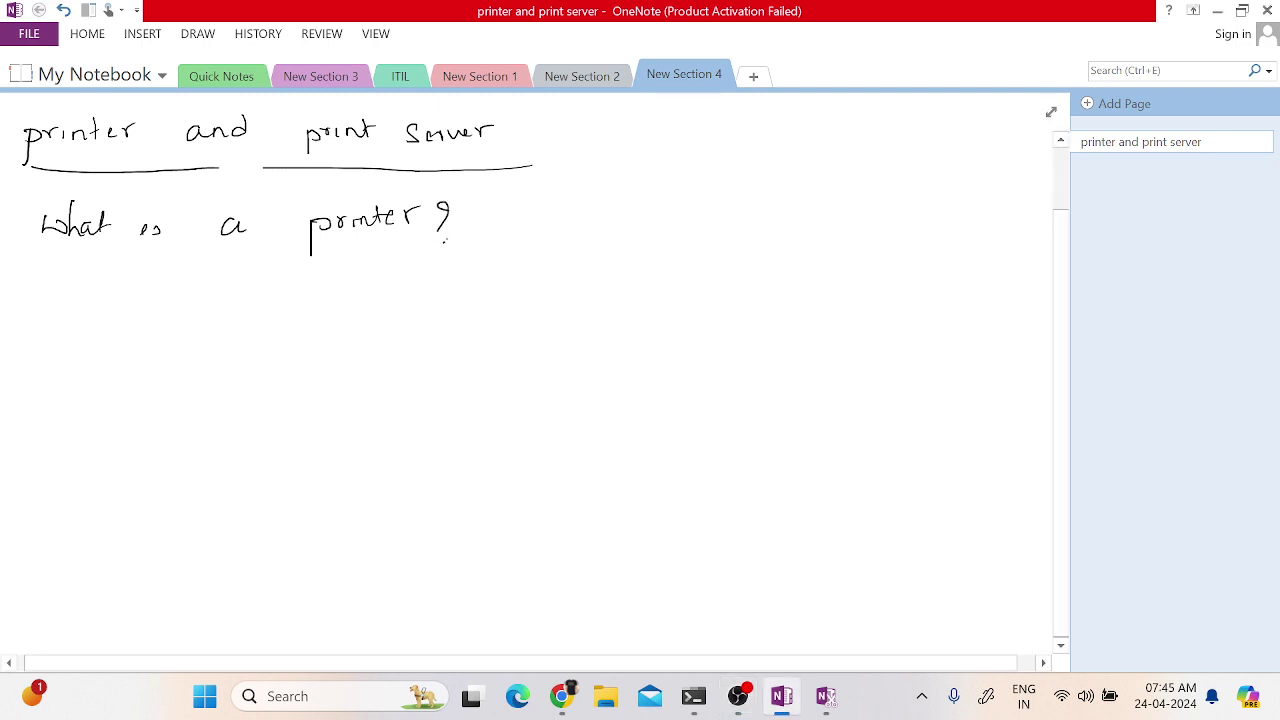
pyautogui.moveTo(63, 266); pyautogui.dragTo(201, 260)
pyautogui.hotkey('alt', 'Tab')
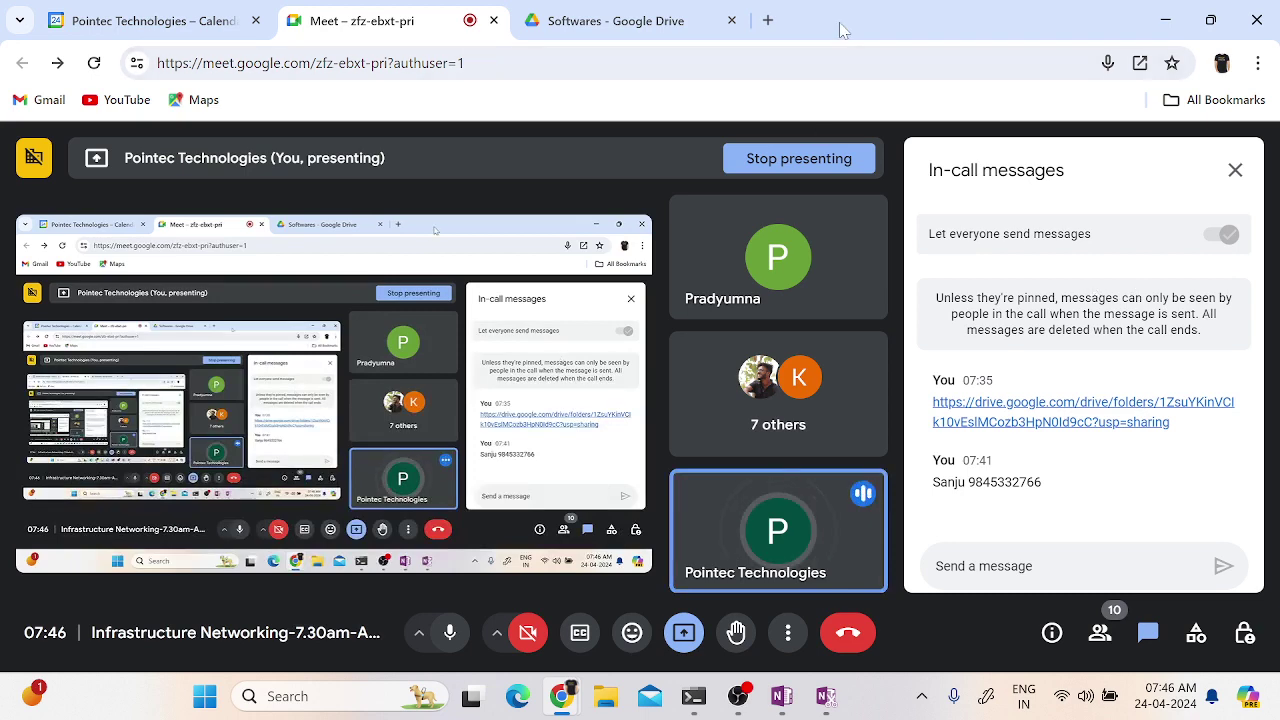
pyautogui.hotkey('alt', 'Tab')
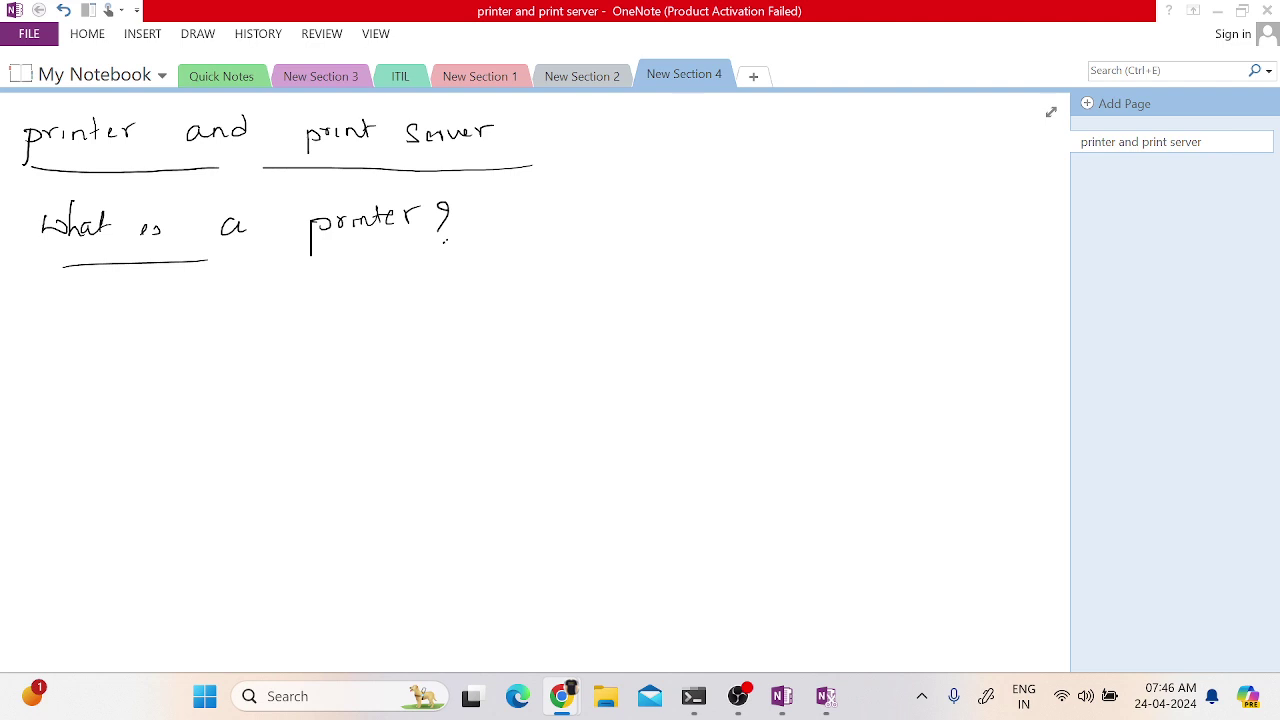
# - Handwrite a circled 1 followed by 'Standalone printers'
pyautogui.click(81, 325)
pyautogui.moveTo(89, 319); pyautogui.dragTo(89, 327)
pyautogui.moveTo(104, 316)
pyautogui.mouseDown()
pyautogui.moveTo(68, 312)
pyautogui.moveTo(102, 309)
pyautogui.mouseUp()
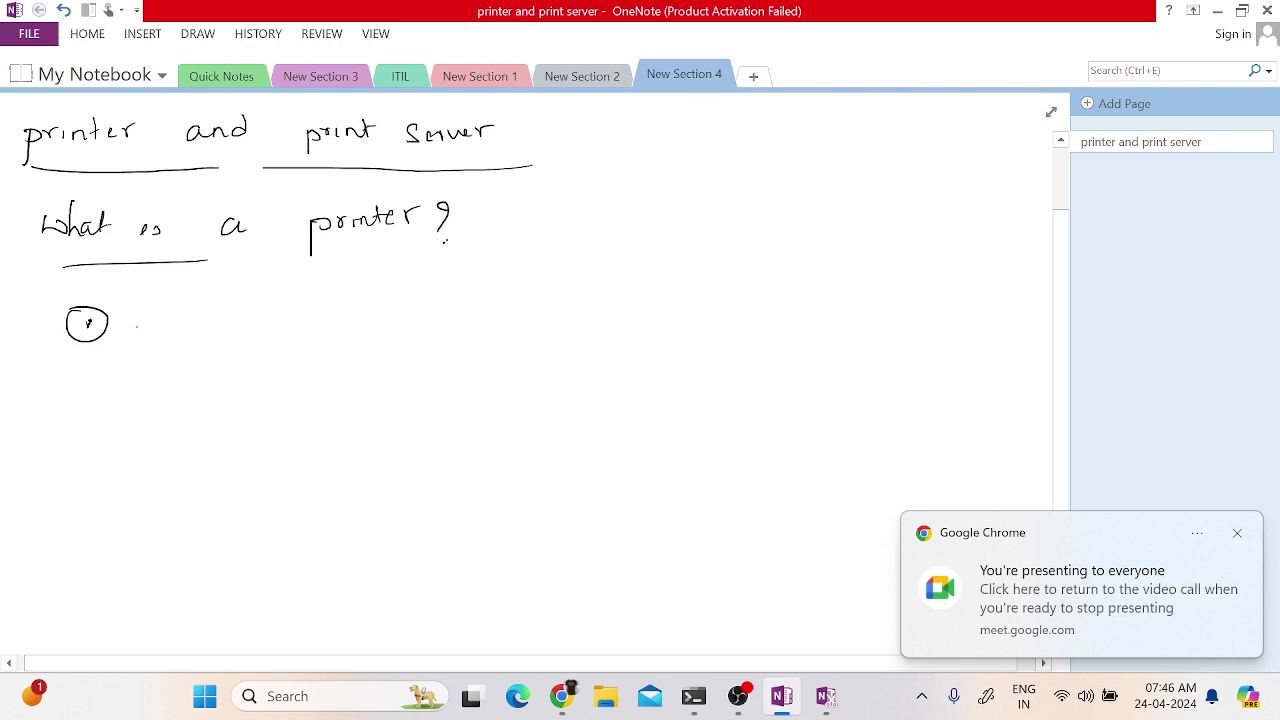
pyautogui.moveTo(214, 309)
pyautogui.mouseDown()
pyautogui.moveTo(189, 329)
pyautogui.moveTo(262, 310)
pyautogui.moveTo(308, 316)
pyautogui.mouseUp()
pyautogui.moveTo(318, 308)
pyautogui.mouseDown()
pyautogui.moveTo(358, 300)
pyautogui.moveTo(432, 326)
pyautogui.moveTo(440, 300)
pyautogui.mouseUp()
pyautogui.moveTo(448, 298); pyautogui.dragTo(446, 306)
pyautogui.moveTo(458, 298)
pyautogui.mouseDown()
pyautogui.moveTo(482, 286)
pyautogui.moveTo(490, 300)
pyautogui.mouseUp()
pyautogui.moveTo(482, 294); pyautogui.dragTo(494, 292)
pyautogui.moveTo(498, 298); pyautogui.dragTo(518, 292)
pyautogui.moveTo(524, 292); pyautogui.dragTo(520, 306)
pyautogui.click(537, 311)
# - Add '(Local printers)' in brackets after the first item
pyautogui.moveTo(620, 272)
pyautogui.mouseDown()
pyautogui.moveTo(620, 312)
pyautogui.moveTo(658, 312)
pyautogui.moveTo(669, 295)
pyautogui.moveTo(664, 312)
pyautogui.mouseUp()
pyautogui.moveTo(688, 292)
pyautogui.mouseDown()
pyautogui.moveTo(688, 306)
pyautogui.moveTo(762, 316)
pyautogui.mouseUp()
pyautogui.moveTo(762, 294)
pyautogui.mouseDown()
pyautogui.moveTo(856, 294)
pyautogui.moveTo(862, 314)
pyautogui.mouseUp()
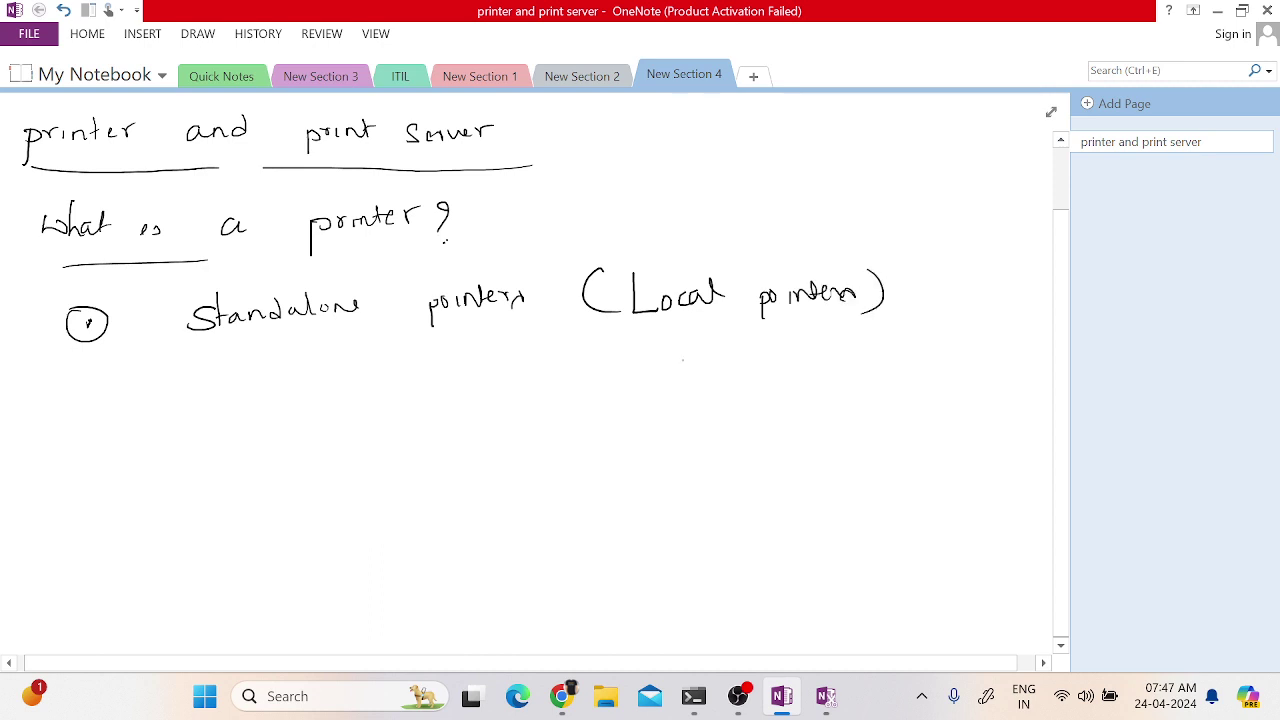
# - Handwrite a circled 2 with 'Network/TCP IP printer'
pyautogui.moveTo(78, 403)
pyautogui.mouseDown()
pyautogui.moveTo(86, 410)
pyautogui.moveTo(60, 406)
pyautogui.moveTo(70, 392)
pyautogui.mouseUp()
pyautogui.moveTo(195, 398)
pyautogui.mouseDown()
pyautogui.moveTo(194, 413)
pyautogui.moveTo(246, 386)
pyautogui.moveTo(264, 404)
pyautogui.moveTo(300, 392)
pyautogui.moveTo(318, 412)
pyautogui.mouseUp()
pyautogui.moveTo(350, 364); pyautogui.dragTo(331, 418)
pyautogui.moveTo(384, 381); pyautogui.dragTo(386, 402)
pyautogui.moveTo(372, 388)
pyautogui.mouseDown()
pyautogui.moveTo(398, 383)
pyautogui.moveTo(394, 396)
pyautogui.mouseUp()
pyautogui.moveTo(412, 386)
pyautogui.mouseDown()
pyautogui.moveTo(414, 410)
pyautogui.moveTo(428, 396)
pyautogui.moveTo(452, 402)
pyautogui.mouseUp()
pyautogui.moveTo(448, 385); pyautogui.dragTo(462, 384)
pyautogui.moveTo(442, 402); pyautogui.dragTo(472, 410)
pyautogui.moveTo(472, 388)
pyautogui.mouseDown()
pyautogui.moveTo(474, 400)
pyautogui.moveTo(550, 408)
pyautogui.mouseUp()
pyautogui.moveTo(555, 385); pyautogui.dragTo(624, 380)
pyautogui.moveTo(622, 371)
pyautogui.mouseDown()
pyautogui.moveTo(620, 390)
pyautogui.moveTo(634, 378)
pyautogui.mouseUp()
pyautogui.moveTo(642, 392); pyautogui.dragTo(660, 370)
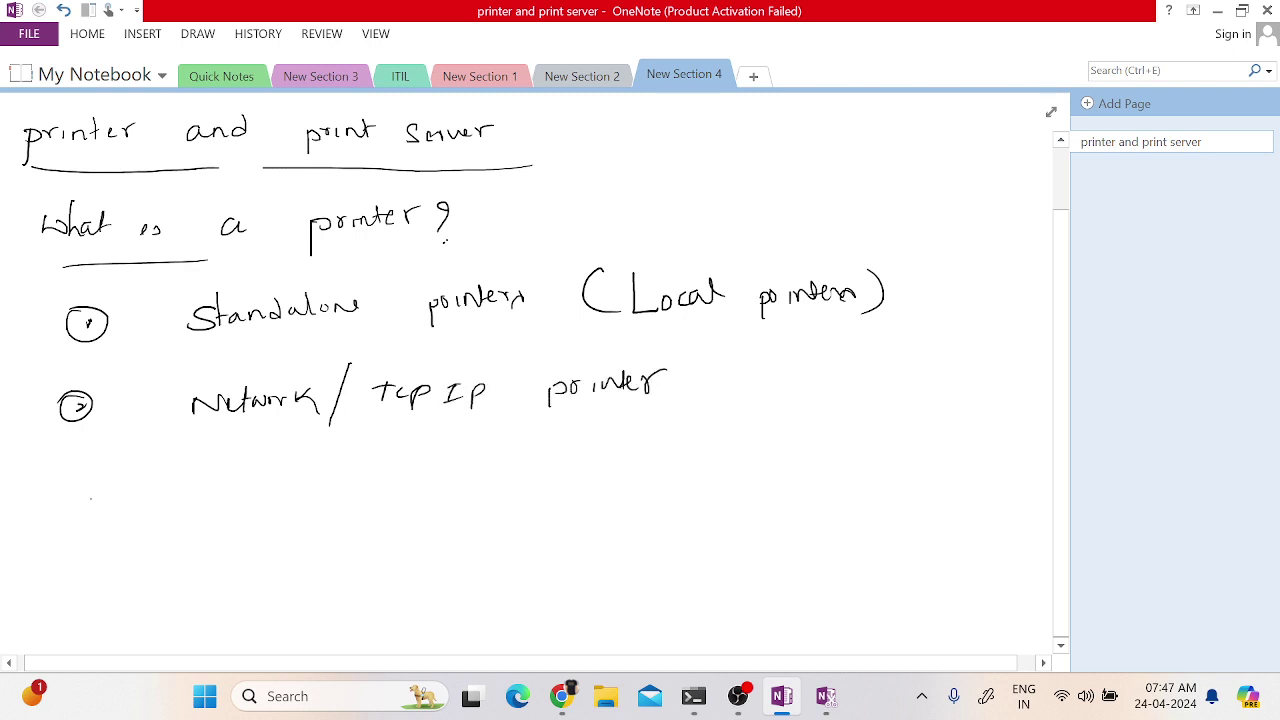
# - Handwrite a circled 3 with 'MFP → Multi-functional printer'
pyautogui.moveTo(73, 487)
pyautogui.mouseDown()
pyautogui.moveTo(76, 502)
pyautogui.moveTo(50, 515)
pyautogui.mouseUp()
pyautogui.moveTo(181, 511)
pyautogui.mouseDown()
pyautogui.moveTo(220, 514)
pyautogui.moveTo(231, 486)
pyautogui.mouseUp()
pyautogui.moveTo(219, 500); pyautogui.dragTo(231, 498)
pyautogui.moveTo(240, 493)
pyautogui.mouseDown()
pyautogui.moveTo(240, 516)
pyautogui.moveTo(244, 503)
pyautogui.moveTo(329, 502)
pyautogui.mouseUp()
pyautogui.moveTo(320, 493)
pyautogui.mouseDown()
pyautogui.moveTo(321, 510)
pyautogui.moveTo(375, 500)
pyautogui.moveTo(386, 512)
pyautogui.moveTo(422, 481)
pyautogui.mouseUp()
pyautogui.moveTo(417, 499)
pyautogui.mouseDown()
pyautogui.moveTo(512, 471)
pyautogui.moveTo(536, 500)
pyautogui.moveTo(565, 501)
pyautogui.moveTo(572, 472)
pyautogui.moveTo(576, 499)
pyautogui.moveTo(625, 470)
pyautogui.moveTo(666, 508)
pyautogui.moveTo(674, 486)
pyautogui.mouseUp()
pyautogui.moveTo(676, 492); pyautogui.dragTo(716, 473)
pyautogui.moveTo(716, 480); pyautogui.dragTo(742, 468)
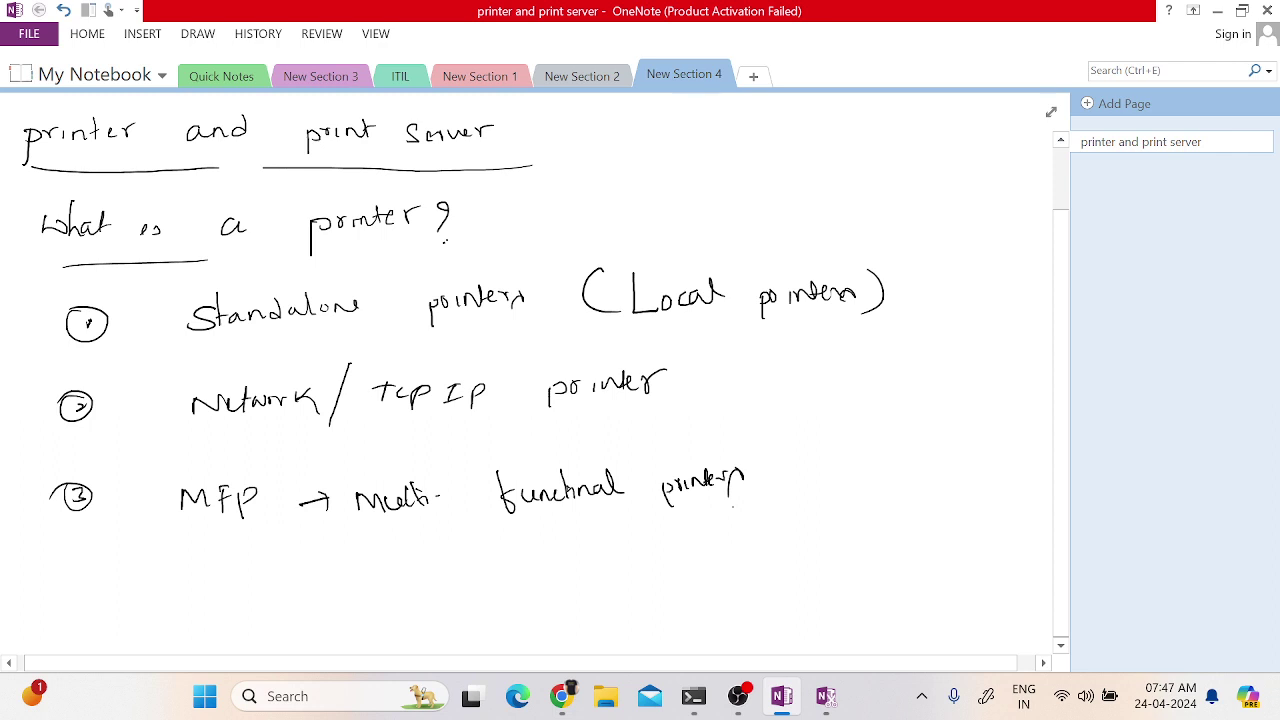
pyautogui.scroll(-2, 540, 365)
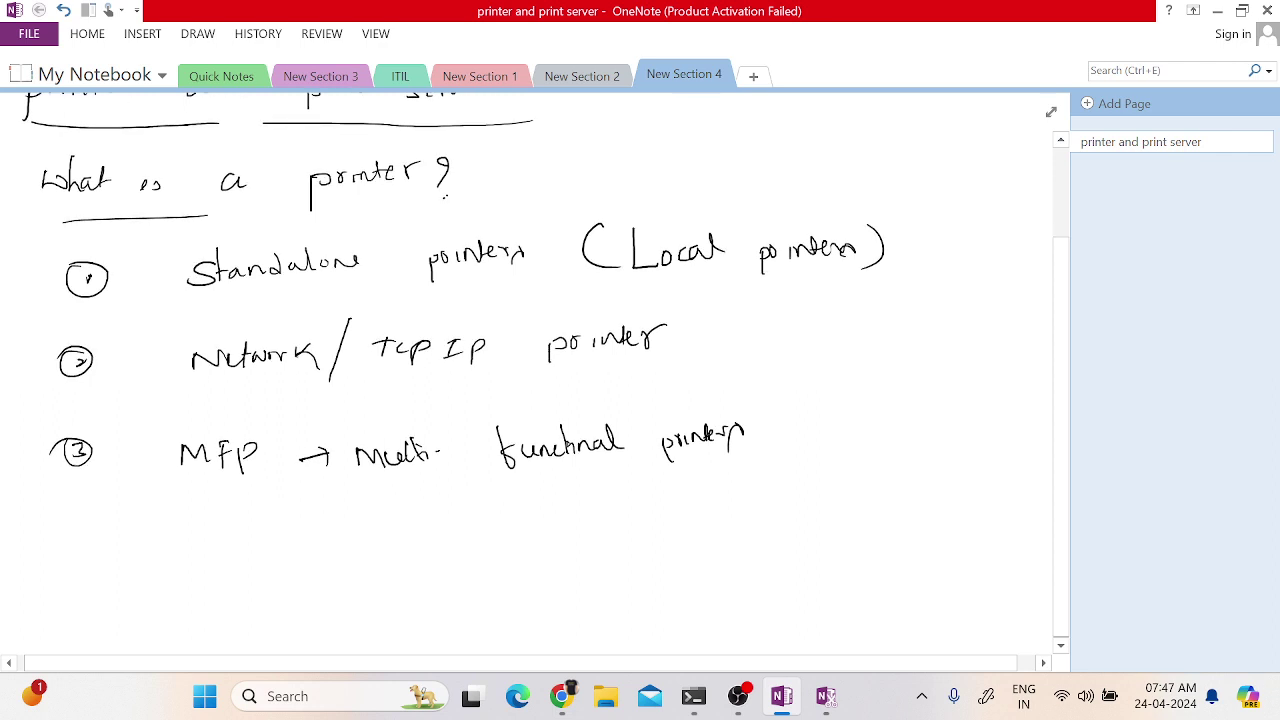
pyautogui.scroll(-1, 540, 300)
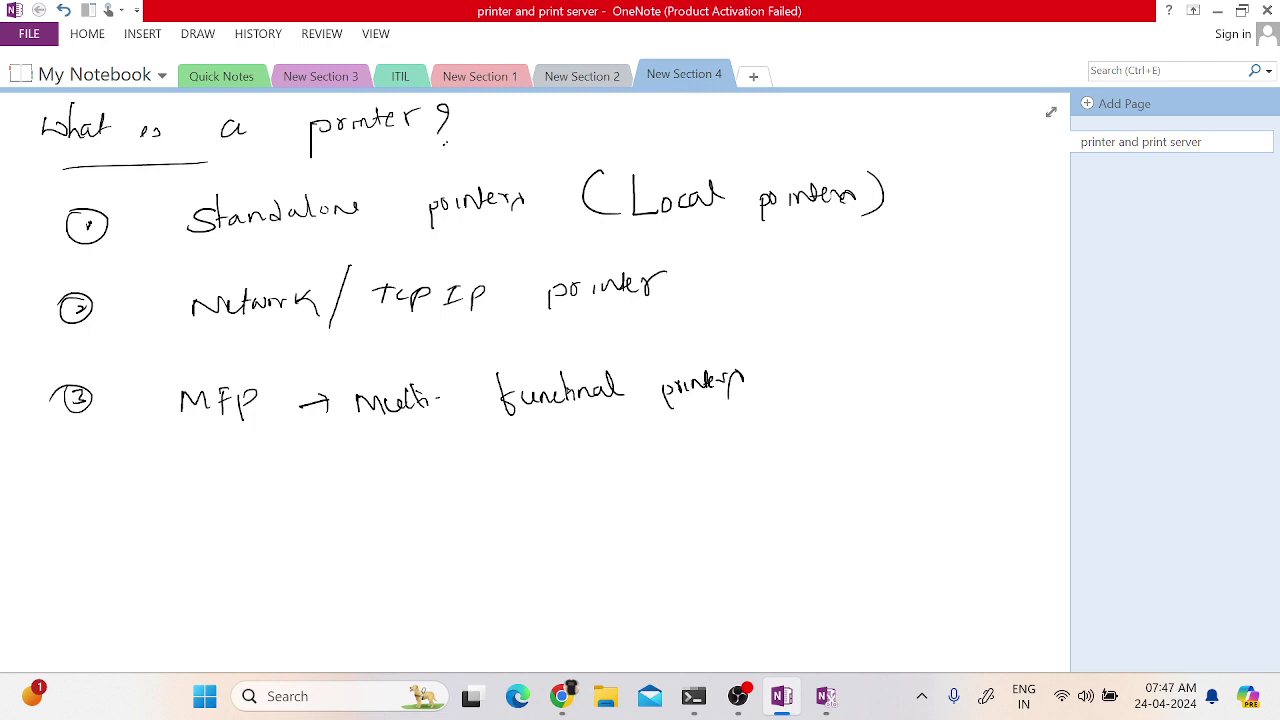
# - Handwrite and underline a 'Stand alone printer' heading below the list
pyautogui.scroll(-5, 530, 380)
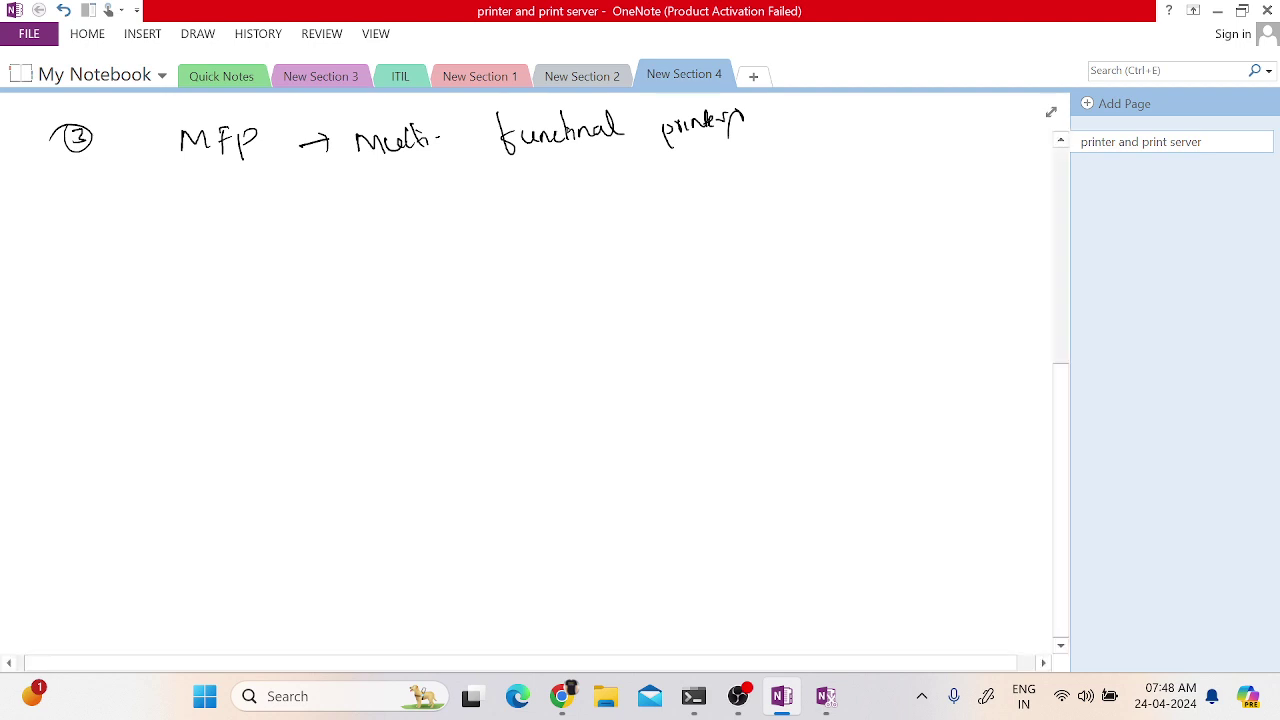
pyautogui.moveTo(84, 265); pyautogui.dragTo(47, 296)
pyautogui.moveTo(84, 234)
pyautogui.mouseDown()
pyautogui.moveTo(90, 294)
pyautogui.moveTo(136, 286)
pyautogui.moveTo(150, 265)
pyautogui.moveTo(198, 290)
pyautogui.moveTo(416, 246)
pyautogui.mouseUp()
pyautogui.moveTo(29, 325); pyautogui.dragTo(432, 282)
# - Sketch a monitor on a stand with a stick-figure user beneath it
pyautogui.scroll(-1, 530, 365)
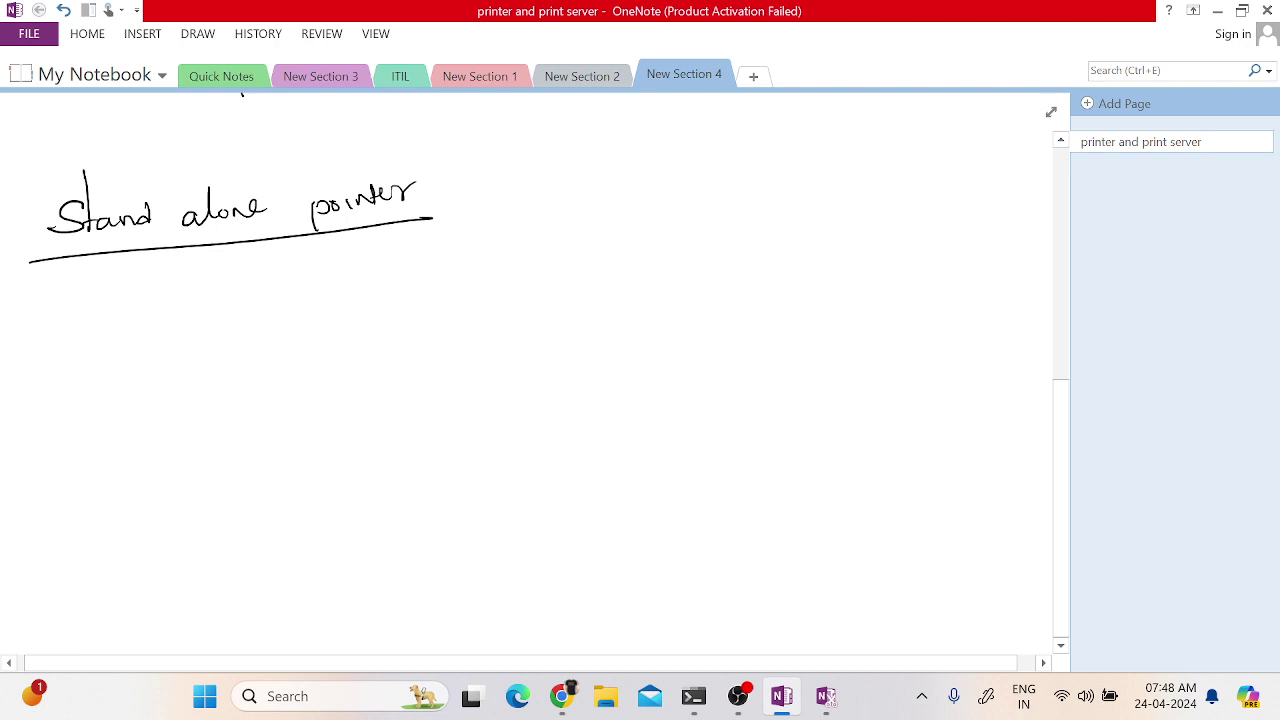
pyautogui.moveTo(417, 284); pyautogui.dragTo(419, 357)
pyautogui.moveTo(417, 281)
pyautogui.mouseDown()
pyautogui.moveTo(544, 261)
pyautogui.moveTo(552, 328)
pyautogui.moveTo(410, 355)
pyautogui.moveTo(470, 392)
pyautogui.mouseUp()
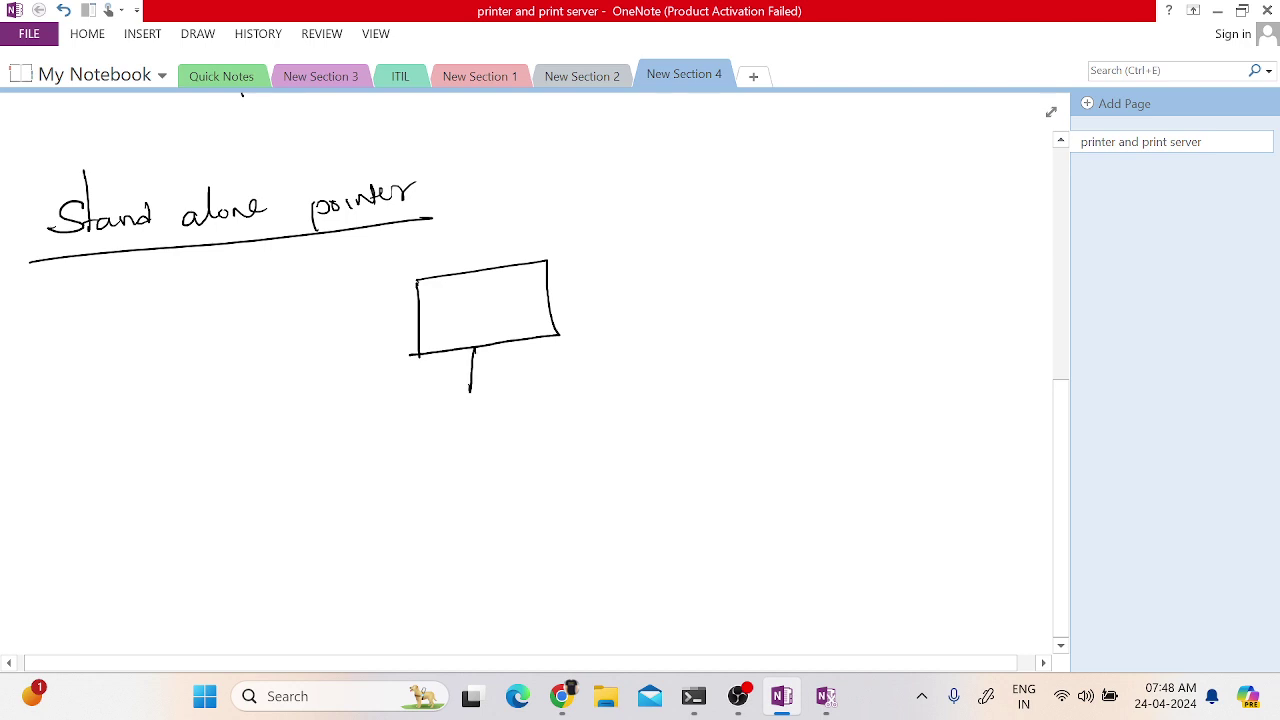
pyautogui.moveTo(490, 347); pyautogui.dragTo(536, 378)
pyautogui.moveTo(452, 393); pyautogui.dragTo(537, 381)
pyautogui.moveTo(530, 382); pyautogui.dragTo(505, 385)
pyautogui.moveTo(514, 436)
pyautogui.mouseDown()
pyautogui.moveTo(455, 512)
pyautogui.moveTo(486, 518)
pyautogui.mouseUp()
pyautogui.moveTo(450, 488); pyautogui.dragTo(508, 480)
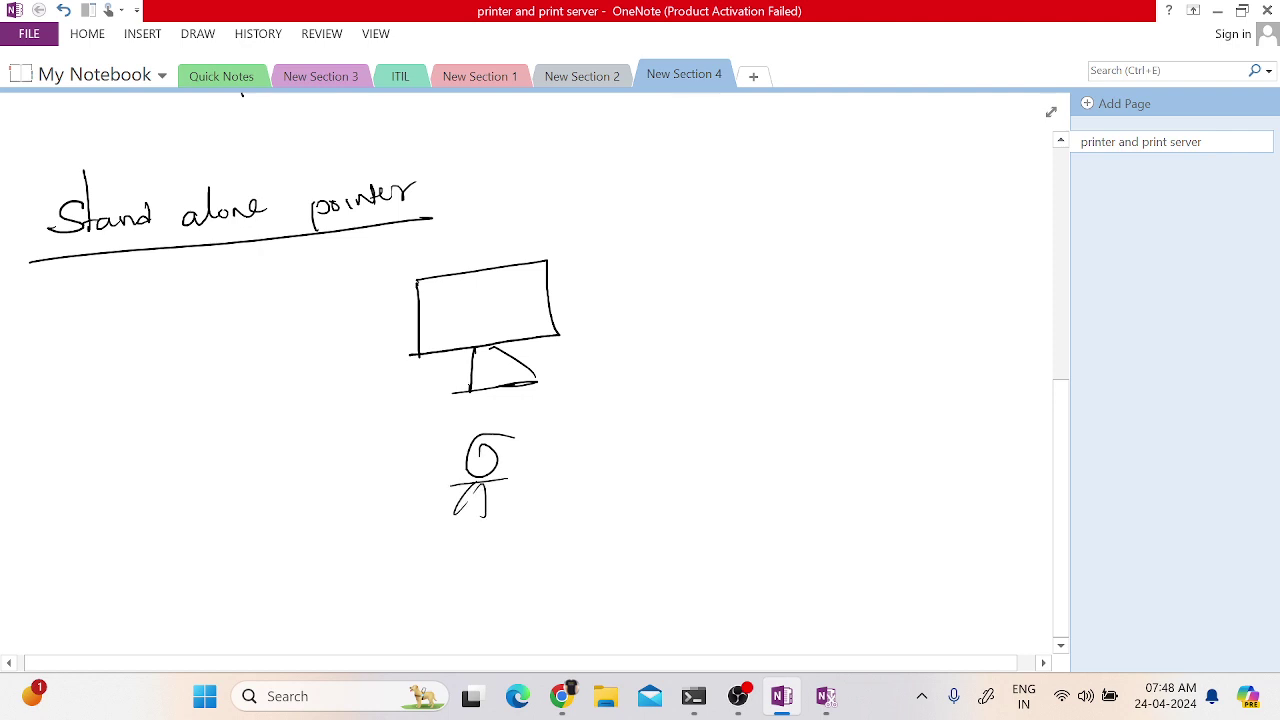
# - Draw a printer box and a tower, cabling the tower to both printer and monitor
pyautogui.moveTo(658, 264)
pyautogui.mouseDown()
pyautogui.moveTo(656, 300)
pyautogui.moveTo(696, 260)
pyautogui.moveTo(736, 254)
pyautogui.moveTo(646, 274)
pyautogui.moveTo(768, 230)
pyautogui.moveTo(744, 255)
pyautogui.moveTo(736, 300)
pyautogui.mouseUp()
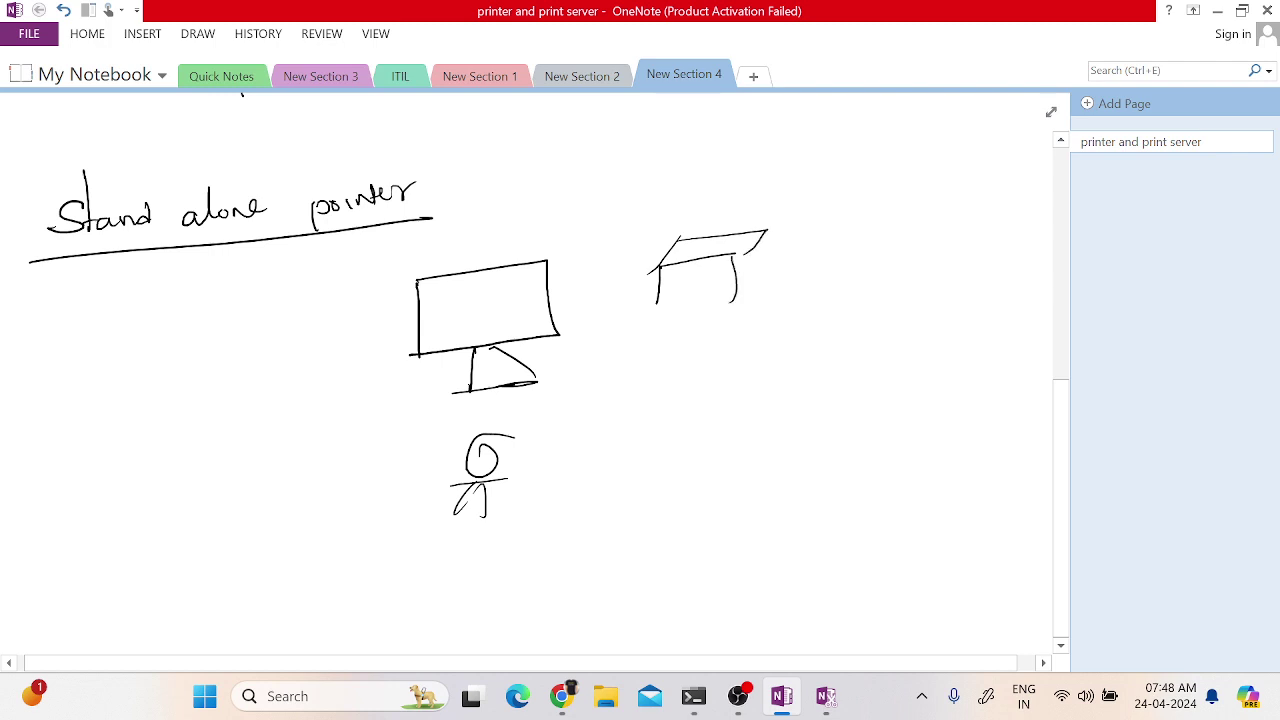
pyautogui.moveTo(658, 300); pyautogui.dragTo(748, 295)
pyautogui.moveTo(774, 234); pyautogui.dragTo(710, 288)
pyautogui.moveTo(685, 227)
pyautogui.mouseDown()
pyautogui.moveTo(755, 202)
pyautogui.moveTo(742, 256)
pyautogui.mouseUp()
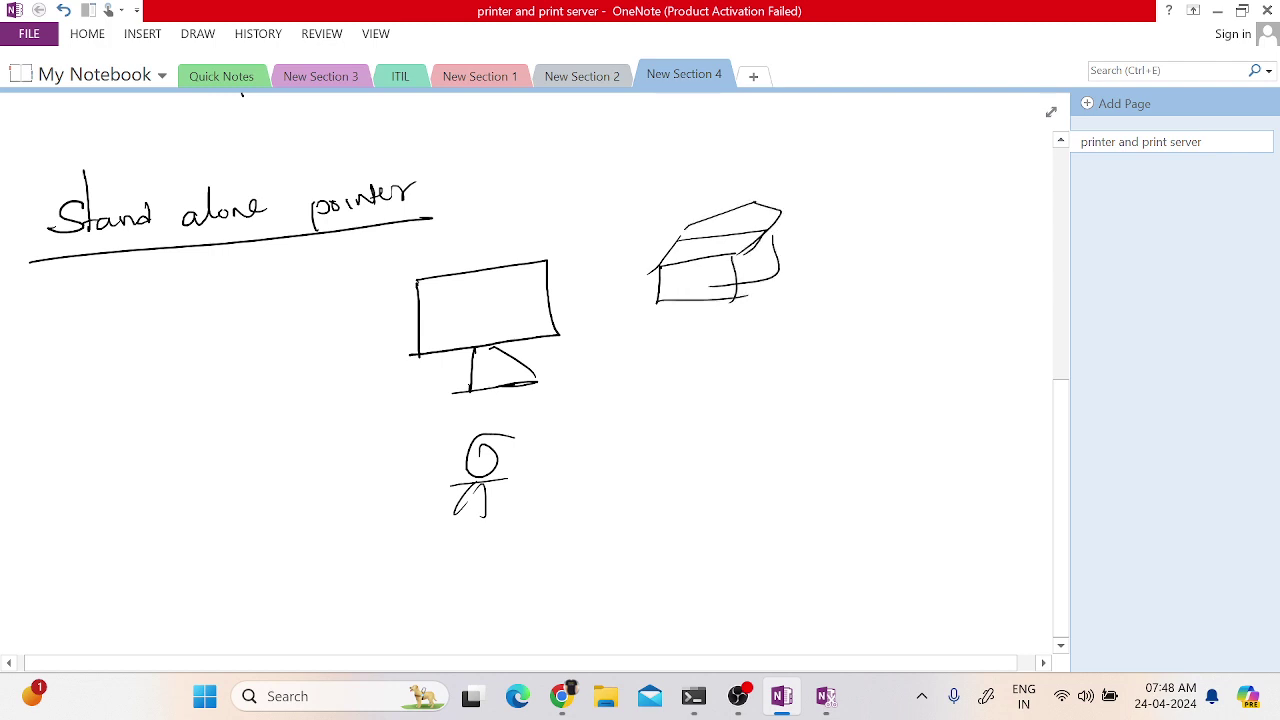
pyautogui.moveTo(590, 302); pyautogui.dragTo(590, 362)
pyautogui.moveTo(596, 298)
pyautogui.mouseDown()
pyautogui.moveTo(626, 290)
pyautogui.moveTo(624, 356)
pyautogui.mouseUp()
pyautogui.moveTo(590, 368); pyautogui.dragTo(624, 366)
pyautogui.moveTo(608, 310); pyautogui.dragTo(622, 305)
pyautogui.moveTo(598, 324)
pyautogui.mouseDown()
pyautogui.moveTo(612, 318)
pyautogui.moveTo(610, 336)
pyautogui.mouseUp()
pyautogui.moveTo(698, 304); pyautogui.dragTo(608, 344)
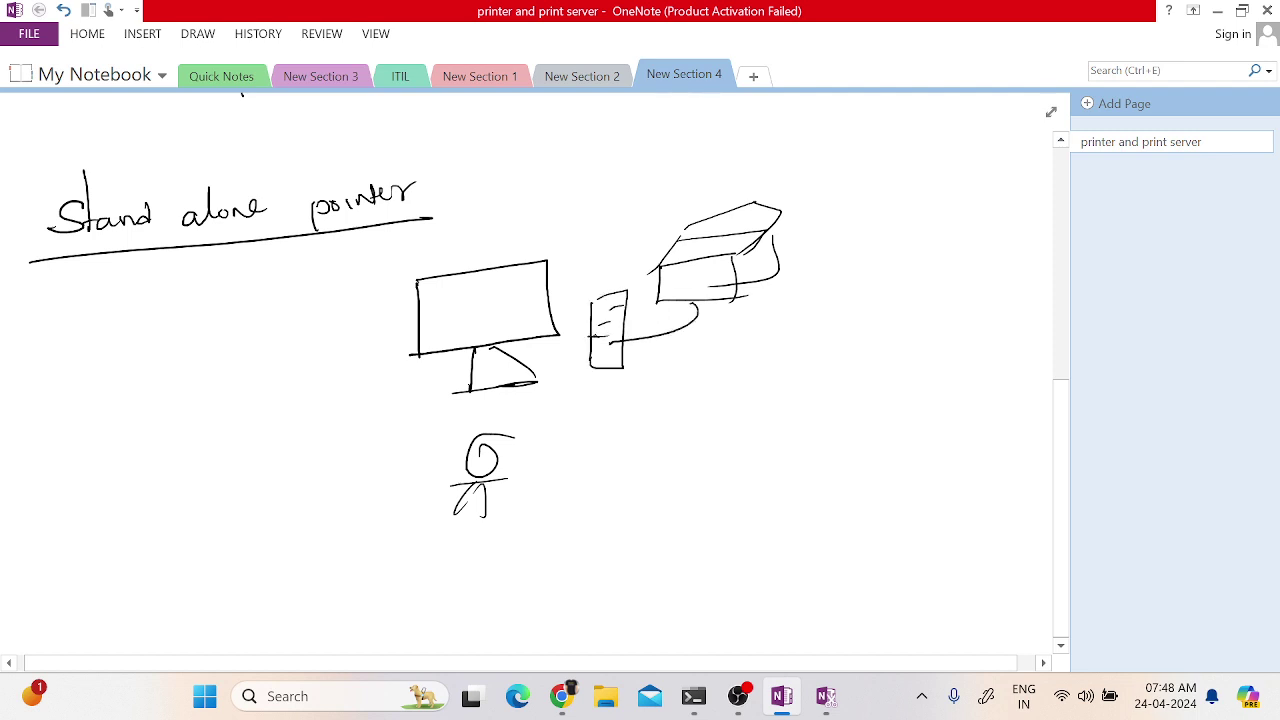
pyautogui.moveTo(530, 368); pyautogui.dragTo(590, 349)
# - Close the accidental context menu and ink a curved arrow from the monitor to the printer
pyautogui.rightClick(486, 262)
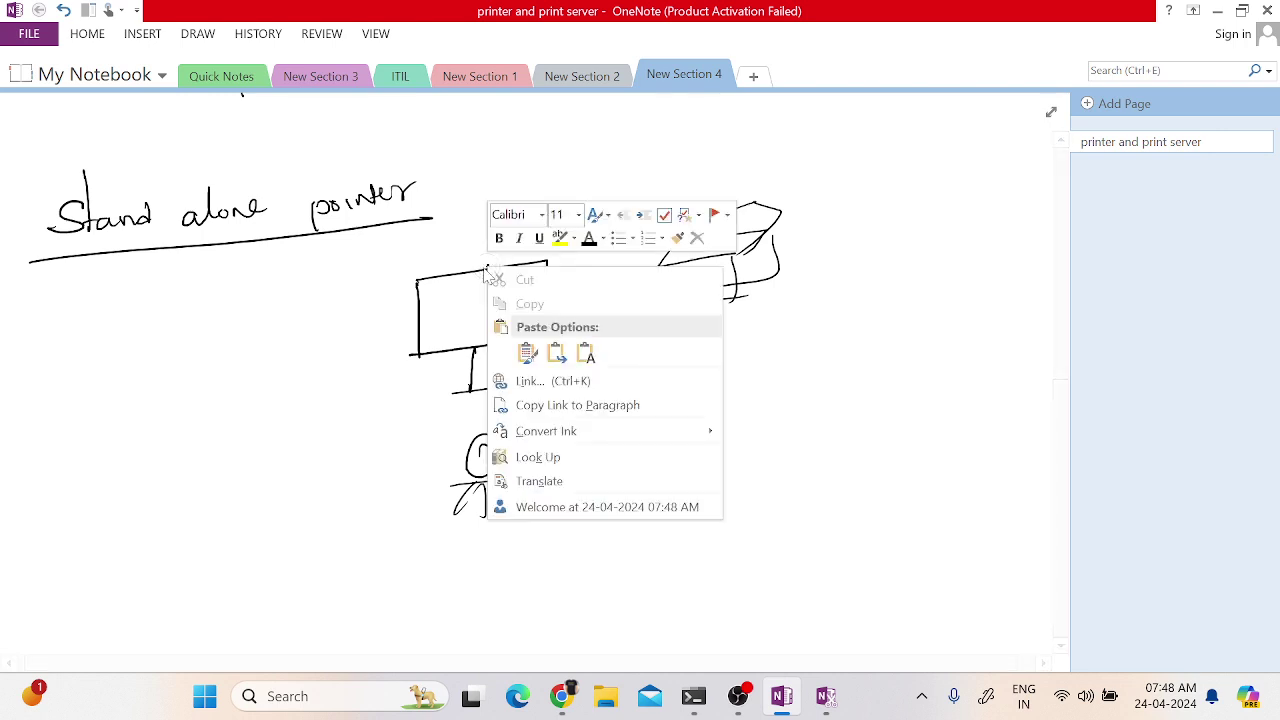
pyautogui.press('Escape')
pyautogui.moveTo(507, 262)
pyautogui.mouseDown()
pyautogui.moveTo(644, 217)
pyautogui.moveTo(698, 218)
pyautogui.moveTo(666, 232)
pyautogui.mouseUp()
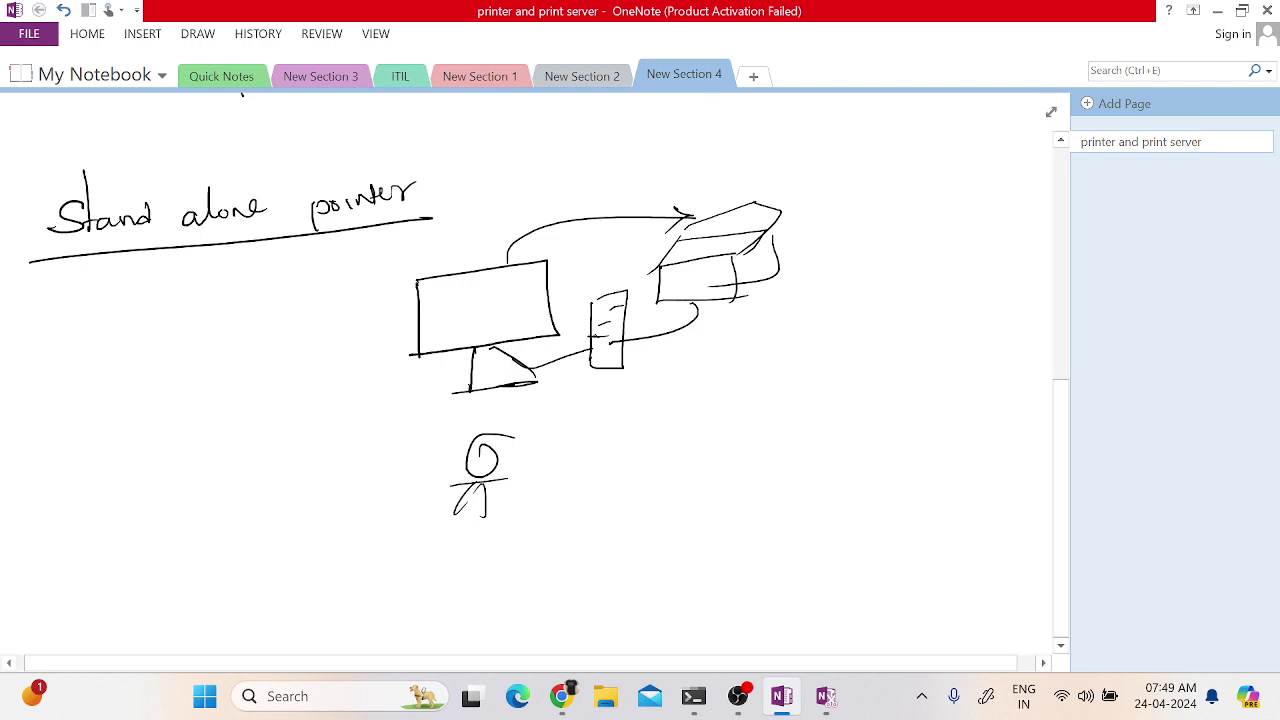
# - Draw an arrow from the tower pointing right with a short handwritten label beside it
pyautogui.moveTo(598, 361)
pyautogui.mouseDown()
pyautogui.moveTo(684, 373)
pyautogui.moveTo(670, 390)
pyautogui.mouseUp()
pyautogui.moveTo(744, 356)
pyautogui.mouseDown()
pyautogui.moveTo(716, 382)
pyautogui.moveTo(732, 366)
pyautogui.mouseUp()
pyautogui.moveTo(758, 366)
pyautogui.mouseDown()
pyautogui.moveTo(776, 352)
pyautogui.moveTo(762, 370)
pyautogui.mouseUp()
pyautogui.moveTo(792, 362); pyautogui.dragTo(812, 357)
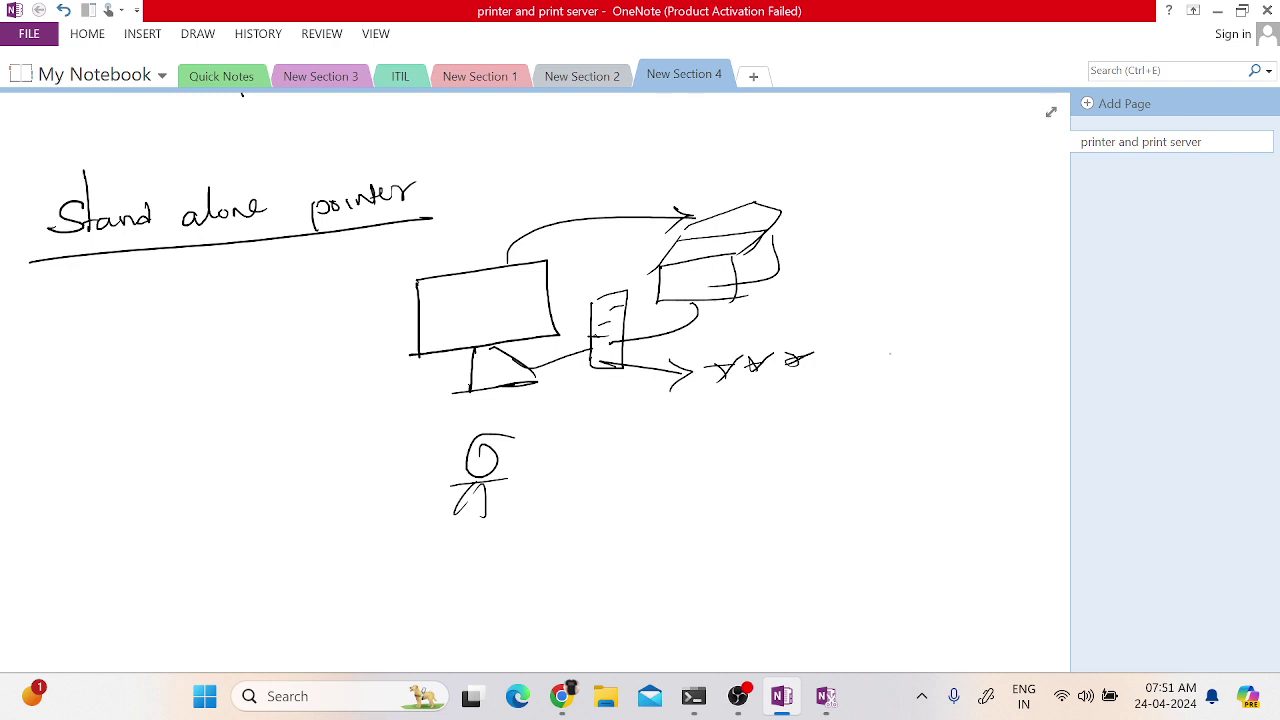
# - Handwrite 'Network printer / TCP' as a new heading, undoing a stray stroke first
pyautogui.scroll(-6, 540, 380)
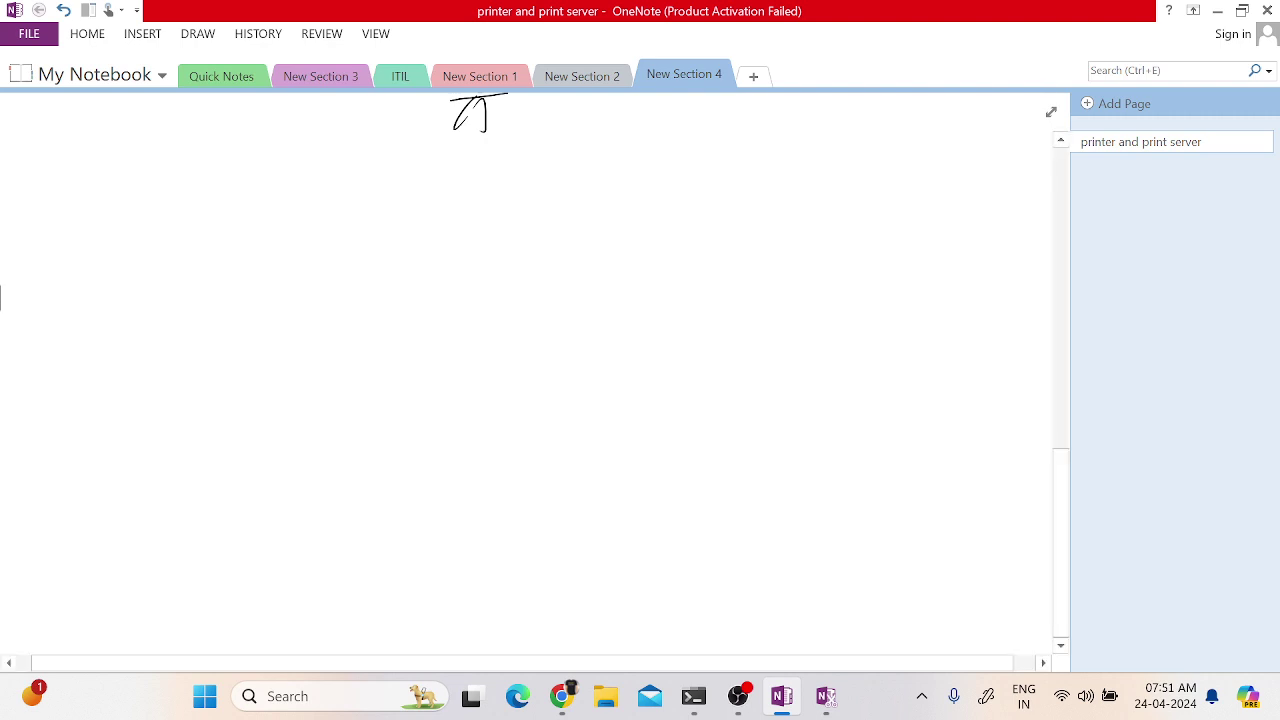
pyautogui.moveTo(104, 372); pyautogui.dragTo(160, 351)
pyautogui.hotkey('ctrl', 'z')
pyautogui.moveTo(23, 257)
pyautogui.mouseDown()
pyautogui.moveTo(31, 237)
pyautogui.moveTo(54, 242)
pyautogui.moveTo(68, 226)
pyautogui.moveTo(152, 246)
pyautogui.moveTo(277, 232)
pyautogui.moveTo(302, 216)
pyautogui.mouseUp()
pyautogui.moveTo(394, 194); pyautogui.dragTo(369, 250)
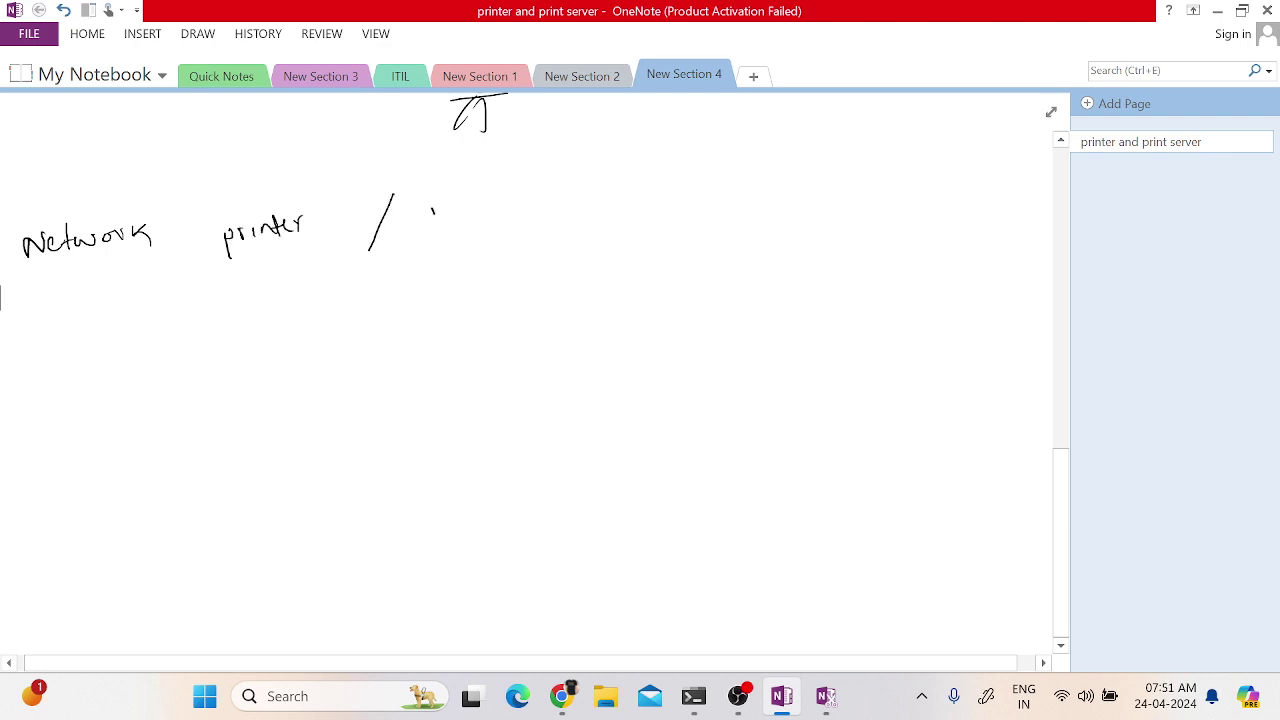
pyautogui.moveTo(433, 210)
pyautogui.mouseDown()
pyautogui.moveTo(436, 233)
pyautogui.moveTo(520, 208)
pyautogui.moveTo(491, 229)
pyautogui.moveTo(506, 225)
pyautogui.mouseUp()
# - Complete '/IP', redoing its misshapen end, and underline the whole heading
pyautogui.moveTo(530, 198)
pyautogui.mouseDown()
pyautogui.moveTo(531, 221)
pyautogui.moveTo(533, 198)
pyautogui.moveTo(549, 227)
pyautogui.mouseUp()
pyautogui.moveTo(548, 202); pyautogui.dragTo(564, 210)
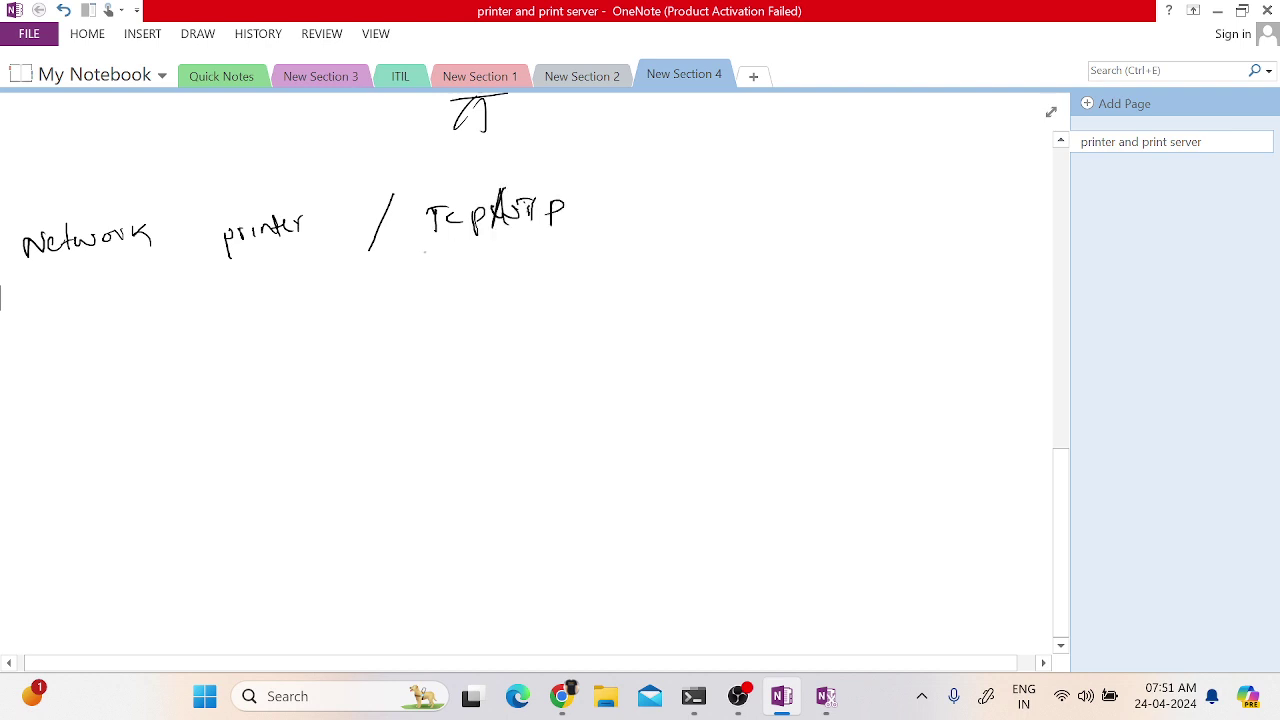
pyautogui.hotkey('ctrl', 'z')
pyautogui.hotkey('ctrl', 'z')
pyautogui.hotkey('ctrl', 'z')
pyautogui.hotkey('ctrl', 'z')
pyautogui.hotkey('ctrl', 'z')
pyautogui.hotkey('ctrl', 'z')
pyautogui.hotkey('ctrl', 'z')
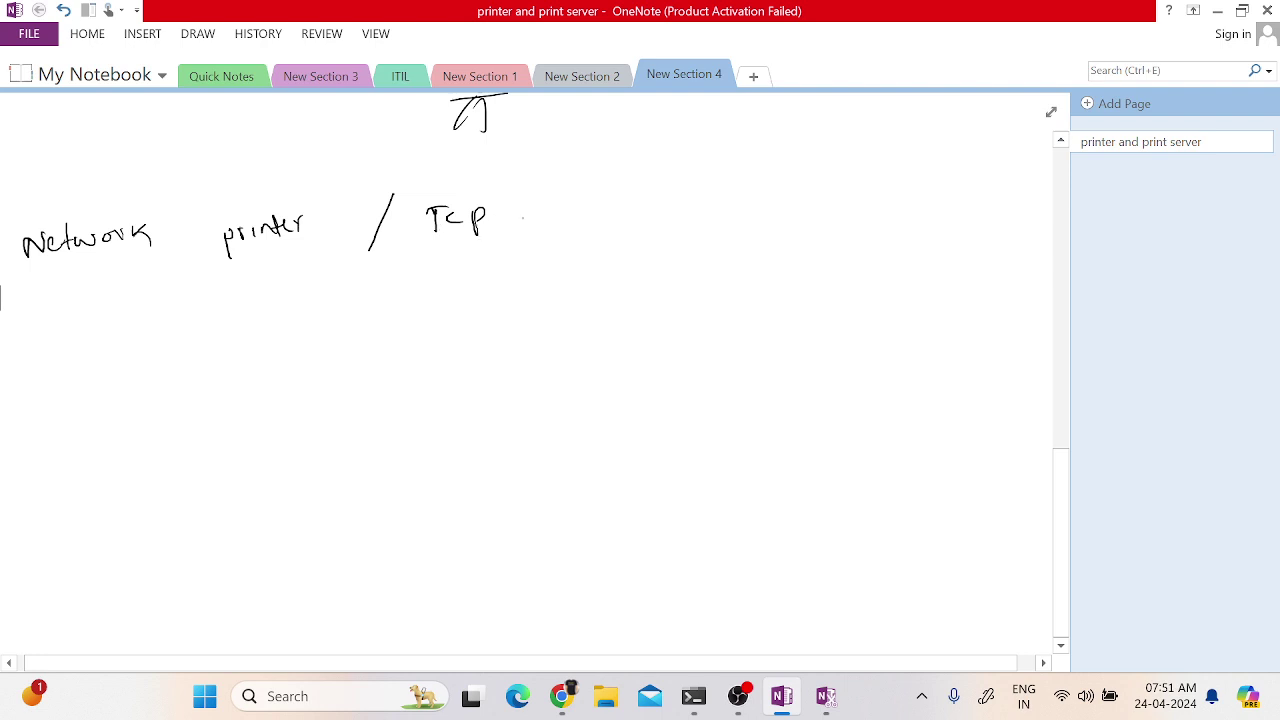
pyautogui.moveTo(515, 197)
pyautogui.mouseDown()
pyautogui.moveTo(499, 231)
pyautogui.moveTo(527, 228)
pyautogui.mouseUp()
pyautogui.moveTo(517, 225); pyautogui.dragTo(535, 222)
pyautogui.moveTo(525, 208)
pyautogui.mouseDown()
pyautogui.moveTo(538, 205)
pyautogui.moveTo(543, 233)
pyautogui.mouseUp()
pyautogui.moveTo(547, 206); pyautogui.dragTo(548, 217)
pyautogui.moveTo(24, 291); pyautogui.dragTo(533, 251)
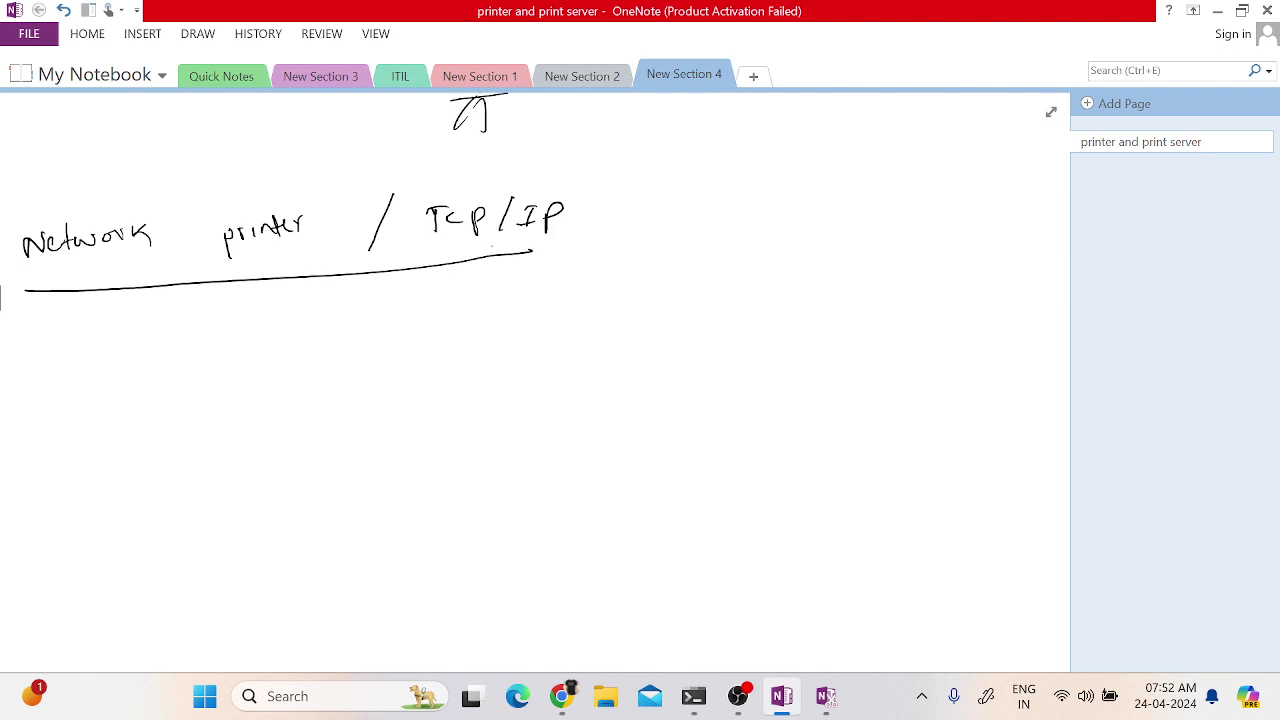
# - Draw a large floor-plan box below the heading and divide it into rooms and cells
pyautogui.scroll(-3, 535, 380)
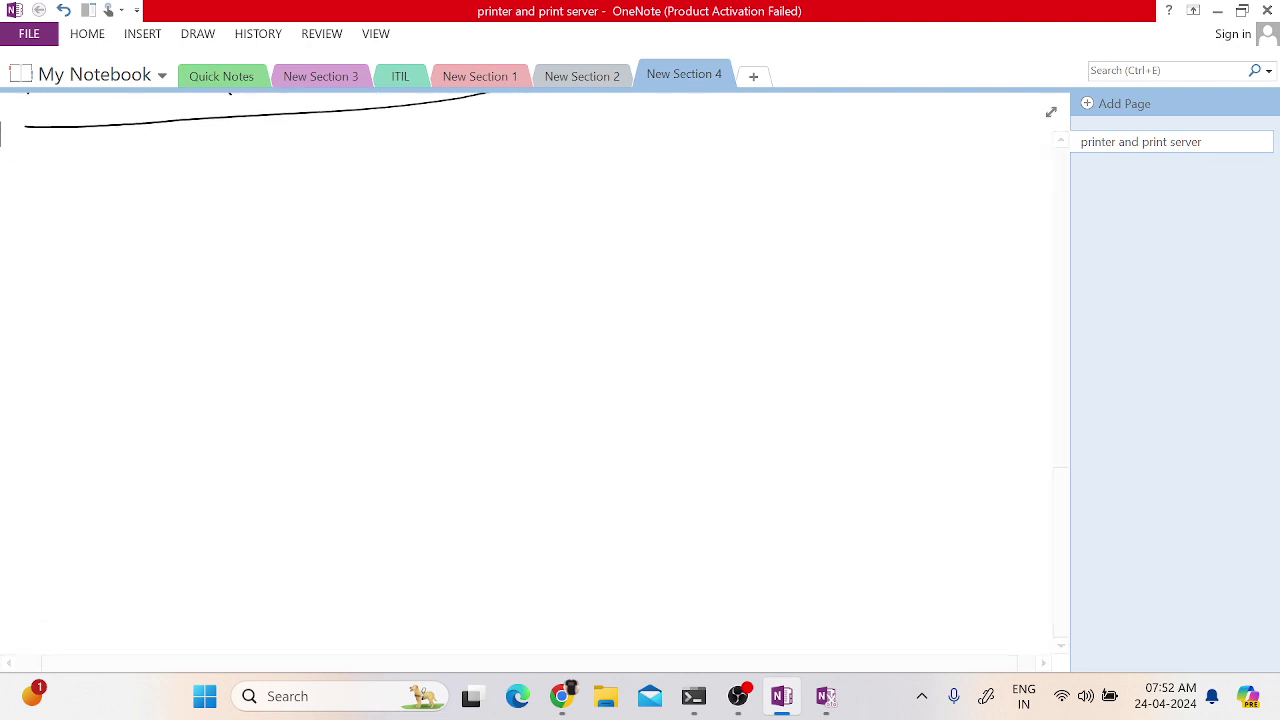
pyautogui.moveTo(100, 255); pyautogui.dragTo(135, 492)
pyautogui.moveTo(102, 256)
pyautogui.mouseDown()
pyautogui.moveTo(389, 217)
pyautogui.moveTo(470, 258)
pyautogui.moveTo(543, 425)
pyautogui.mouseUp()
pyautogui.moveTo(122, 496); pyautogui.dragTo(543, 432)
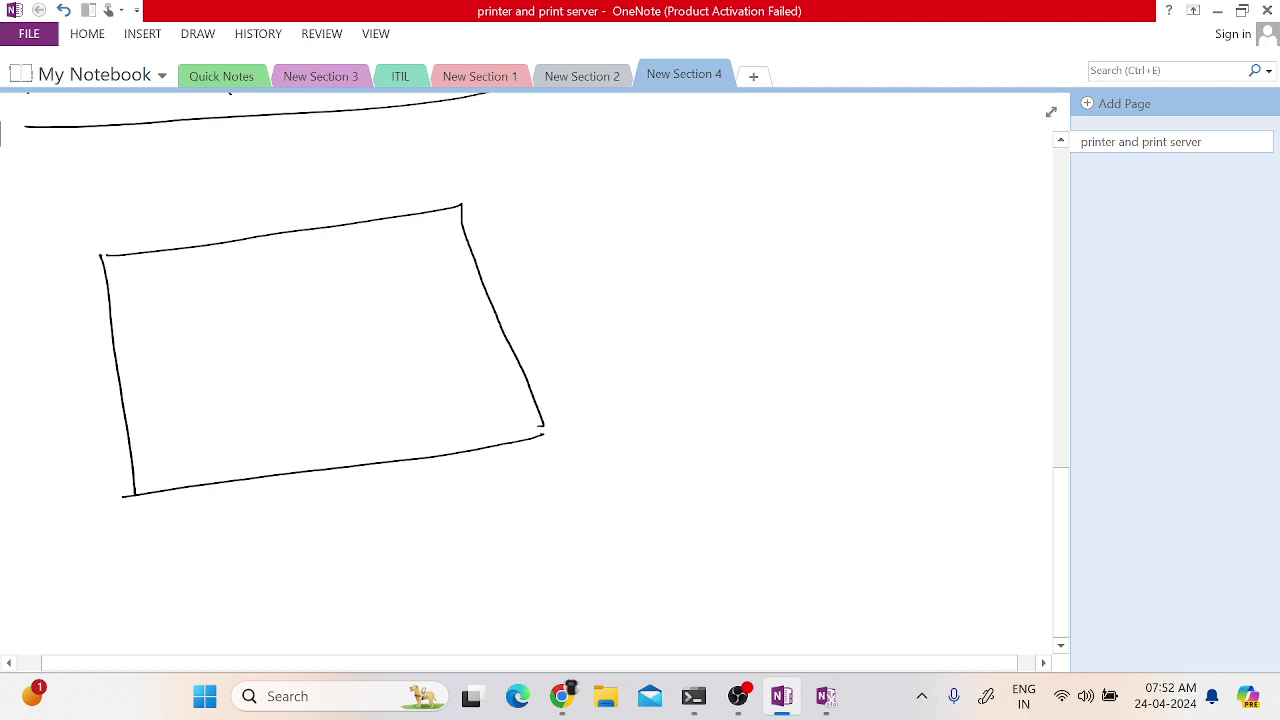
pyautogui.moveTo(113, 322); pyautogui.dragTo(312, 300)
pyautogui.moveTo(301, 238)
pyautogui.mouseDown()
pyautogui.moveTo(303, 337)
pyautogui.moveTo(333, 468)
pyautogui.mouseUp()
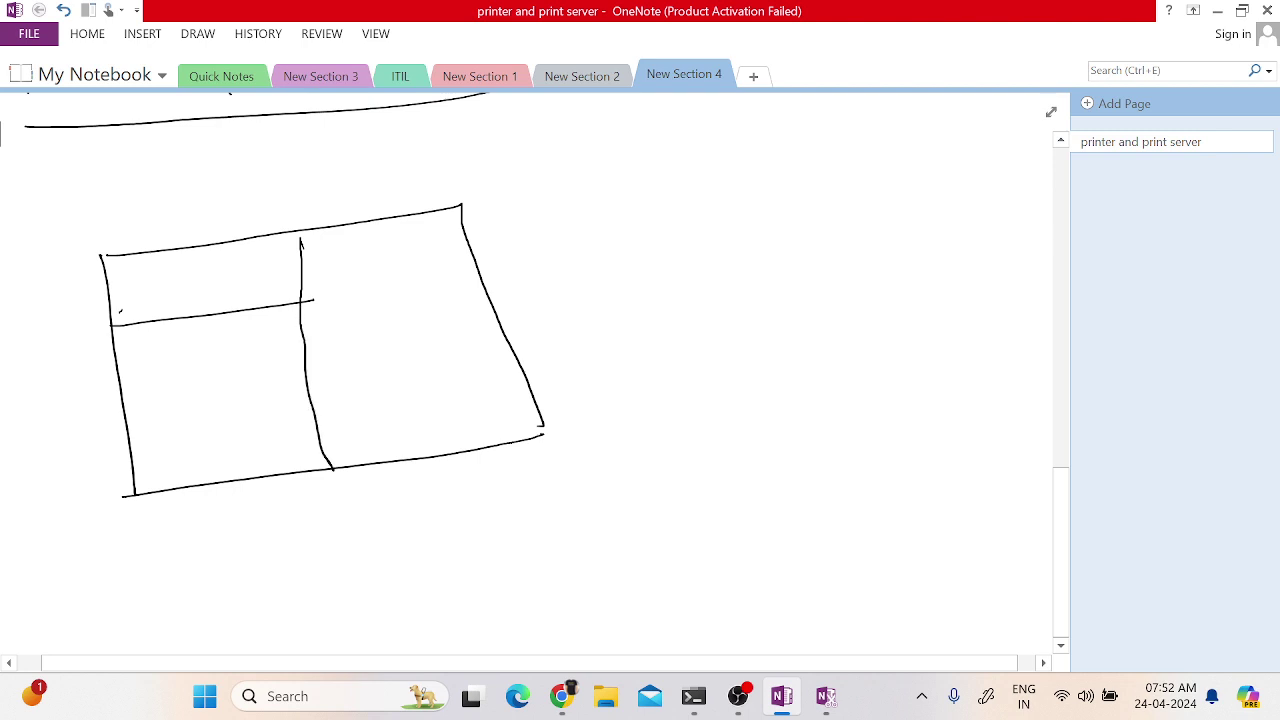
pyautogui.moveTo(121, 433); pyautogui.dragTo(318, 409)
pyautogui.moveTo(174, 430); pyautogui.dragTo(185, 481)
pyautogui.moveTo(248, 420); pyautogui.dragTo(262, 464)
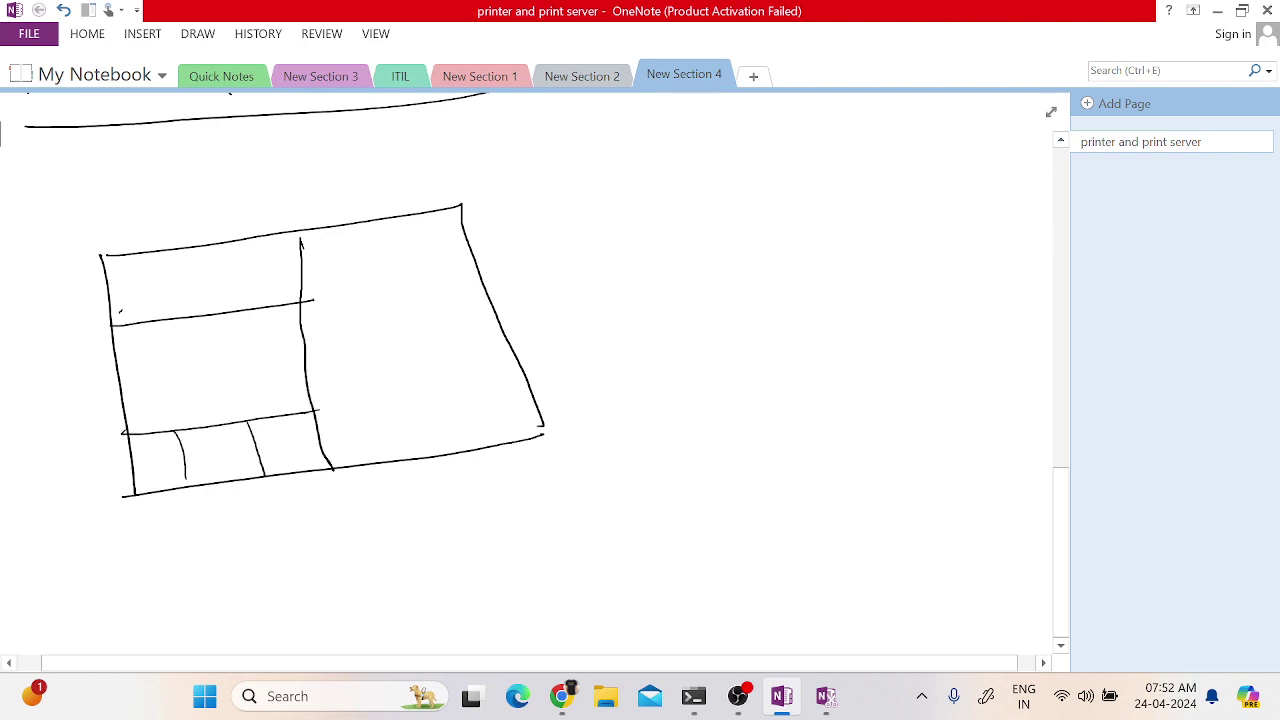
# - Split the top row into three cells and draw computers in the bottom-left and top cells
pyautogui.moveTo(138, 258); pyautogui.dragTo(146, 310)
pyautogui.moveTo(222, 247); pyautogui.dragTo(229, 306)
pyautogui.moveTo(147, 450)
pyautogui.mouseDown()
pyautogui.moveTo(168, 452)
pyautogui.moveTo(156, 480)
pyautogui.moveTo(224, 458)
pyautogui.moveTo(248, 472)
pyautogui.moveTo(306, 434)
pyautogui.moveTo(314, 458)
pyautogui.mouseUp()
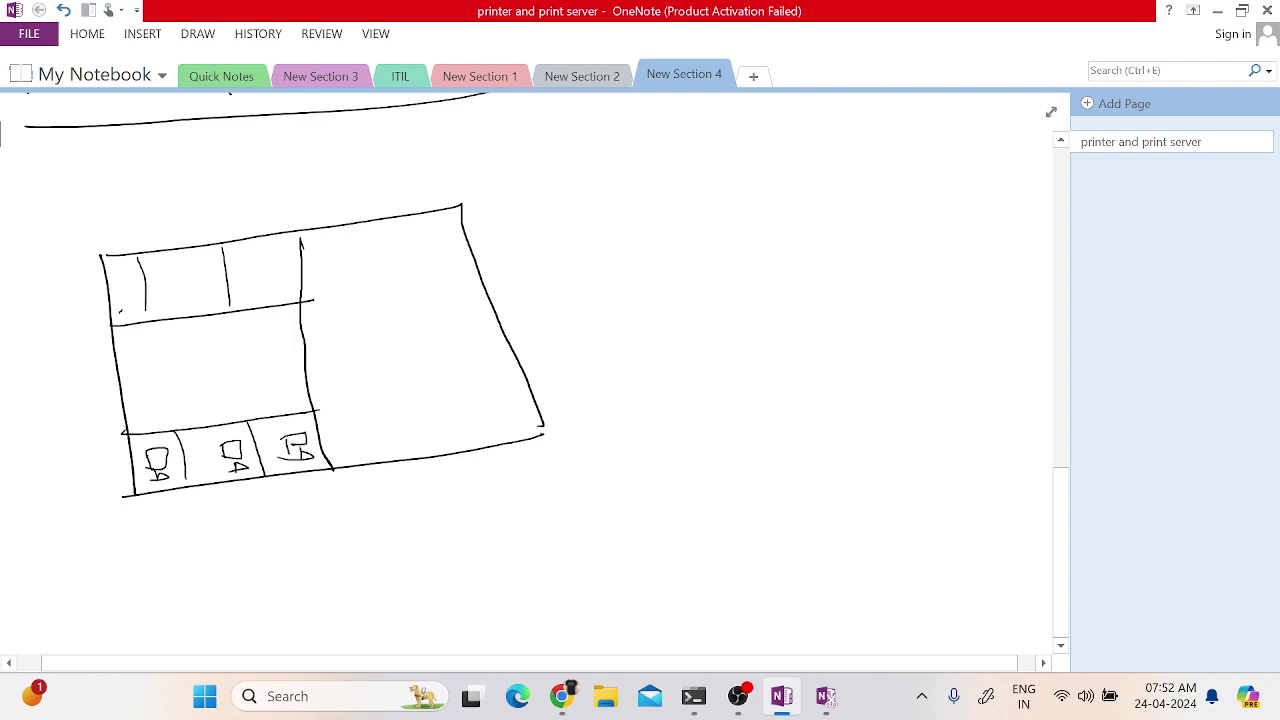
pyautogui.moveTo(118, 284)
pyautogui.mouseDown()
pyautogui.moveTo(132, 304)
pyautogui.moveTo(178, 292)
pyautogui.moveTo(210, 302)
pyautogui.moveTo(276, 266)
pyautogui.mouseUp()
pyautogui.moveTo(260, 290); pyautogui.dragTo(276, 286)
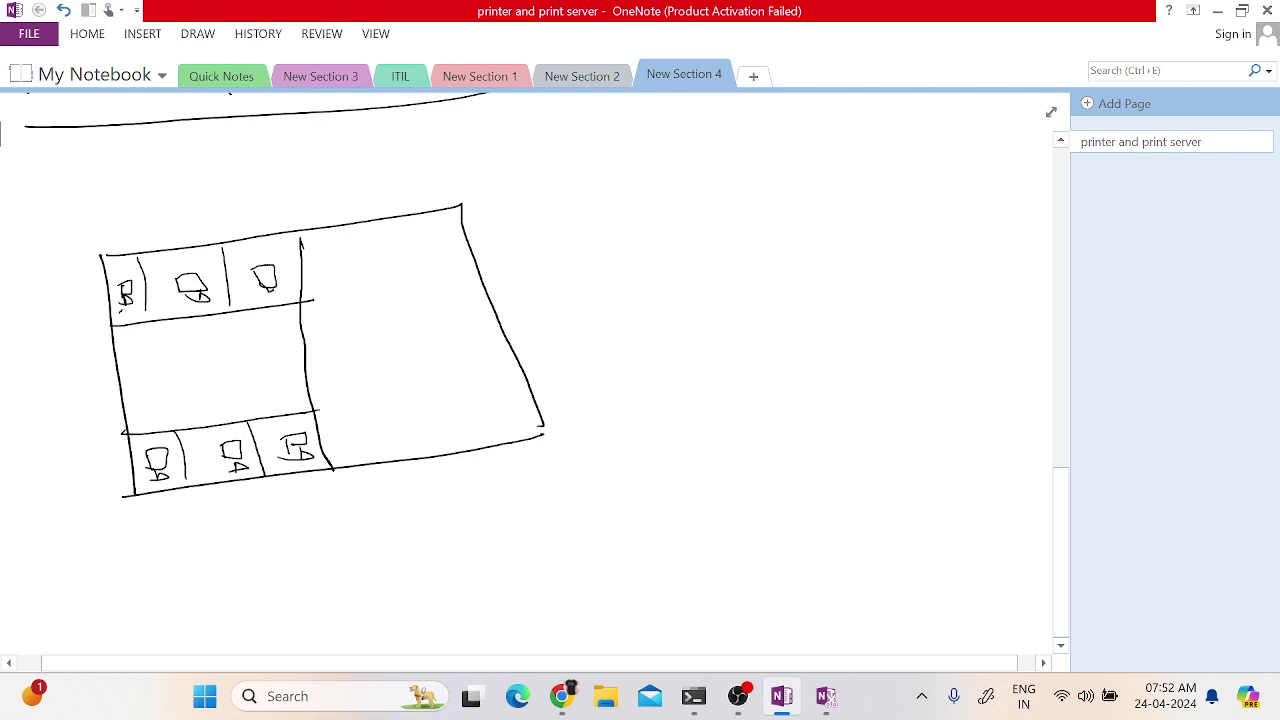
# - Draw a narrow rack with port marks in the middle band
pyautogui.moveTo(298, 328)
pyautogui.mouseDown()
pyautogui.moveTo(282, 330)
pyautogui.moveTo(292, 380)
pyautogui.moveTo(316, 387)
pyautogui.mouseUp()
pyautogui.moveTo(284, 344); pyautogui.dragTo(308, 343)
pyautogui.moveTo(284, 356)
pyautogui.mouseDown()
pyautogui.moveTo(308, 355)
pyautogui.moveTo(308, 368)
pyautogui.mouseUp()
pyautogui.moveTo(292, 382); pyautogui.dragTo(310, 380)
# - Cable the three top and three bottom computers to the rack
pyautogui.moveTo(126, 304)
pyautogui.mouseDown()
pyautogui.moveTo(136, 340)
pyautogui.moveTo(288, 341)
pyautogui.mouseUp()
pyautogui.moveTo(197, 294)
pyautogui.mouseDown()
pyautogui.moveTo(210, 317)
pyautogui.moveTo(290, 348)
pyautogui.mouseUp()
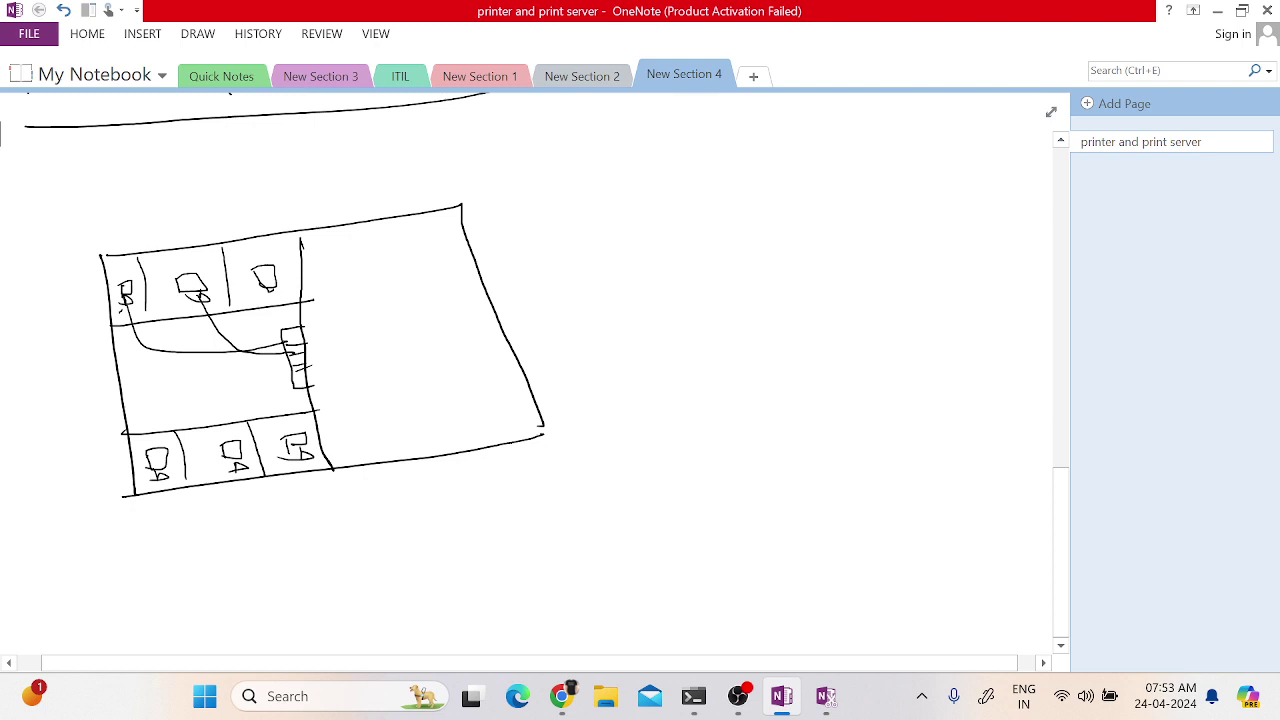
pyautogui.moveTo(267, 290)
pyautogui.mouseDown()
pyautogui.moveTo(272, 358)
pyautogui.moveTo(298, 368)
pyautogui.mouseUp()
pyautogui.moveTo(153, 438)
pyautogui.mouseDown()
pyautogui.moveTo(226, 404)
pyautogui.moveTo(312, 390)
pyautogui.mouseUp()
pyautogui.moveTo(223, 452); pyautogui.dragTo(303, 392)
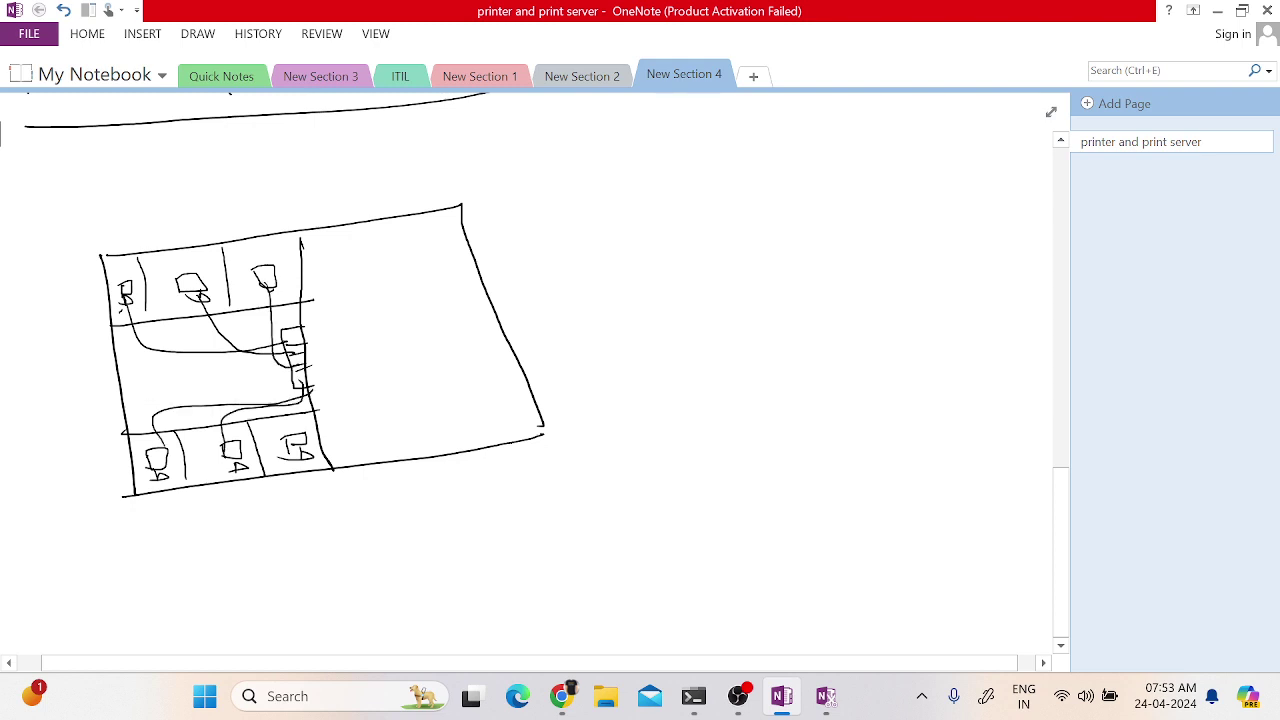
pyautogui.moveTo(289, 438); pyautogui.dragTo(296, 380)
# - Enclose the rack in a larger box and outline a printer in the right room
pyautogui.moveTo(282, 330)
pyautogui.mouseDown()
pyautogui.moveTo(326, 321)
pyautogui.moveTo(338, 372)
pyautogui.moveTo(284, 376)
pyautogui.moveTo(322, 336)
pyautogui.moveTo(304, 370)
pyautogui.mouseUp()
pyautogui.moveTo(296, 372); pyautogui.dragTo(314, 374)
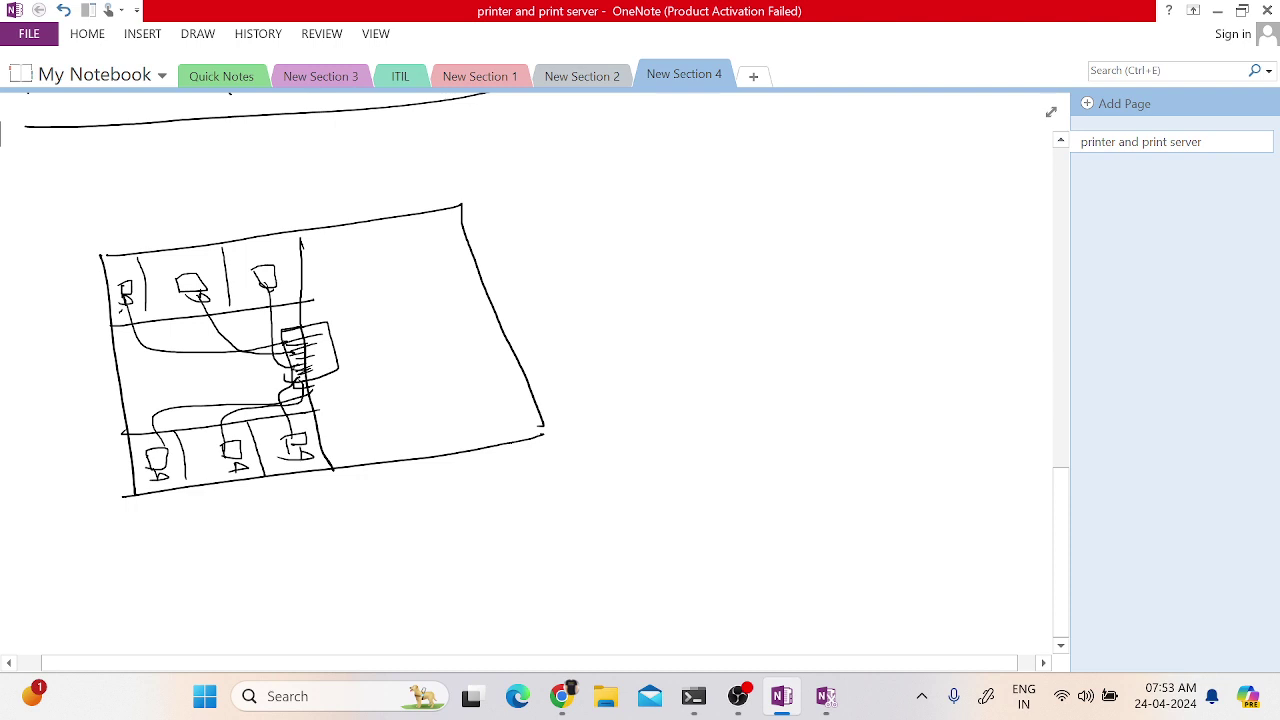
pyautogui.moveTo(402, 240)
pyautogui.mouseDown()
pyautogui.moveTo(426, 322)
pyautogui.moveTo(471, 311)
pyautogui.mouseUp()
pyautogui.moveTo(400, 242)
pyautogui.mouseDown()
pyautogui.moveTo(460, 230)
pyautogui.moveTo(484, 298)
pyautogui.moveTo(452, 305)
pyautogui.mouseUp()
pyautogui.moveTo(412, 258)
pyautogui.mouseDown()
pyautogui.moveTo(382, 256)
pyautogui.moveTo(420, 288)
pyautogui.moveTo(386, 282)
pyautogui.mouseUp()
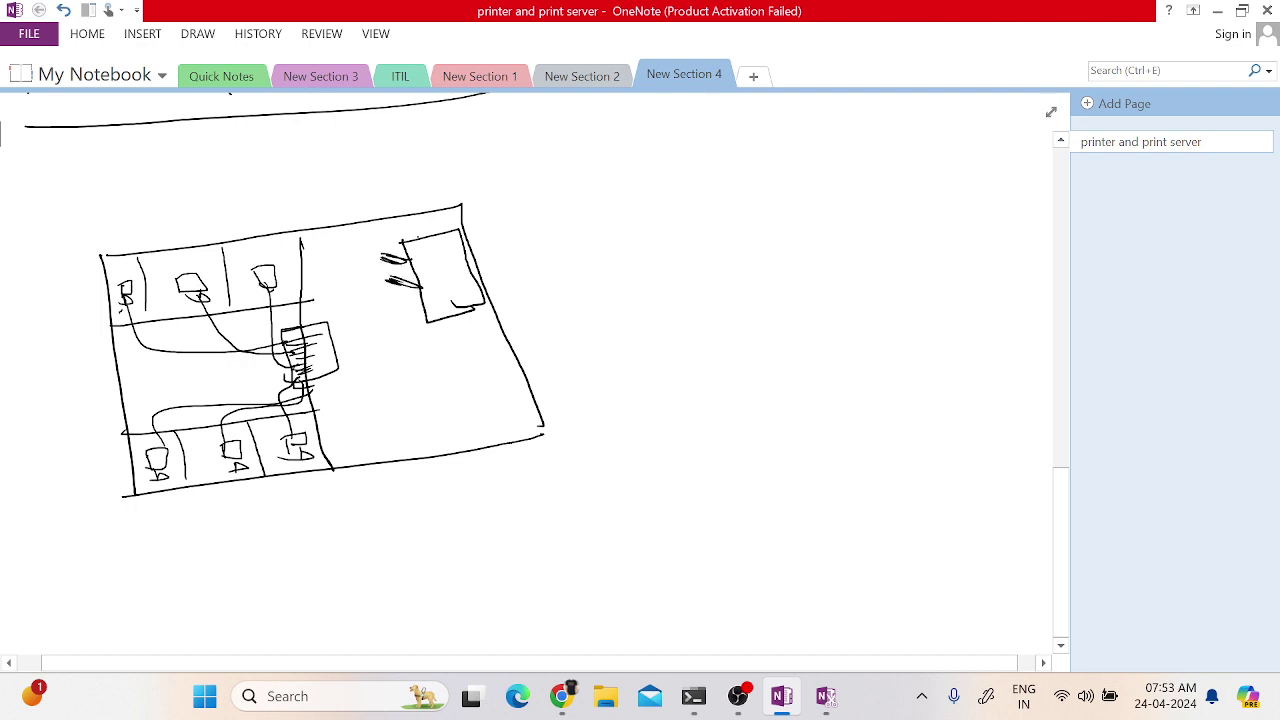
# - Add text lines and a port to the printer and cable it to the rack
pyautogui.moveTo(442, 226)
pyautogui.mouseDown()
pyautogui.moveTo(456, 214)
pyautogui.moveTo(428, 238)
pyautogui.moveTo(456, 216)
pyautogui.moveTo(402, 236)
pyautogui.moveTo(444, 220)
pyautogui.mouseUp()
pyautogui.moveTo(430, 262)
pyautogui.mouseDown()
pyautogui.moveTo(456, 258)
pyautogui.moveTo(464, 280)
pyautogui.mouseUp()
pyautogui.moveTo(434, 292); pyautogui.dragTo(458, 286)
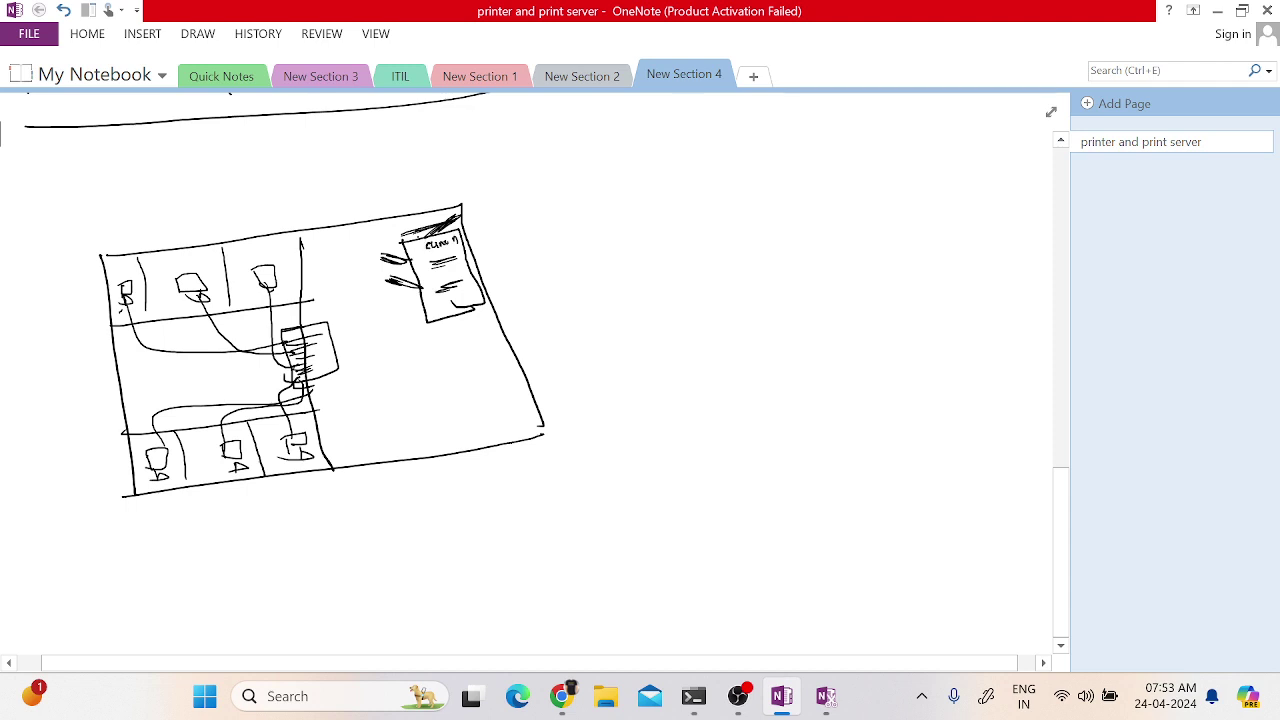
pyautogui.moveTo(411, 314); pyautogui.dragTo(429, 325)
pyautogui.moveTo(406, 324); pyautogui.dragTo(338, 351)
pyautogui.moveTo(420, 332)
pyautogui.mouseDown()
pyautogui.moveTo(432, 350)
pyautogui.moveTo(418, 399)
pyautogui.moveTo(440, 390)
pyautogui.mouseUp()
# - Label the printer 192.168.1.10, underline it, and draw an arrow from the bottom-left computer
pyautogui.moveTo(453, 377)
pyautogui.mouseDown()
pyautogui.moveTo(451, 388)
pyautogui.moveTo(496, 377)
pyautogui.mouseUp()
pyautogui.moveTo(502, 363); pyautogui.dragTo(511, 363)
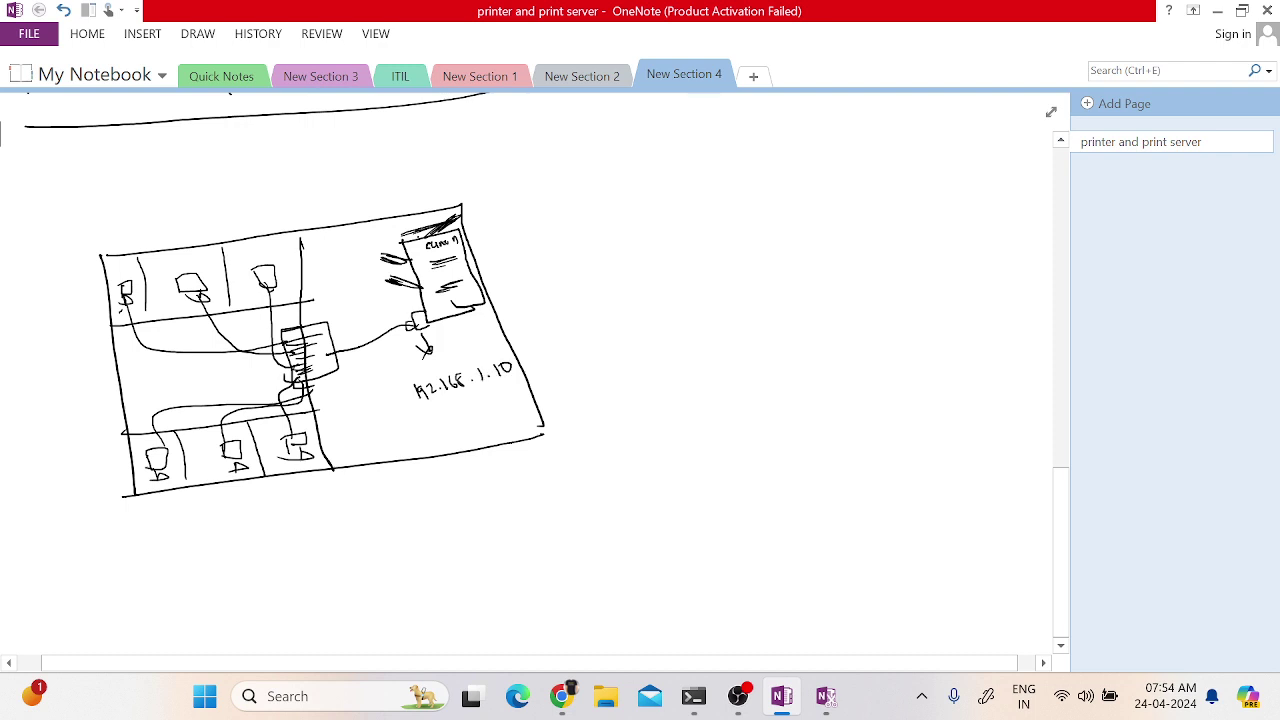
pyautogui.moveTo(430, 411); pyautogui.dragTo(527, 386)
pyautogui.moveTo(155, 470)
pyautogui.mouseDown()
pyautogui.moveTo(132, 530)
pyautogui.moveTo(150, 524)
pyautogui.mouseUp()
pyautogui.press('super+r')
pyautogui.write('\\\\')
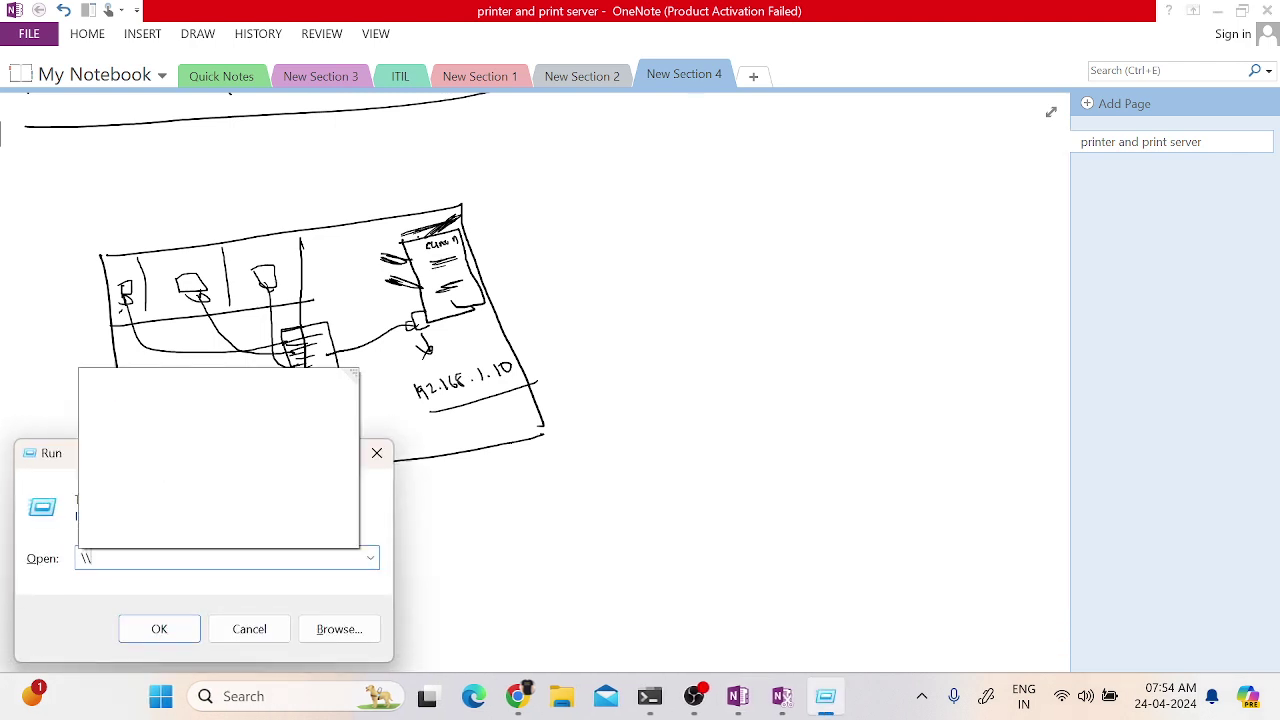
pyautogui.write('1')
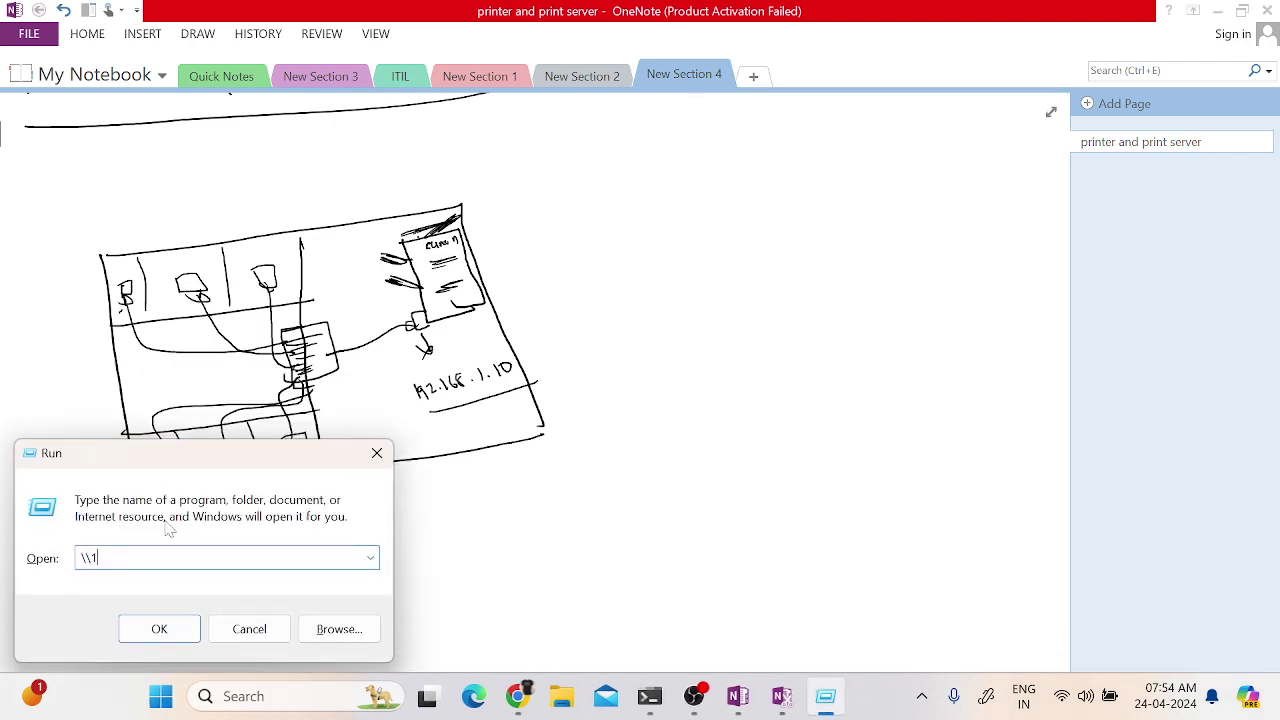
pyautogui.write('92.168.1.10')
pyautogui.press('Return')
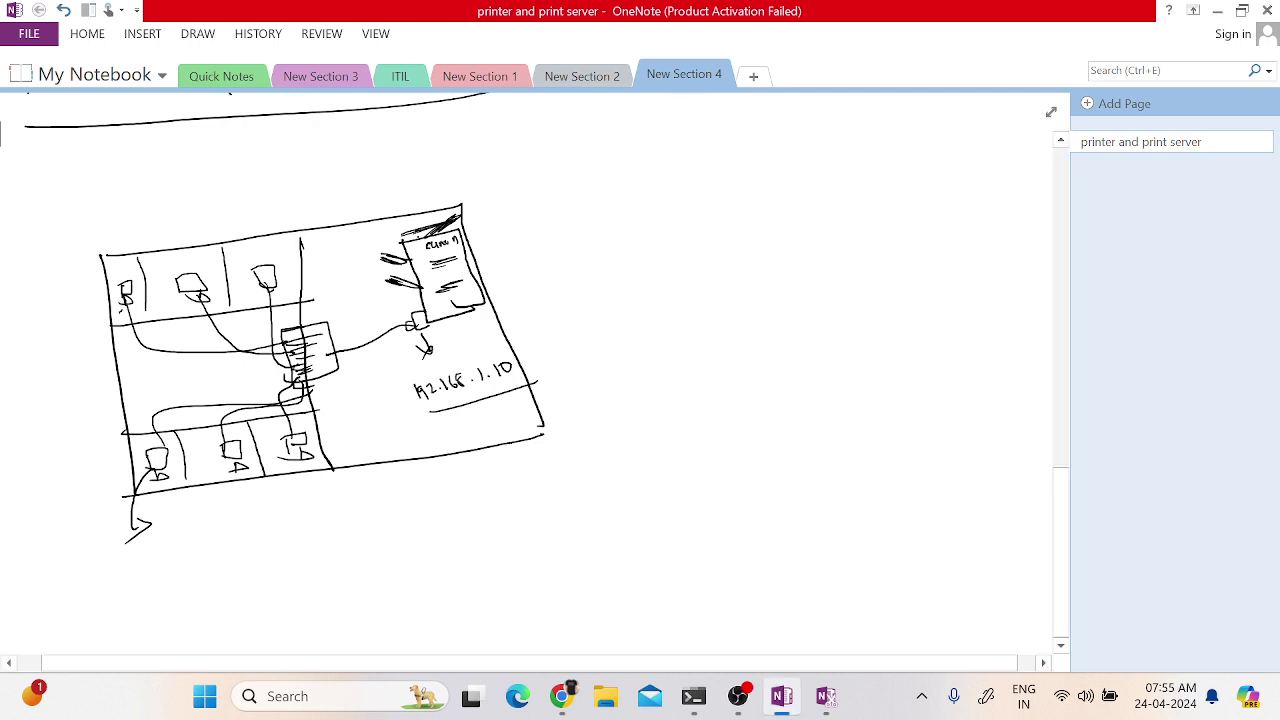
pyautogui.scroll(10, 535, 374)
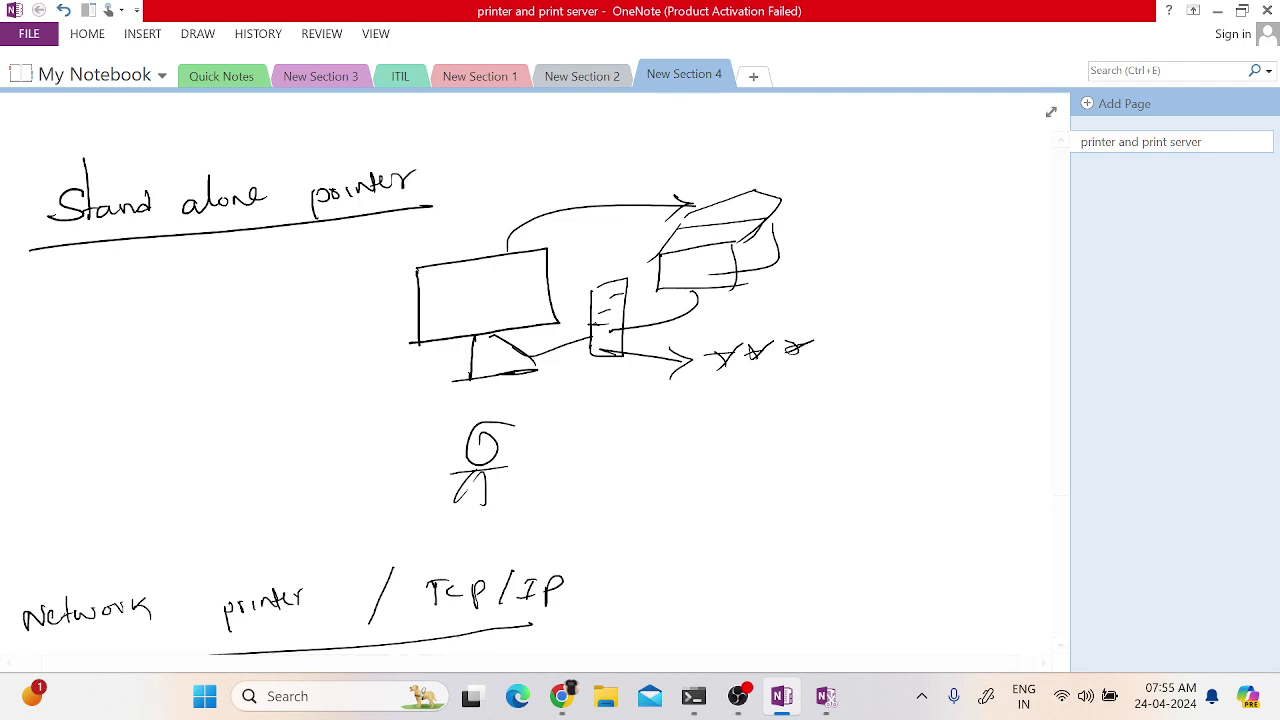
pyautogui.scroll(-1, 535, 380)
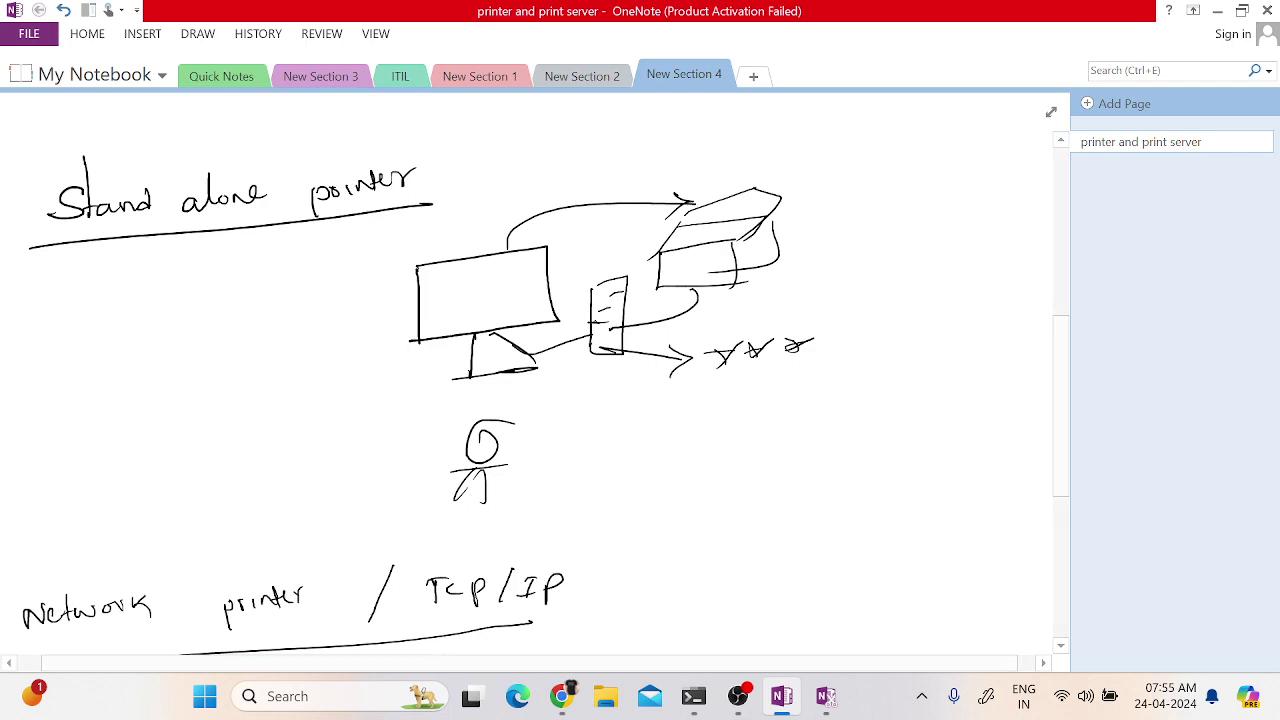
pyautogui.scroll(-10, 535, 380)
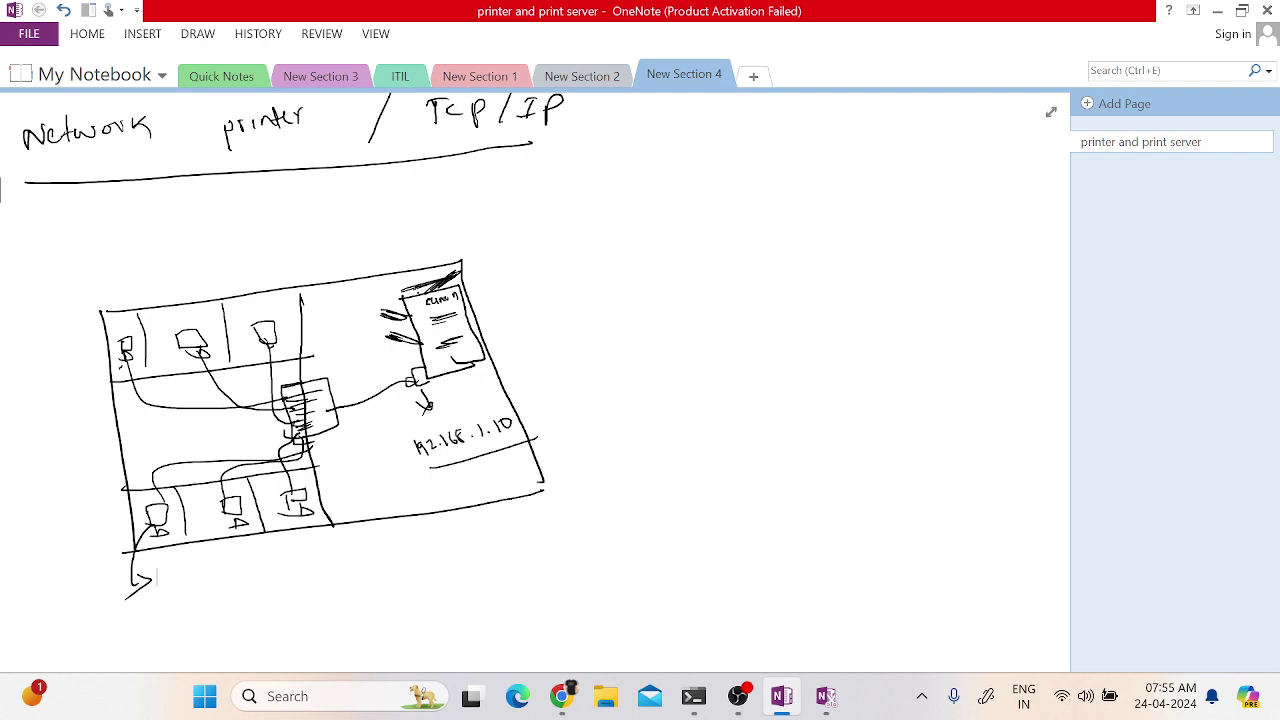
pyautogui.scroll(3, 535, 380)
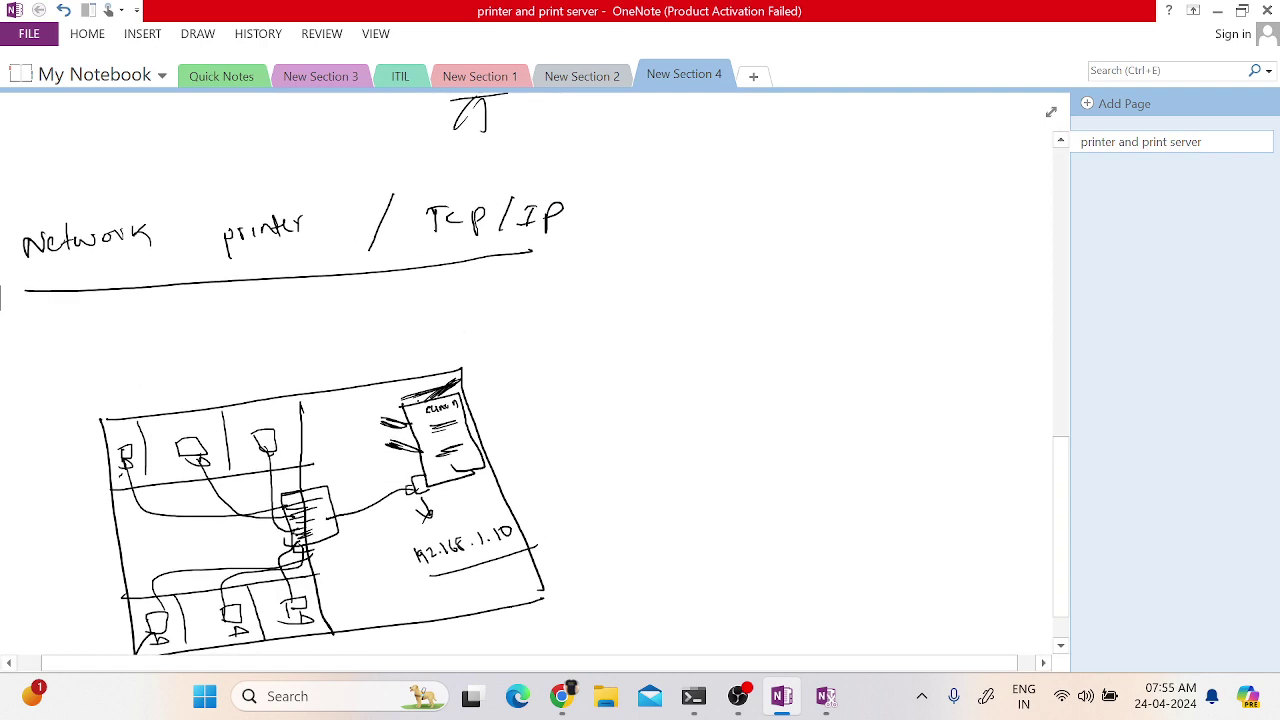
pyautogui.scroll(-2, 157, 603)
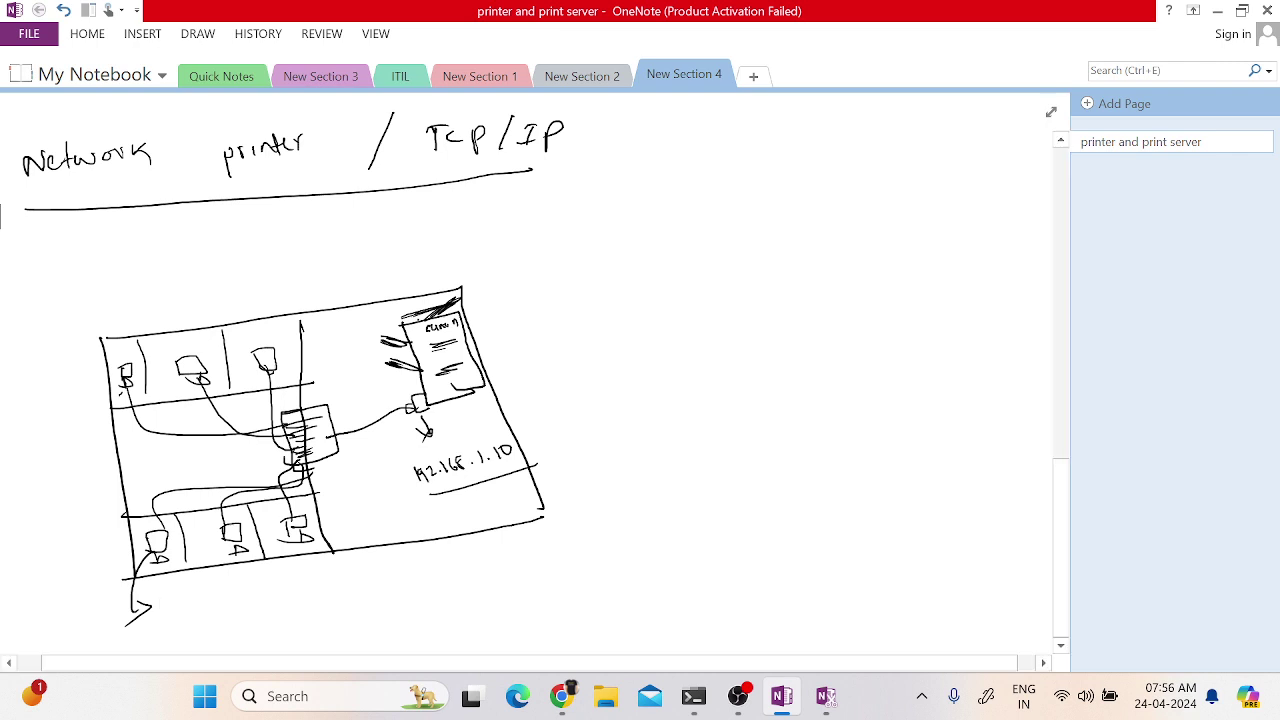
# - Draw a curved cable off the printer's right side, dismiss Chrome's presenting toast, and scroll down
pyautogui.moveTo(519, 329)
pyautogui.mouseDown()
pyautogui.moveTo(527, 340)
pyautogui.moveTo(479, 383)
pyautogui.mouseUp()
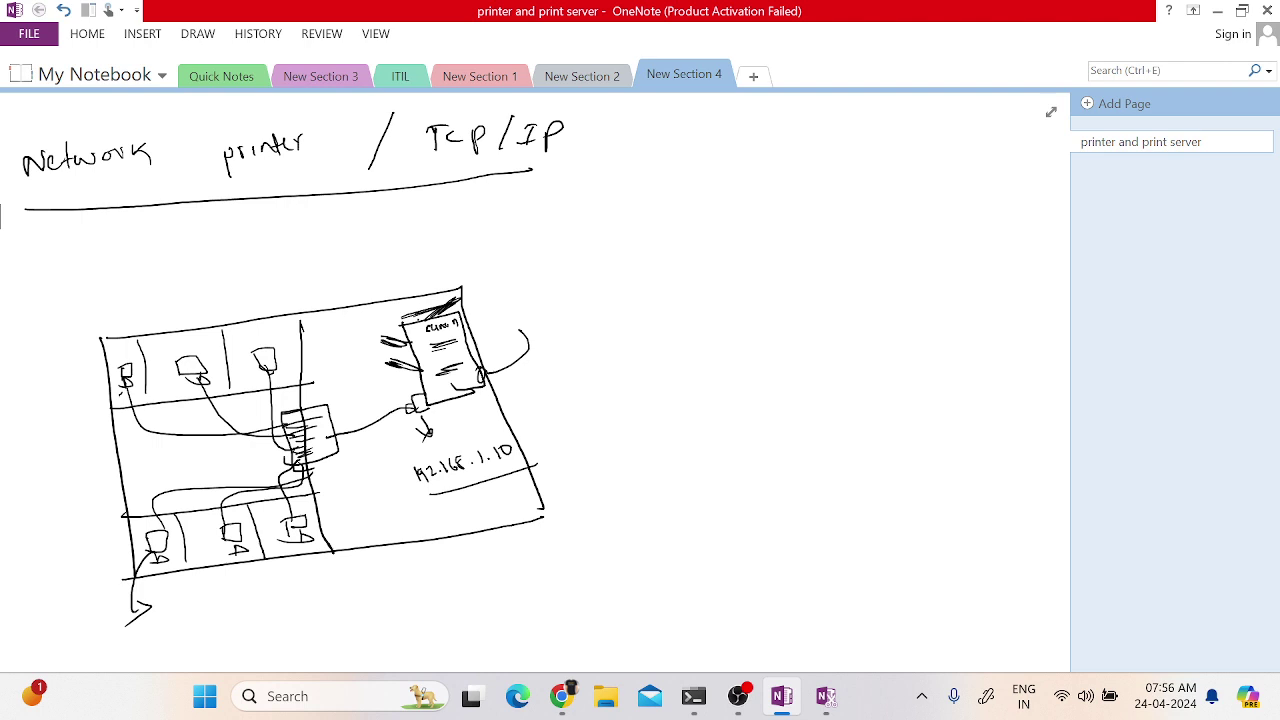
pyautogui.click(562, 697)
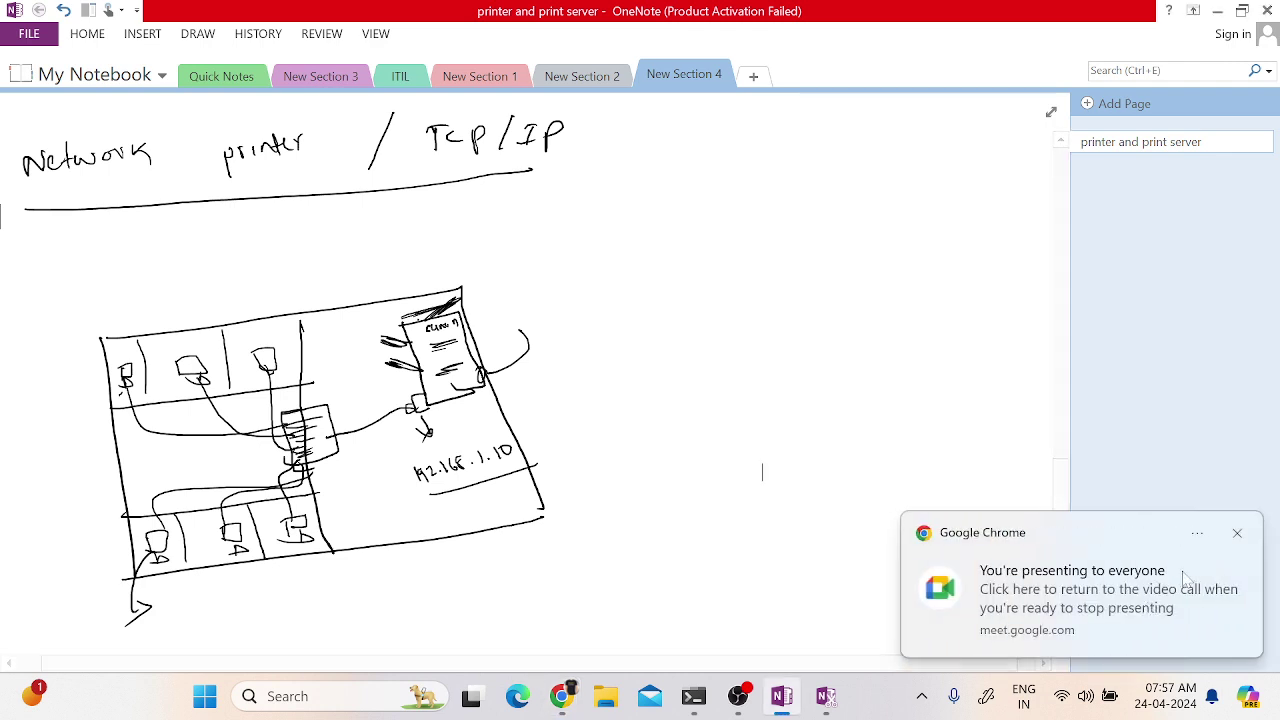
pyautogui.click(1237, 535)
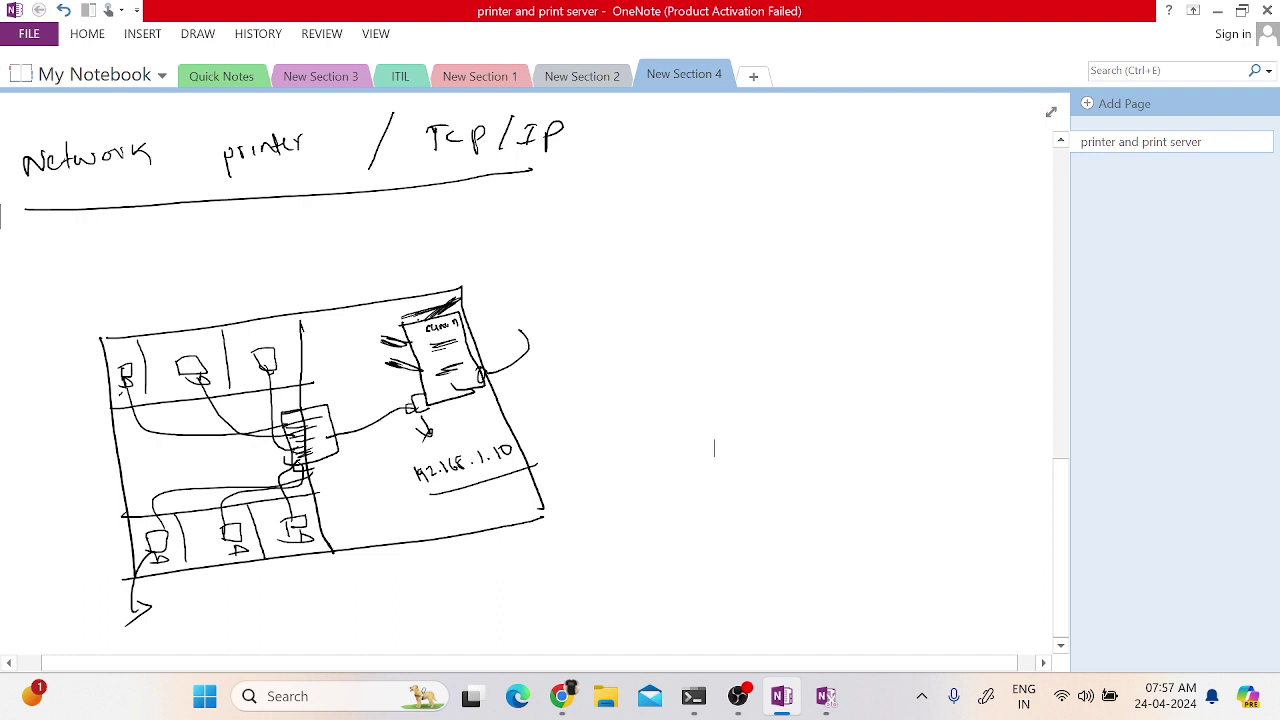
pyautogui.scroll(-10, 714, 448)
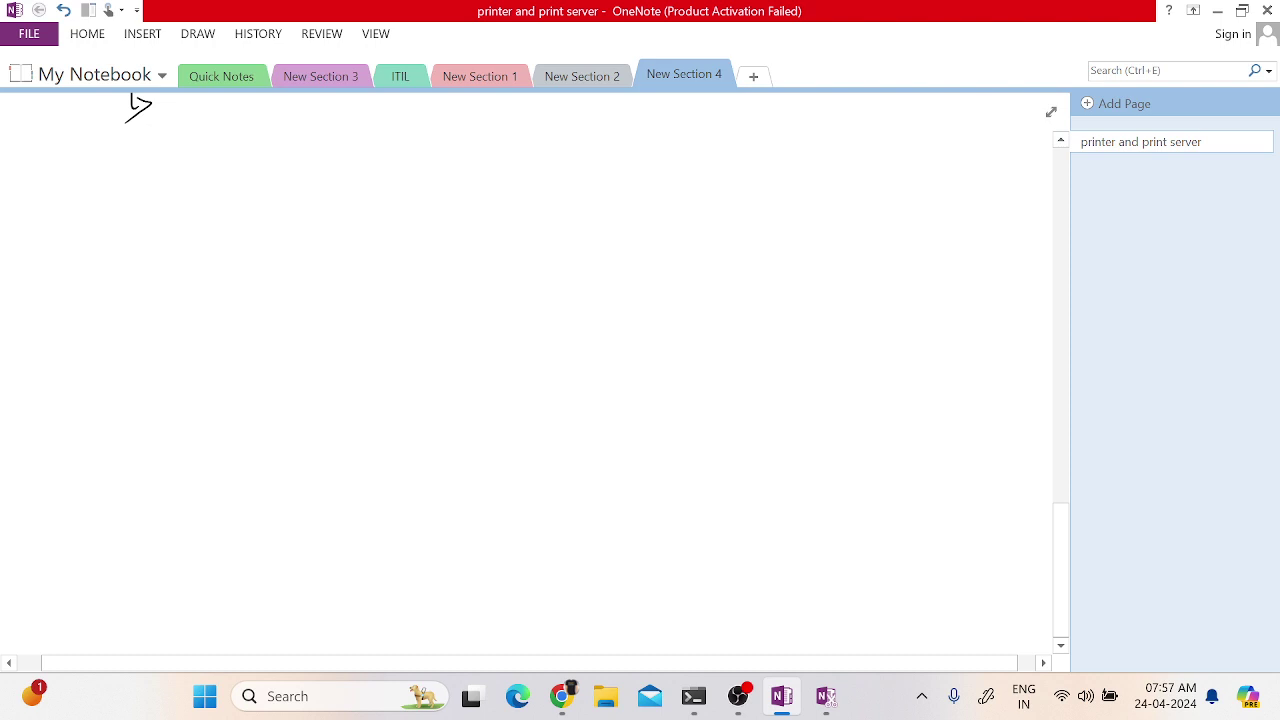
# - Undo a stray ink stroke and handwrite 'MFP ⇒' at the start of the new heading
pyautogui.moveTo(153, 159); pyautogui.dragTo(155, 188)
pyautogui.hotkey('ctrl', 'z')
pyautogui.scroll(3, 530, 370)
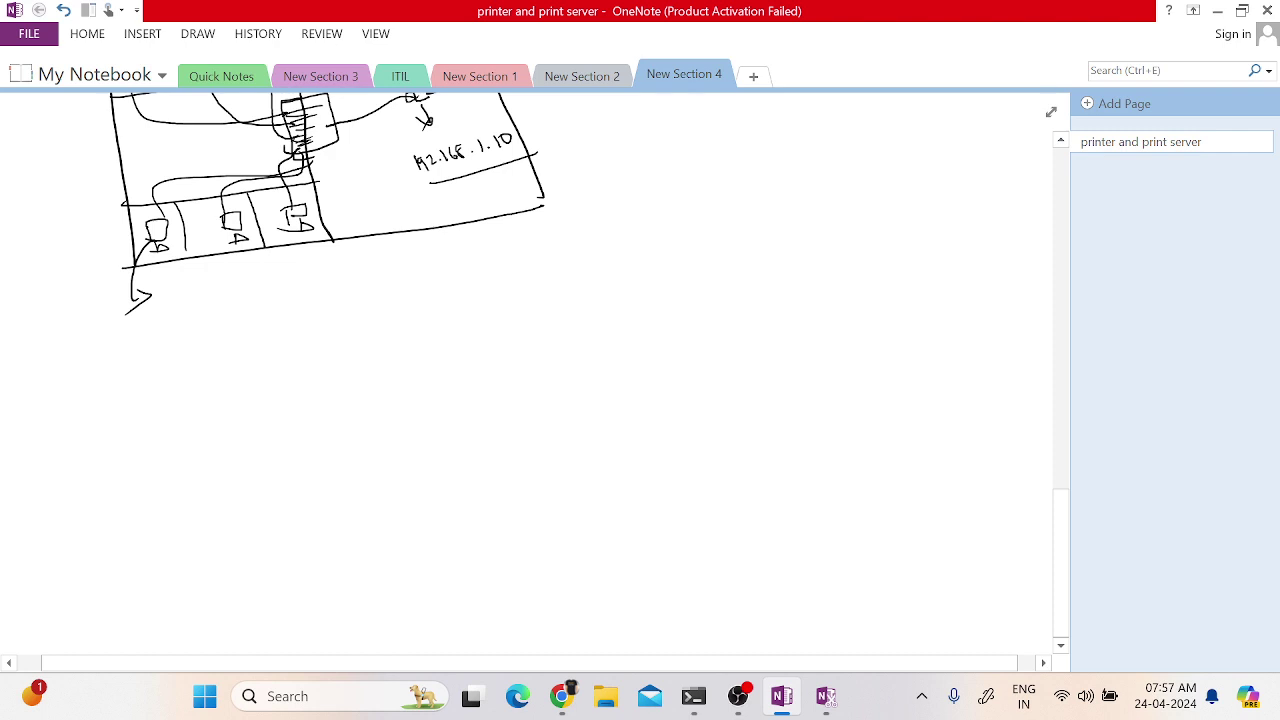
pyautogui.moveTo(33, 421)
pyautogui.mouseDown()
pyautogui.moveTo(49, 410)
pyautogui.moveTo(61, 420)
pyautogui.mouseUp()
pyautogui.moveTo(79, 400)
pyautogui.mouseDown()
pyautogui.moveTo(80, 422)
pyautogui.moveTo(99, 424)
pyautogui.mouseUp()
pyautogui.moveTo(100, 399)
pyautogui.mouseDown()
pyautogui.moveTo(101, 414)
pyautogui.moveTo(150, 407)
pyautogui.mouseUp()
pyautogui.moveTo(132, 415); pyautogui.dragTo(152, 415)
pyautogui.moveTo(146, 400)
pyautogui.mouseDown()
pyautogui.moveTo(147, 421)
pyautogui.moveTo(213, 398)
pyautogui.moveTo(246, 412)
pyautogui.mouseUp()
# - Write 'multi functional printer' after the arrow and underline the whole heading
pyautogui.moveTo(252, 388)
pyautogui.mouseDown()
pyautogui.moveTo(254, 408)
pyautogui.moveTo(330, 410)
pyautogui.moveTo(338, 396)
pyautogui.mouseUp()
pyautogui.moveTo(342, 398); pyautogui.dragTo(382, 404)
pyautogui.moveTo(392, 402)
pyautogui.mouseDown()
pyautogui.moveTo(394, 380)
pyautogui.moveTo(400, 402)
pyautogui.moveTo(426, 390)
pyautogui.mouseUp()
pyautogui.moveTo(426, 392); pyautogui.dragTo(448, 396)
pyautogui.moveTo(448, 396); pyautogui.dragTo(456, 368)
pyautogui.moveTo(531, 388); pyautogui.dragTo(580, 386)
pyautogui.moveTo(584, 374)
pyautogui.mouseDown()
pyautogui.moveTo(587, 394)
pyautogui.moveTo(606, 380)
pyautogui.moveTo(643, 384)
pyautogui.mouseUp()
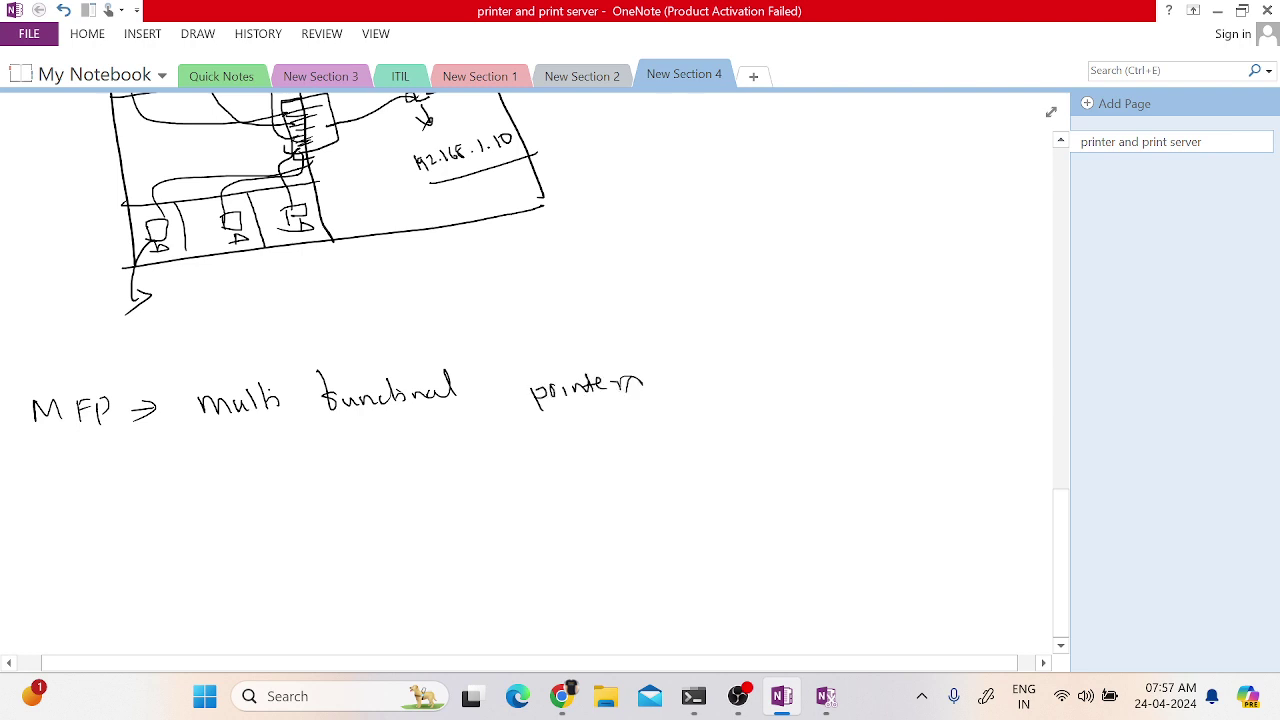
pyautogui.moveTo(37, 463); pyautogui.dragTo(641, 411)
# - Draw a tall rectangular machine outline below the heading
pyautogui.scroll(-4, 530, 380)
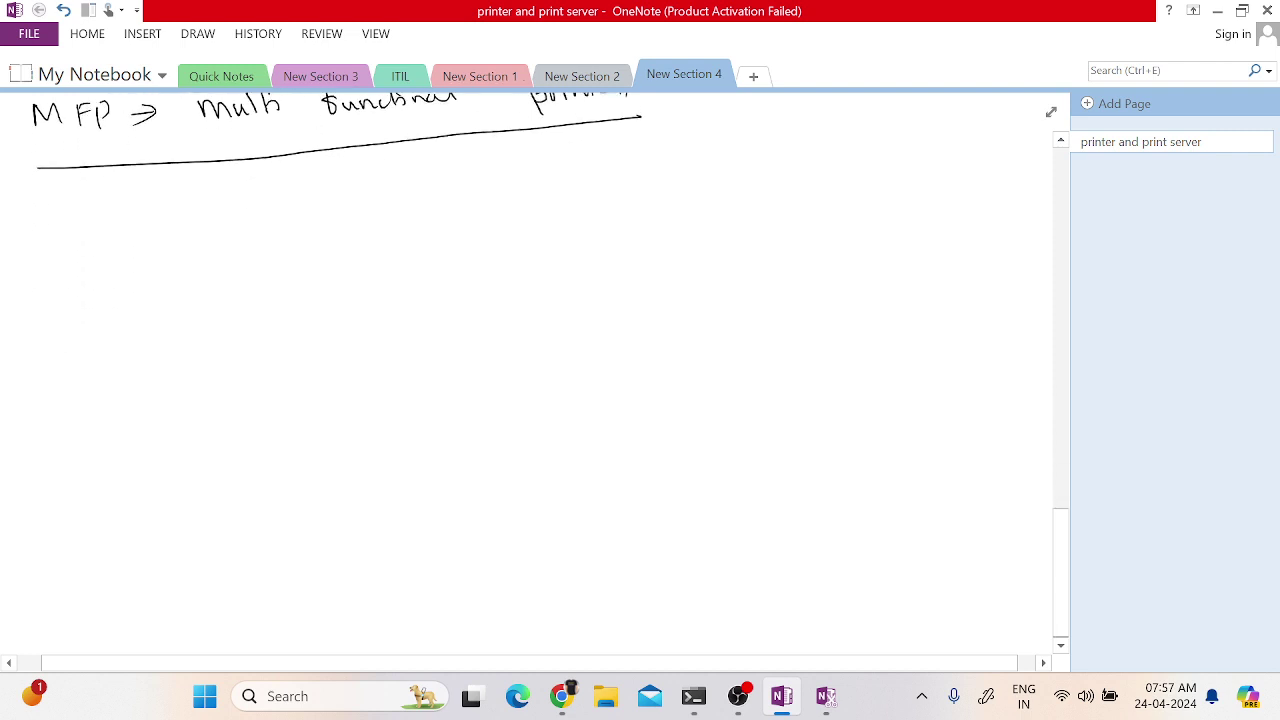
pyautogui.scroll(2, 530, 380)
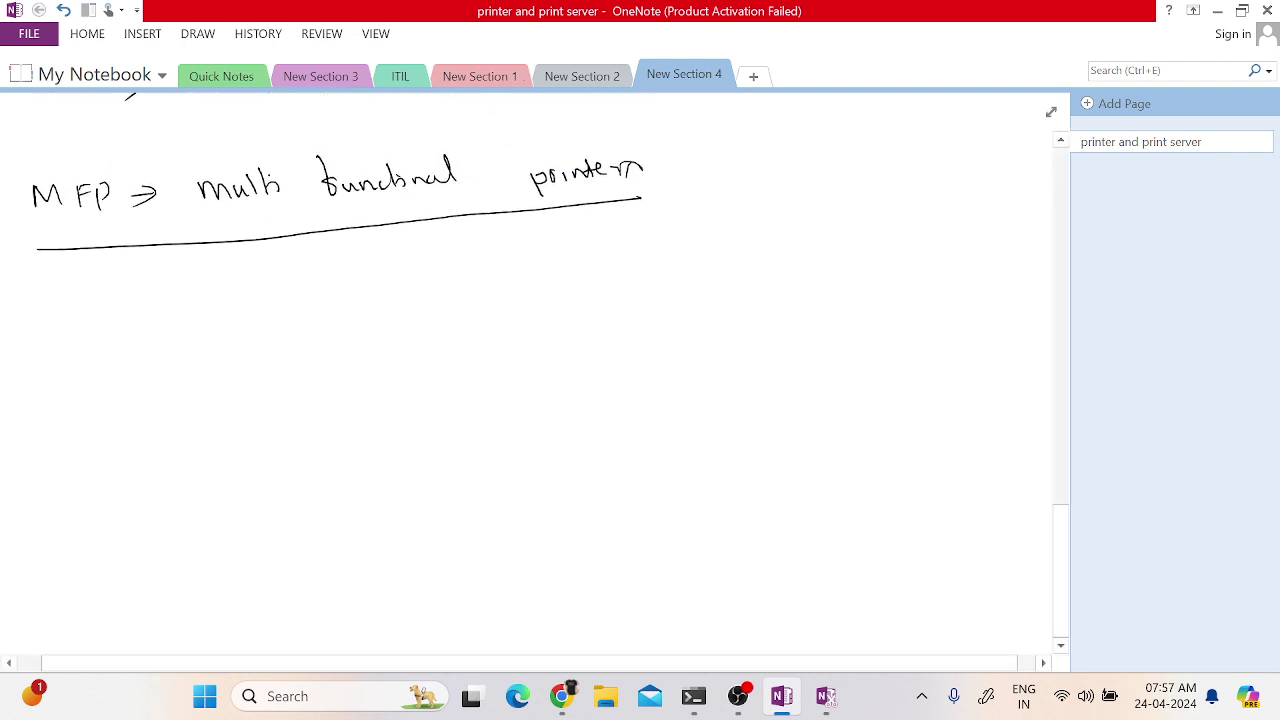
pyautogui.moveTo(302, 316); pyautogui.dragTo(337, 563)
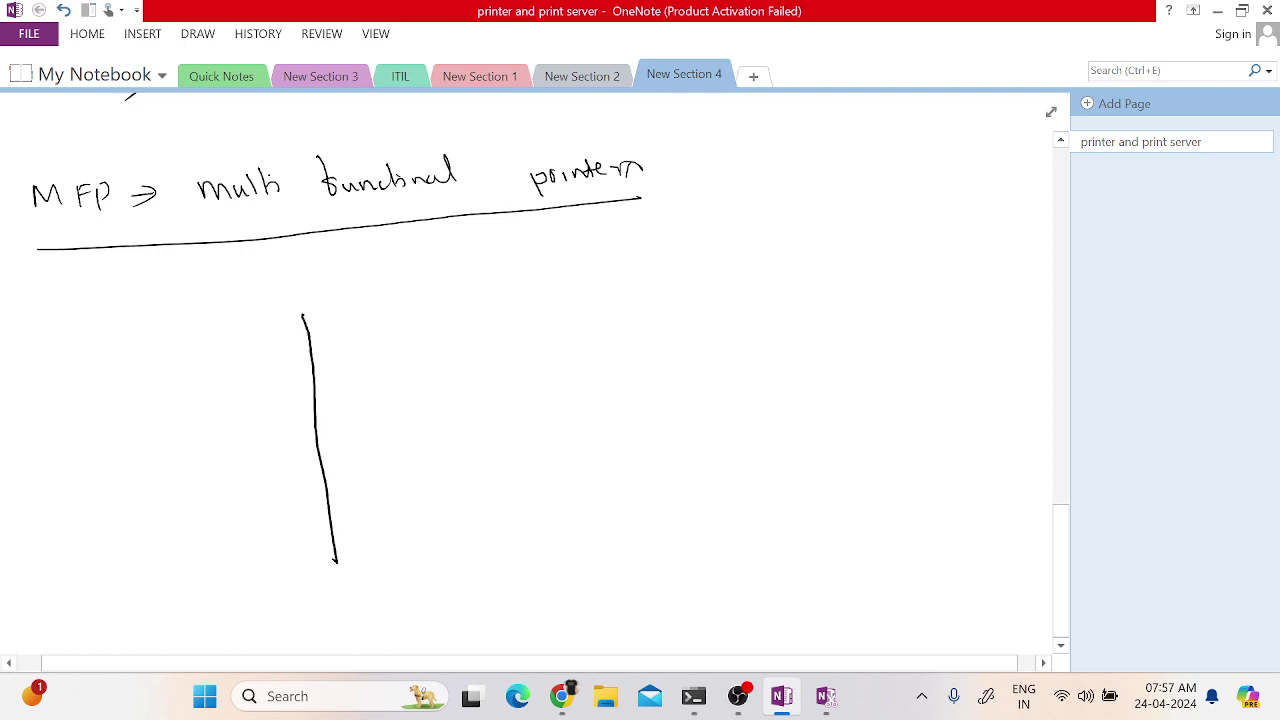
pyautogui.moveTo(515, 295); pyautogui.dragTo(537, 566)
pyautogui.moveTo(336, 552)
pyautogui.mouseDown()
pyautogui.moveTo(340, 572)
pyautogui.moveTo(571, 576)
pyautogui.moveTo(545, 550)
pyautogui.mouseUp()
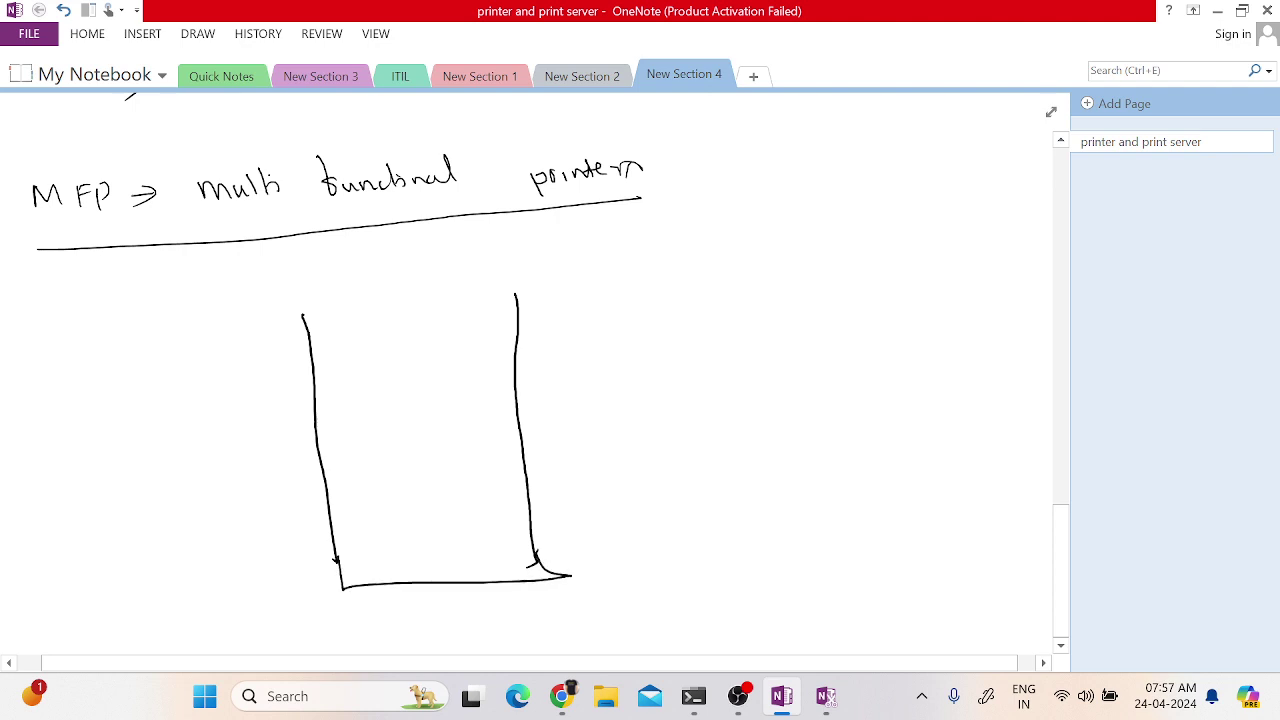
pyautogui.moveTo(304, 316); pyautogui.dragTo(515, 295)
# - Write 'xerox' inside the rectangle and draw a box around the label
pyautogui.moveTo(396, 424)
pyautogui.mouseDown()
pyautogui.moveTo(406, 438)
pyautogui.moveTo(452, 426)
pyautogui.mouseUp()
pyautogui.moveTo(450, 420); pyautogui.dragTo(462, 434)
pyautogui.moveTo(462, 418)
pyautogui.mouseDown()
pyautogui.moveTo(448, 434)
pyautogui.moveTo(410, 418)
pyautogui.moveTo(477, 432)
pyautogui.mouseUp()
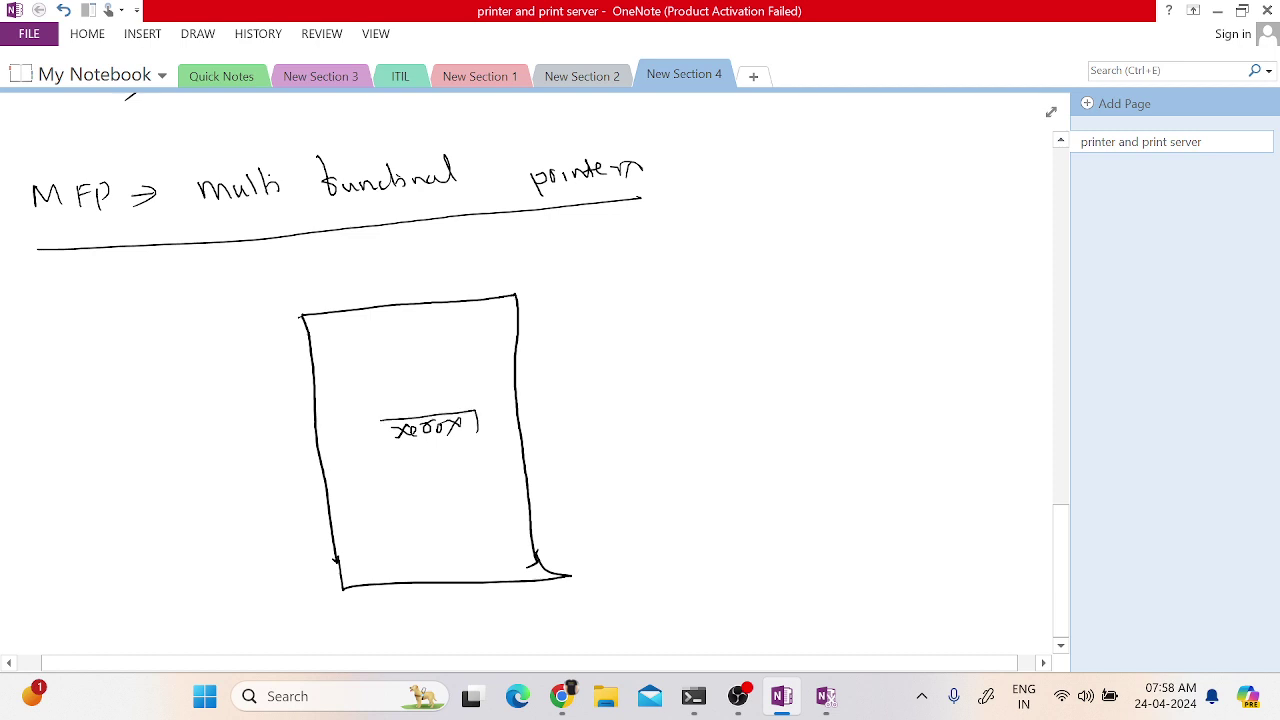
pyautogui.moveTo(382, 421)
pyautogui.mouseDown()
pyautogui.moveTo(430, 444)
pyautogui.moveTo(477, 436)
pyautogui.mouseUp()
# - Add a slanted lid stroke and three paper-tray lines off the box's right side
pyautogui.moveTo(298, 304)
pyautogui.mouseDown()
pyautogui.moveTo(300, 316)
pyautogui.moveTo(471, 277)
pyautogui.moveTo(300, 304)
pyautogui.moveTo(300, 318)
pyautogui.mouseUp()
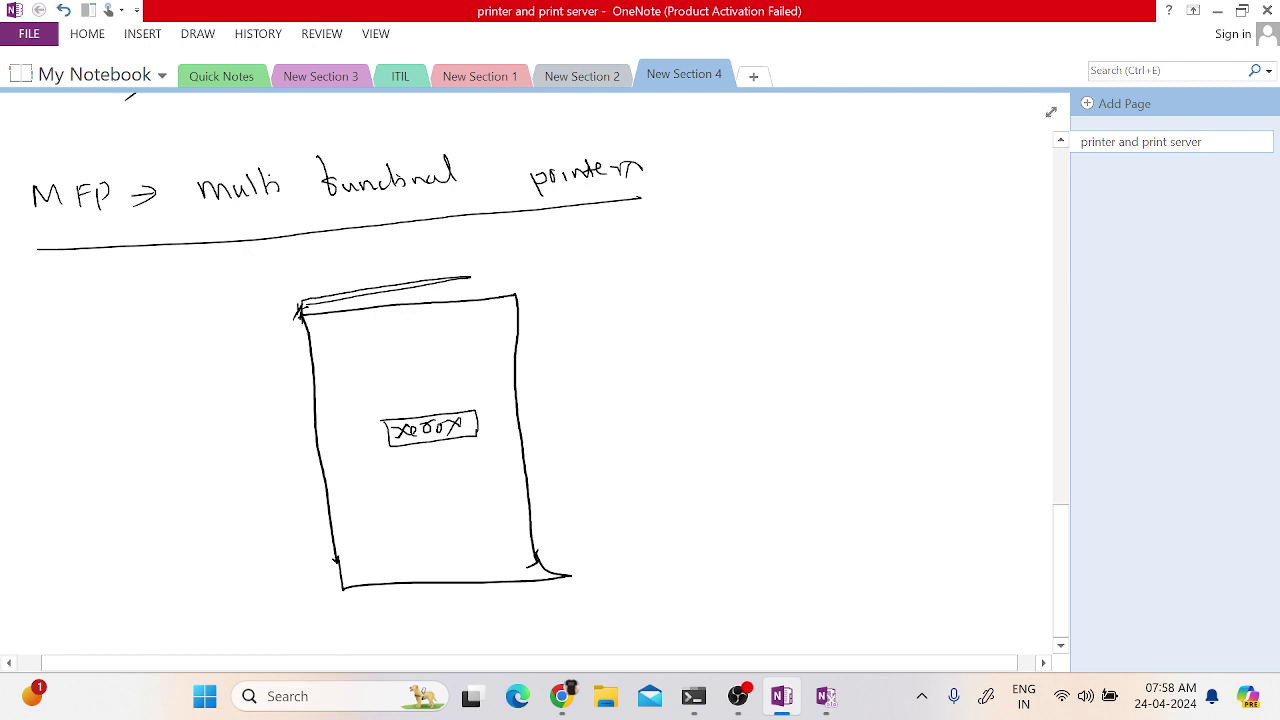
pyautogui.moveTo(518, 350)
pyautogui.mouseDown()
pyautogui.moveTo(634, 290)
pyautogui.moveTo(528, 346)
pyautogui.mouseUp()
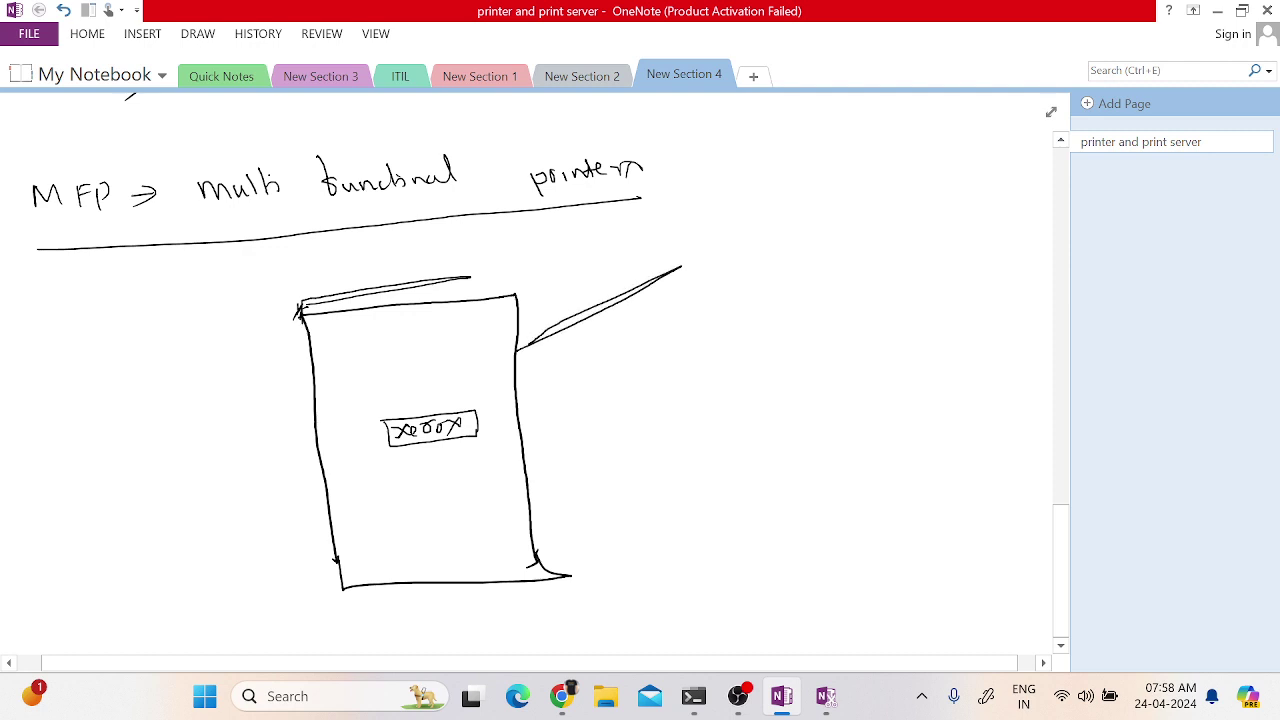
pyautogui.moveTo(522, 428)
pyautogui.mouseDown()
pyautogui.moveTo(712, 346)
pyautogui.moveTo(530, 432)
pyautogui.mouseUp()
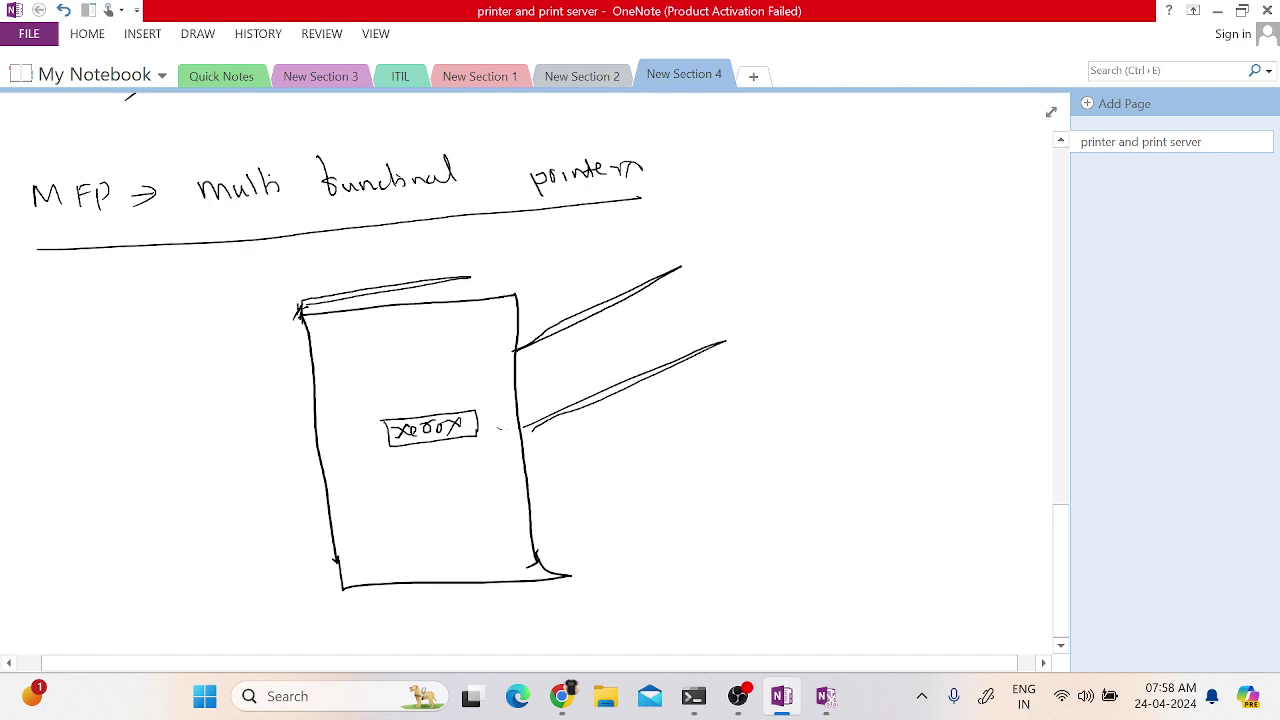
pyautogui.moveTo(536, 522)
pyautogui.mouseDown()
pyautogui.moveTo(704, 458)
pyautogui.moveTo(542, 528)
pyautogui.mouseUp()
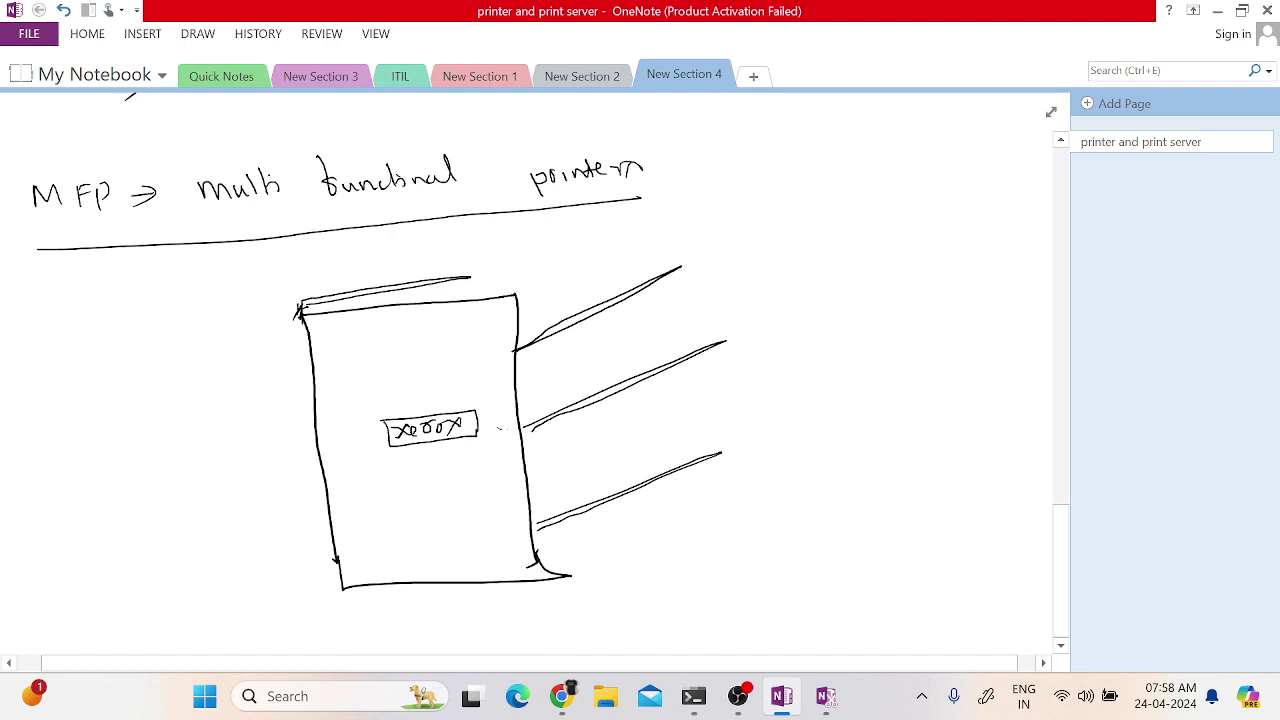
# - Sketch a small keypad panel with marks on top of the printer
pyautogui.moveTo(430, 268)
pyautogui.mouseDown()
pyautogui.moveTo(430, 302)
pyautogui.moveTo(498, 251)
pyautogui.moveTo(520, 290)
pyautogui.mouseUp()
pyautogui.moveTo(436, 262); pyautogui.dragTo(516, 290)
pyautogui.moveTo(448, 258)
pyautogui.mouseDown()
pyautogui.moveTo(448, 280)
pyautogui.moveTo(462, 278)
pyautogui.mouseUp()
pyautogui.moveTo(470, 270)
pyautogui.mouseDown()
pyautogui.moveTo(482, 266)
pyautogui.moveTo(464, 280)
pyautogui.moveTo(486, 278)
pyautogui.mouseUp()
pyautogui.moveTo(500, 262)
pyautogui.mouseDown()
pyautogui.moveTo(502, 276)
pyautogui.moveTo(522, 272)
pyautogui.mouseUp()
pyautogui.moveTo(442, 286); pyautogui.dragTo(504, 274)
pyautogui.moveTo(460, 294); pyautogui.dragTo(516, 284)
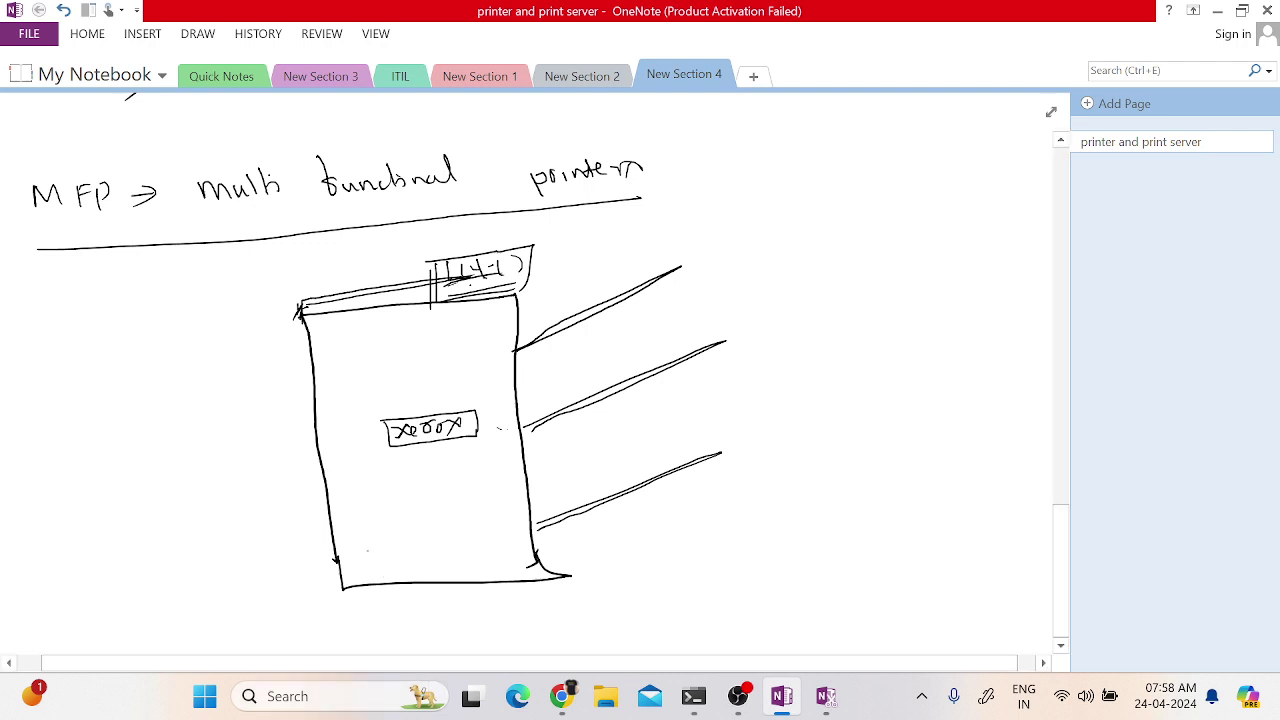
# - Draw a port box in the bottom-left corner with a TCP/IP network label beneath the printer
pyautogui.moveTo(340, 563); pyautogui.dragTo(380, 574)
pyautogui.rightClick(356, 577)
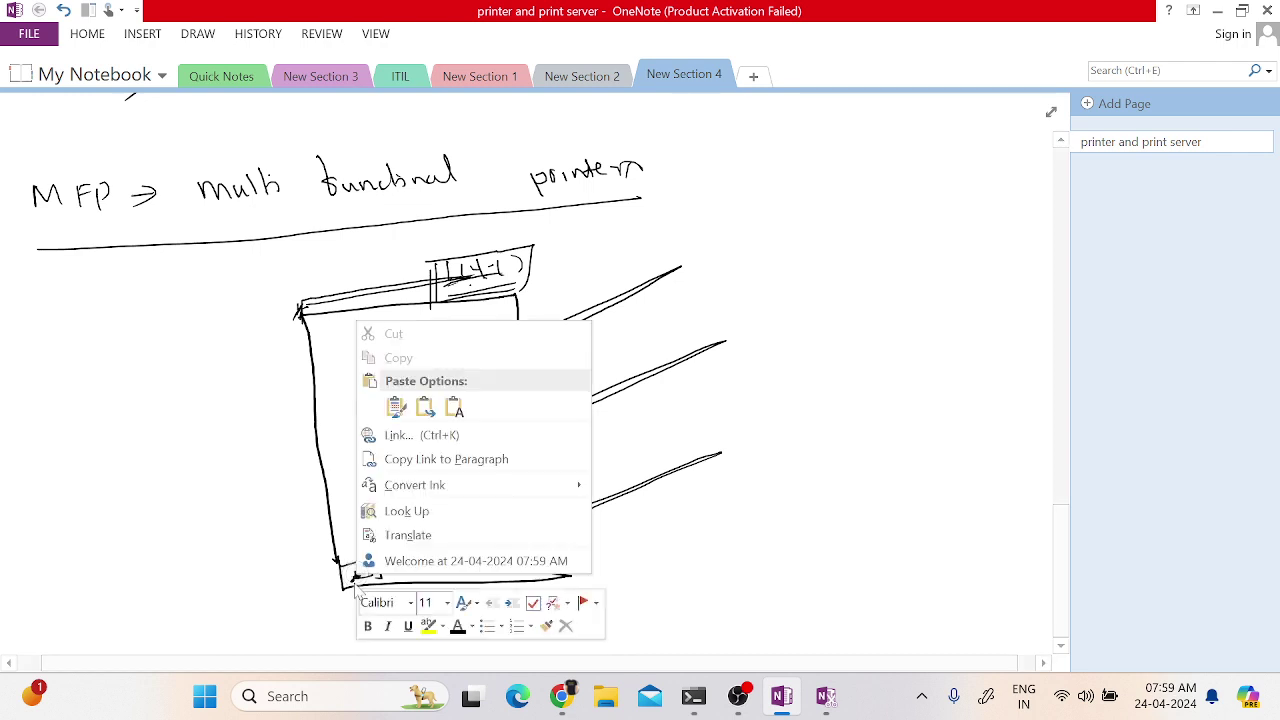
pyautogui.click(343, 524)
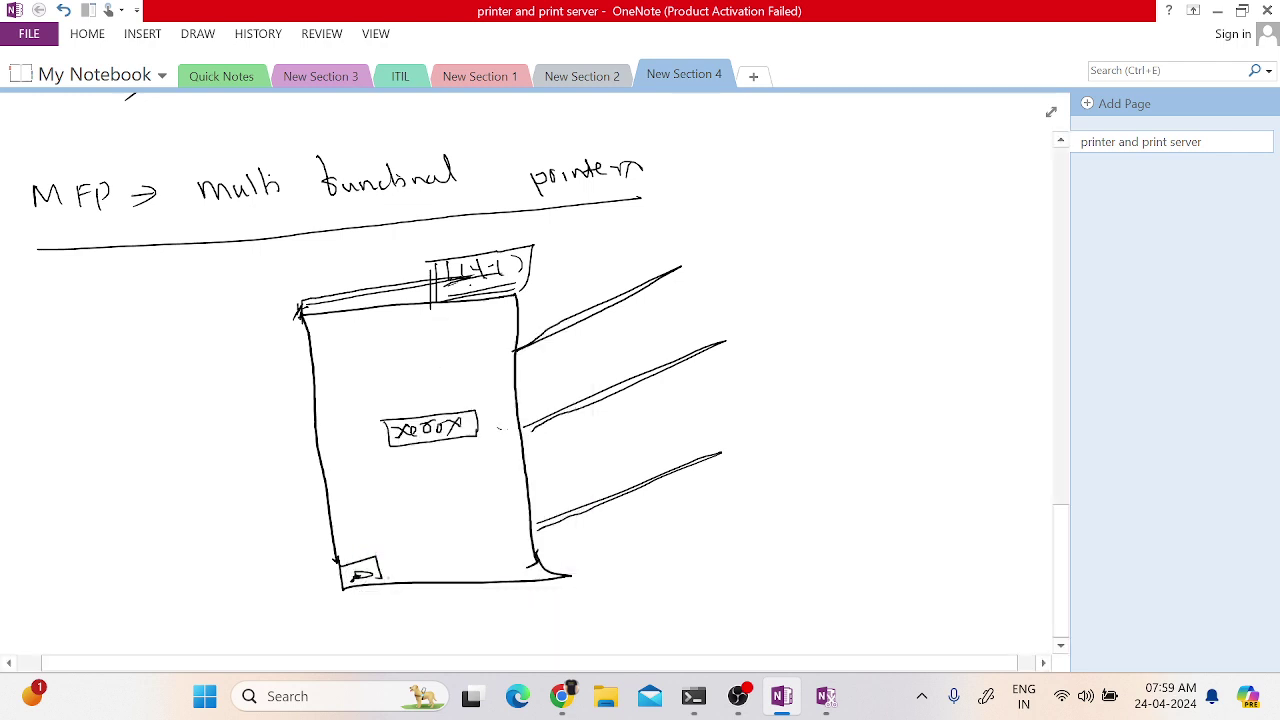
pyautogui.moveTo(344, 615); pyautogui.dragTo(404, 626)
pyautogui.moveTo(396, 610); pyautogui.dragTo(410, 609)
pyautogui.moveTo(446, 602)
pyautogui.mouseDown()
pyautogui.moveTo(434, 618)
pyautogui.moveTo(476, 620)
pyautogui.mouseUp()
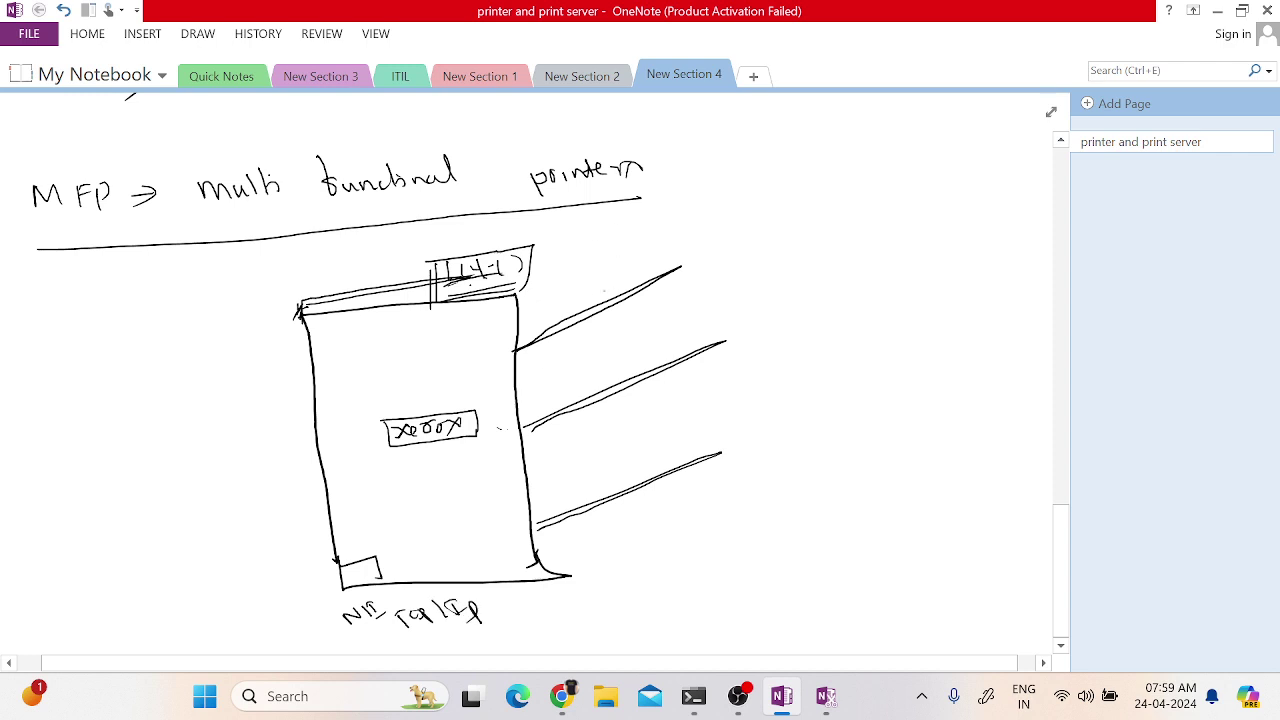
# - Label the three trays A3, A4 and A5 from top to bottom
pyautogui.moveTo(566, 296)
pyautogui.mouseDown()
pyautogui.moveTo(575, 276)
pyautogui.moveTo(596, 292)
pyautogui.mouseUp()
pyautogui.moveTo(580, 388); pyautogui.dragTo(614, 374)
pyautogui.moveTo(608, 366); pyautogui.dragTo(610, 388)
pyautogui.moveTo(602, 480); pyautogui.dragTo(642, 448)
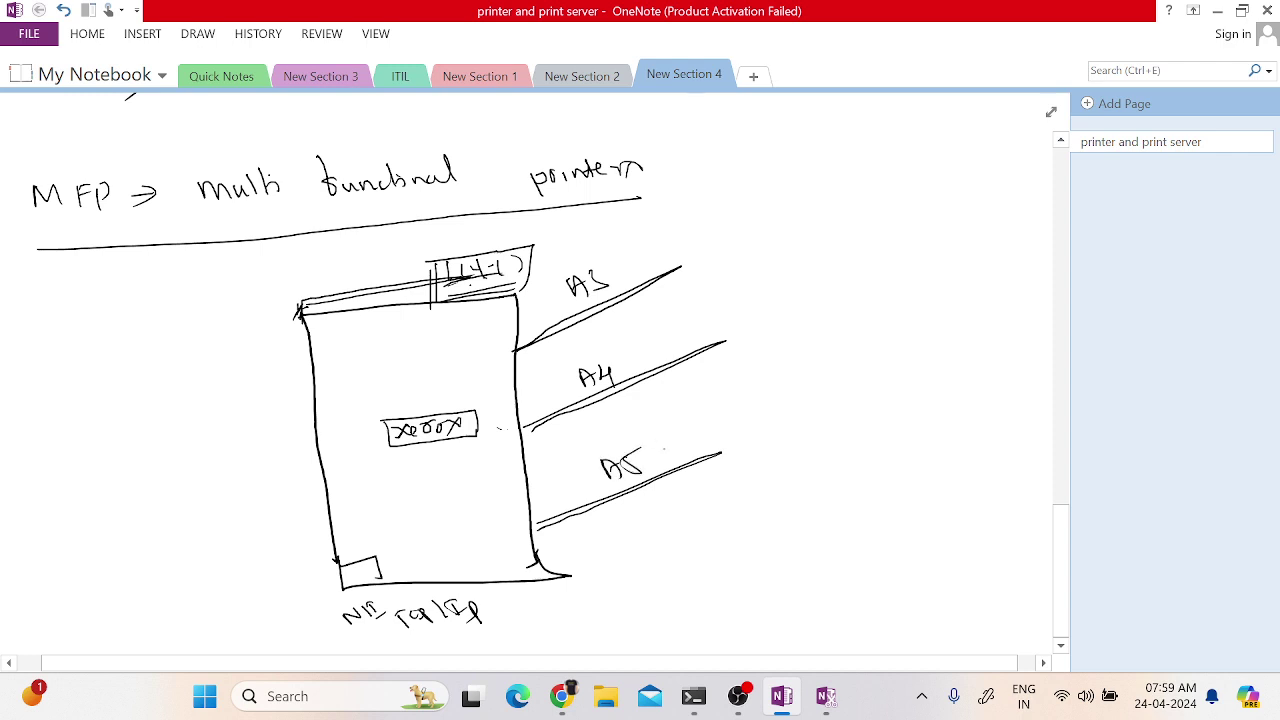
# - Mark the printer's top as the scanner and draw an arrow out to 'FAX'
pyautogui.moveTo(334, 274)
pyautogui.mouseDown()
pyautogui.moveTo(324, 290)
pyautogui.moveTo(386, 258)
pyautogui.mouseUp()
pyautogui.moveTo(522, 264); pyautogui.dragTo(586, 249)
pyautogui.moveTo(576, 244)
pyautogui.mouseDown()
pyautogui.moveTo(578, 257)
pyautogui.moveTo(670, 238)
pyautogui.mouseUp()
pyautogui.moveTo(668, 220); pyautogui.dragTo(662, 242)
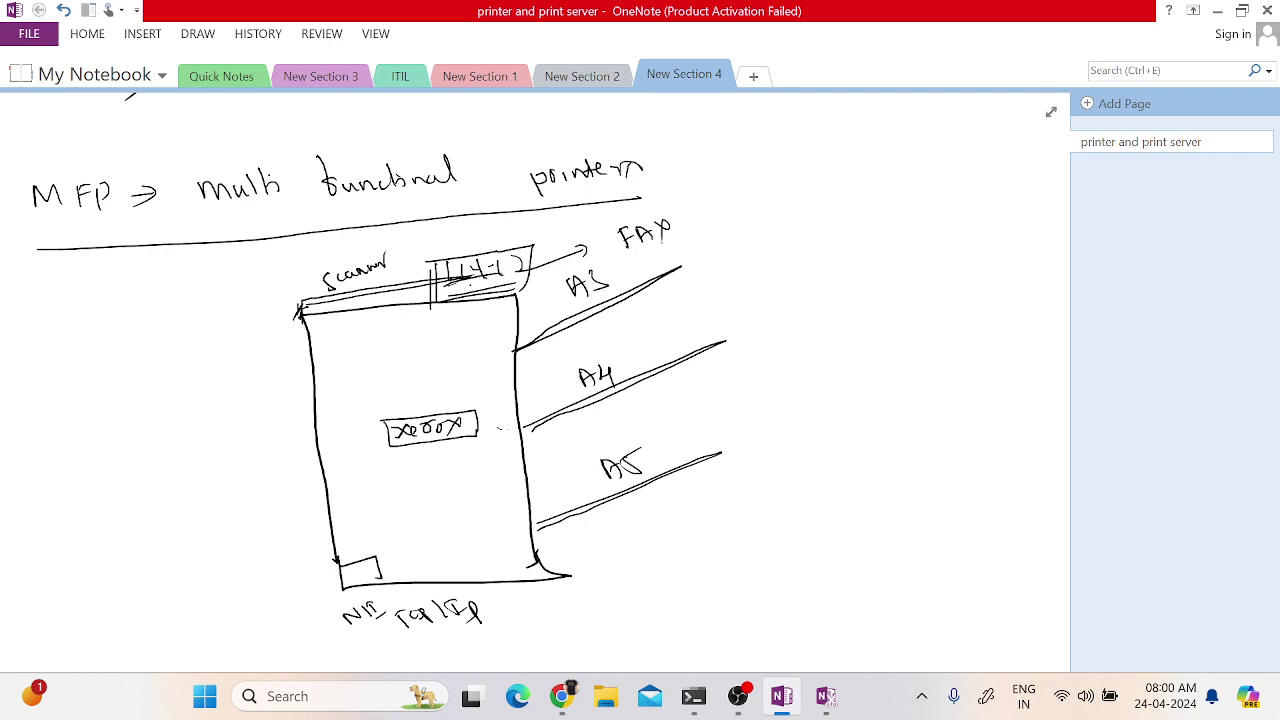
# - Handwrite 'How can' in the blank space below the printer sketch
pyautogui.scroll(-4, 285, 640)
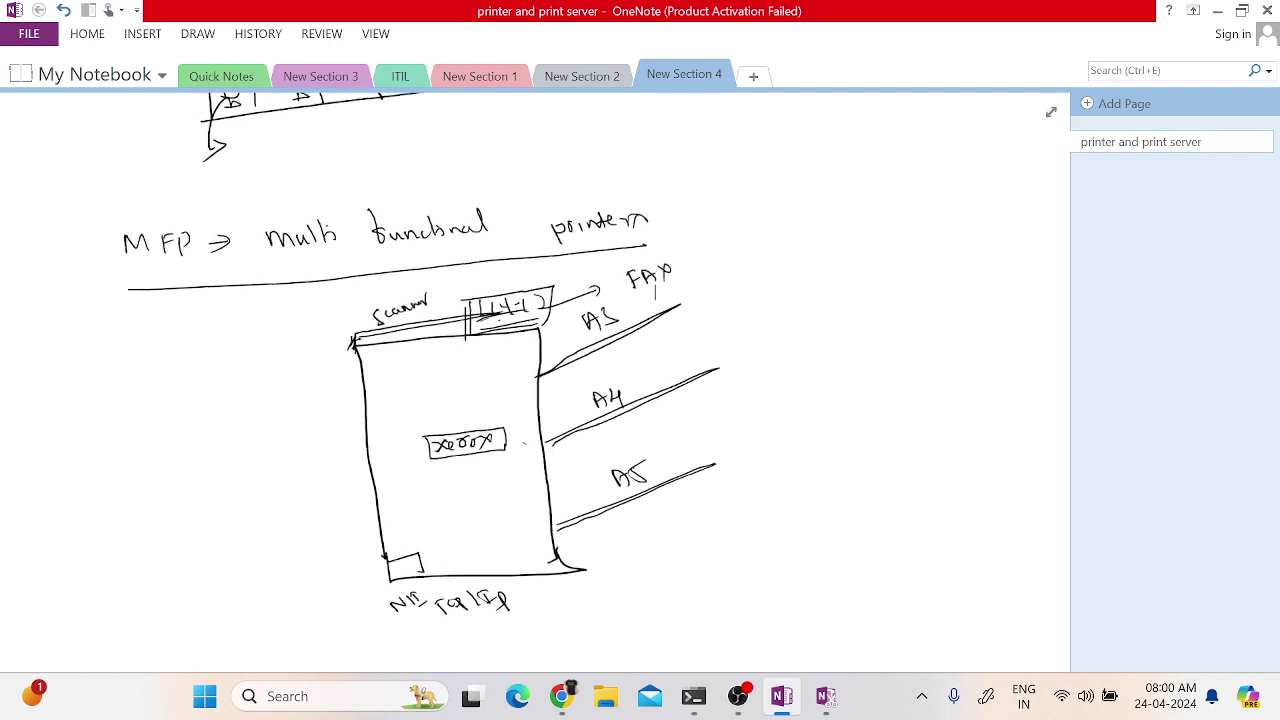
pyautogui.scroll(10, 400, 400)
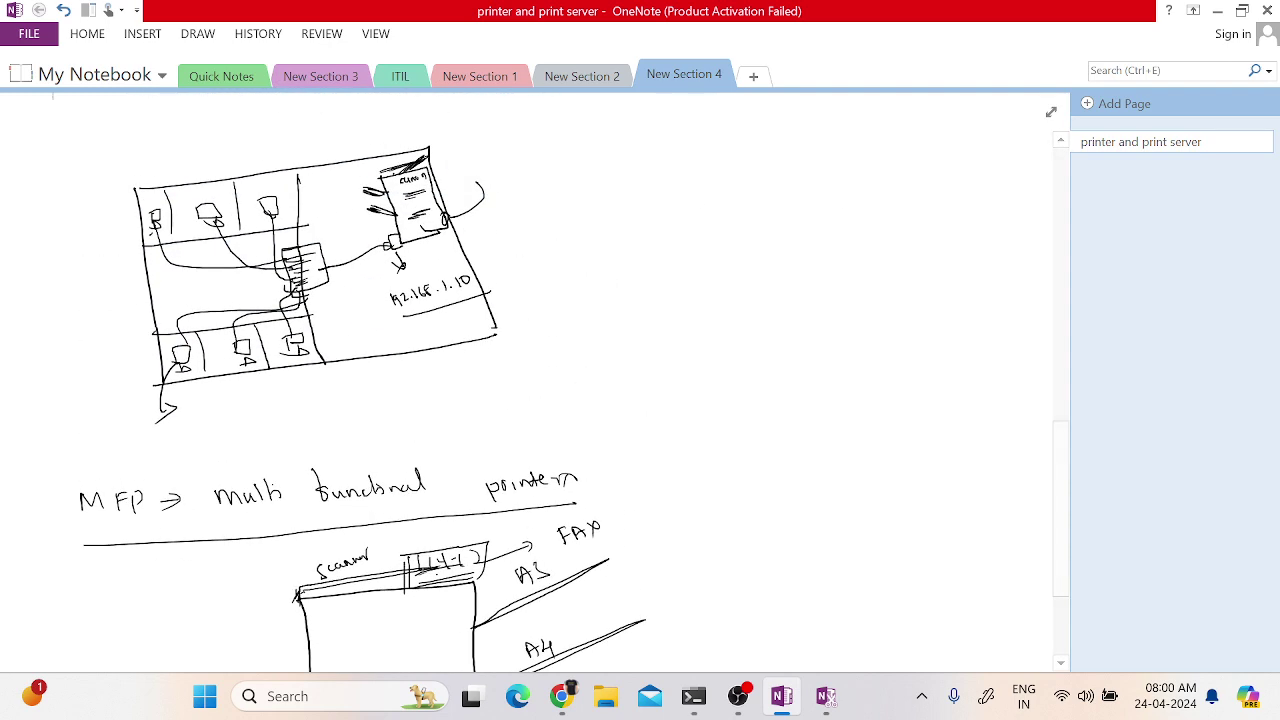
pyautogui.scroll(2, 560, 380)
pyautogui.scroll(-10, 560, 380)
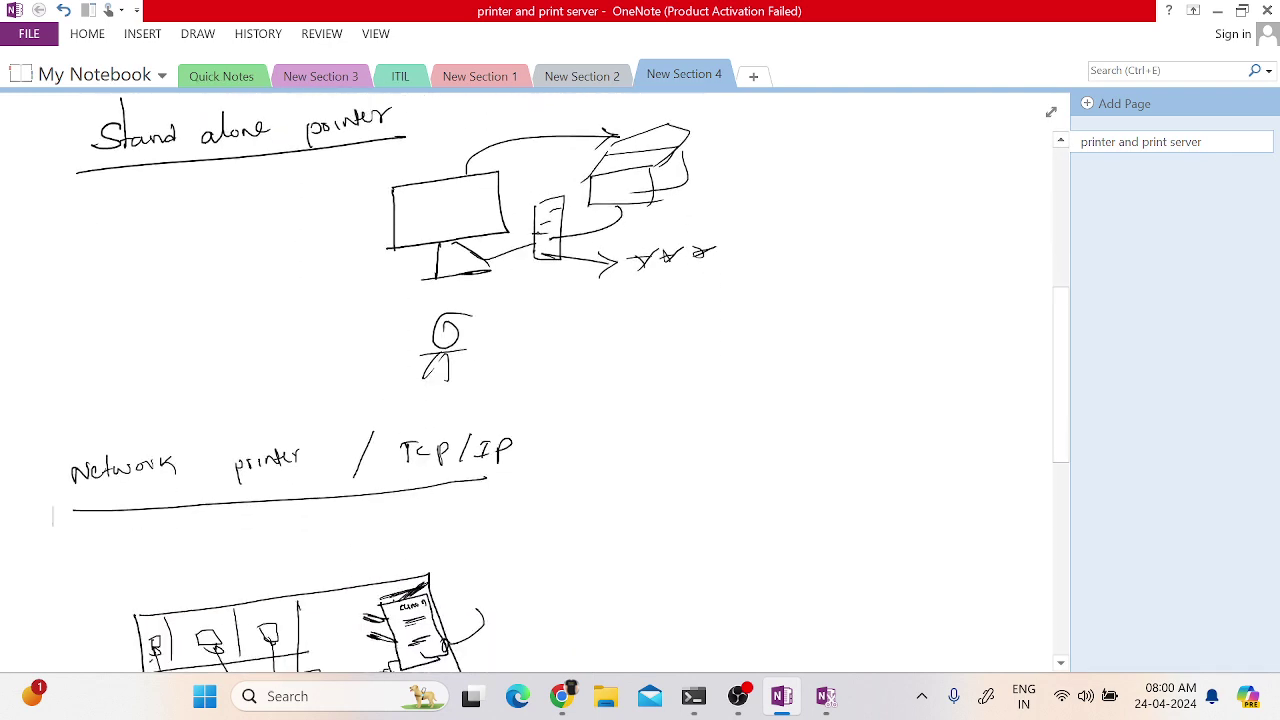
pyautogui.scroll(-5, 560, 380)
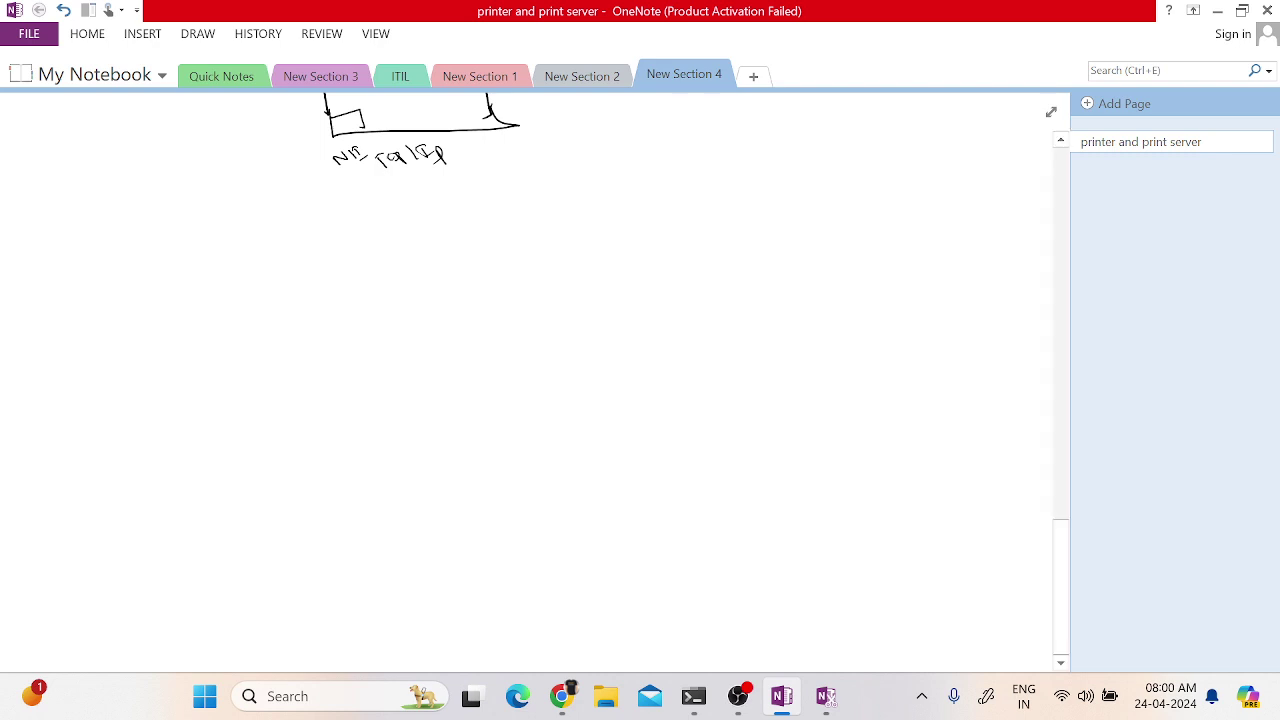
pyautogui.moveTo(44, 252)
pyautogui.mouseDown()
pyautogui.moveTo(41, 284)
pyautogui.moveTo(59, 286)
pyautogui.mouseUp()
pyautogui.moveTo(36, 274)
pyautogui.mouseDown()
pyautogui.moveTo(98, 262)
pyautogui.moveTo(158, 272)
pyautogui.mouseUp()
pyautogui.moveTo(170, 262)
pyautogui.mouseDown()
pyautogui.moveTo(330, 268)
pyautogui.moveTo(350, 254)
pyautogui.mouseUp()
# - Add 'we create printer' to the question and underline the full heading
pyautogui.moveTo(356, 260); pyautogui.dragTo(404, 262)
pyautogui.moveTo(406, 256); pyautogui.dragTo(416, 250)
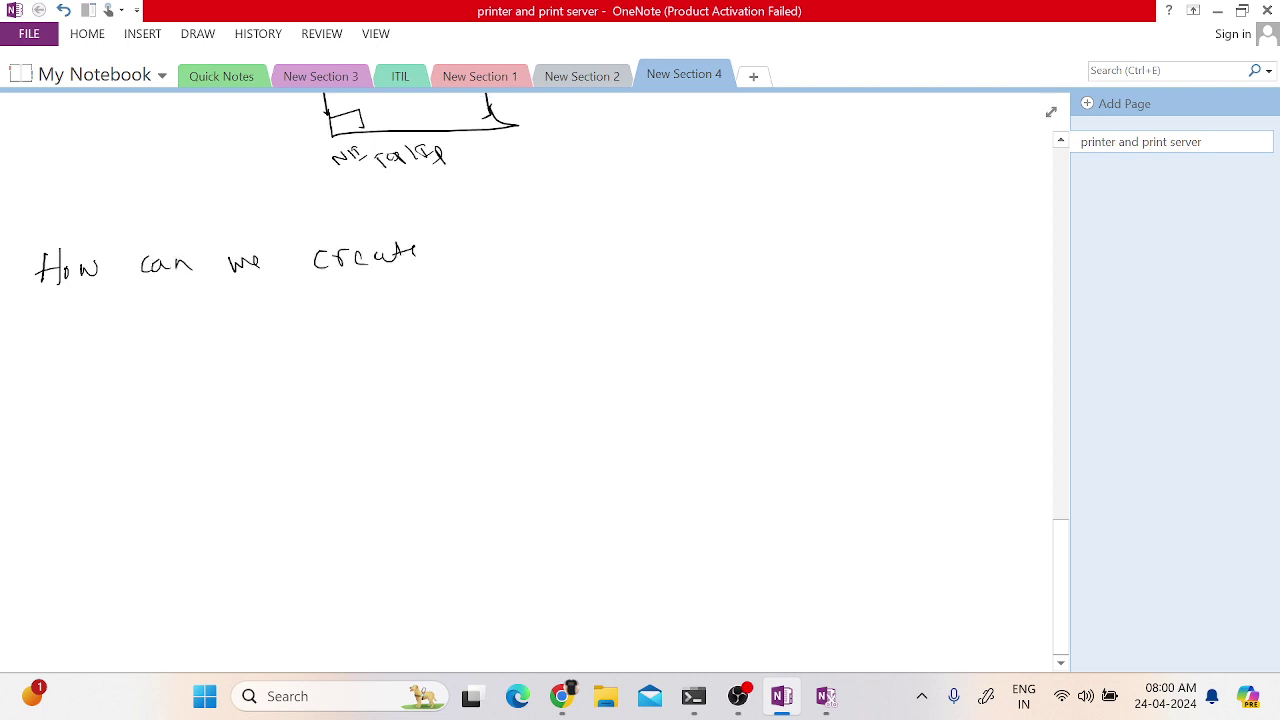
pyautogui.moveTo(498, 248)
pyautogui.mouseDown()
pyautogui.moveTo(500, 274)
pyautogui.moveTo(524, 250)
pyautogui.moveTo(537, 258)
pyautogui.mouseUp()
pyautogui.moveTo(542, 258); pyautogui.dragTo(562, 256)
pyautogui.moveTo(556, 244); pyautogui.dragTo(588, 250)
pyautogui.moveTo(590, 246); pyautogui.dragTo(600, 236)
pyautogui.moveTo(35, 310); pyautogui.dragTo(615, 272)
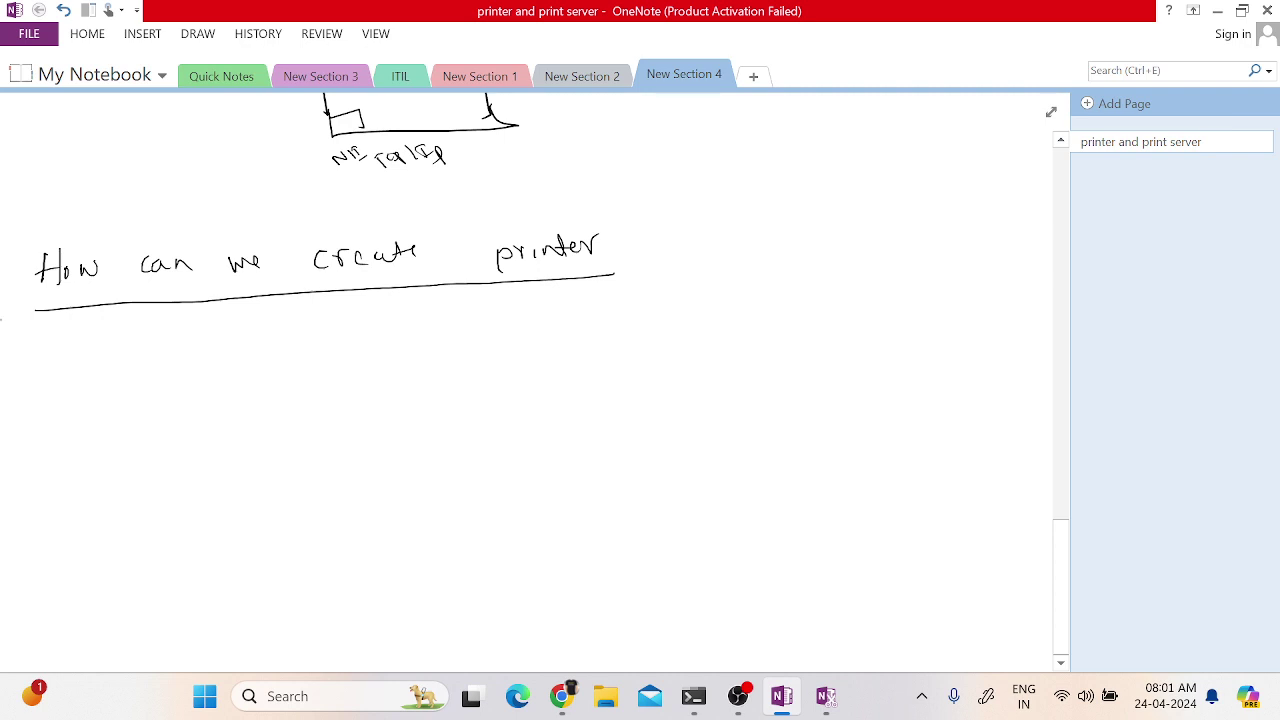
# - Ink a circled 1 and the words 'Control panel' beneath the heading
pyautogui.moveTo(64, 366); pyautogui.dragTo(66, 380)
pyautogui.moveTo(72, 356)
pyautogui.mouseDown()
pyautogui.moveTo(57, 386)
pyautogui.moveTo(72, 356)
pyautogui.mouseUp()
pyautogui.moveTo(136, 362)
pyautogui.mouseDown()
pyautogui.moveTo(124, 377)
pyautogui.moveTo(162, 374)
pyautogui.mouseUp()
pyautogui.moveTo(166, 358)
pyautogui.mouseDown()
pyautogui.moveTo(170, 377)
pyautogui.moveTo(206, 363)
pyautogui.mouseUp()
pyautogui.moveTo(213, 350)
pyautogui.mouseDown()
pyautogui.moveTo(216, 372)
pyautogui.moveTo(332, 368)
pyautogui.mouseUp()
pyautogui.moveTo(334, 364); pyautogui.dragTo(346, 348)
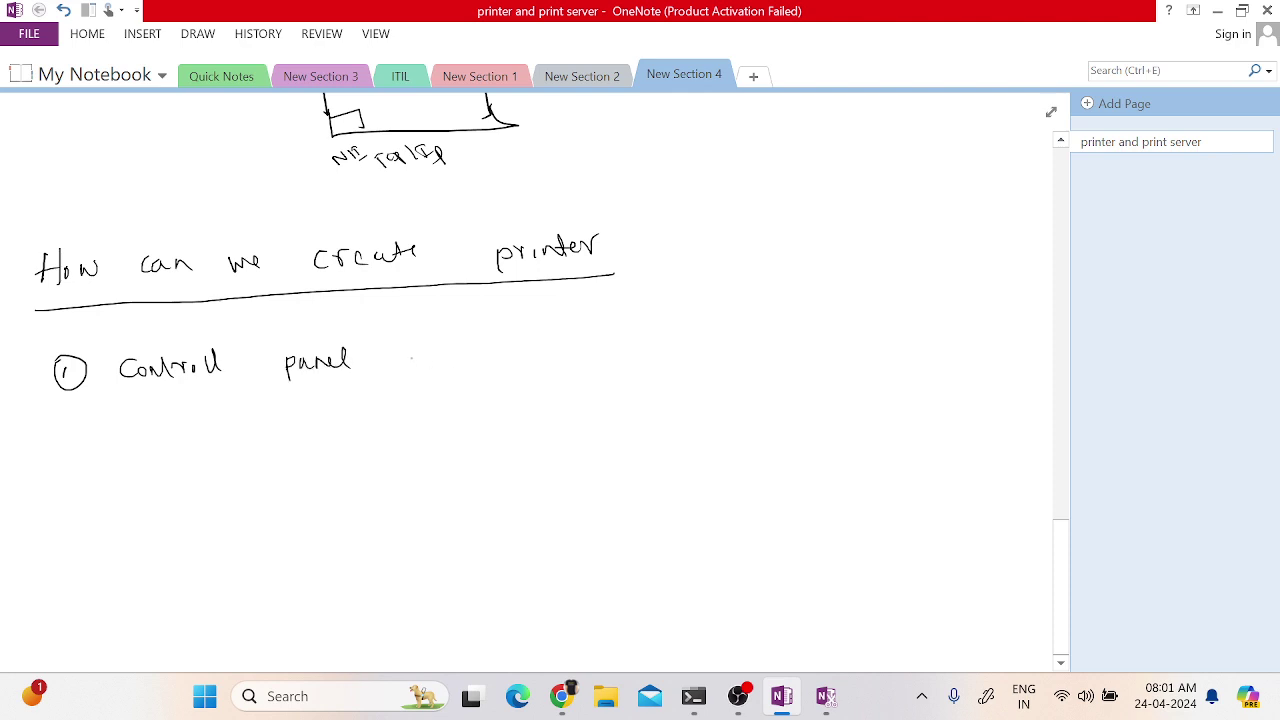
# - Continue with 'of your Local printer', then start a circled 2 below
pyautogui.moveTo(430, 352); pyautogui.dragTo(527, 363)
pyautogui.moveTo(530, 350); pyautogui.dragTo(537, 396)
pyautogui.moveTo(552, 348)
pyautogui.mouseDown()
pyautogui.moveTo(550, 360)
pyautogui.moveTo(601, 342)
pyautogui.moveTo(684, 344)
pyautogui.mouseUp()
pyautogui.moveTo(703, 341)
pyautogui.mouseDown()
pyautogui.moveTo(695, 351)
pyautogui.moveTo(720, 350)
pyautogui.mouseUp()
pyautogui.moveTo(732, 330)
pyautogui.mouseDown()
pyautogui.moveTo(741, 348)
pyautogui.moveTo(792, 354)
pyautogui.moveTo(897, 322)
pyautogui.mouseUp()
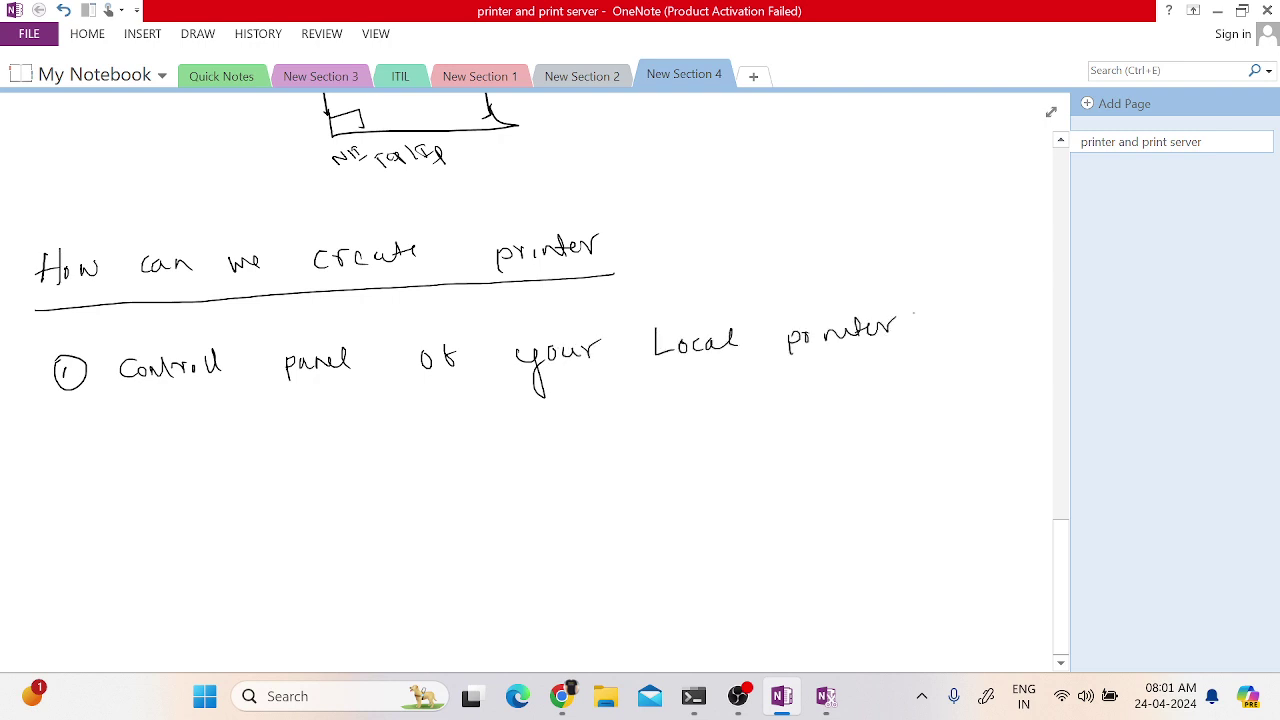
pyautogui.moveTo(64, 468); pyautogui.dragTo(82, 480)
pyautogui.moveTo(70, 460); pyautogui.dragTo(62, 462)
# - Write point 2, 'We can create a print queue in a print server', and open the Start menu
pyautogui.moveTo(128, 460)
pyautogui.mouseDown()
pyautogui.moveTo(130, 480)
pyautogui.moveTo(156, 466)
pyautogui.moveTo(246, 476)
pyautogui.moveTo(358, 450)
pyautogui.moveTo(368, 460)
pyautogui.mouseUp()
pyautogui.moveTo(368, 458)
pyautogui.mouseDown()
pyautogui.moveTo(478, 478)
pyautogui.moveTo(500, 452)
pyautogui.moveTo(560, 446)
pyautogui.moveTo(626, 458)
pyautogui.moveTo(660, 442)
pyautogui.moveTo(662, 455)
pyautogui.moveTo(700, 456)
pyautogui.moveTo(934, 424)
pyautogui.moveTo(970, 432)
pyautogui.mouseUp()
pyautogui.moveTo(964, 421); pyautogui.dragTo(1048, 416)
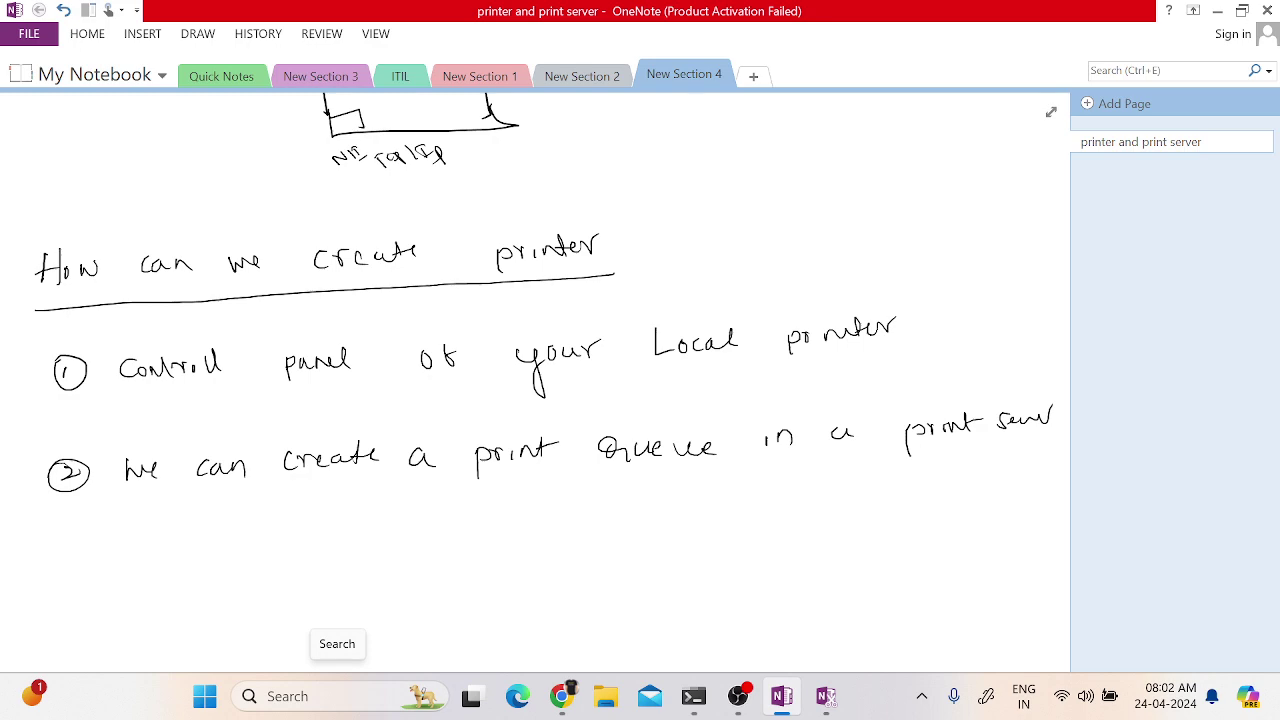
pyautogui.click(205, 696)
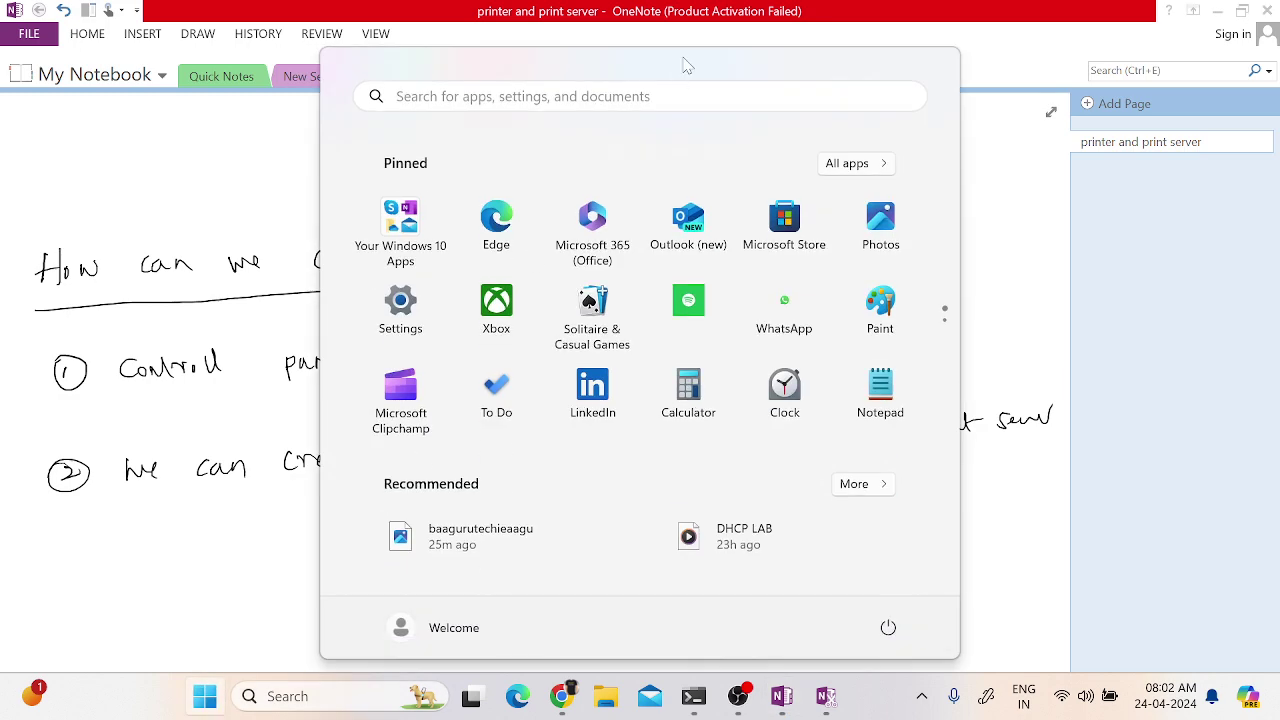
# - Search Start for 'control' and open Control Panel from the results
pyautogui.write('co')
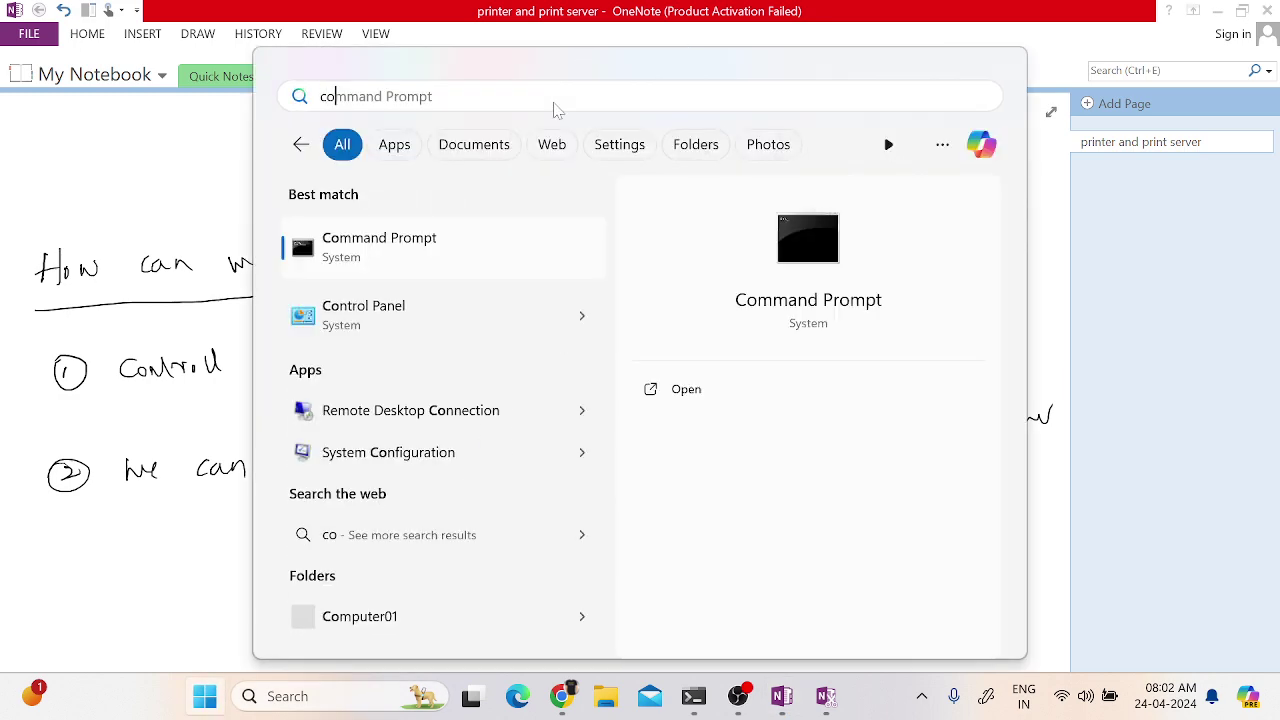
pyautogui.write('ntrol')
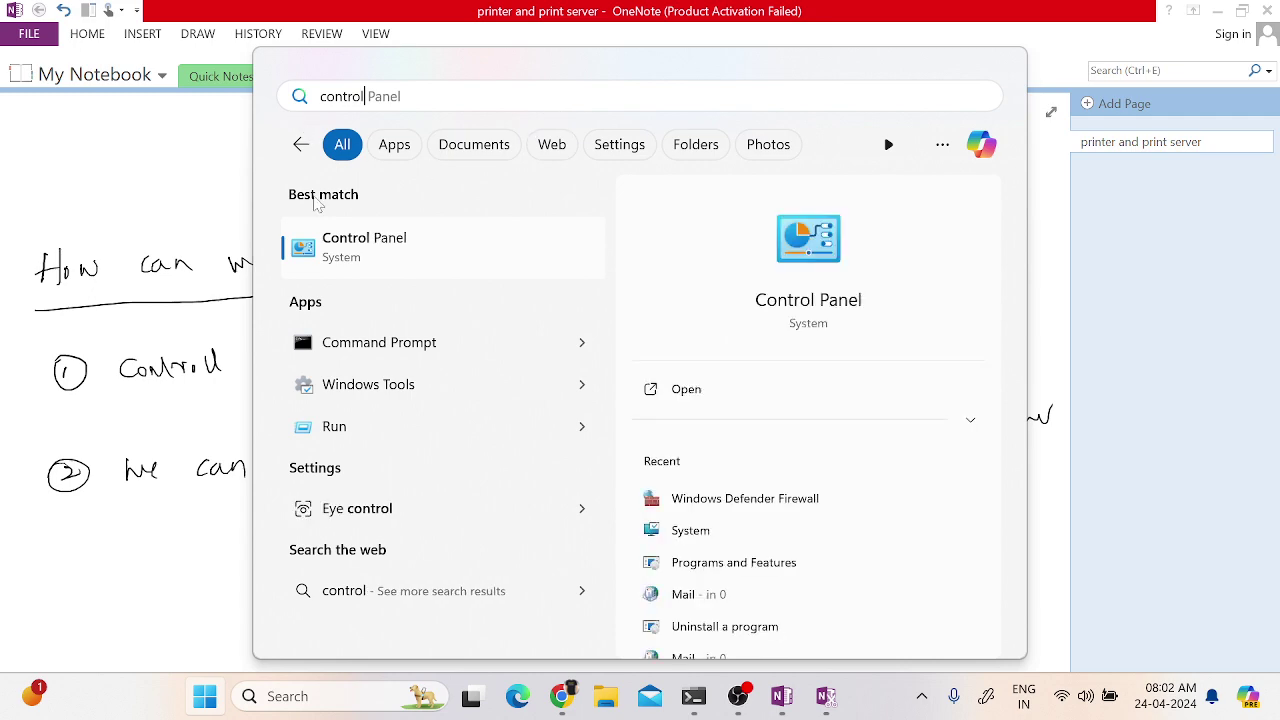
pyautogui.click(388, 262)
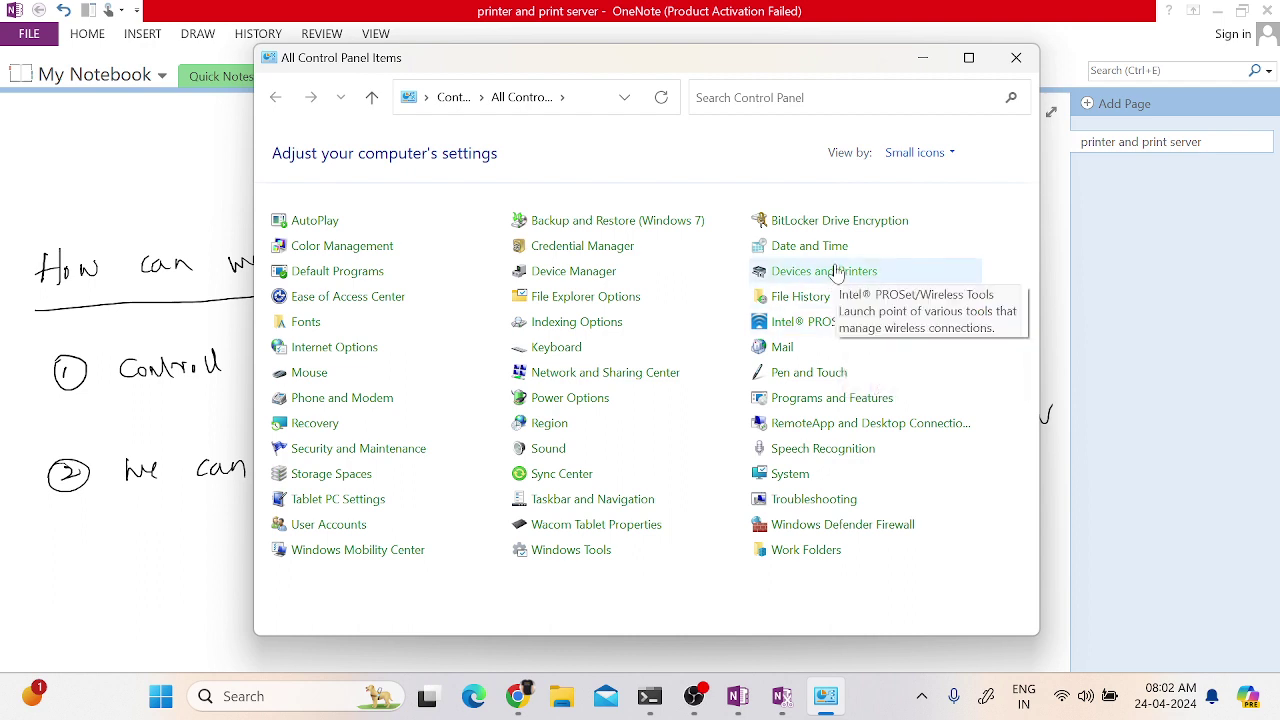
# - Switch Control Panel's View by to Large icons and open Devices and Printers
pyautogui.click(922, 155)
pyautogui.click(935, 211)
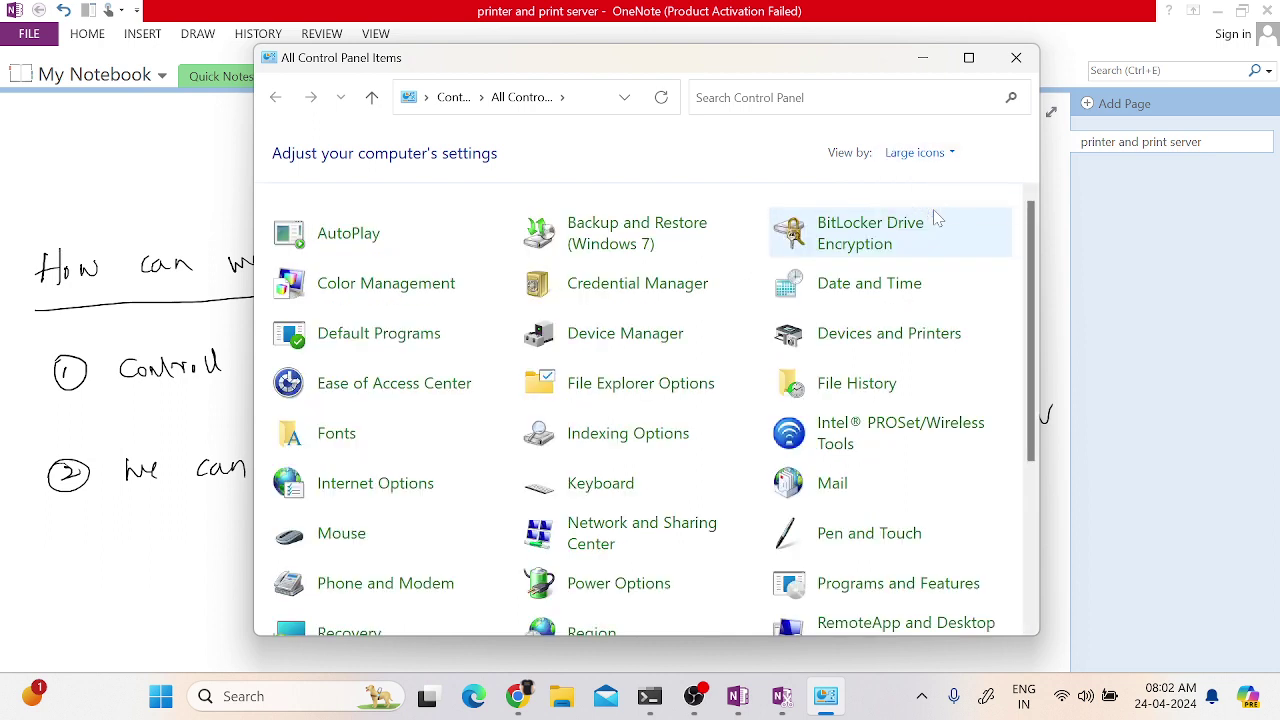
pyautogui.click(880, 340)
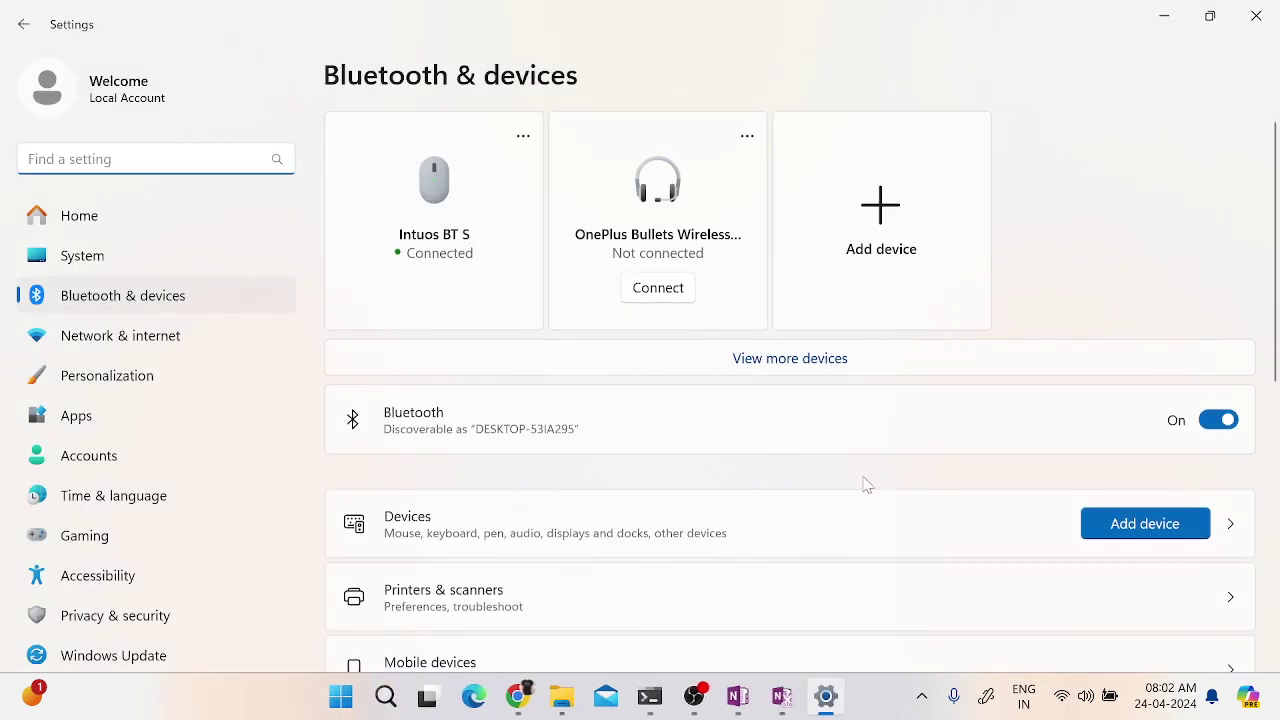
# - Go to Printers & scanners and choose Add manually for a printer that isn't listed
pyautogui.scroll(-3, 874, 530)
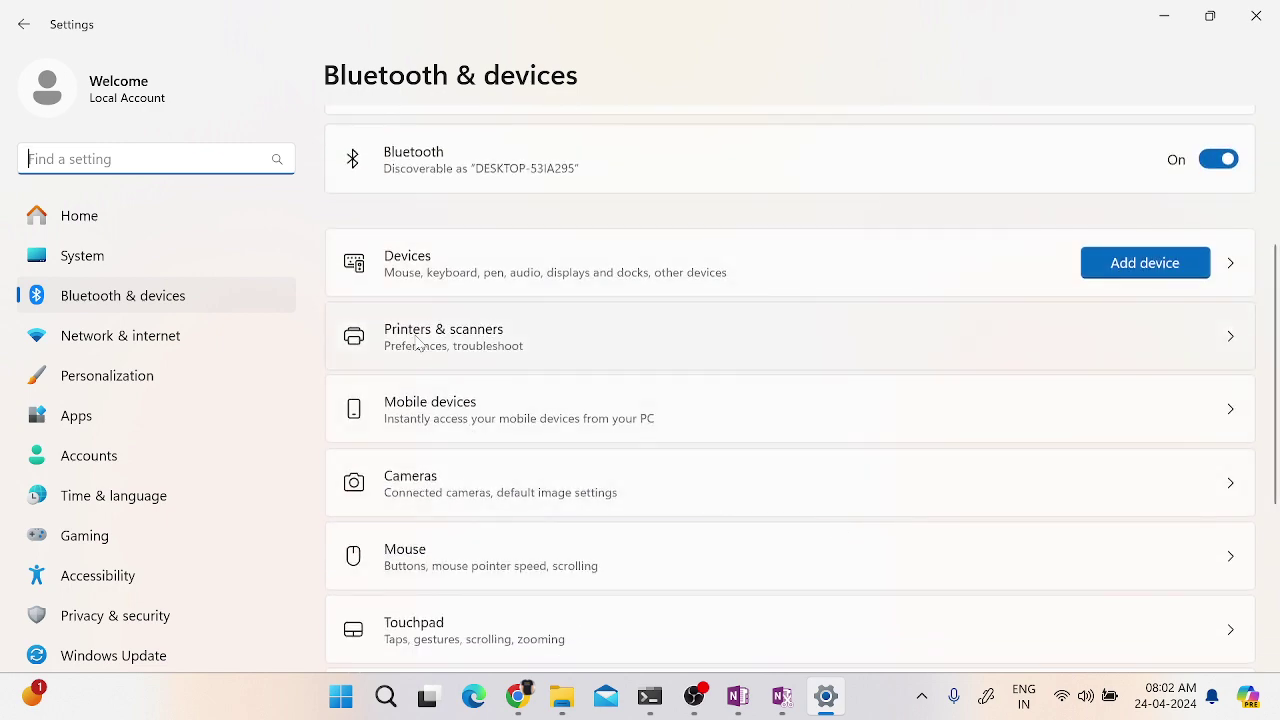
pyautogui.click(418, 343)
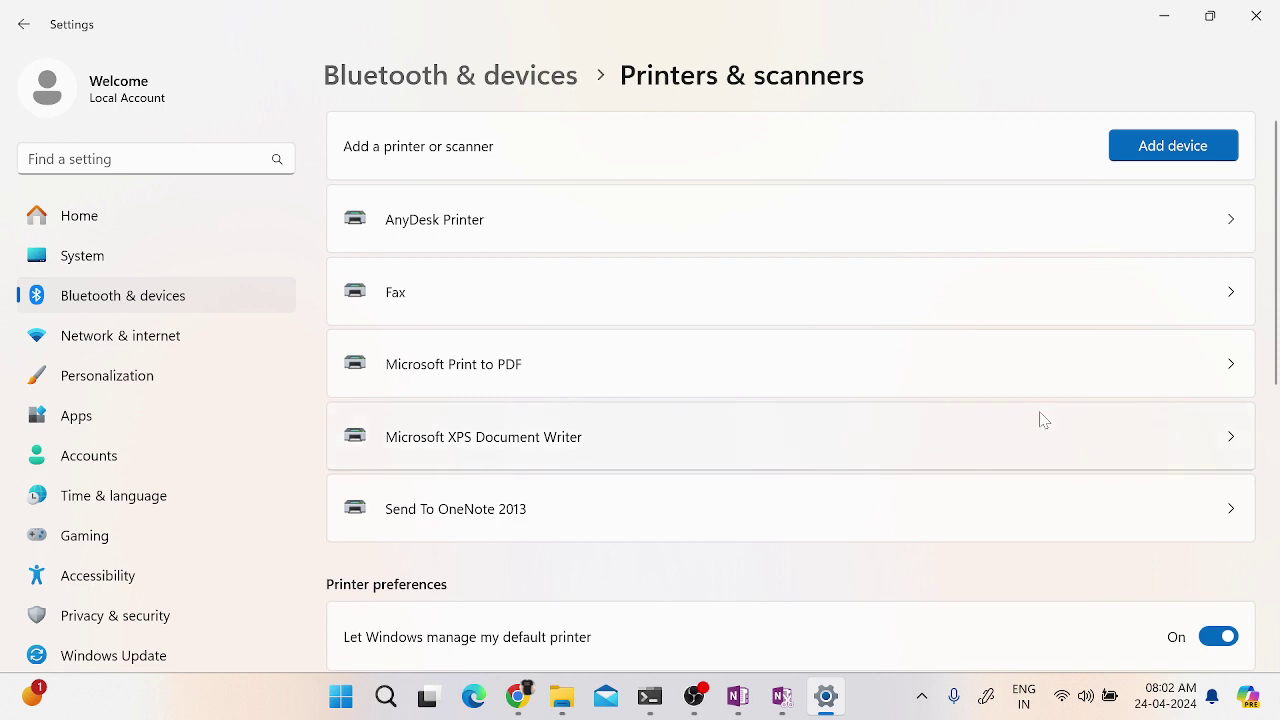
pyautogui.click(1172, 146)
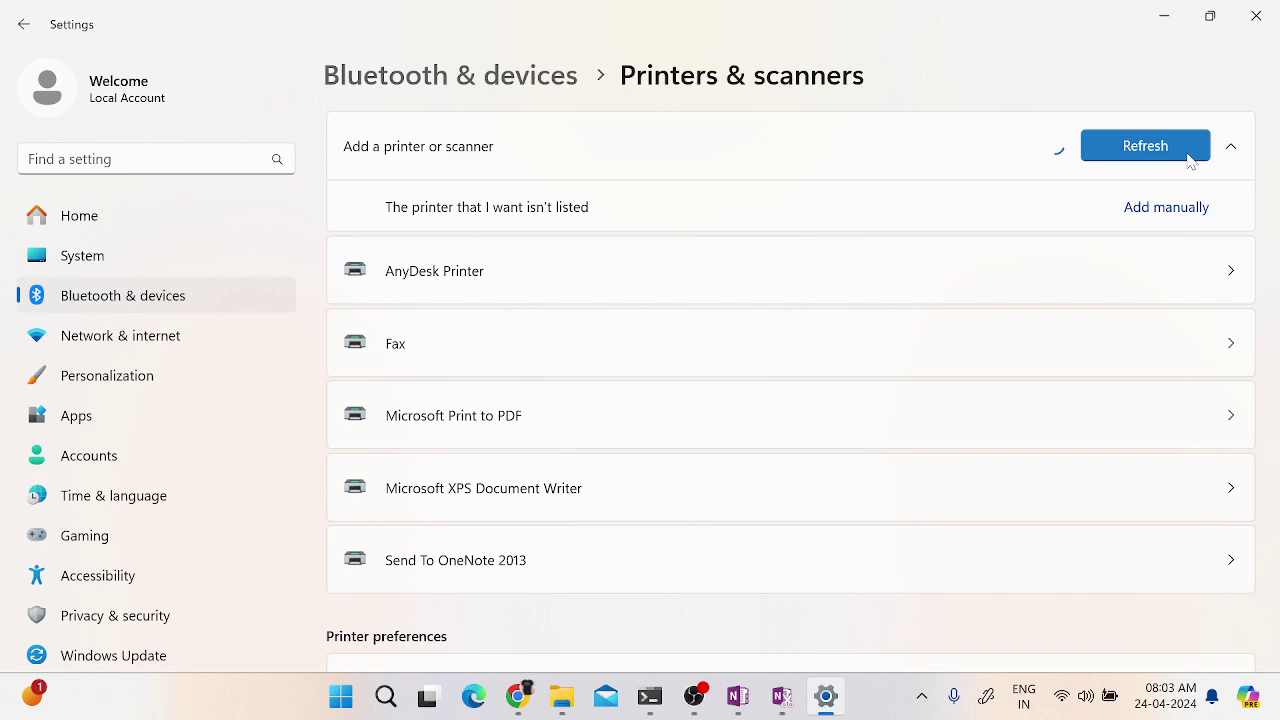
pyautogui.scroll(-5, 1108, 331)
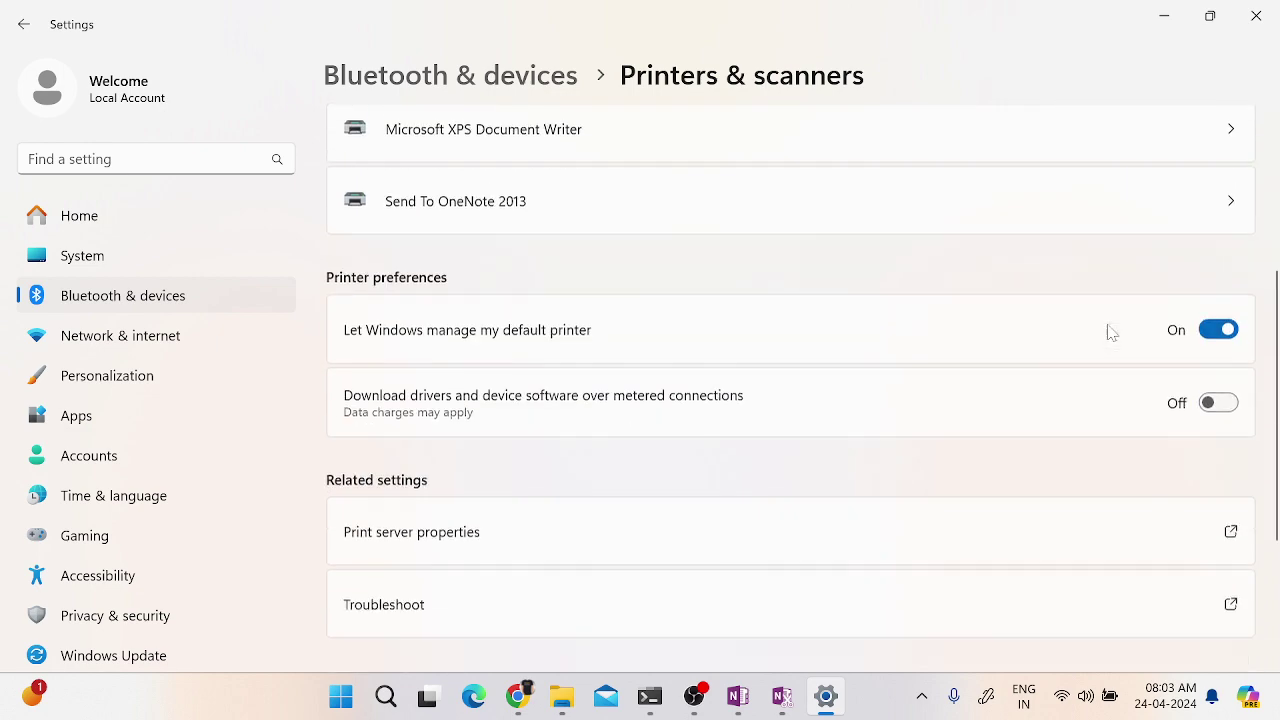
pyautogui.scroll(5, 1108, 331)
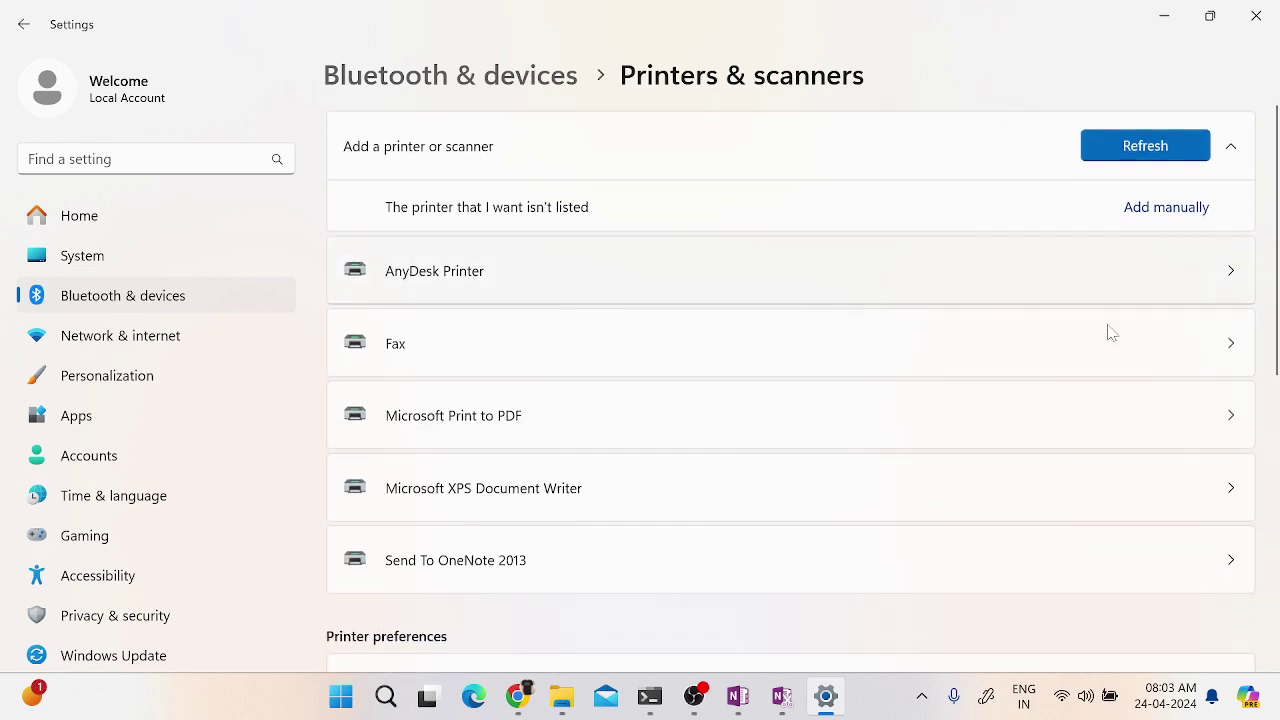
pyautogui.click(1166, 208)
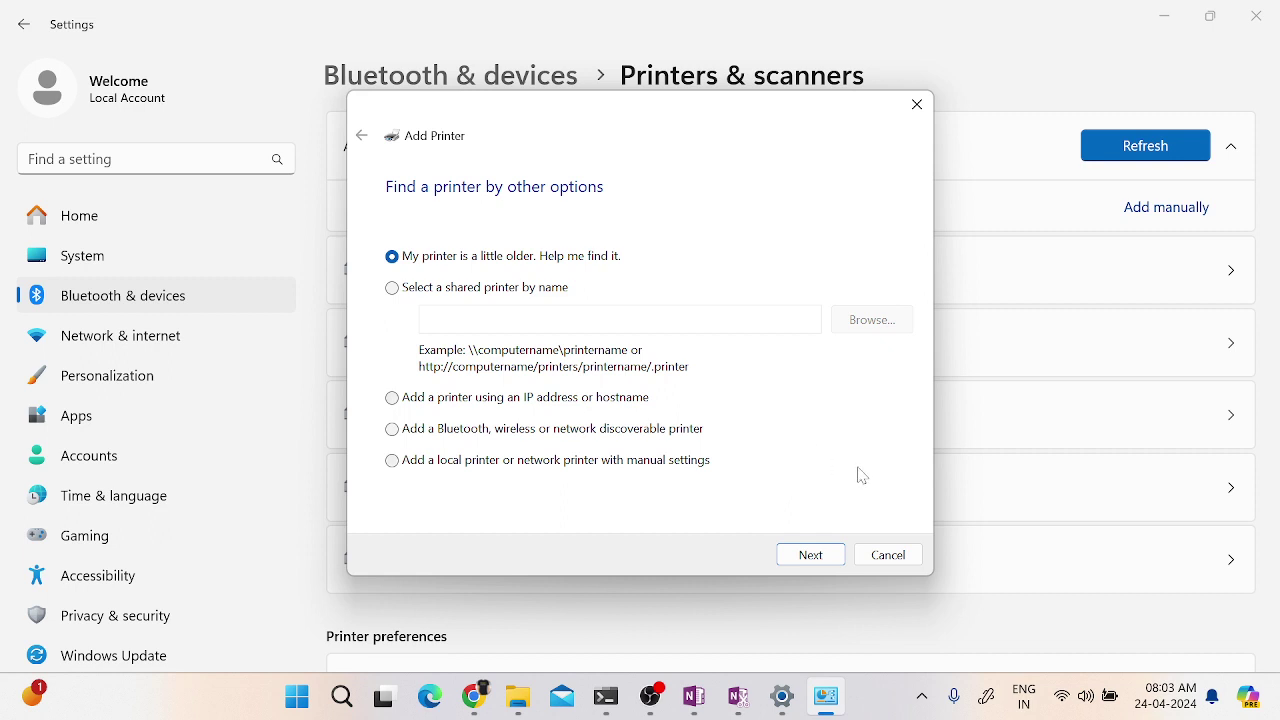
# - Choose 'Select a shared printer by name' and enter the path \\pc01\printer01
pyautogui.click(435, 296)
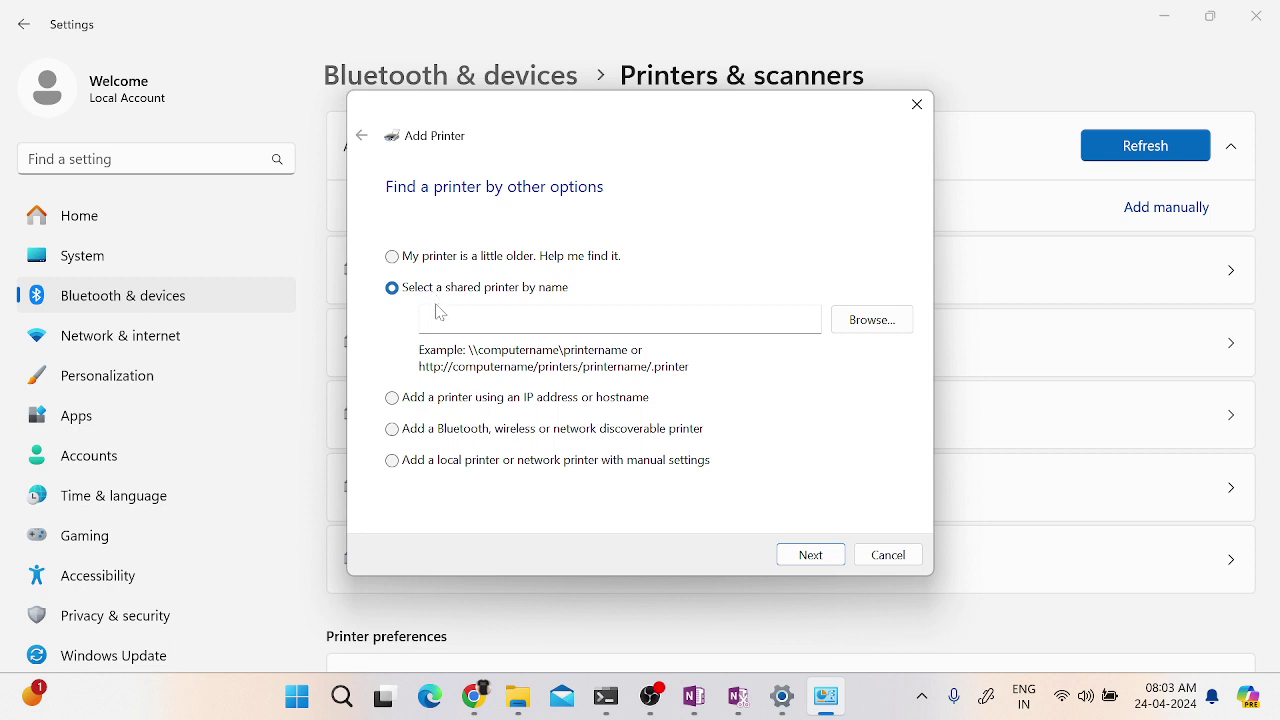
pyautogui.click(440, 318)
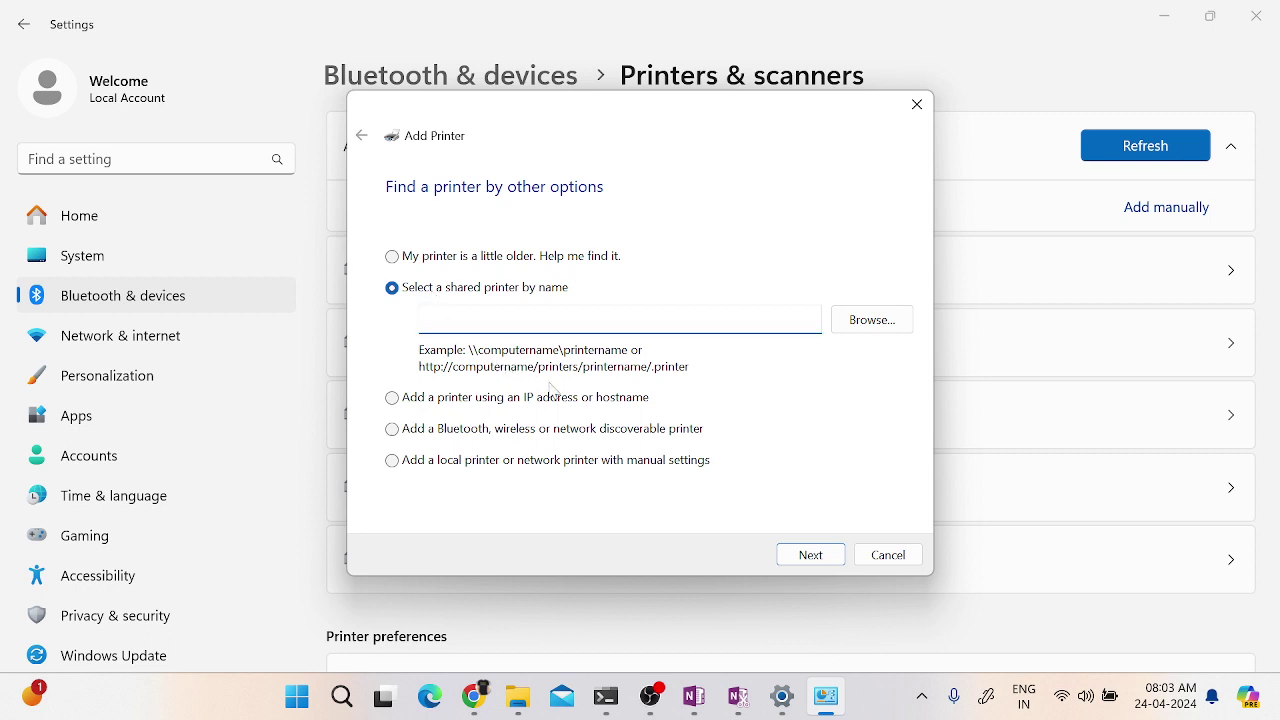
pyautogui.write('\\\\pc01\\printer01')
# - Start a network printer search, cancel it, and choose adding by IP address or hostname
pyautogui.click(880, 330)
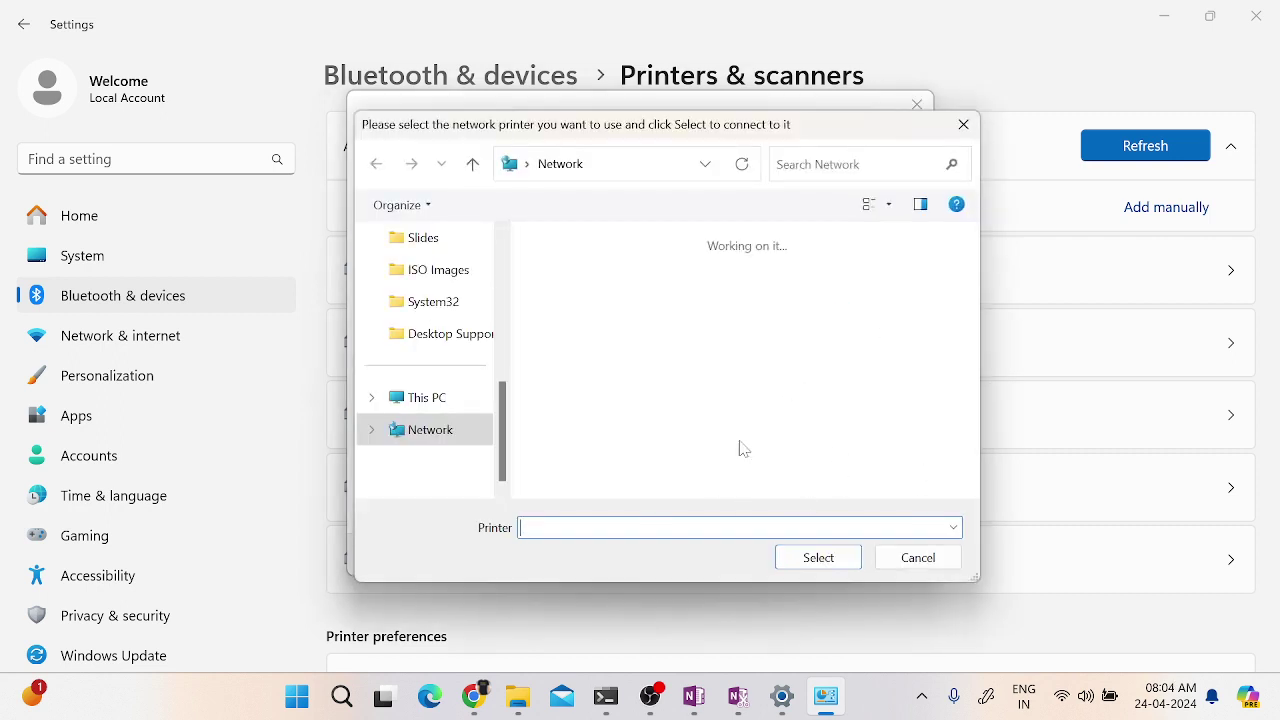
pyautogui.click(926, 561)
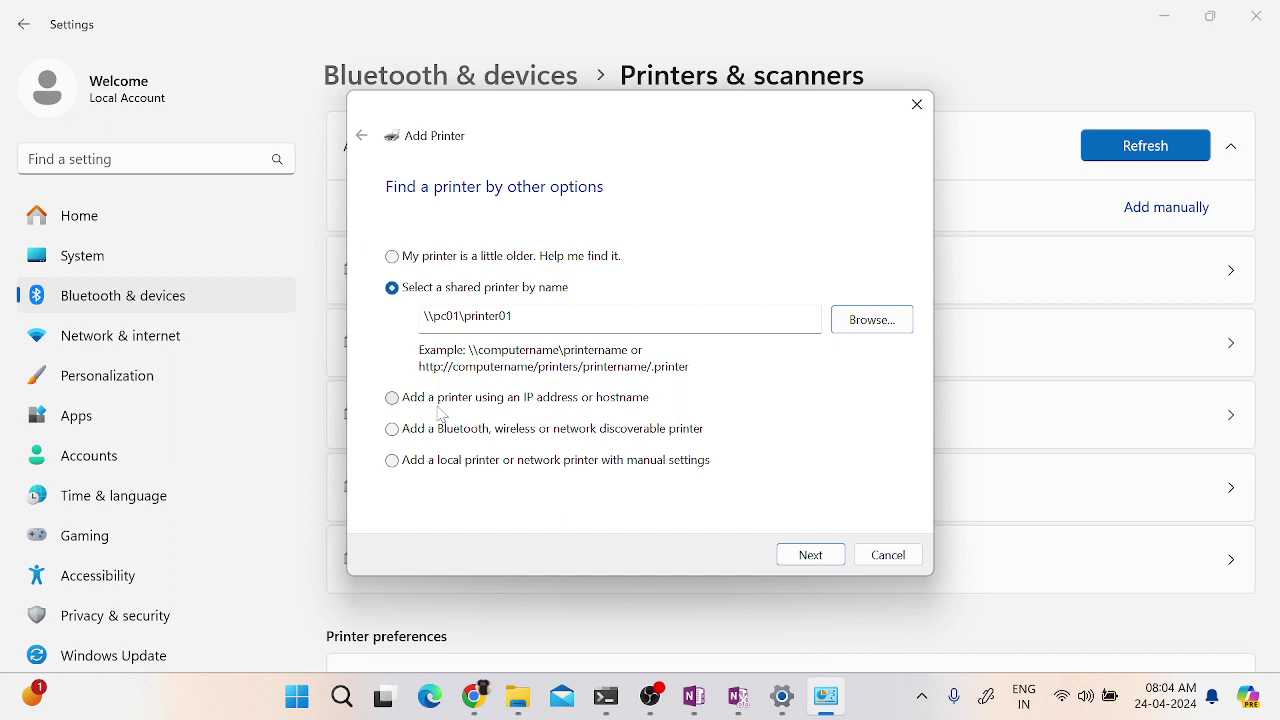
pyautogui.click(438, 403)
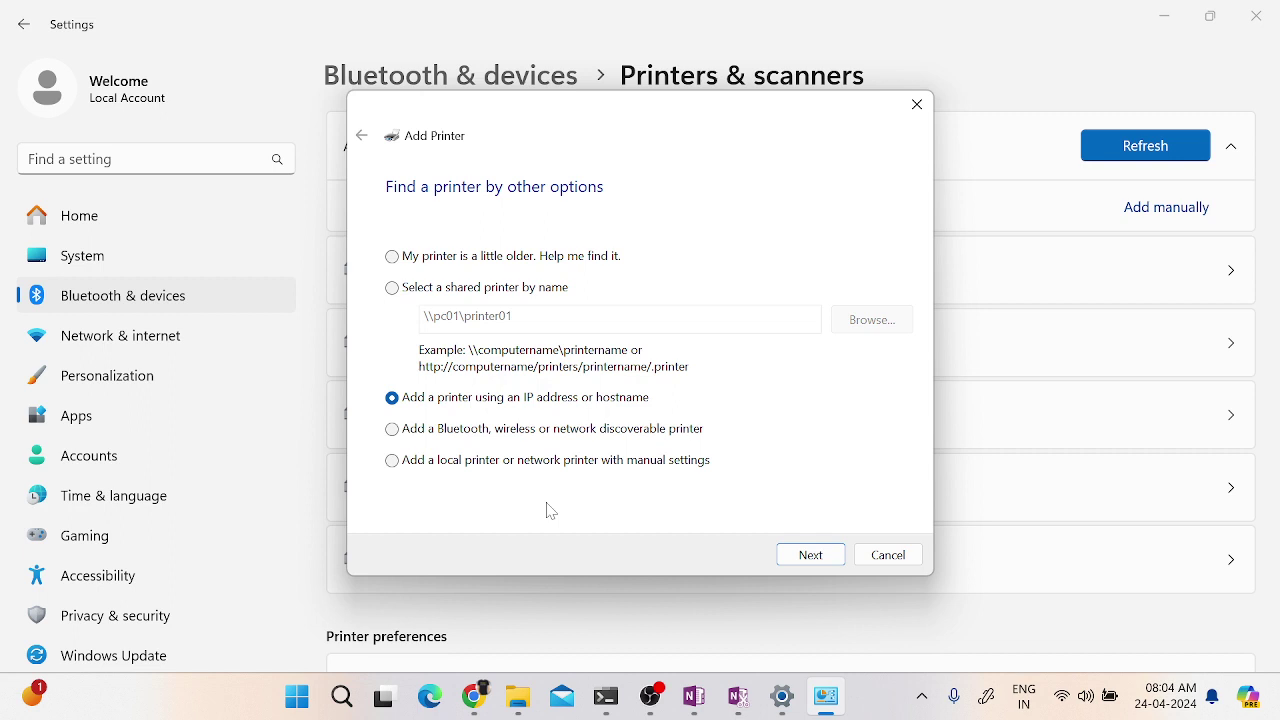
# - Choose manual local printer setup and review the existing port list, keeping LPT1
pyautogui.click(442, 468)
pyautogui.click(811, 556)
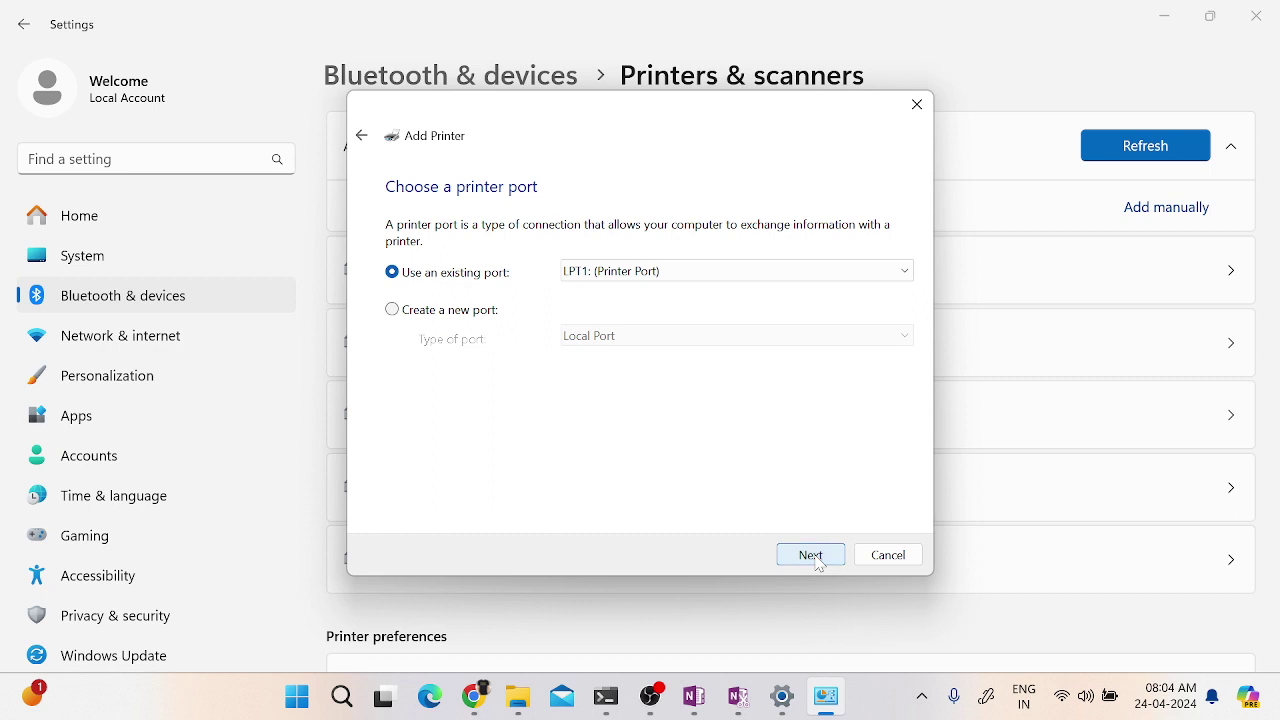
pyautogui.click(739, 278)
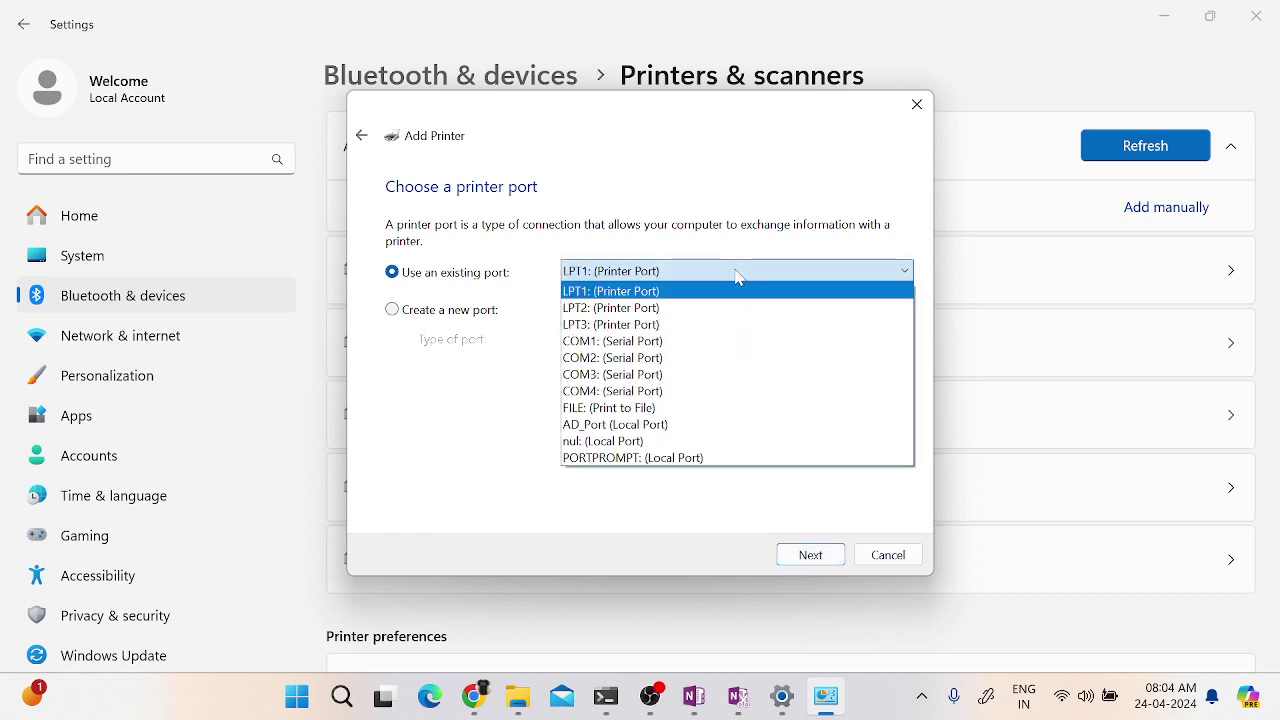
pyautogui.click(490, 452)
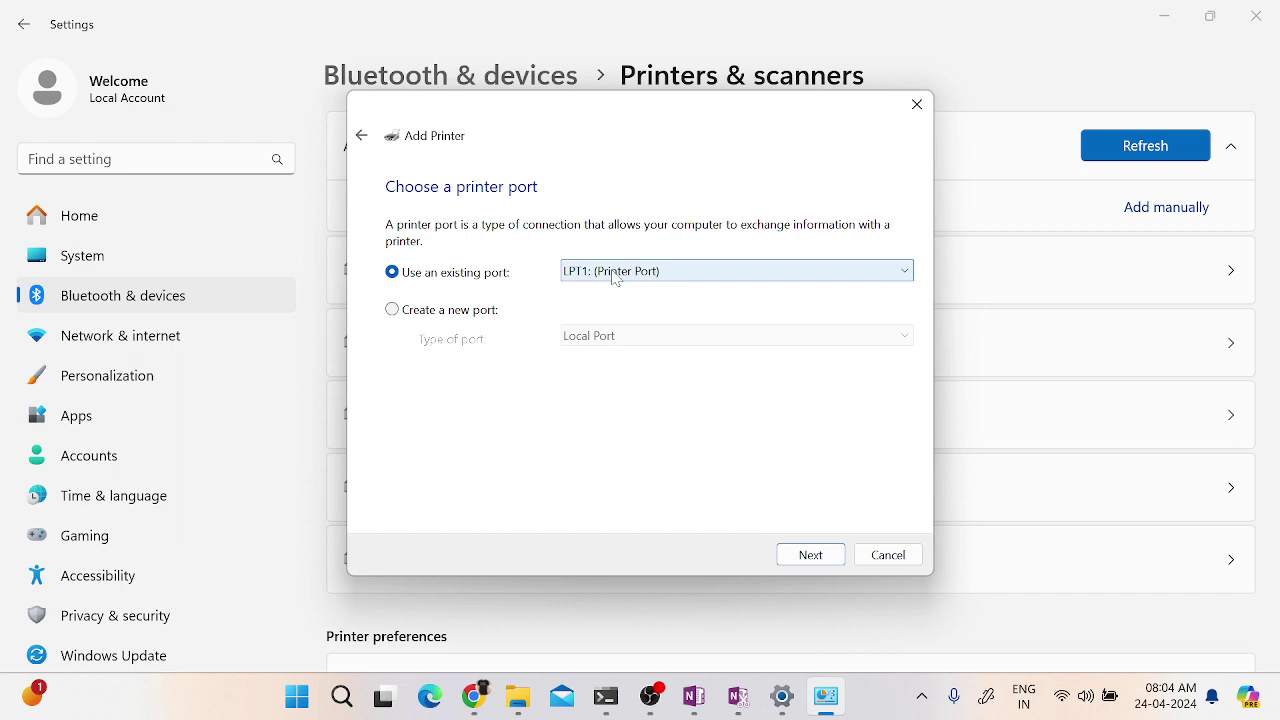
# - Try creating a new Local Port, dismiss its name prompt, and go back to existing LPT1
pyautogui.click(446, 310)
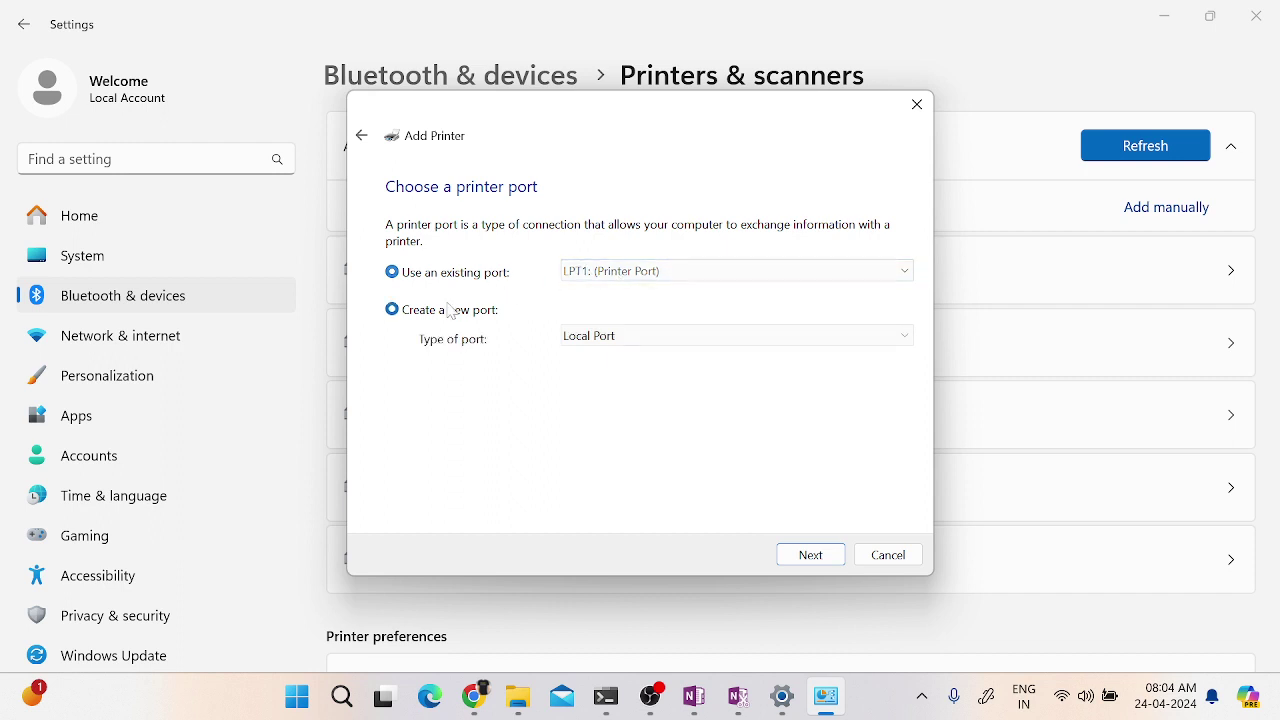
pyautogui.click(586, 342)
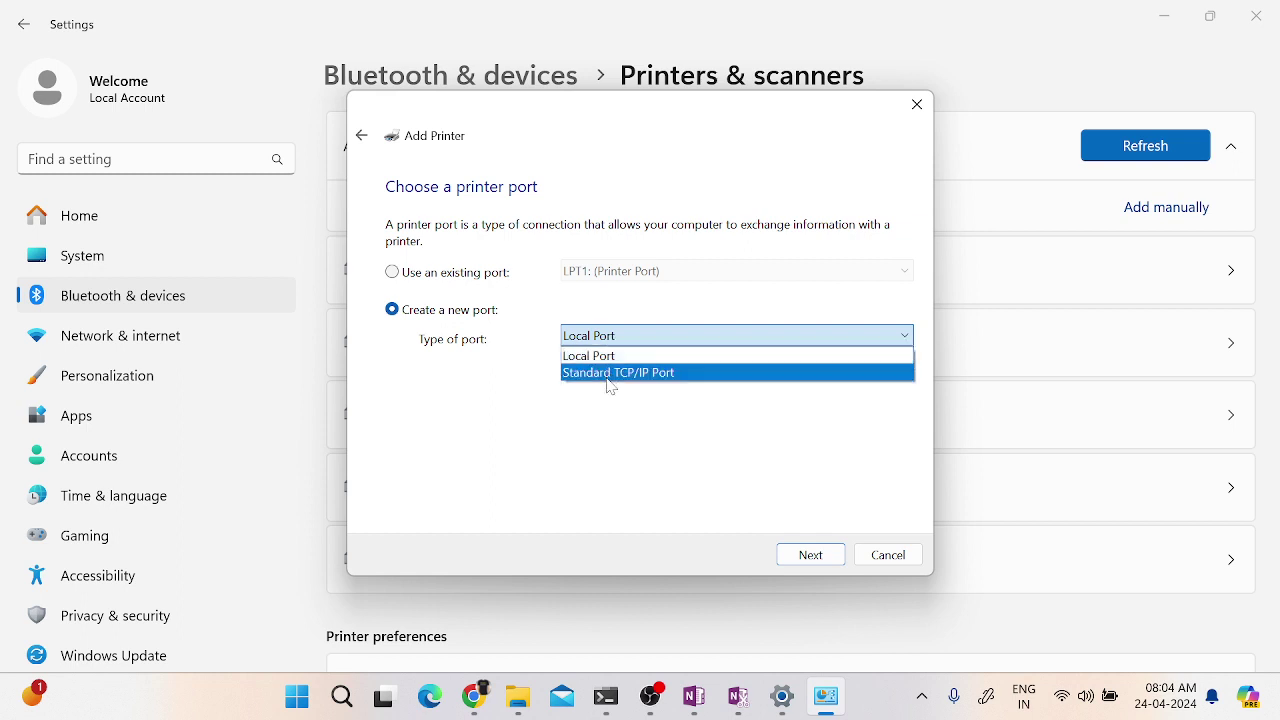
pyautogui.click(559, 446)
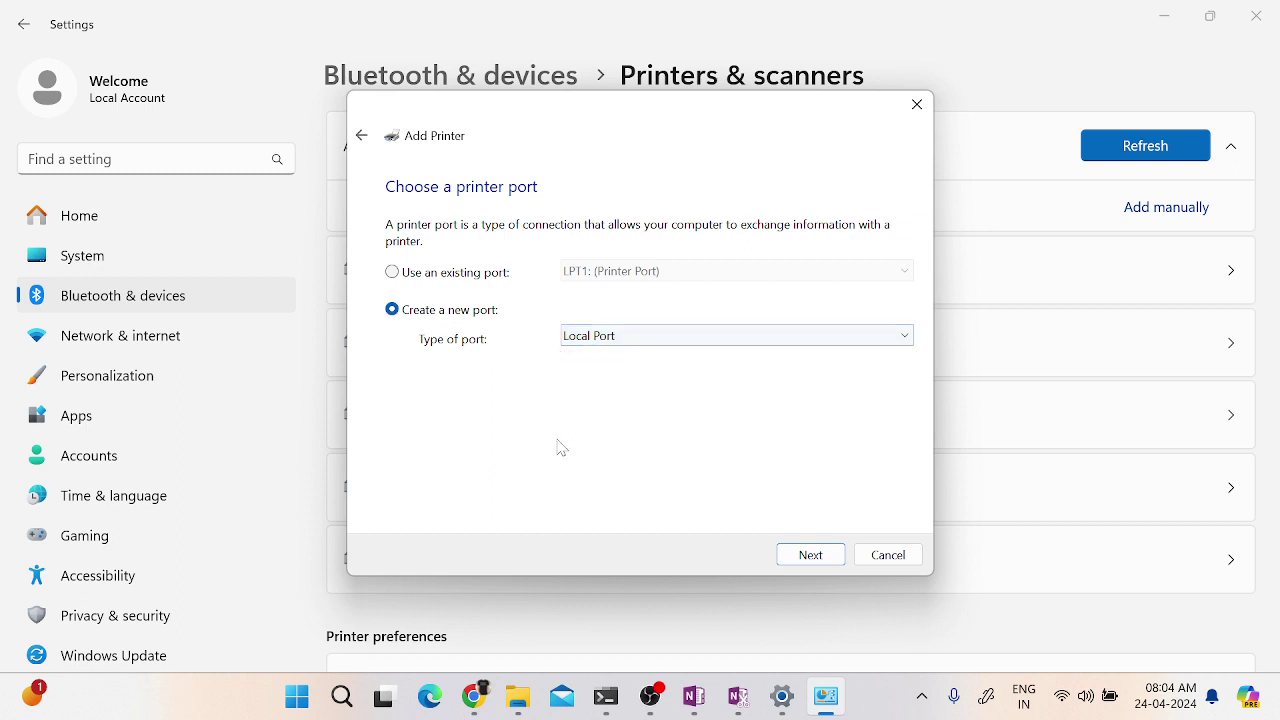
pyautogui.click(811, 556)
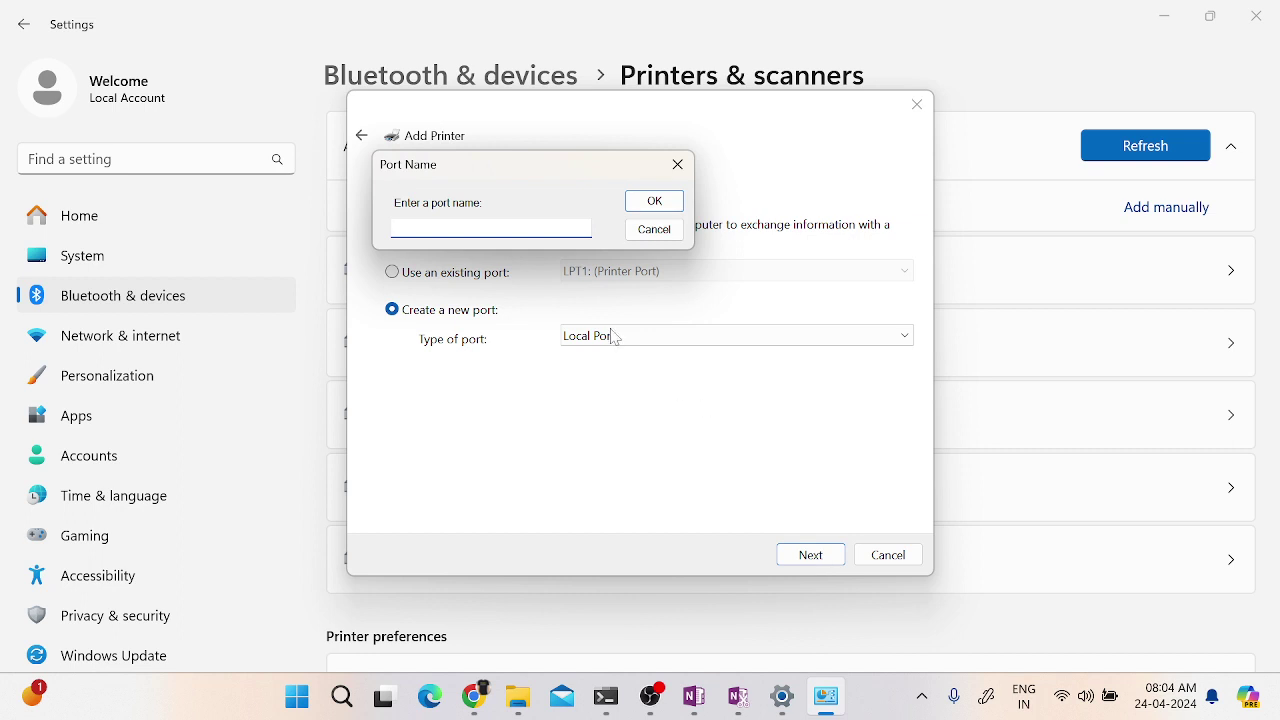
pyautogui.click(678, 164)
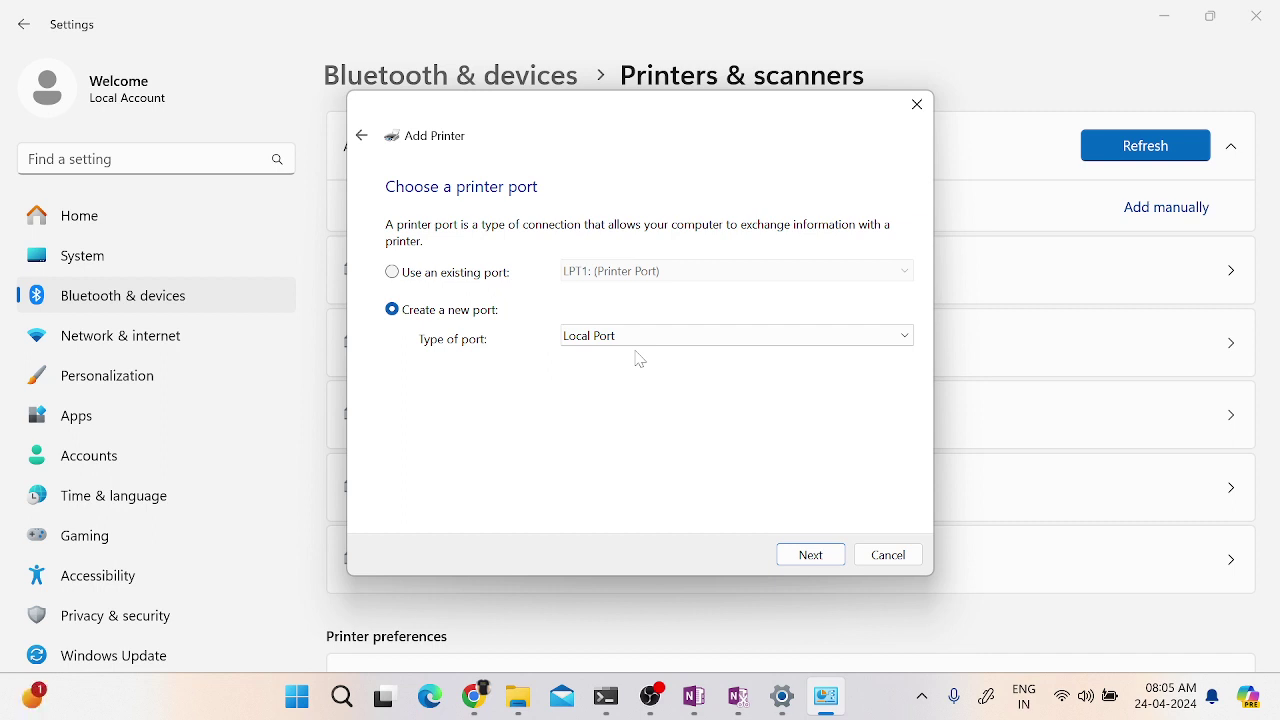
pyautogui.click(405, 276)
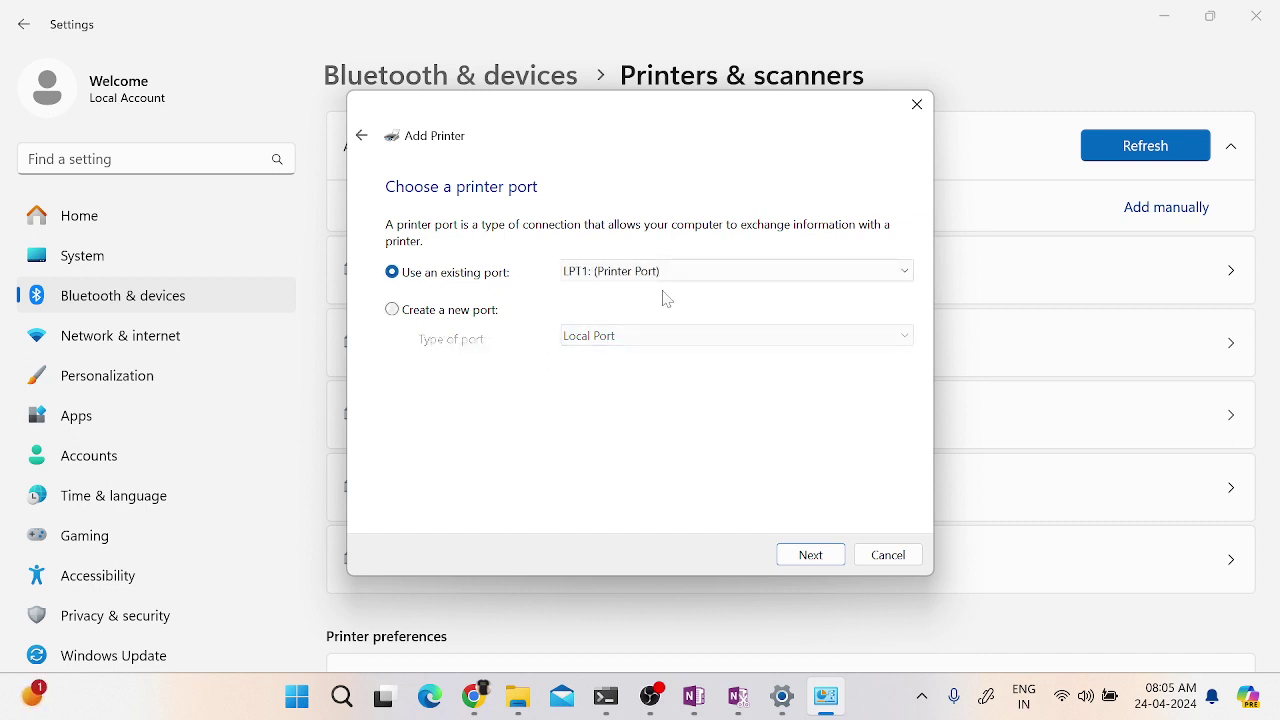
pyautogui.click(812, 558)
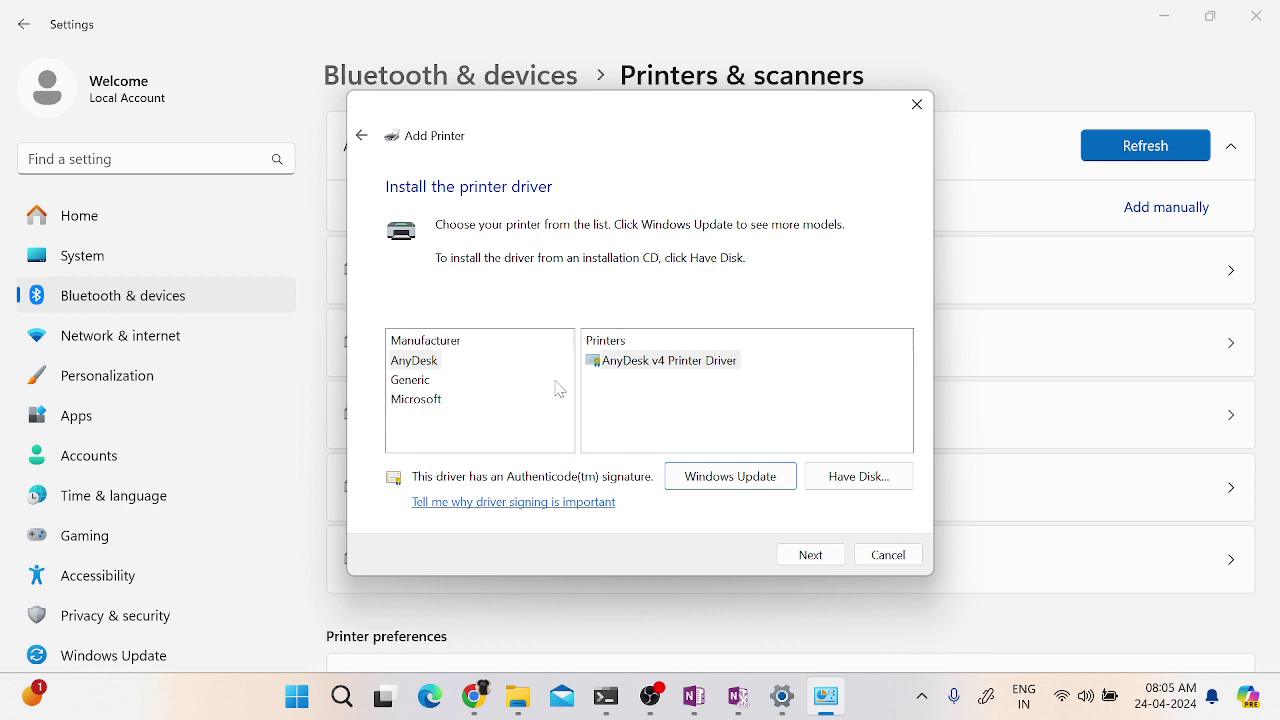
# - Browse the Generic, Microsoft and AnyDesk driver lists, then choose Have Disk
pyautogui.click(418, 383)
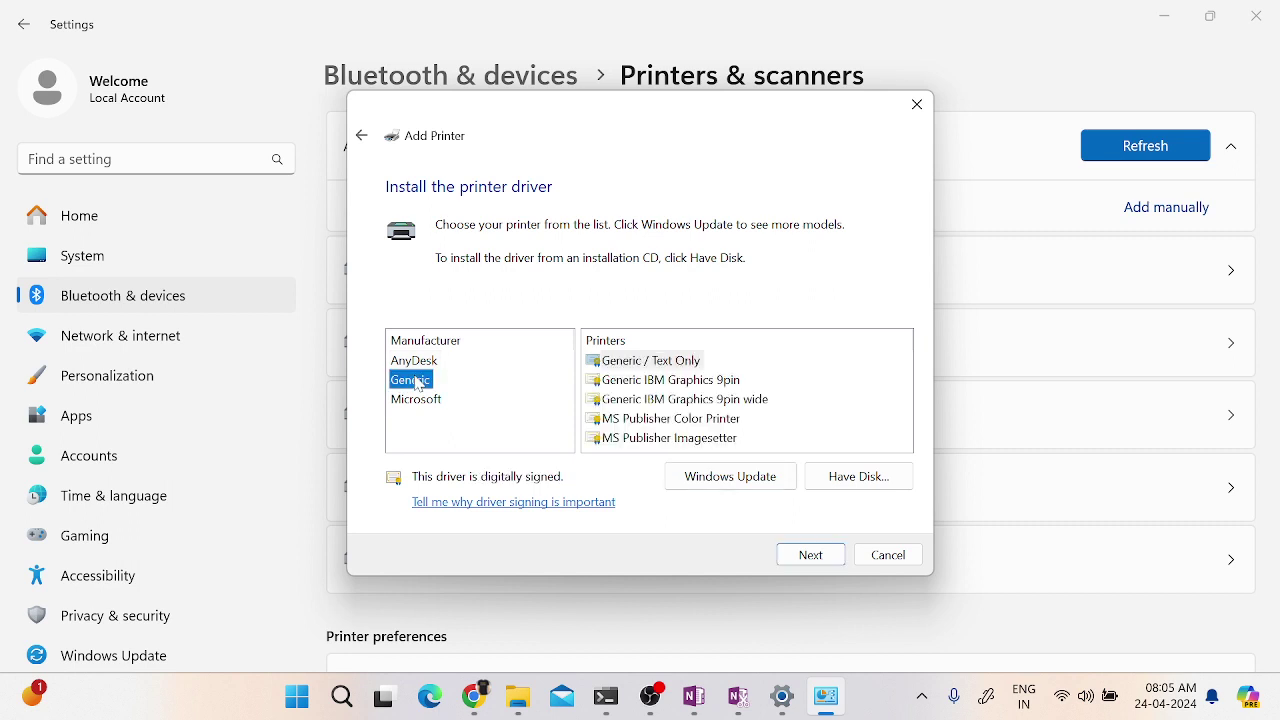
pyautogui.click(415, 405)
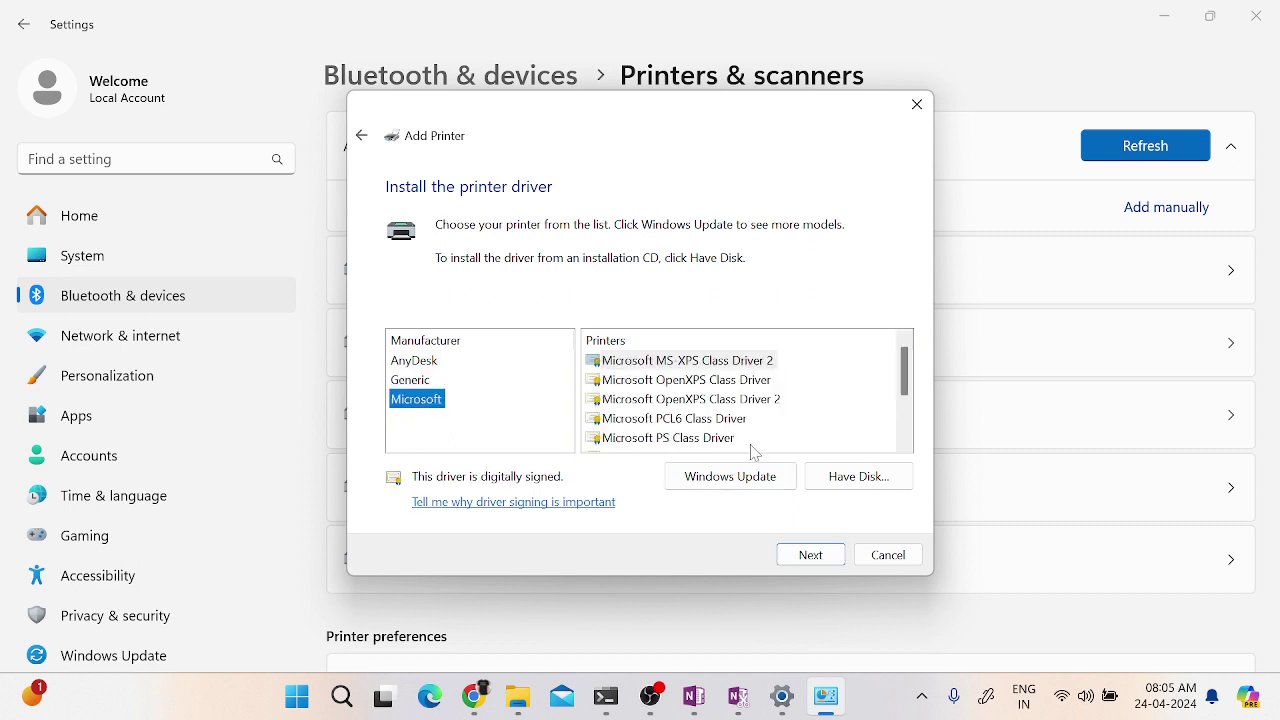
pyautogui.click(409, 386)
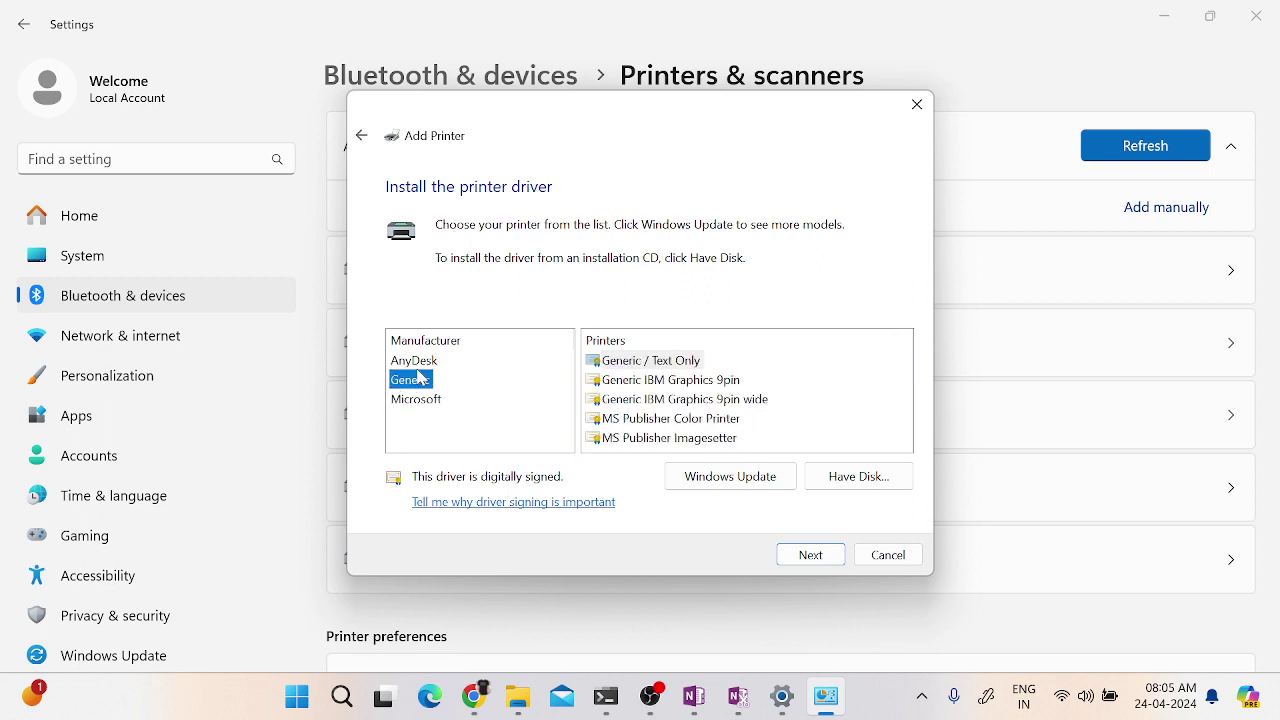
pyautogui.click(415, 362)
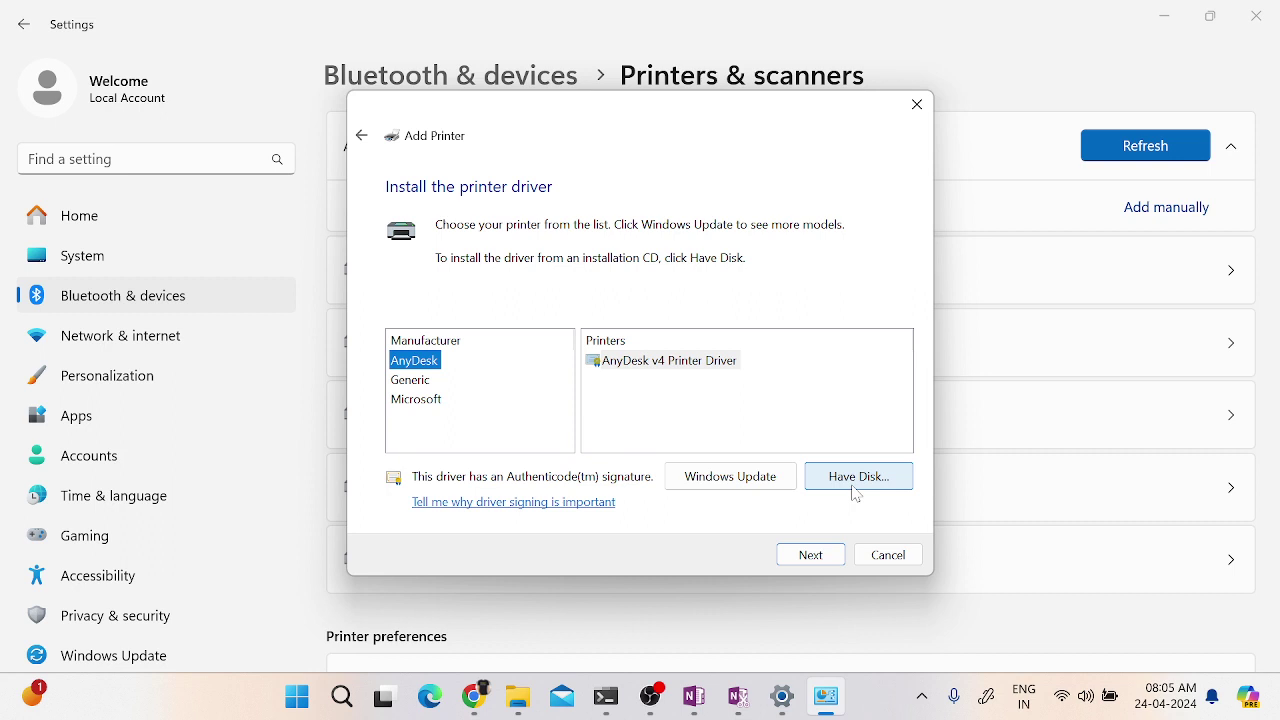
pyautogui.click(856, 476)
# - Browse for a driver file, moving from Libraries and Desktop to the Downloads folder
pyautogui.click(800, 435)
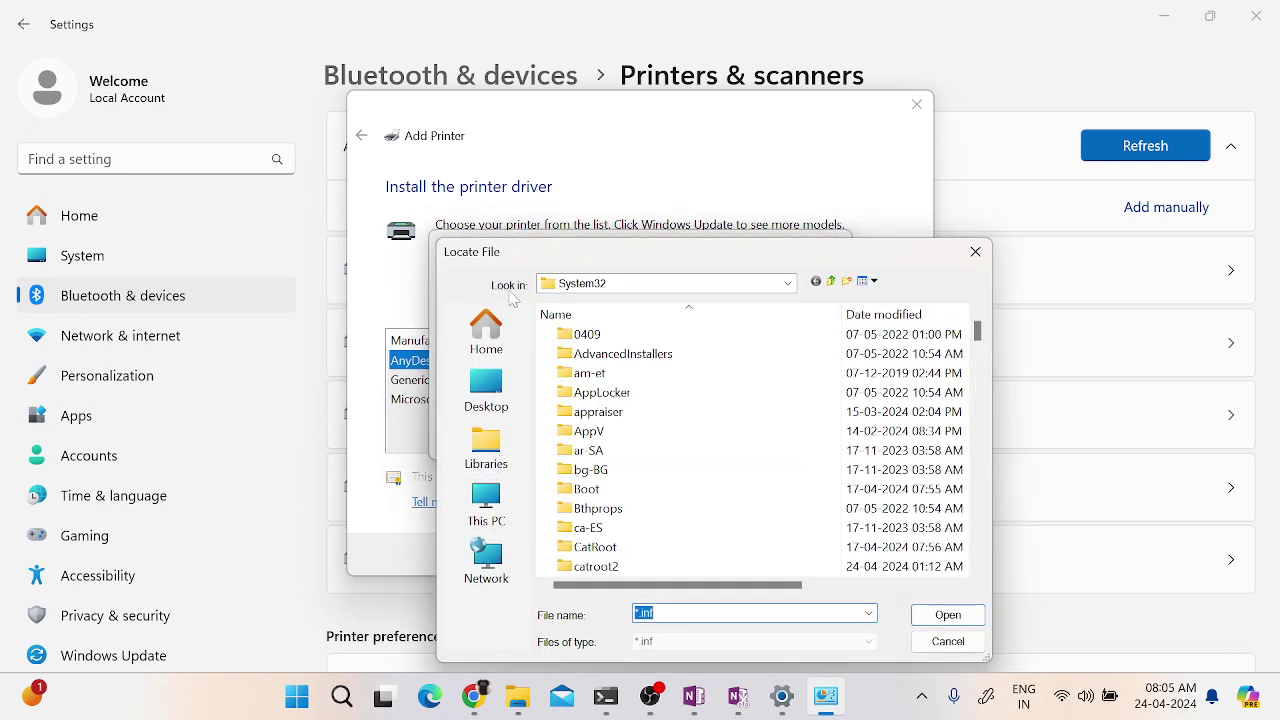
pyautogui.click(484, 452)
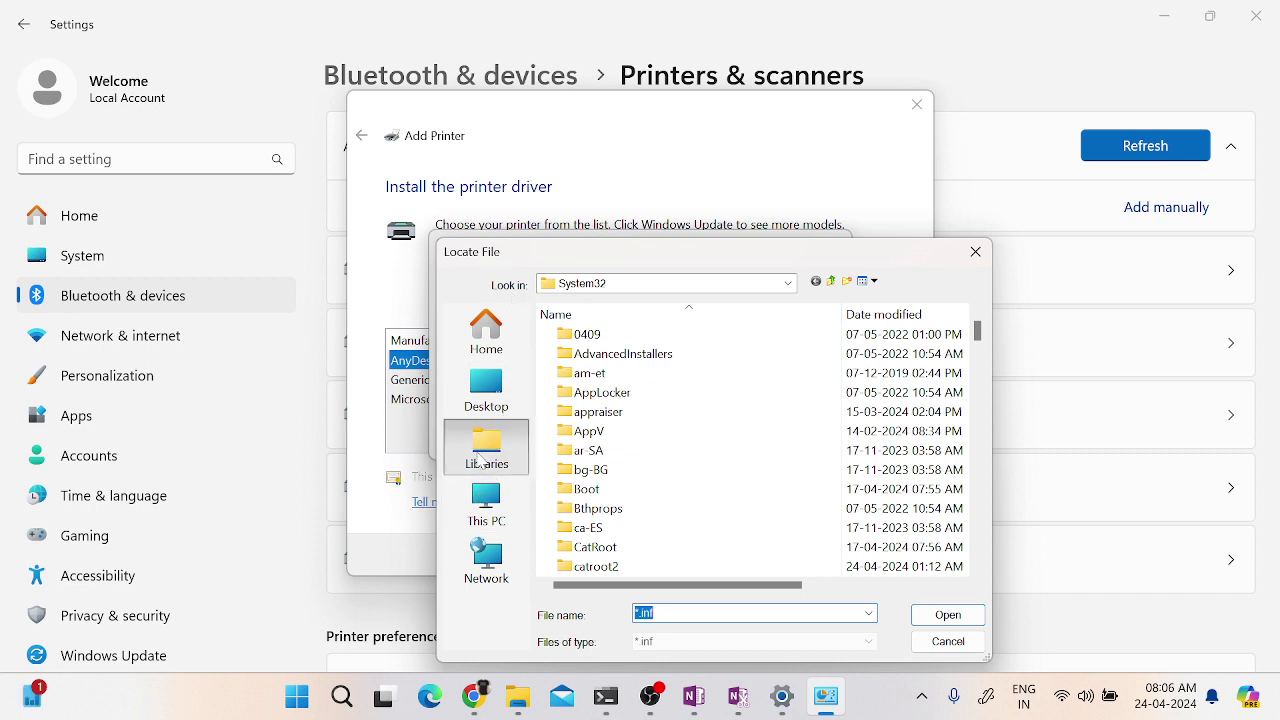
pyautogui.click(486, 390)
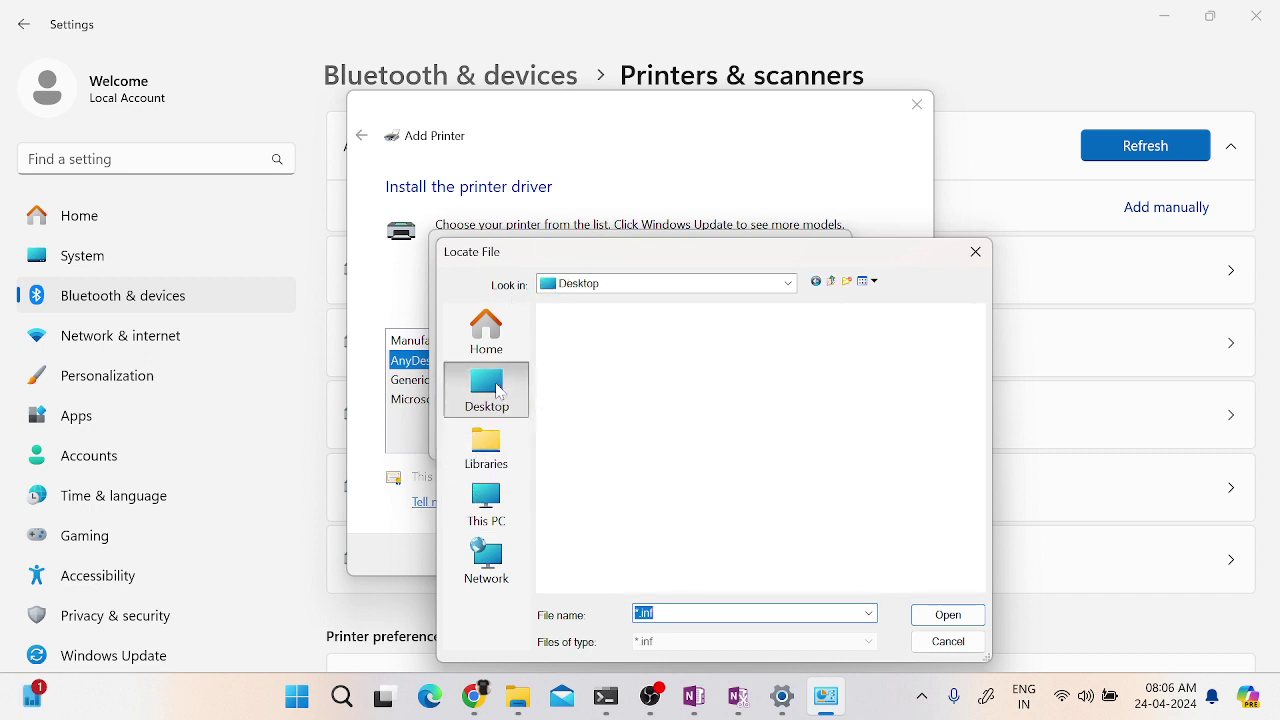
pyautogui.scroll(-2, 757, 449)
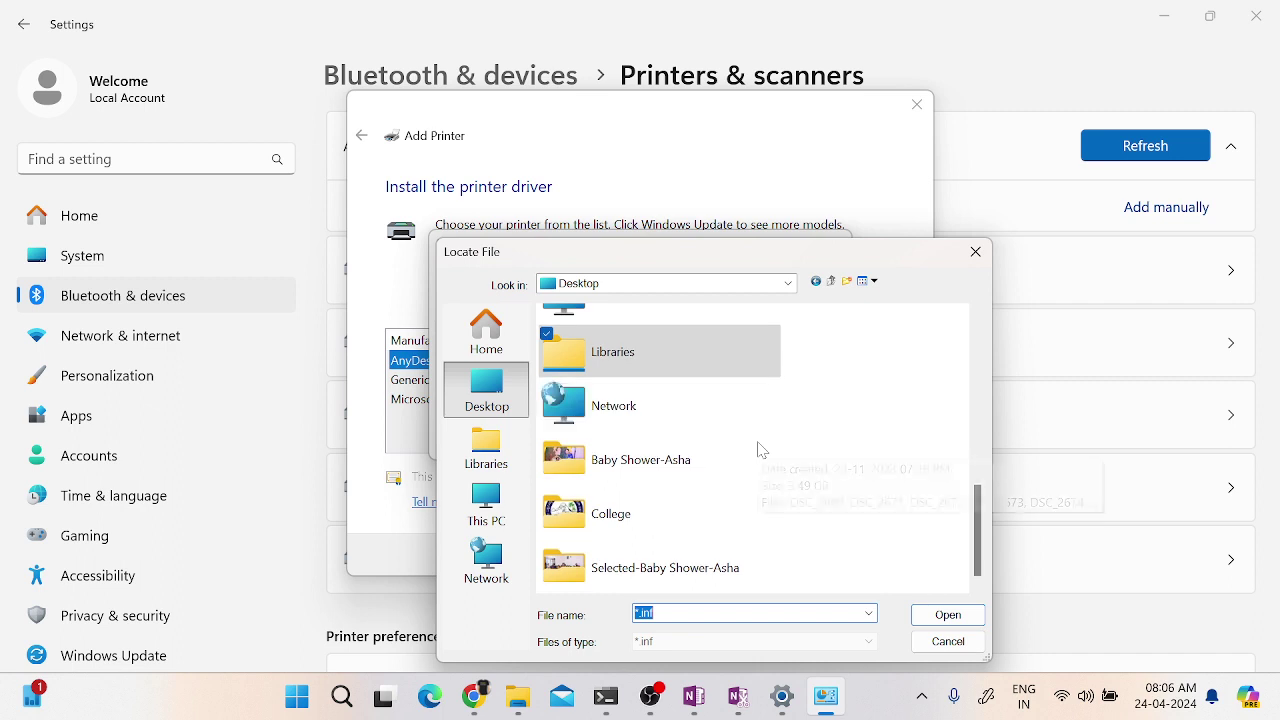
pyautogui.write('do')
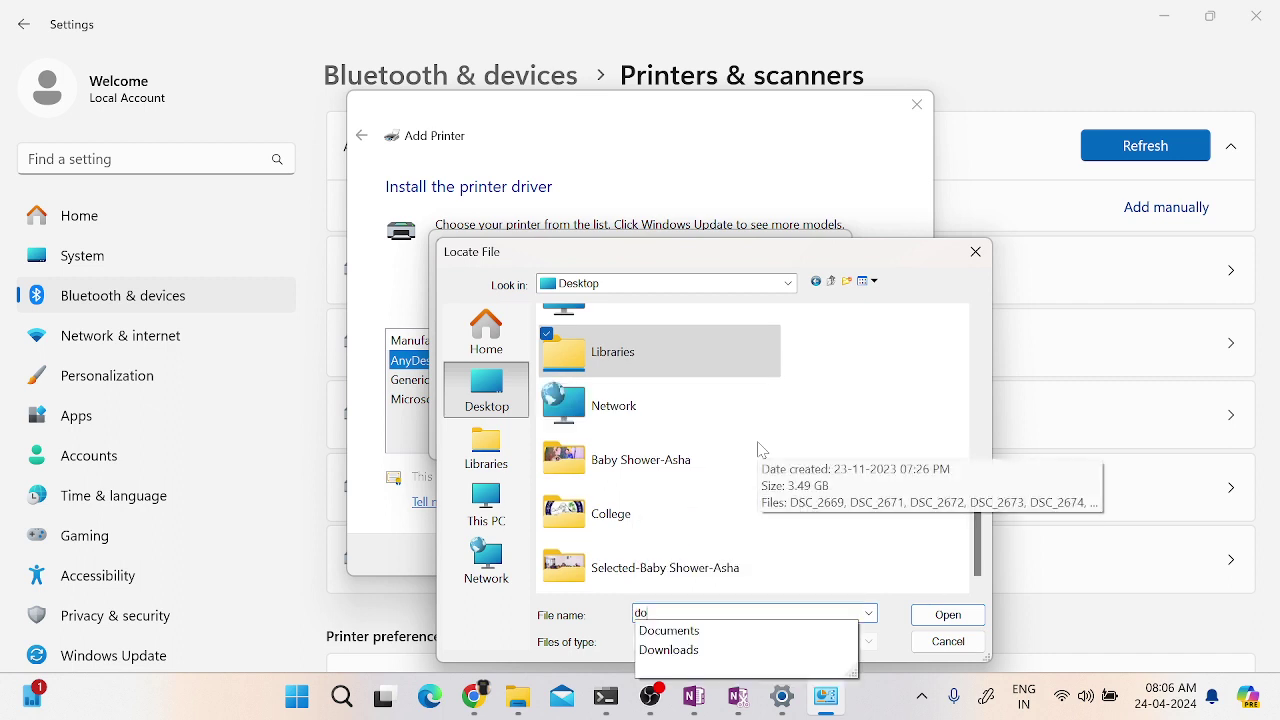
pyautogui.click(788, 283)
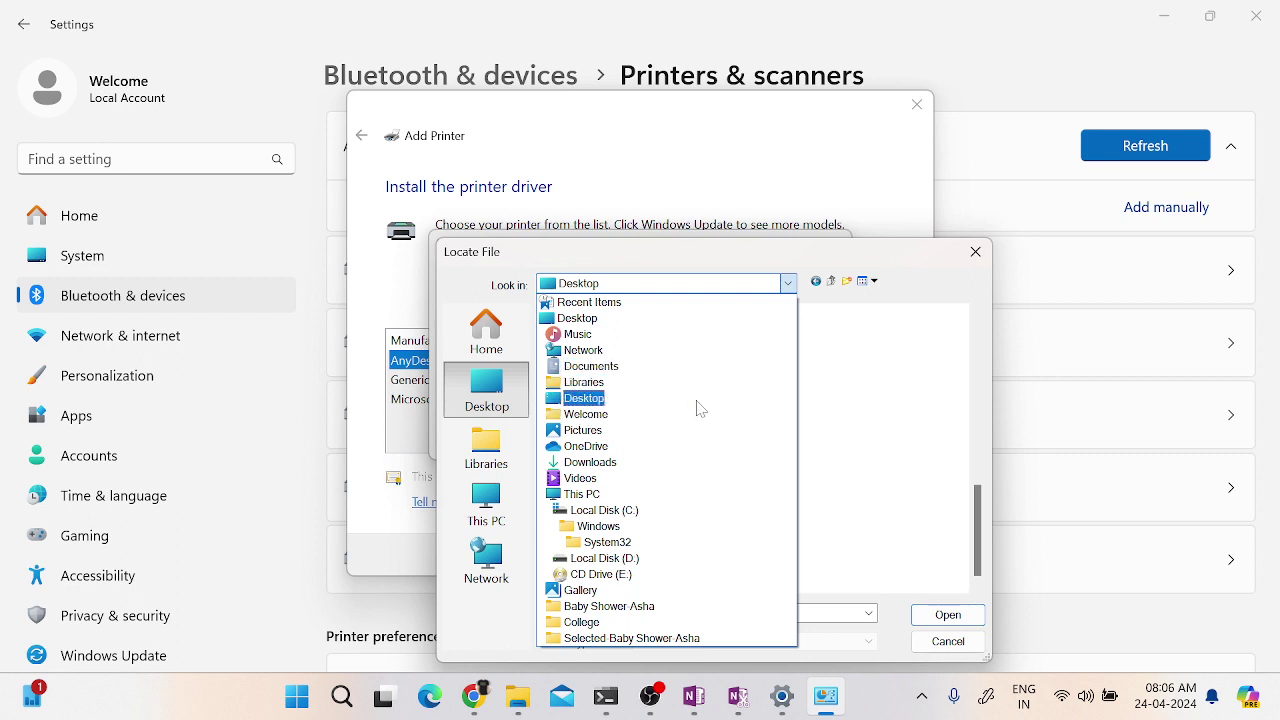
pyautogui.click(604, 462)
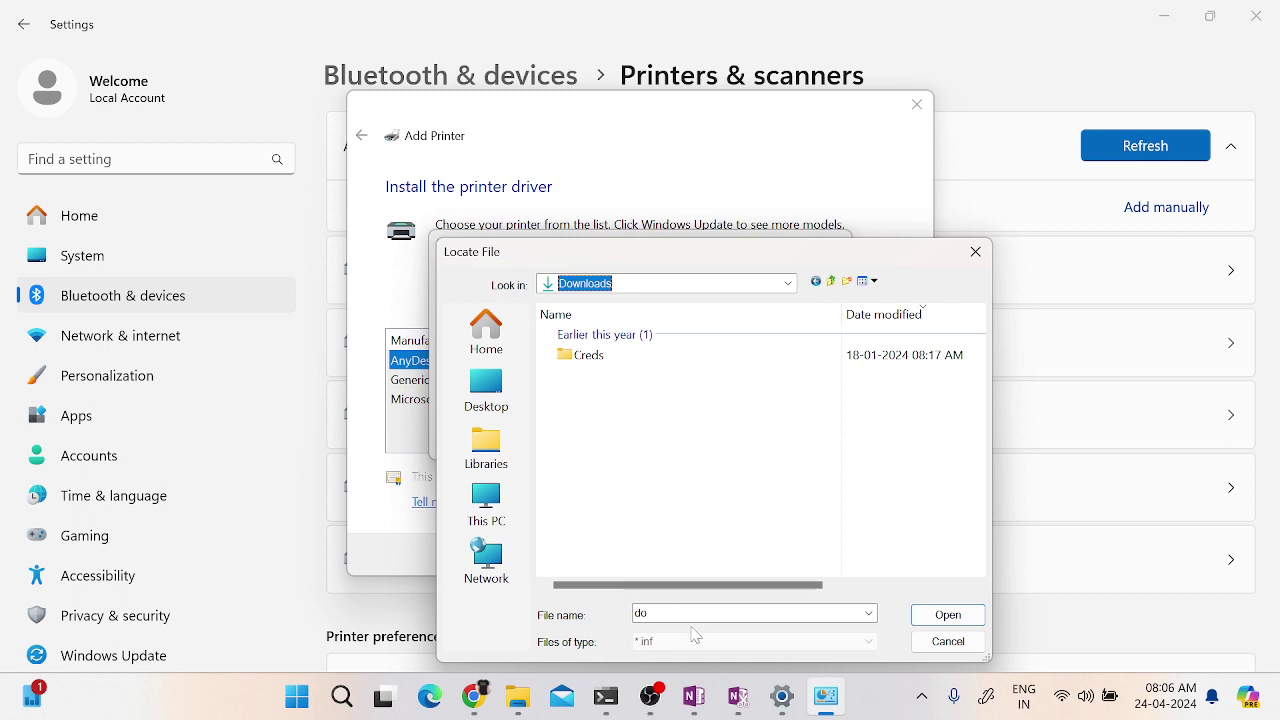
# - Check the File name suggestions, then switch over to the Chrome new tab
pyautogui.click(870, 614)
pyautogui.click(870, 614)
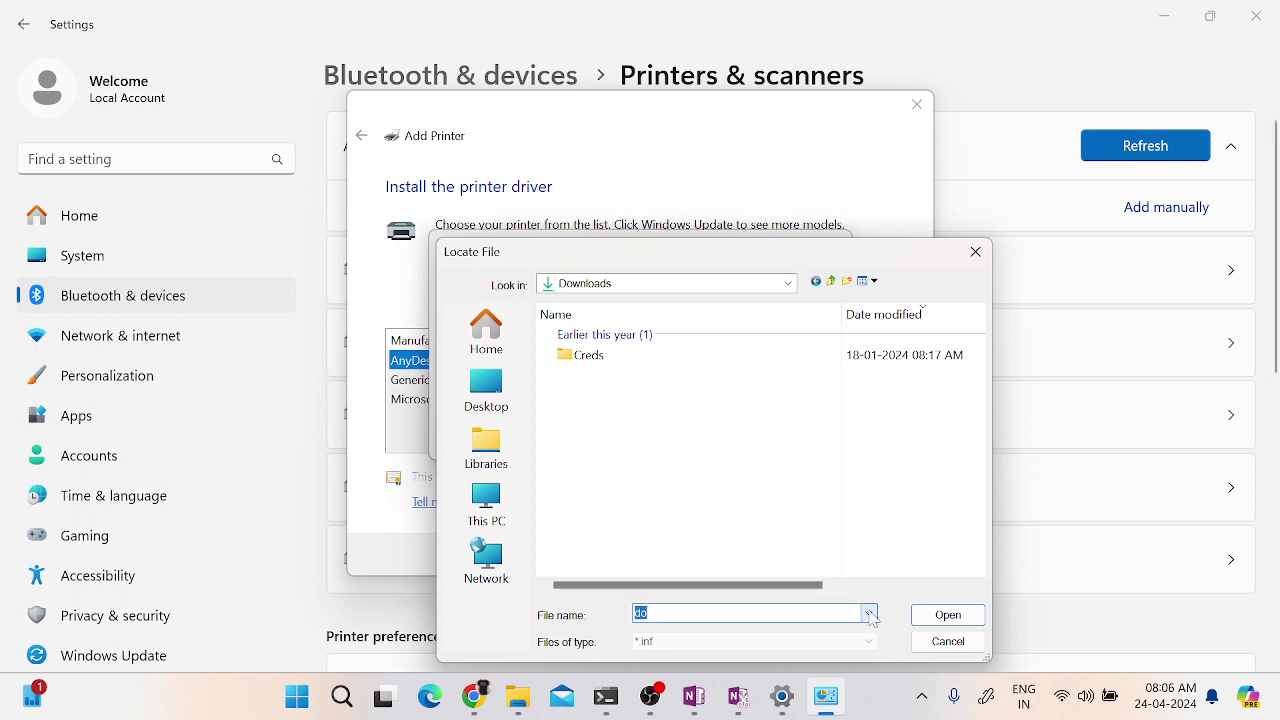
pyautogui.moveTo(474, 697)
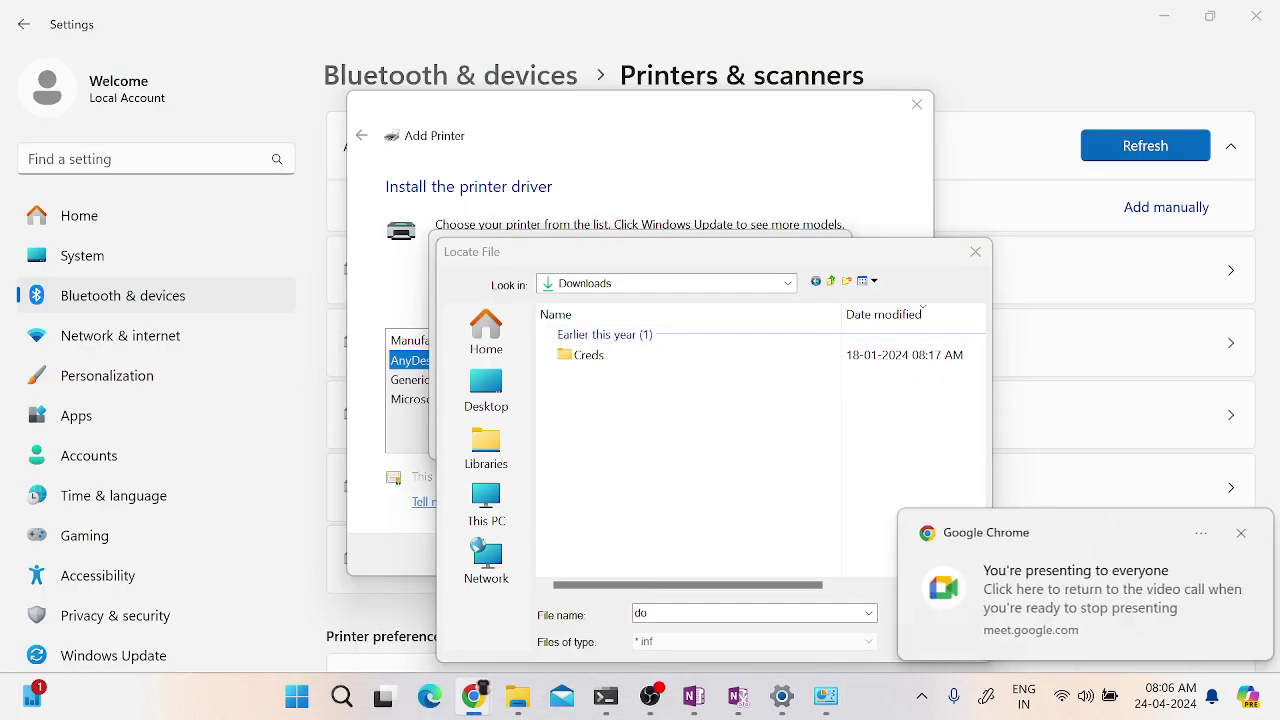
pyautogui.hotkey('alt', 'Tab')
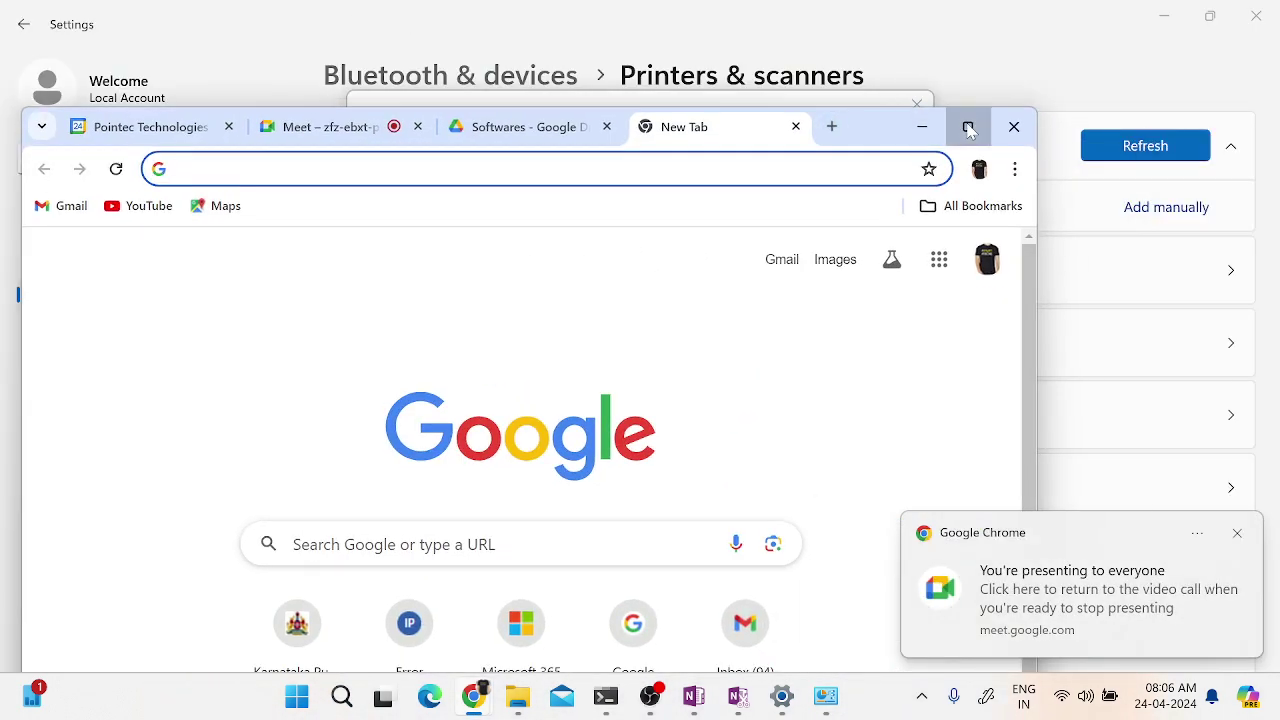
# - Maximize Chrome and search Google for 'hp 2600 printer driver'
pyautogui.click(968, 126)
pyautogui.click(1238, 535)
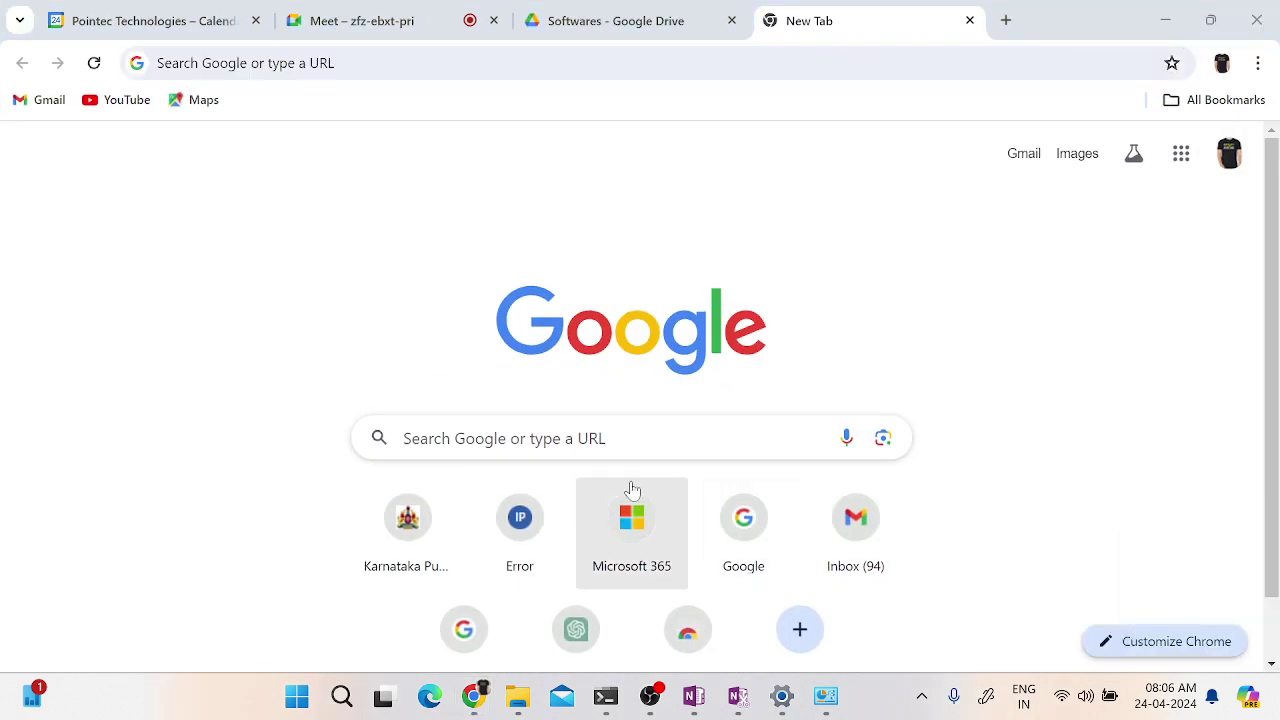
pyautogui.click(625, 438)
pyautogui.write('HP 2600')
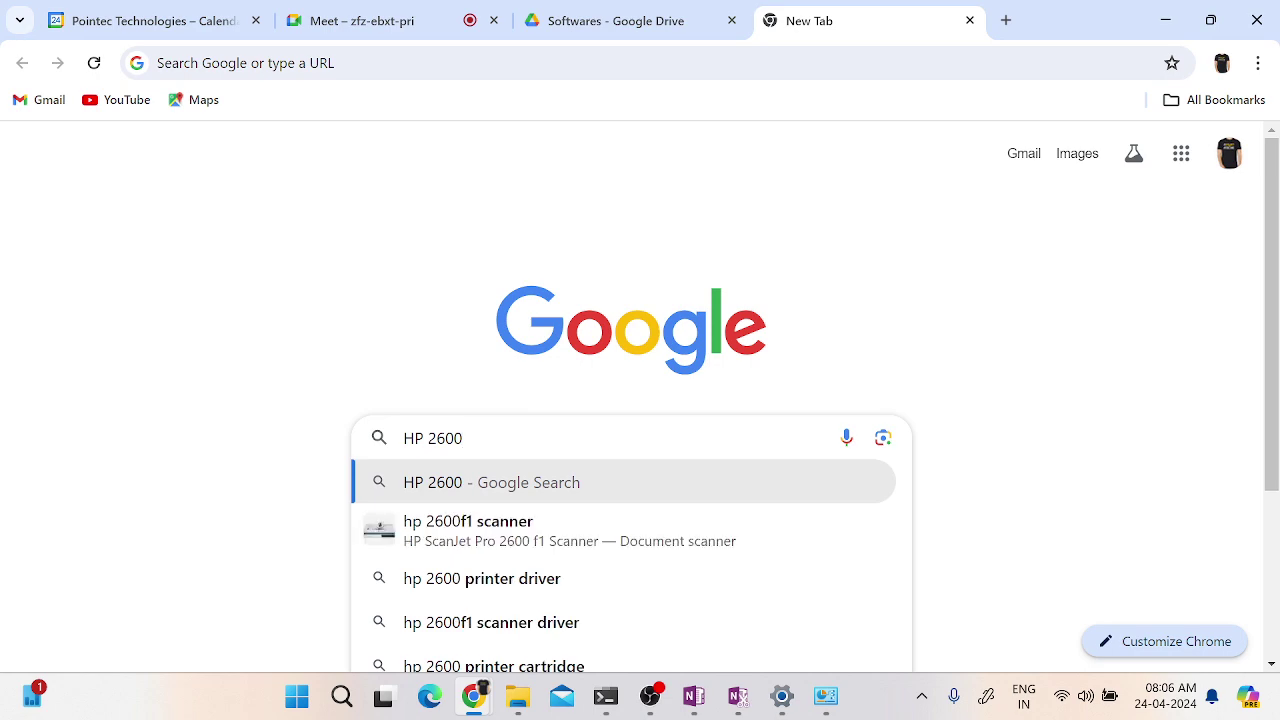
pyautogui.click(517, 585)
# - Add 'Download' to the search and open the first HP support result in a new tab
pyautogui.click(440, 170)
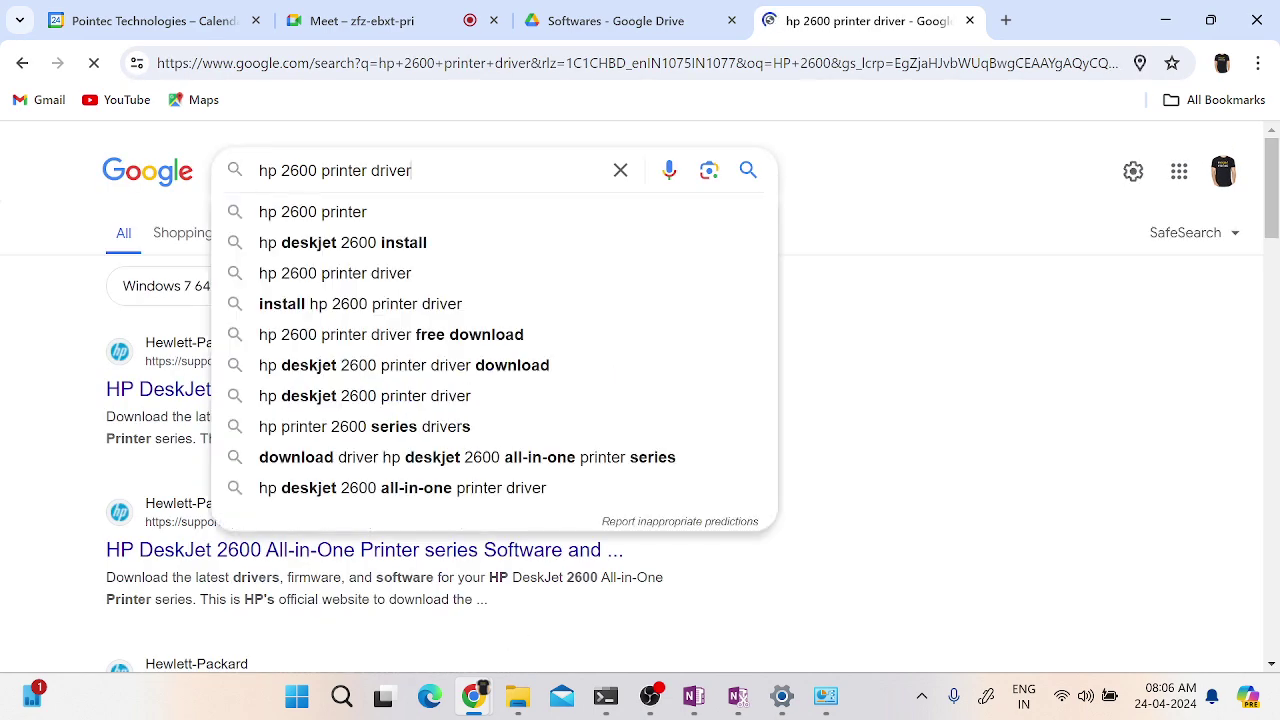
pyautogui.write('Dow')
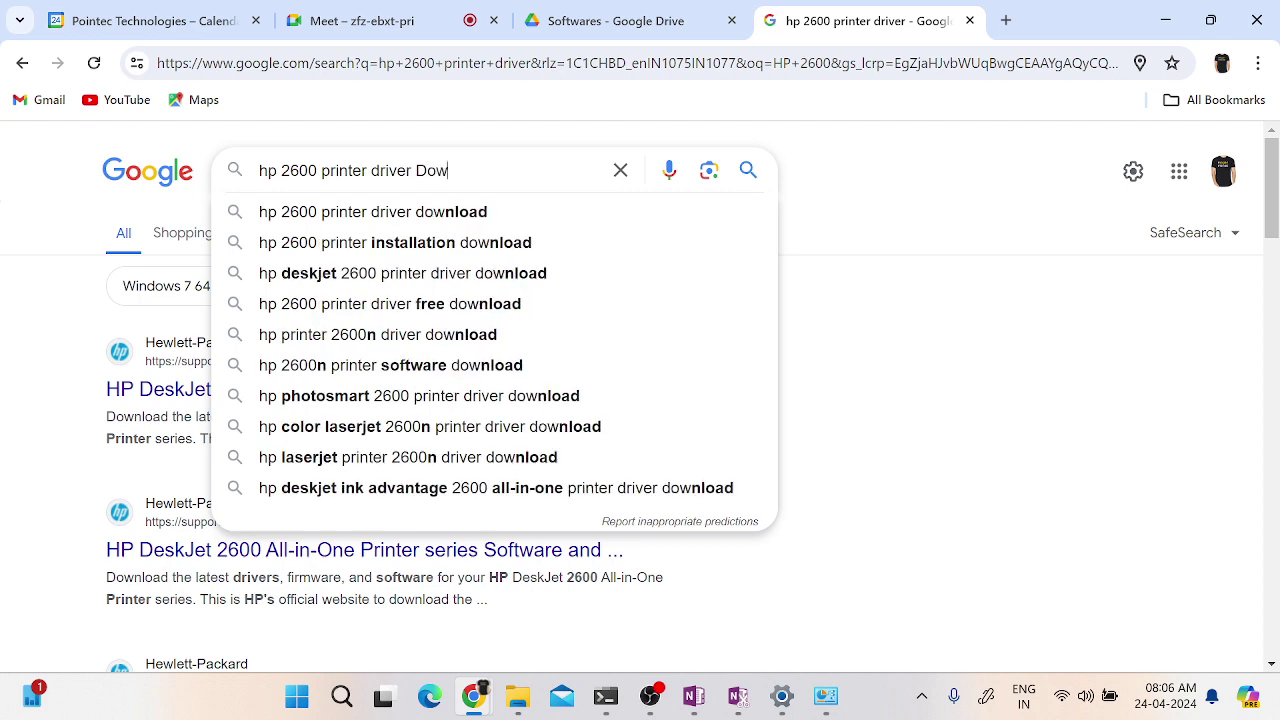
pyautogui.write('nload')
pyautogui.press('Return')
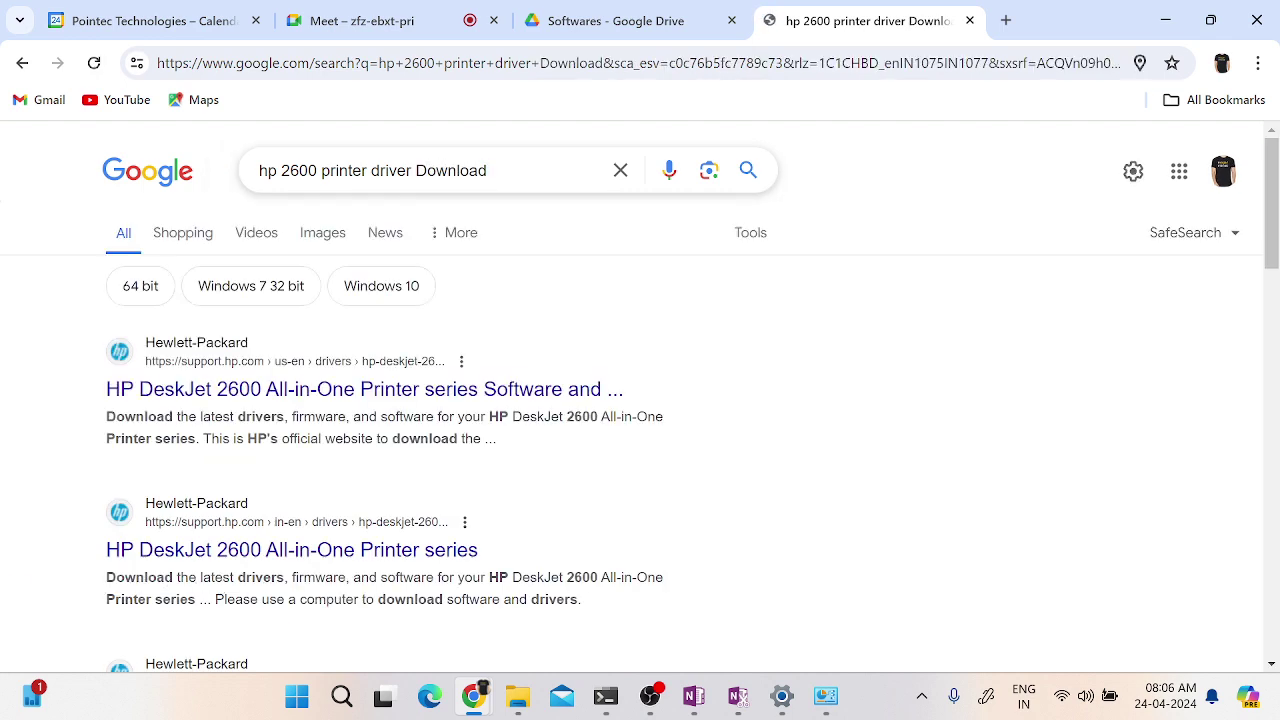
pyautogui.middleClick(260, 400)
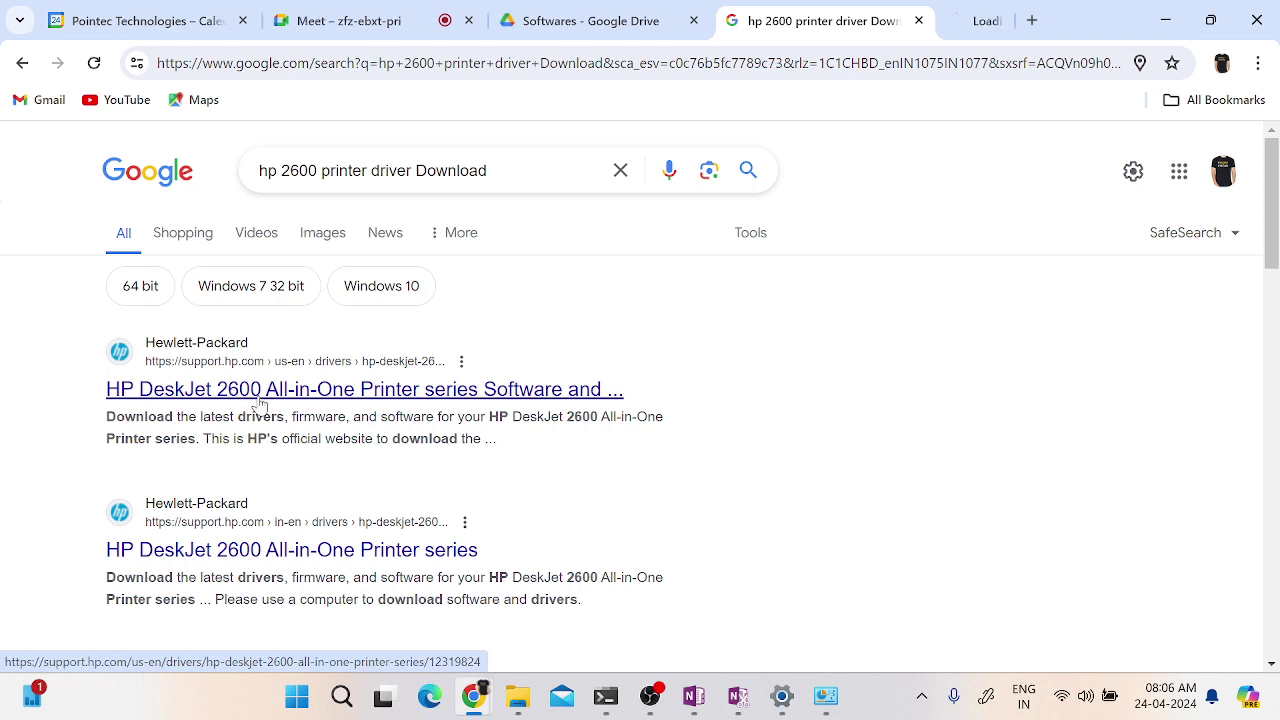
pyautogui.click(940, 25)
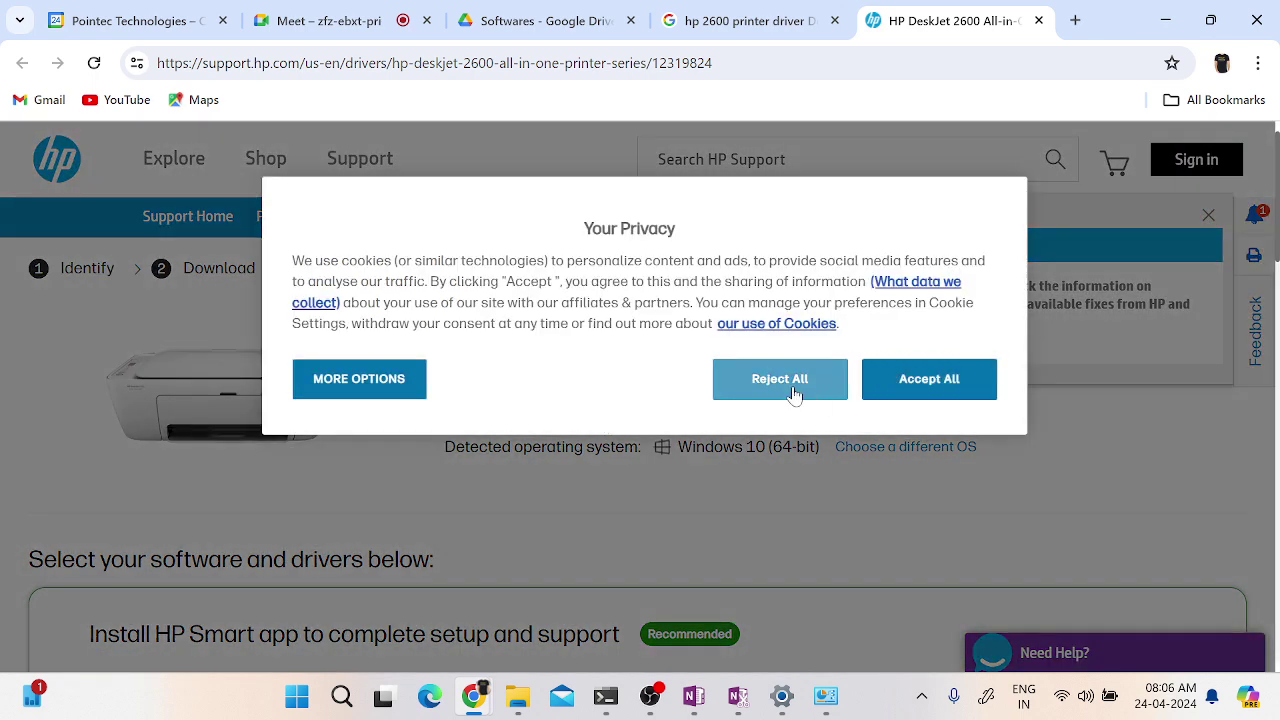
# - Dismiss the cookie banner and popup, open Software and Drivers, and choose Printer
pyautogui.click(903, 380)
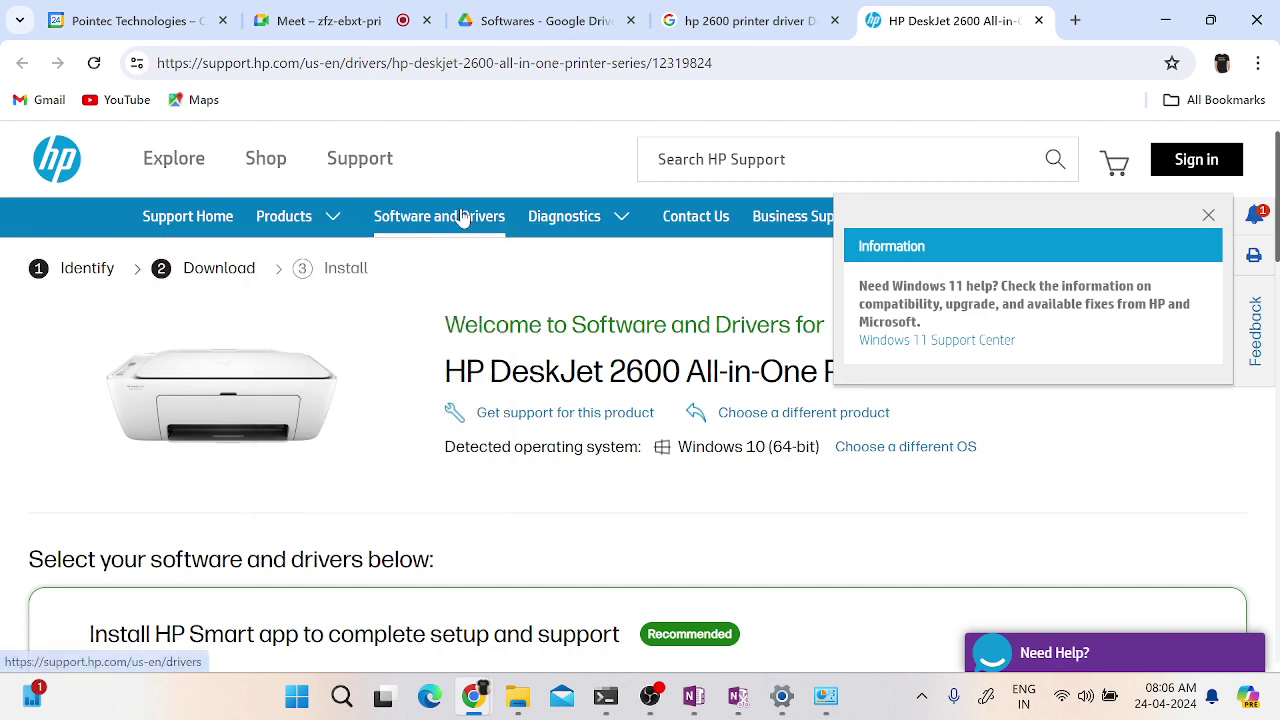
pyautogui.click(460, 218)
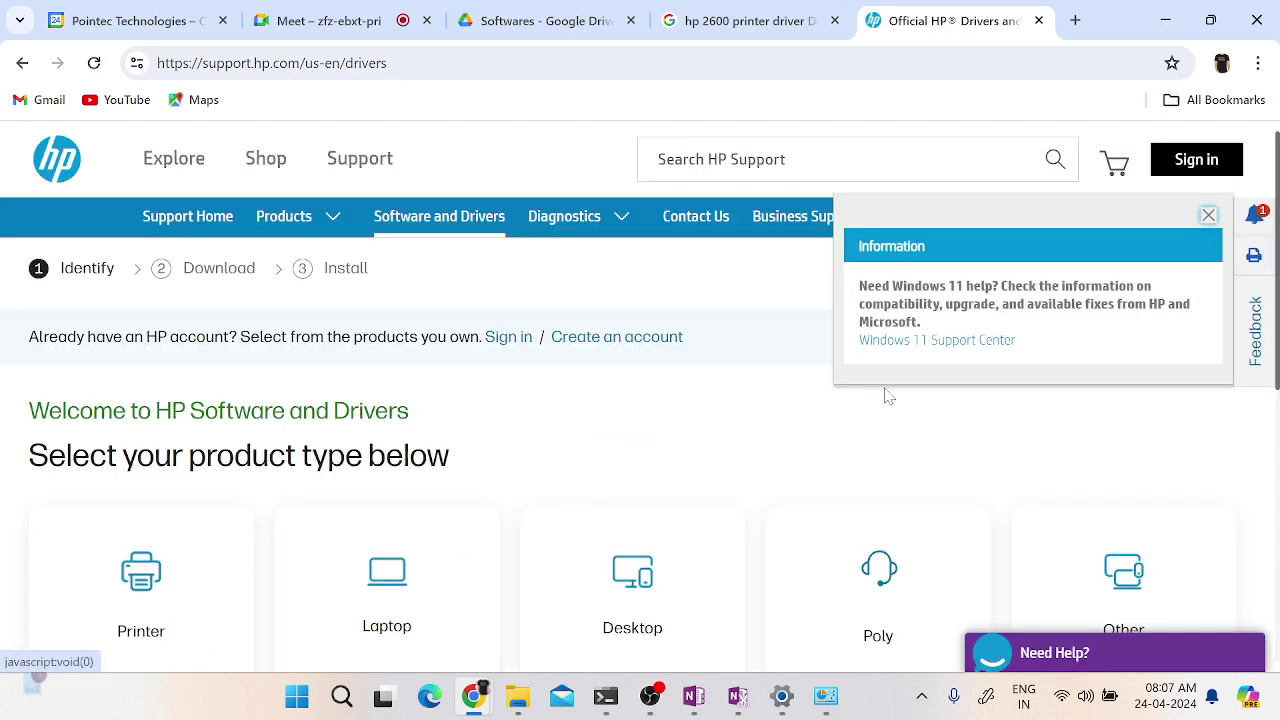
pyautogui.scroll(-3, 720, 551)
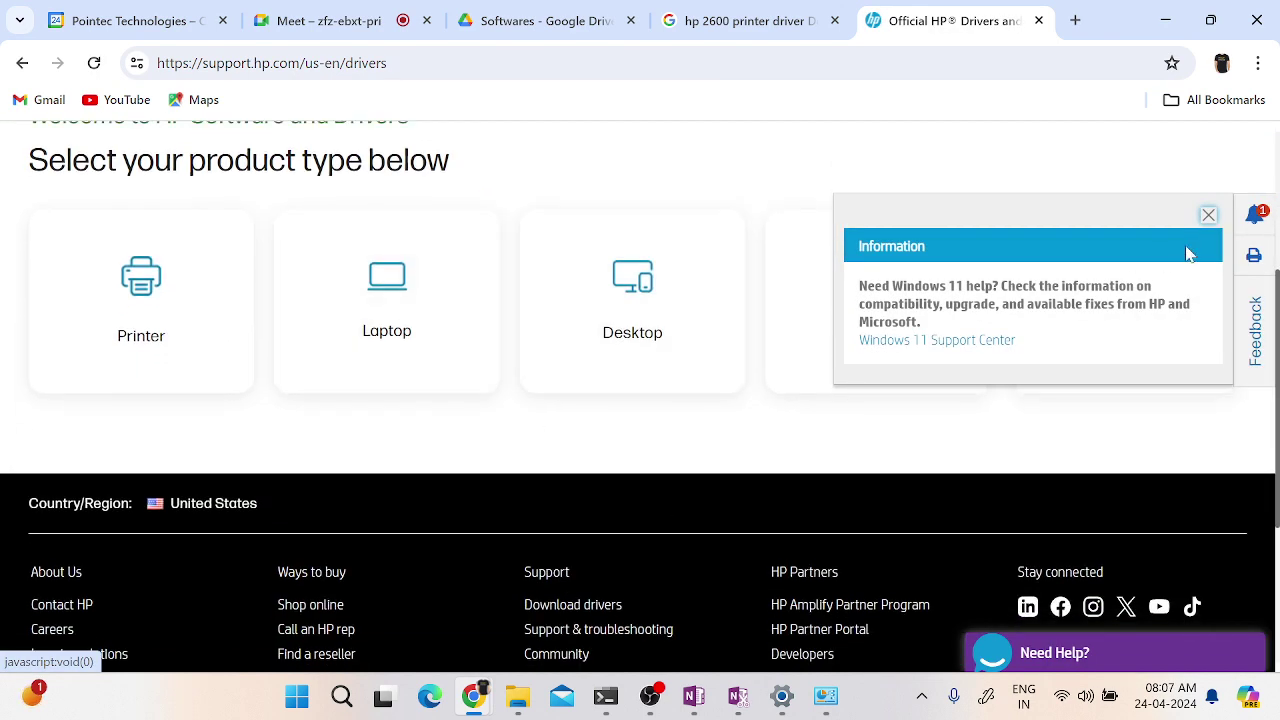
pyautogui.click(1208, 216)
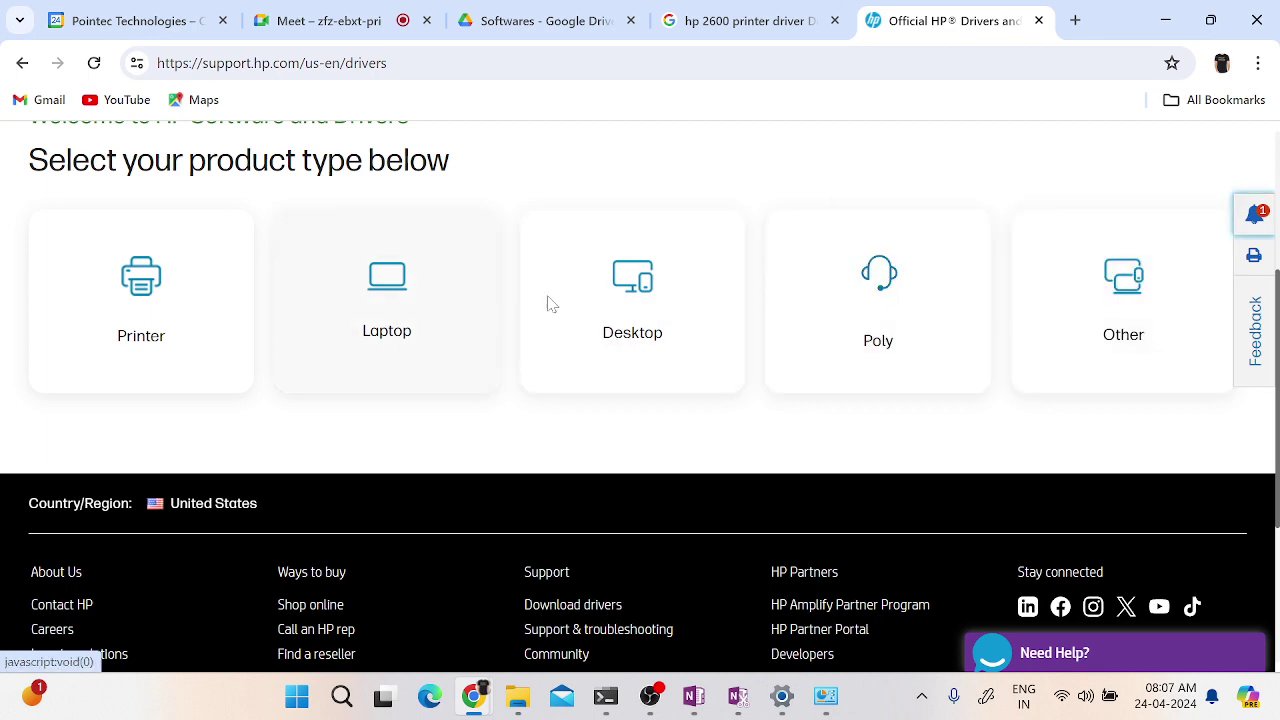
pyautogui.click(177, 291)
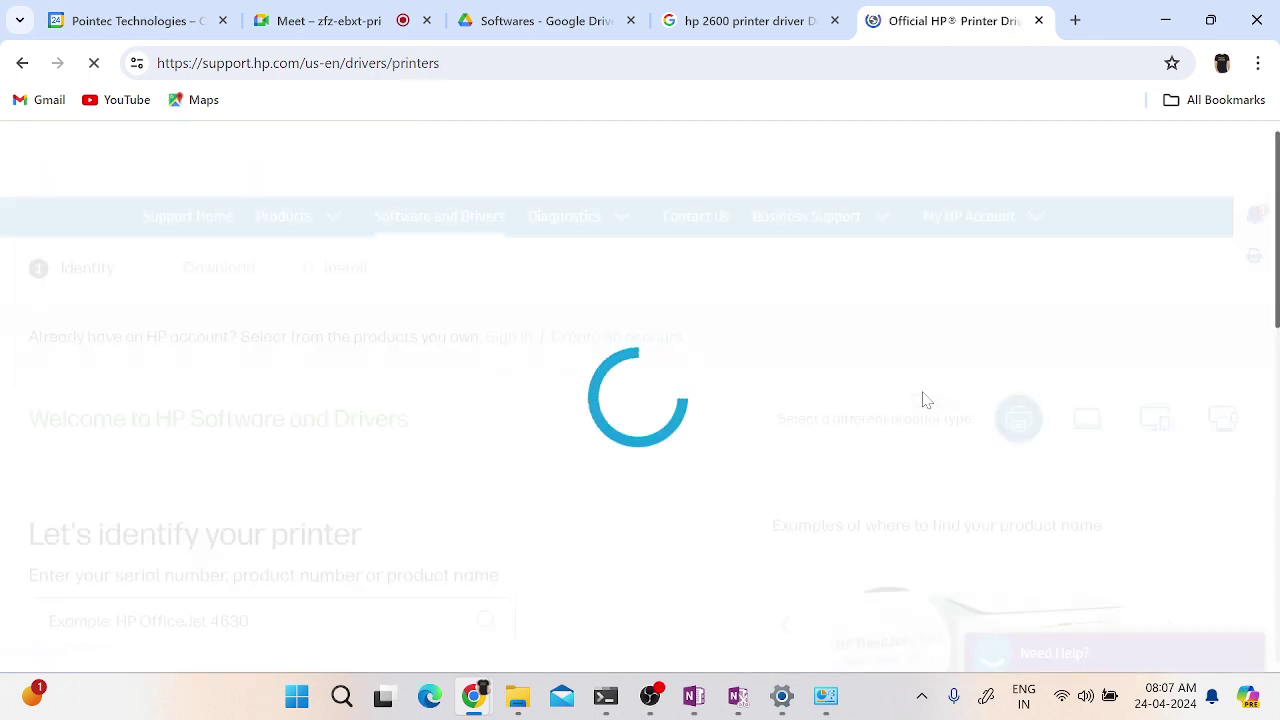
pyautogui.scroll(-6, 492, 562)
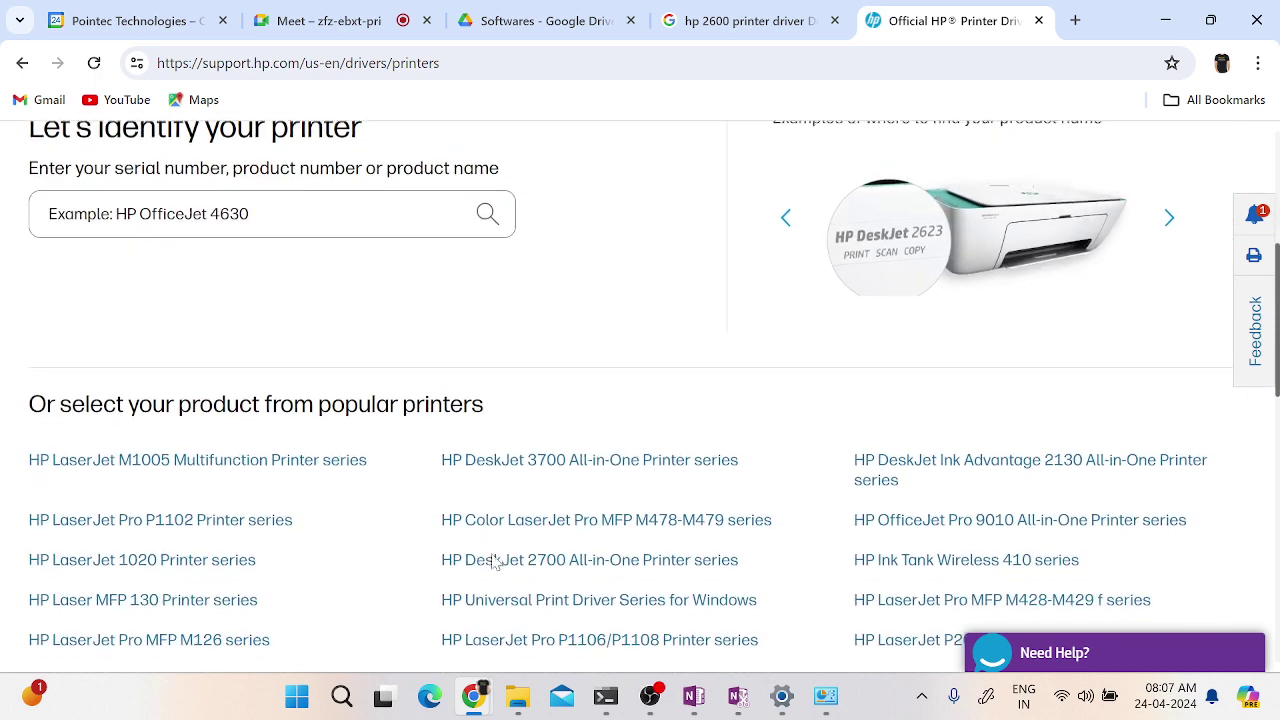
pyautogui.scroll(4, 492, 562)
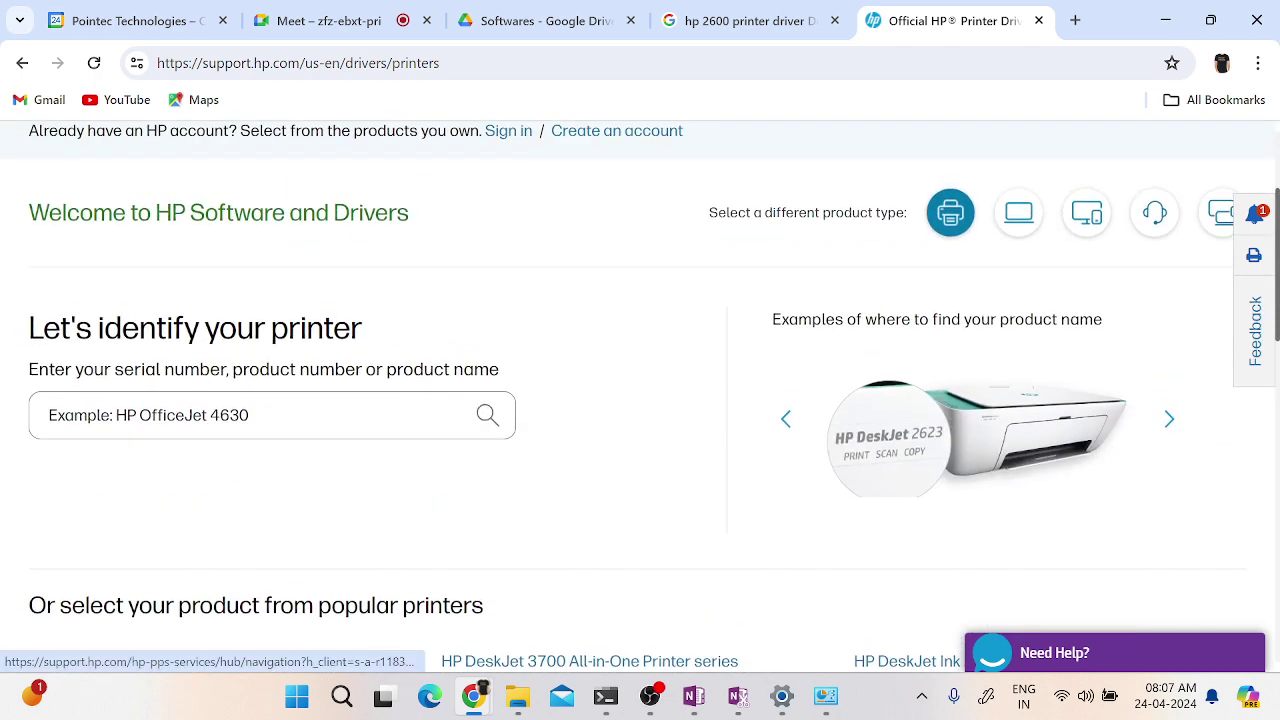
# - Search 'HP Laserjet 2600' and select the HP Color LaserJet 2600n Printer
pyautogui.click(250, 415)
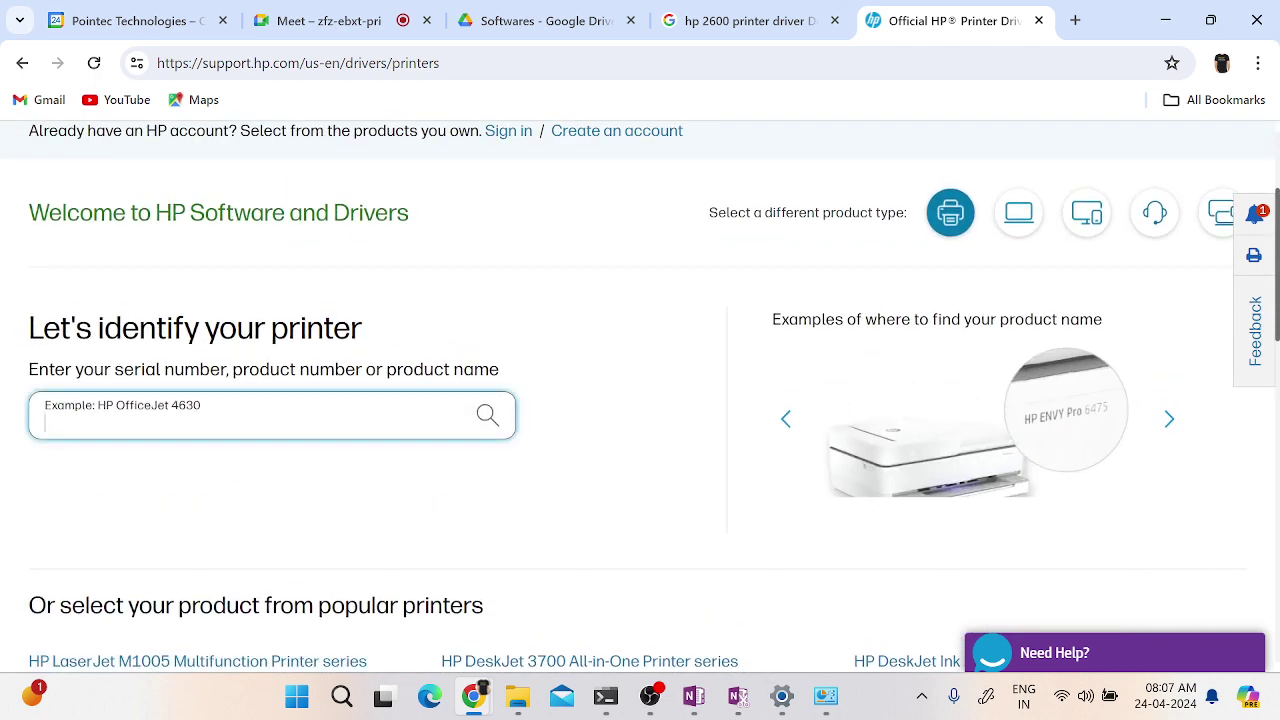
pyautogui.write('HP Laser')
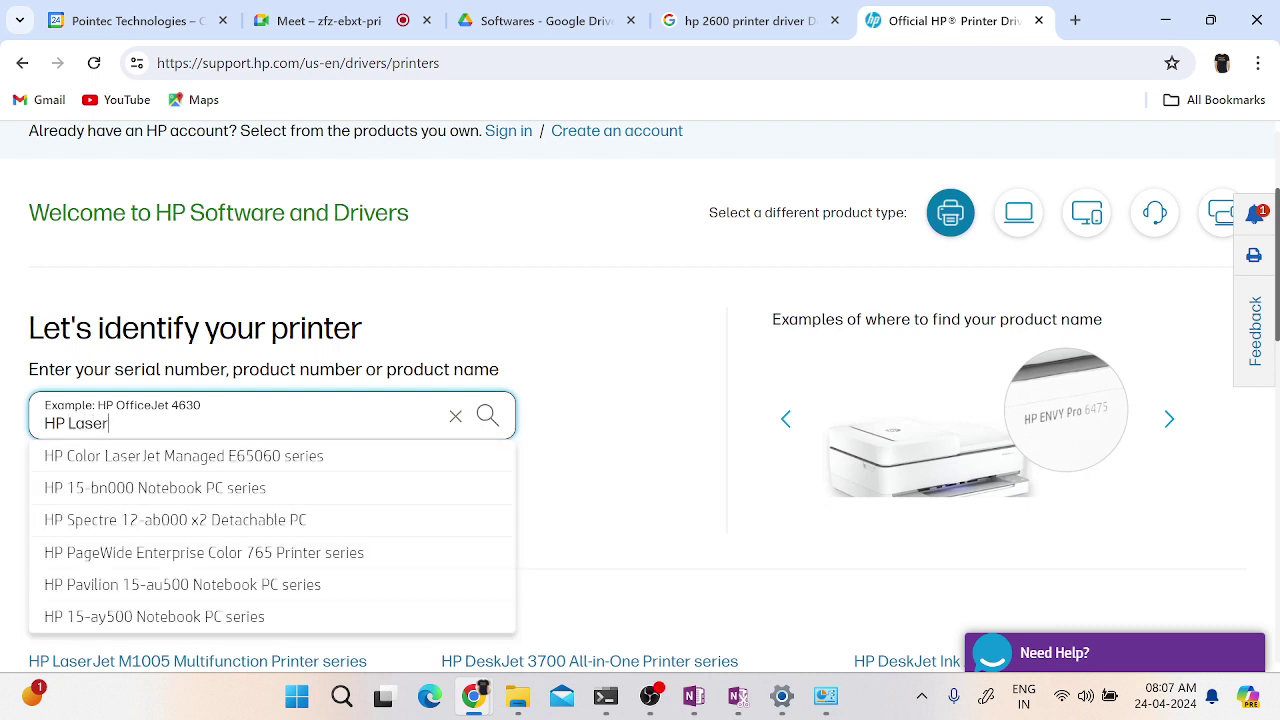
pyautogui.write('jet')
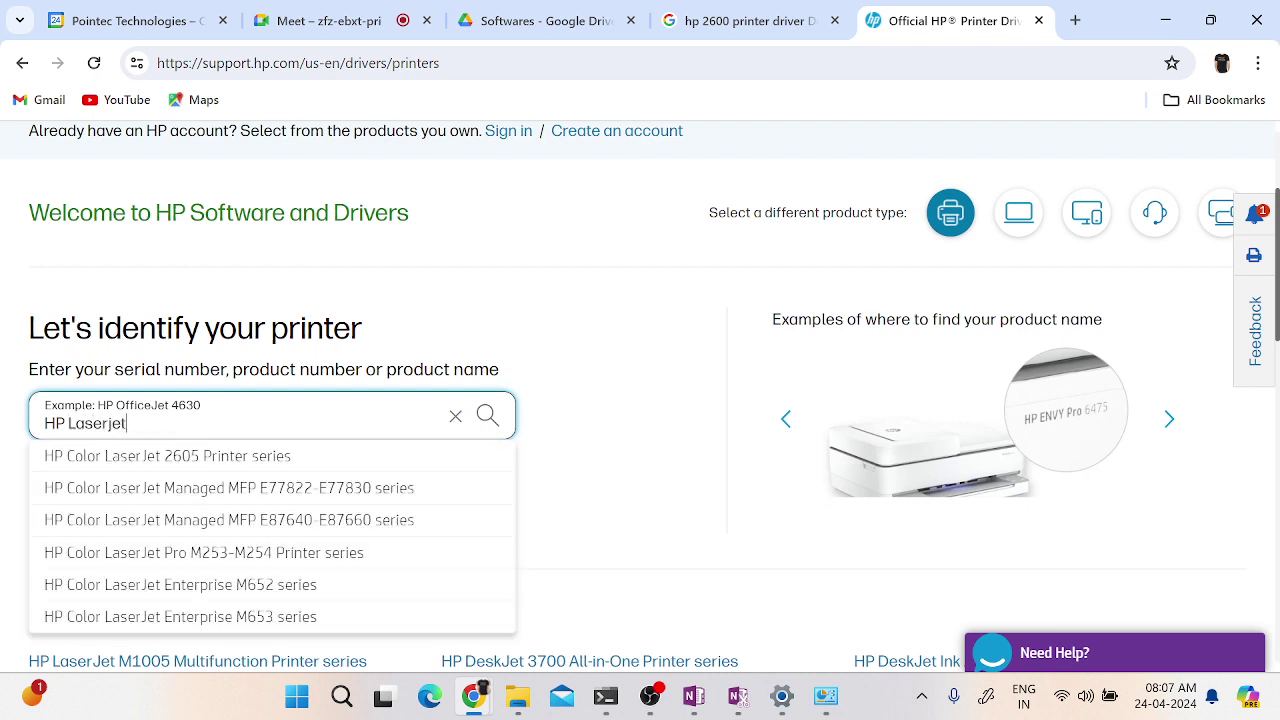
pyautogui.write(' 2600')
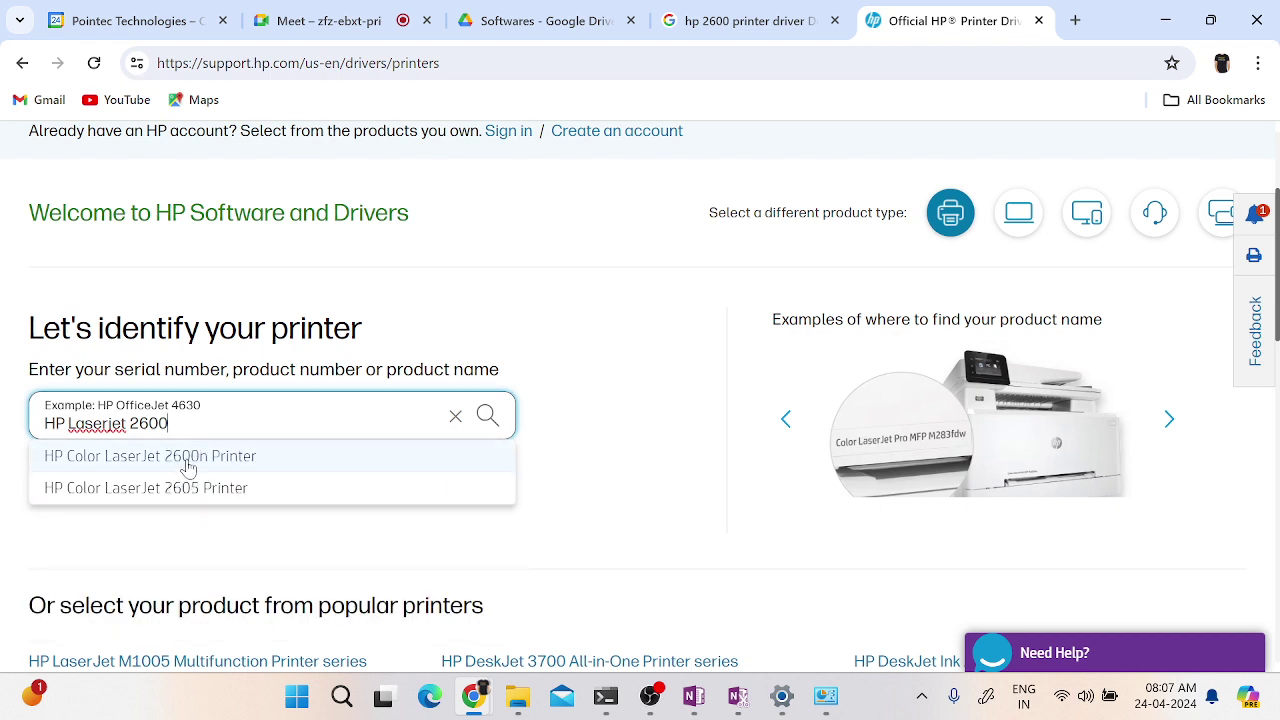
pyautogui.click(193, 459)
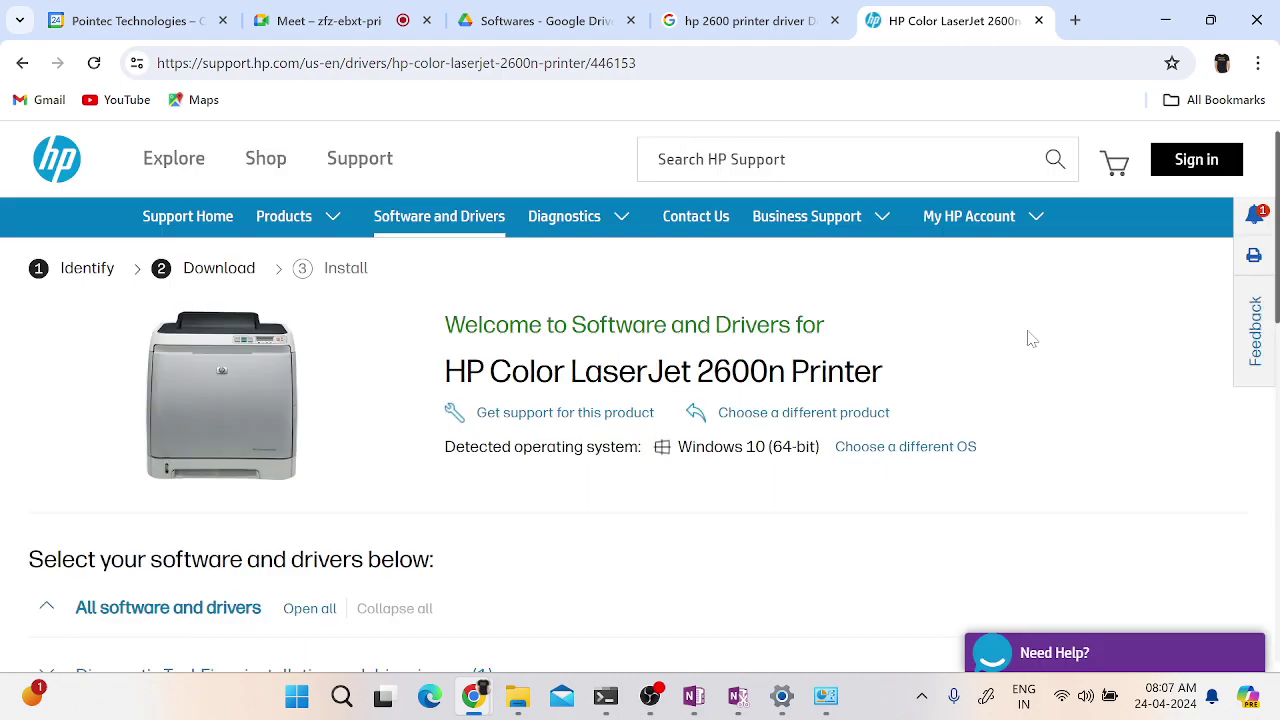
# - Expand all software and drivers and download HP Print and Scan Doctor for Windows (HPPSdr.exe)
pyautogui.scroll(-2, 1030, 338)
pyautogui.scroll(3, 1030, 338)
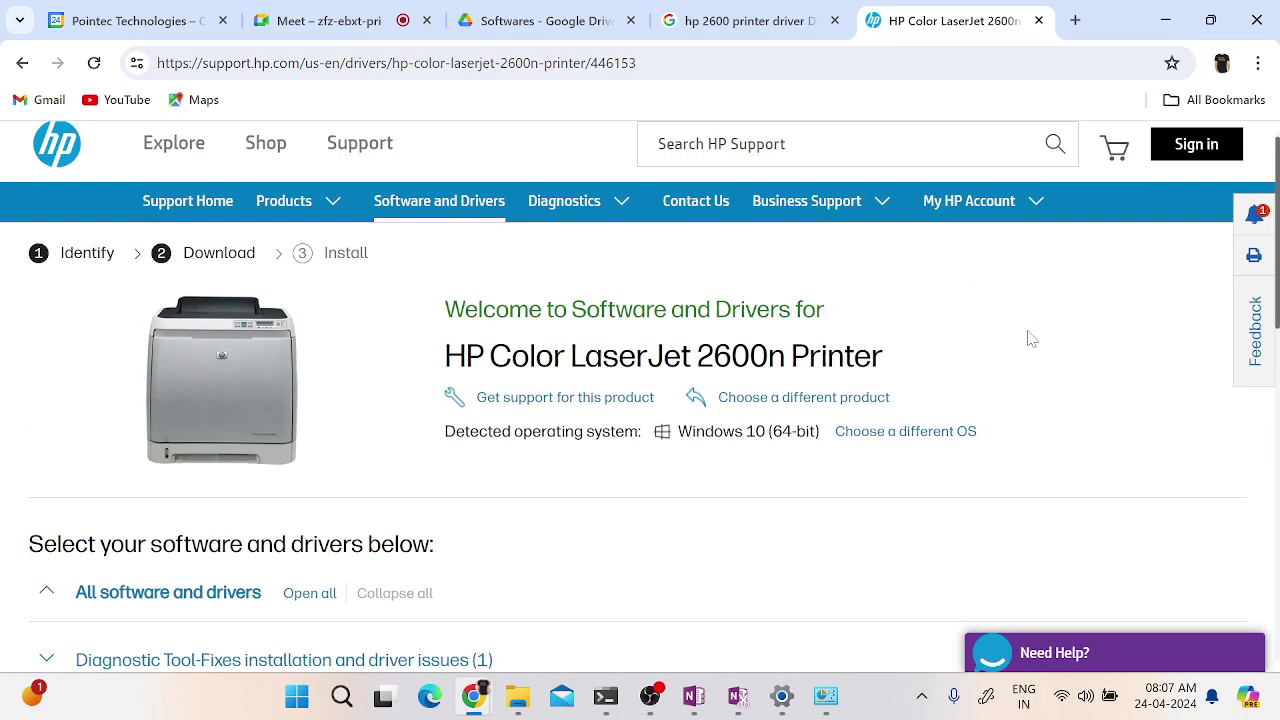
pyautogui.scroll(-4, 1004, 436)
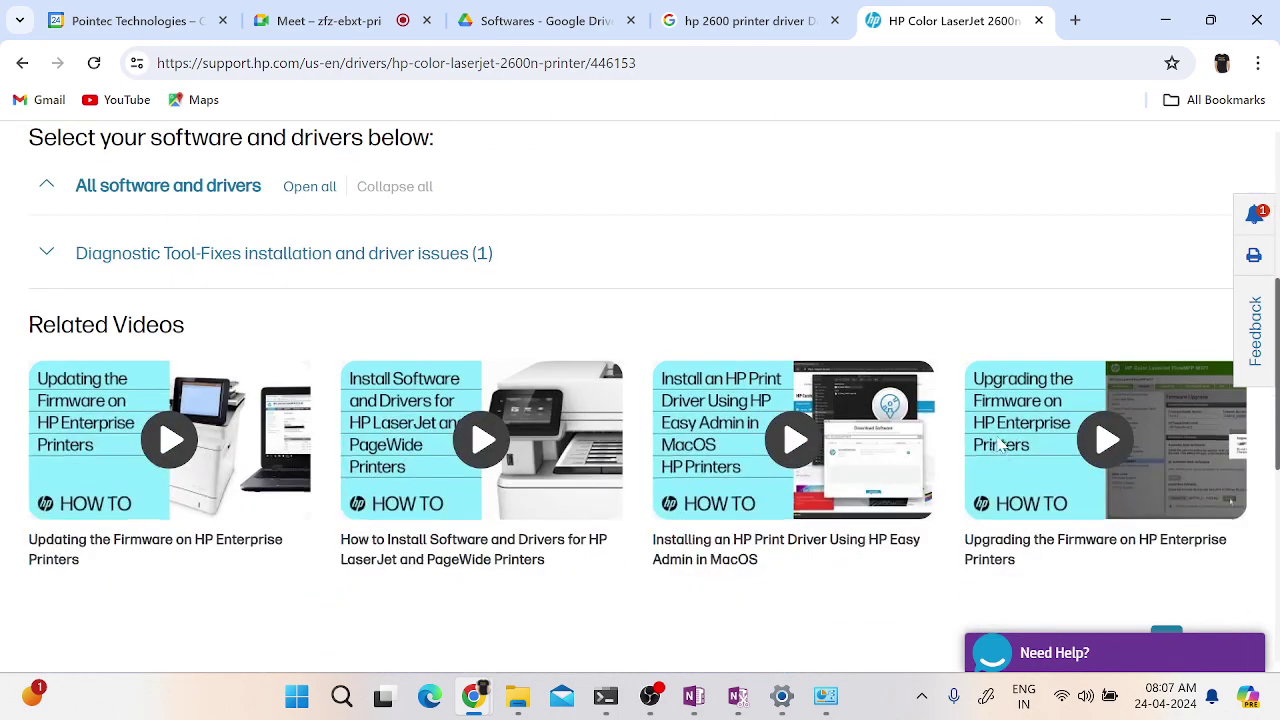
pyautogui.click(106, 189)
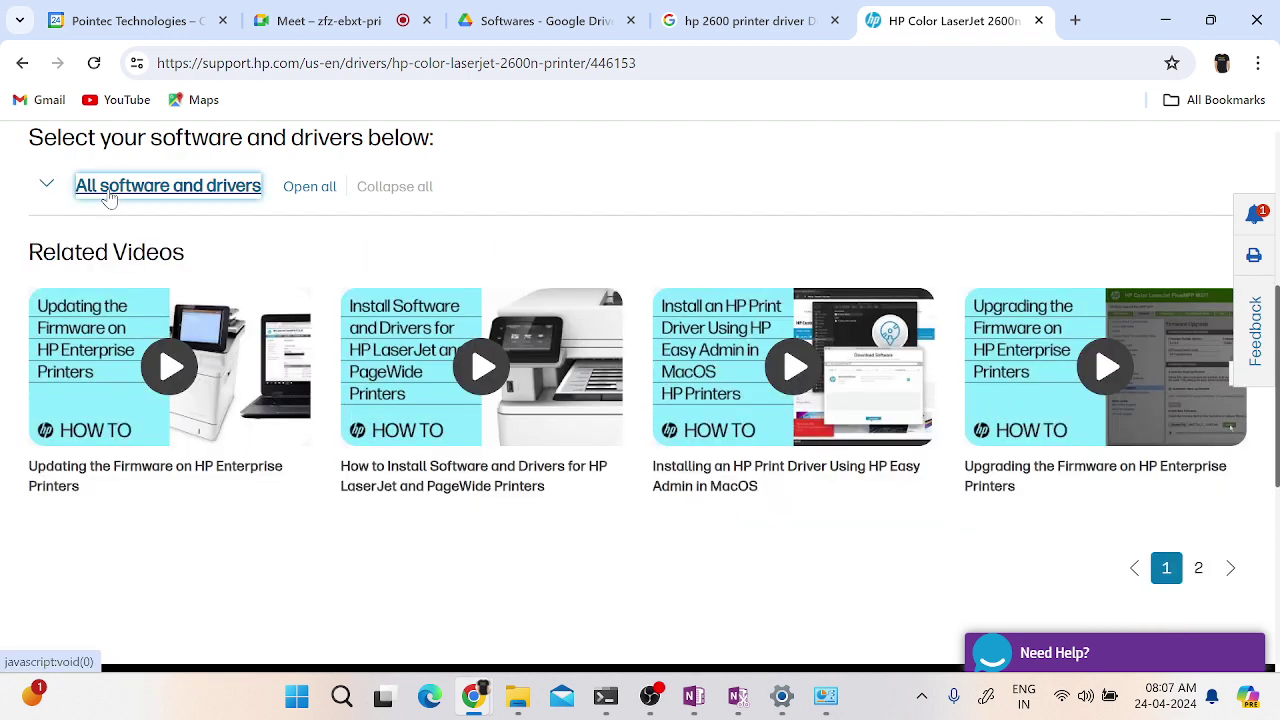
pyautogui.click(306, 186)
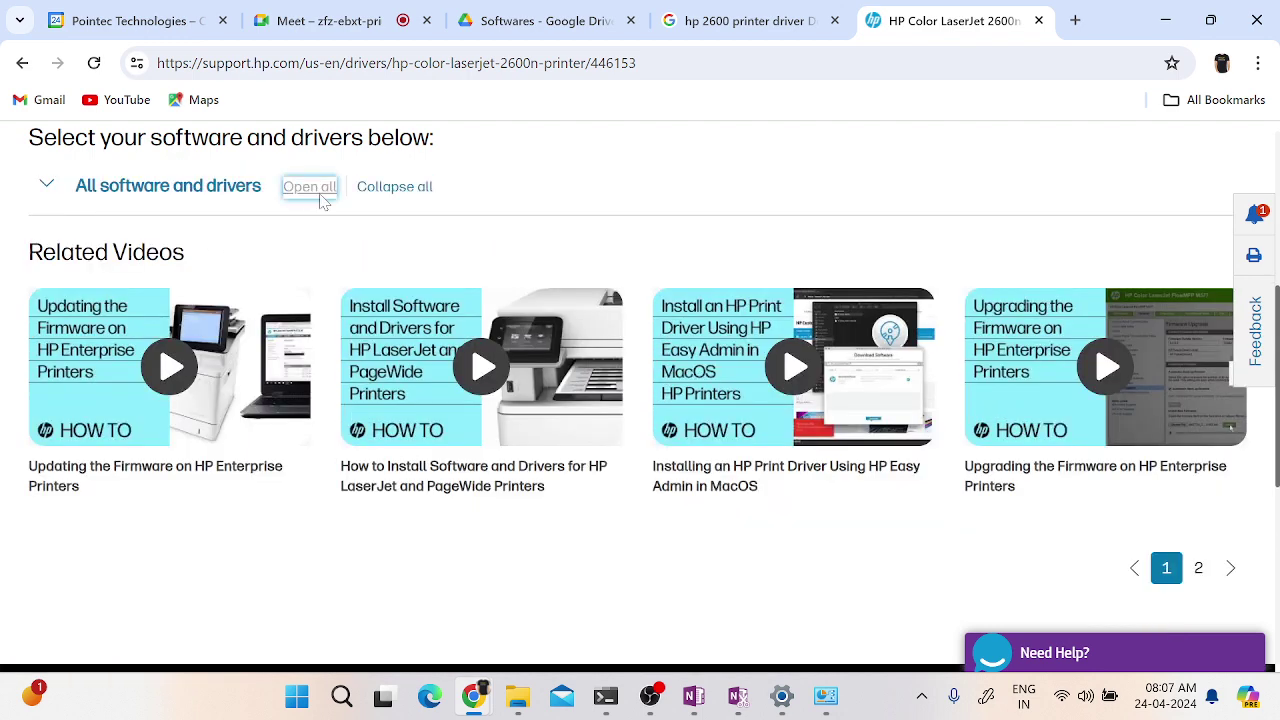
pyautogui.scroll(-4, 742, 531)
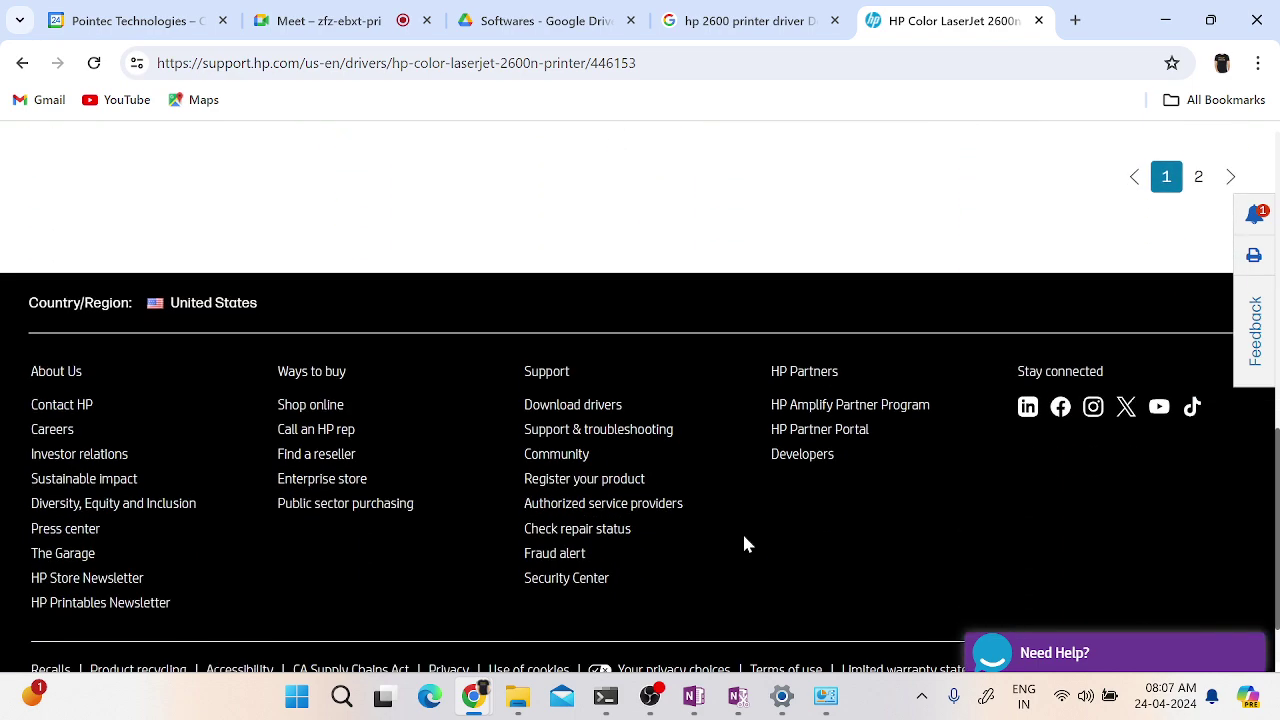
pyautogui.scroll(4, 742, 531)
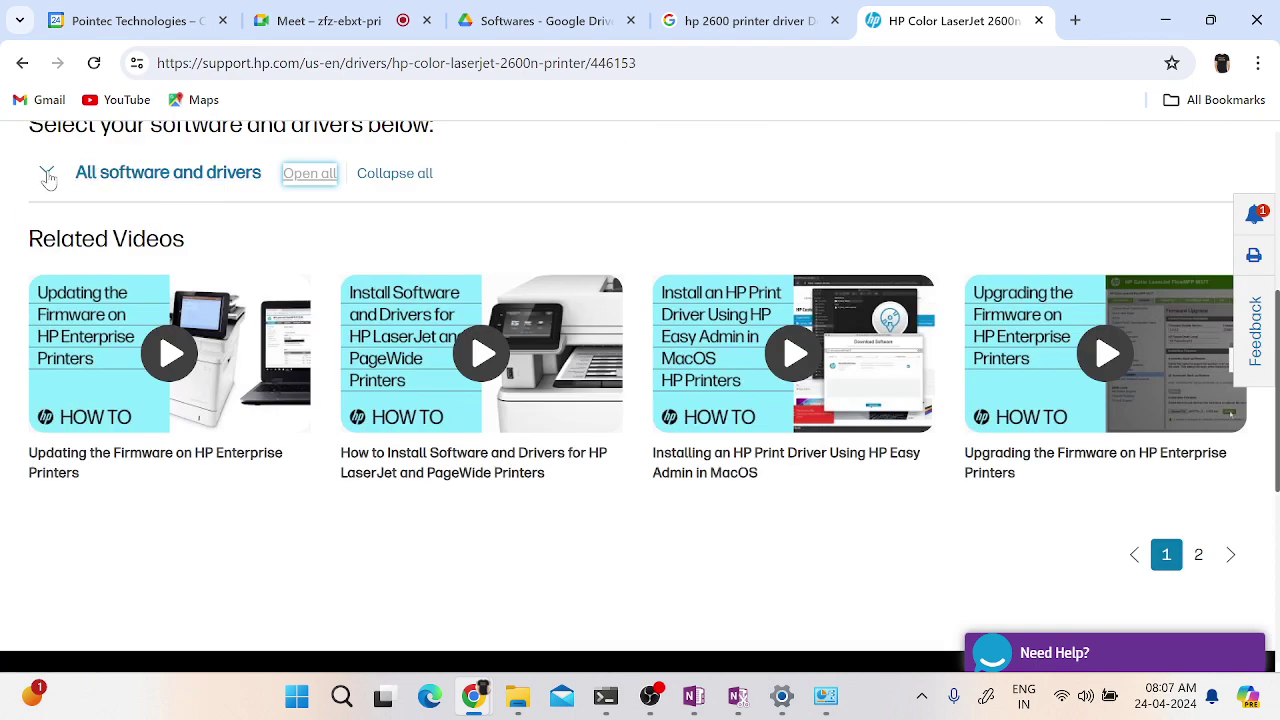
pyautogui.click(47, 176)
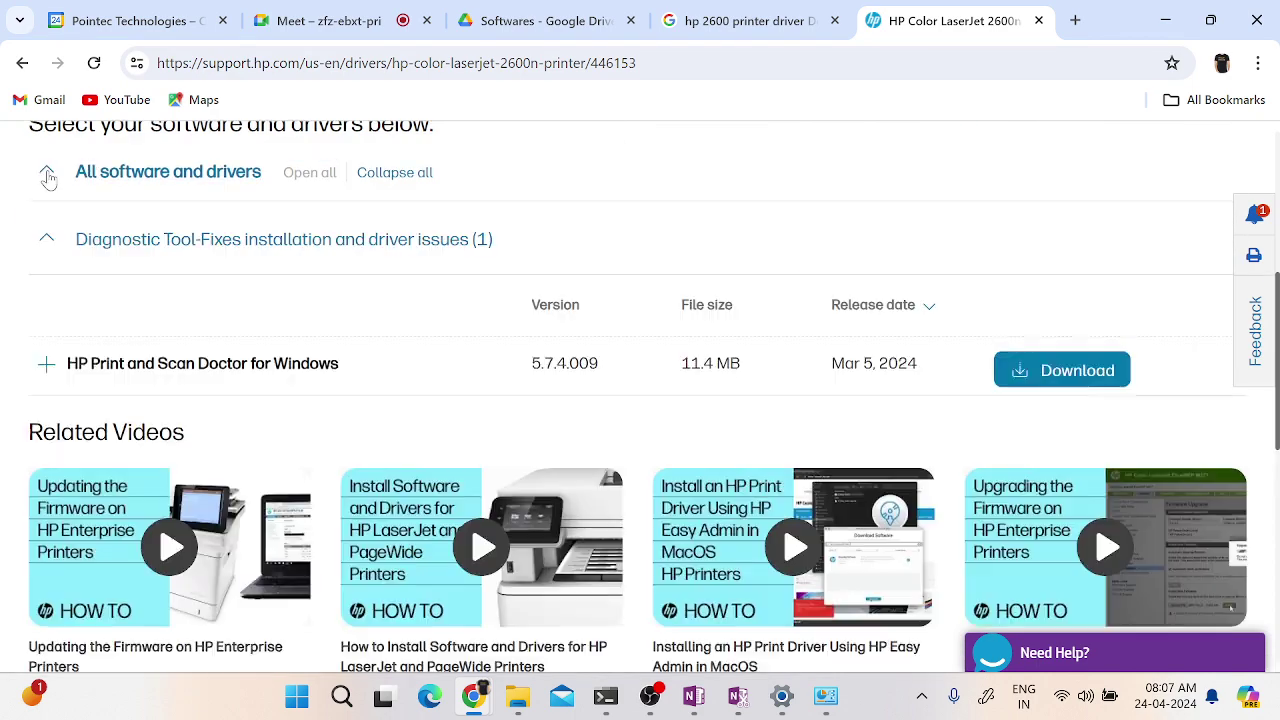
pyautogui.click(1080, 372)
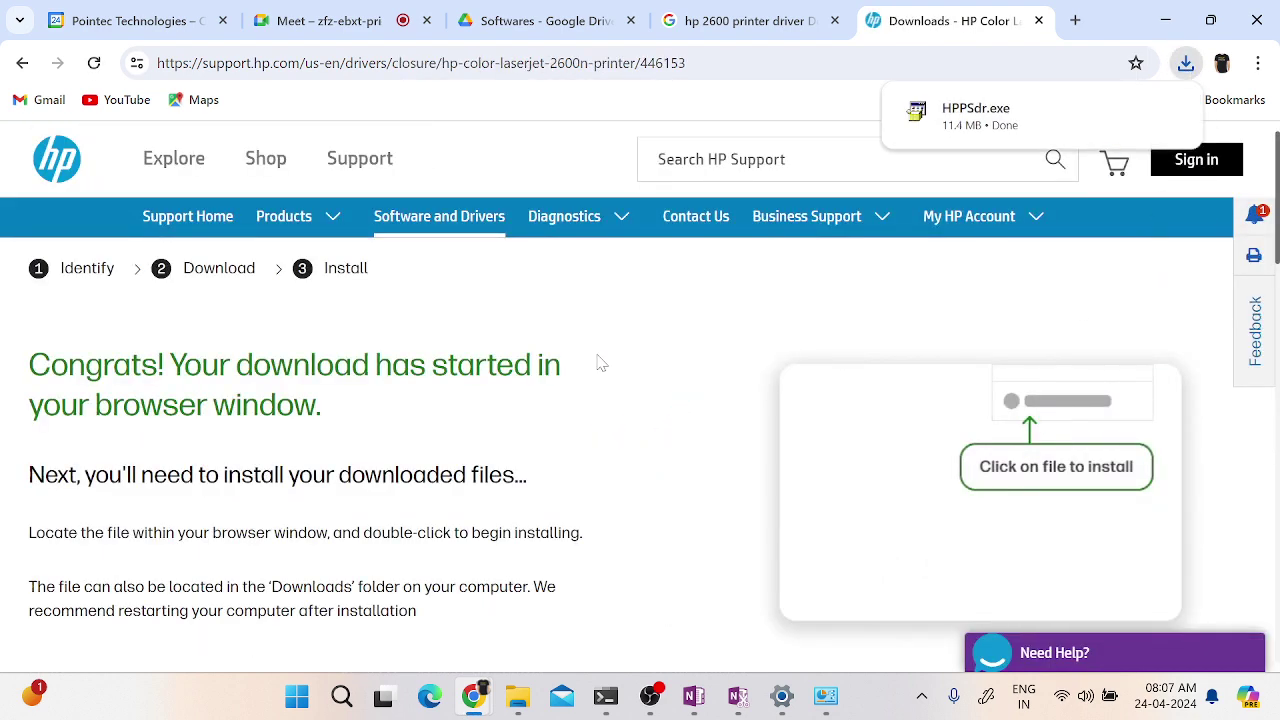
# - Return to the 2600n drivers page and run HPPSdr.exe from Chrome's downloads list
pyautogui.click(224, 277)
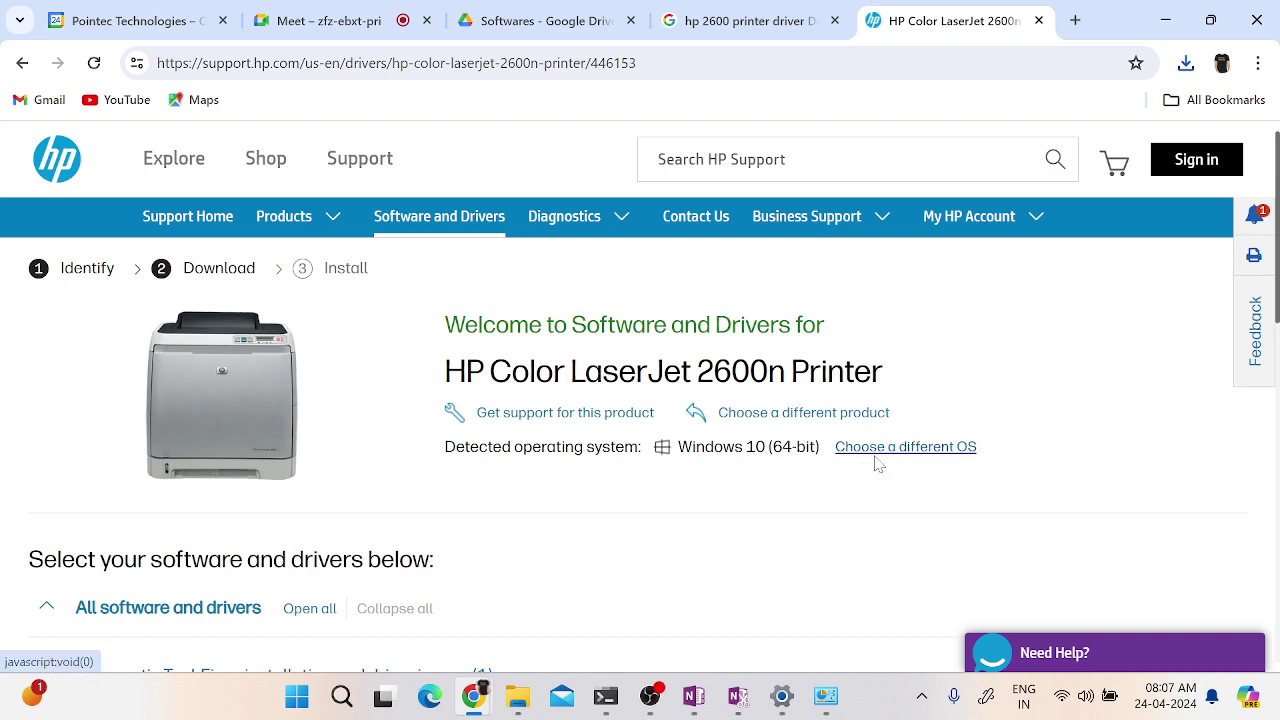
pyautogui.scroll(-7, 877, 463)
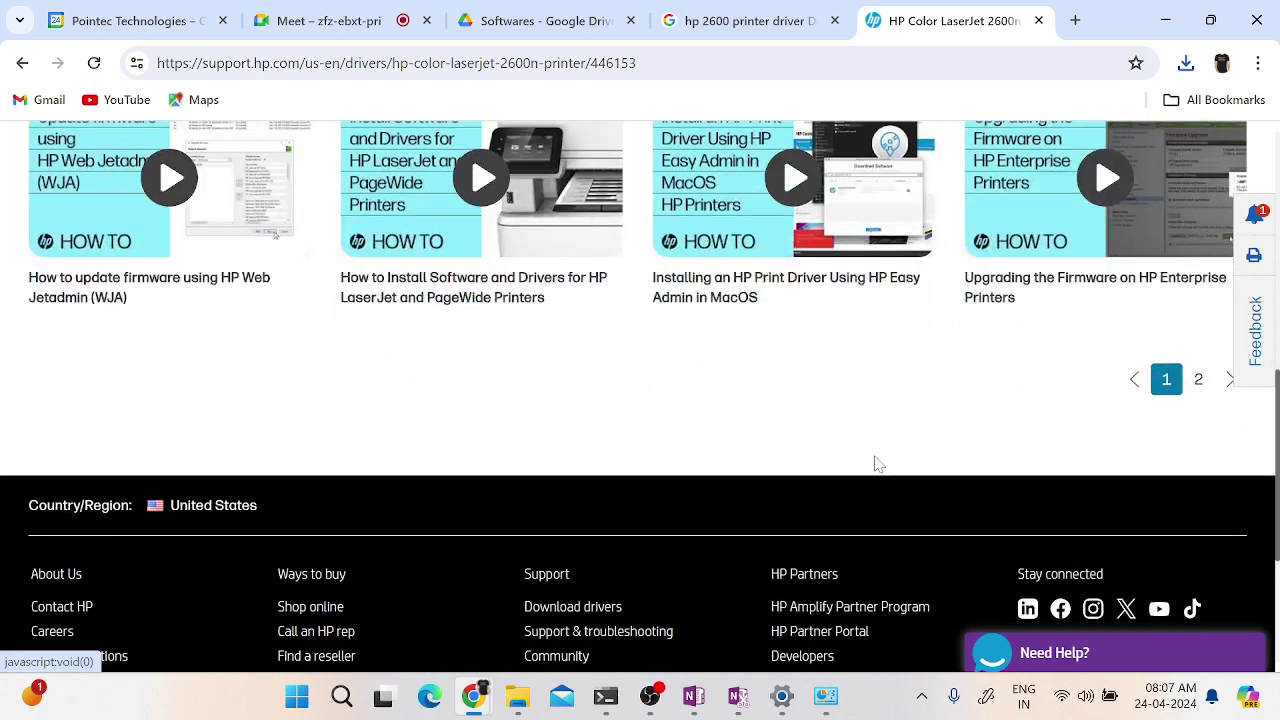
pyautogui.scroll(4, 877, 463)
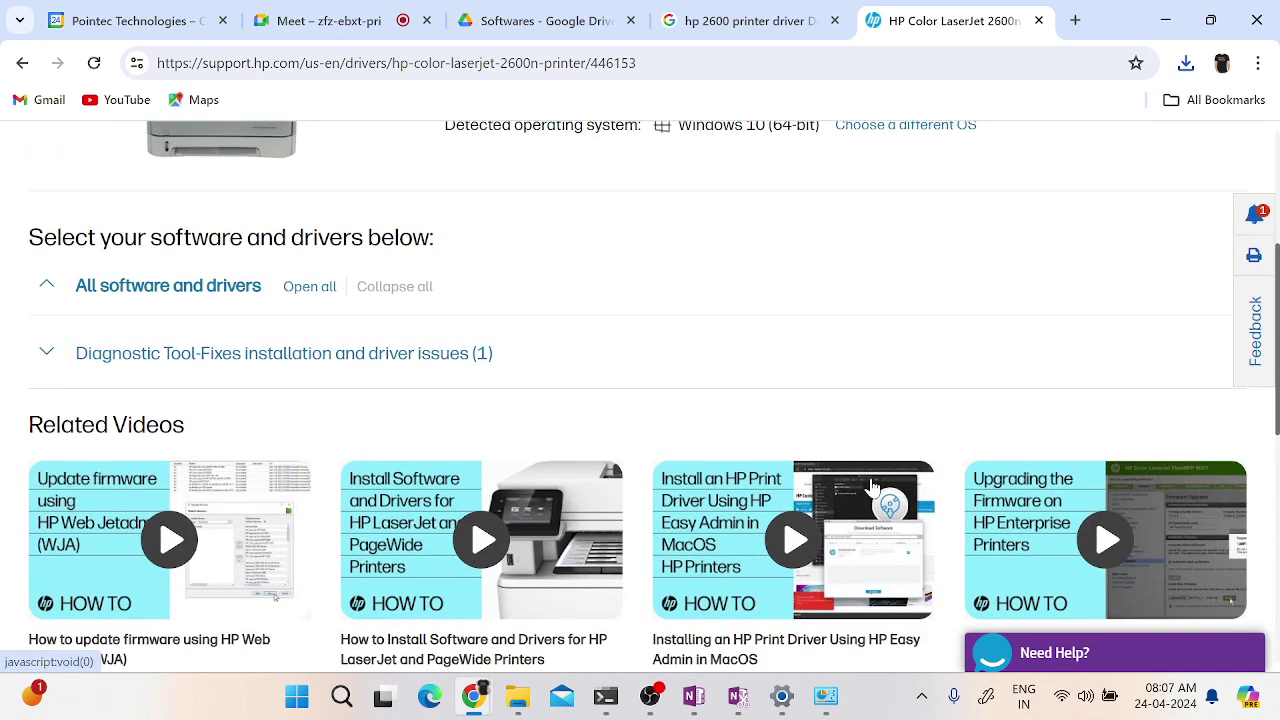
pyautogui.scroll(2, 872, 487)
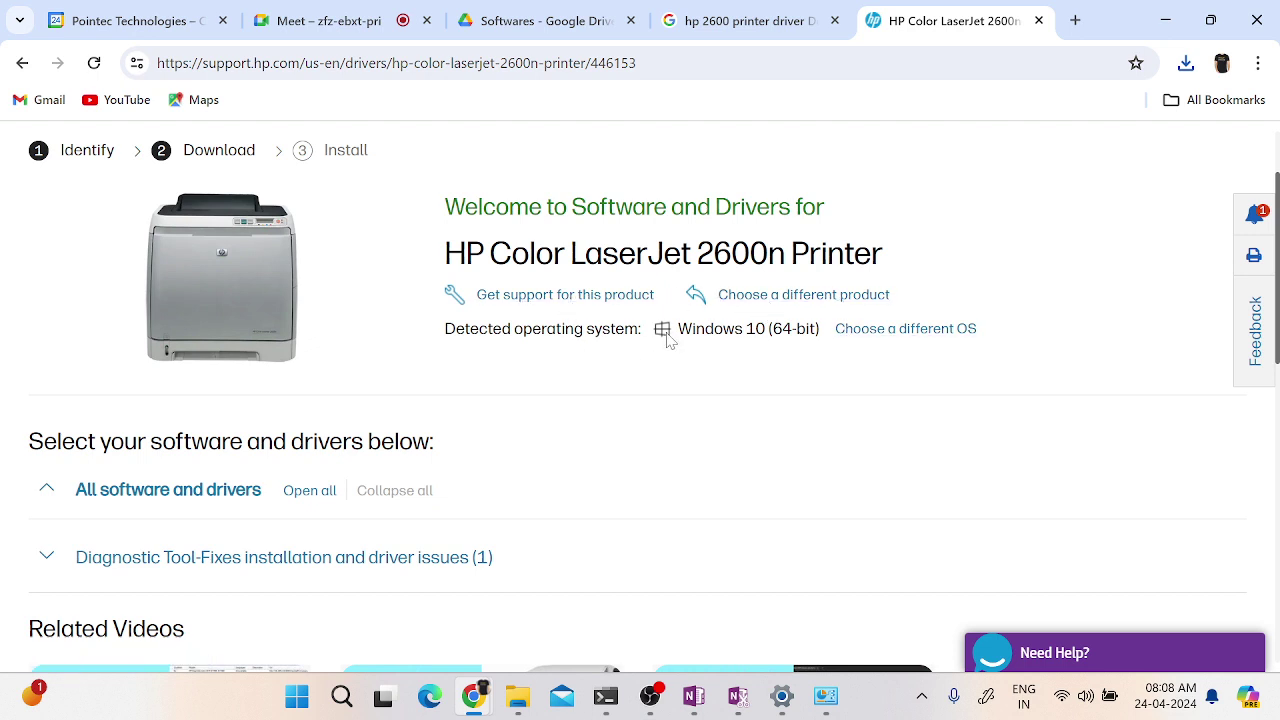
pyautogui.scroll(1, 870, 401)
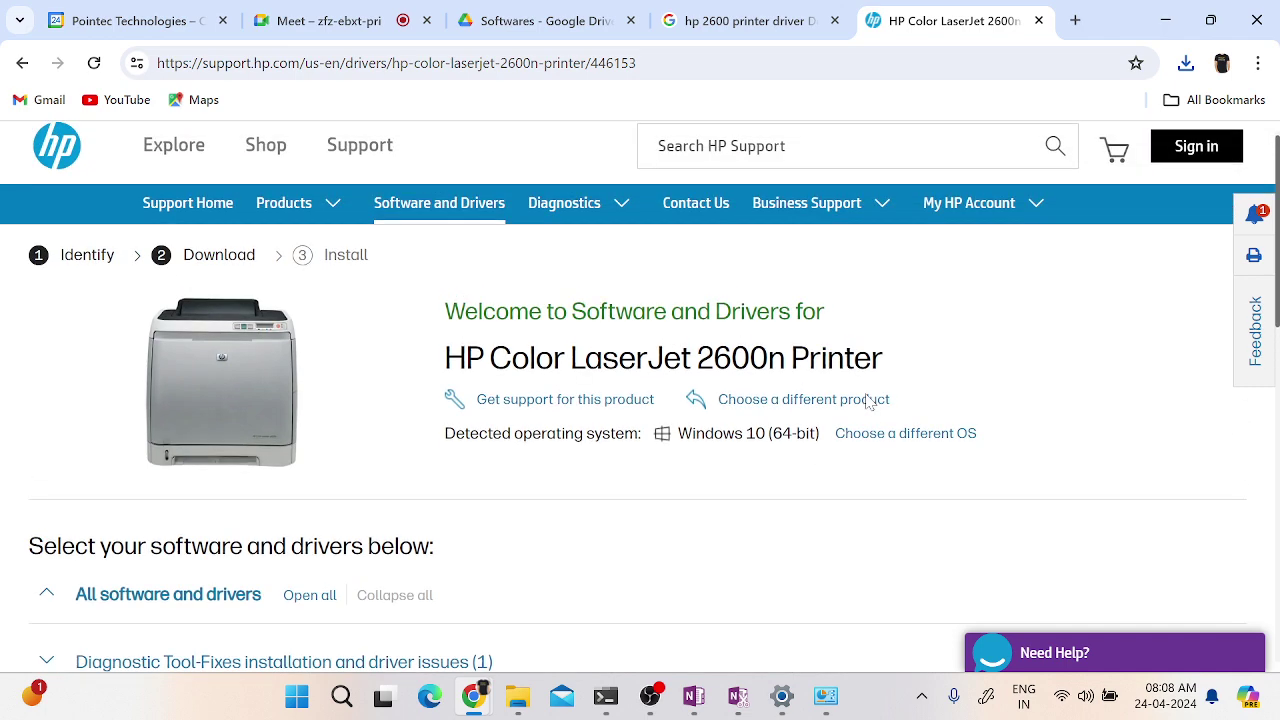
pyautogui.scroll(-2, 868, 402)
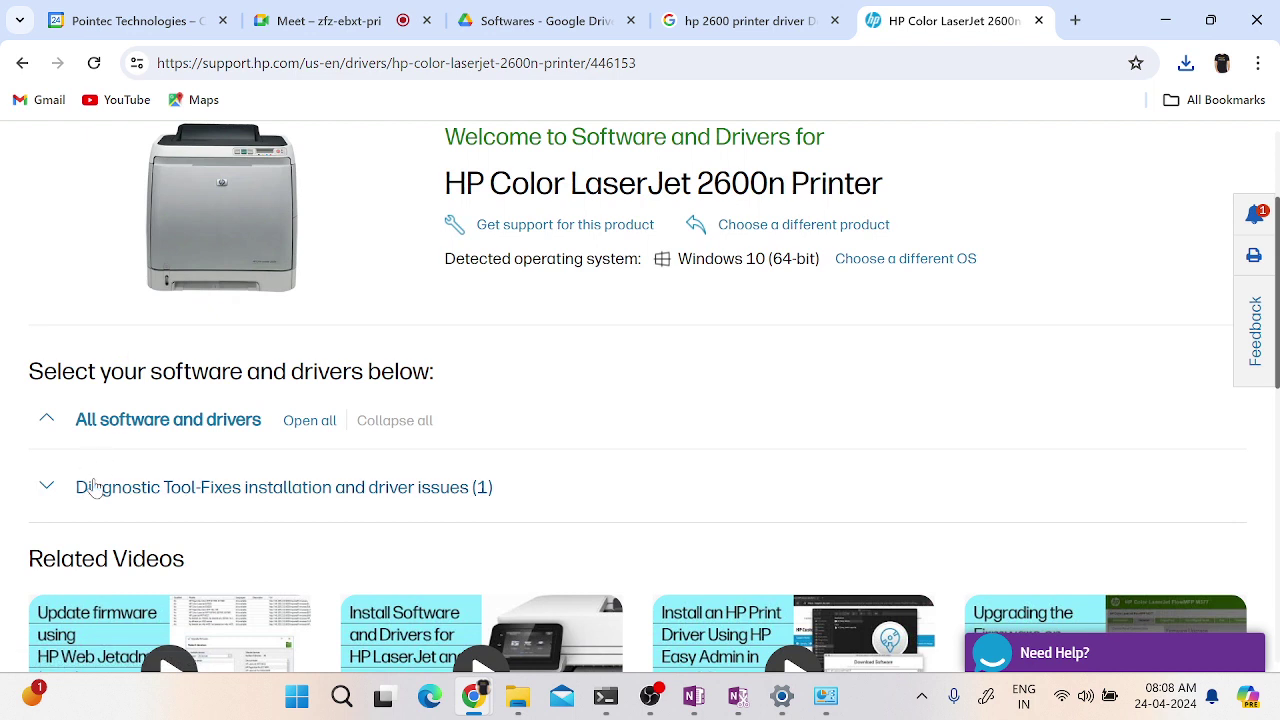
pyautogui.click(114, 421)
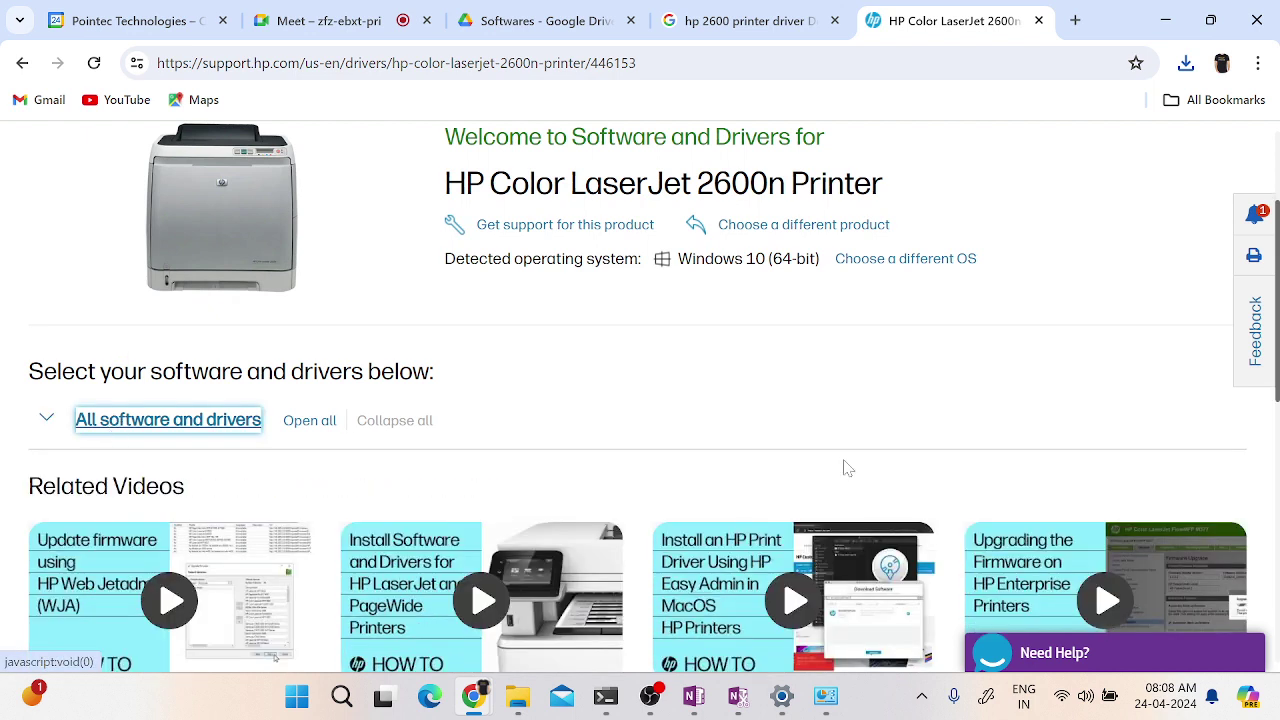
pyautogui.click(1186, 63)
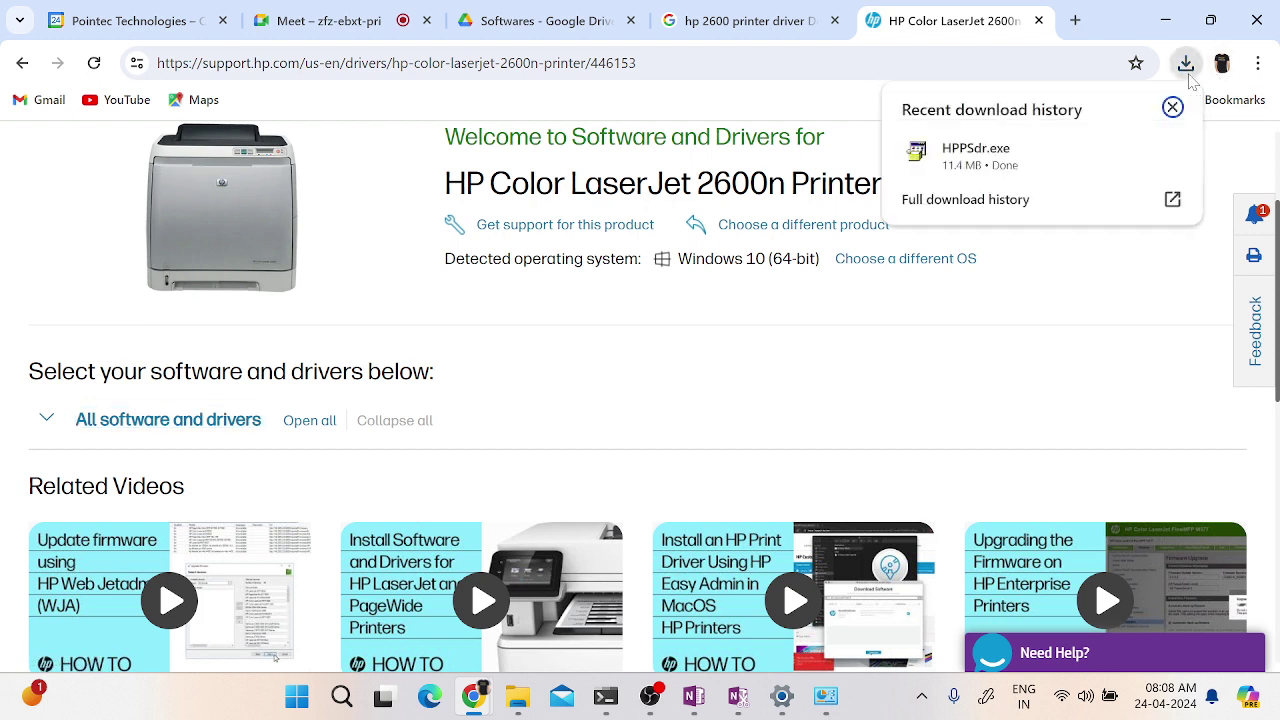
pyautogui.click(977, 160)
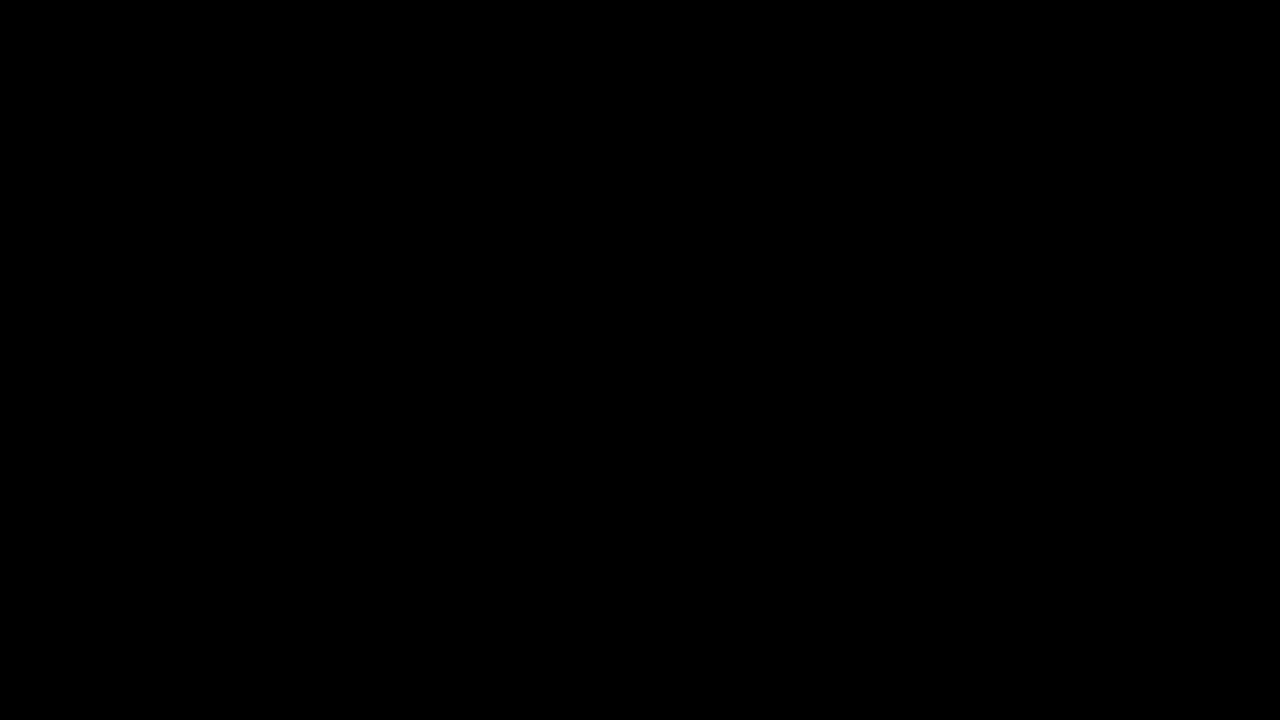
# - Open the survey's visit-reason dropdown, leave it unanswered, and close the HP feedback survey
pyautogui.click(720, 455)
pyautogui.scroll(-4, 826, 578)
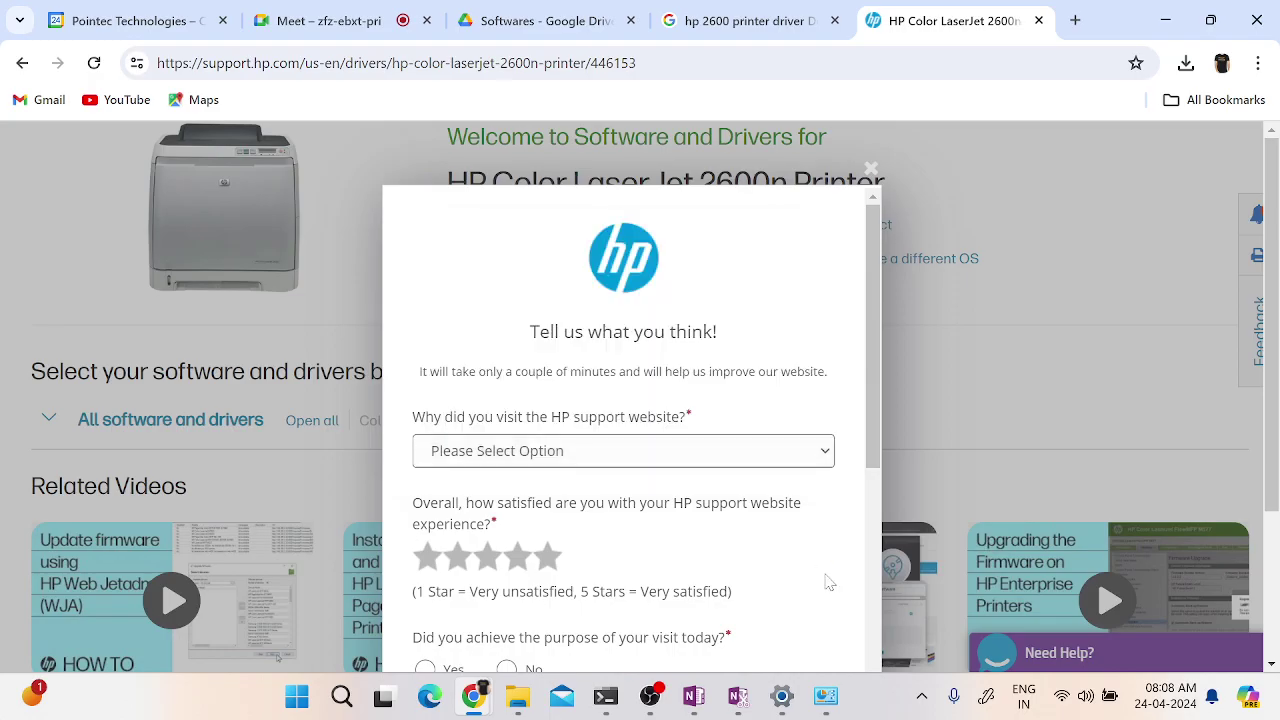
pyautogui.scroll(-3, 690, 604)
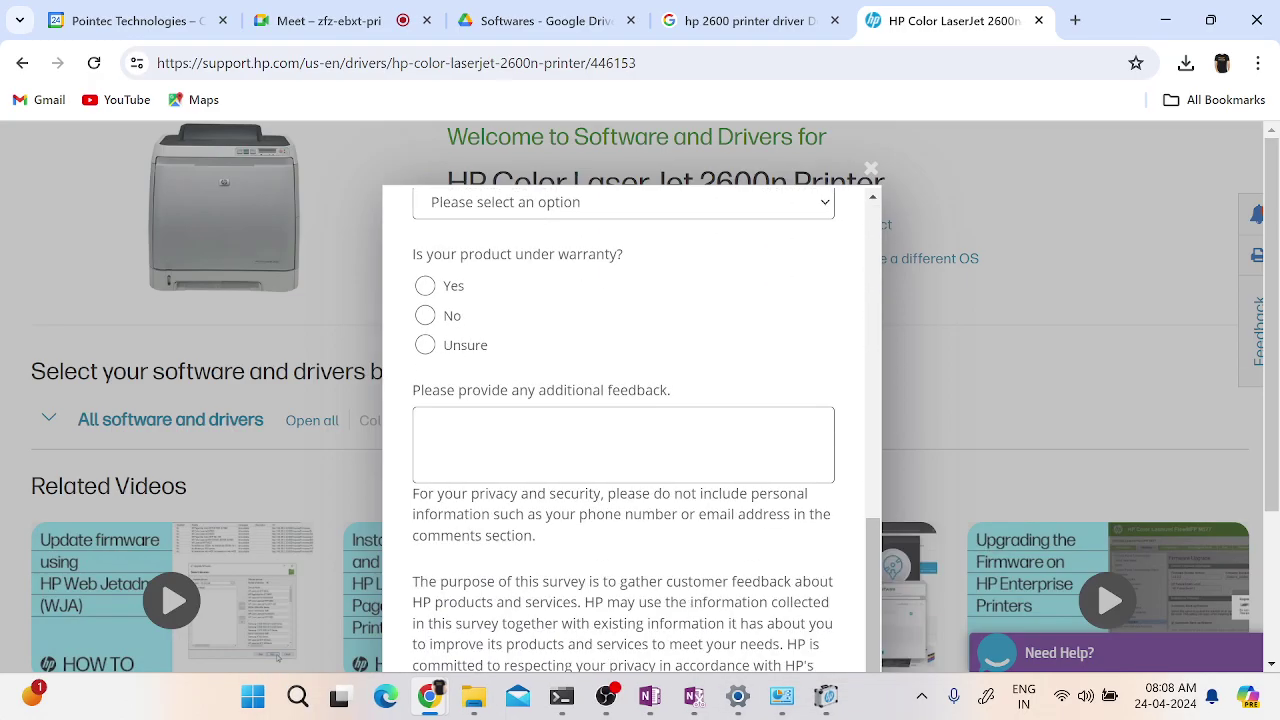
pyautogui.scroll(7, 690, 604)
pyautogui.click(765, 460)
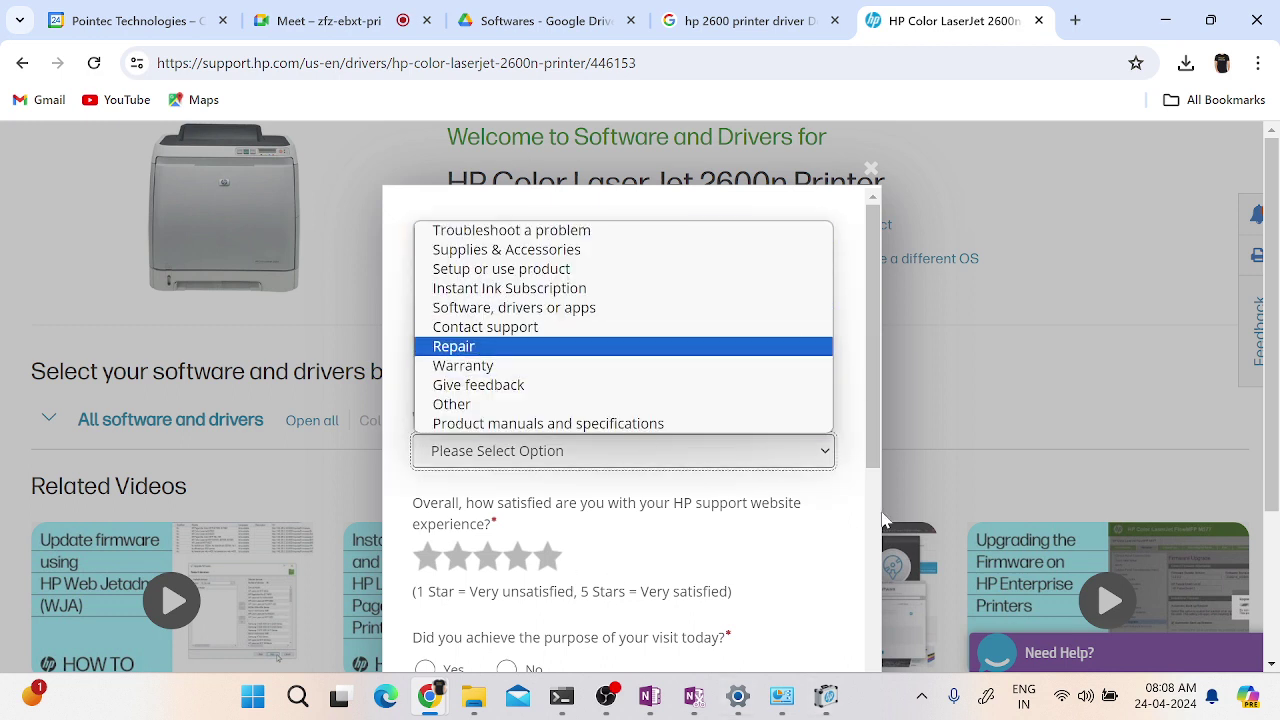
pyautogui.click(1035, 360)
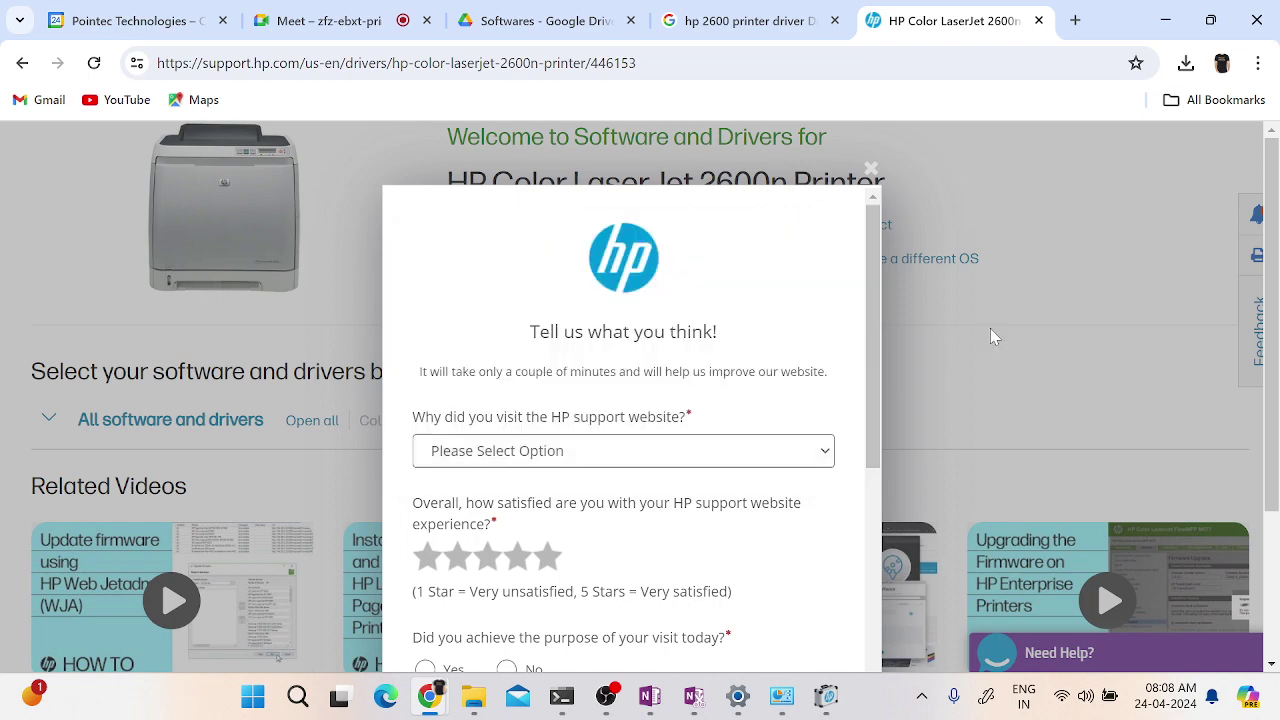
pyautogui.click(873, 176)
pyautogui.scroll(-3, 810, 445)
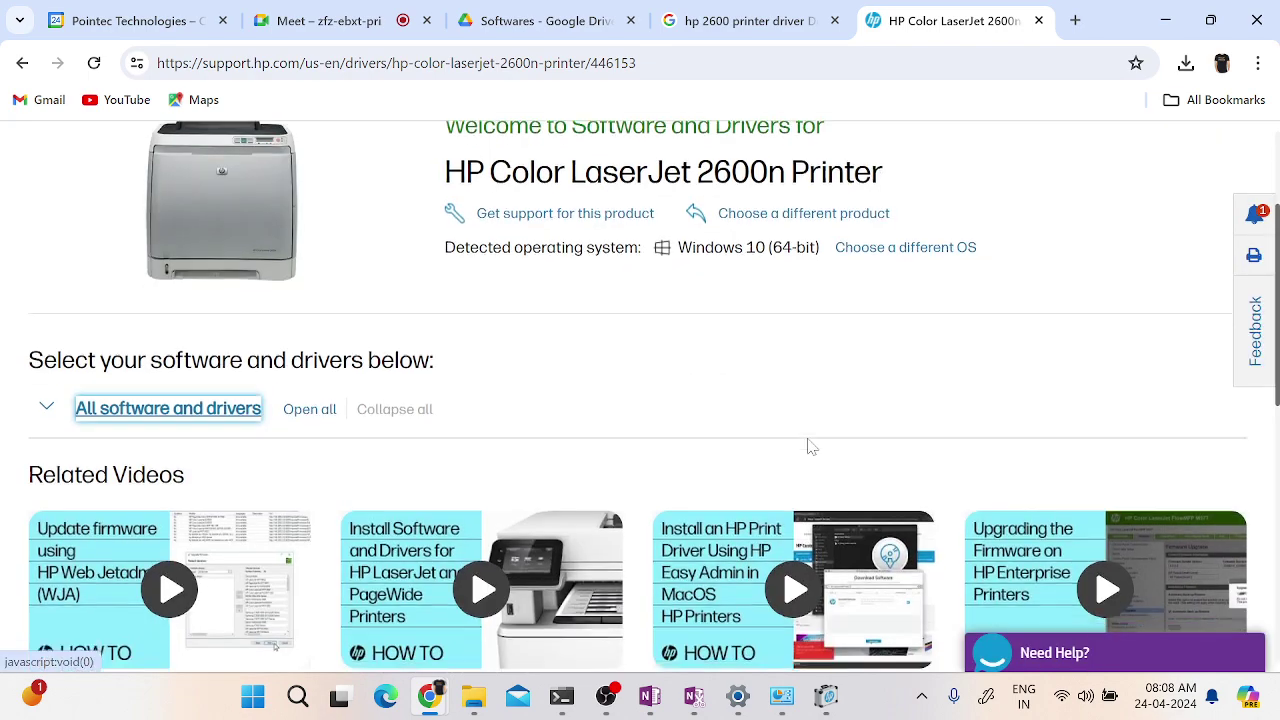
pyautogui.scroll(5, 810, 445)
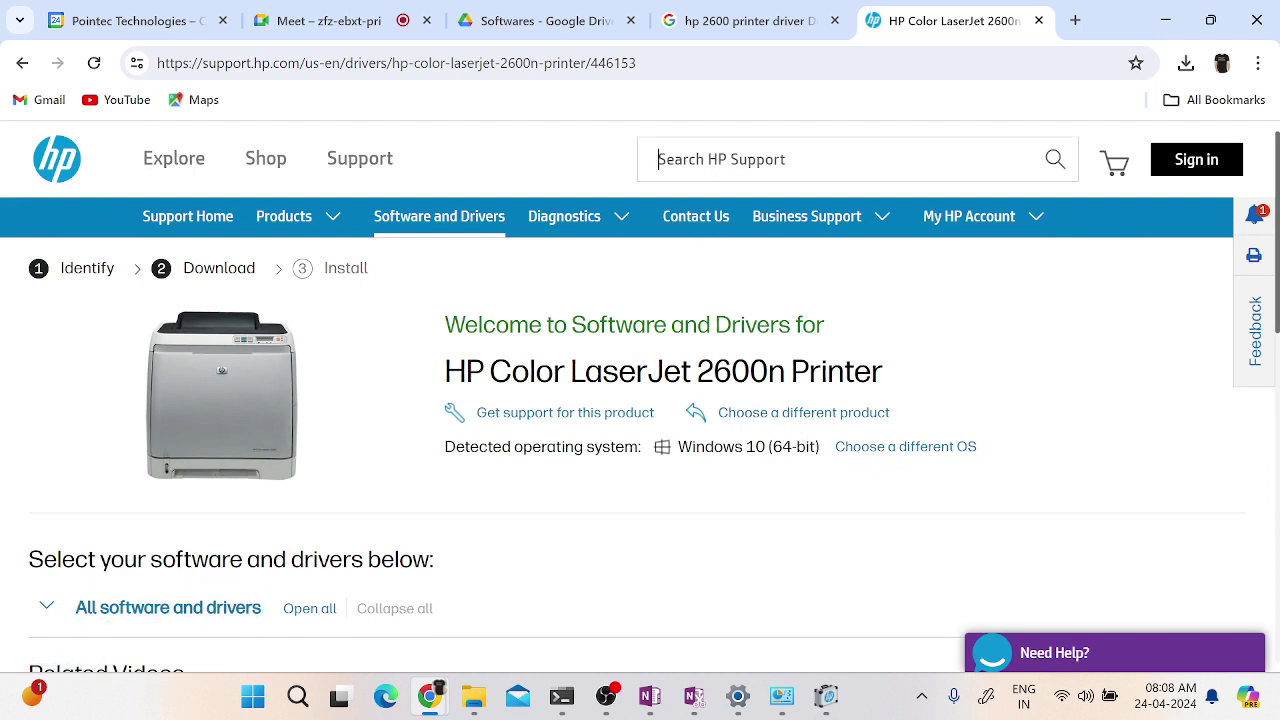
# - Search HP Support for 'HP P', open Software and Drivers, choose Printer, and scroll to popular printers
pyautogui.click(848, 159)
pyautogui.write('HP ')
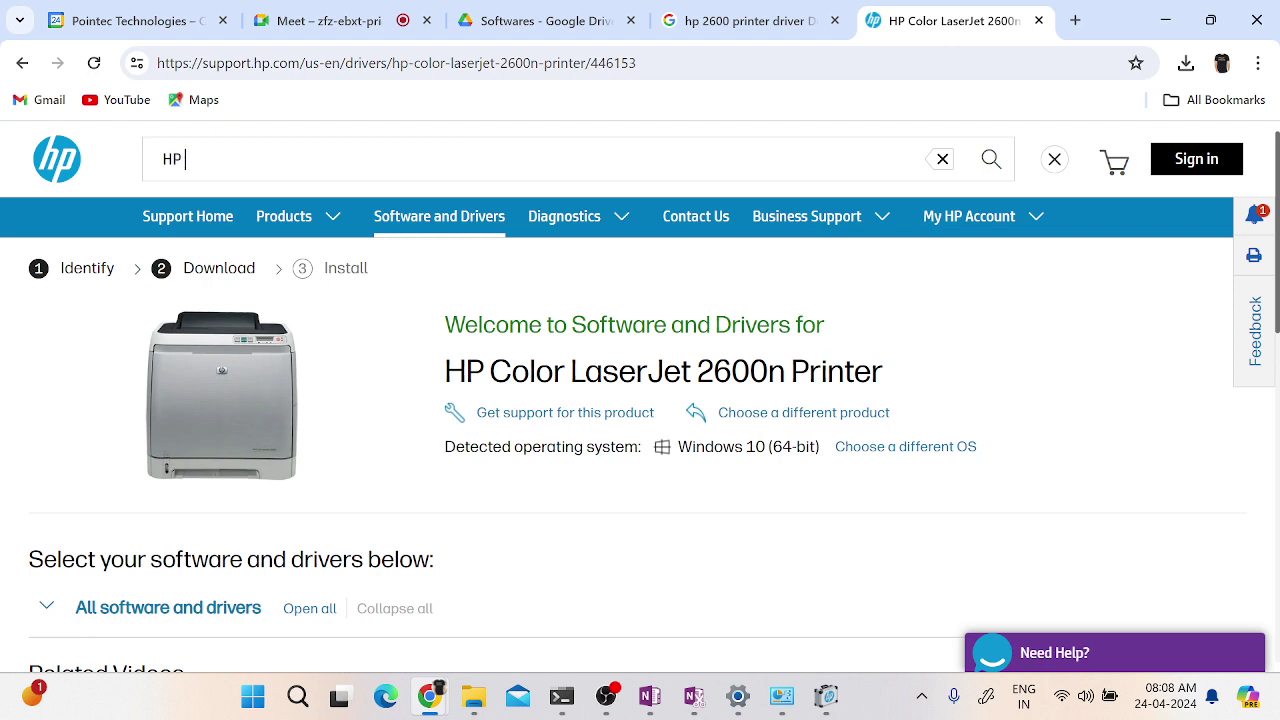
pyautogui.write('Prnter driver dowalod')
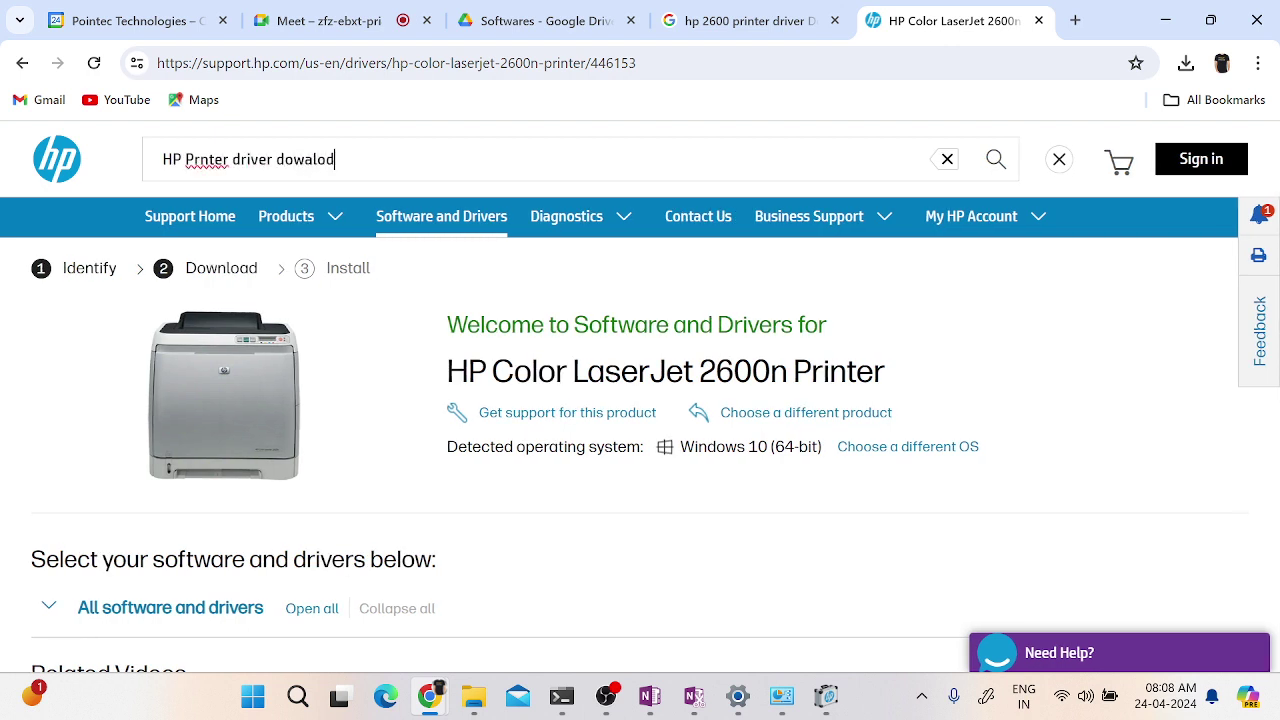
pyautogui.press('Return')
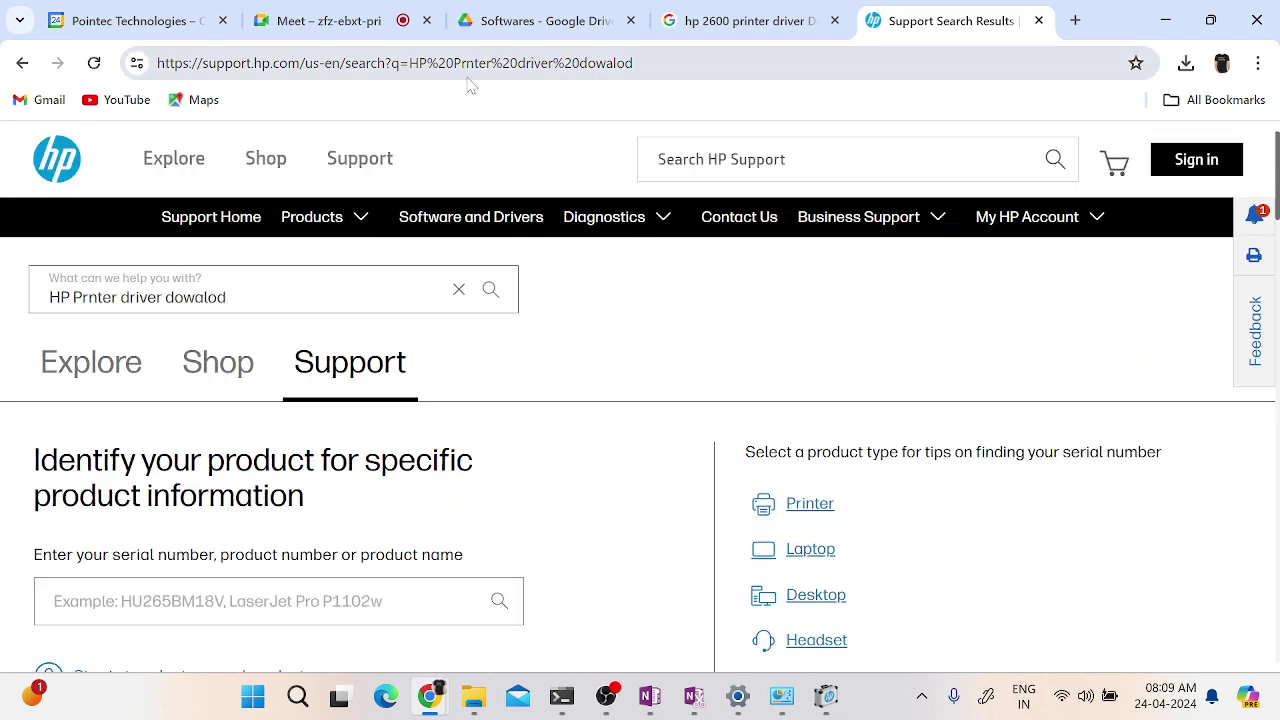
pyautogui.click(486, 230)
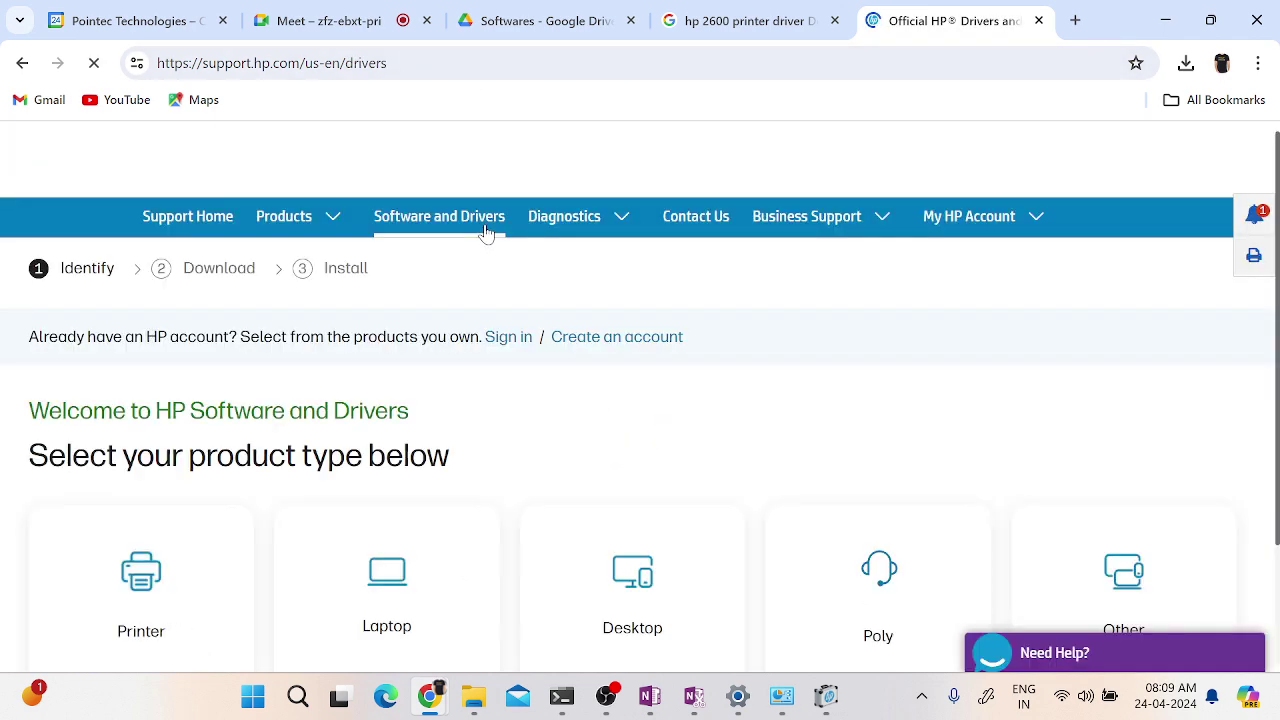
pyautogui.click(171, 597)
pyautogui.scroll(-3, 680, 441)
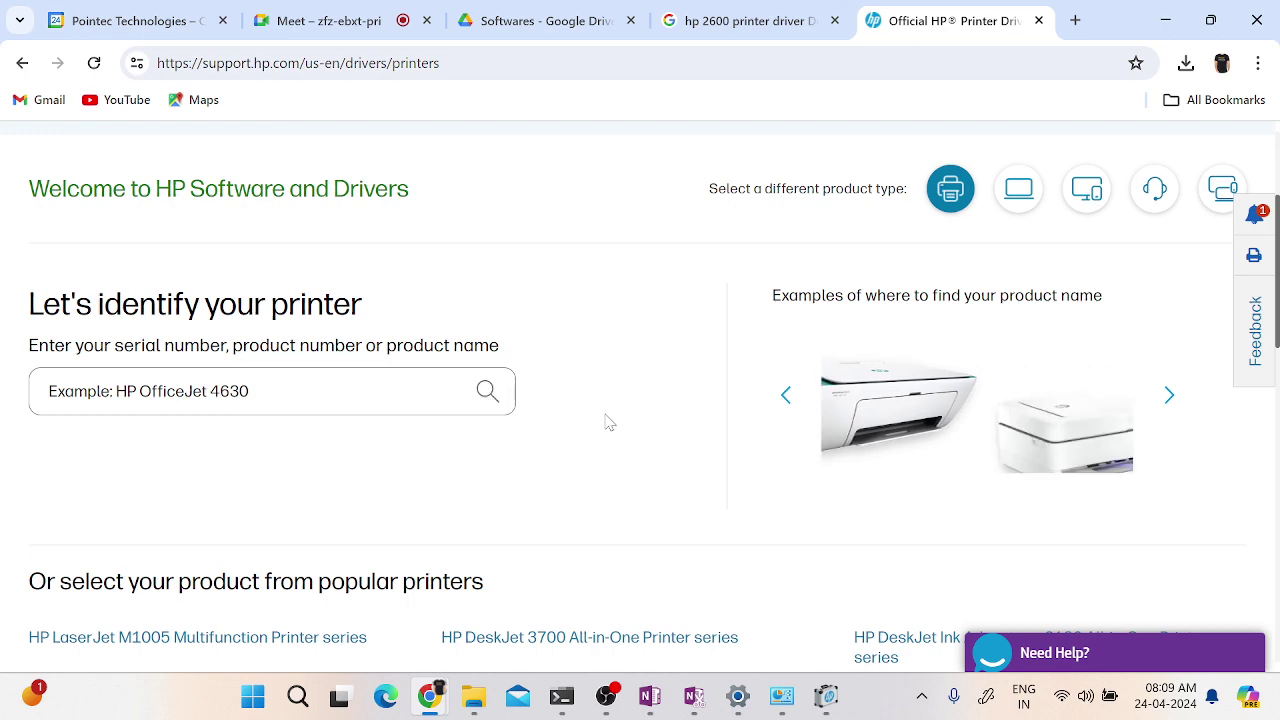
pyautogui.scroll(-5, 606, 420)
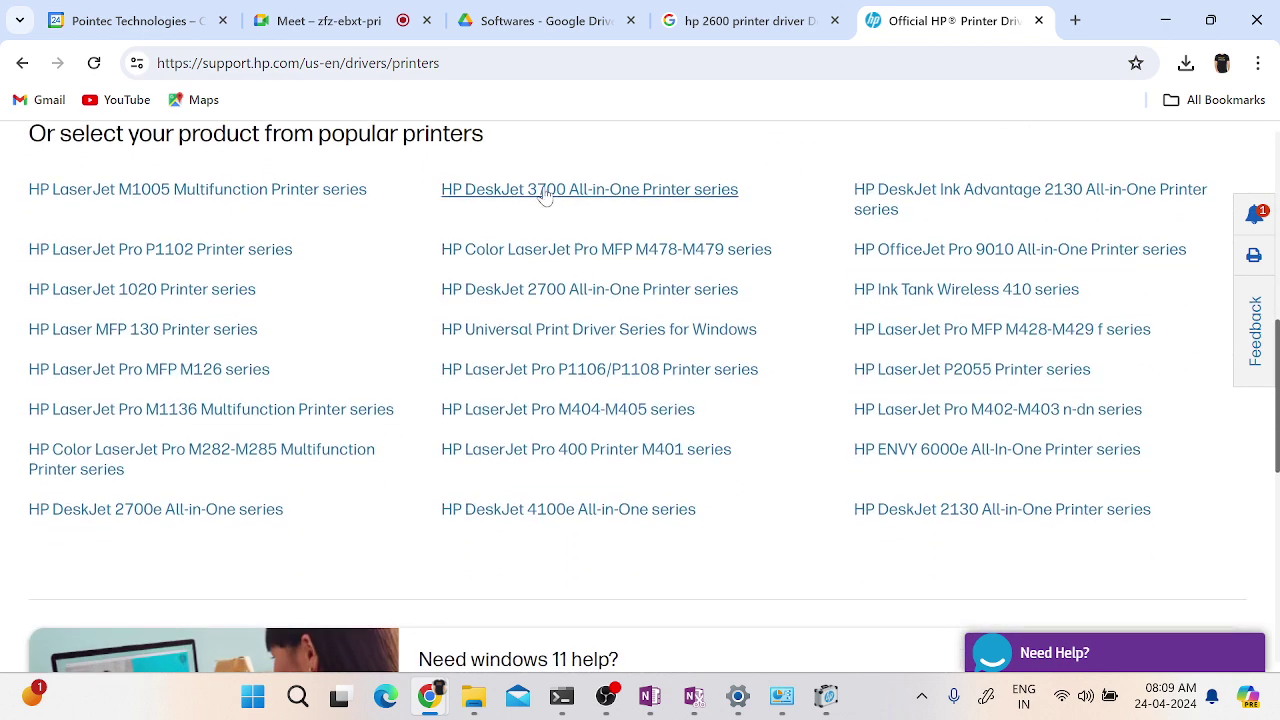
# - Open the HP DeskJet 3700 All-in-One drivers page and scroll to its software list
pyautogui.click(545, 193)
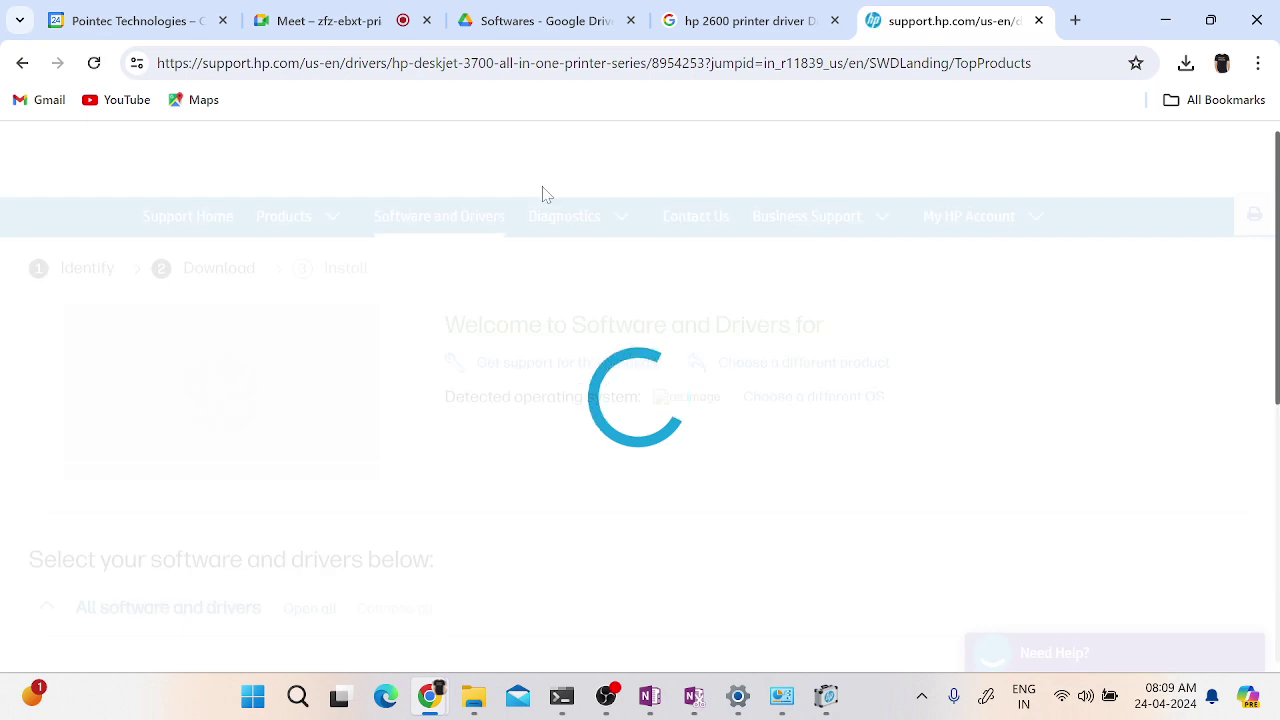
pyautogui.scroll(-7, 1007, 435)
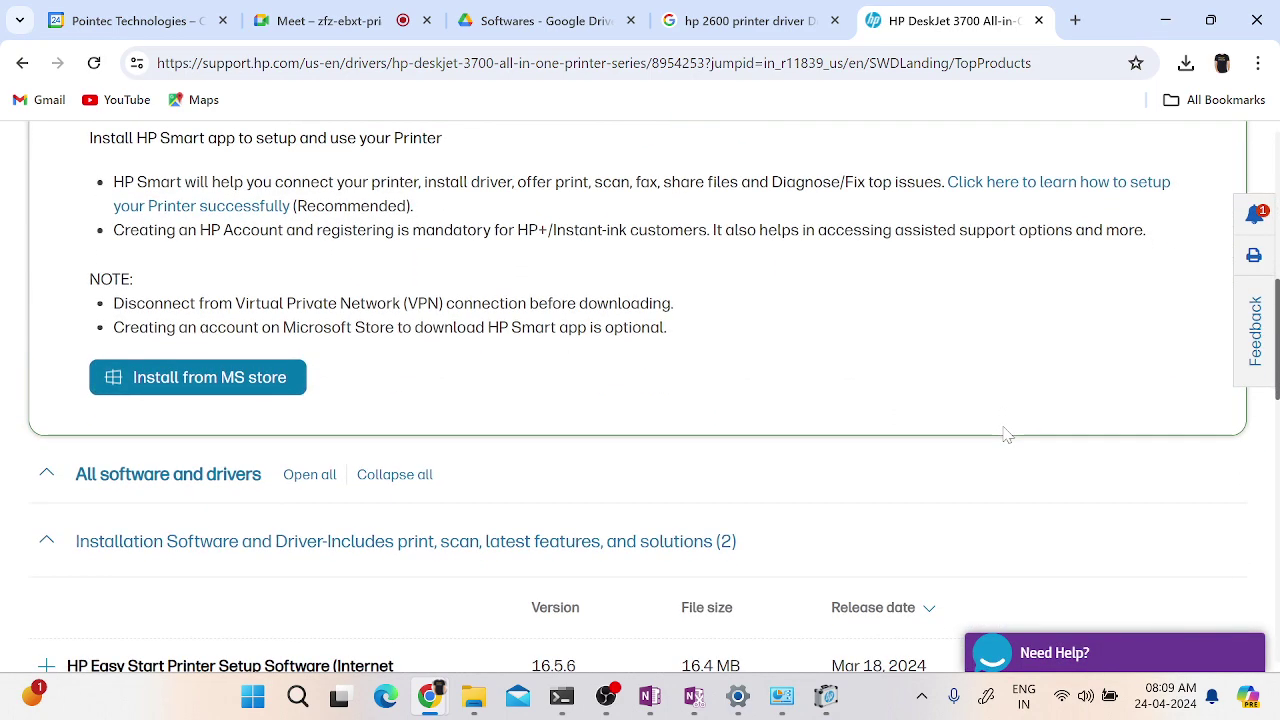
pyautogui.scroll(-2, 1007, 435)
pyautogui.scroll(-2, 1007, 435)
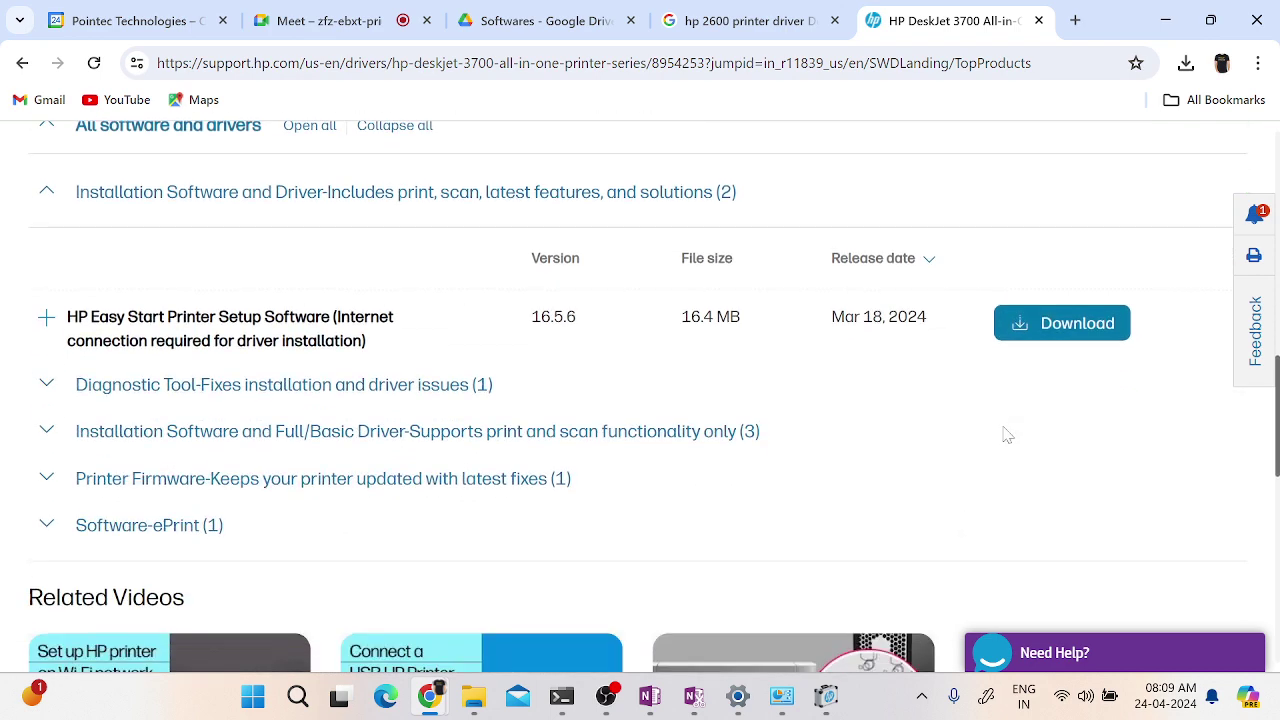
pyautogui.scroll(-1, 1007, 435)
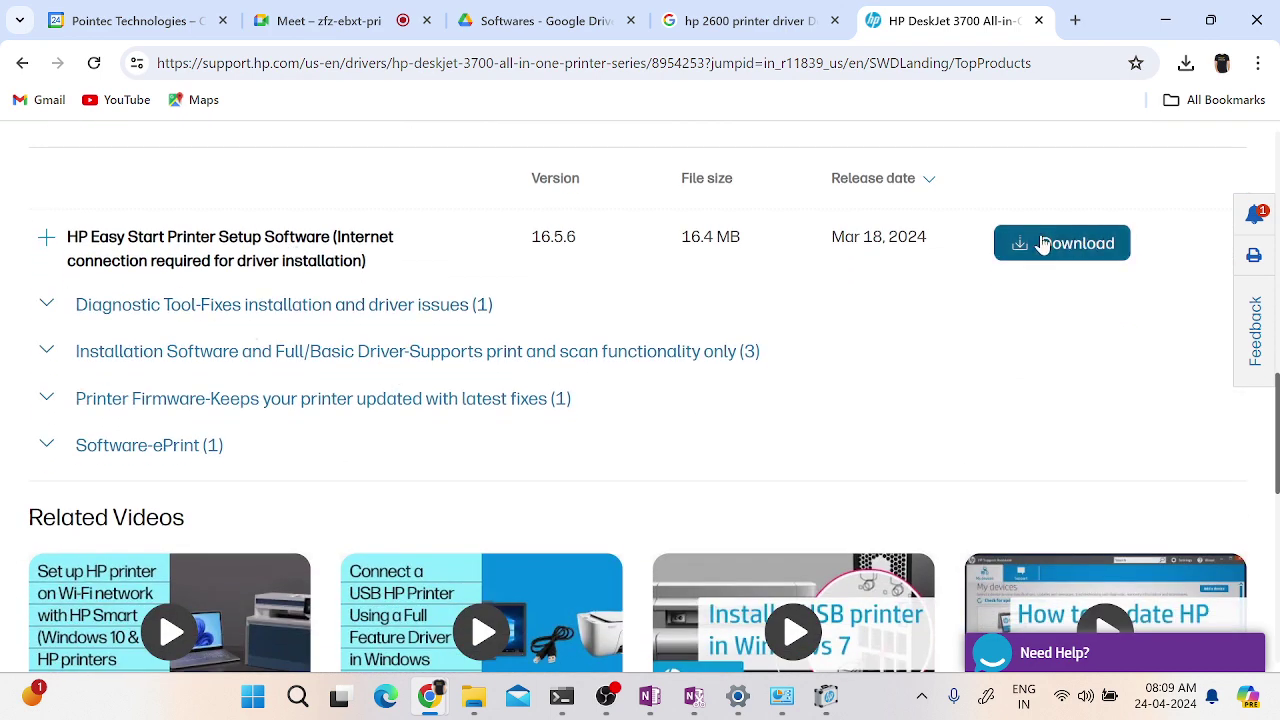
# - Download HP Easy Start and run HPEasyStart_16_5_6 (1).exe from Chrome's downloads
pyautogui.click(1057, 262)
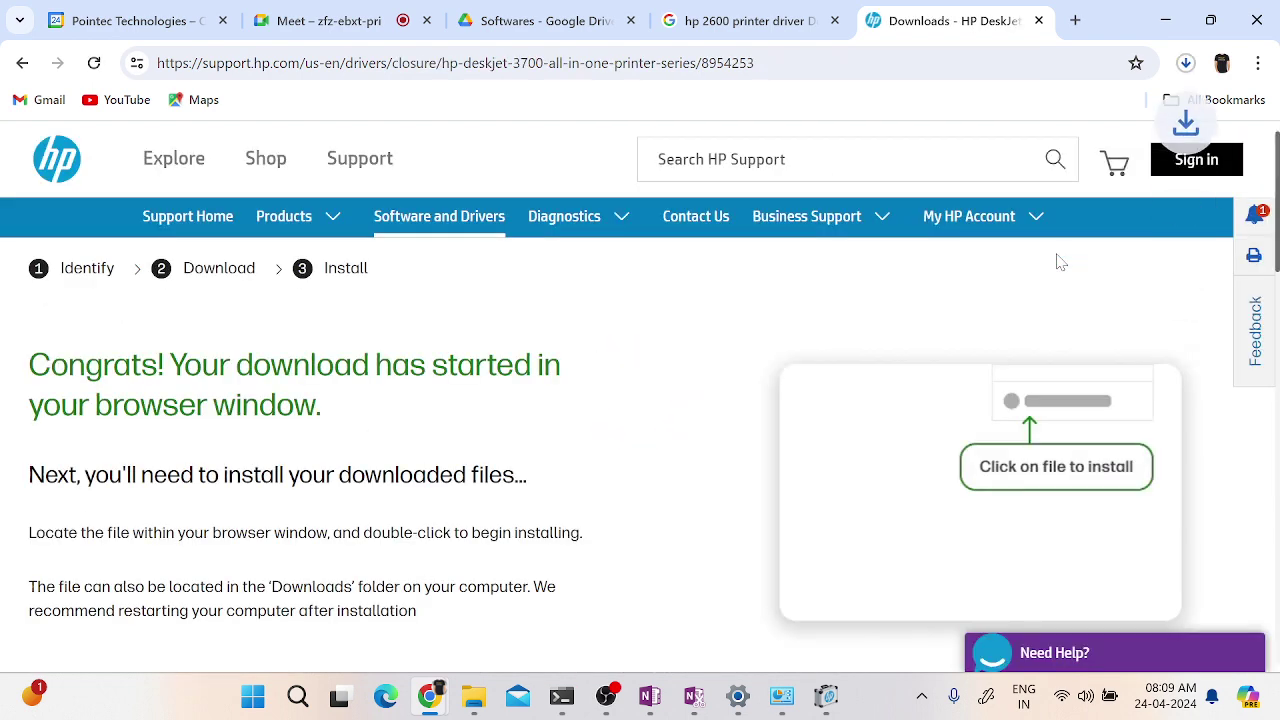
pyautogui.click(1186, 64)
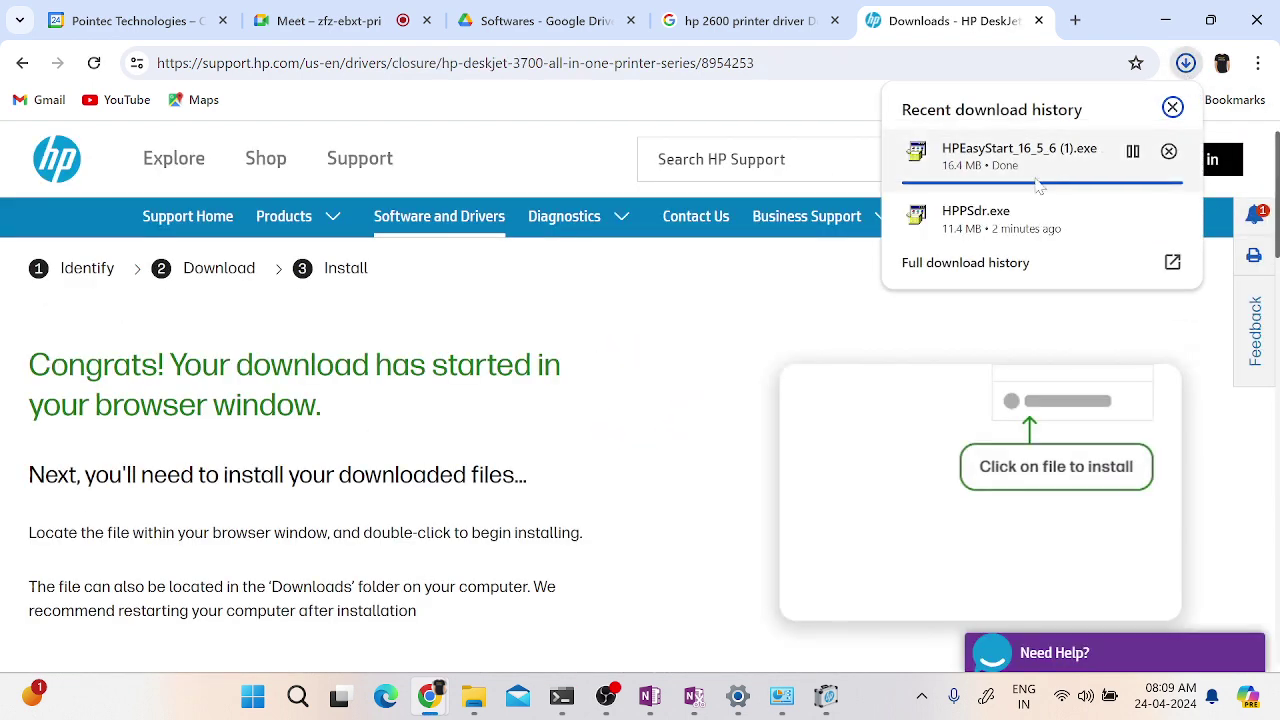
pyautogui.click(1000, 155)
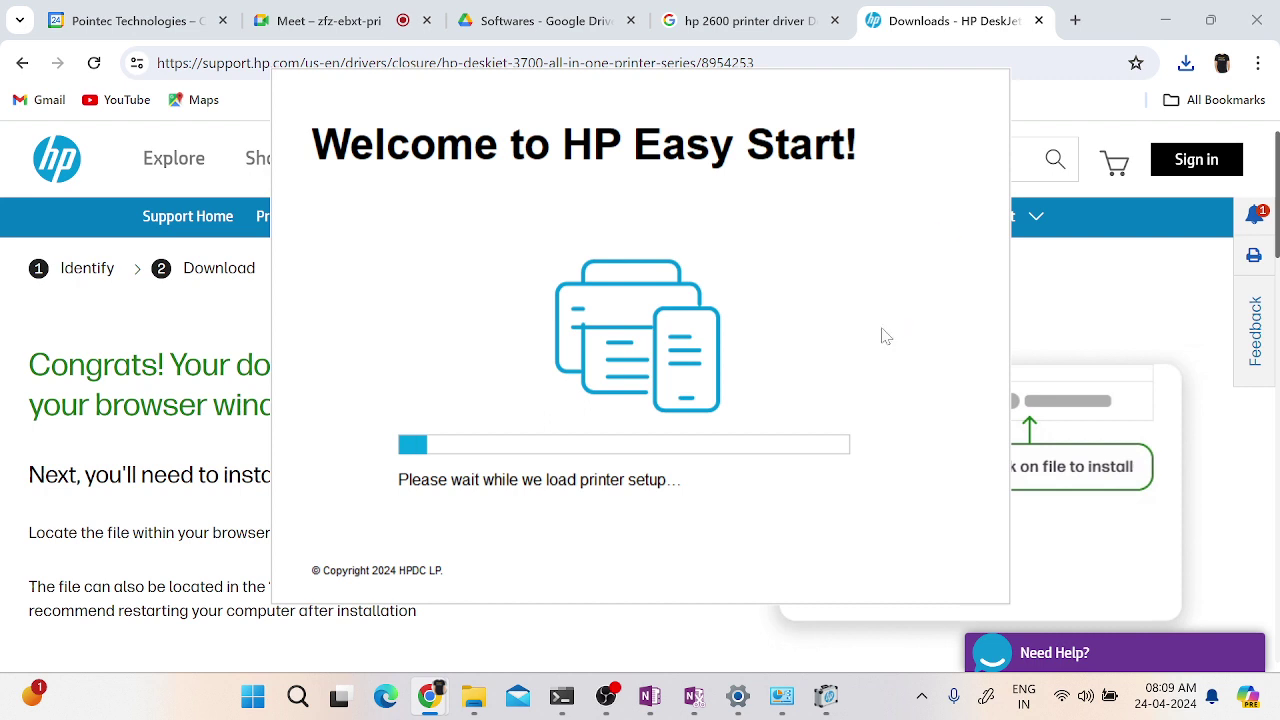
# - Minimize Chrome and dismiss the HP data collection notice
pyautogui.click(1167, 20)
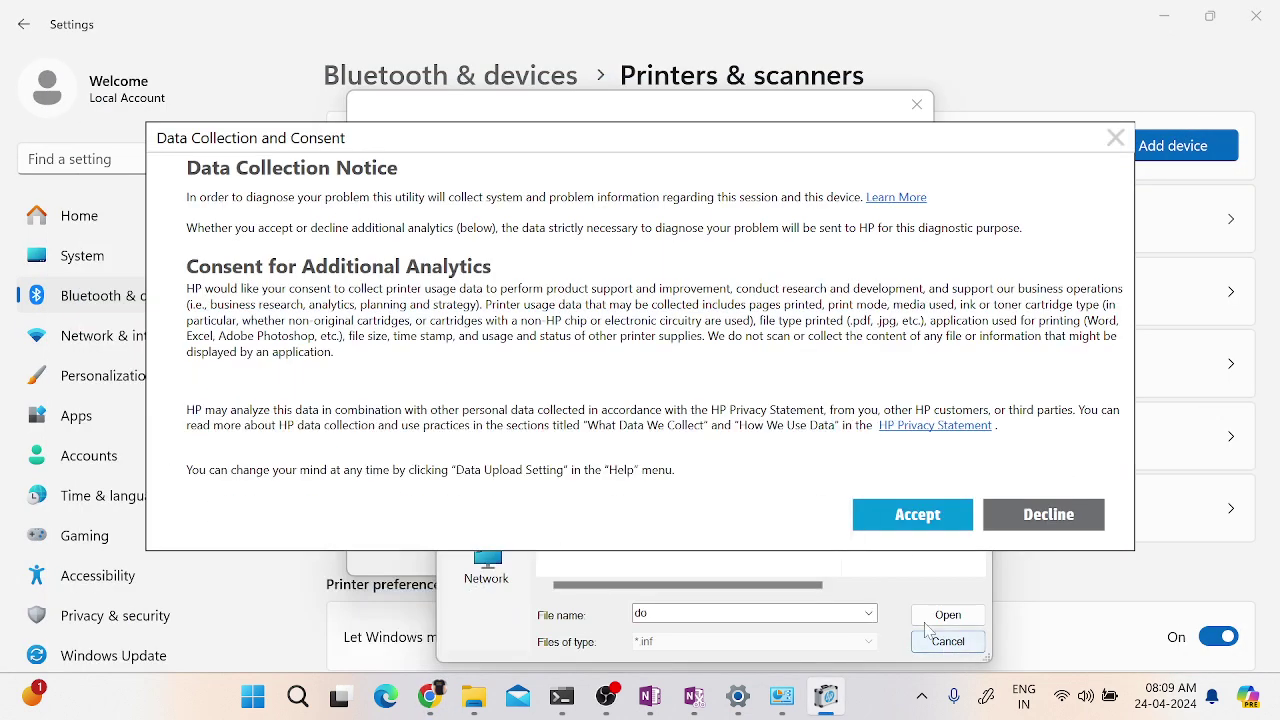
pyautogui.click(899, 526)
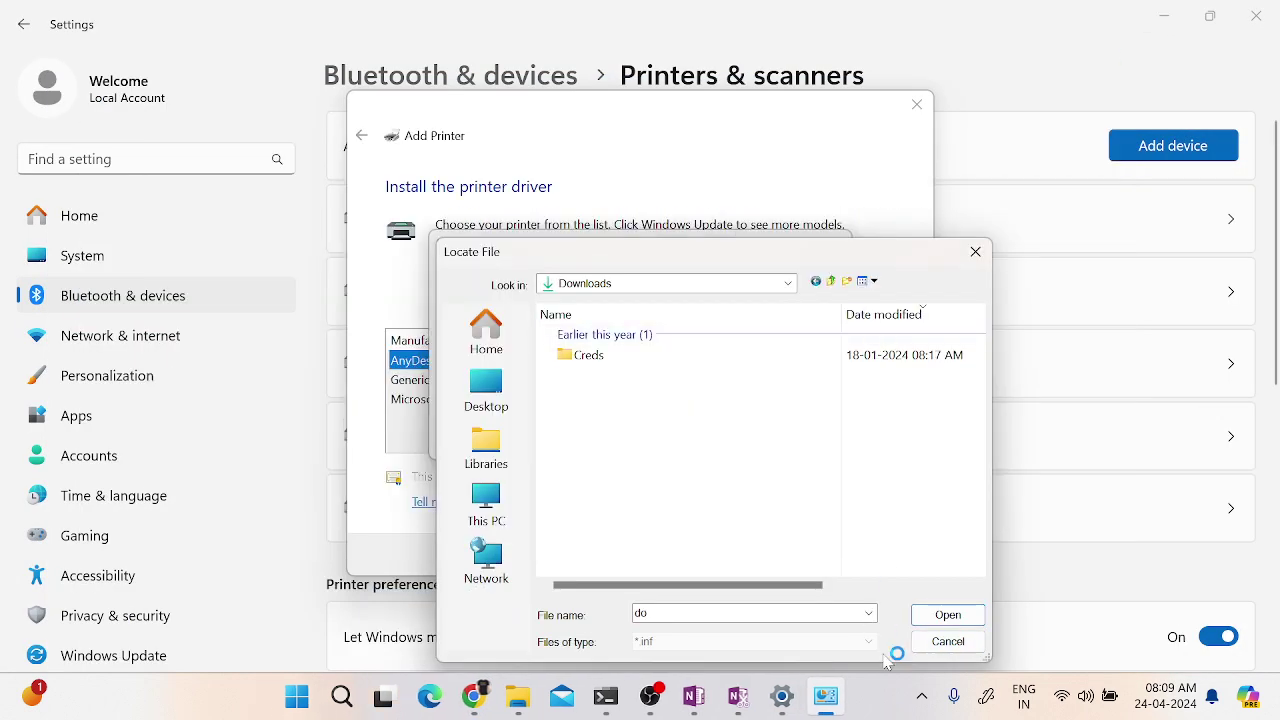
# - Cancel Locate File and Install From Disk, close Add Printer, and minimize Settings
pyautogui.click(947, 643)
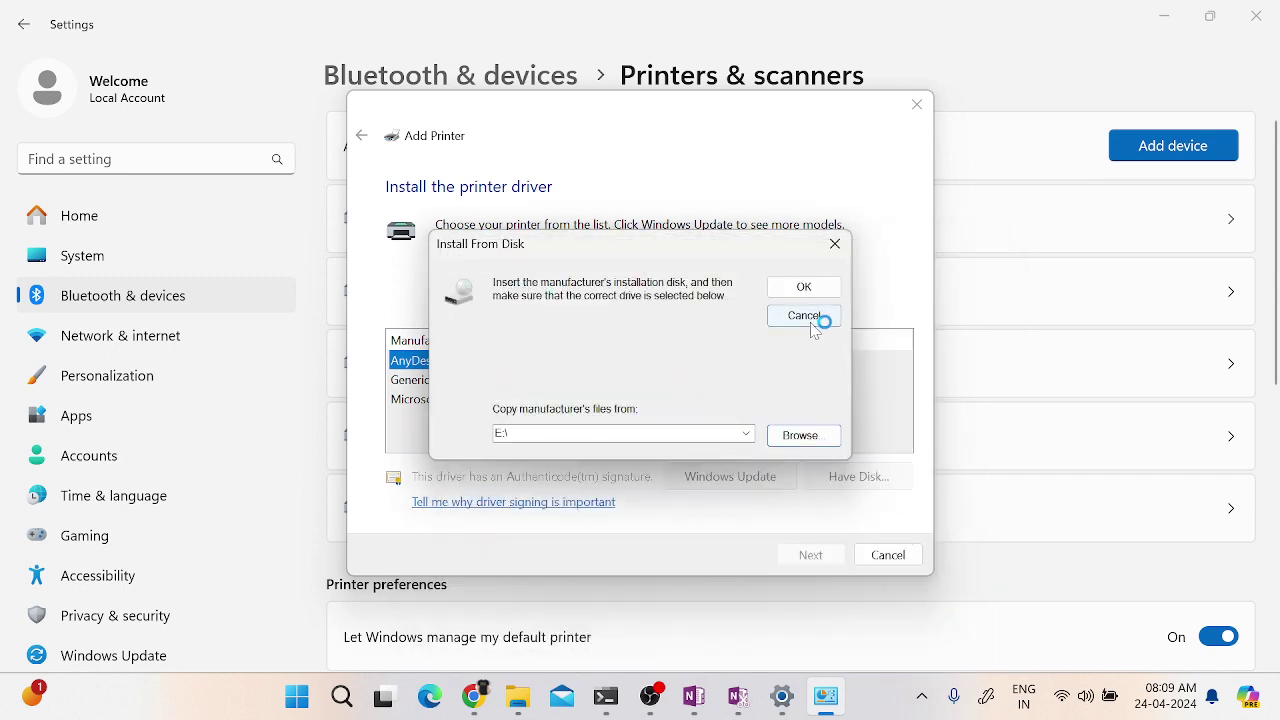
pyautogui.click(818, 317)
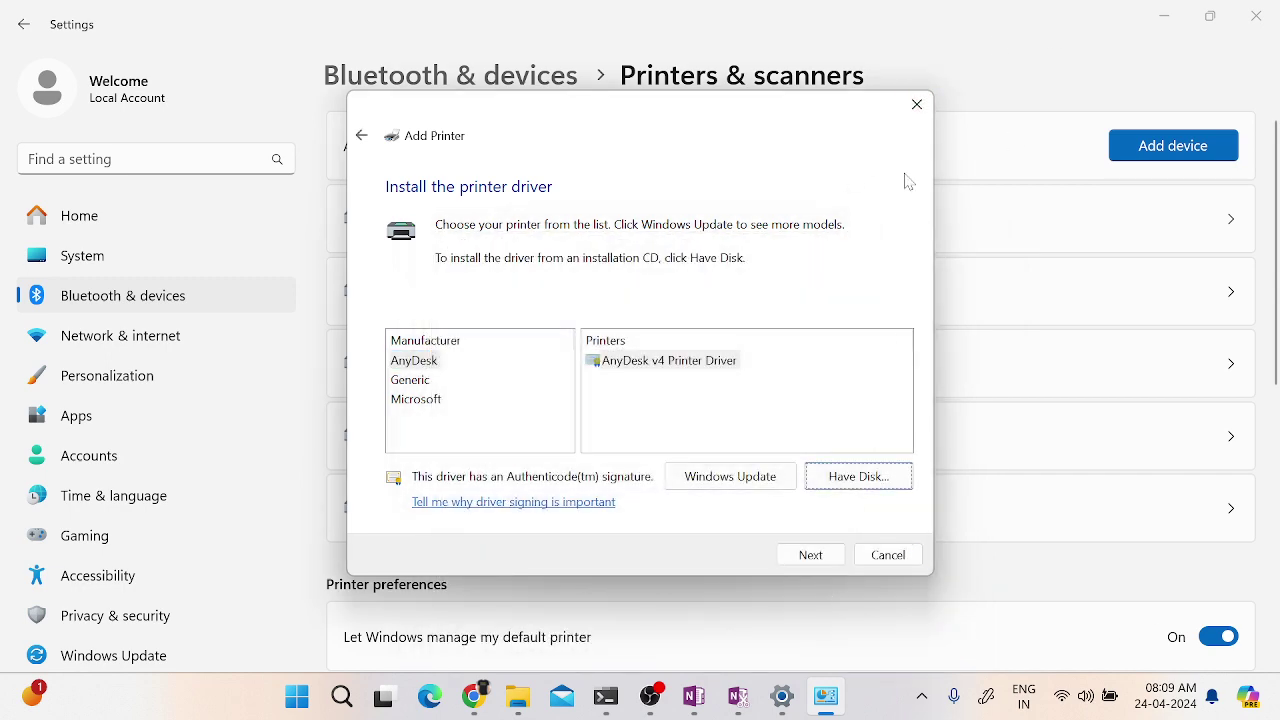
pyautogui.click(916, 104)
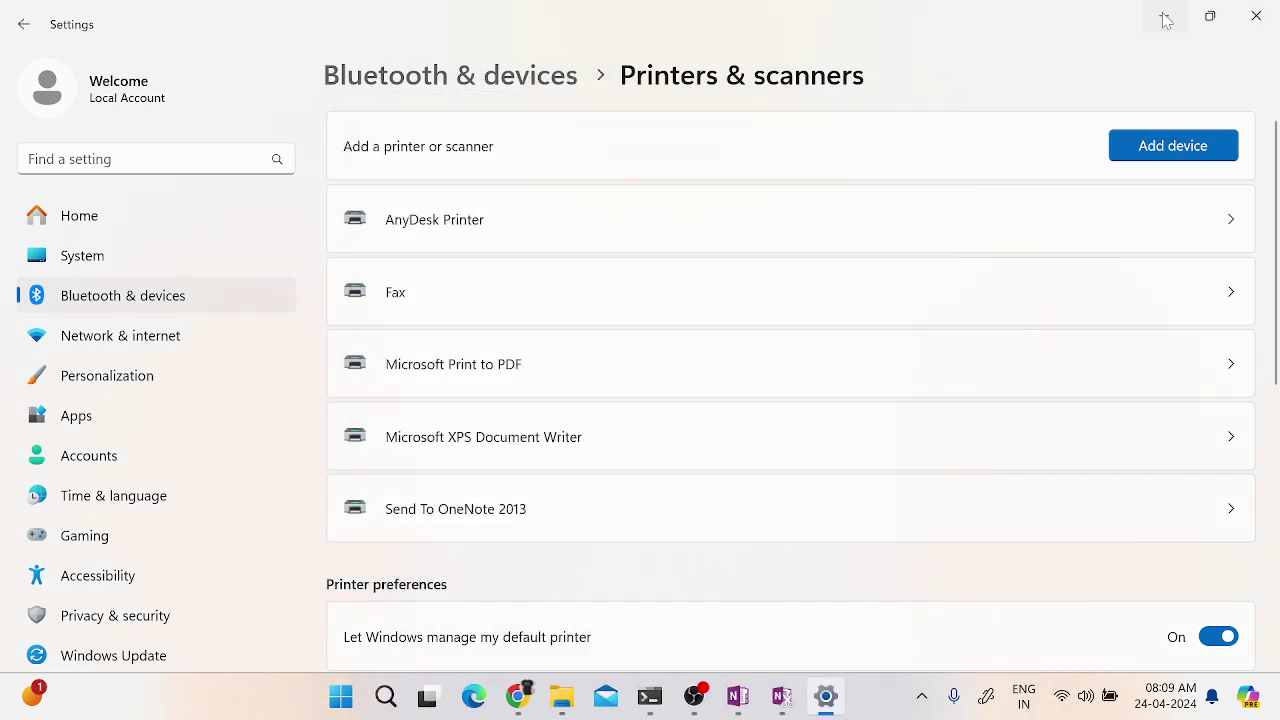
pyautogui.click(1164, 16)
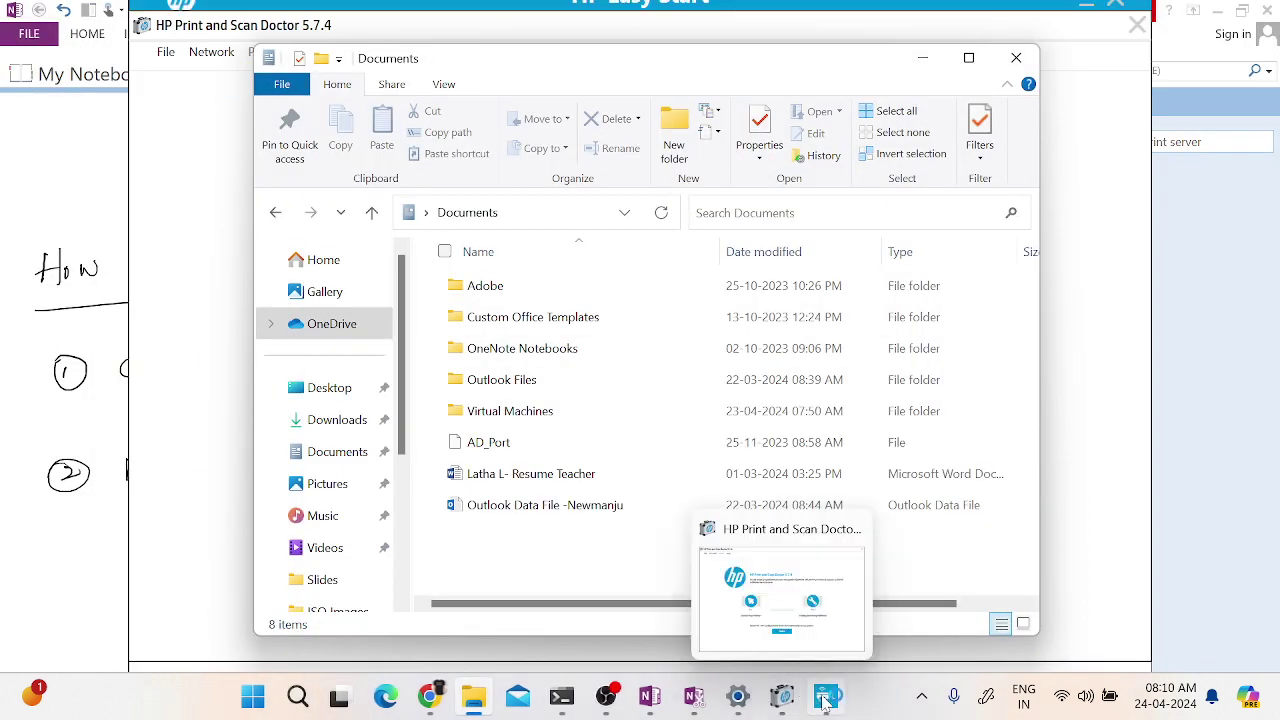
# - In HP Easy Start, accept all data options and continue past the Wi-Fi/Ethernet checklist
pyautogui.click(825, 700)
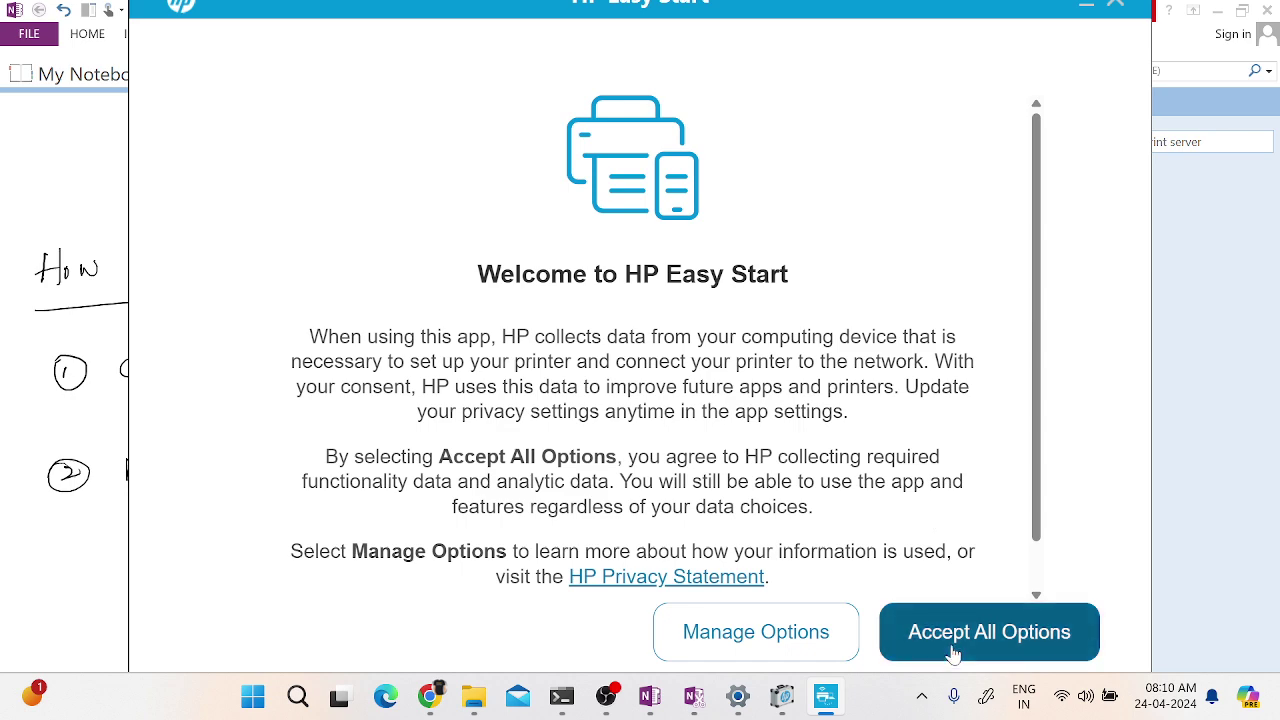
pyautogui.click(950, 652)
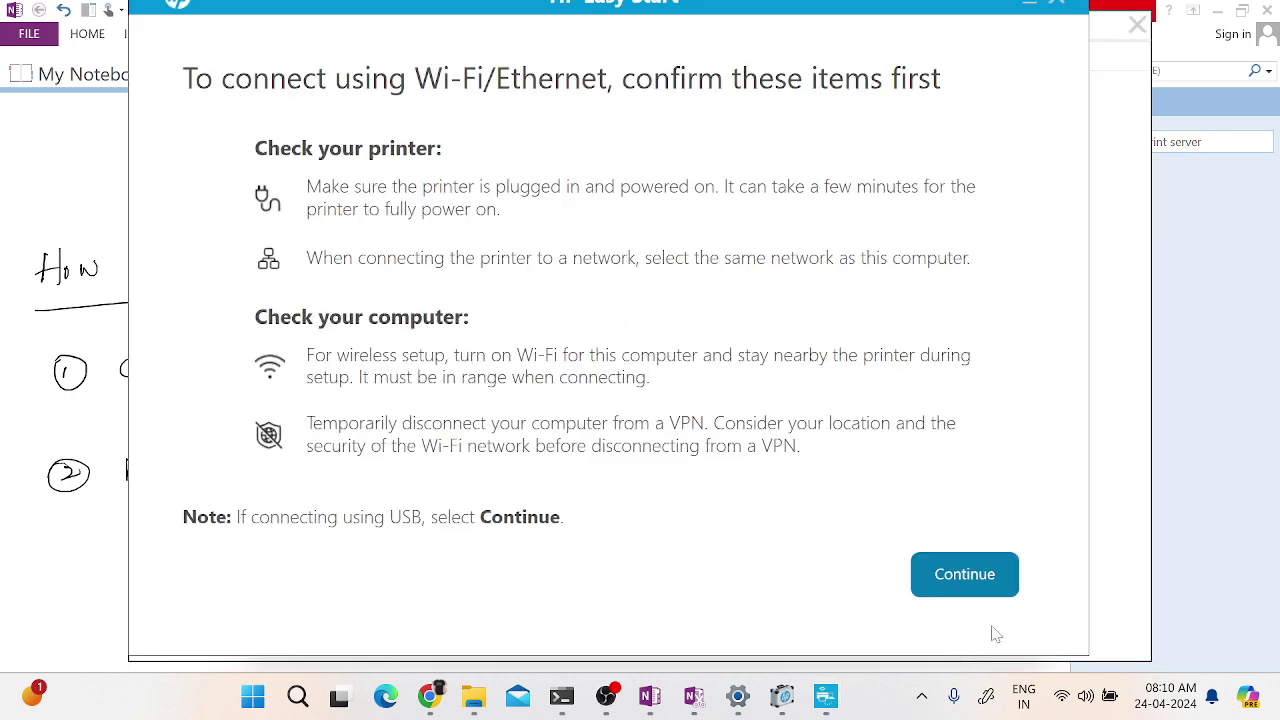
pyautogui.click(964, 588)
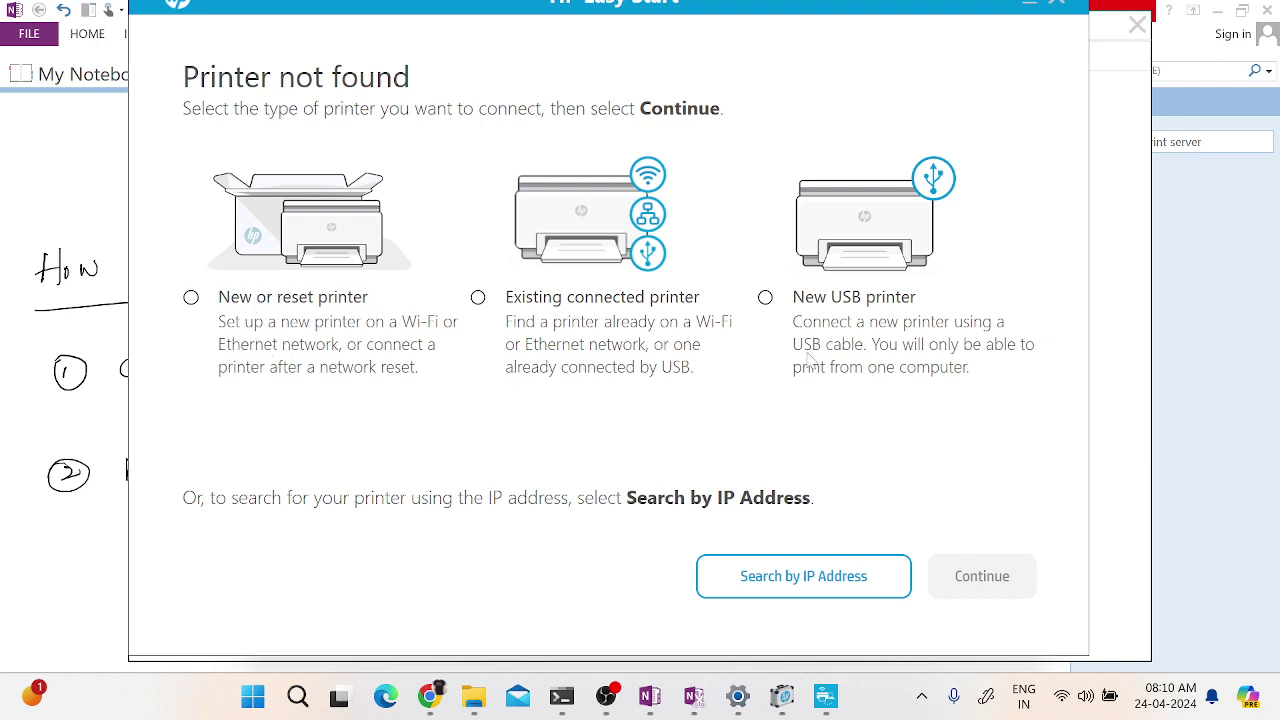
pyautogui.click(766, 298)
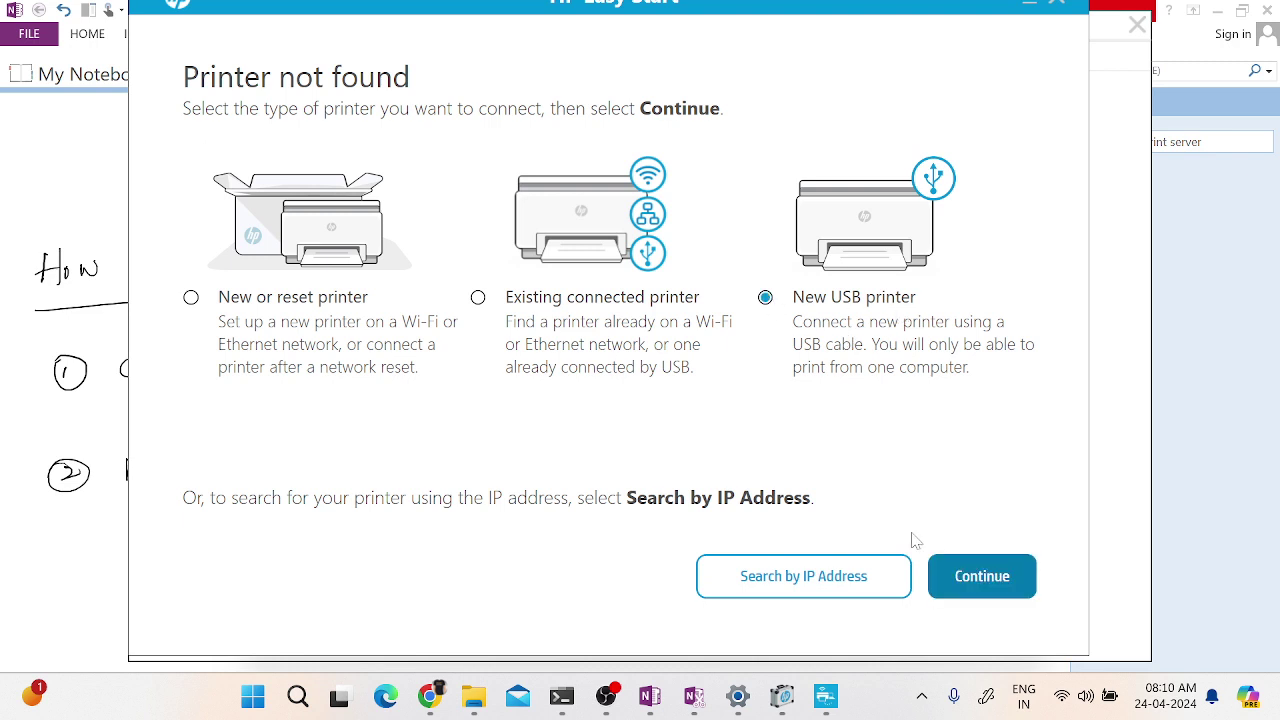
pyautogui.click(981, 579)
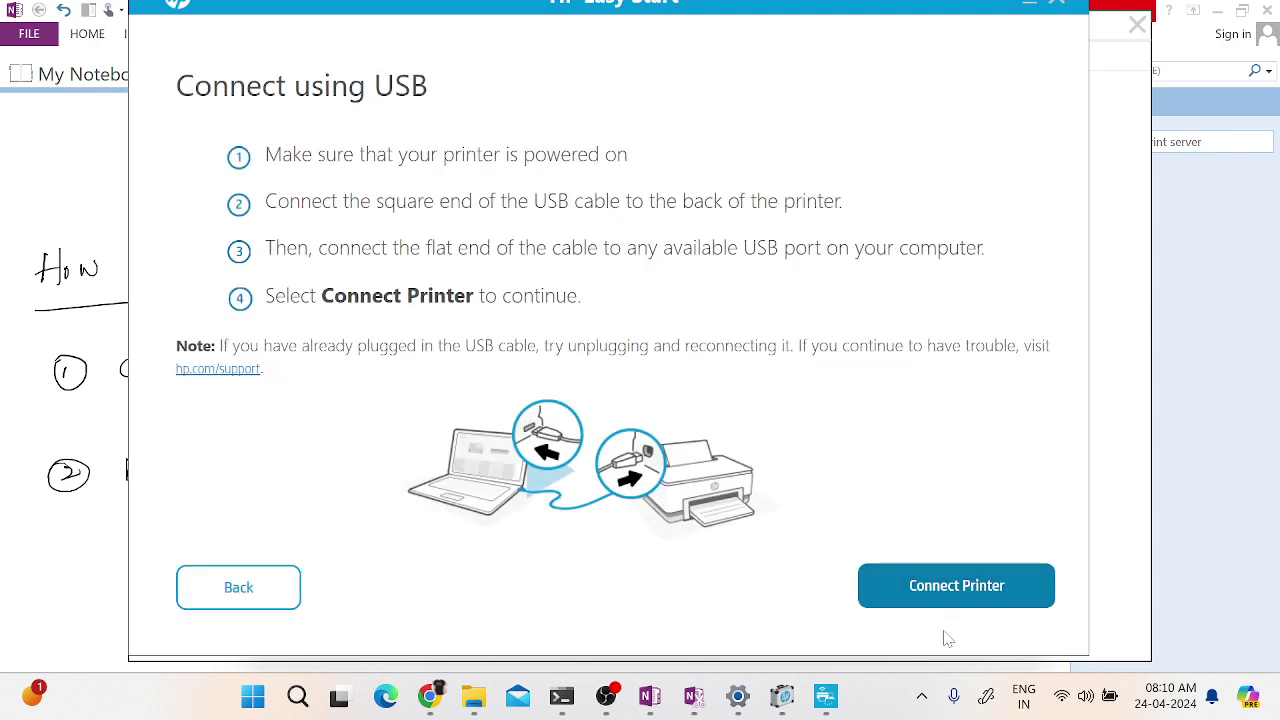
pyautogui.click(962, 594)
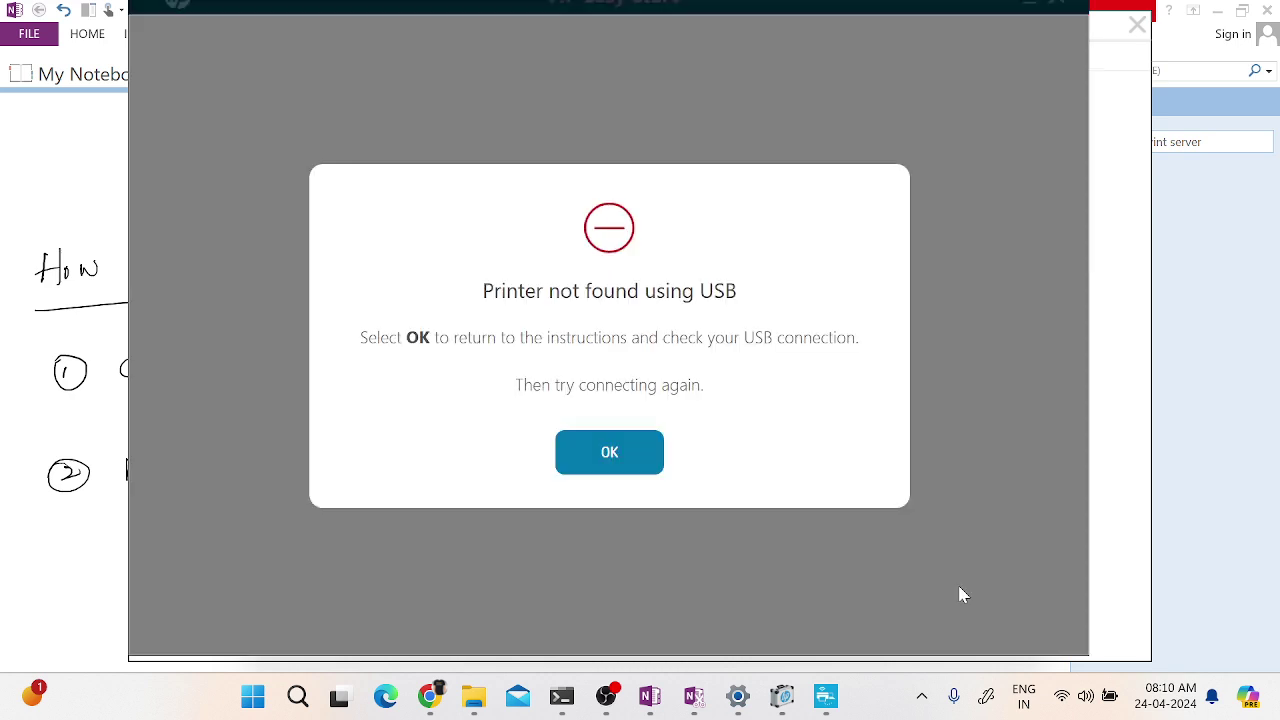
pyautogui.click(620, 440)
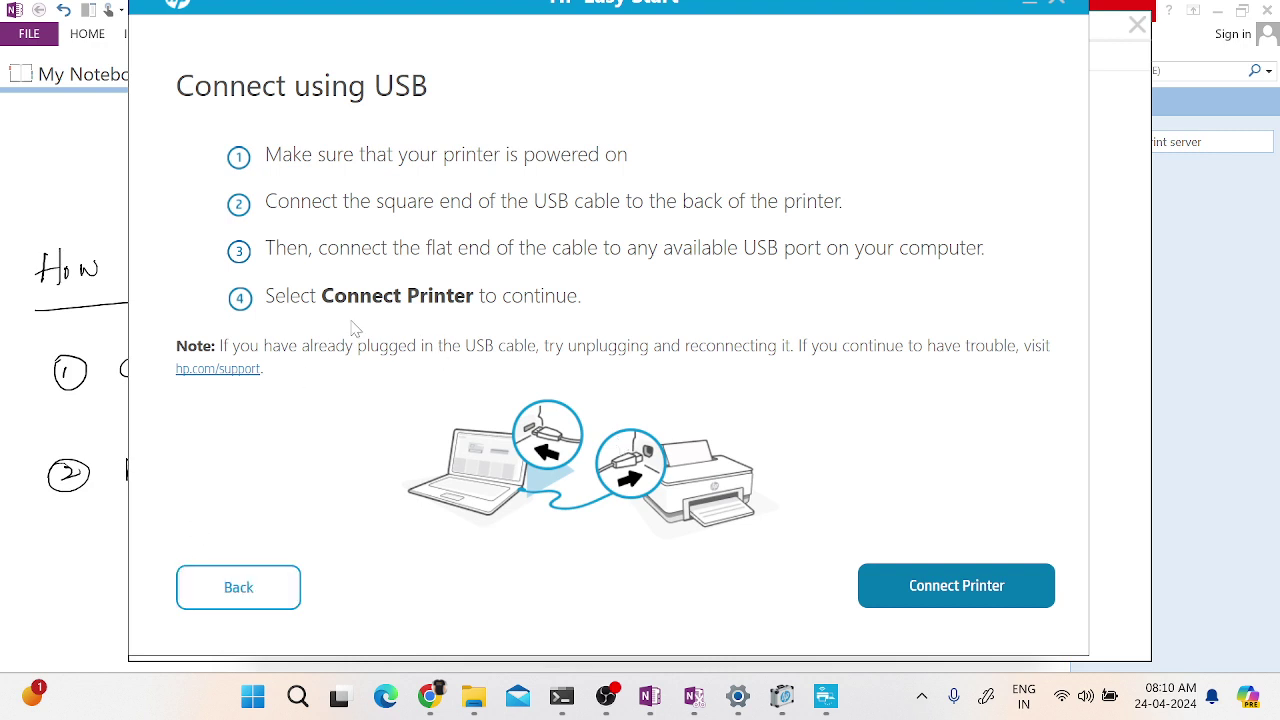
pyautogui.click(216, 584)
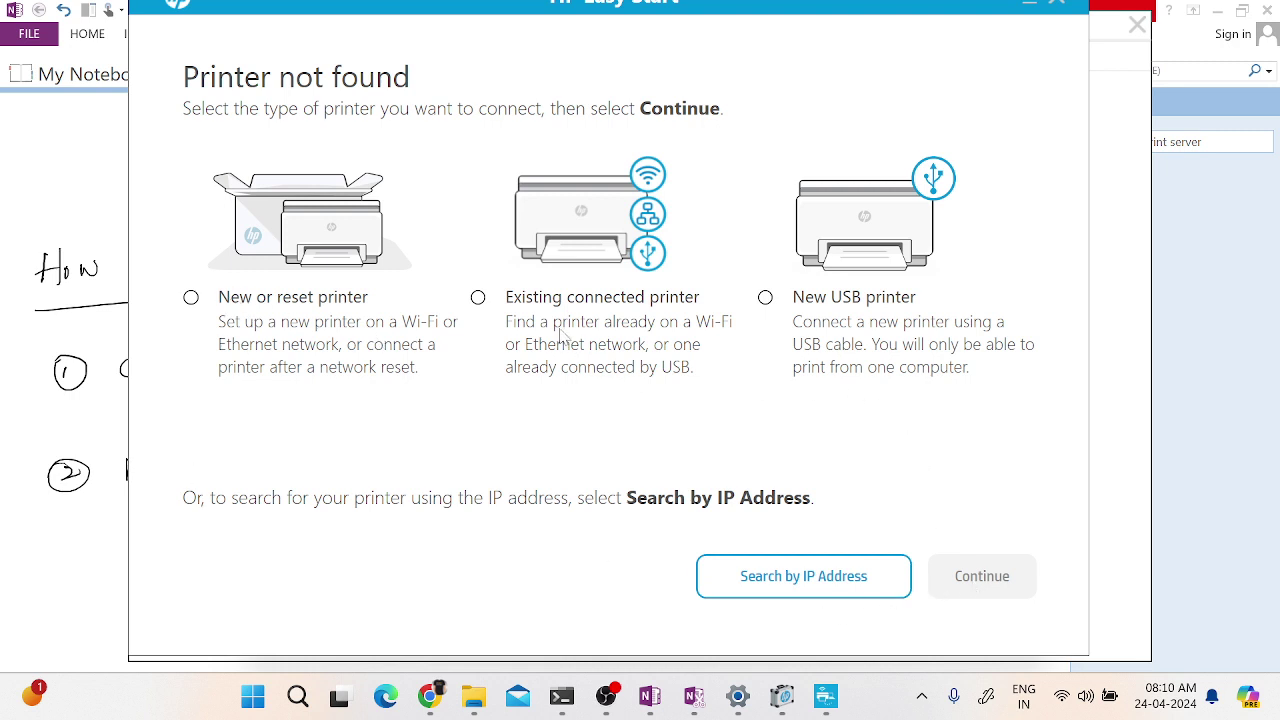
# - Choose New or reset printer, continue, then go back to the printer type choice
pyautogui.click(282, 315)
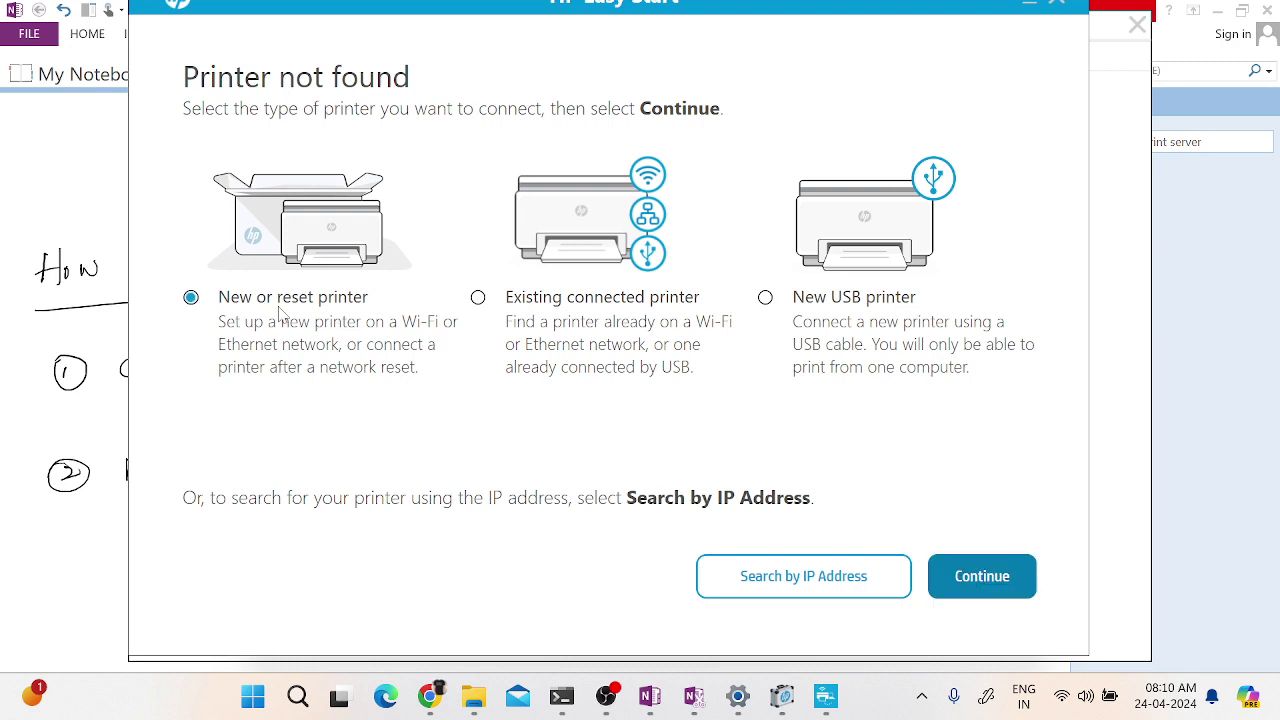
pyautogui.click(968, 587)
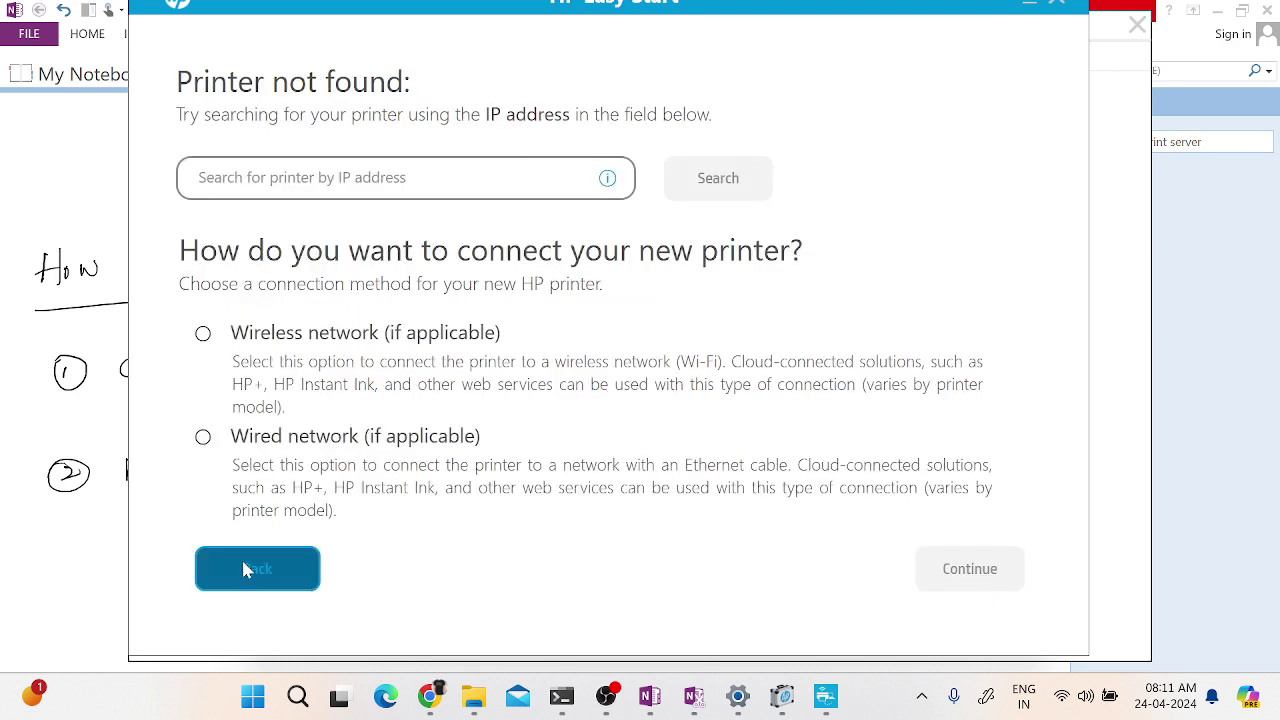
pyautogui.click(245, 566)
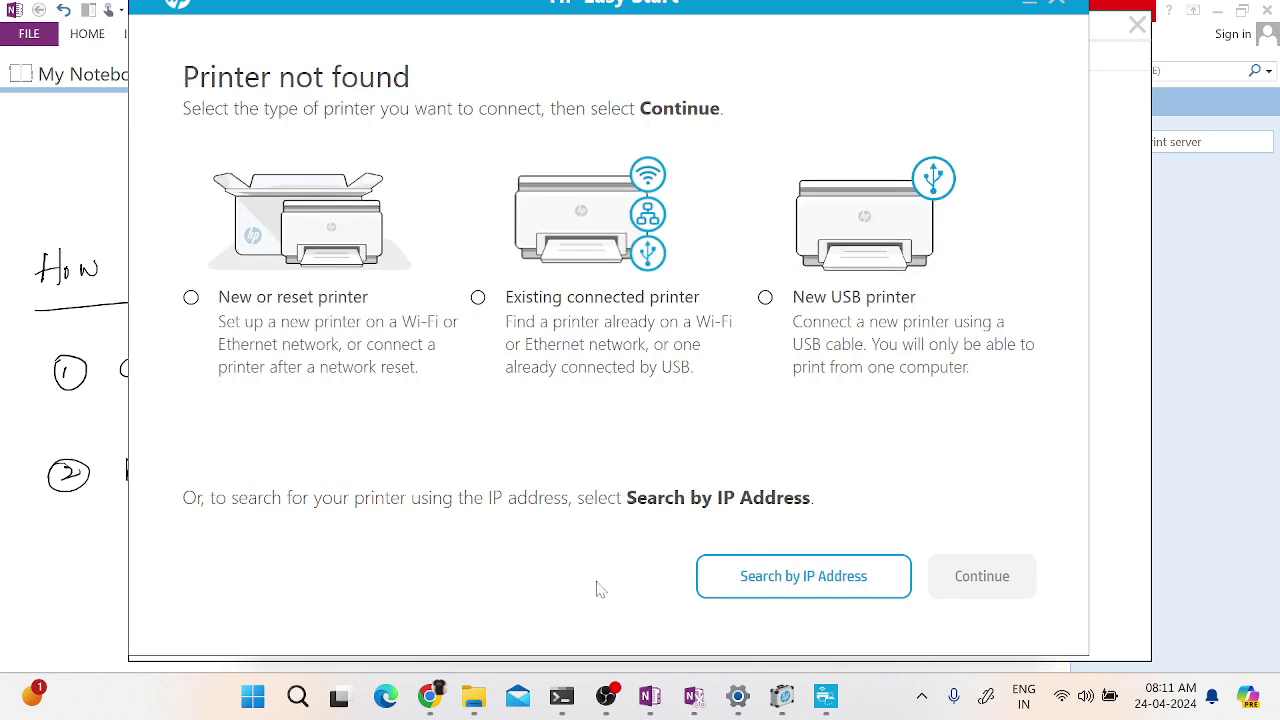
# - Close HP Easy Start, confirming Close after two cancelled attempts
pyautogui.click(1062, 3)
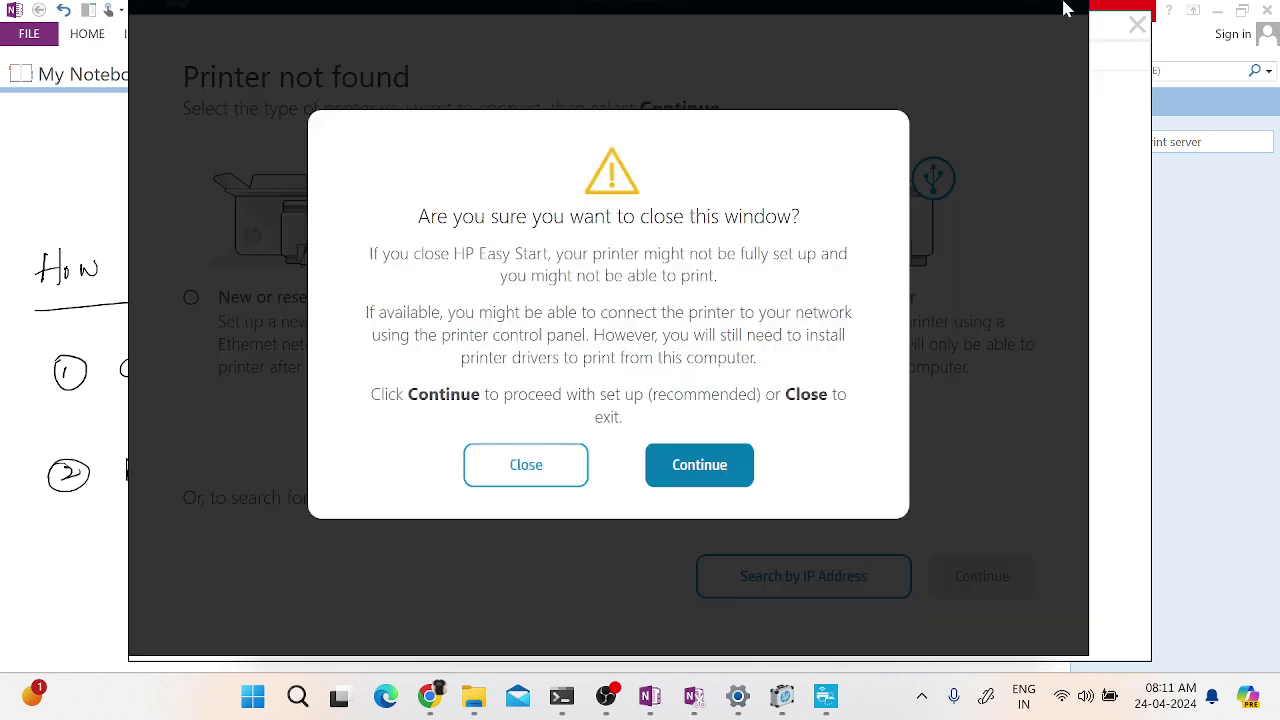
pyautogui.click(680, 468)
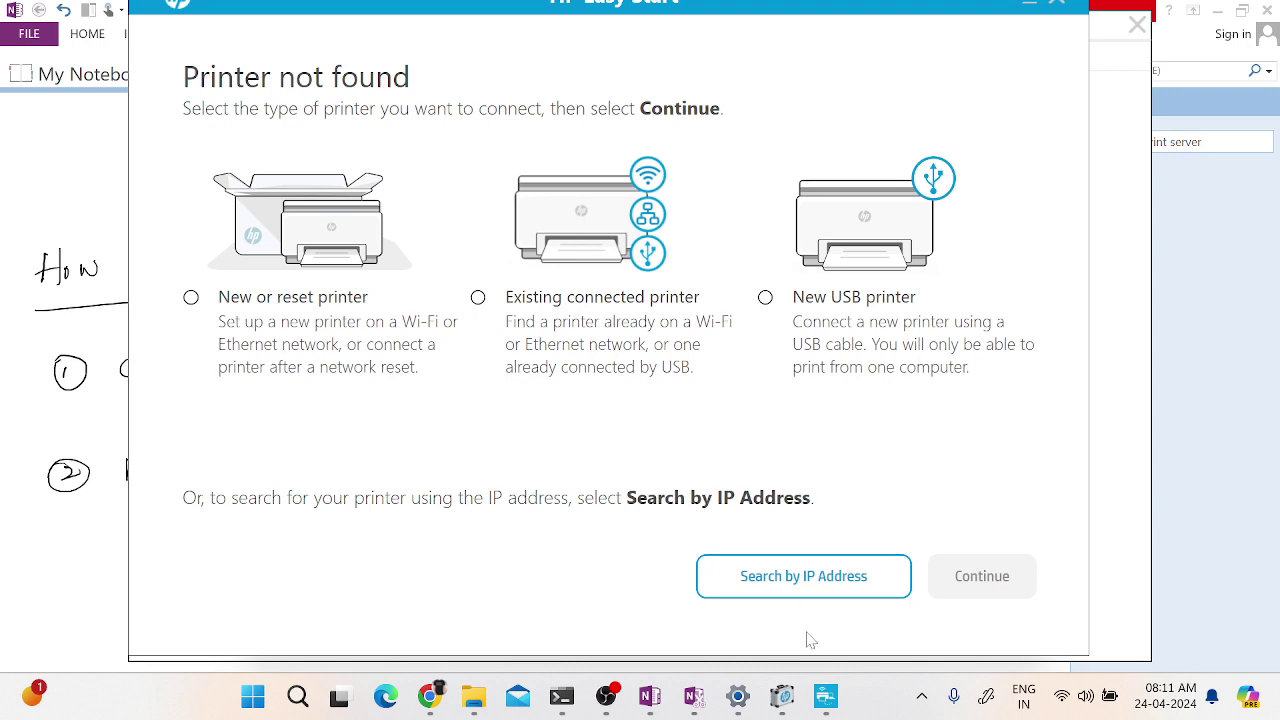
pyautogui.click(1064, 4)
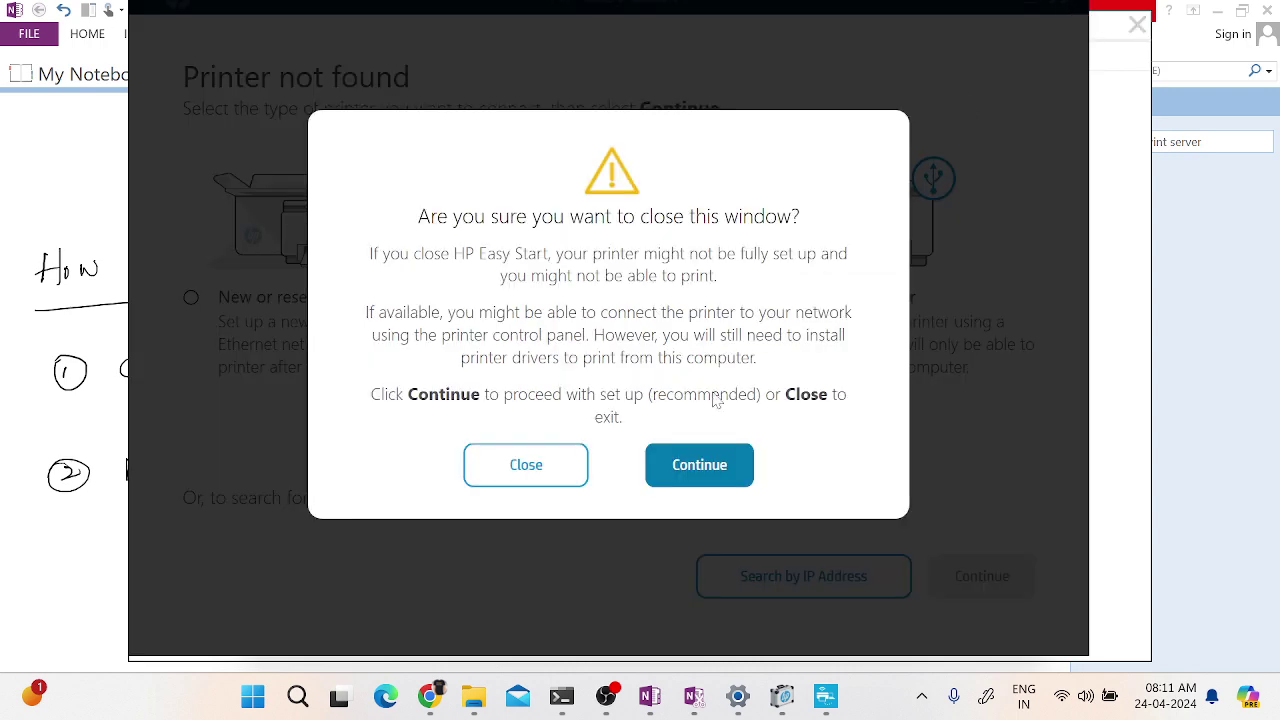
pyautogui.click(699, 470)
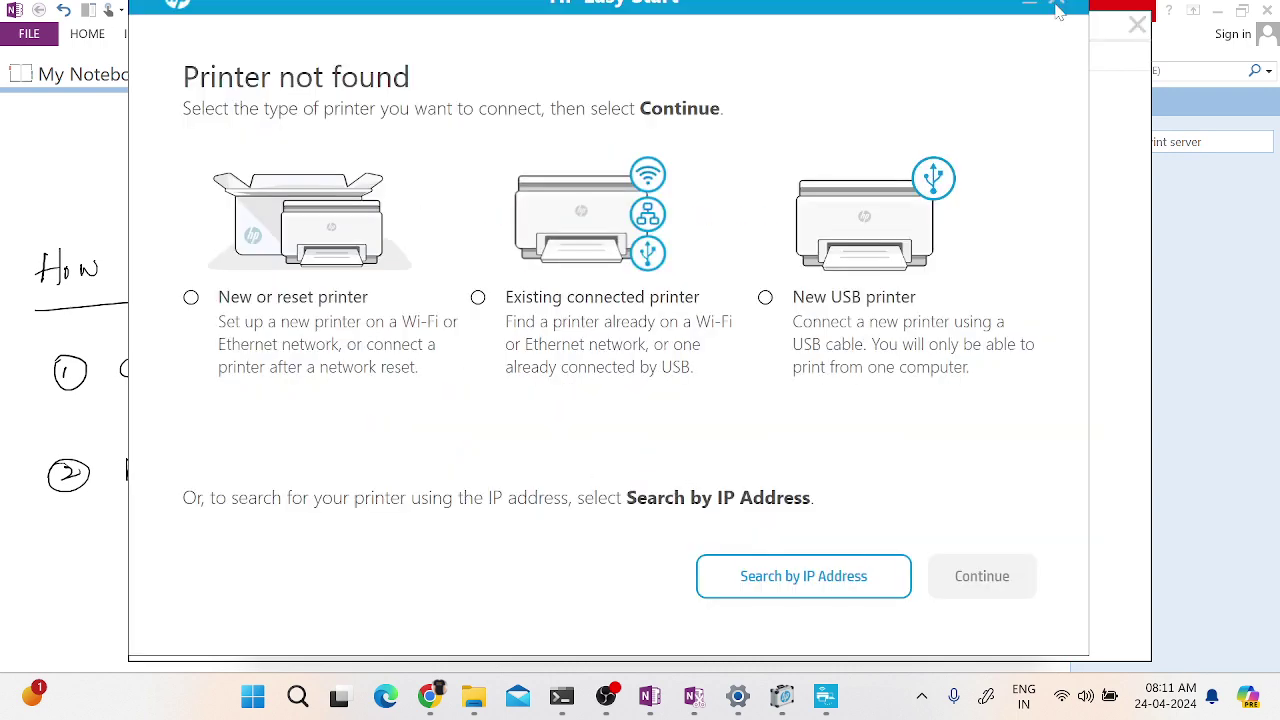
pyautogui.click(1058, 8)
pyautogui.click(566, 484)
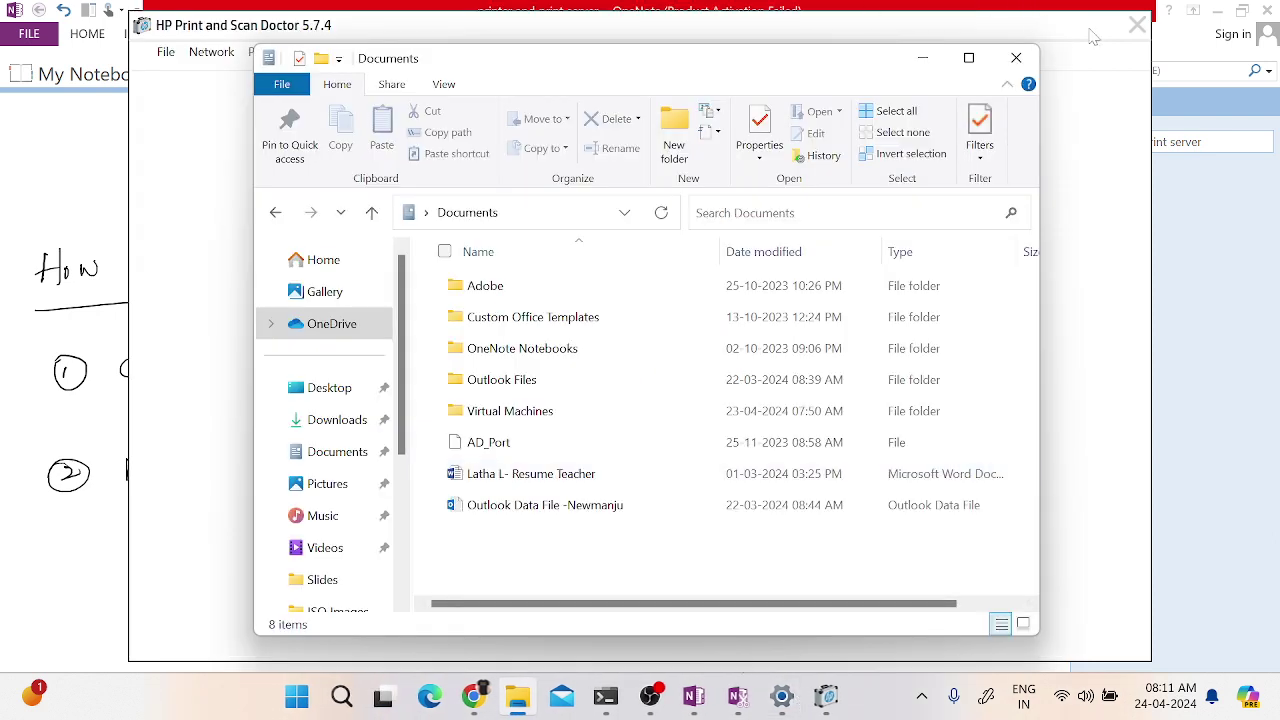
# - Close the Documents folder, search for HP products, and report the printer isn't listed
pyautogui.click(1032, 66)
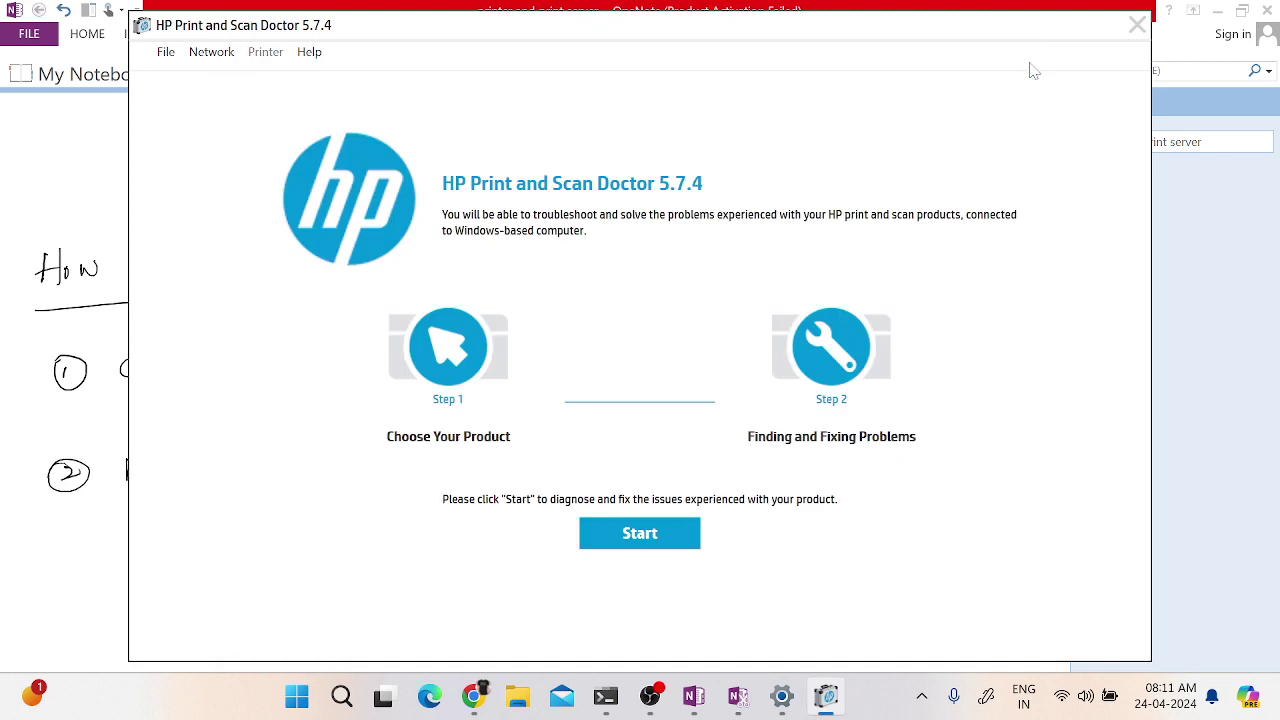
pyautogui.click(655, 546)
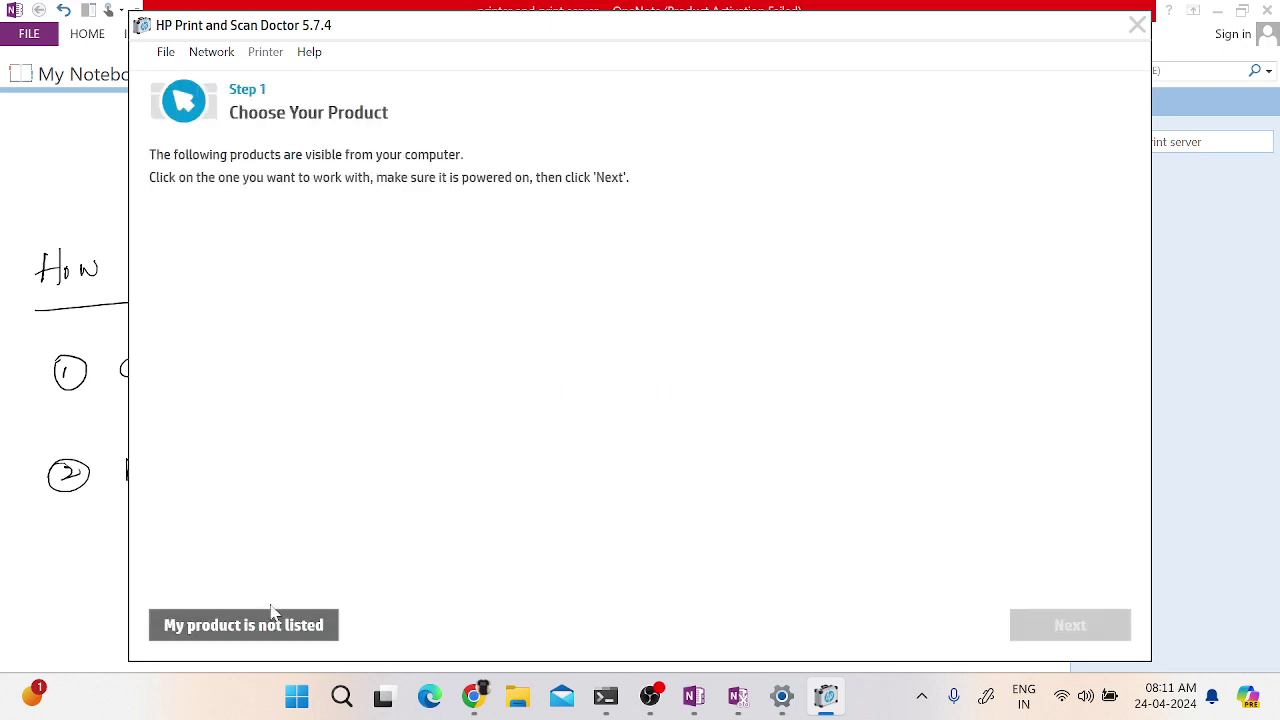
pyautogui.click(268, 625)
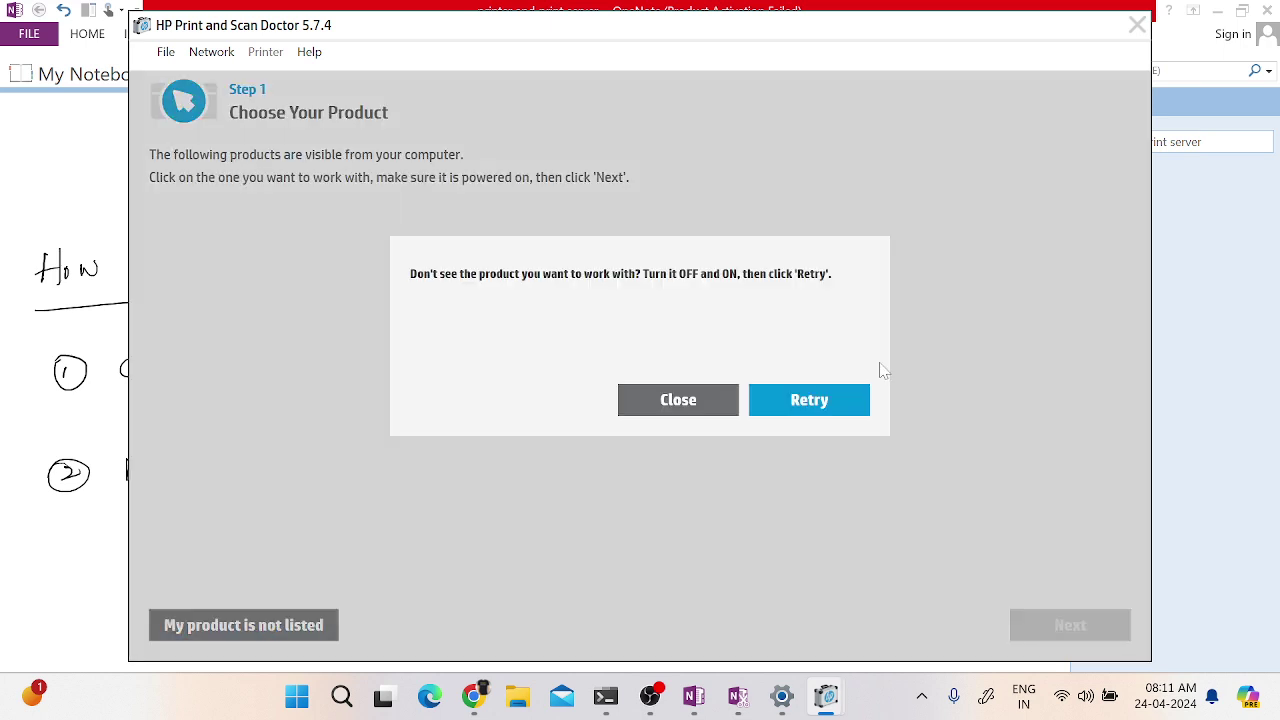
# - Dismiss the product-not-found message, quit Print and Scan Doctor, and accept the survey
pyautogui.click(684, 408)
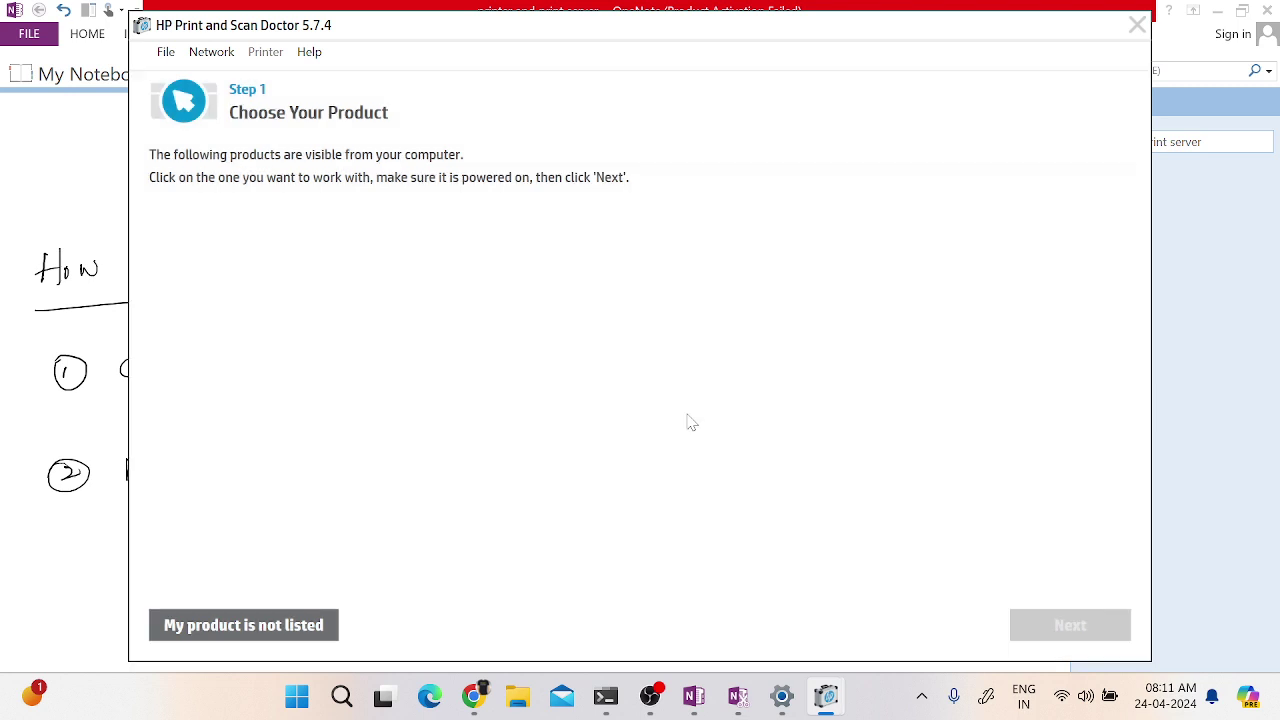
pyautogui.click(1135, 33)
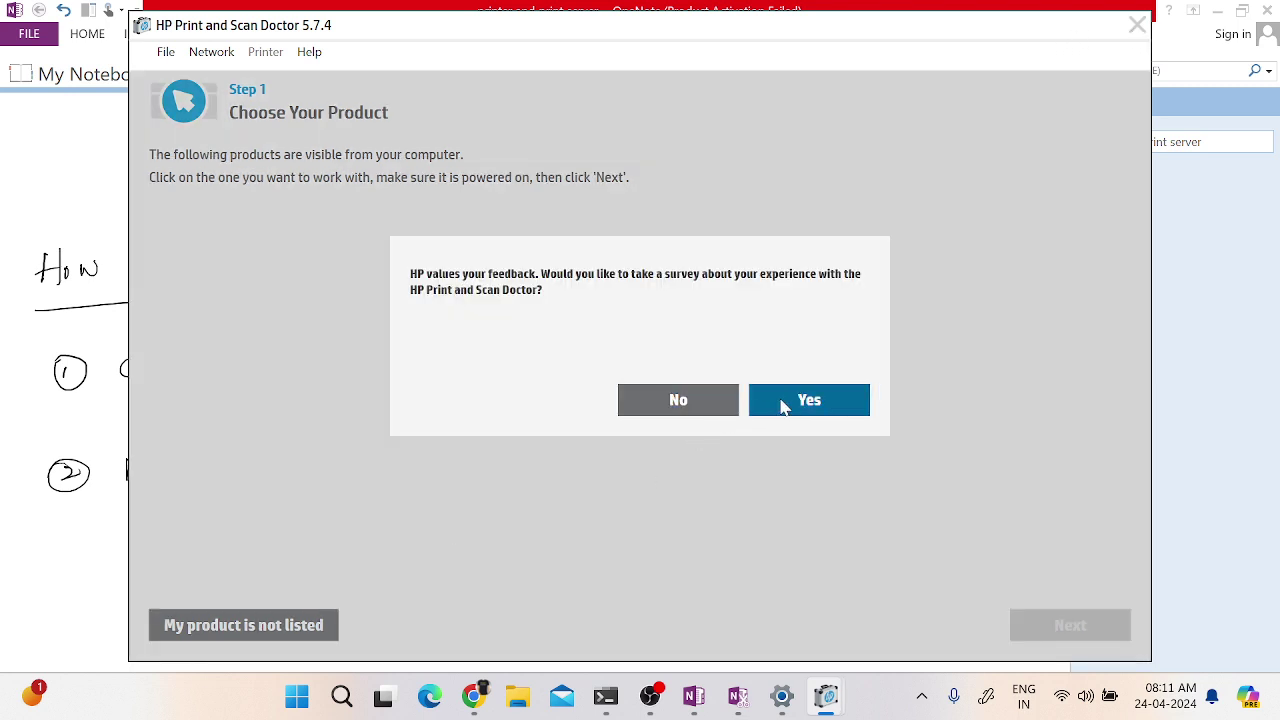
pyautogui.click(783, 402)
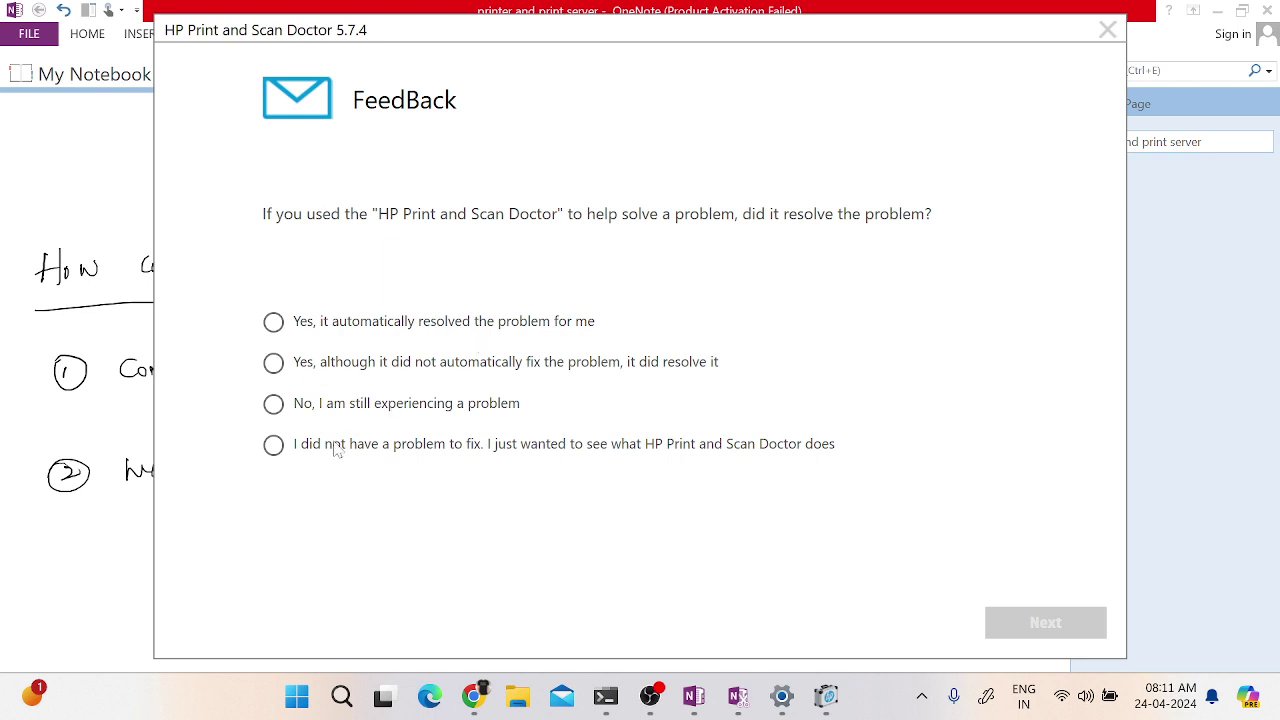
# - Answer 'I did not have a problem to fix', finish the survey pages, and maximize OneNote
pyautogui.click(273, 444)
pyautogui.click(1065, 623)
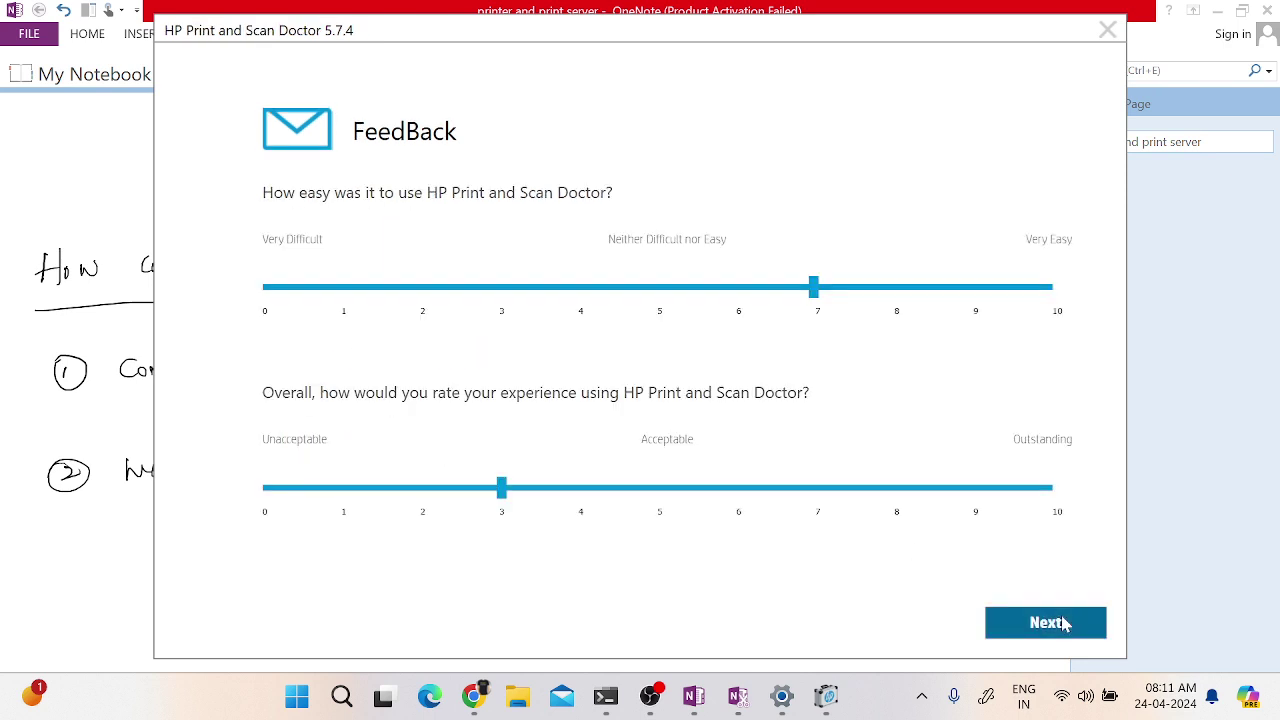
pyautogui.click(1065, 623)
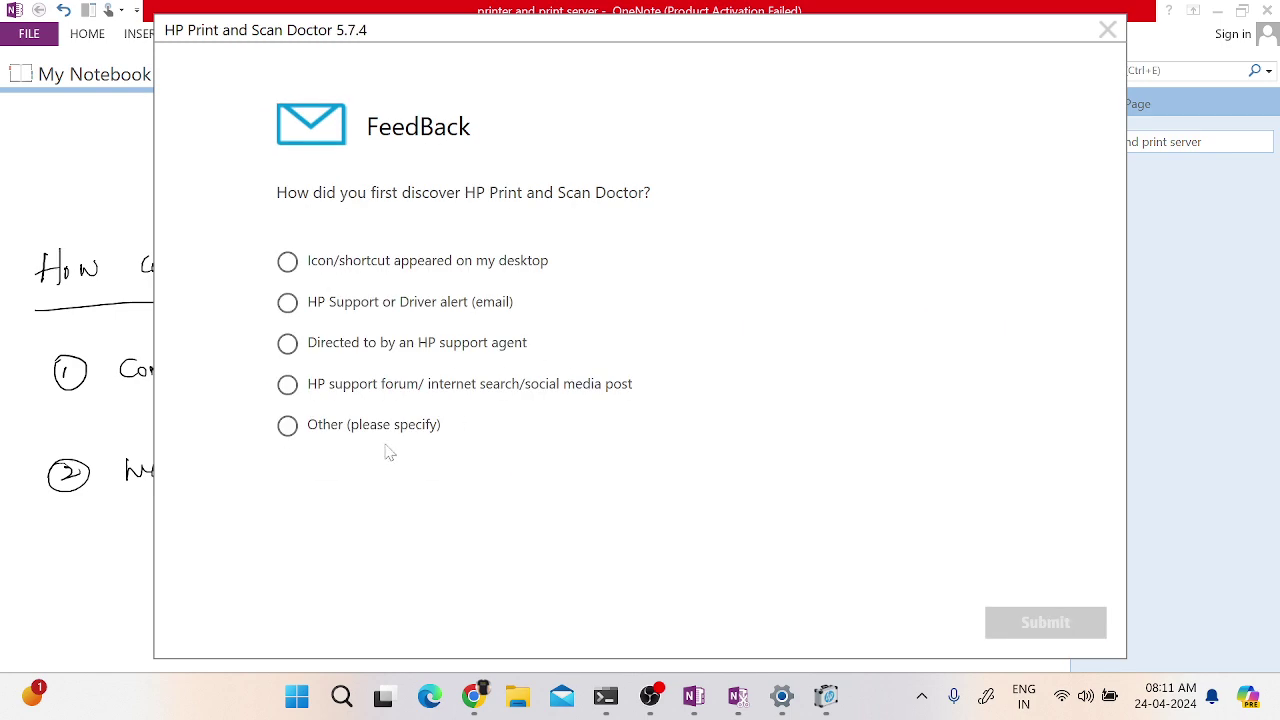
pyautogui.moveTo(1109, 4); pyautogui.dragTo(1139, 121)
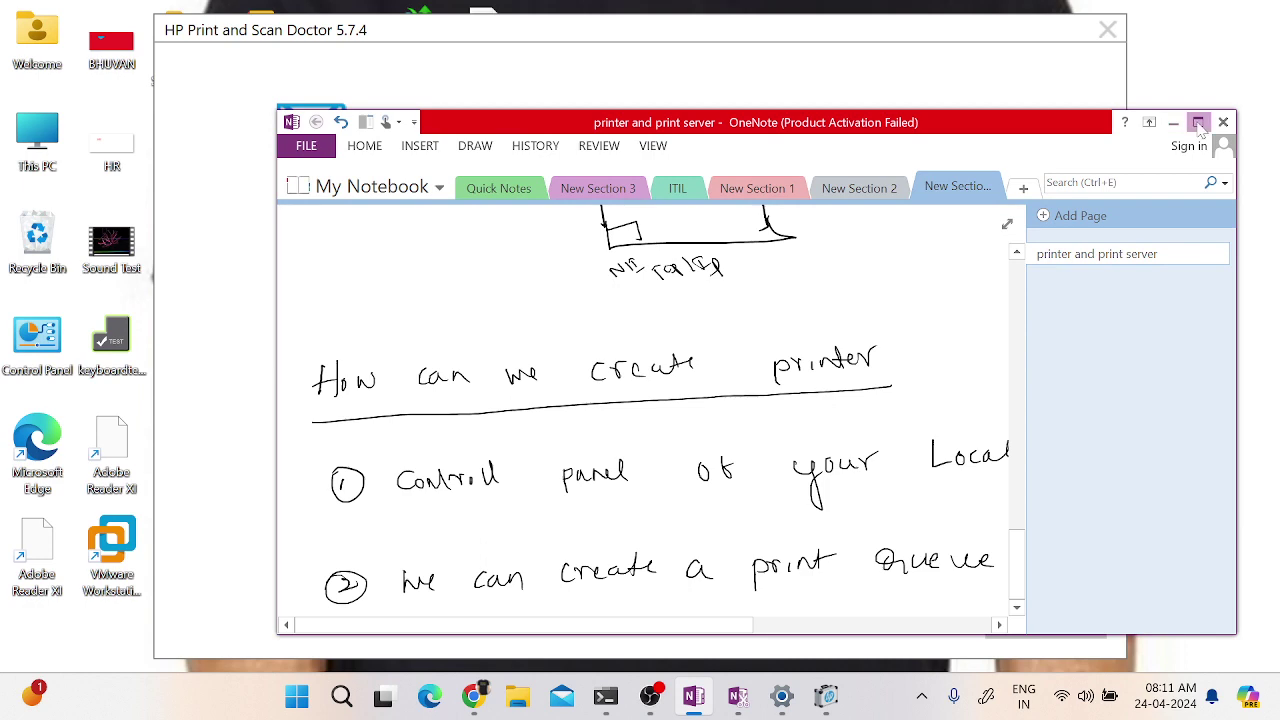
pyautogui.click(1197, 122)
# - In Printers & scanners, add a device and choose 'The printer that I want isn't listed'
pyautogui.click(782, 697)
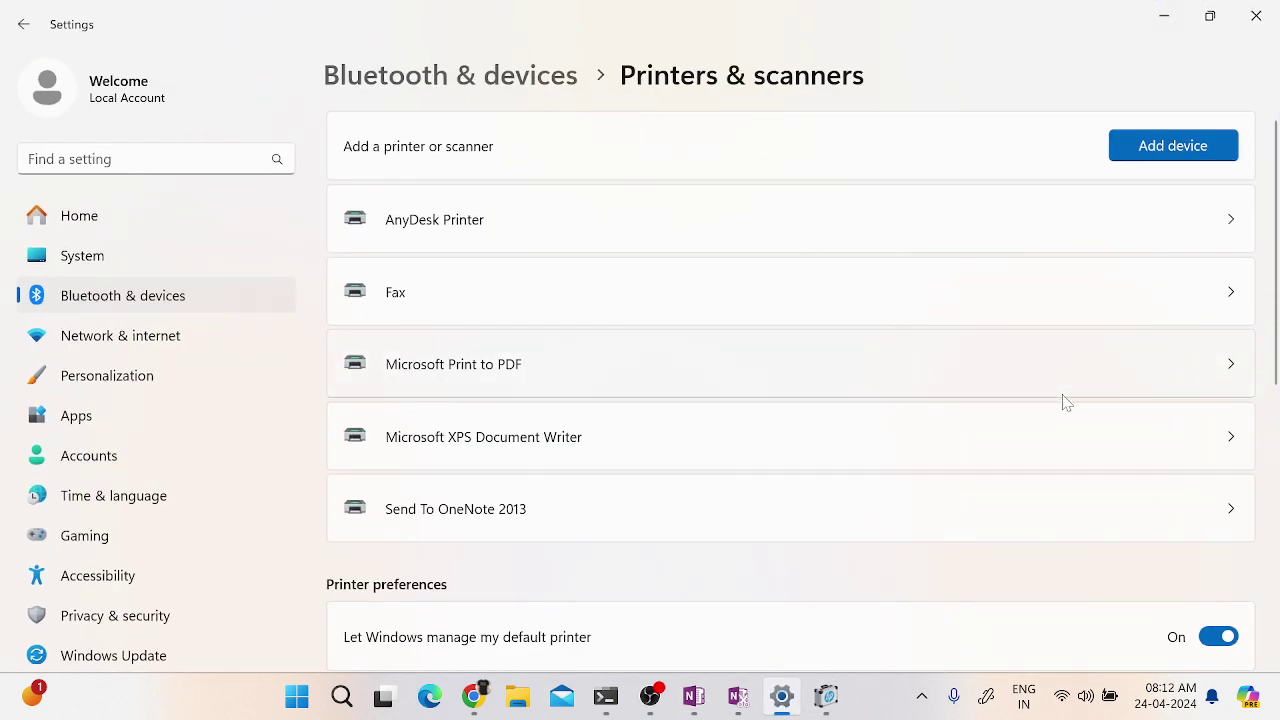
pyautogui.click(1175, 152)
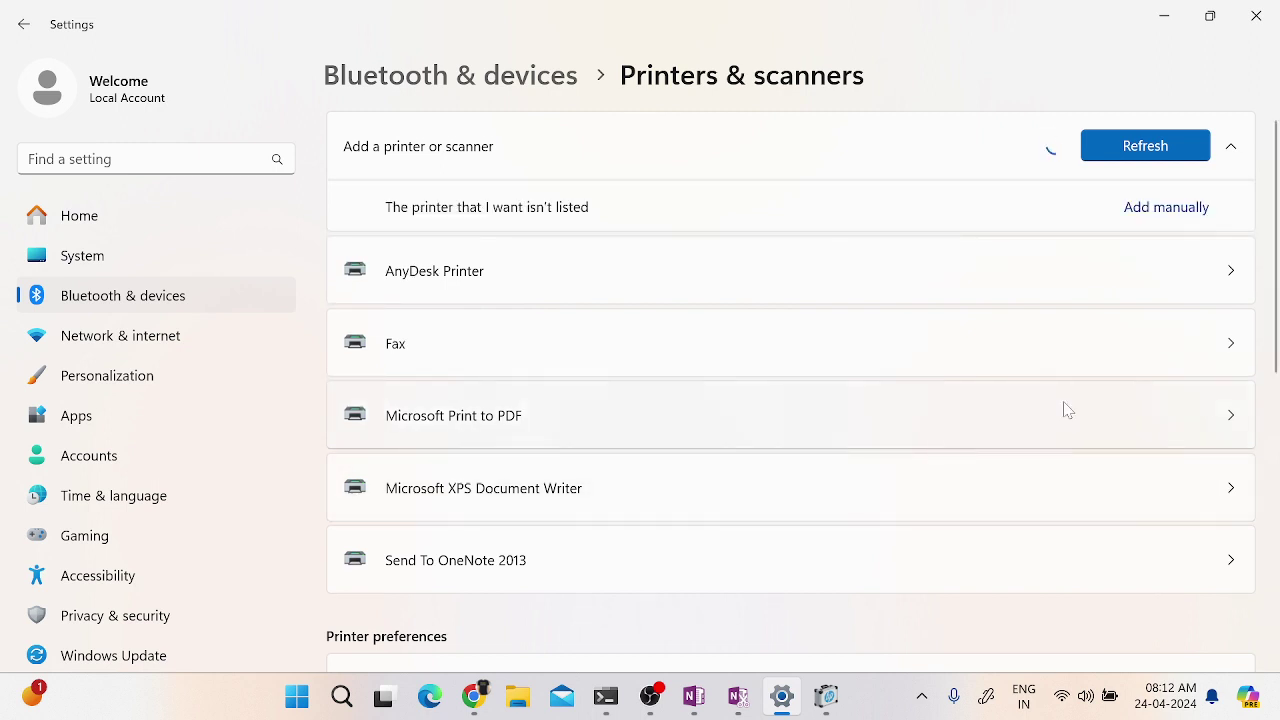
pyautogui.click(1146, 214)
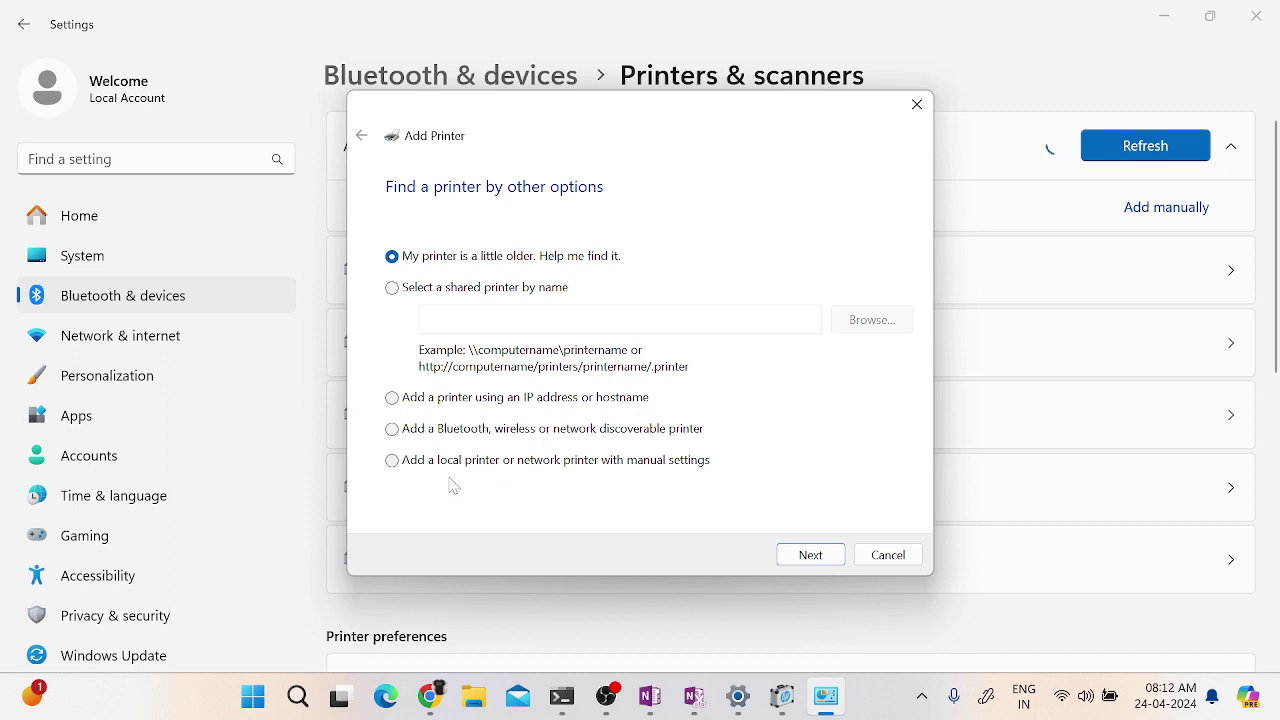
# - Add a local printer on port LPT1 using the Microsoft PS Class Driver
pyautogui.click(436, 468)
pyautogui.click(812, 556)
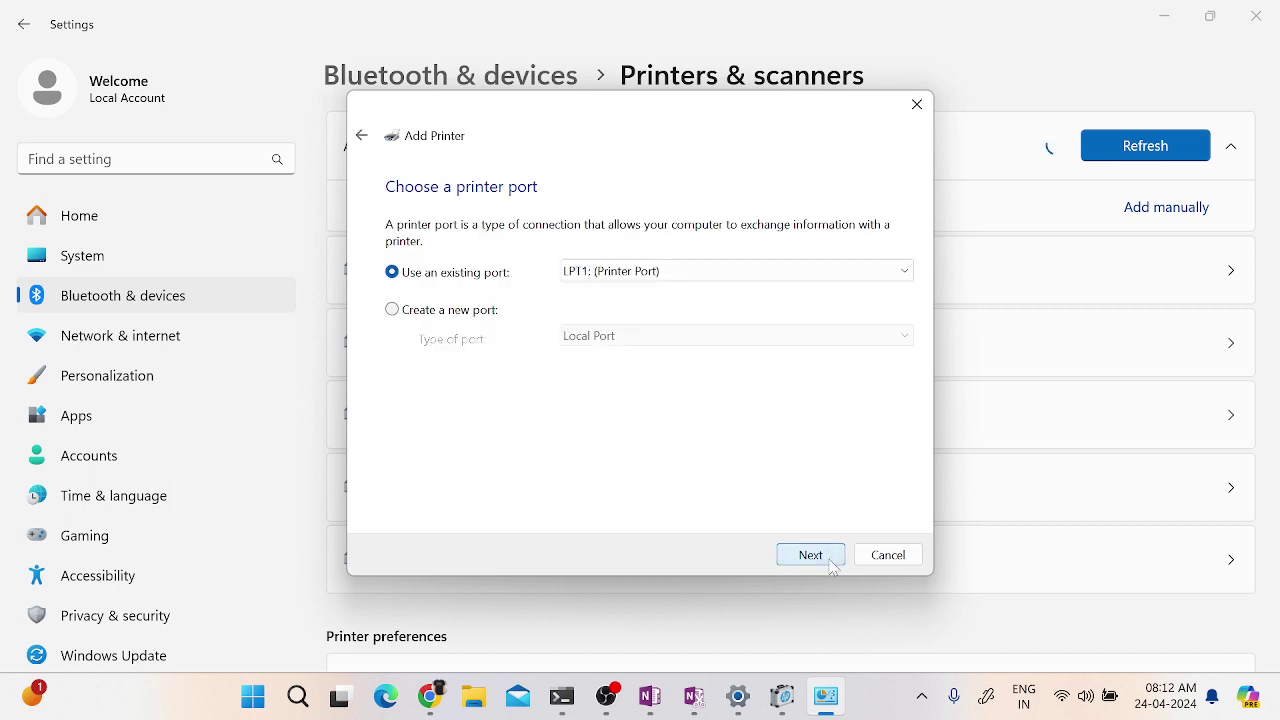
pyautogui.click(815, 558)
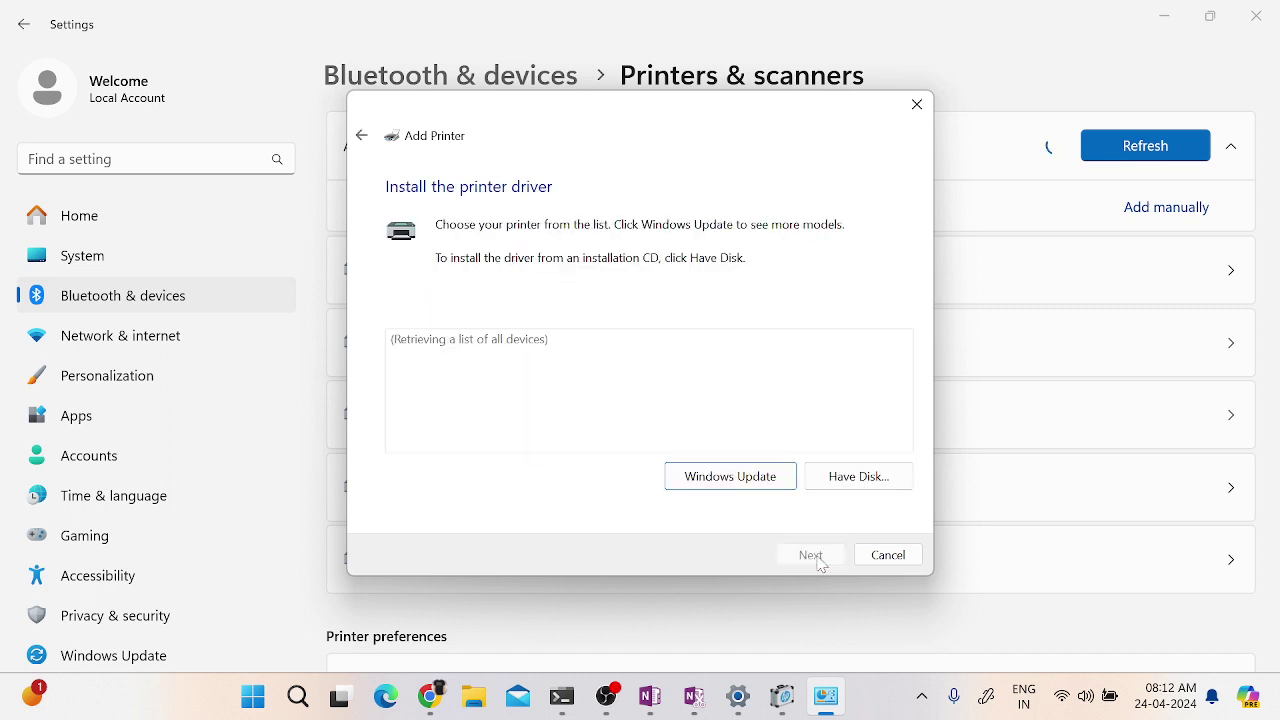
pyautogui.click(415, 400)
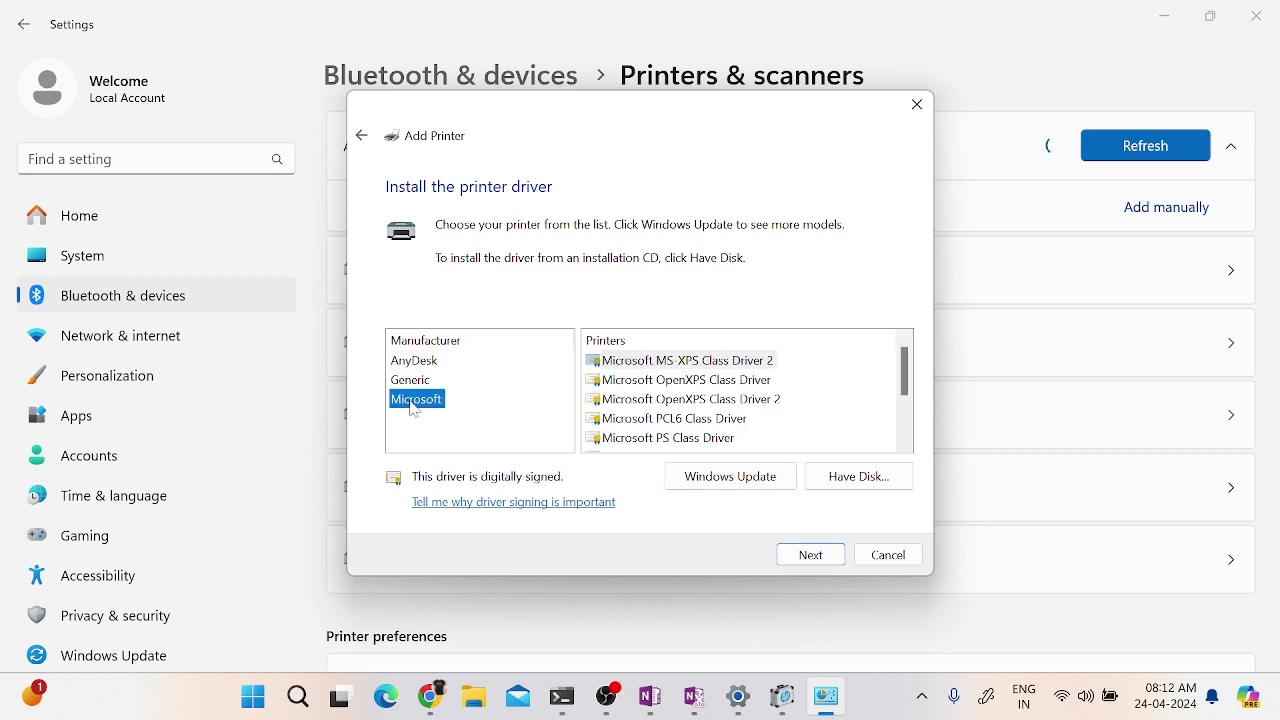
pyautogui.click(685, 442)
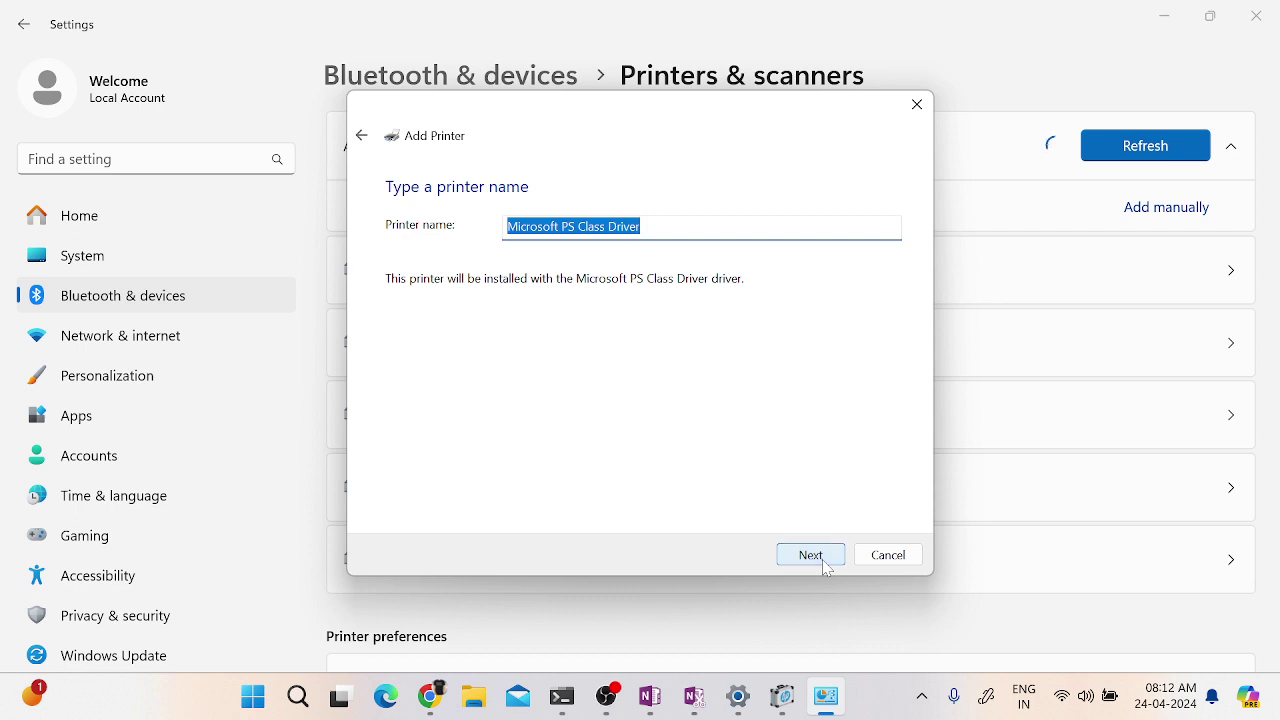
# - Name the printer MS-Printer, share it under that name, and finish the wizard
pyautogui.write('MS Printer')
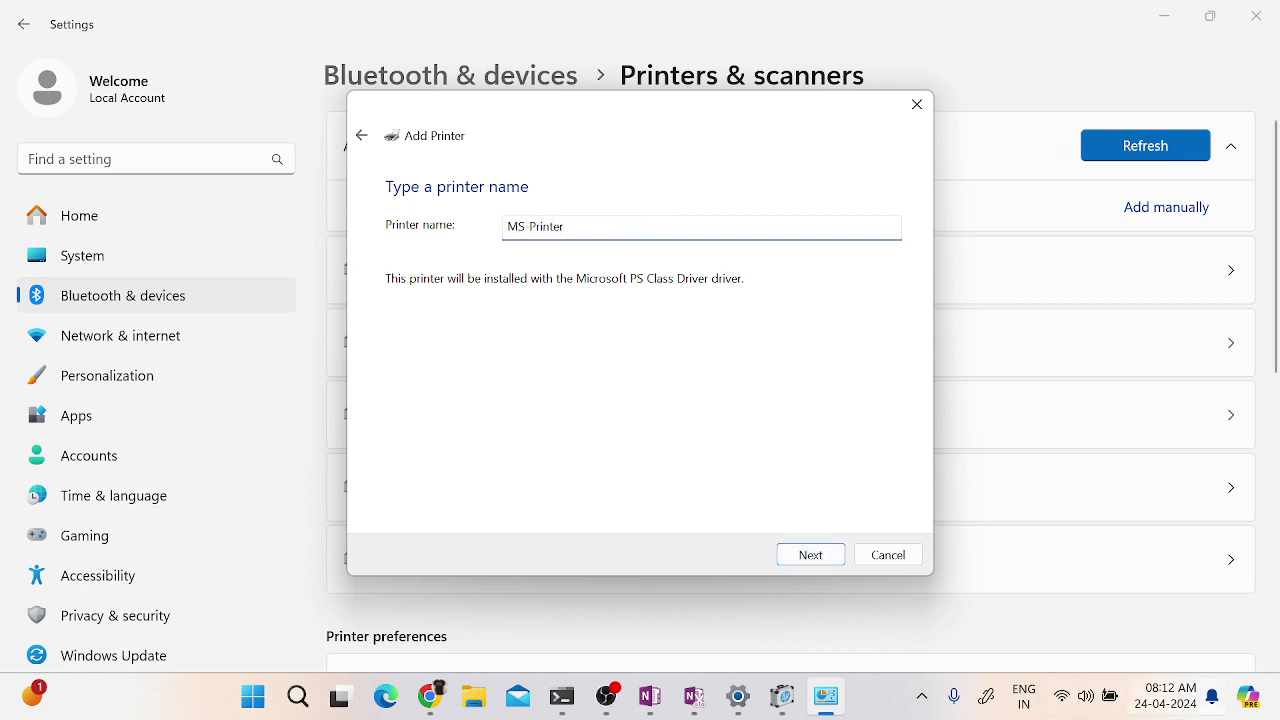
pyautogui.click(813, 556)
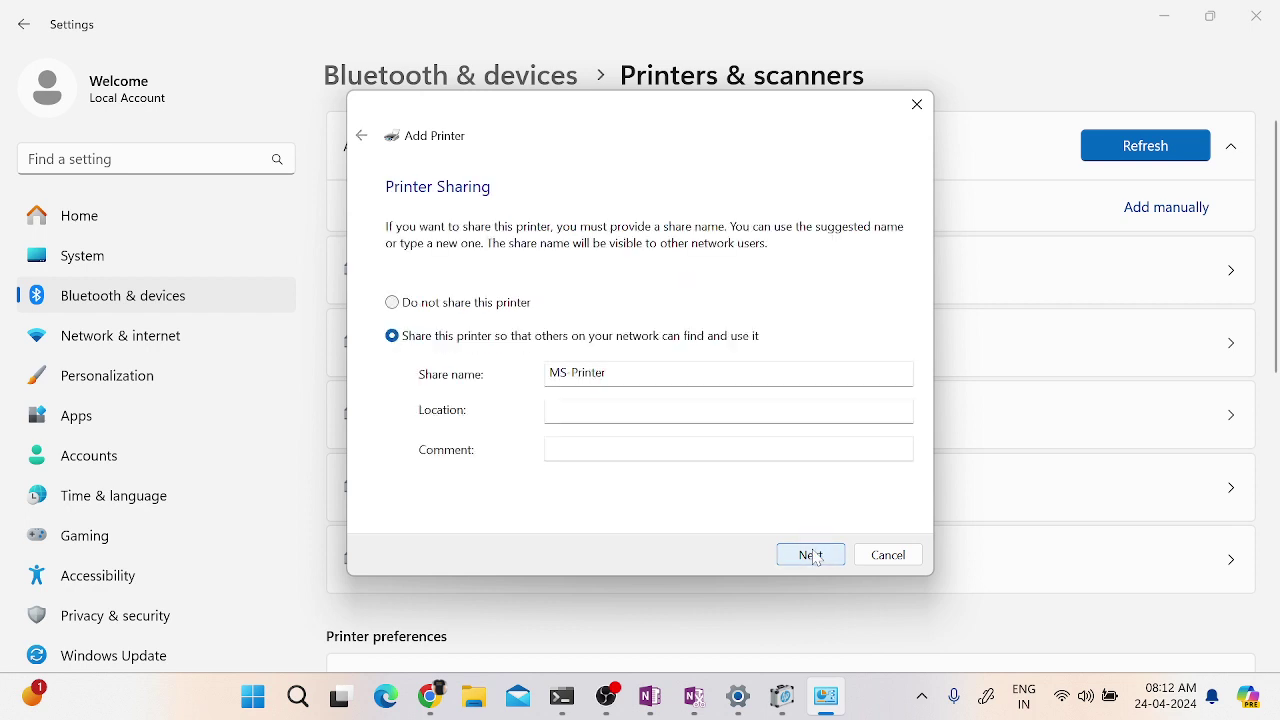
pyautogui.click(813, 556)
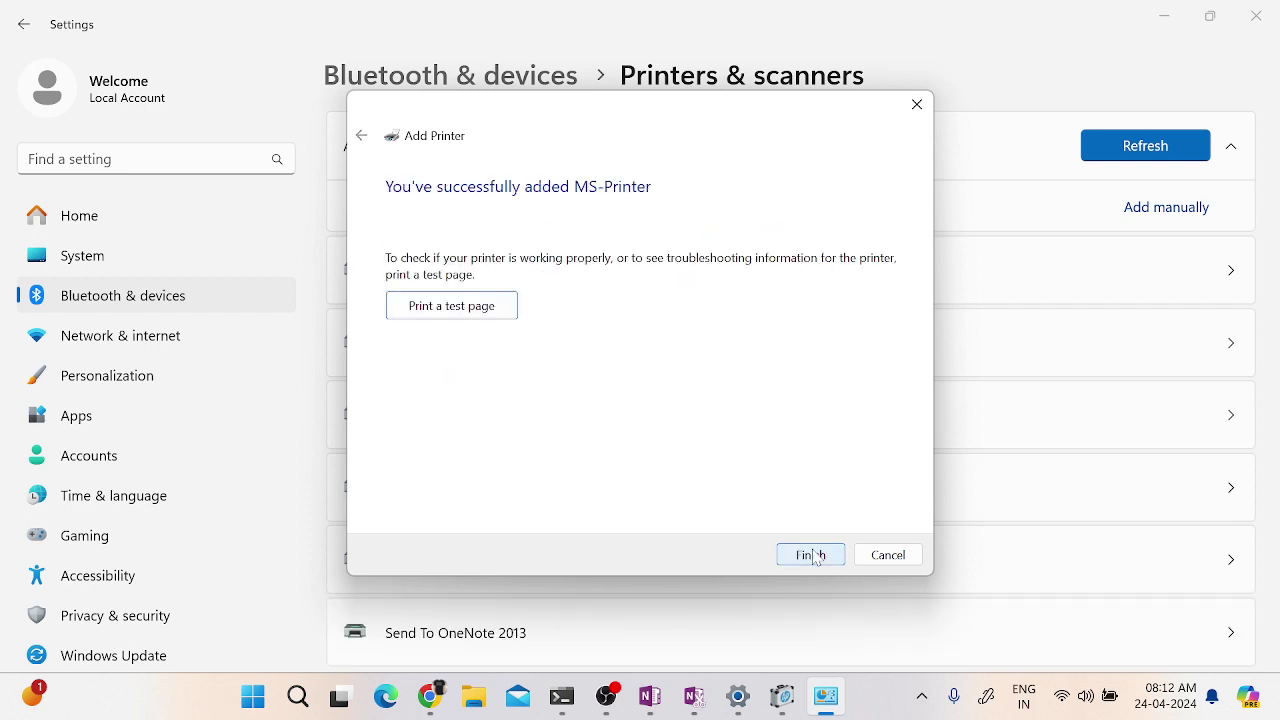
pyautogui.click(811, 556)
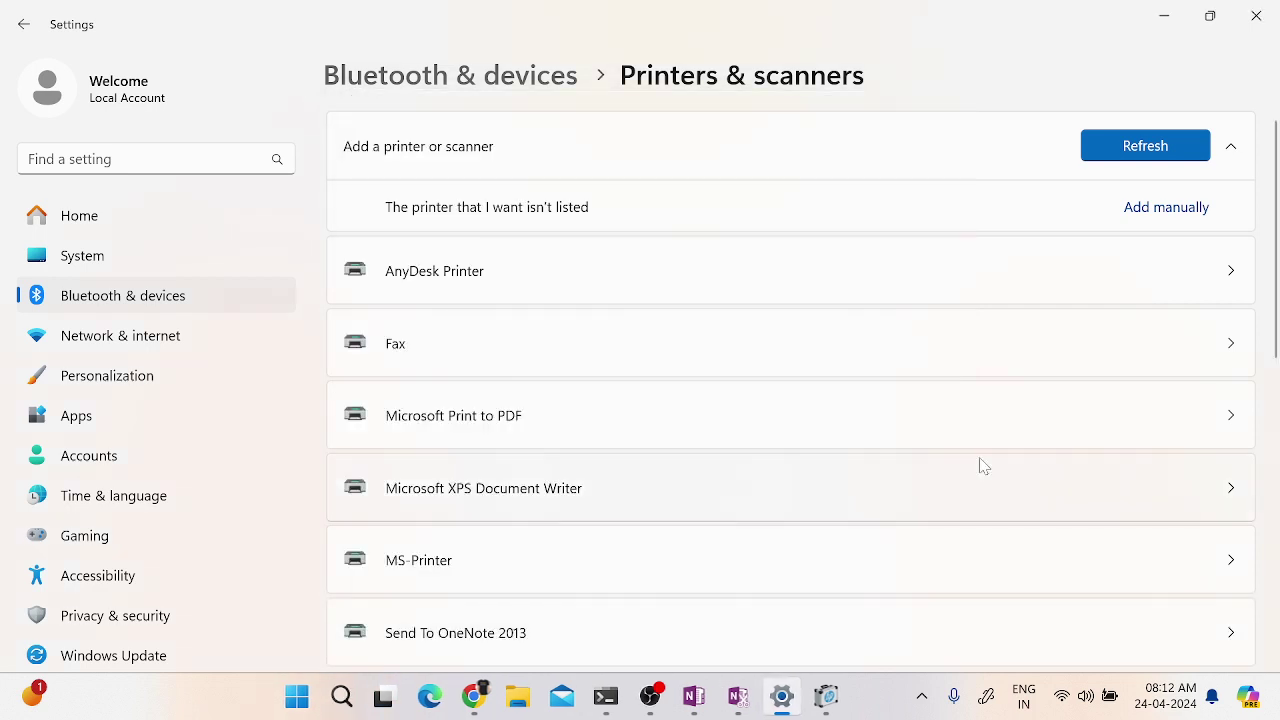
# - Open MS-Printer's settings and confirm its print queue is empty, then return to the list
pyautogui.click(395, 563)
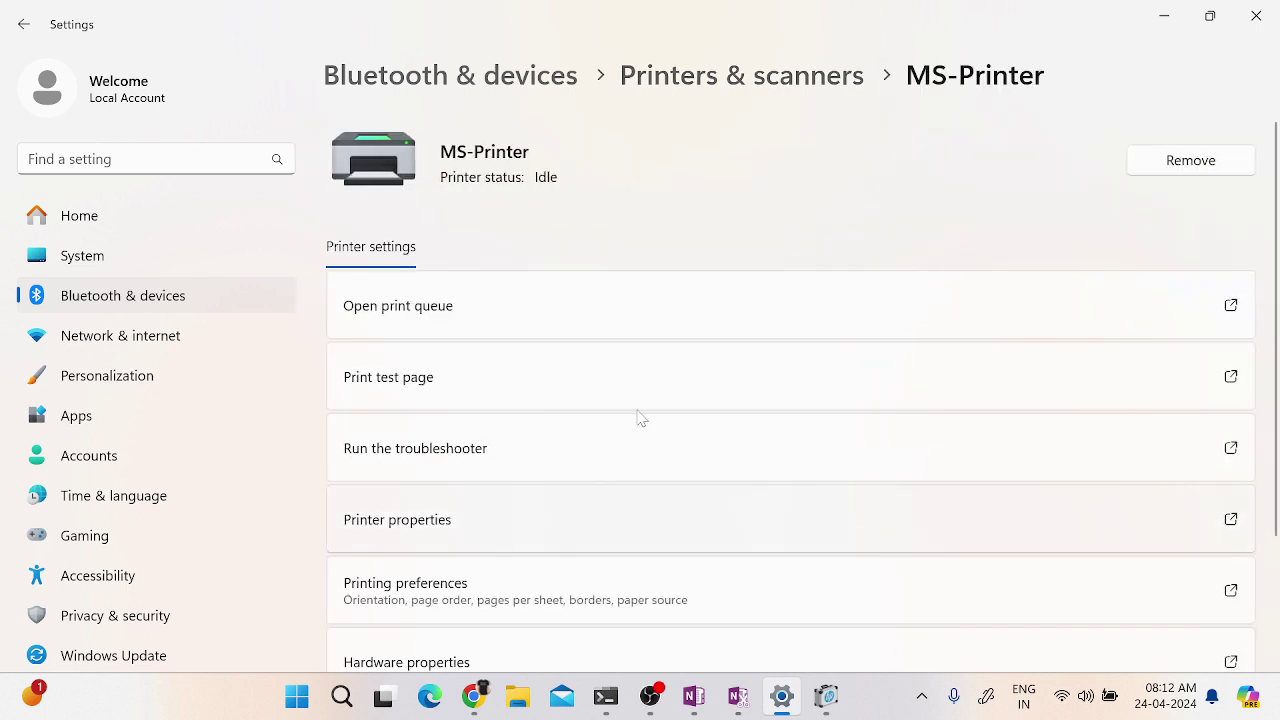
pyautogui.click(414, 316)
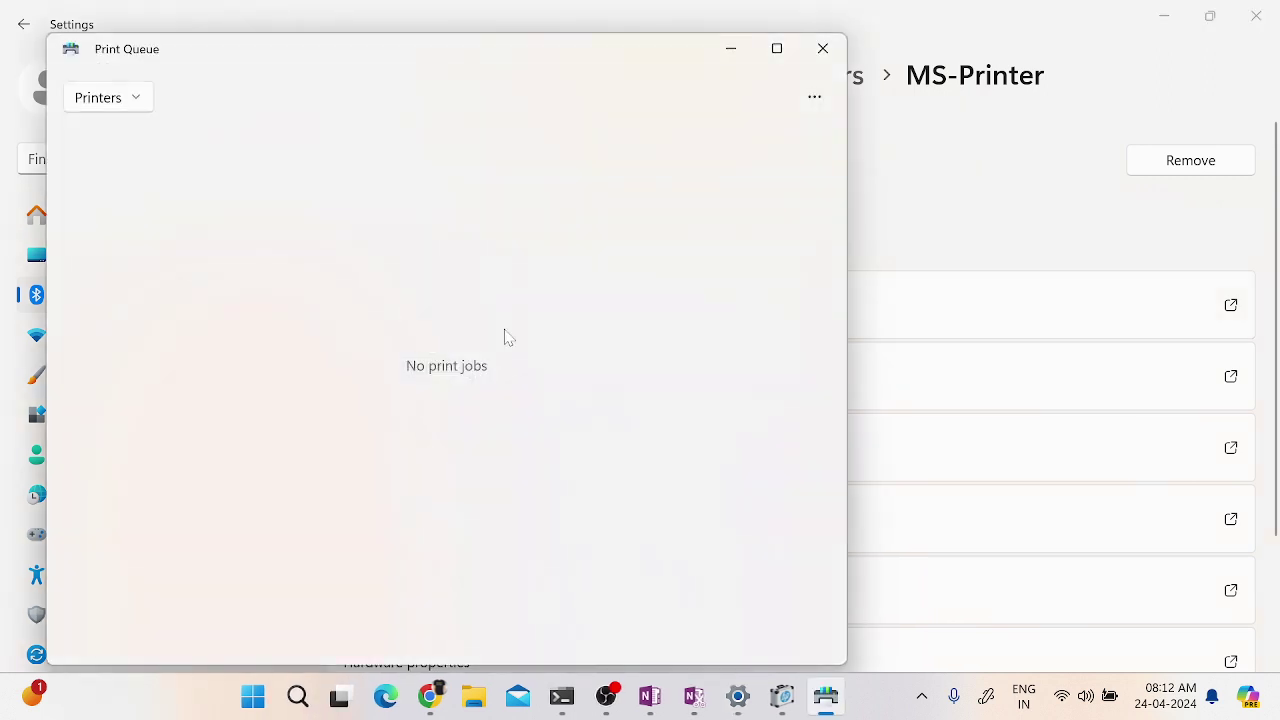
pyautogui.click(822, 50)
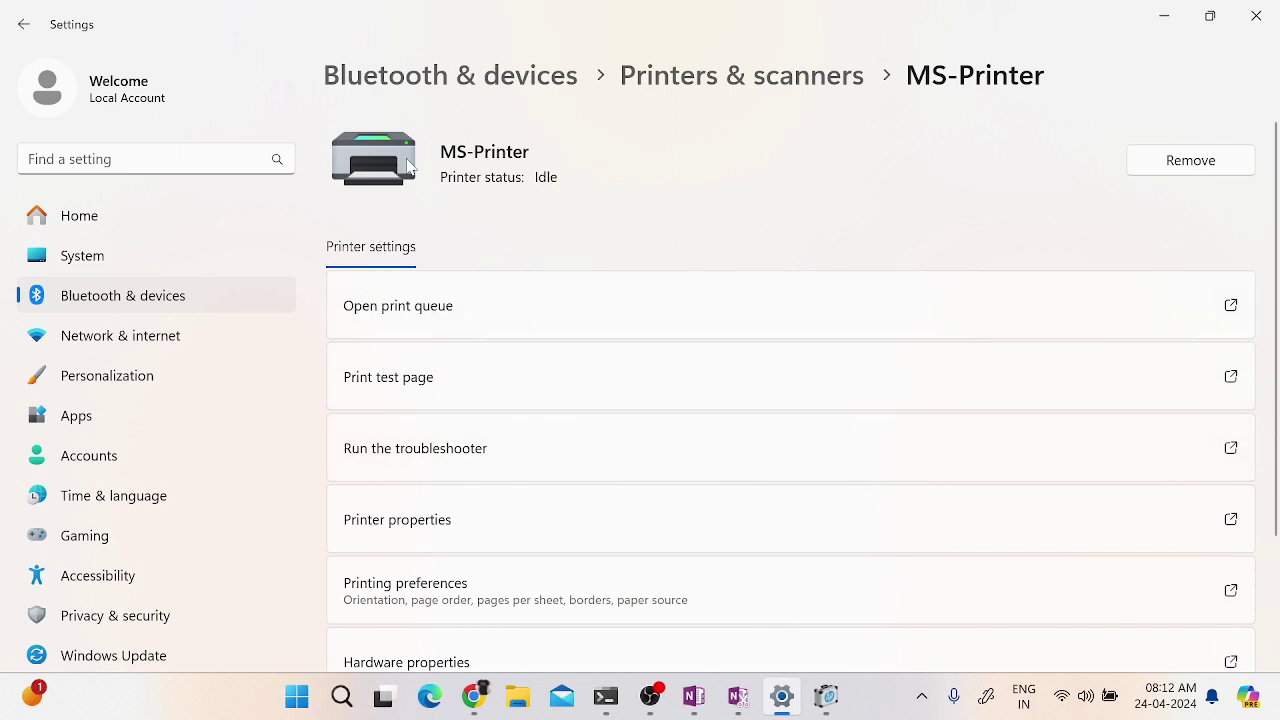
pyautogui.click(27, 27)
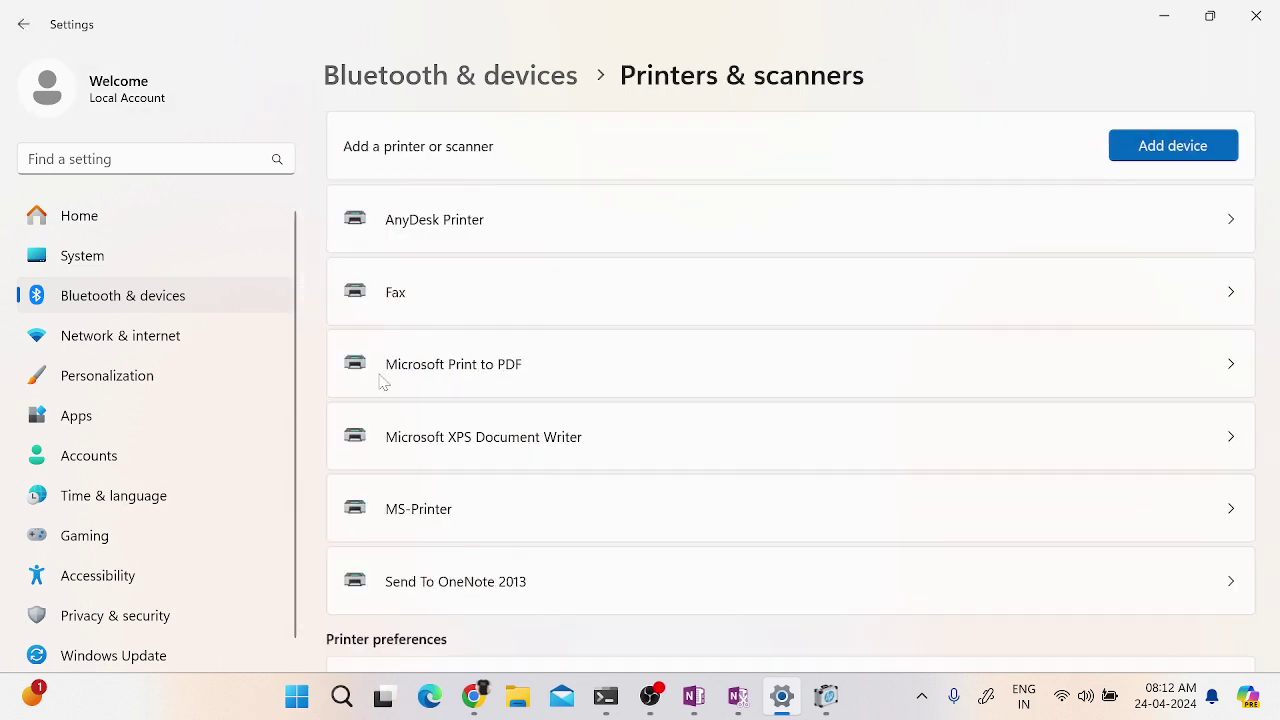
# - Reopen MS-Printer and send a test page
pyautogui.click(392, 513)
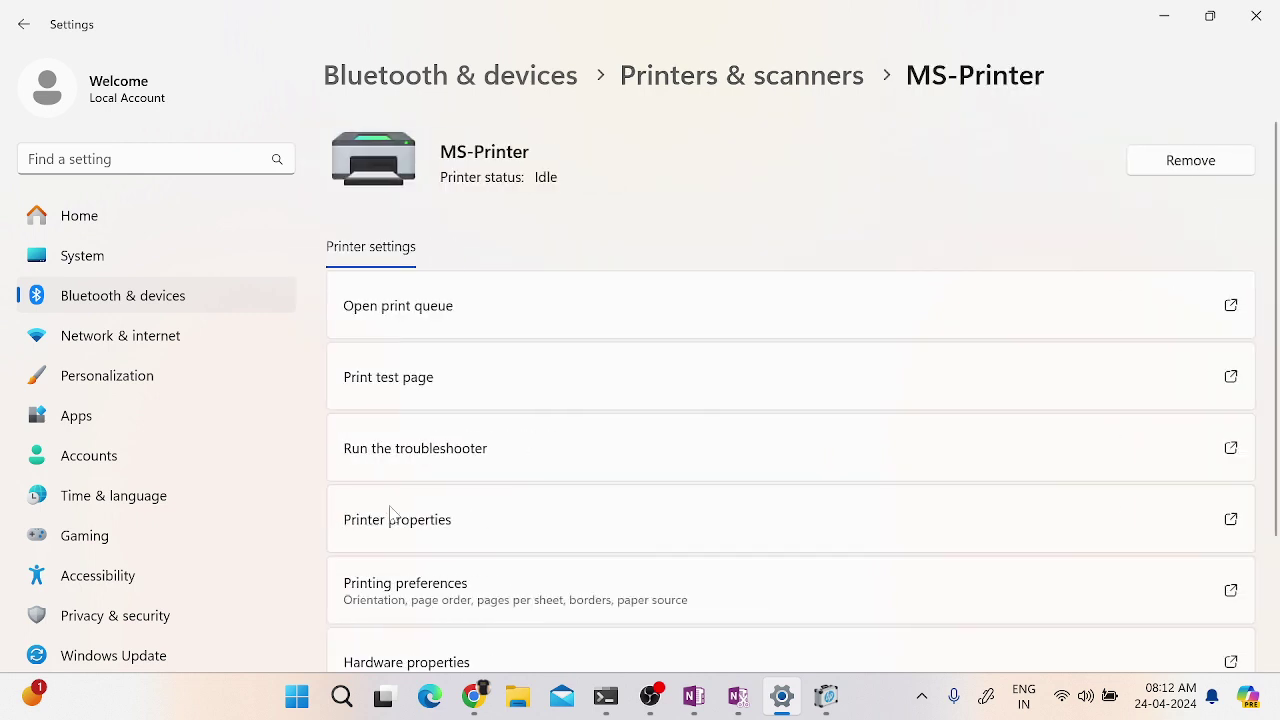
pyautogui.scroll(-2, 744, 531)
pyautogui.scroll(3, 743, 531)
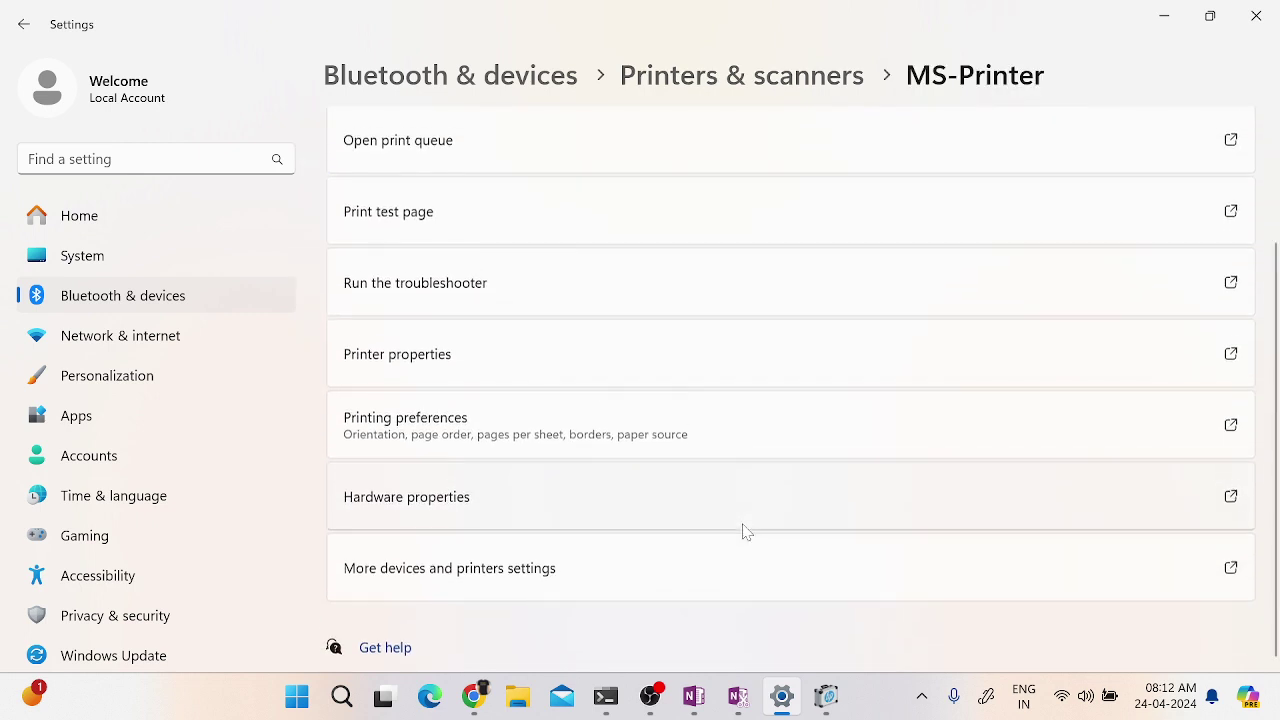
pyautogui.click(396, 380)
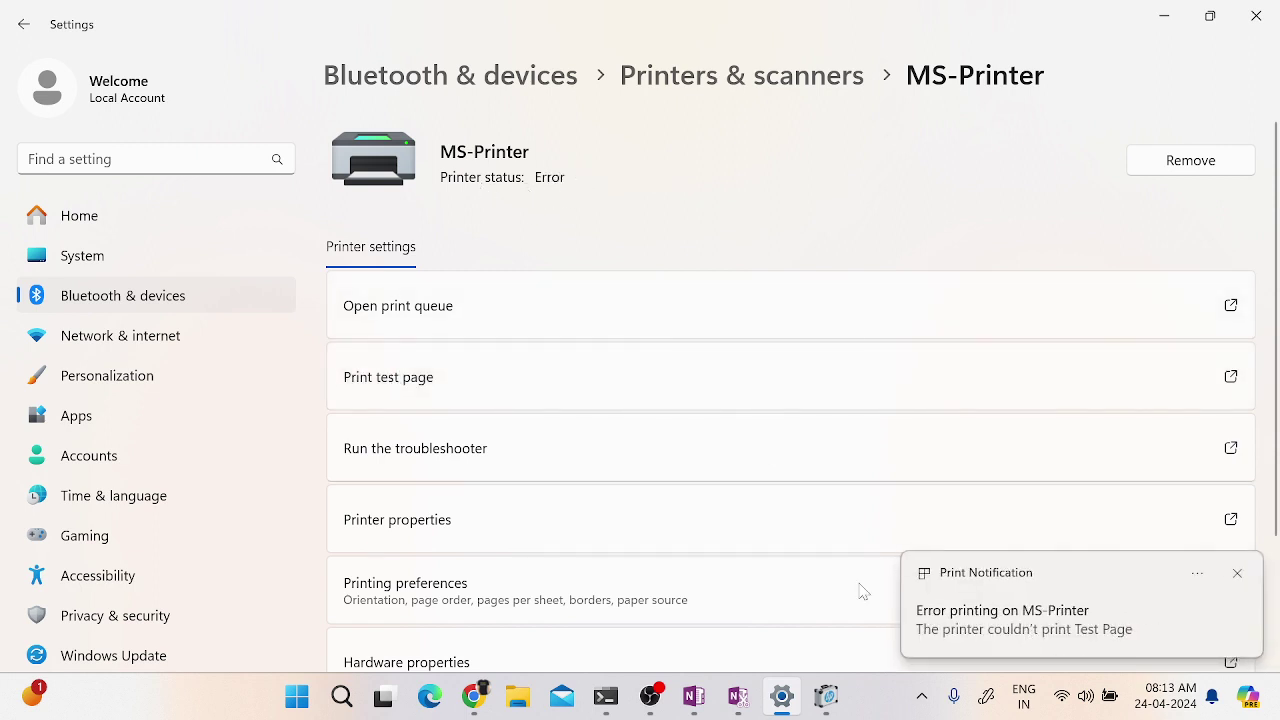
# - Review the Test Page job's error in MS-Printer's queue, close it, and minimize Settings
pyautogui.click(403, 306)
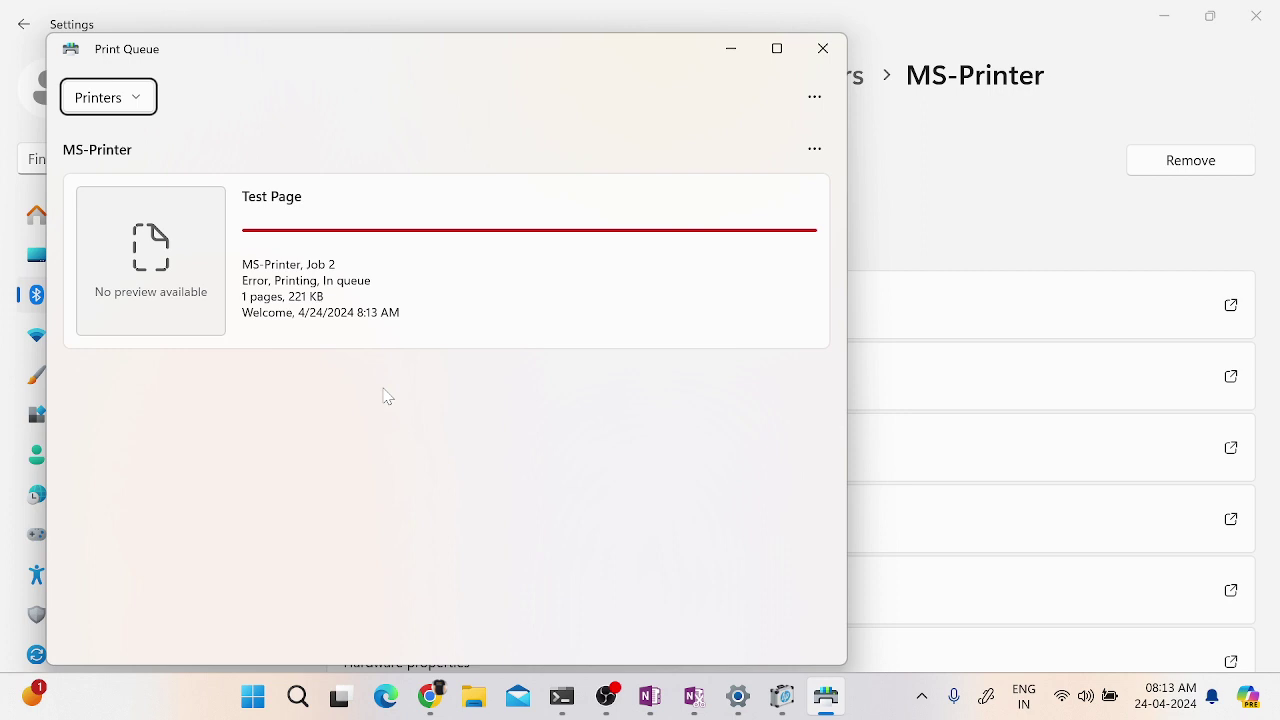
pyautogui.click(823, 48)
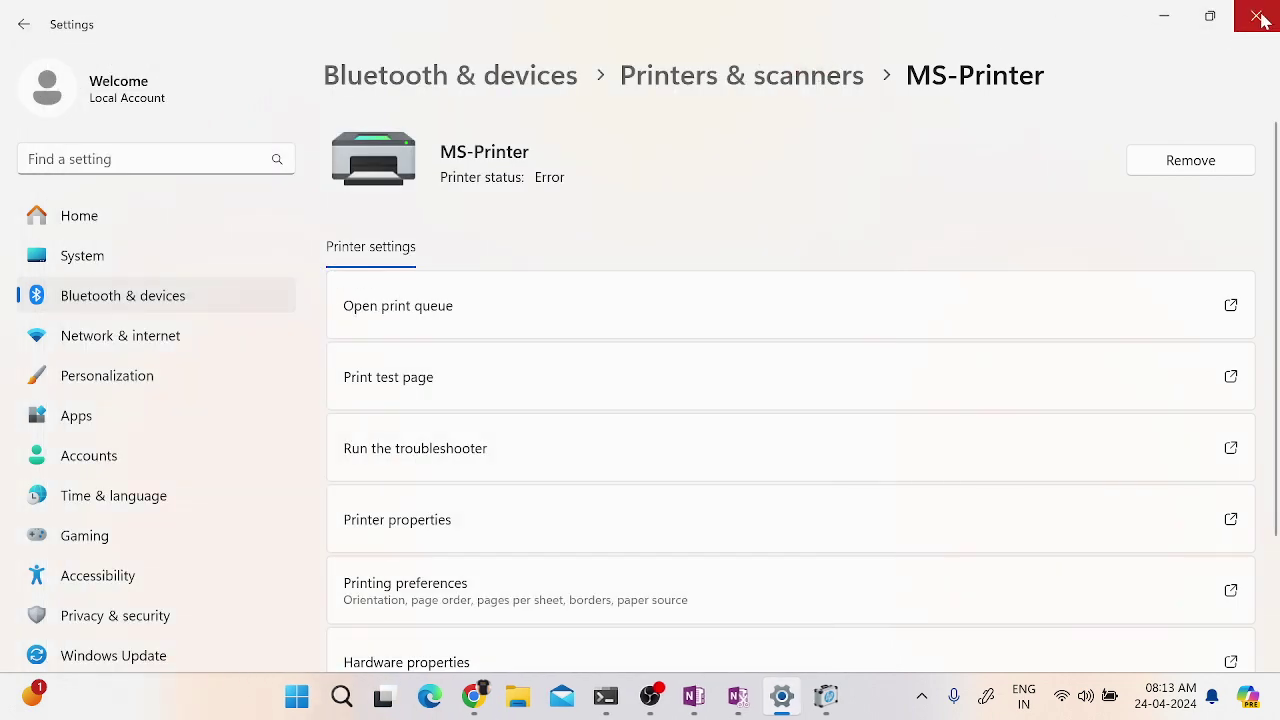
pyautogui.click(1160, 18)
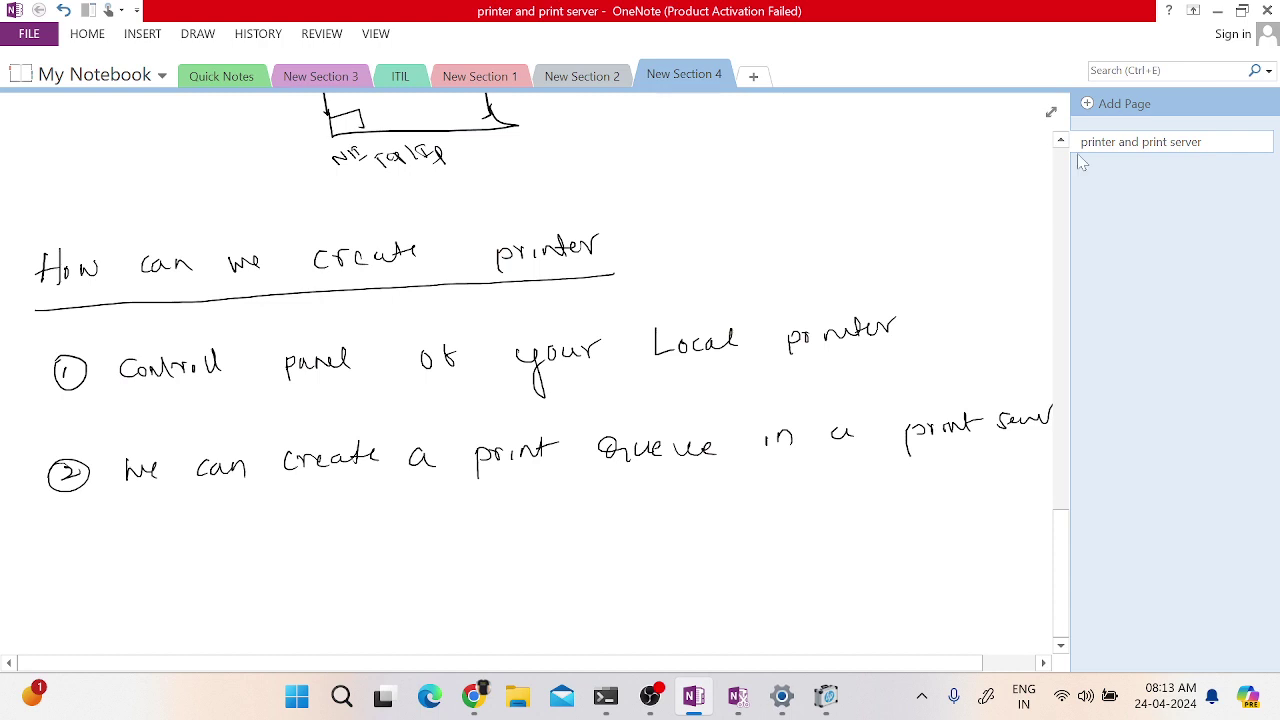
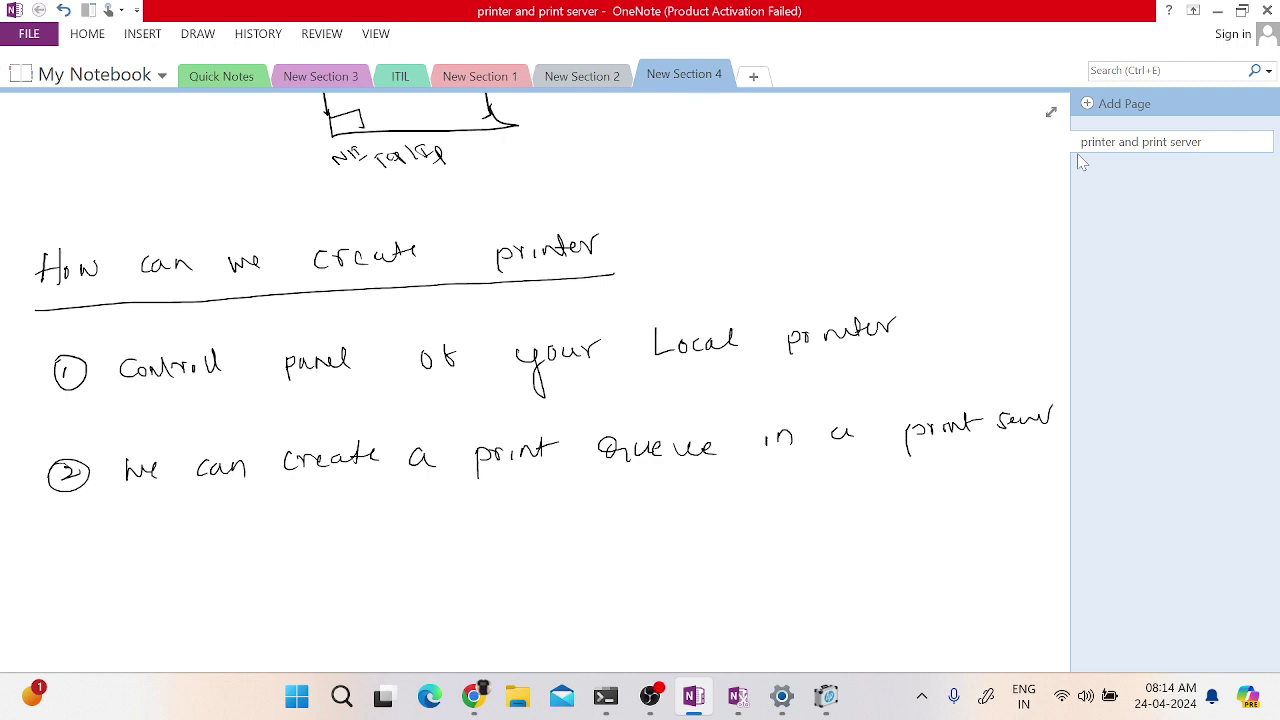
# - Below the second point, handwrite the hierarchy Server01 ↳ print mgmt ↳ printers ↳ print Queue, then circle Queue
pyautogui.scroll(-5, 143, 220)
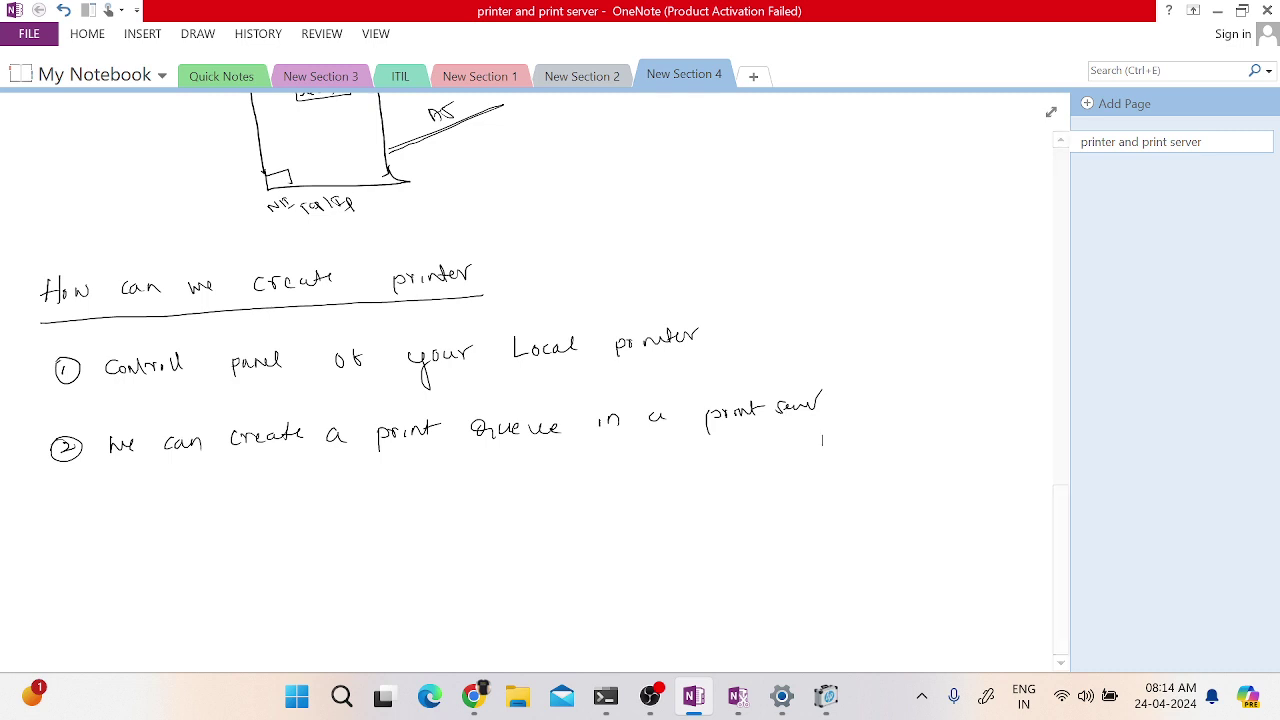
pyautogui.scroll(-3, 822, 440)
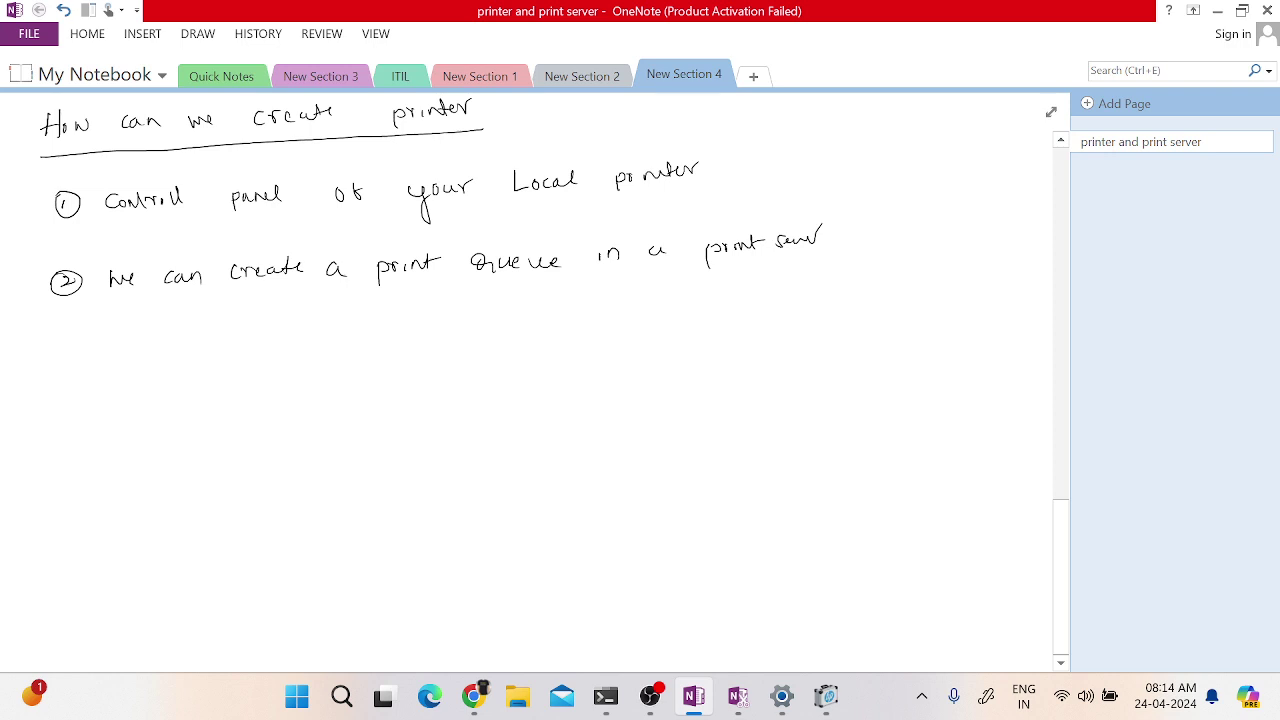
pyautogui.moveTo(183, 374)
pyautogui.mouseDown()
pyautogui.moveTo(172, 390)
pyautogui.moveTo(248, 384)
pyautogui.moveTo(268, 440)
pyautogui.moveTo(326, 447)
pyautogui.moveTo(340, 428)
pyautogui.moveTo(440, 434)
pyautogui.moveTo(496, 419)
pyautogui.mouseUp()
pyautogui.moveTo(434, 466)
pyautogui.mouseDown()
pyautogui.moveTo(467, 496)
pyautogui.moveTo(460, 510)
pyautogui.moveTo(509, 516)
pyautogui.moveTo(515, 496)
pyautogui.moveTo(636, 484)
pyautogui.mouseUp()
pyautogui.moveTo(606, 544)
pyautogui.mouseDown()
pyautogui.moveTo(651, 578)
pyautogui.moveTo(733, 584)
pyautogui.moveTo(752, 556)
pyautogui.moveTo(914, 546)
pyautogui.mouseUp()
pyautogui.scroll(-3, 530, 380)
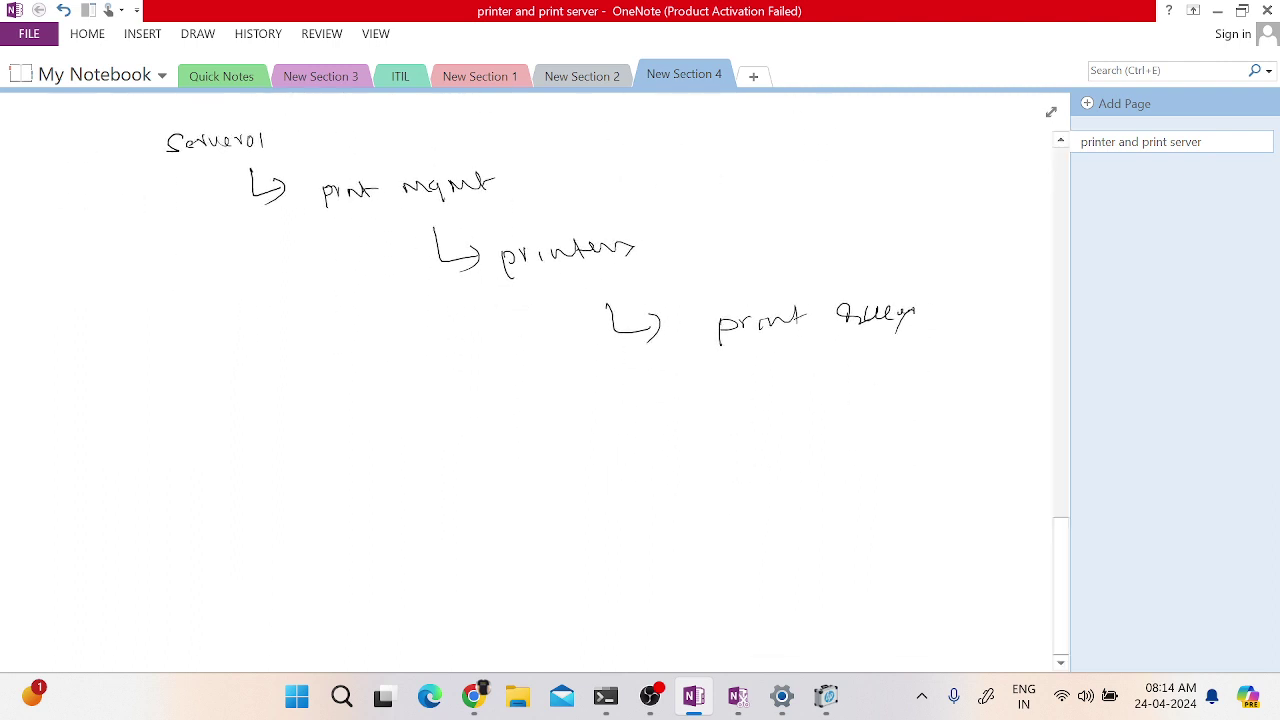
pyautogui.moveTo(858, 348)
pyautogui.mouseDown()
pyautogui.moveTo(880, 284)
pyautogui.moveTo(822, 332)
pyautogui.moveTo(874, 343)
pyautogui.mouseUp()
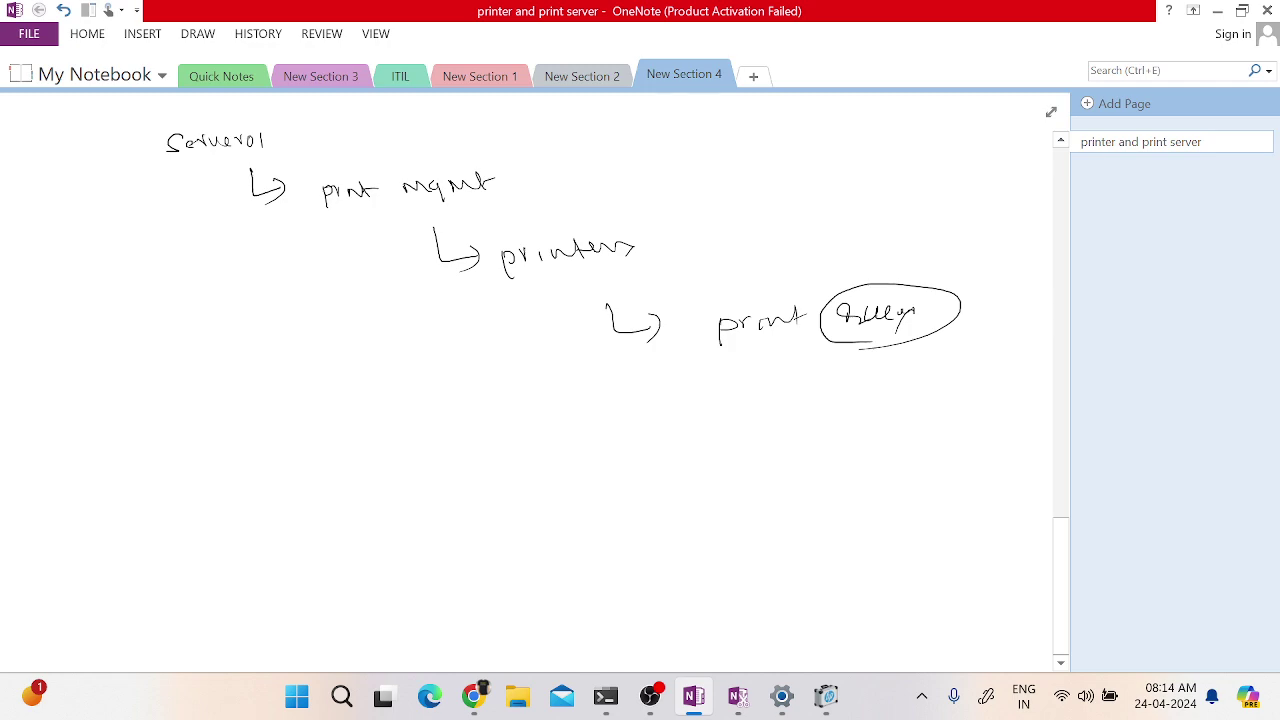
# - Minimize OneNote, close the stray feedback, error and Run windows, and launch VMware Workstation Pro
pyautogui.click(1216, 12)
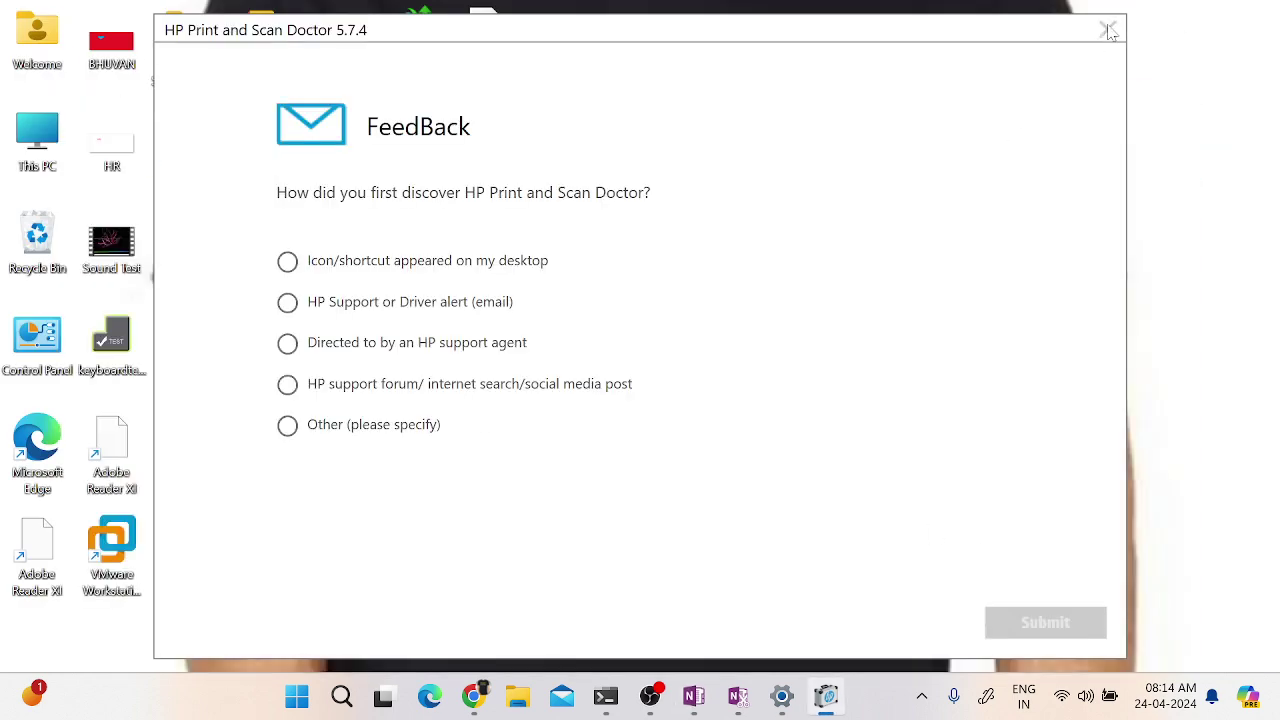
pyautogui.click(1107, 30)
pyautogui.click(794, 373)
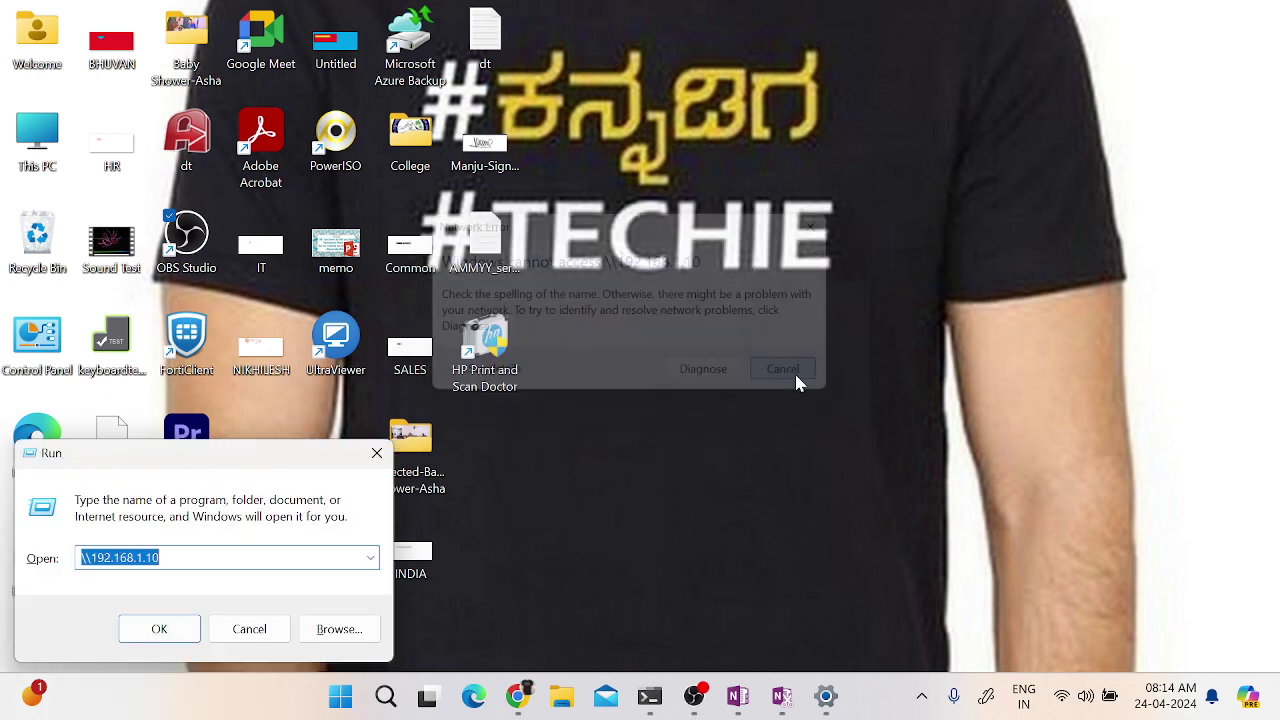
pyautogui.click(249, 628)
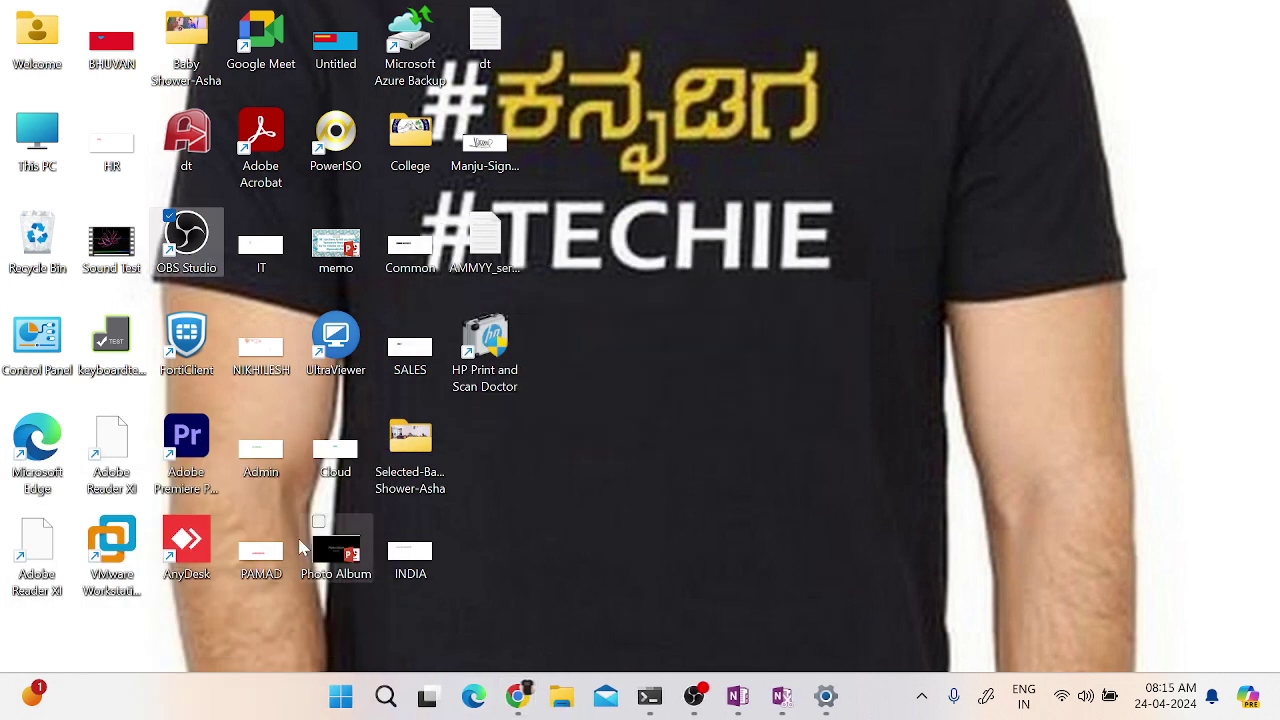
pyautogui.click(111, 545)
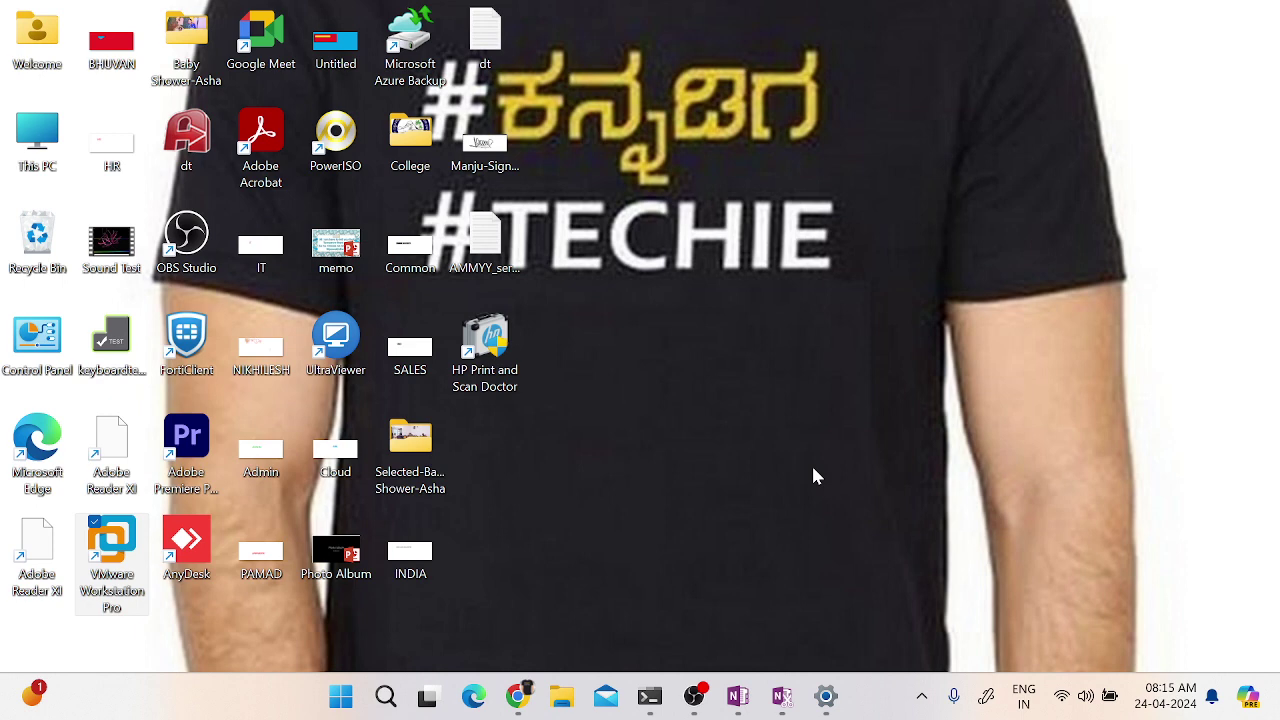
pyautogui.press('Return')
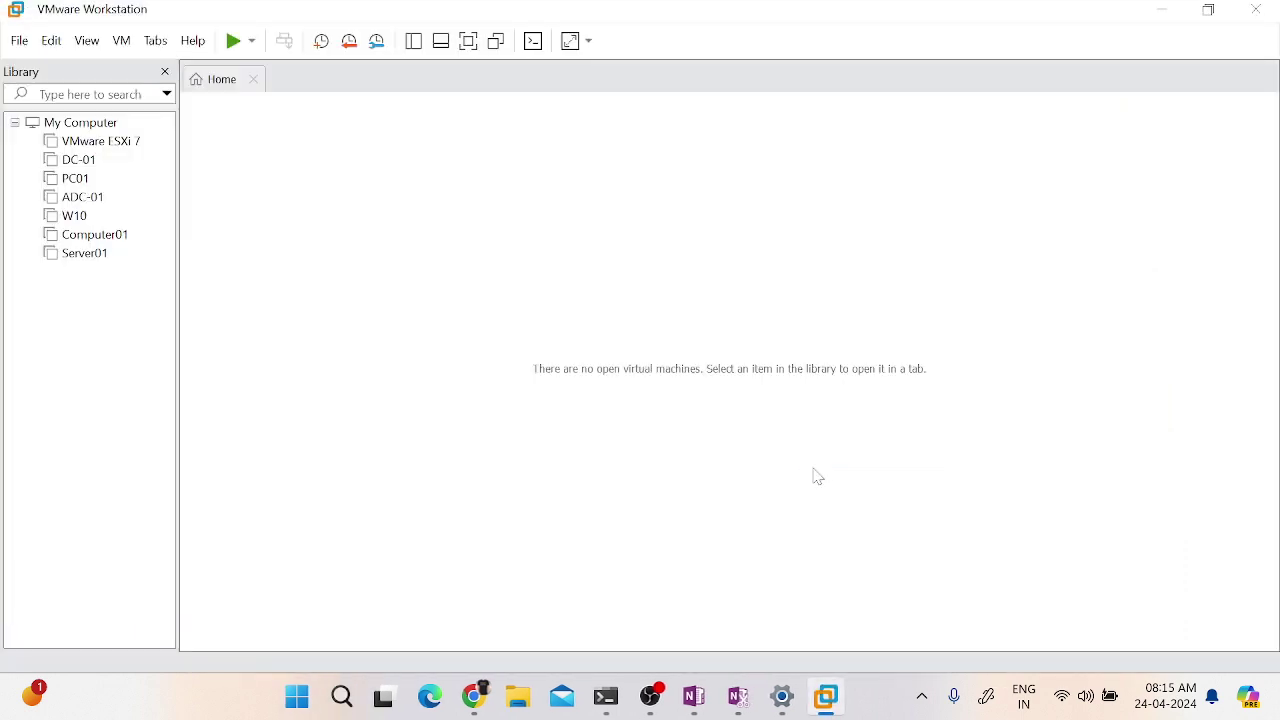
# - Power on the Server01 and W10 virtual machines
pyautogui.click(82, 256)
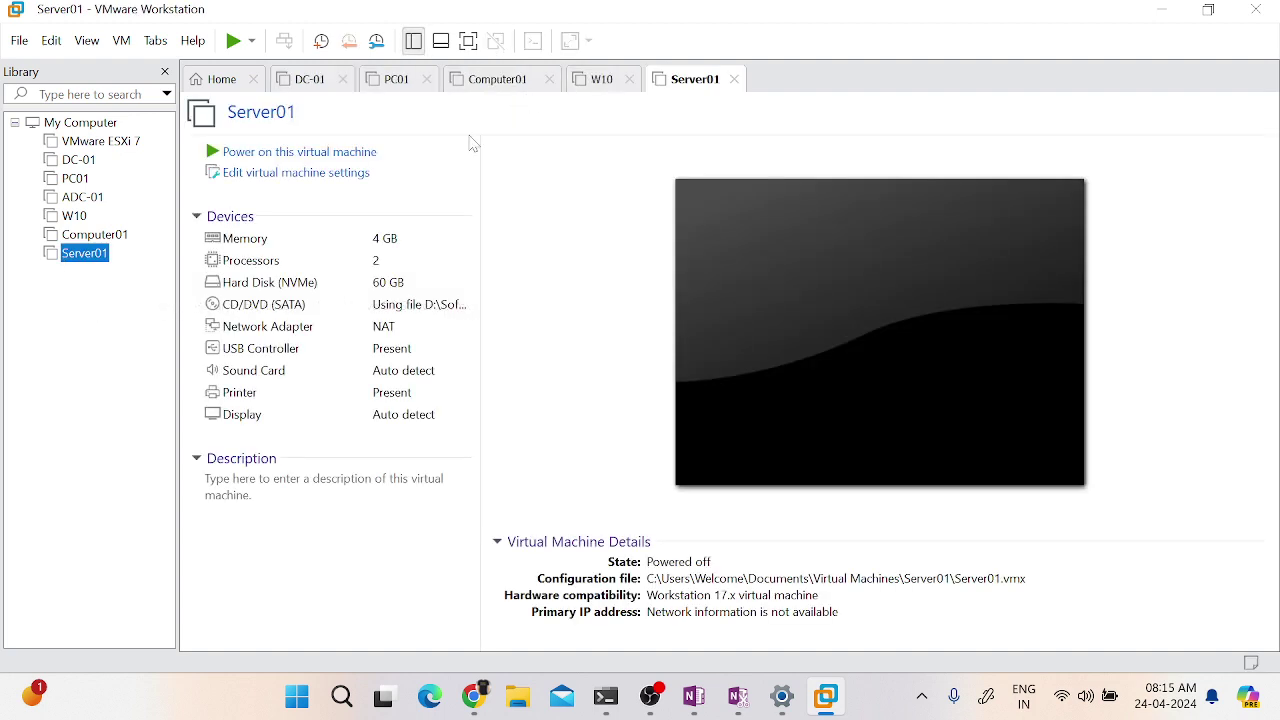
pyautogui.click(305, 155)
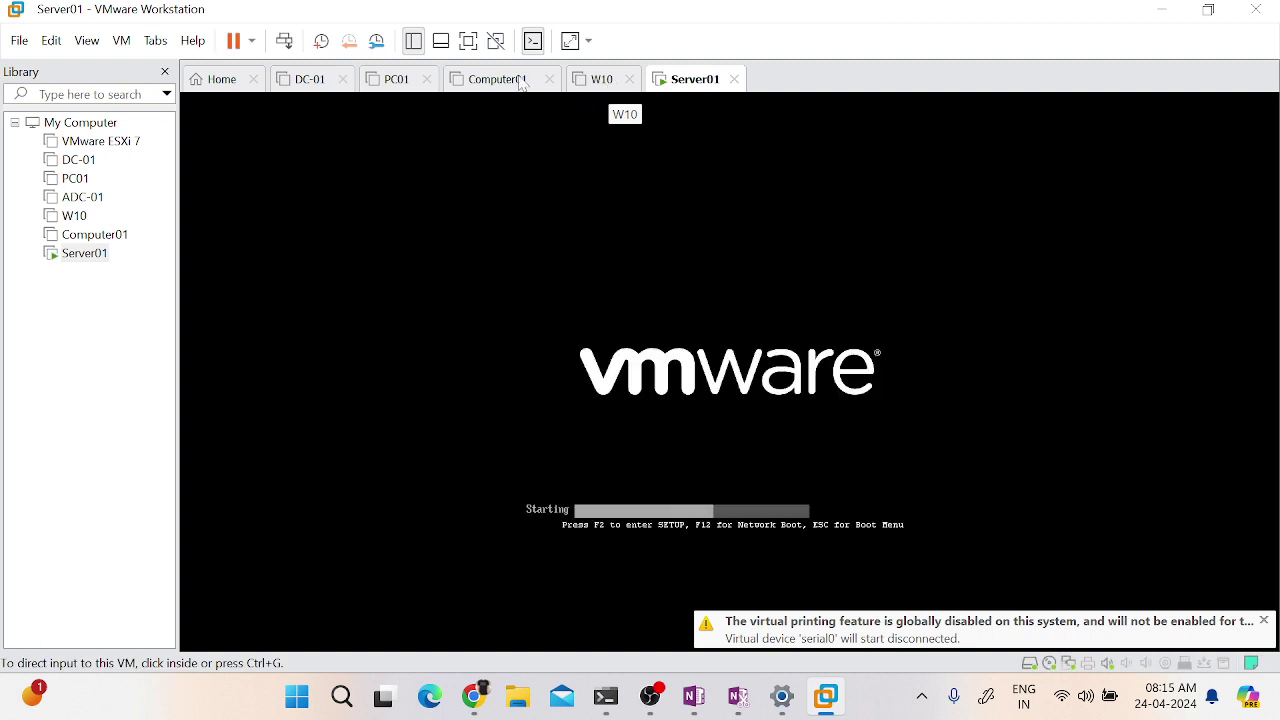
pyautogui.click(600, 80)
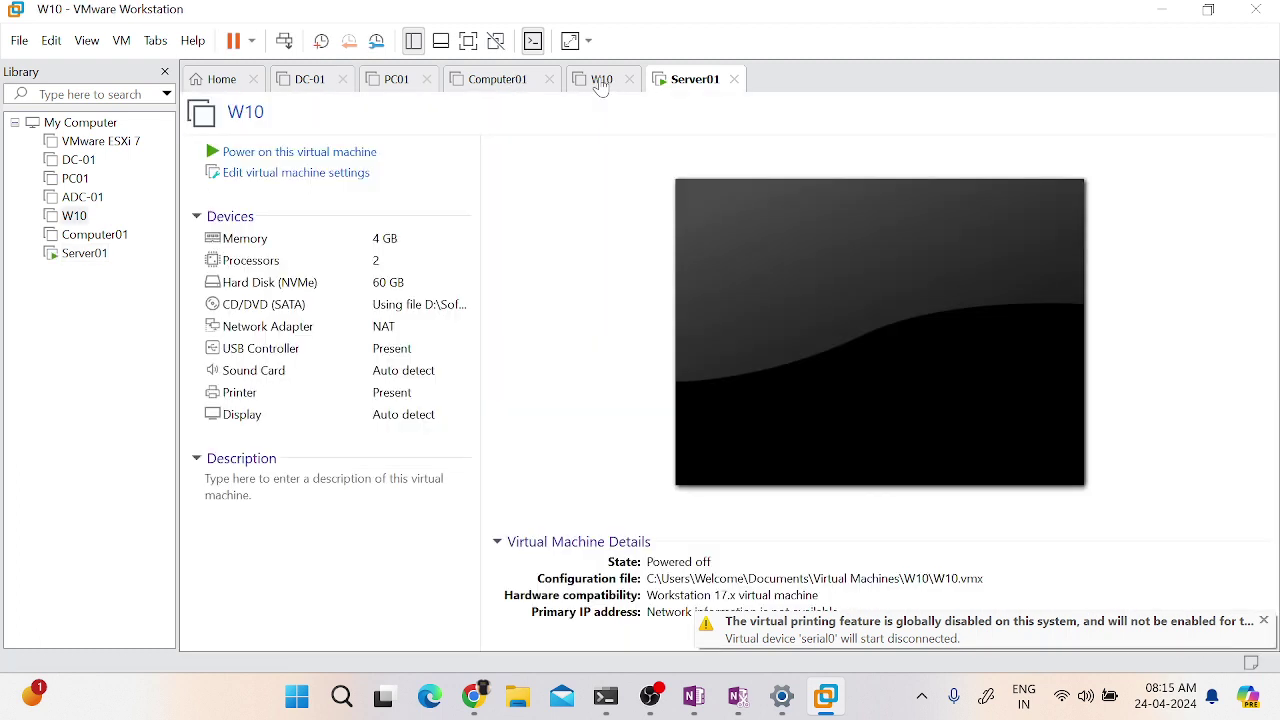
pyautogui.click(245, 155)
pyautogui.click(686, 84)
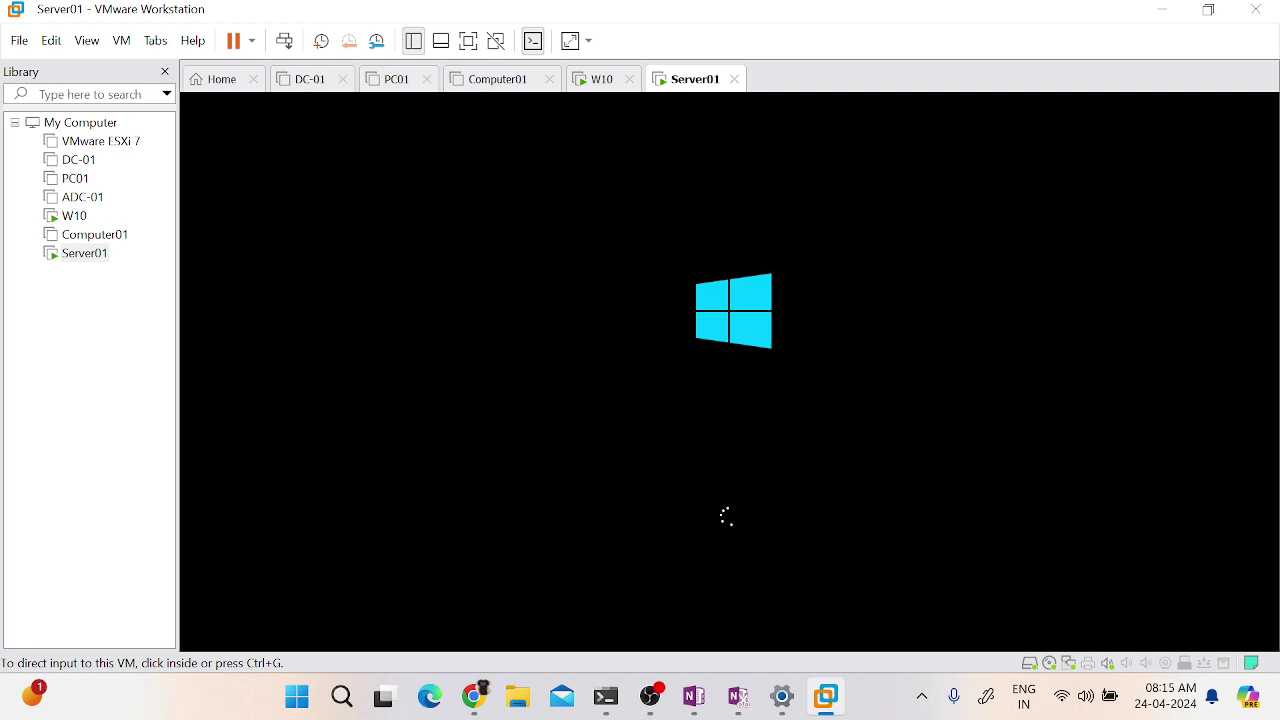
# - Show Server01 full screen and send it Ctrl+Alt+Del to reach the sign-in prompt
pyautogui.hotkey('alt', 'Tab')
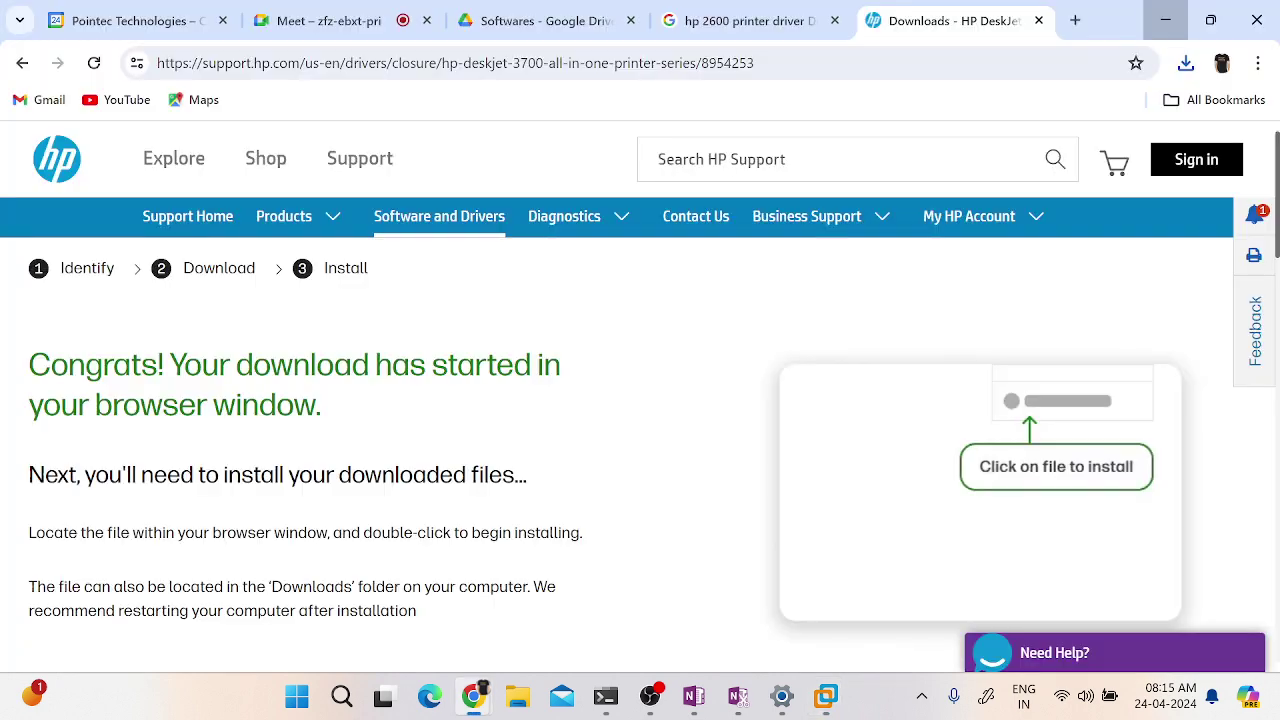
pyautogui.moveTo(1117, 16); pyautogui.dragTo(1279, 62)
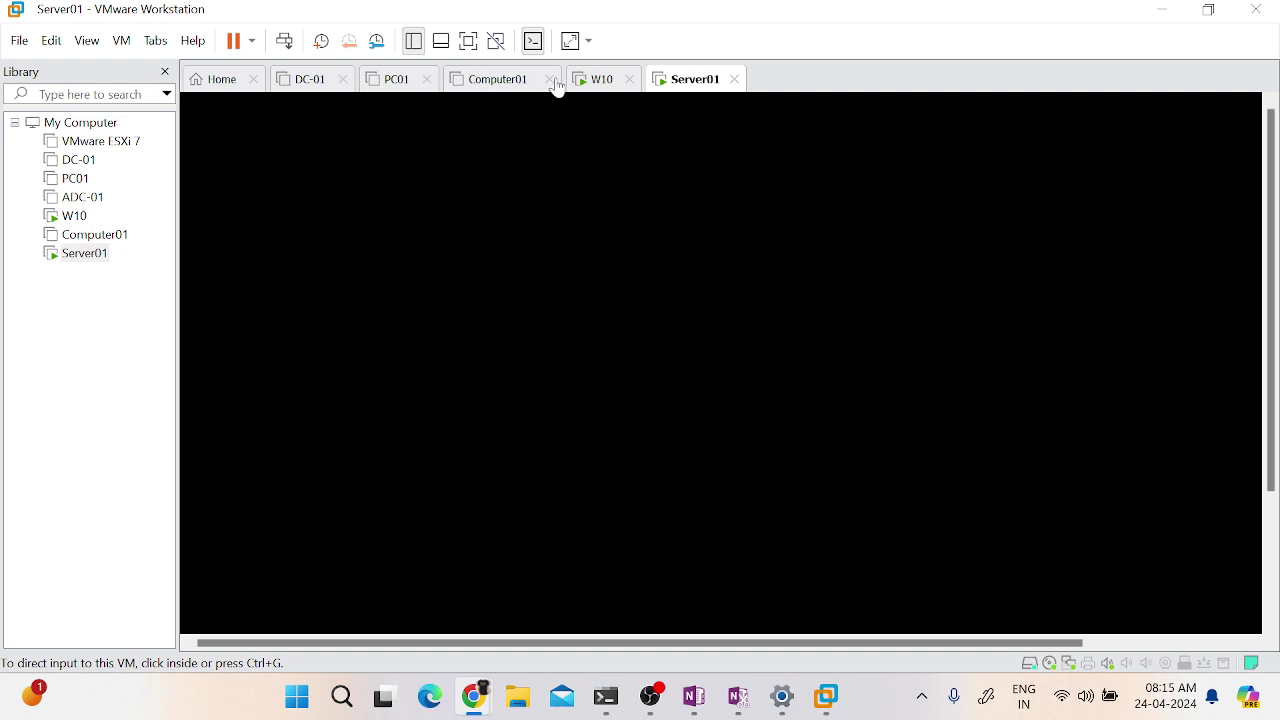
pyautogui.click(594, 86)
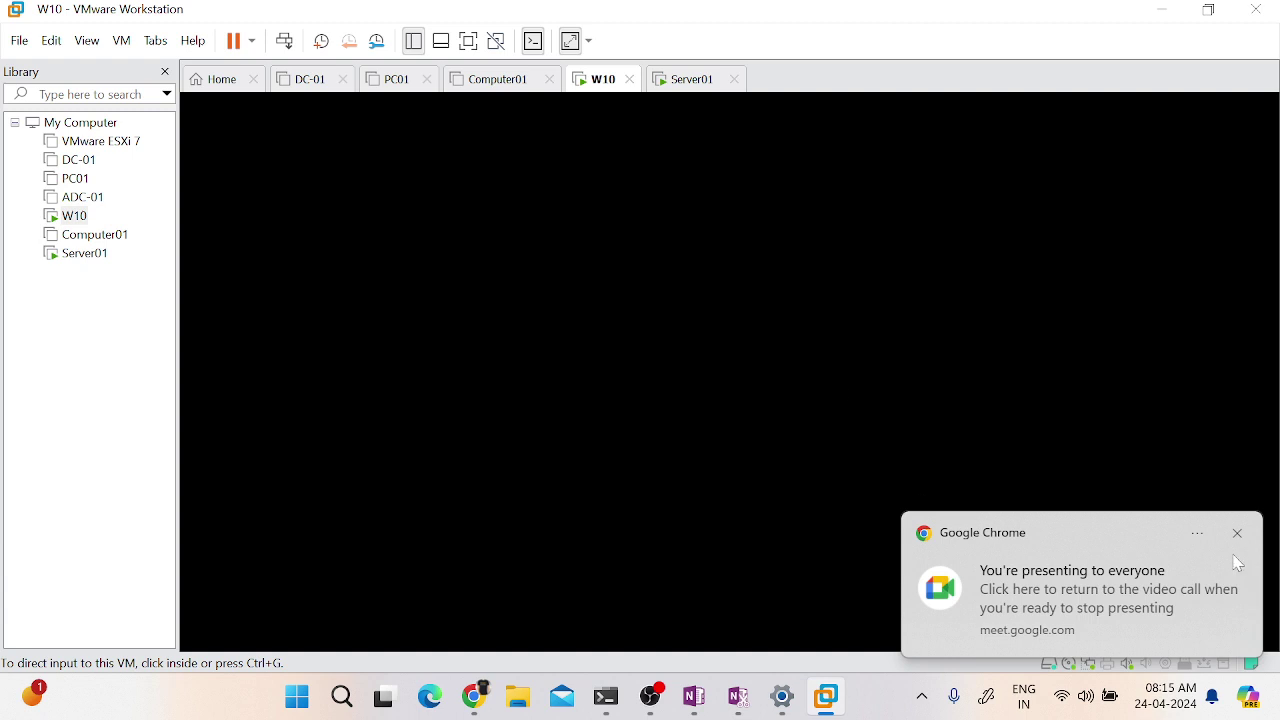
pyautogui.click(1237, 532)
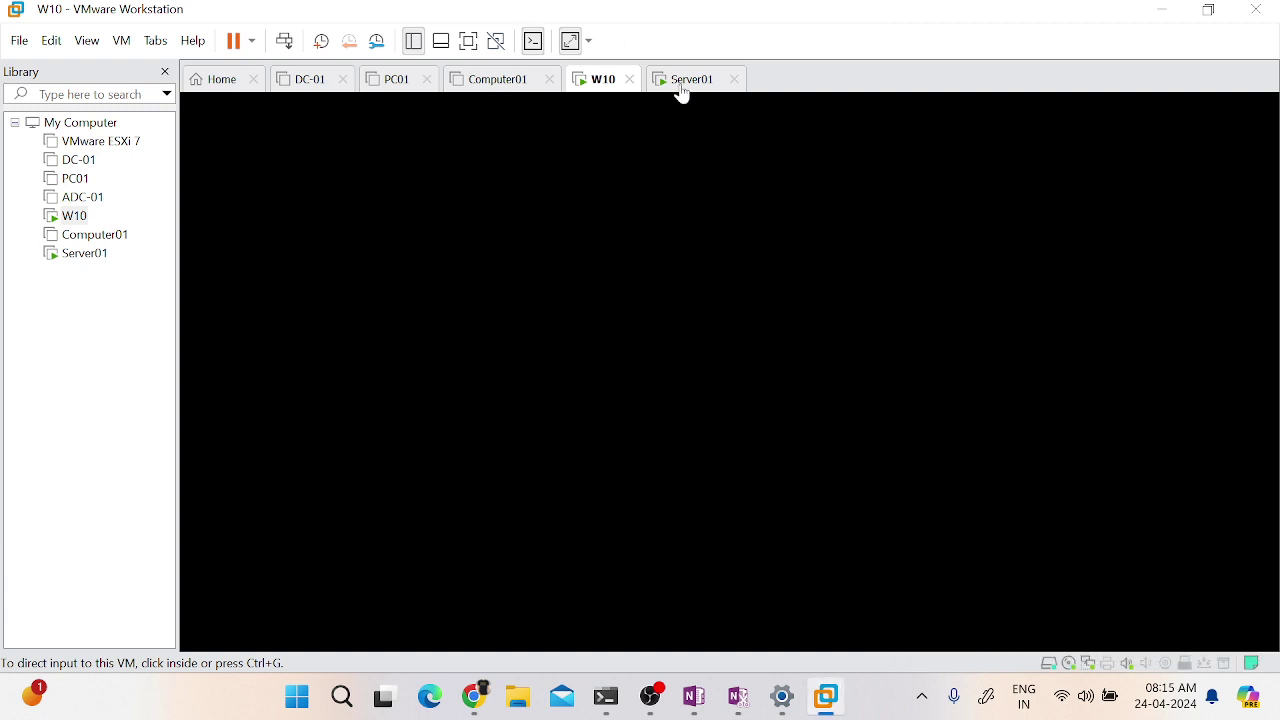
pyautogui.click(681, 89)
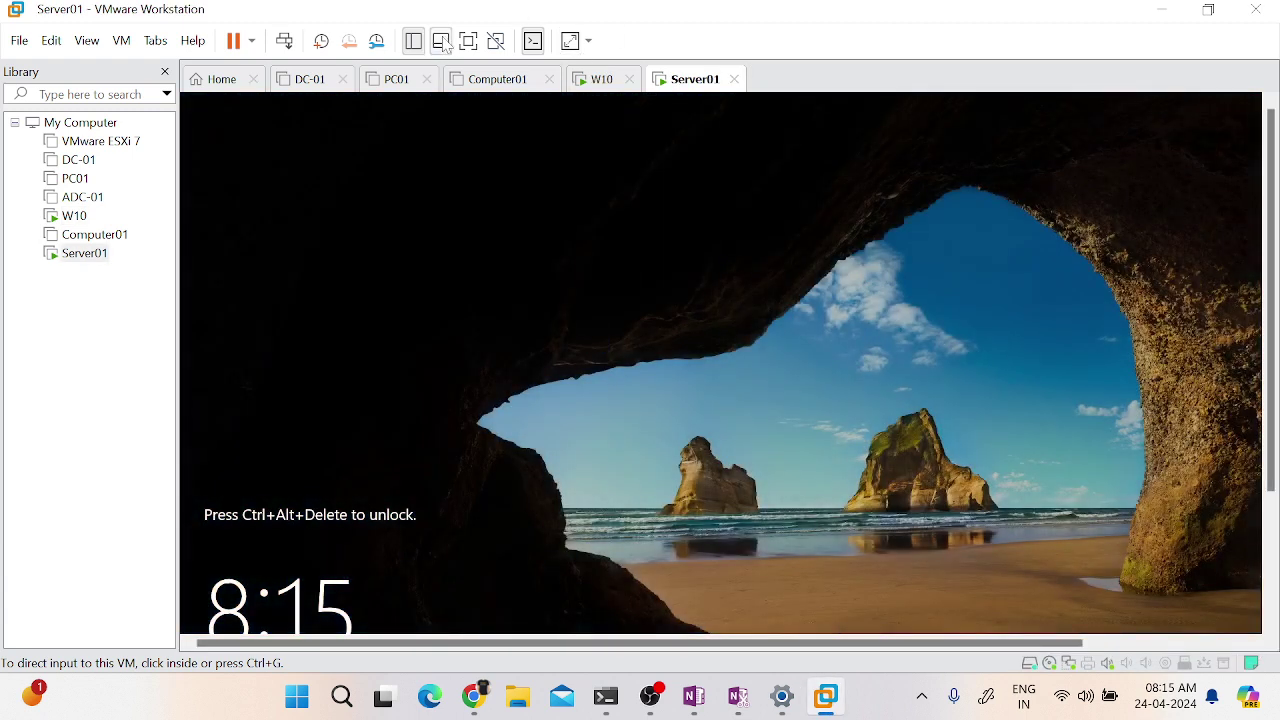
pyautogui.click(468, 41)
pyautogui.moveTo(654, 5)
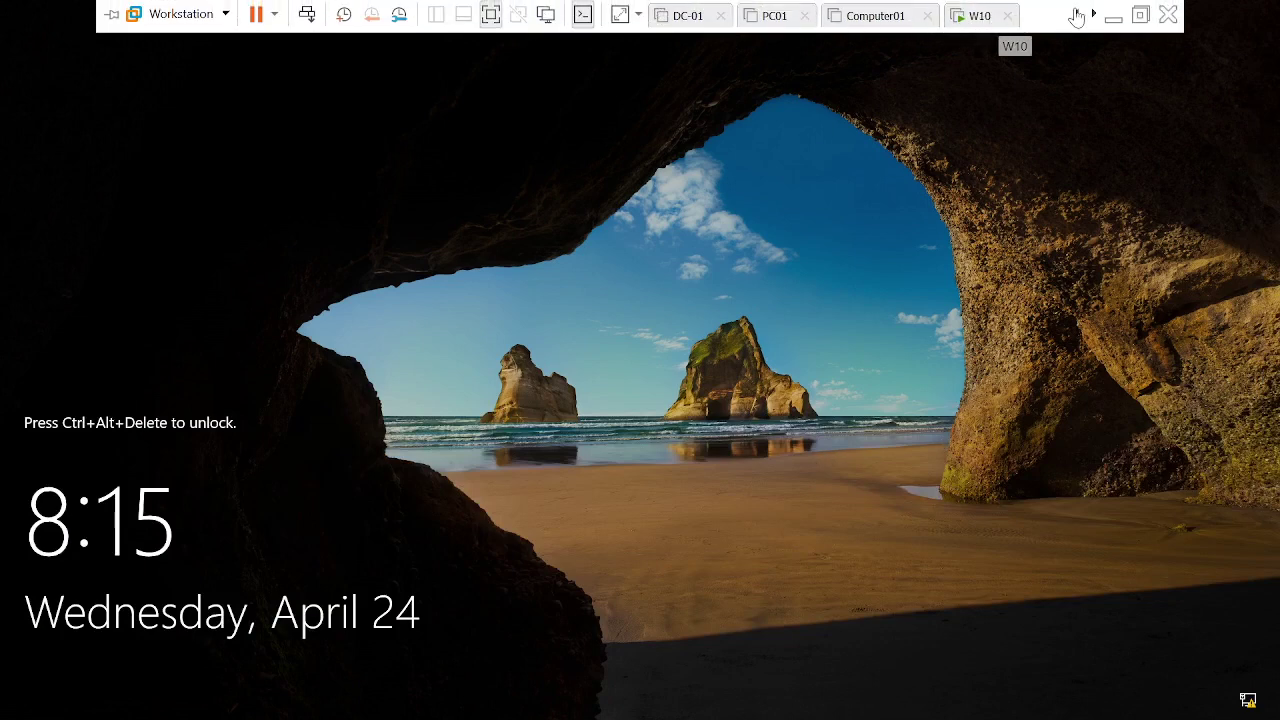
pyautogui.click(1093, 14)
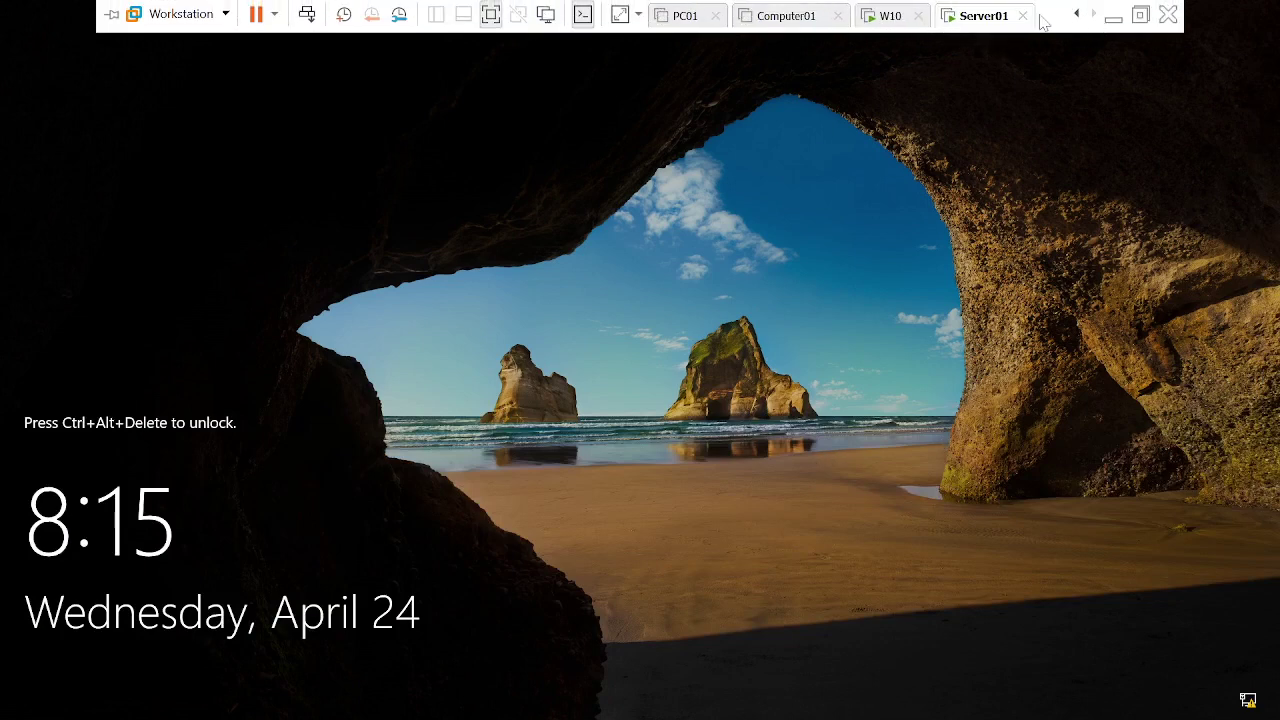
pyautogui.rightClick(973, 22)
pyautogui.click(1064, 140)
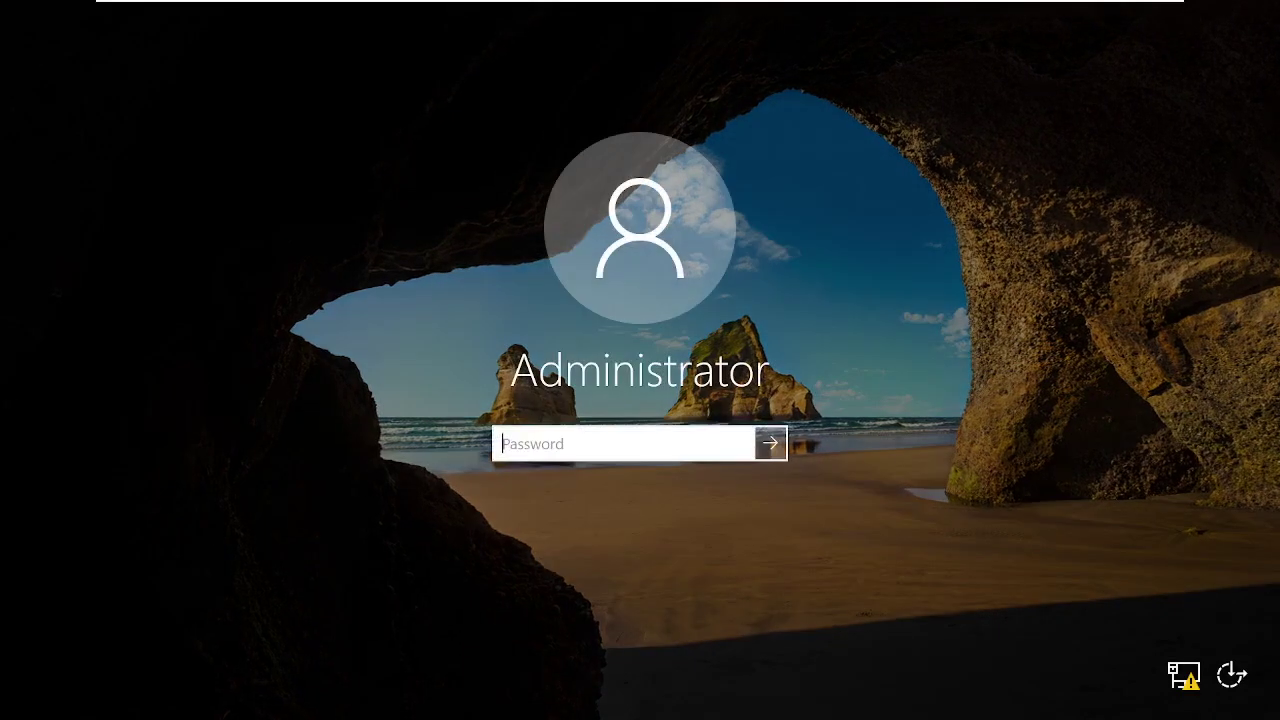
# - Sign in to Server01 as Administrator and dismiss the Windows Admin Center notice
pyautogui.write('•••••••••••••')
pyautogui.press('Return')
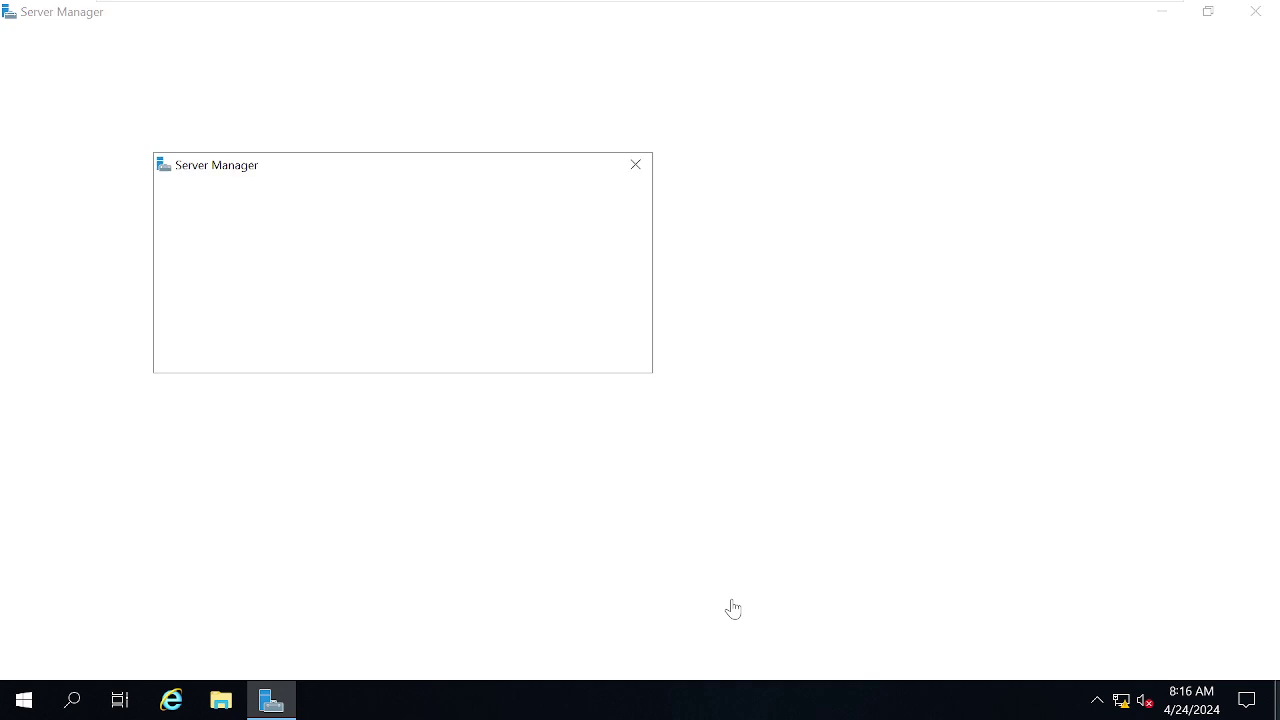
pyautogui.click(641, 168)
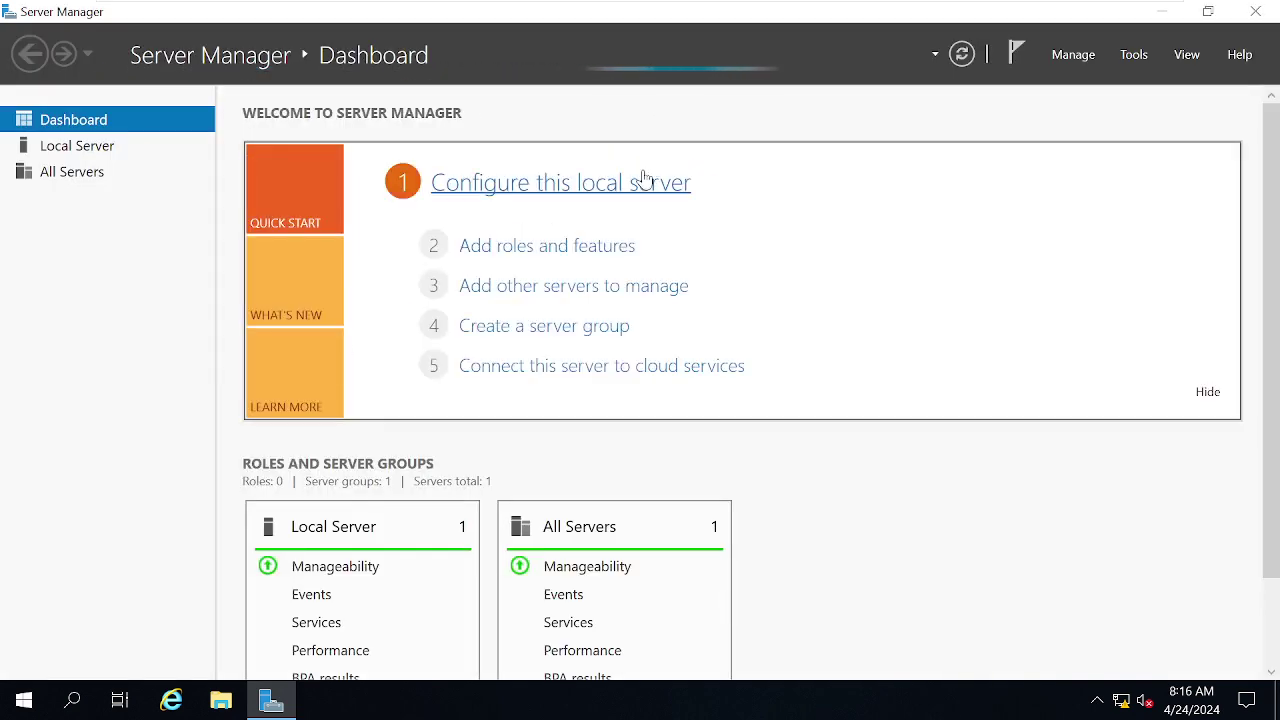
# - Launch the Add Roles and Features Wizard from the Server Manager Dashboard
pyautogui.click(1139, 57)
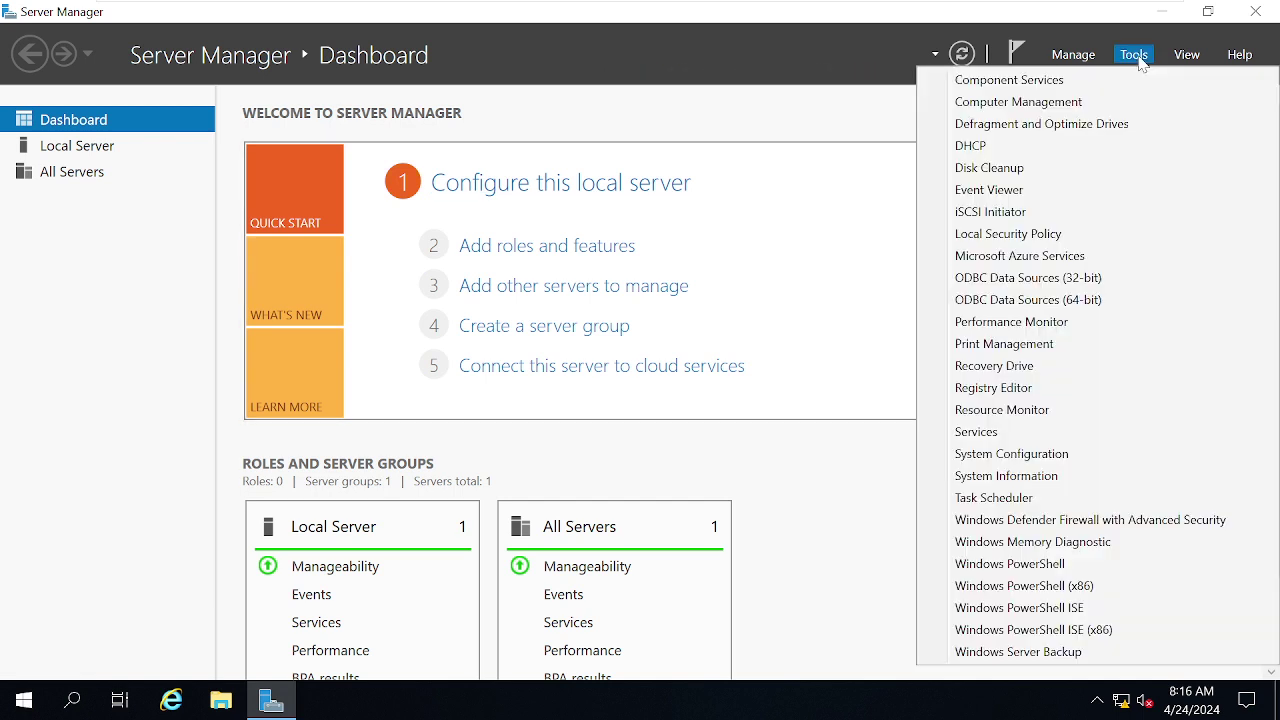
pyautogui.click(877, 317)
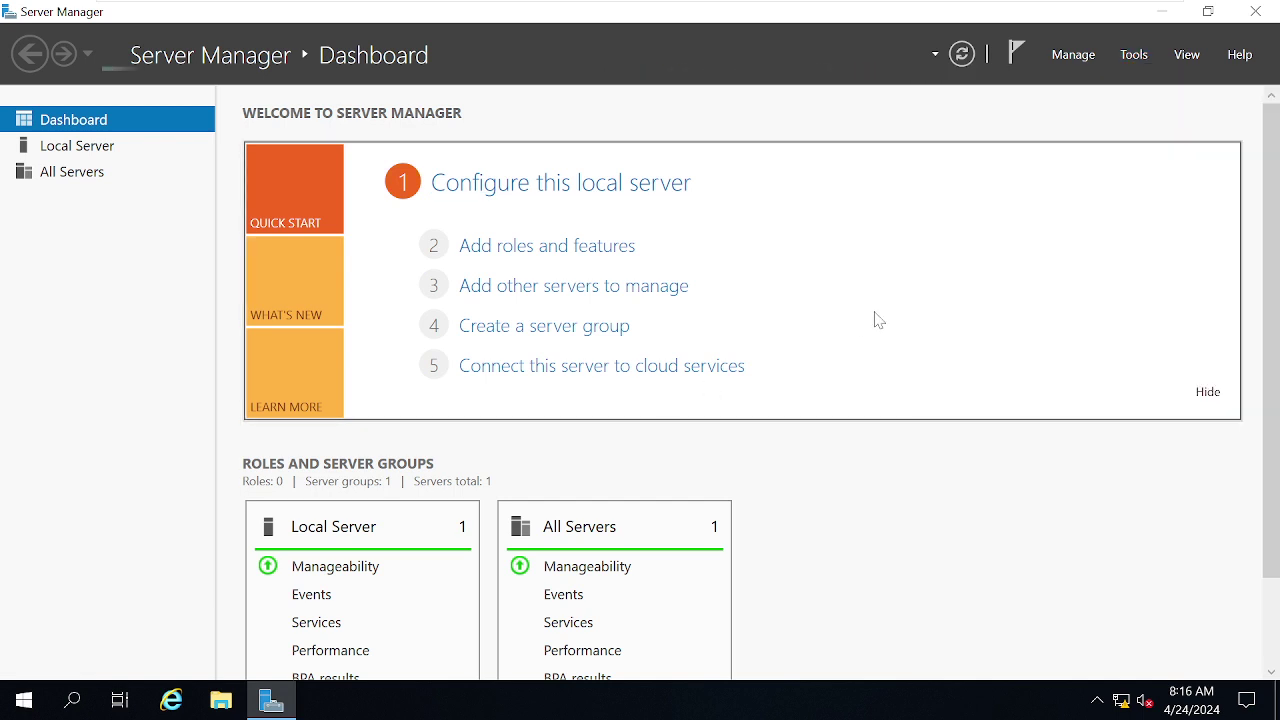
pyautogui.click(540, 250)
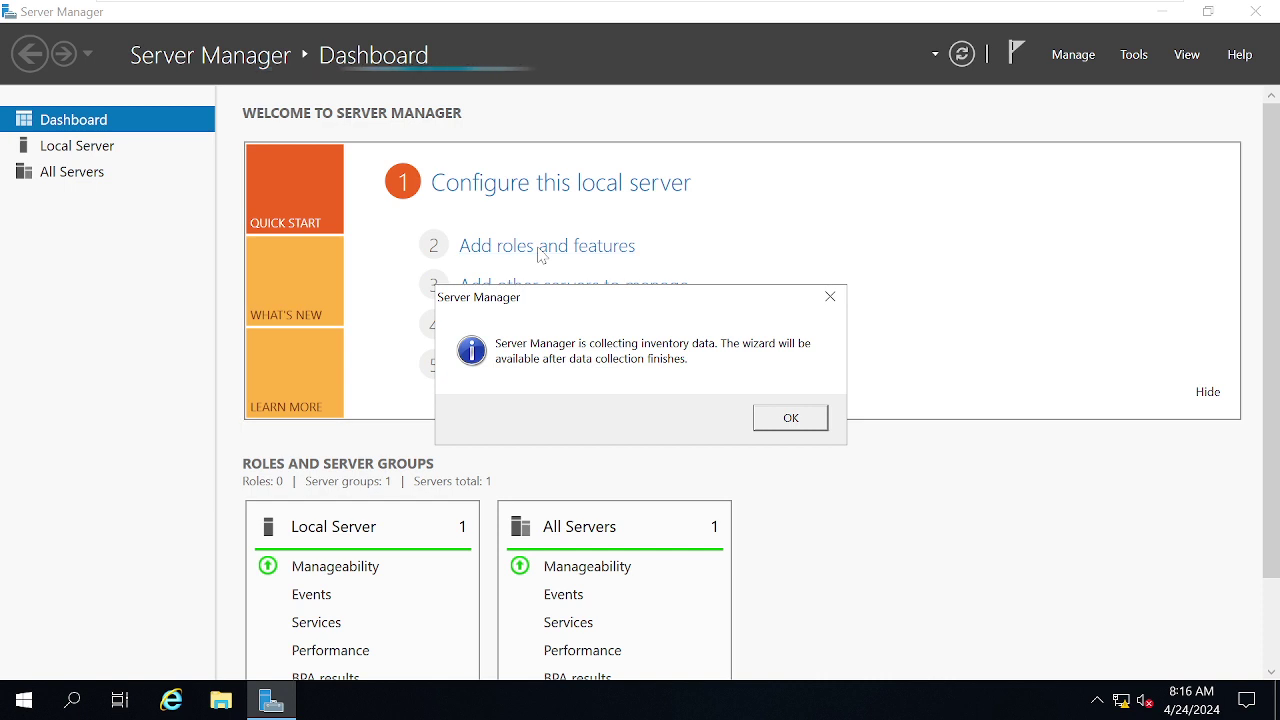
pyautogui.click(834, 305)
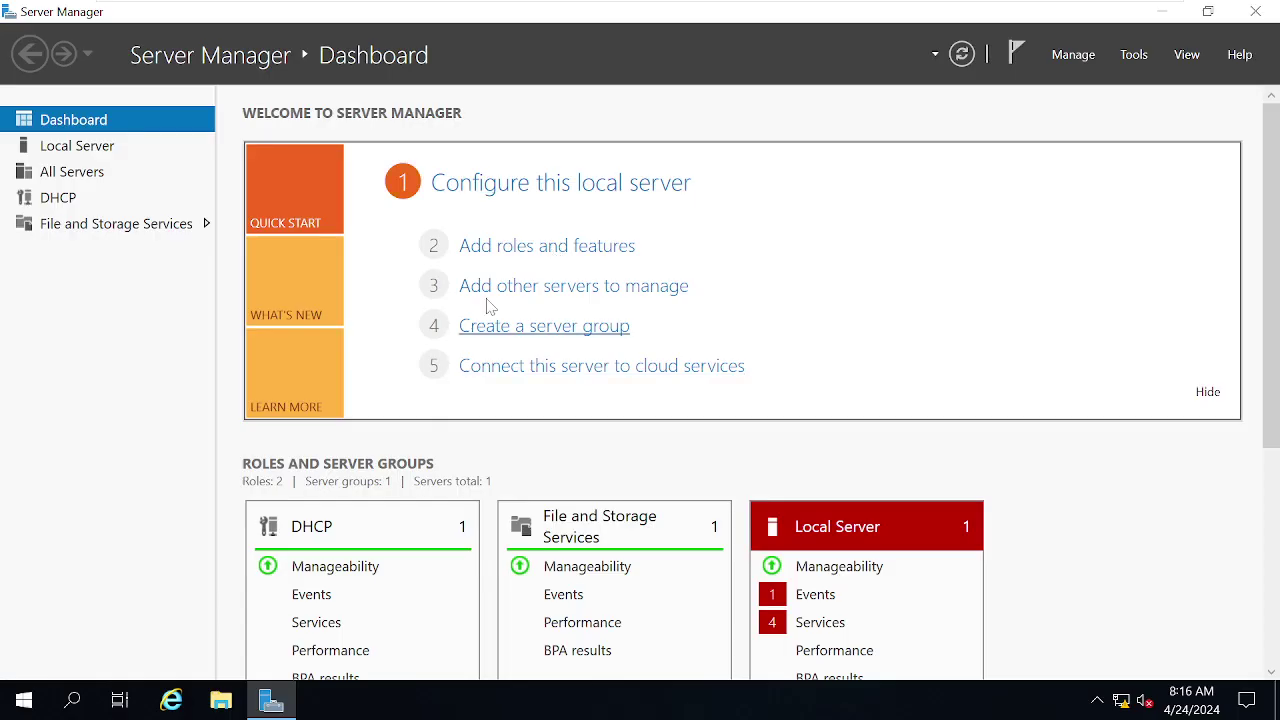
pyautogui.click(518, 258)
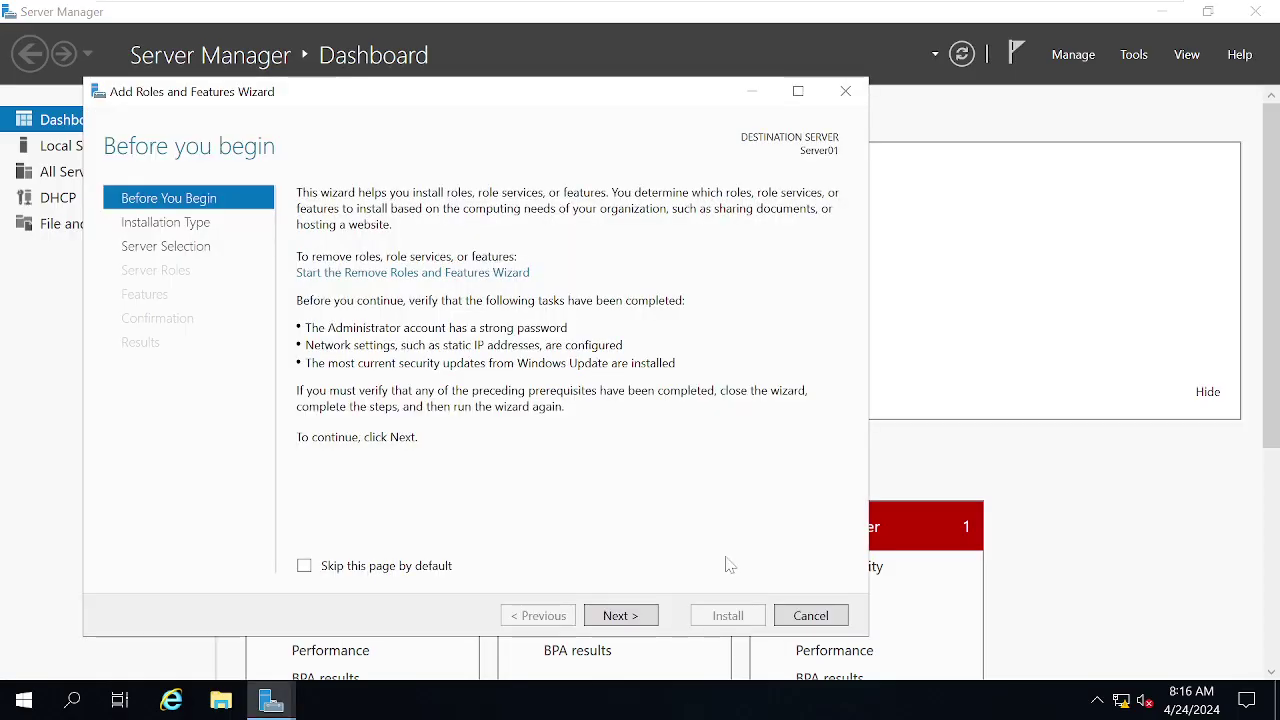
# - Choose role-based installation on Server01 and add Print and Document Services with its management tools
pyautogui.click(620, 615)
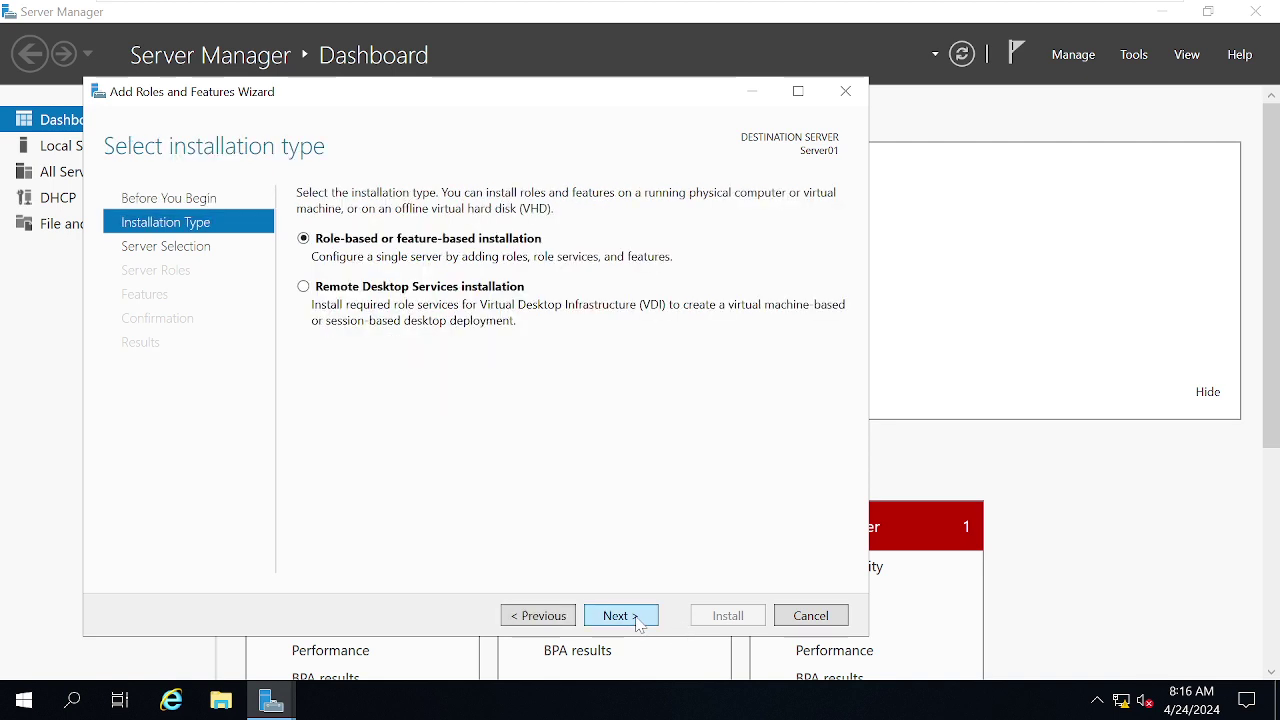
pyautogui.click(620, 615)
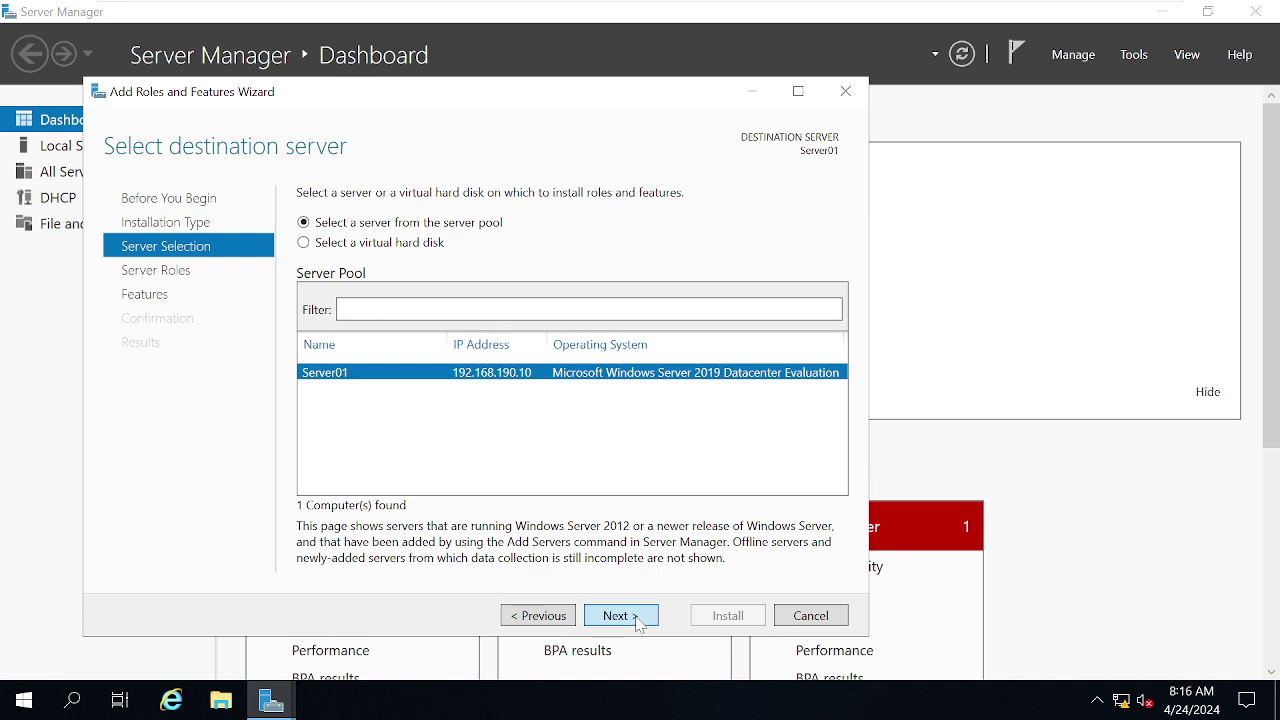
pyautogui.click(620, 615)
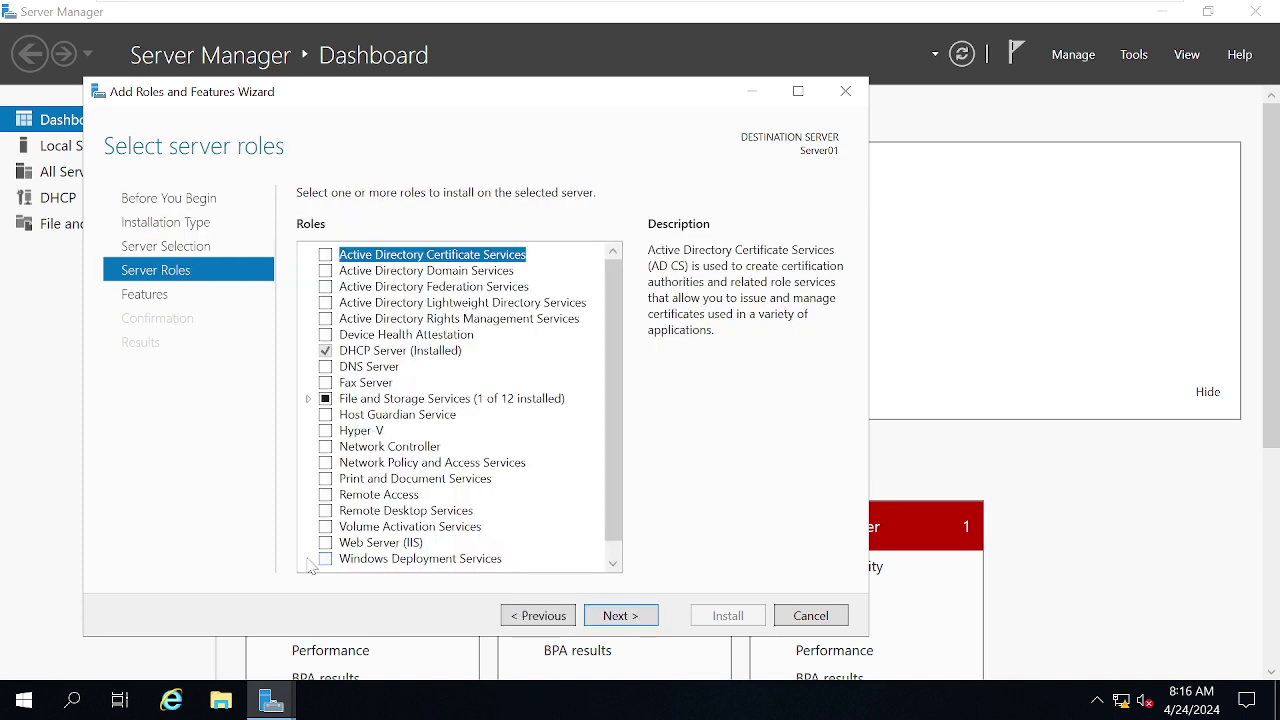
pyautogui.click(324, 482)
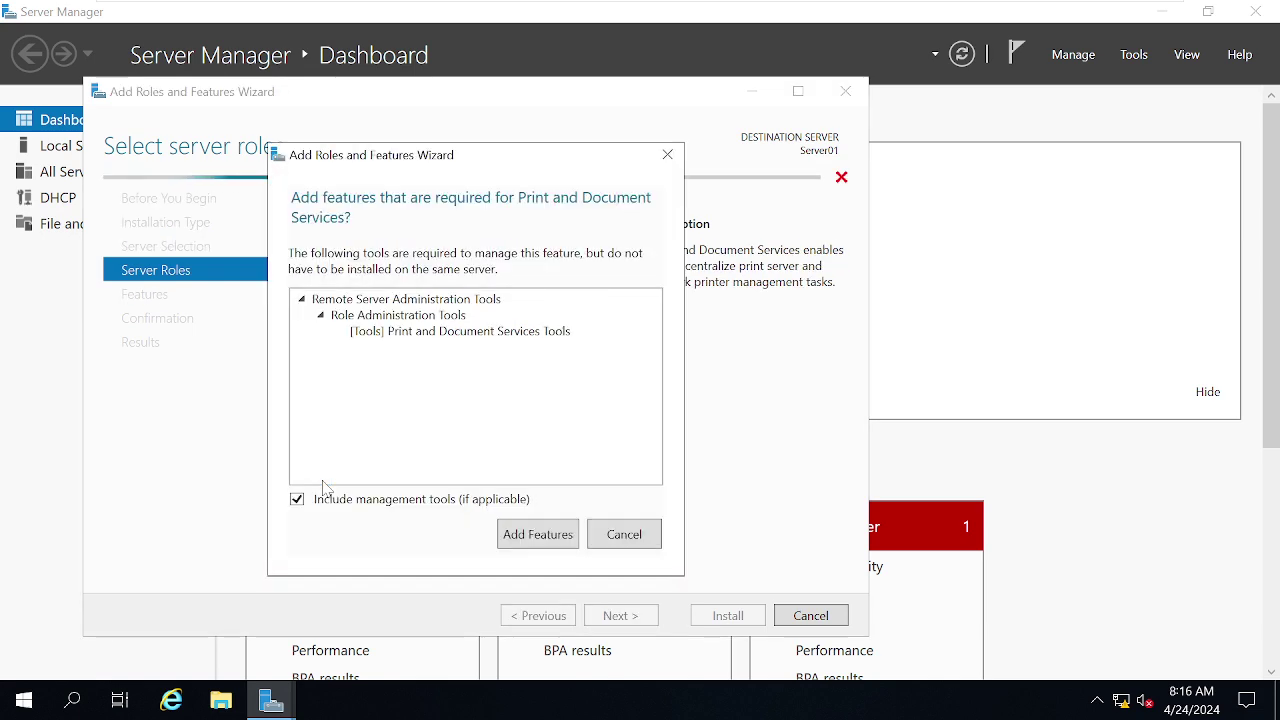
pyautogui.click(555, 542)
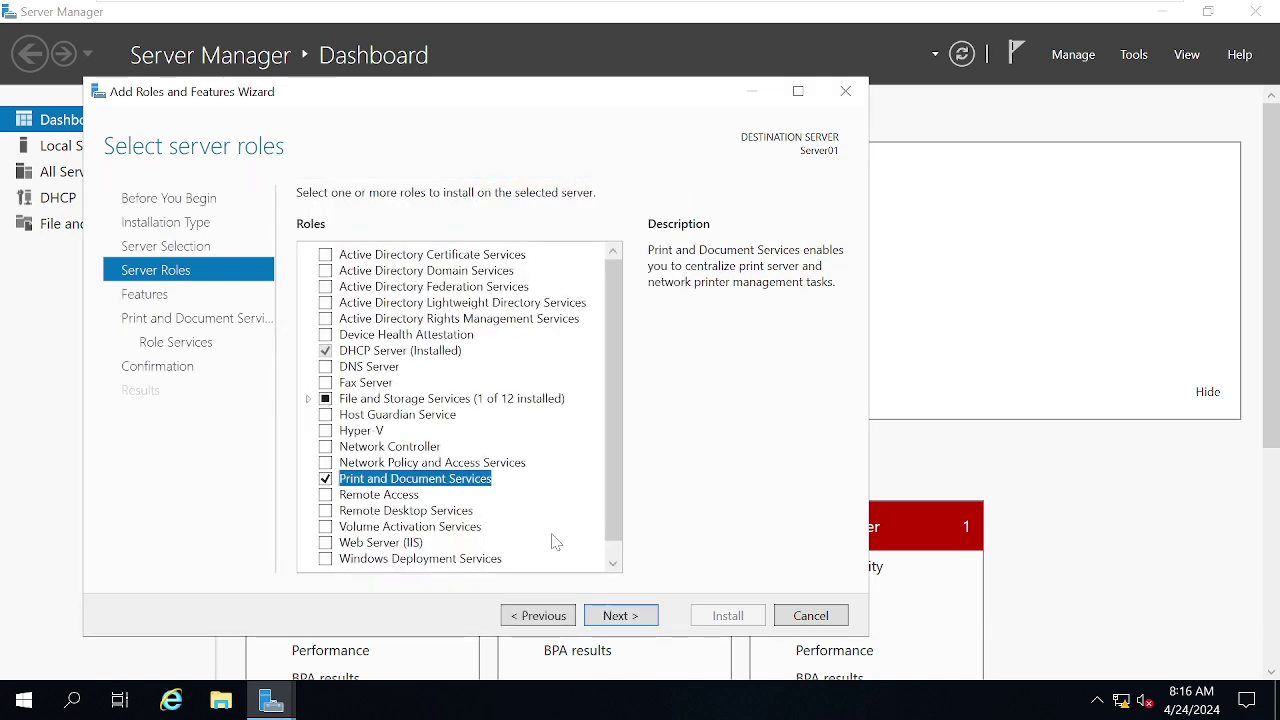
# - Skip extra features, keep the Print Server role service, and start the installation
pyautogui.click(640, 617)
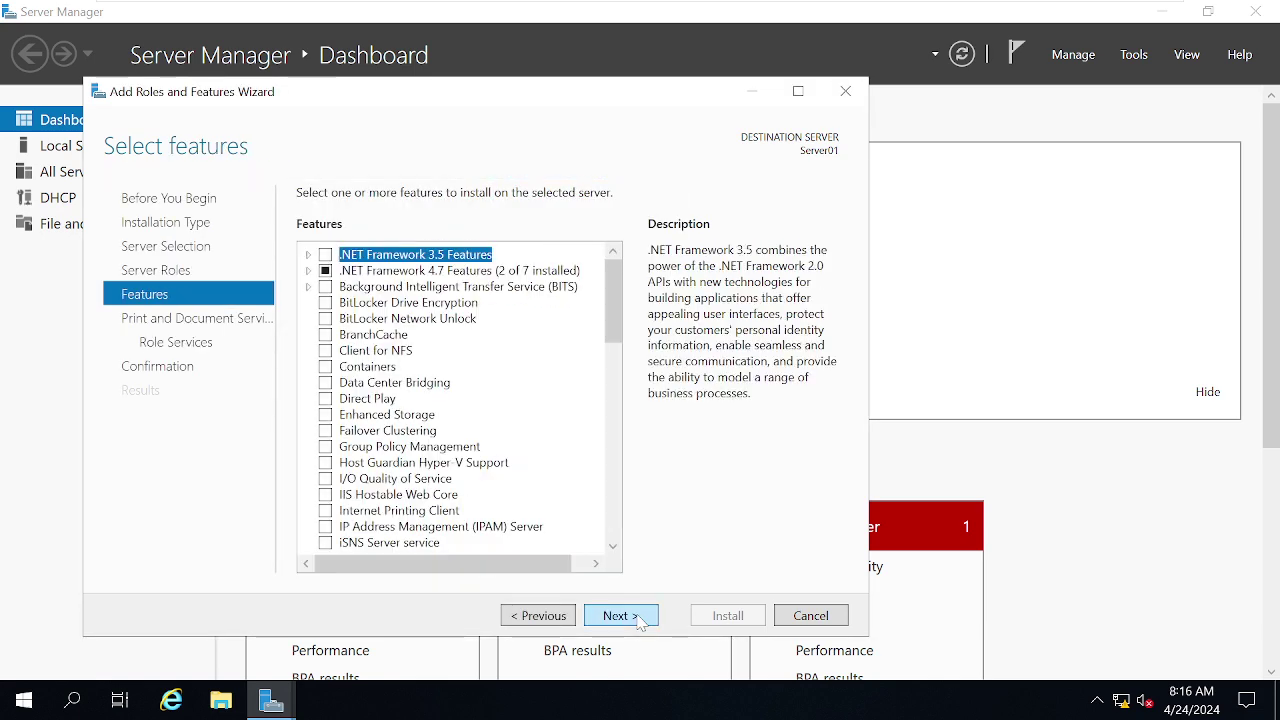
pyautogui.click(640, 617)
pyautogui.click(640, 617)
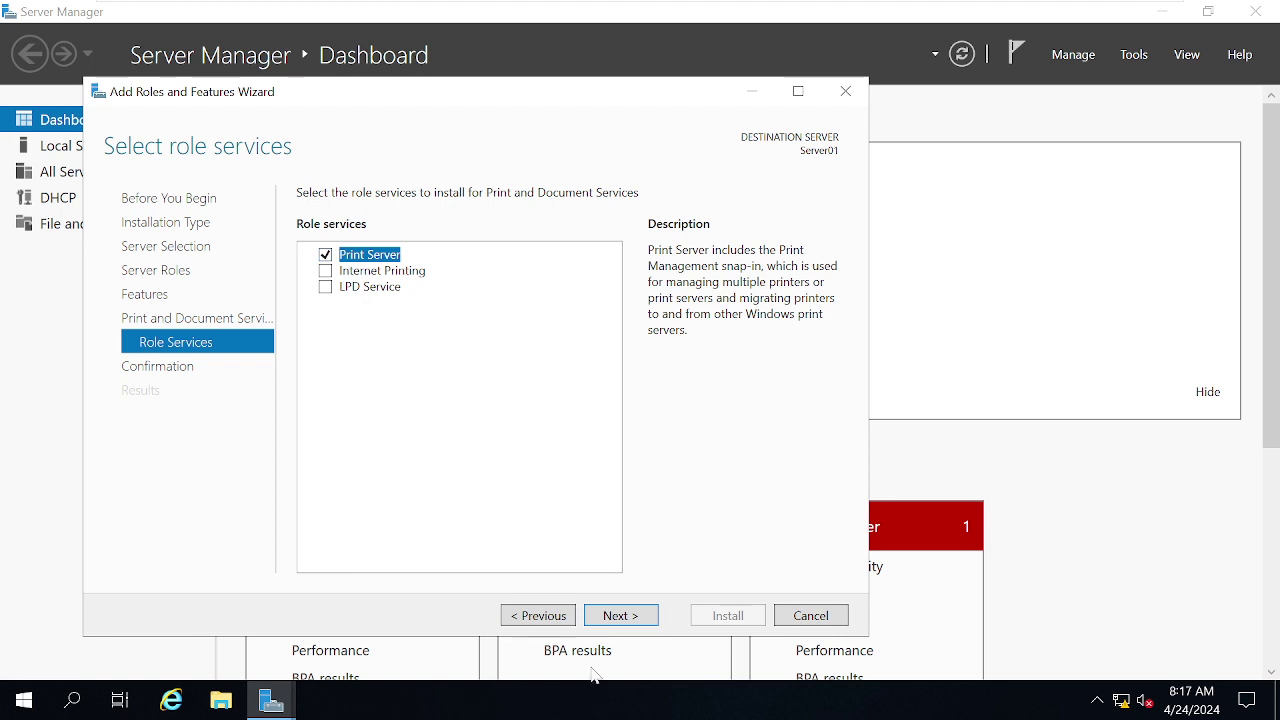
pyautogui.click(620, 617)
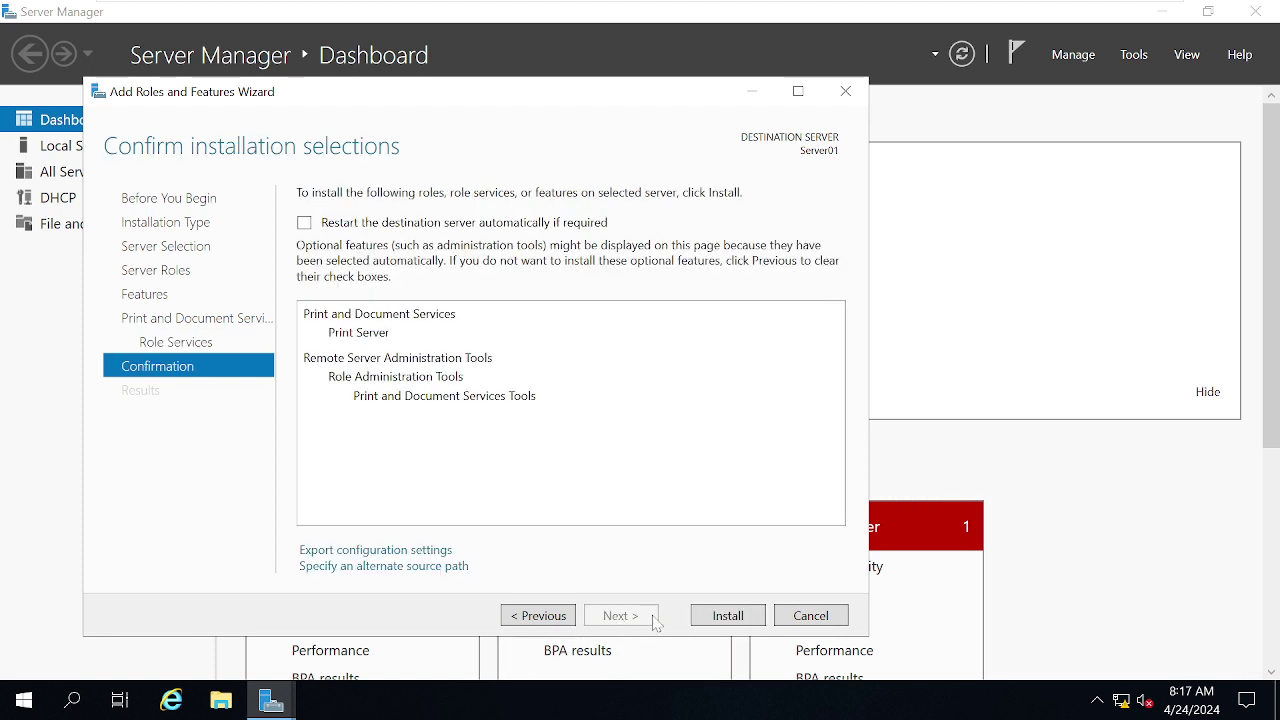
pyautogui.click(702, 617)
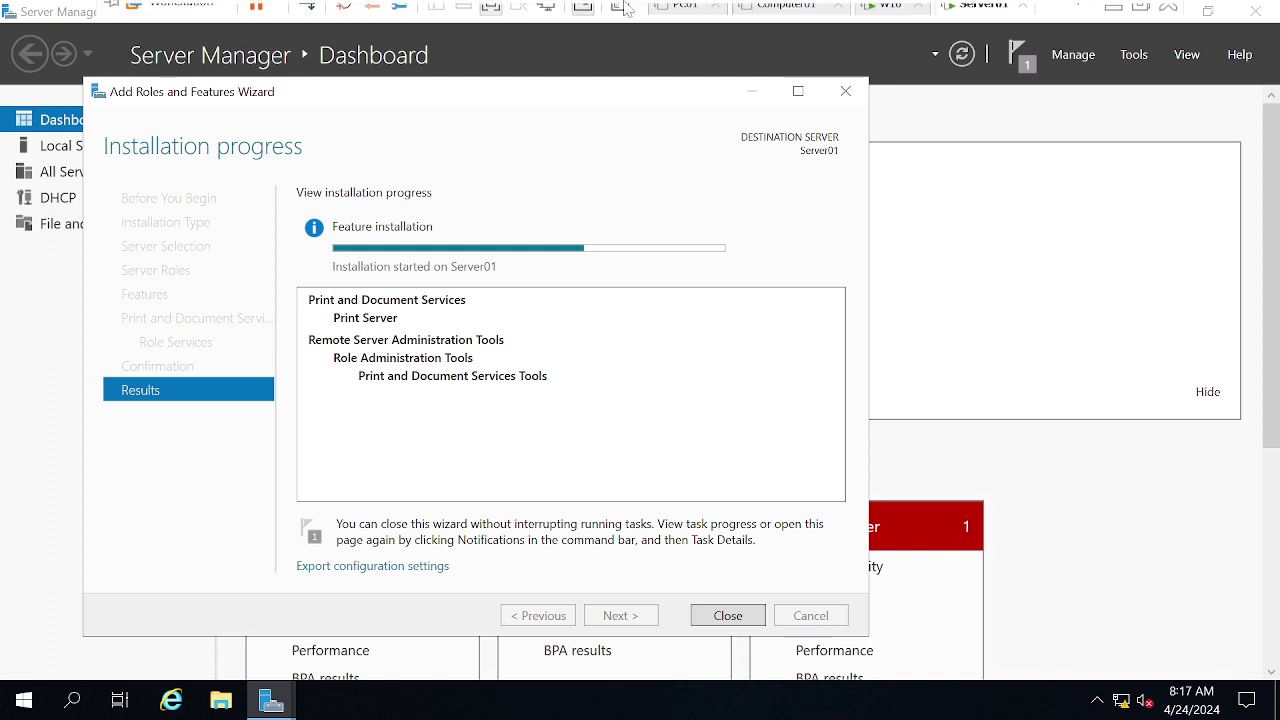
pyautogui.moveTo(737, 22)
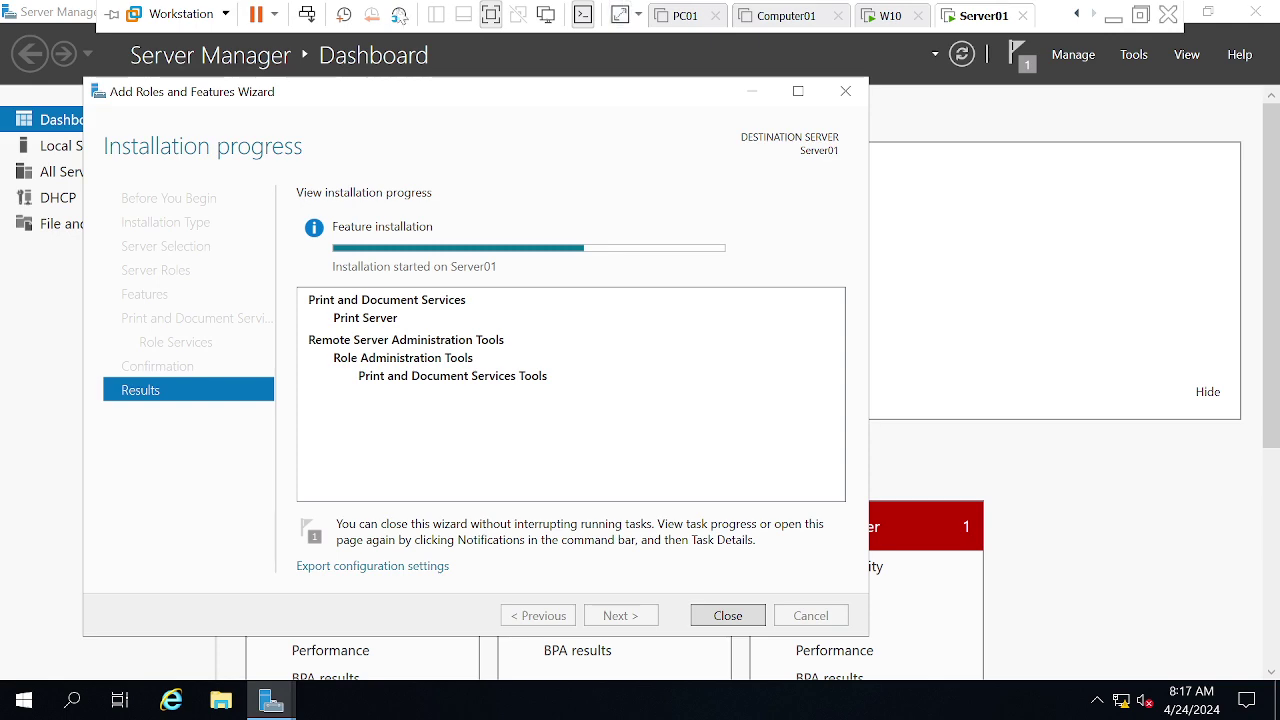
# - Close the completed installation wizard and launch Print Management from the Tools menu
pyautogui.click(497, 15)
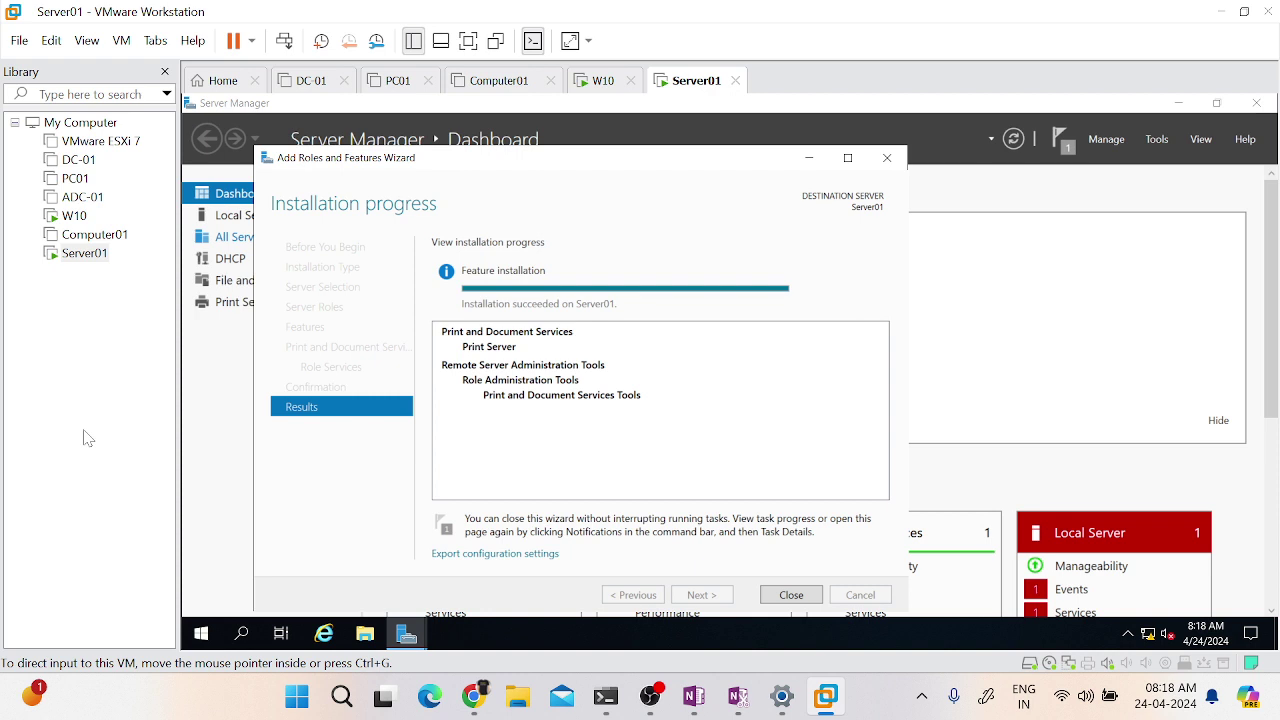
pyautogui.click(790, 595)
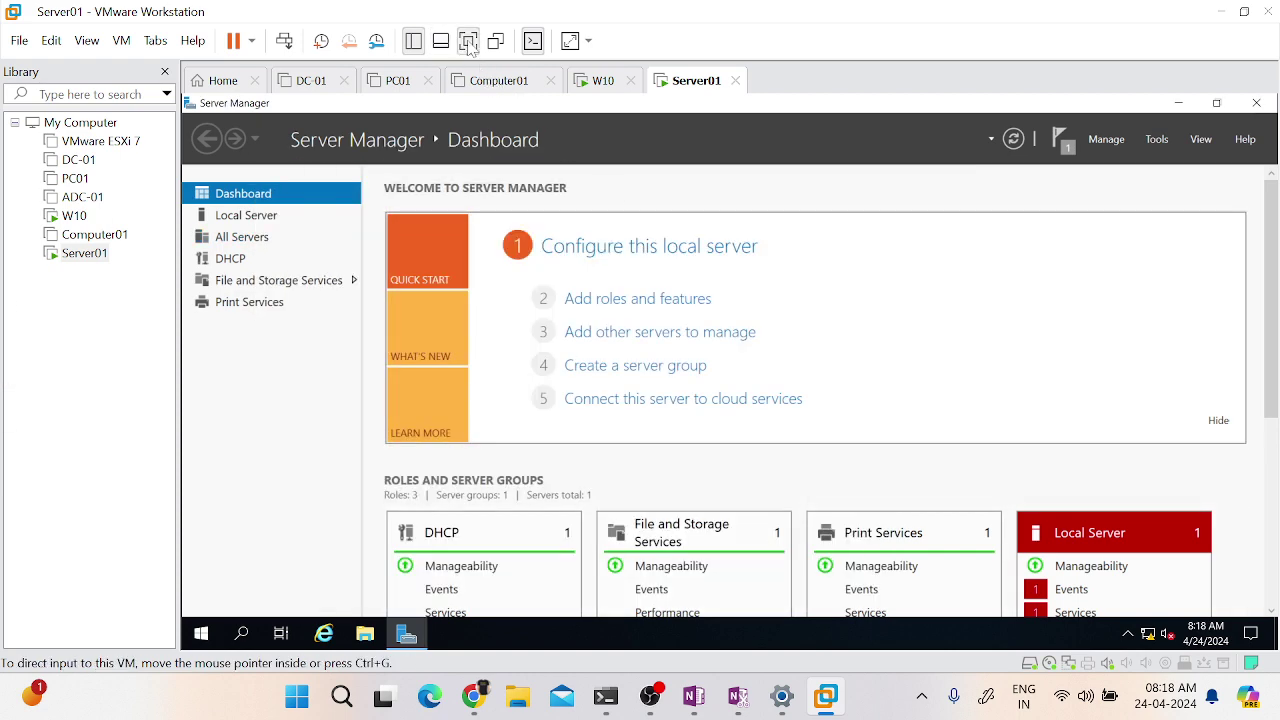
pyautogui.click(468, 42)
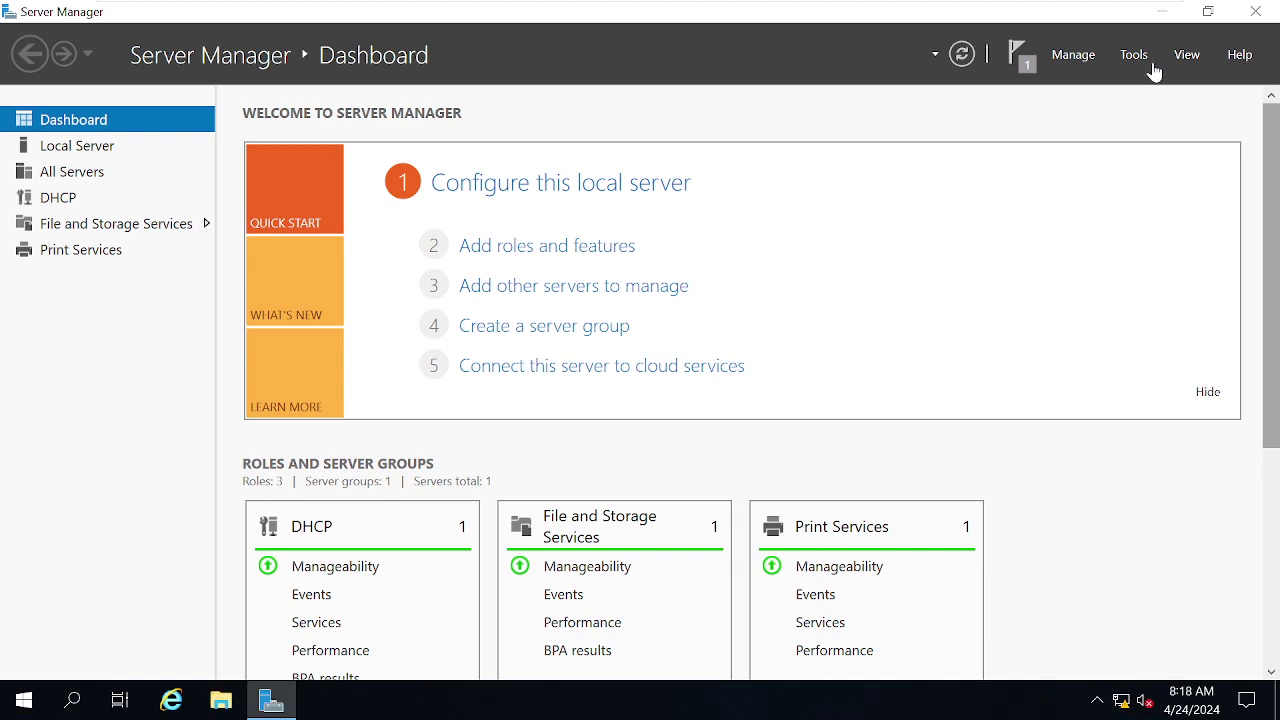
pyautogui.click(1134, 55)
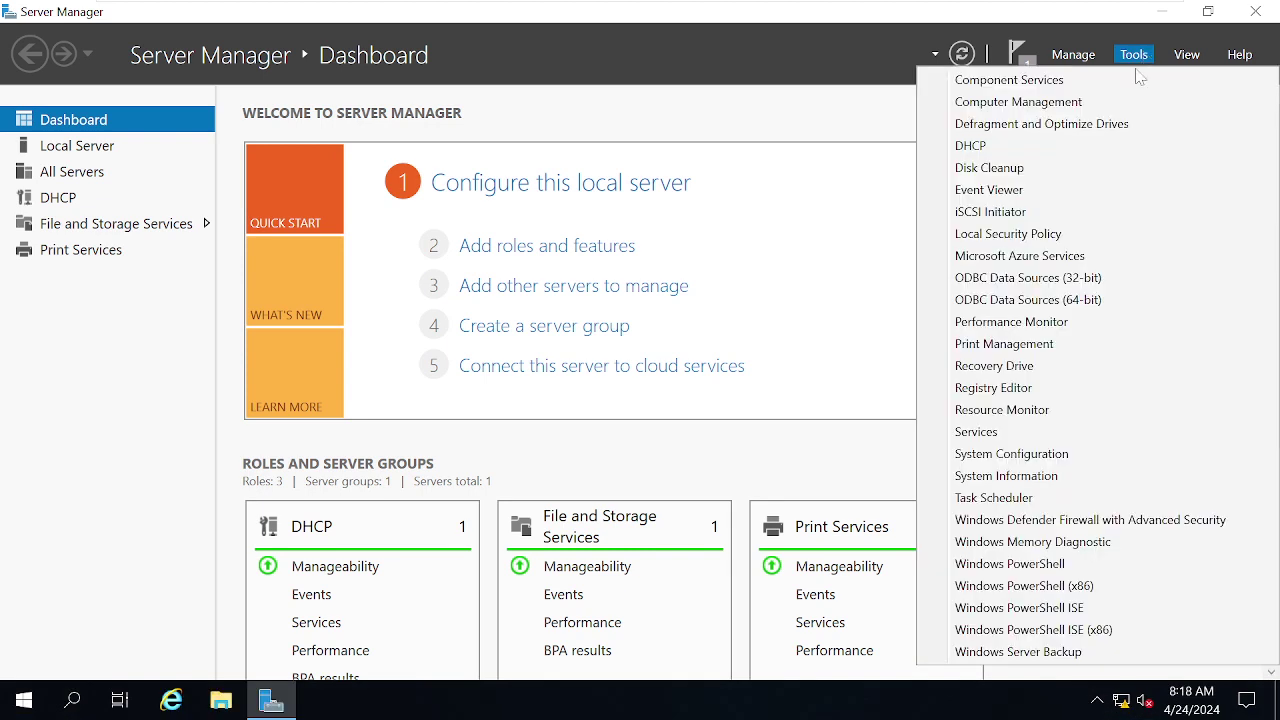
pyautogui.click(1037, 350)
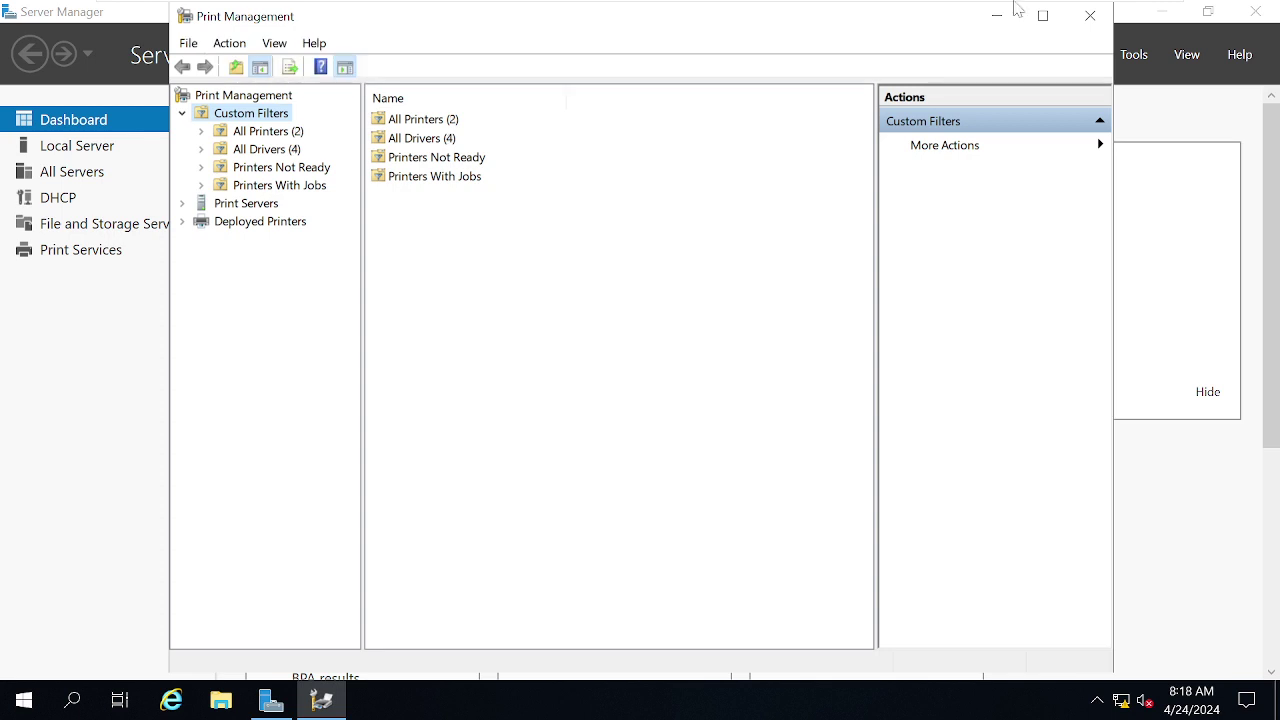
# - Maximize the console, expand Server01 (local), and browse its Drivers, Forms, Ports and Printers
pyautogui.click(1043, 15)
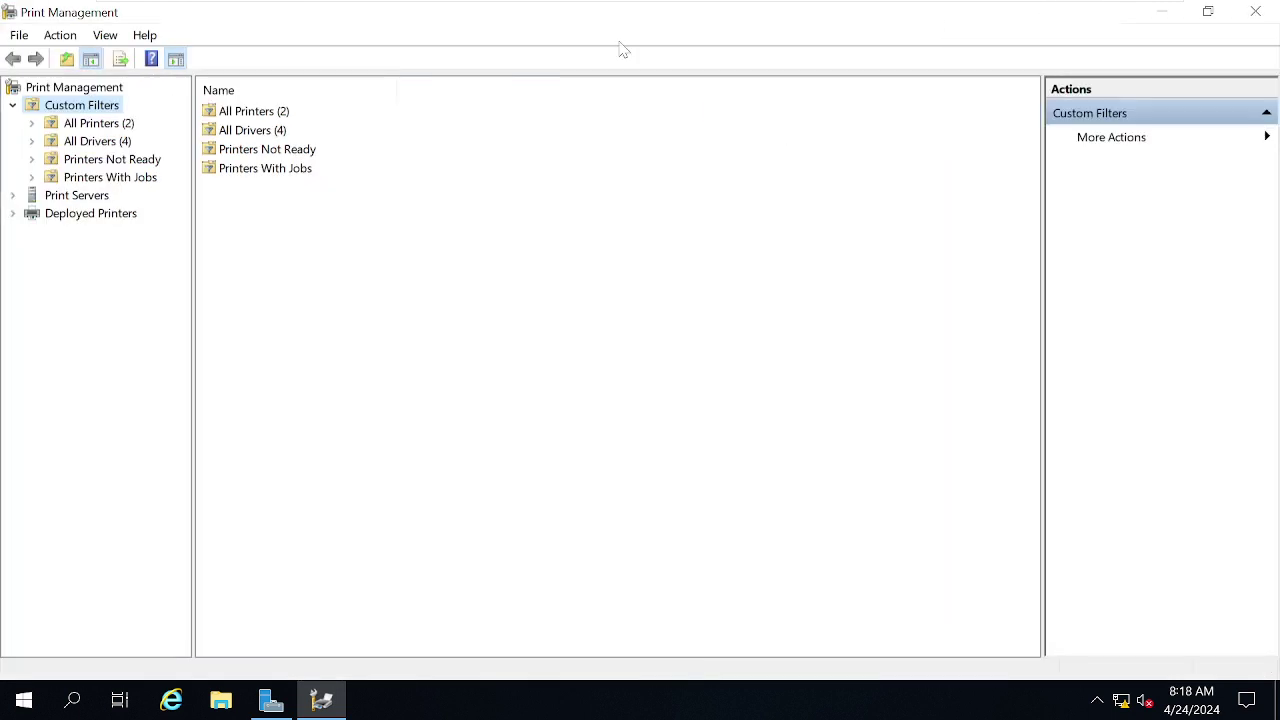
pyautogui.click(68, 199)
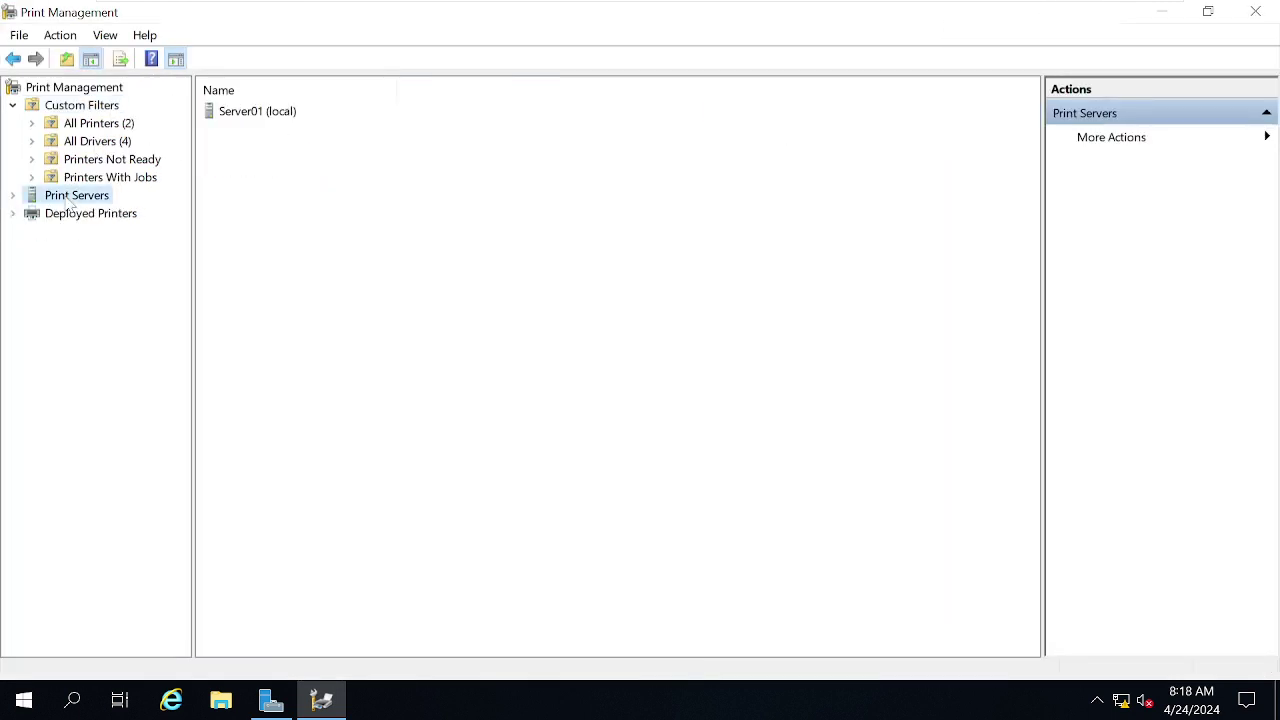
pyautogui.click(12, 195)
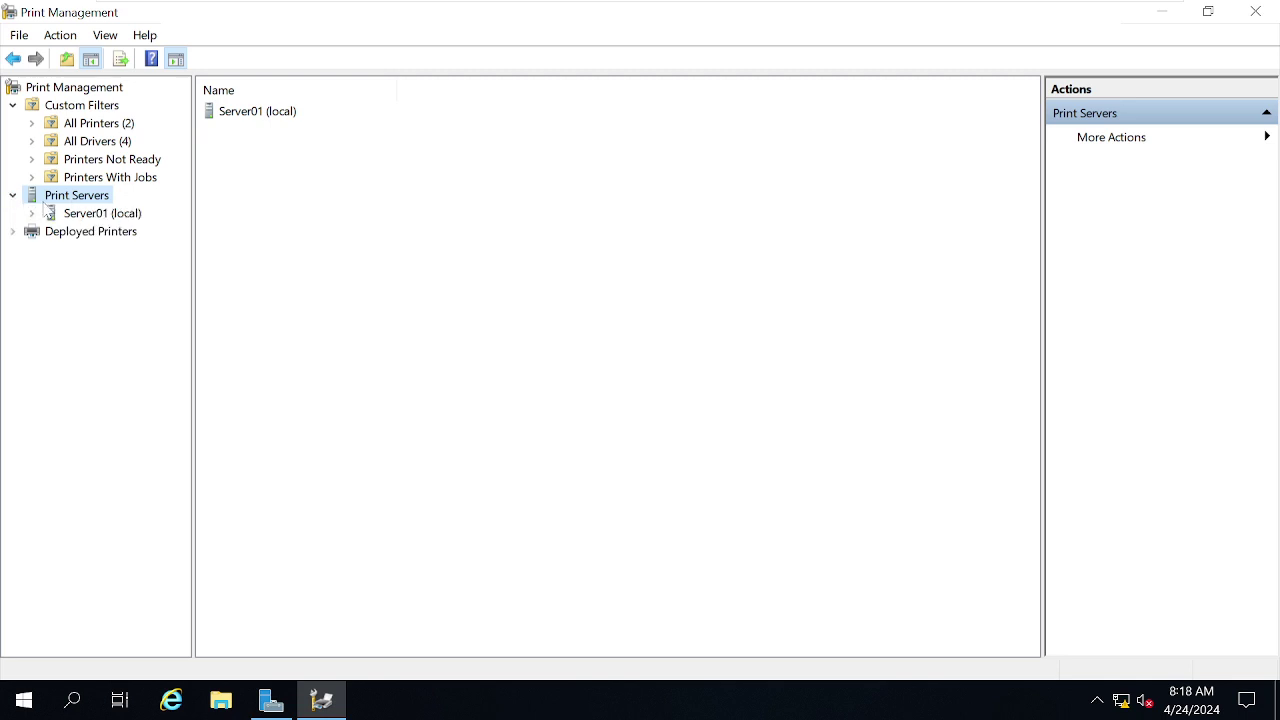
pyautogui.click(70, 215)
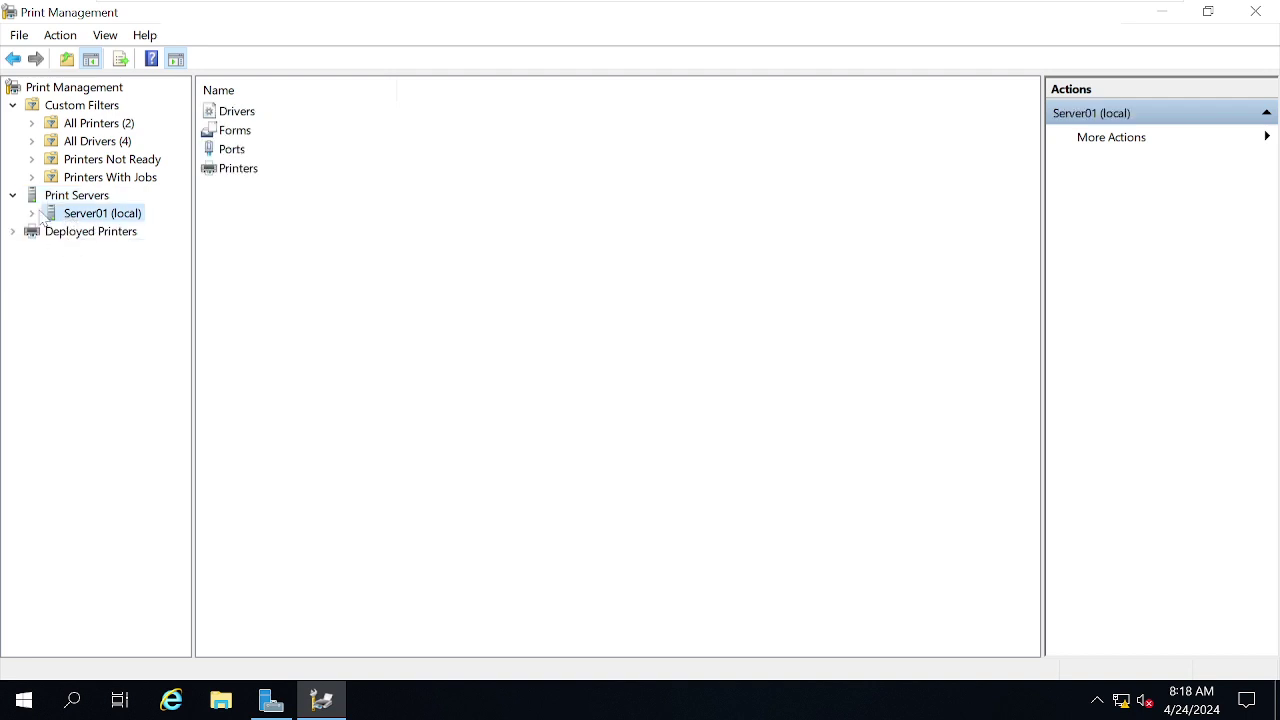
pyautogui.click(31, 213)
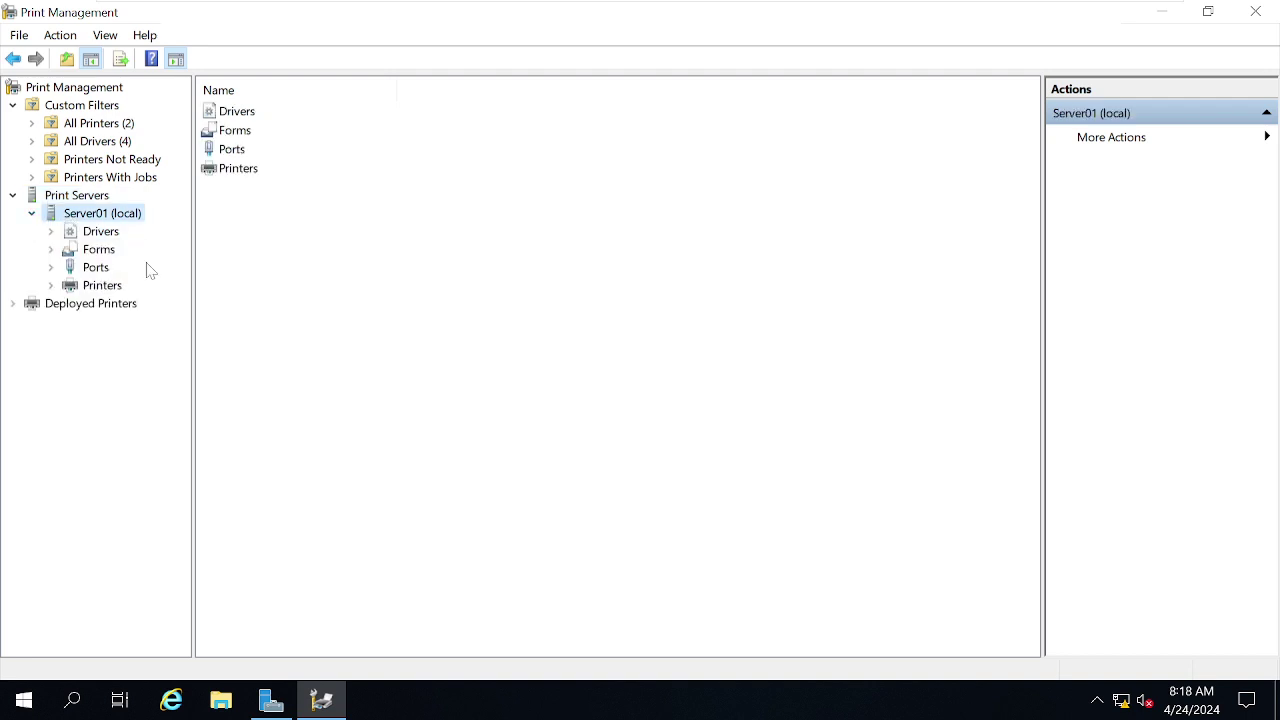
pyautogui.click(100, 237)
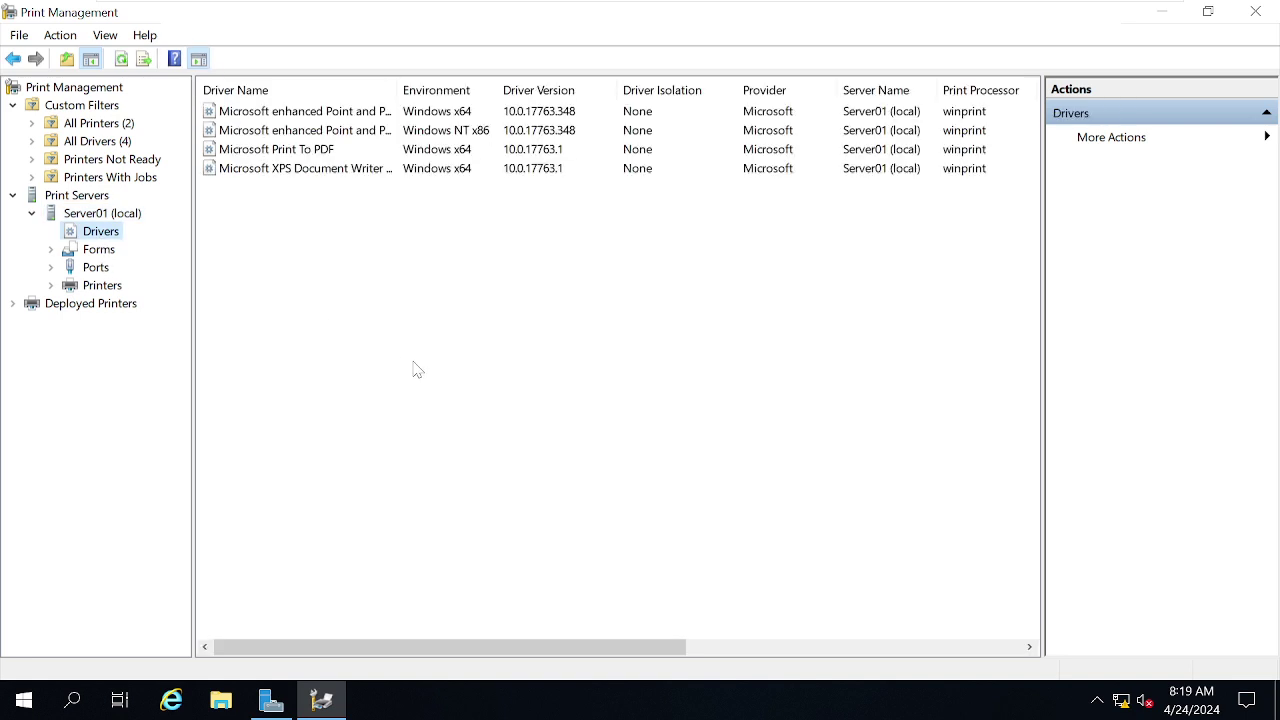
pyautogui.click(98, 250)
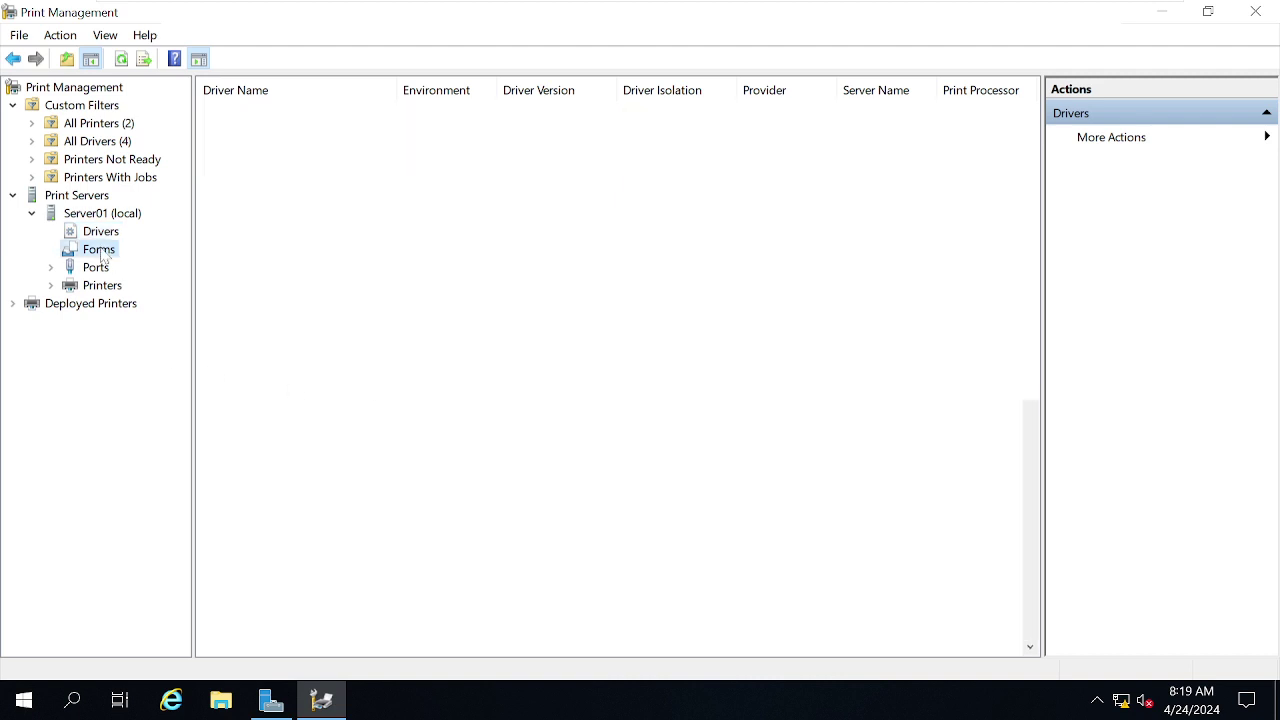
pyautogui.click(96, 269)
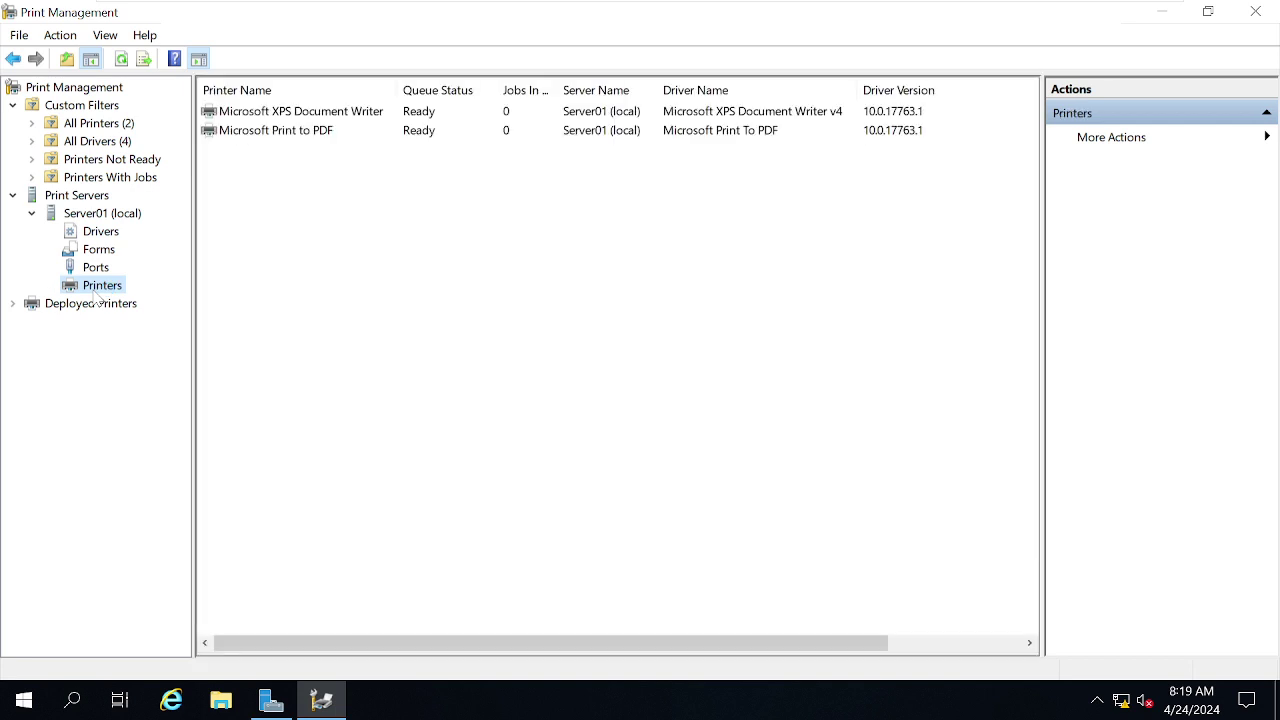
pyautogui.rightClick(460, 231)
# - Add a TCP/IP printer by IP address, with device type TCP/IP Device and host 192.168.190.100
pyautogui.click(509, 240)
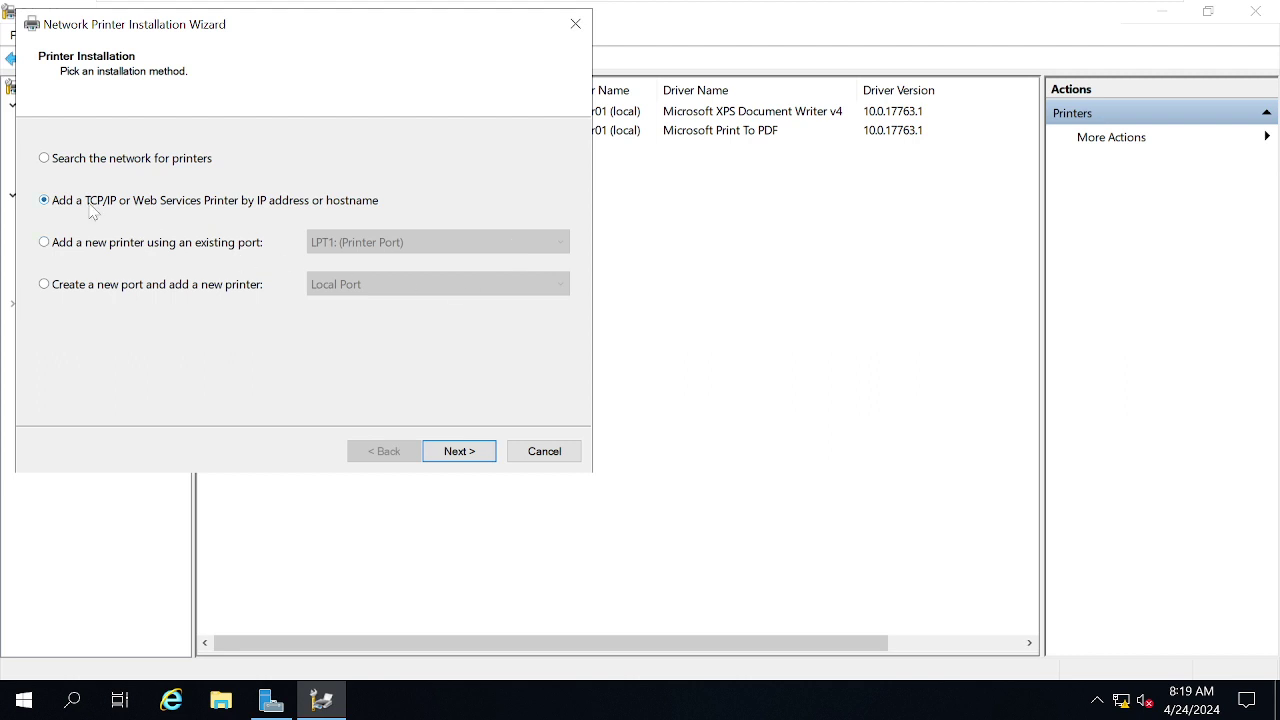
pyautogui.click(462, 458)
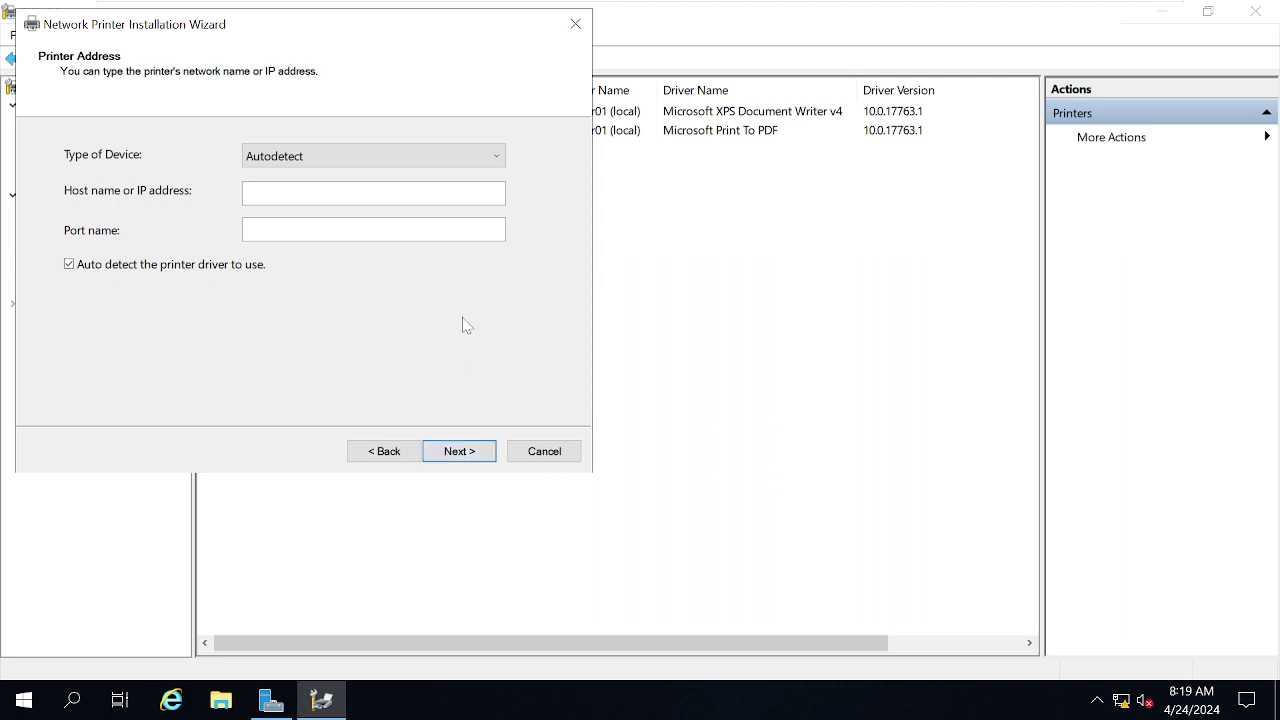
pyautogui.click(358, 154)
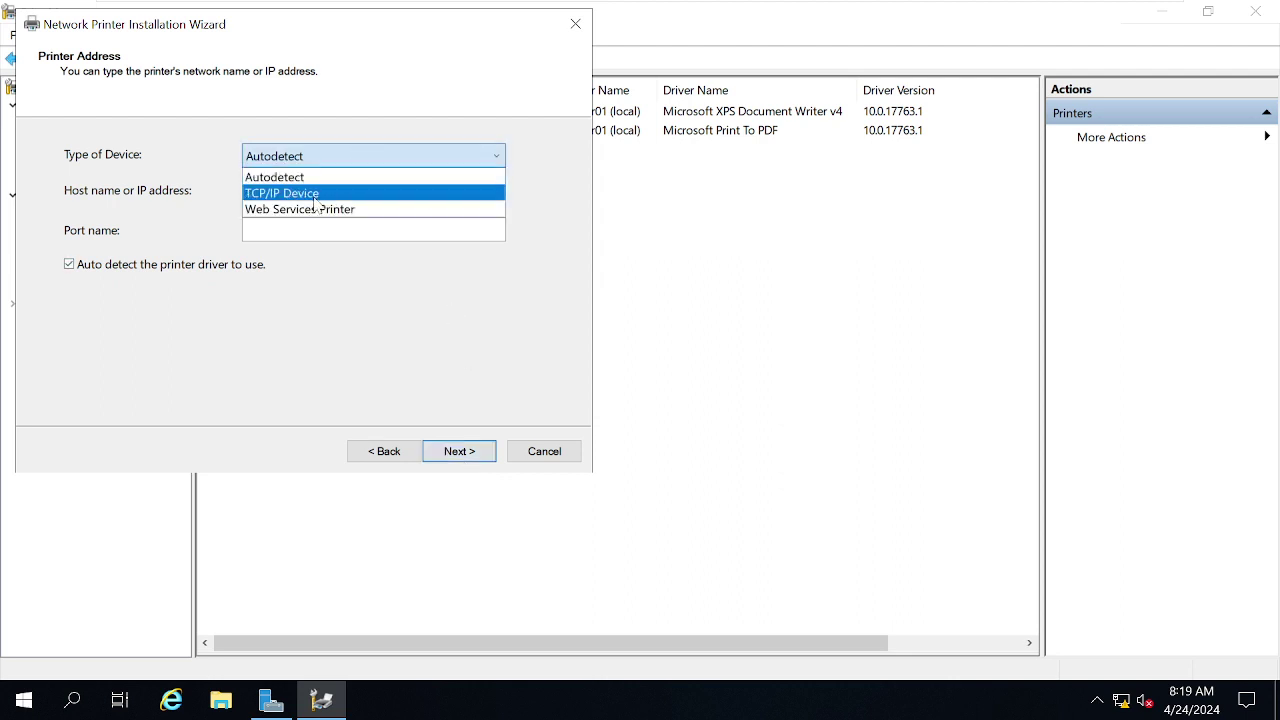
pyautogui.click(315, 194)
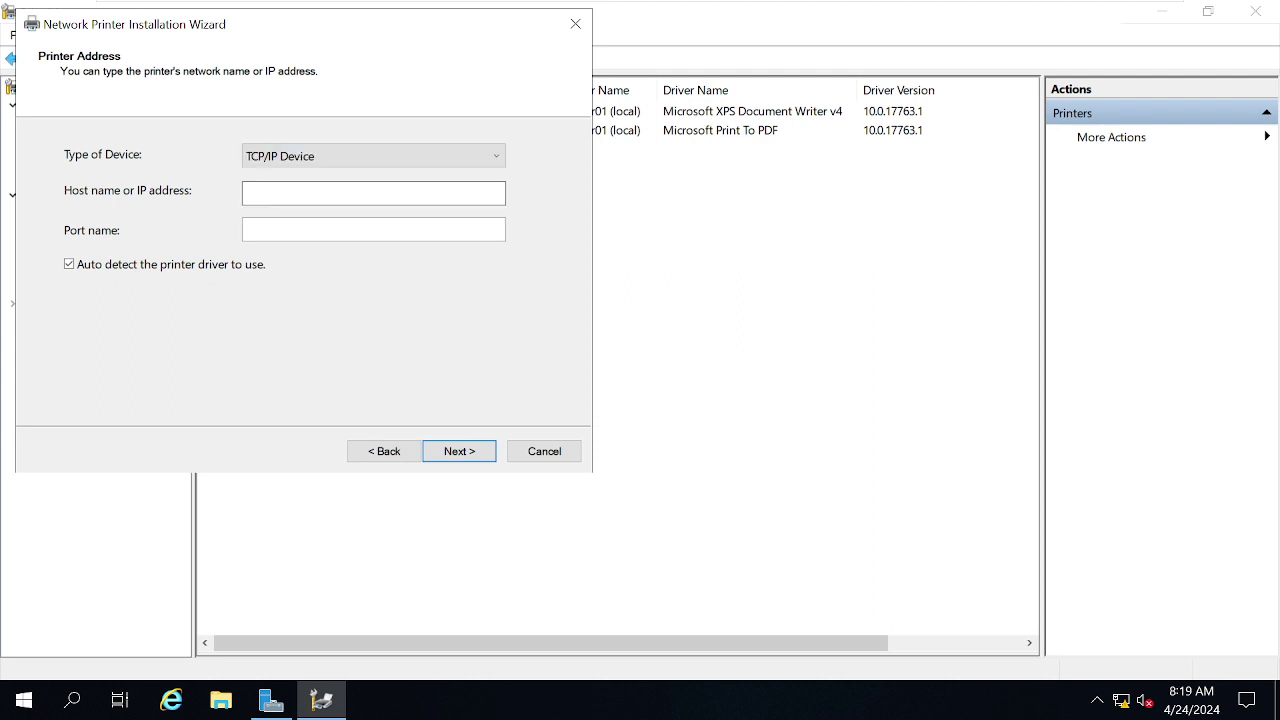
pyautogui.click(315, 193)
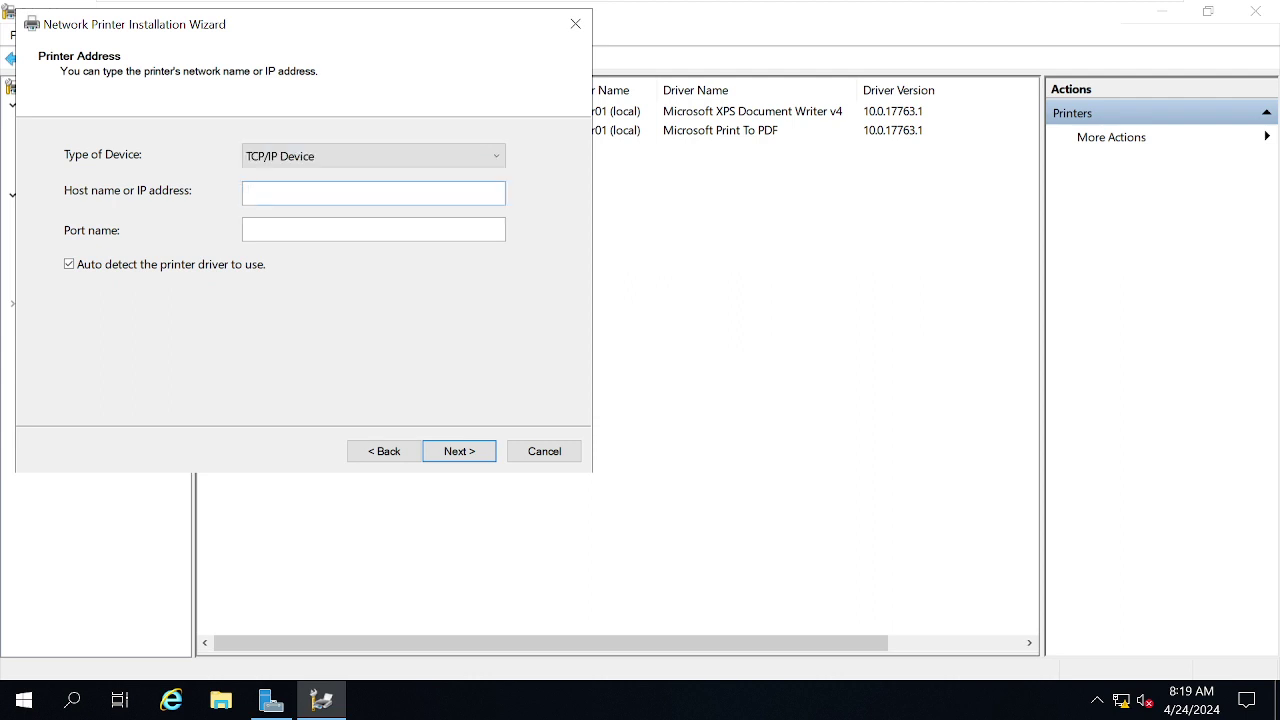
pyautogui.write('192')
pyautogui.write('.168')
pyautogui.write('.190.')
pyautogui.write('150')
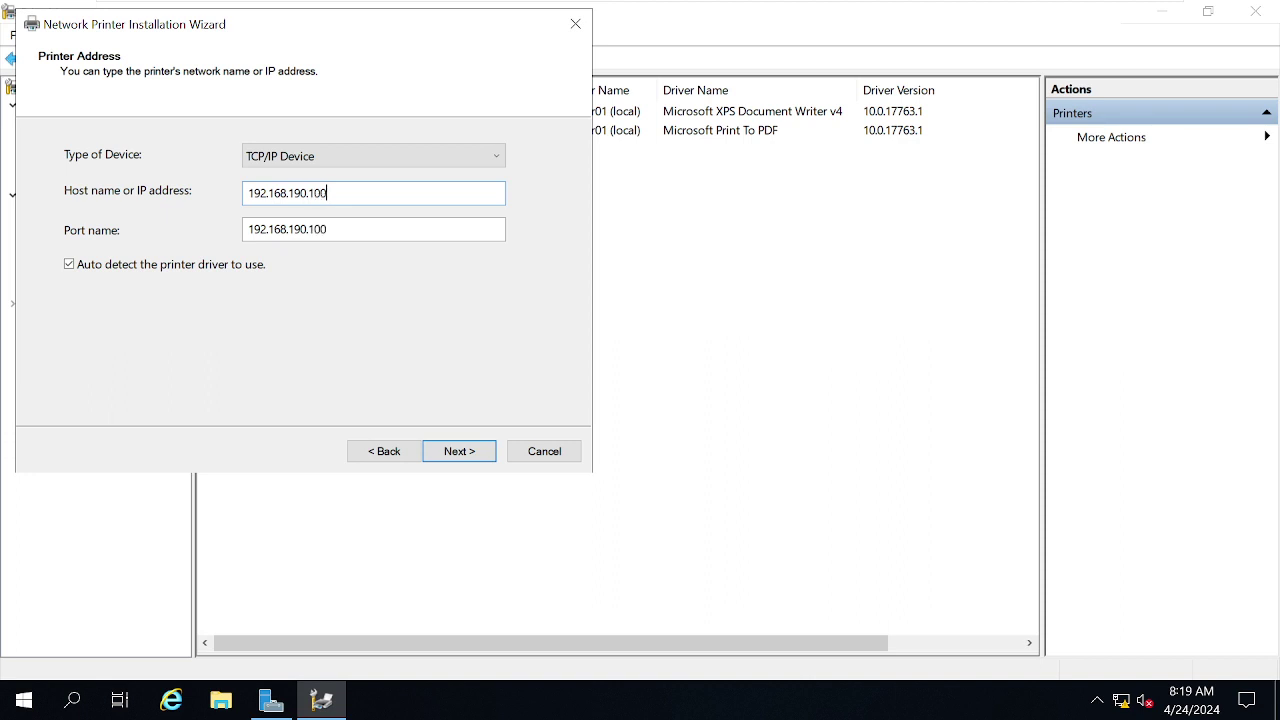
# - Submit the printer address, keep Standard Generic Network Card as the device type, and continue
pyautogui.click(476, 455)
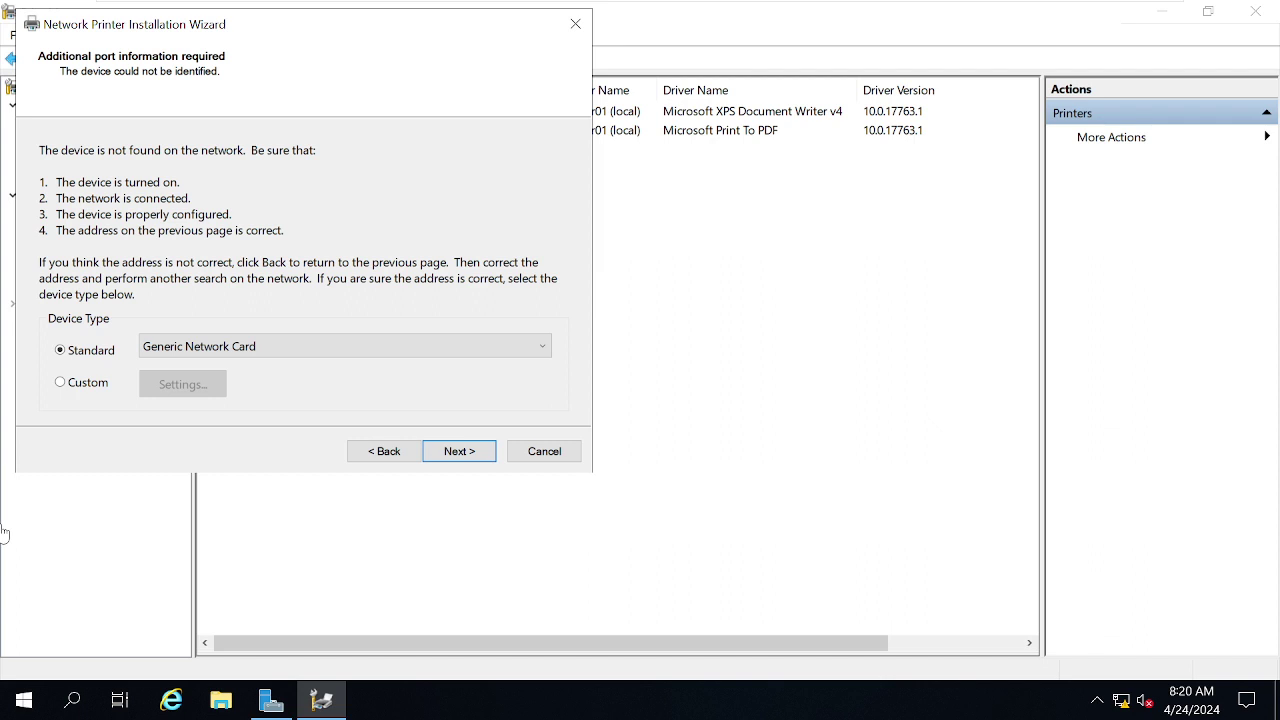
pyautogui.click(189, 350)
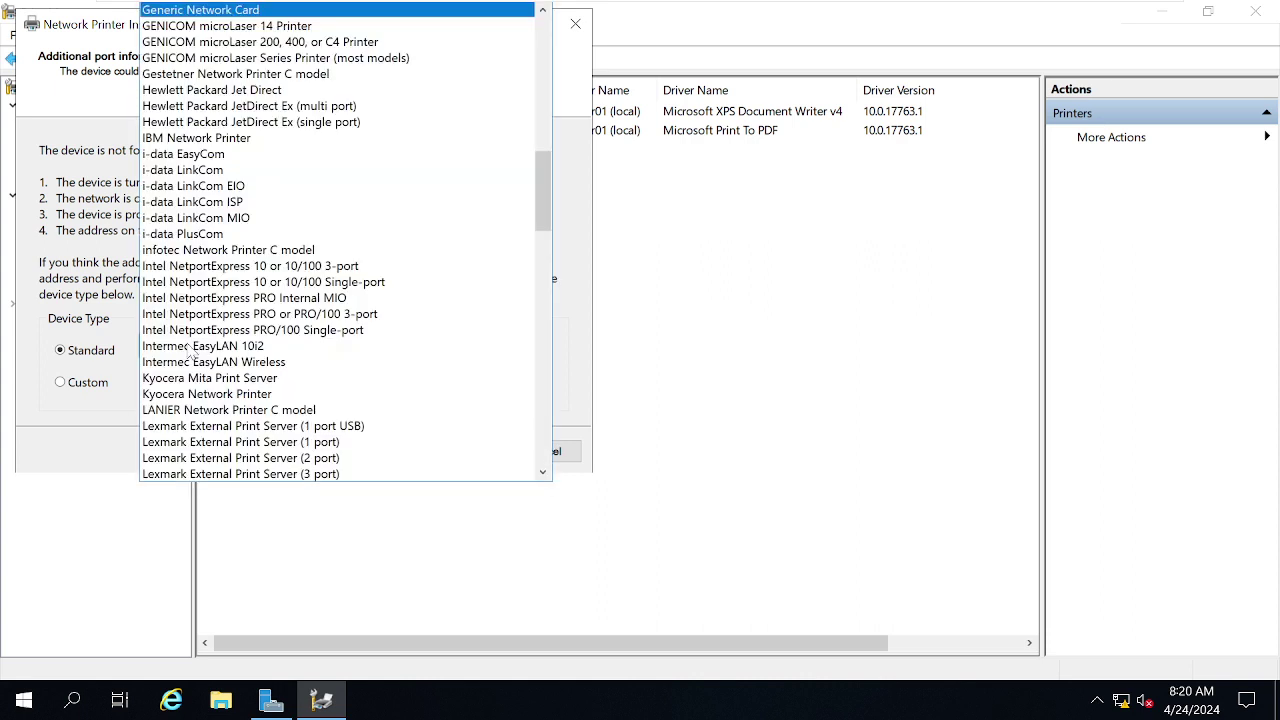
pyautogui.click(580, 614)
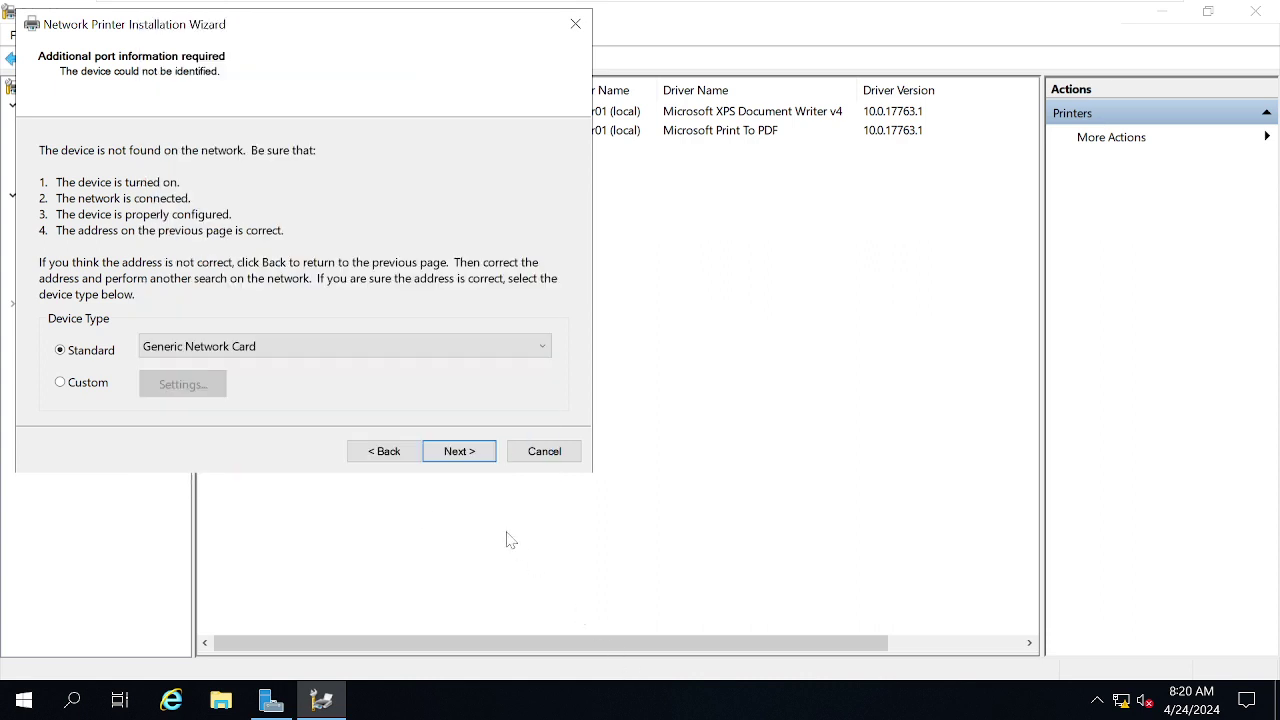
pyautogui.click(459, 455)
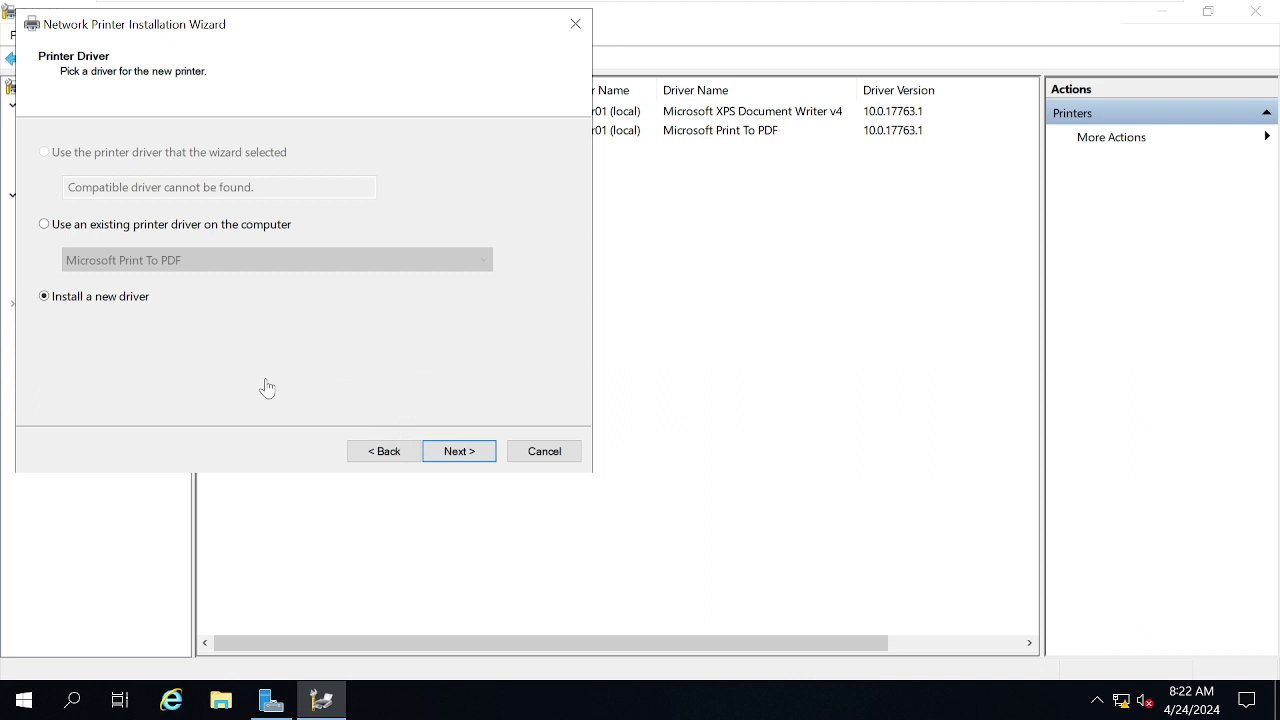
# - Choose manufacturer Microsoft and the Microsoft XPS Class Driver for the new printer
pyautogui.click(453, 451)
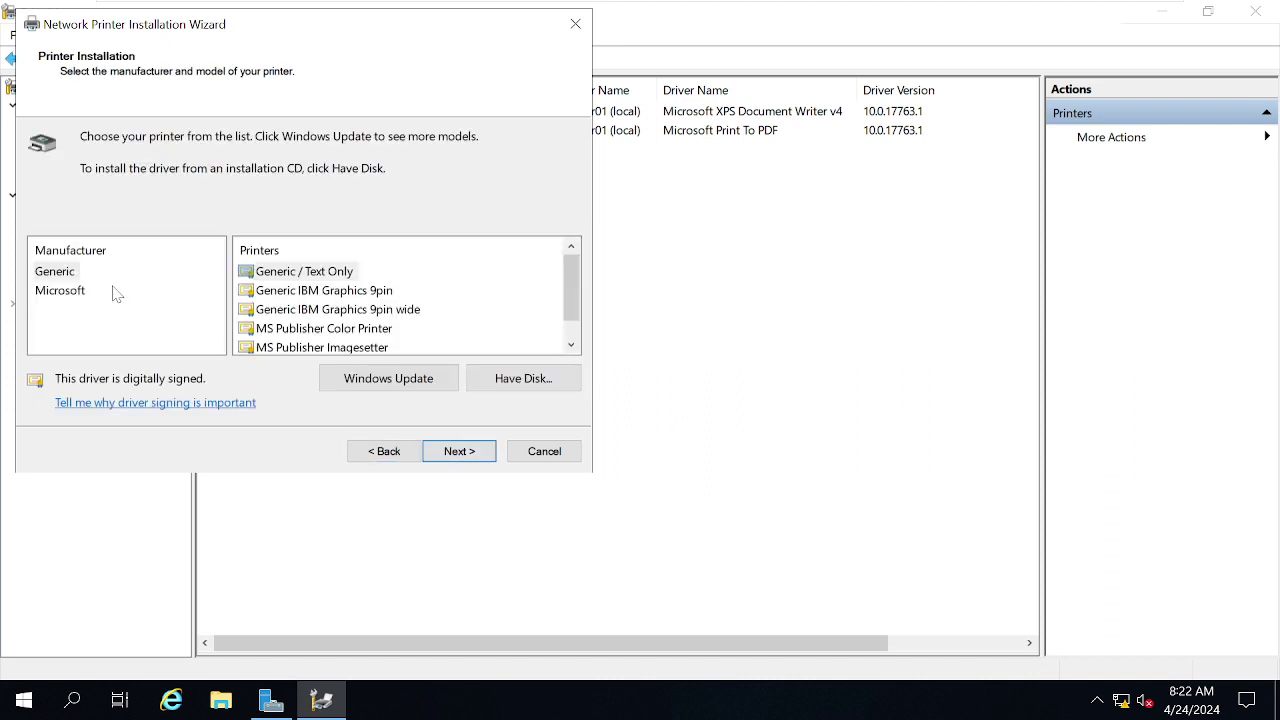
pyautogui.click(66, 291)
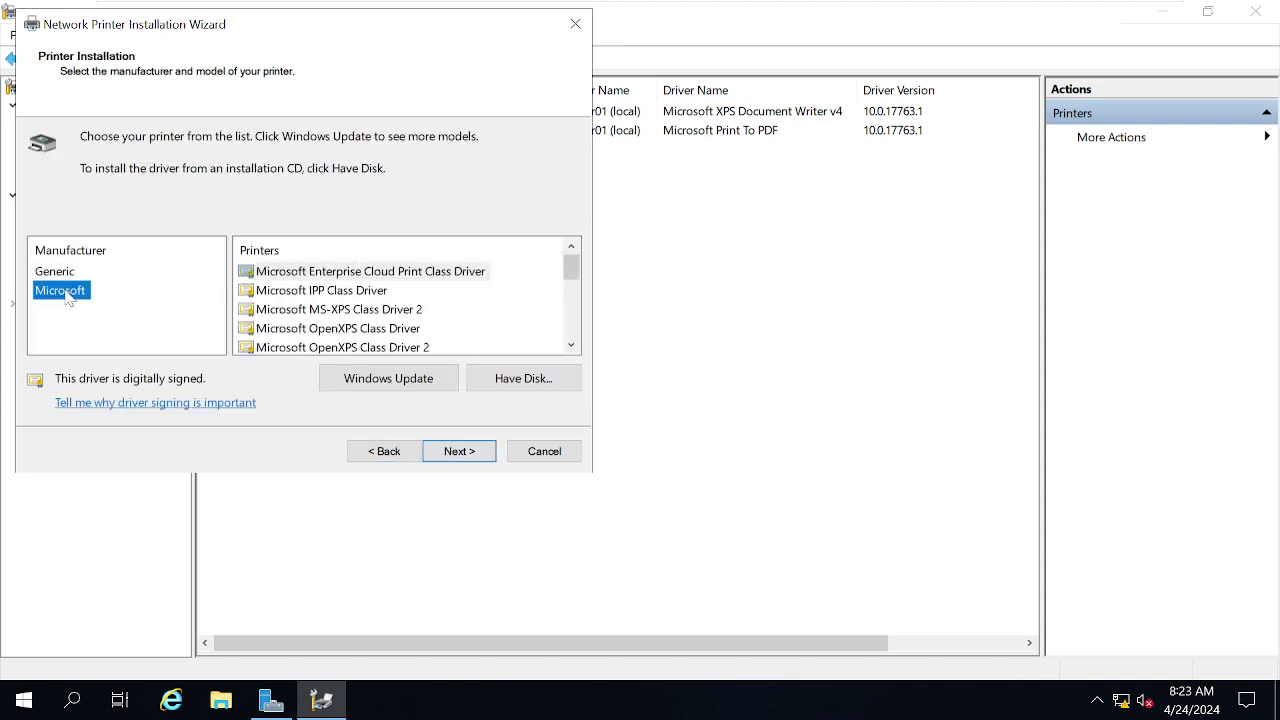
pyautogui.press('Up')
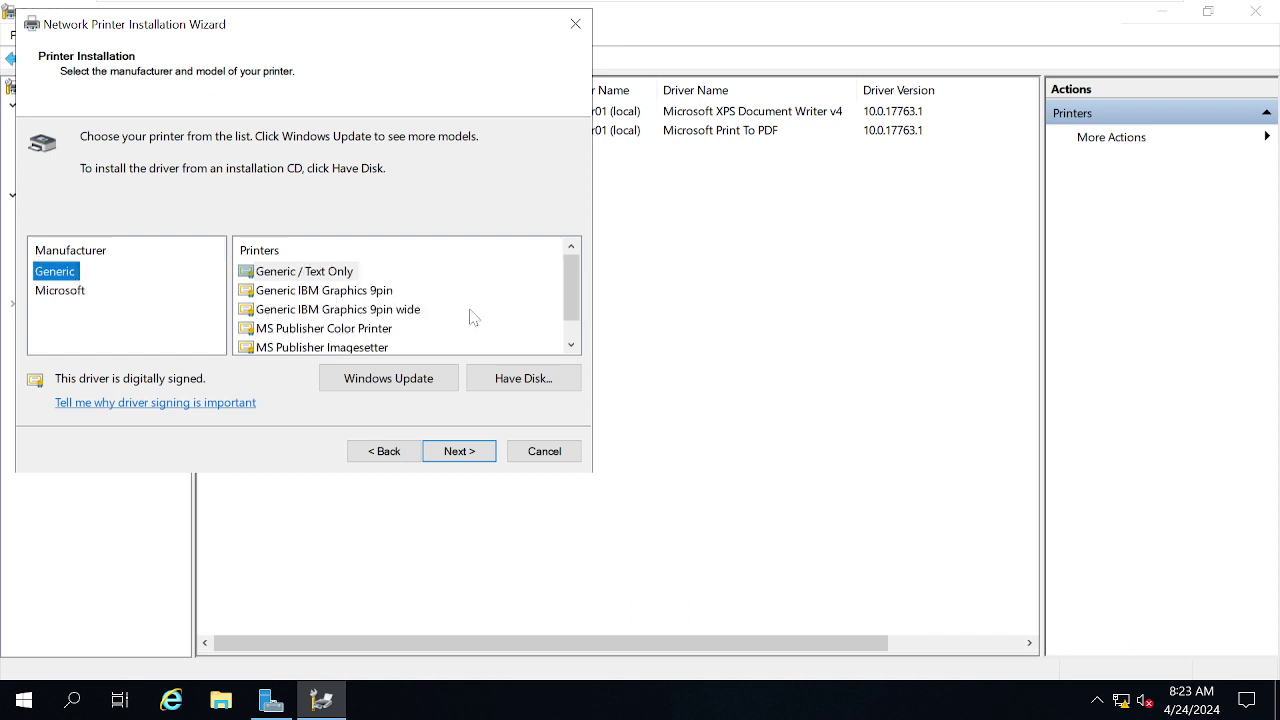
pyautogui.click(61, 299)
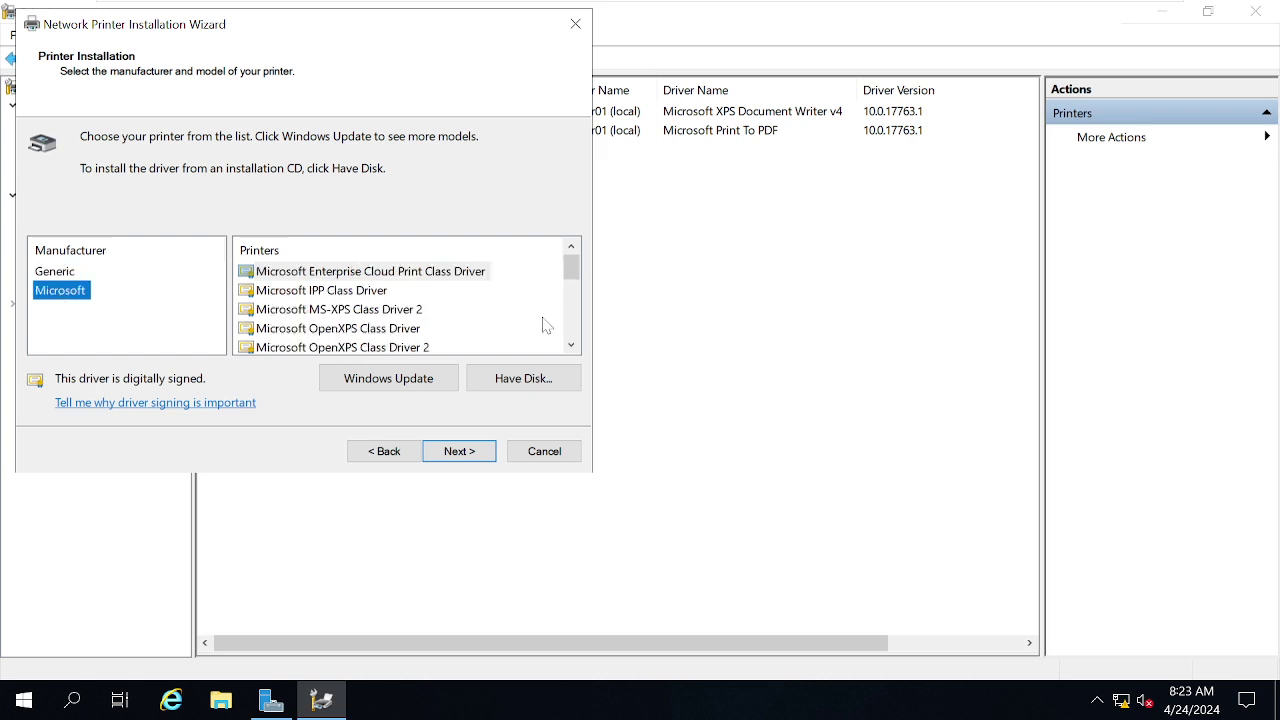
pyautogui.click(571, 345)
pyautogui.moveTo(575, 343); pyautogui.dragTo(571, 348)
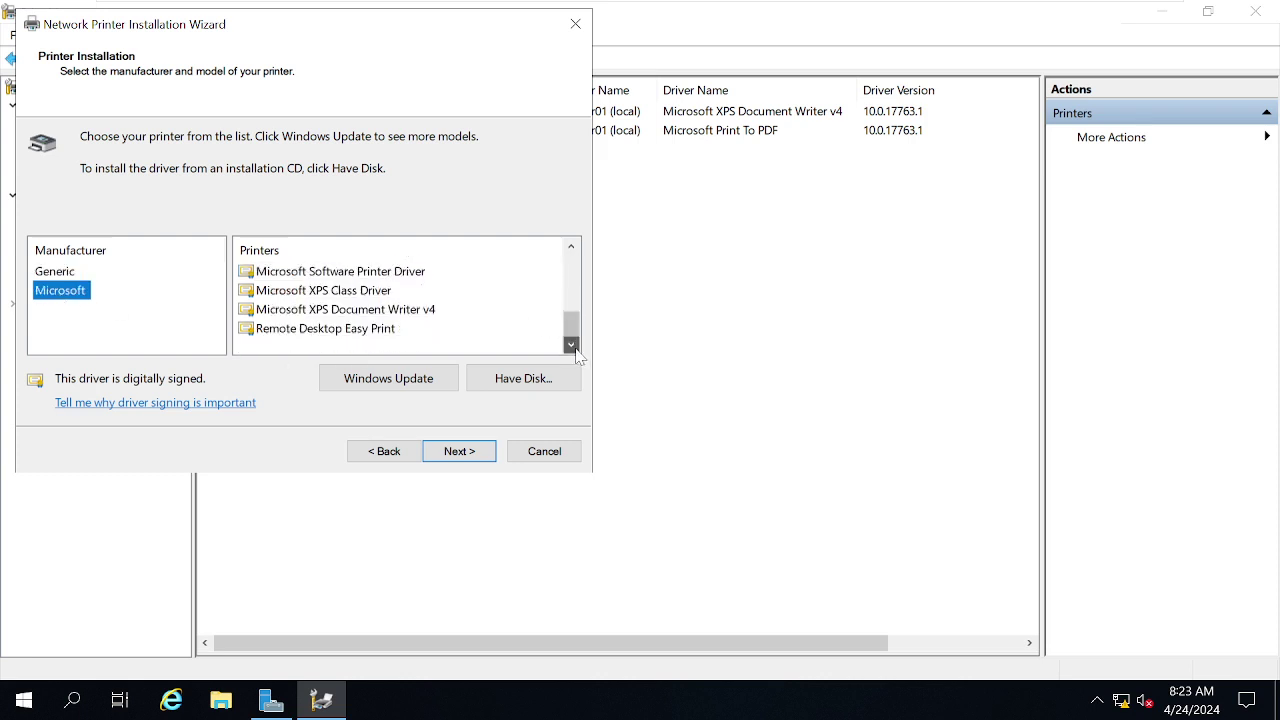
pyautogui.click(295, 295)
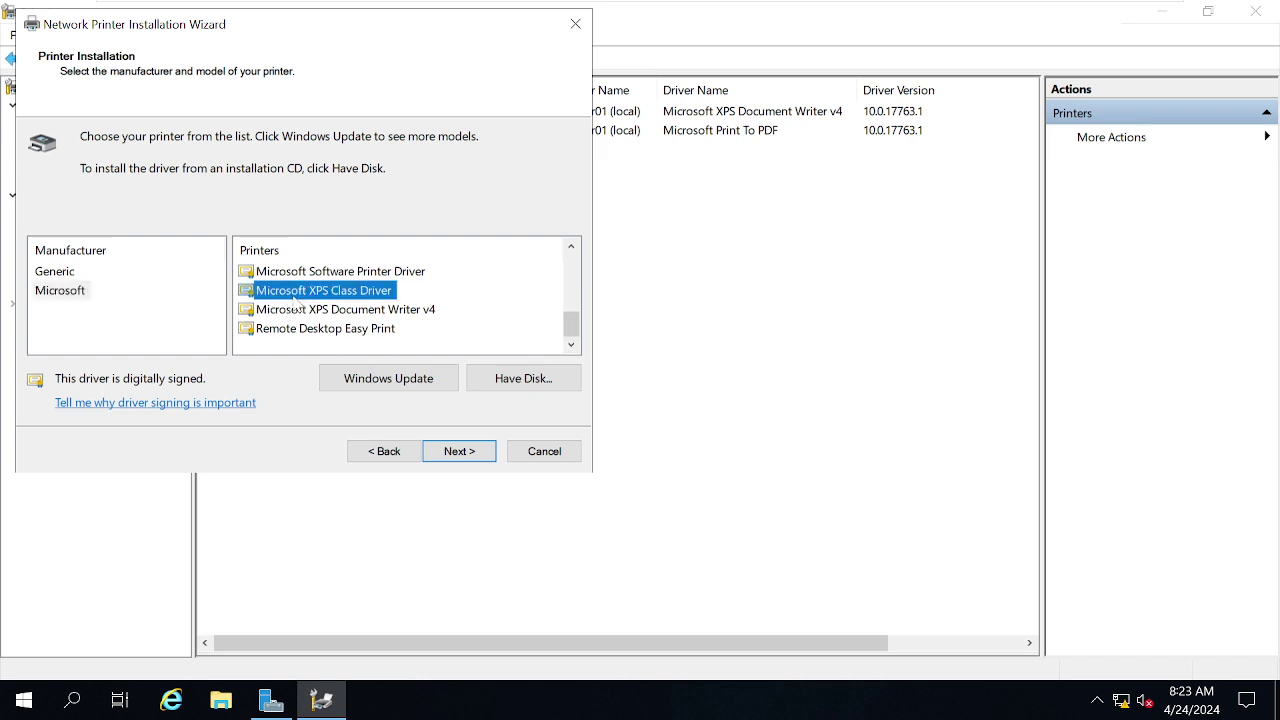
pyautogui.click(491, 453)
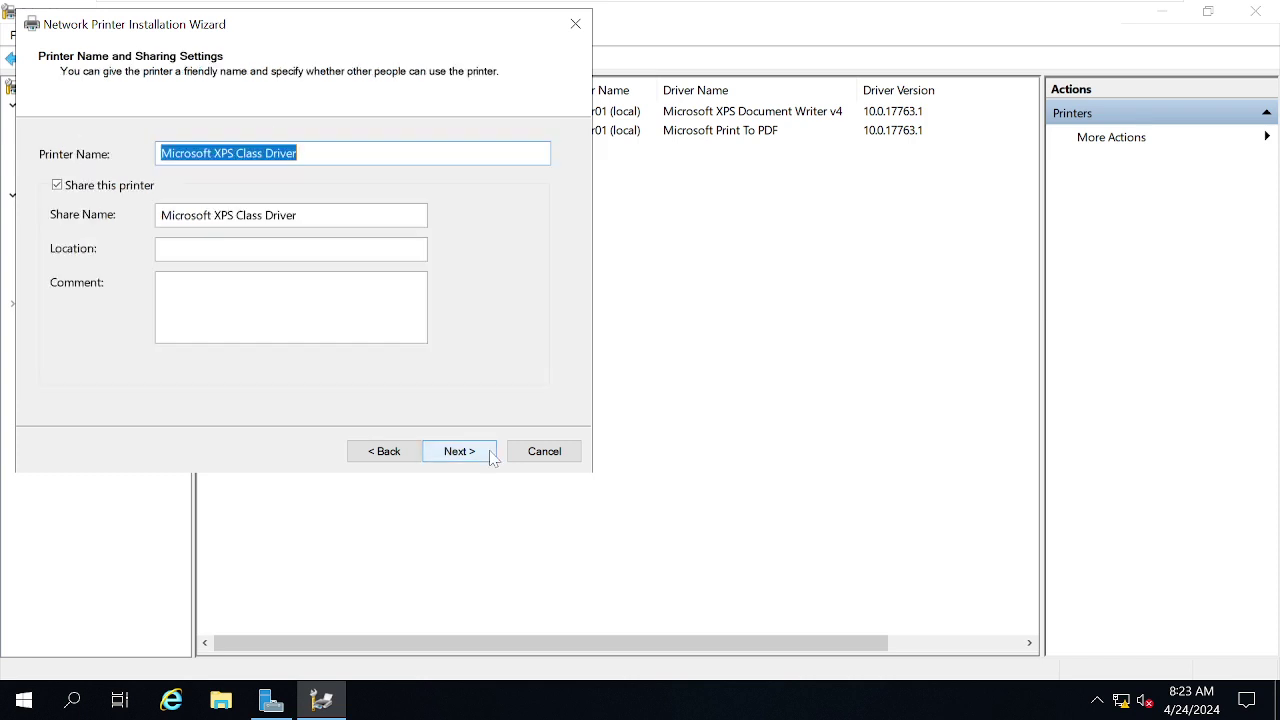
# - Name the printer BNG-ADMIN-Printer01, keep it shared, and complete the installation
pyautogui.write('B')
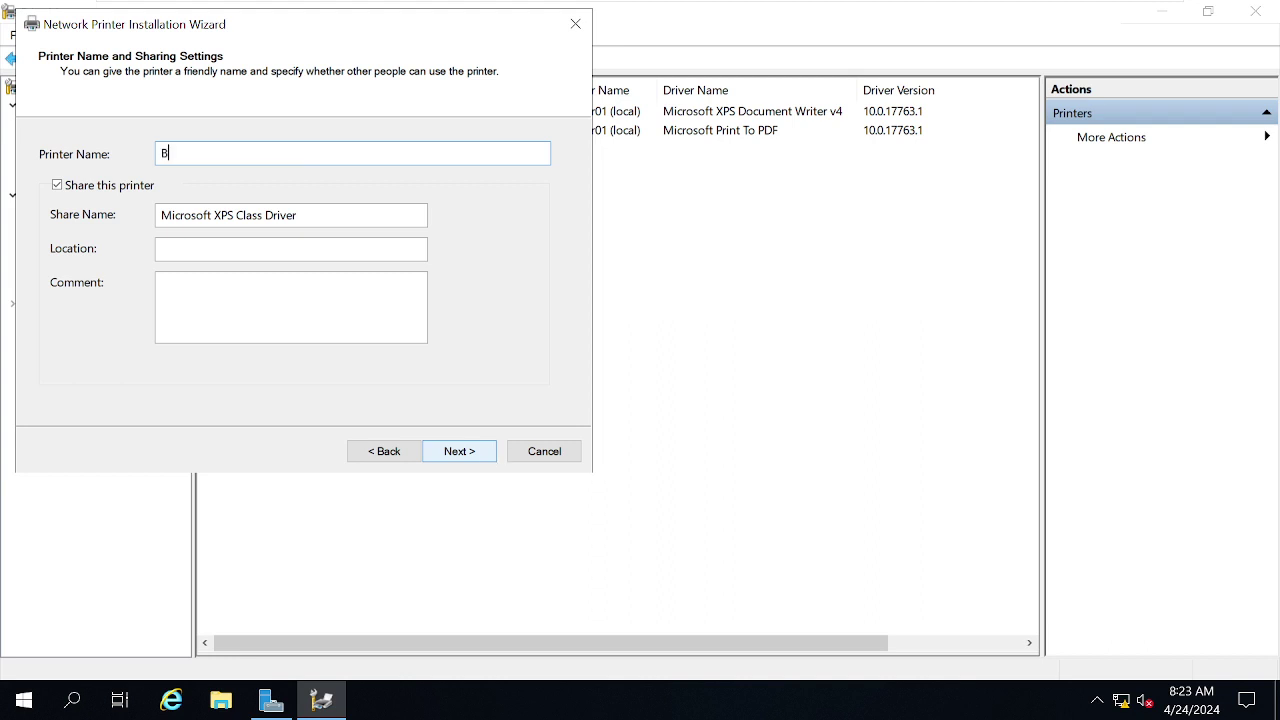
pyautogui.write('NG-ADMIN')
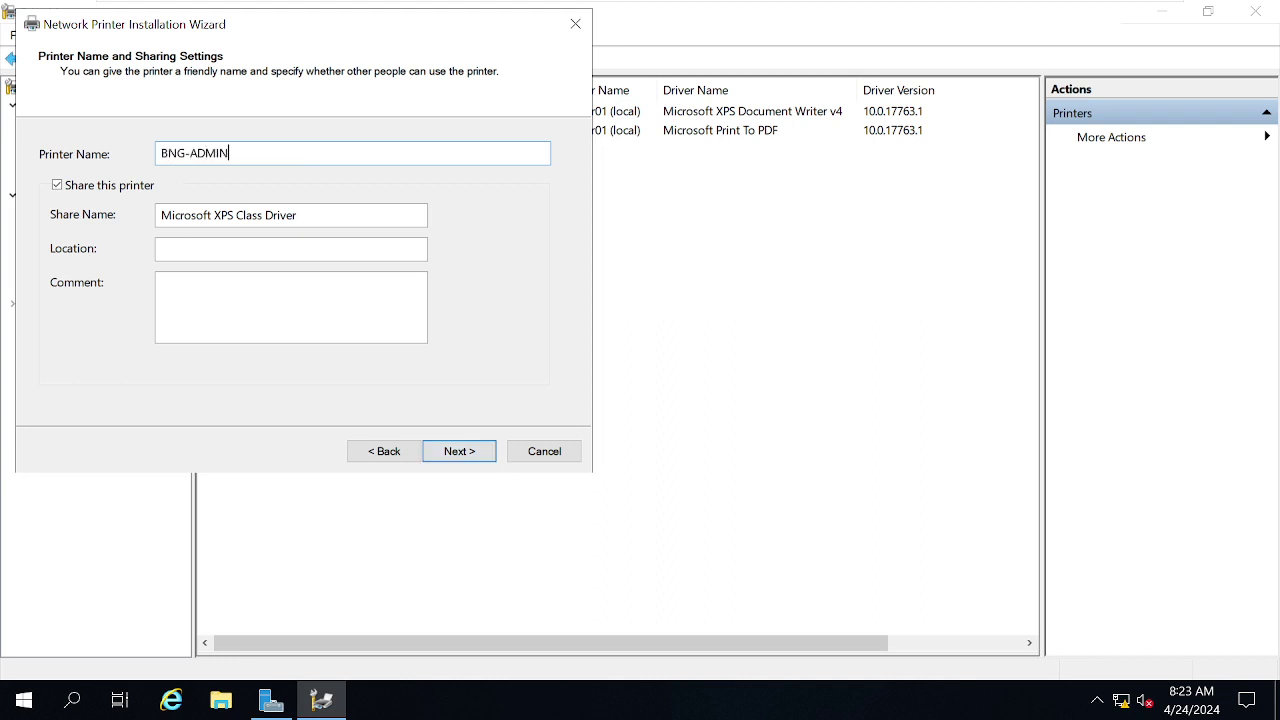
pyautogui.write('-Printer01')
pyautogui.hotkey('ctrl', 'a')
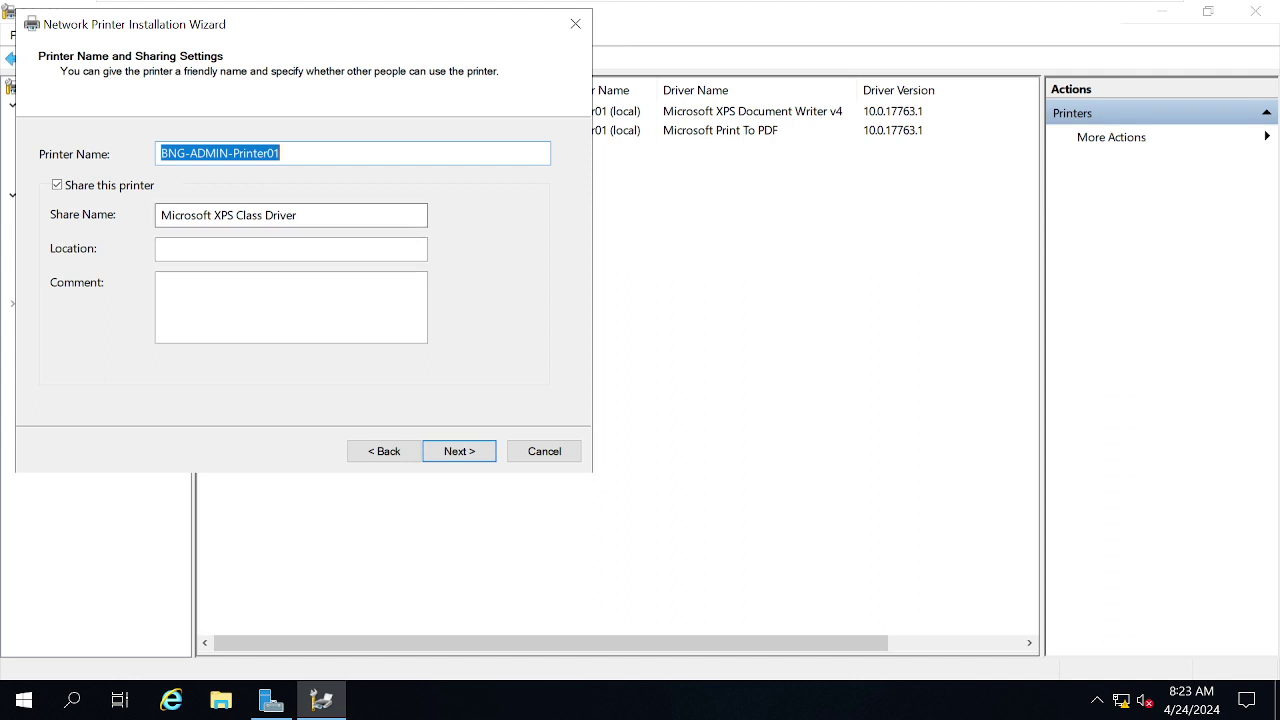
pyautogui.moveTo(161, 215); pyautogui.dragTo(297, 215)
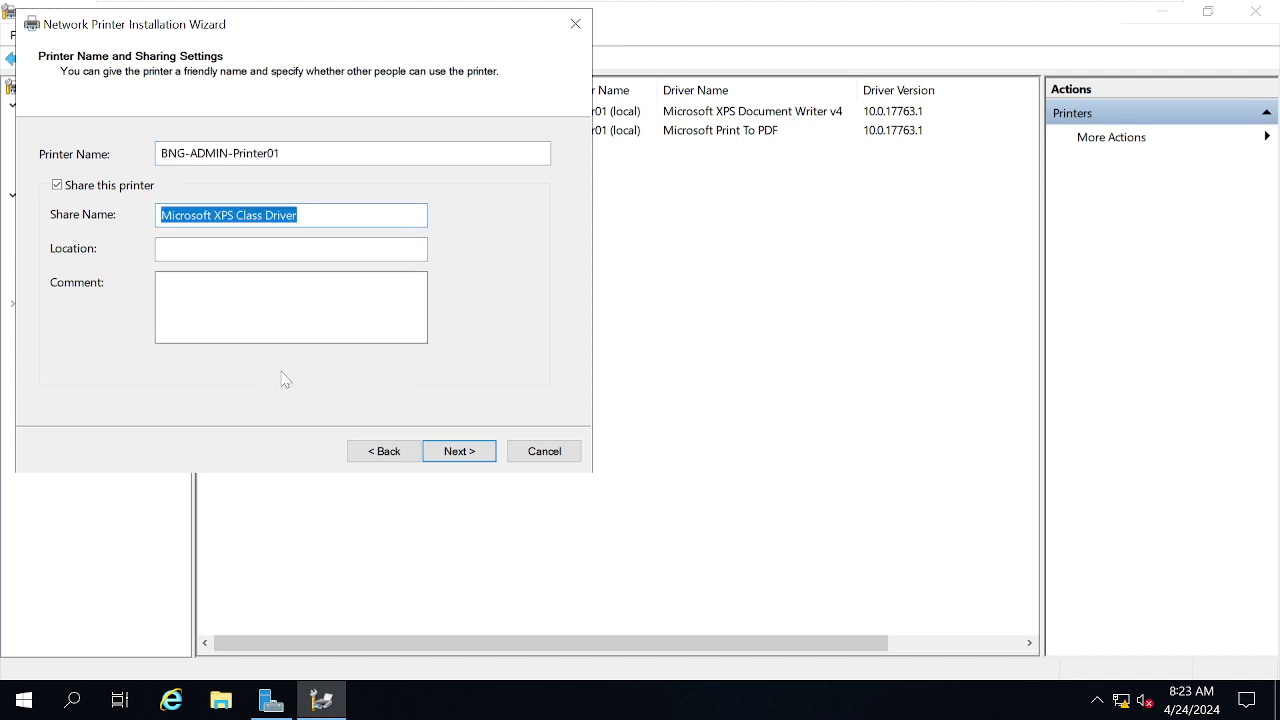
pyautogui.click(485, 461)
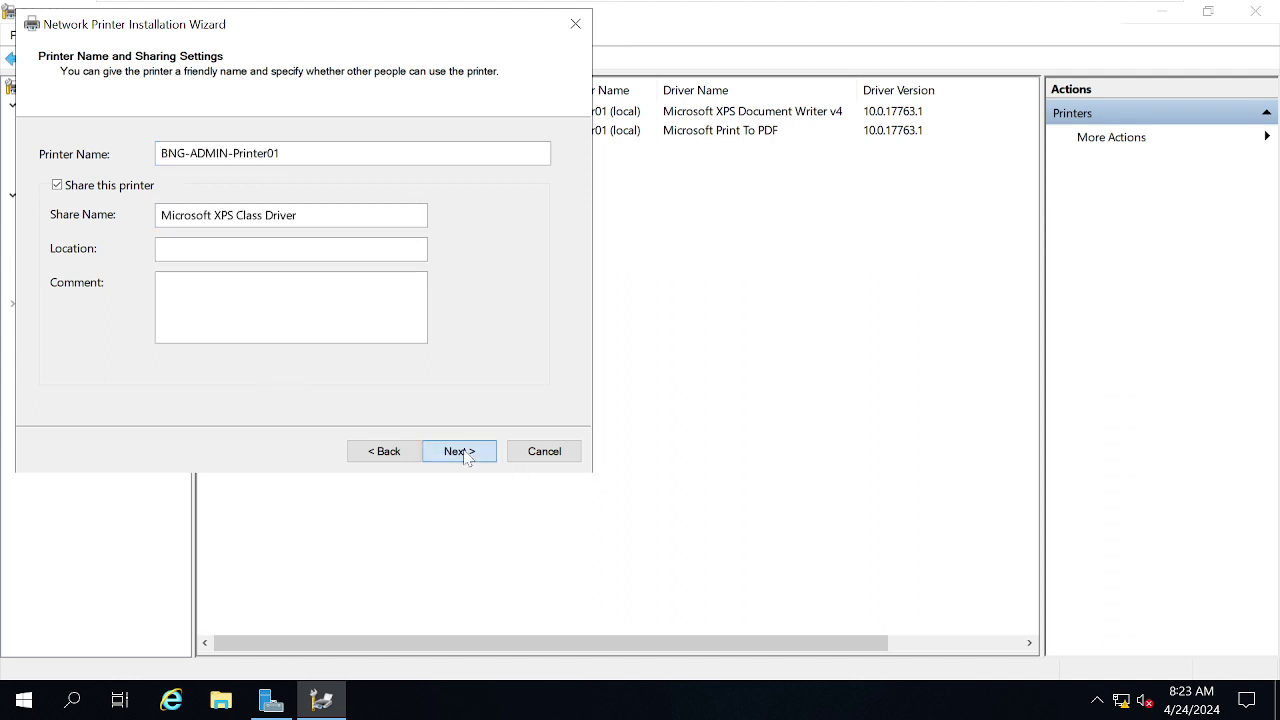
pyautogui.click(462, 452)
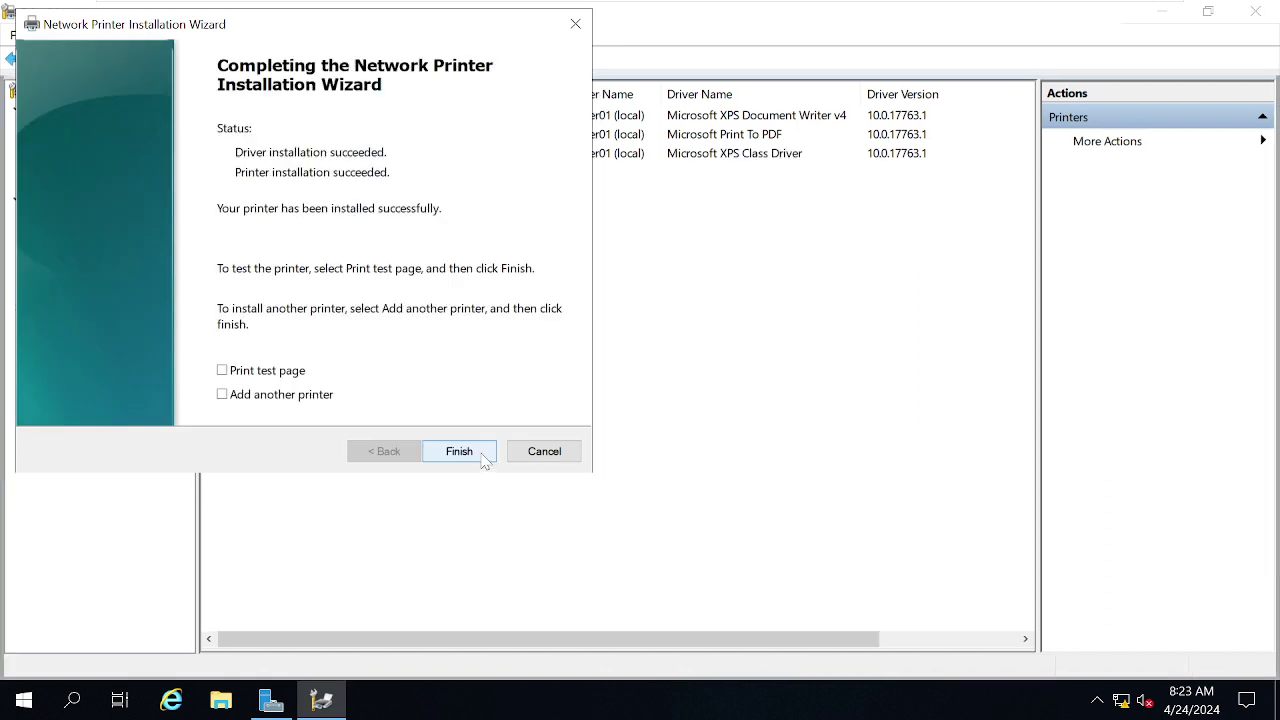
pyautogui.click(468, 458)
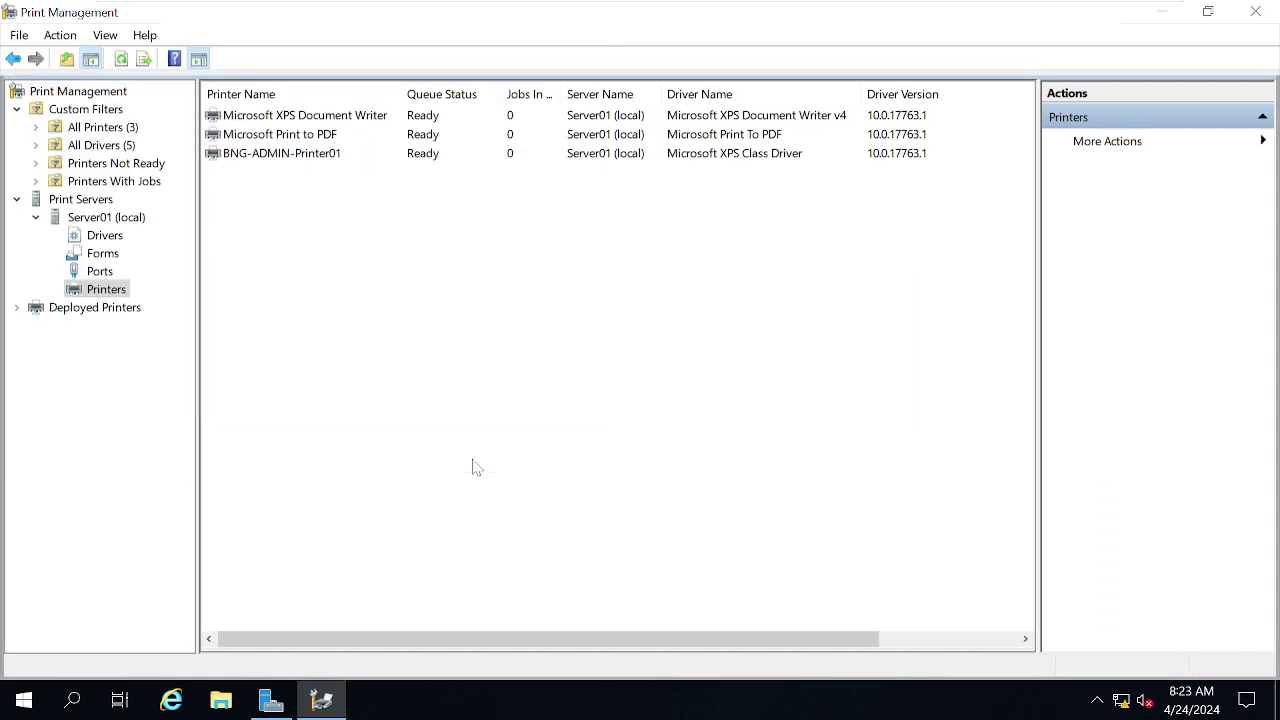
# - Select the BNG-ADMIN-Printer01 printer in Server01's Printers list
pyautogui.click(266, 154)
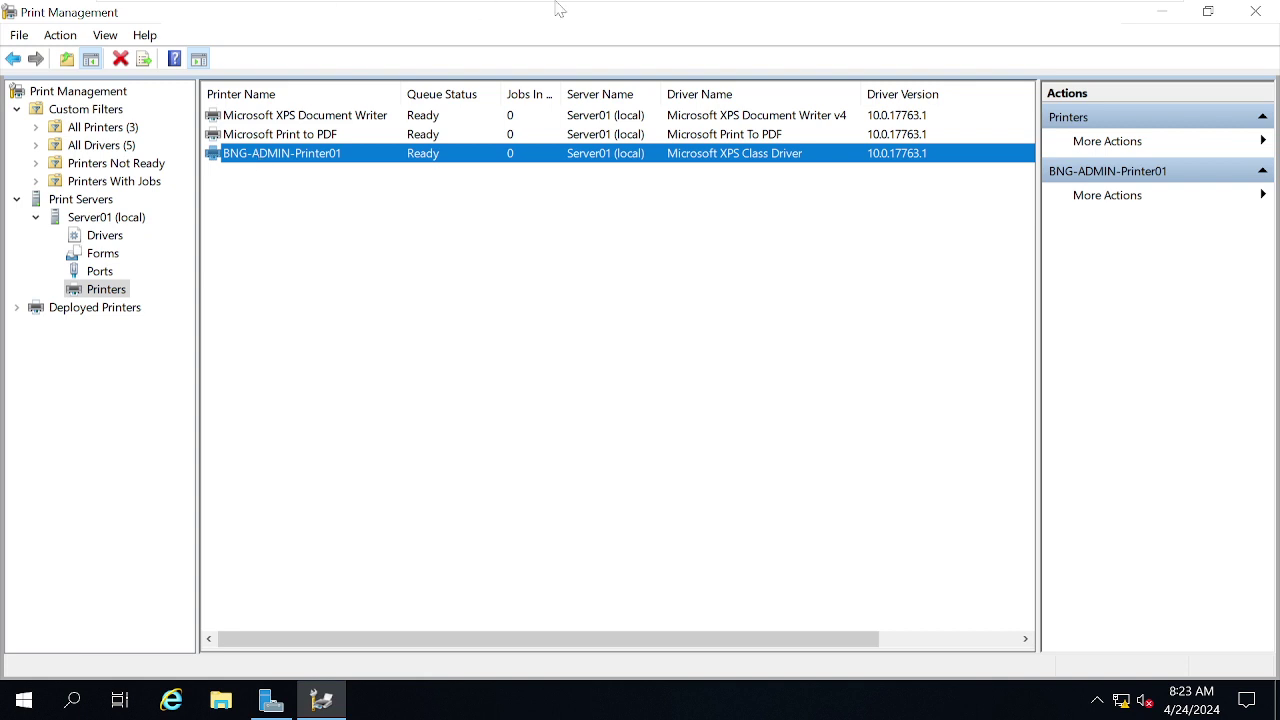
pyautogui.moveTo(557, 5)
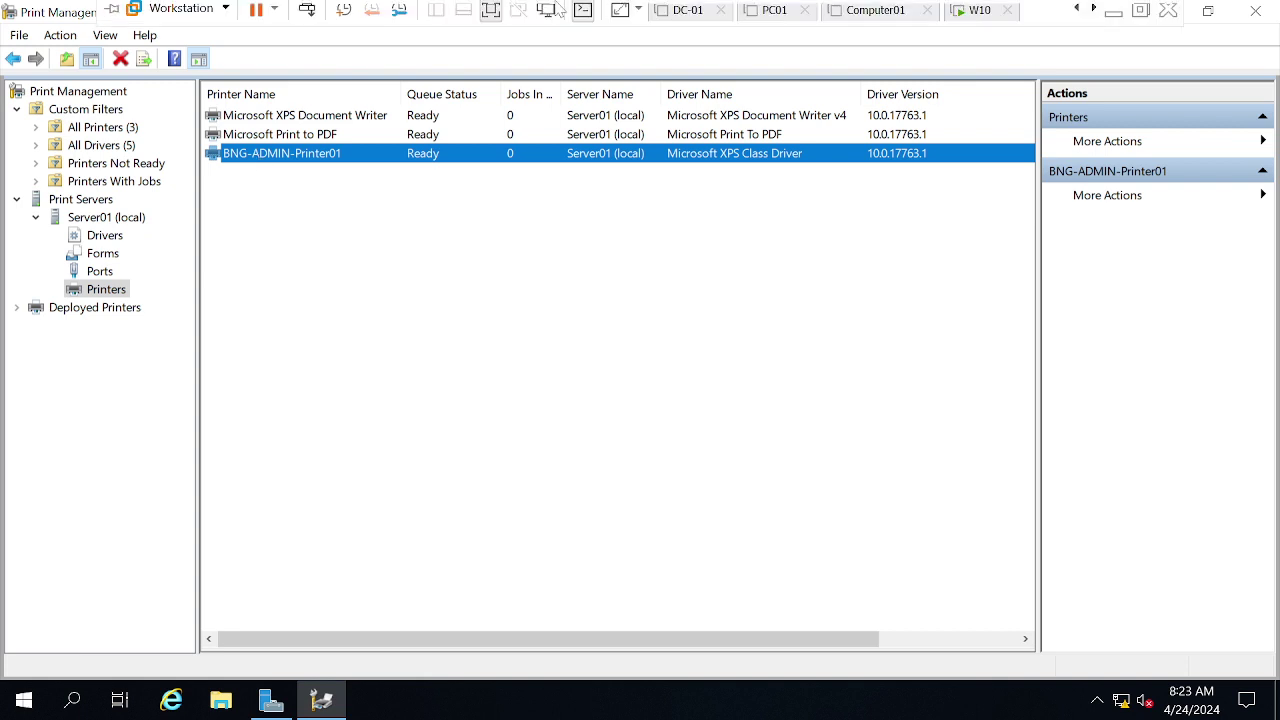
# - Unlock the W10 virtual machine with Ctrl+Alt+Del and sign in with the account password
pyautogui.click(983, 18)
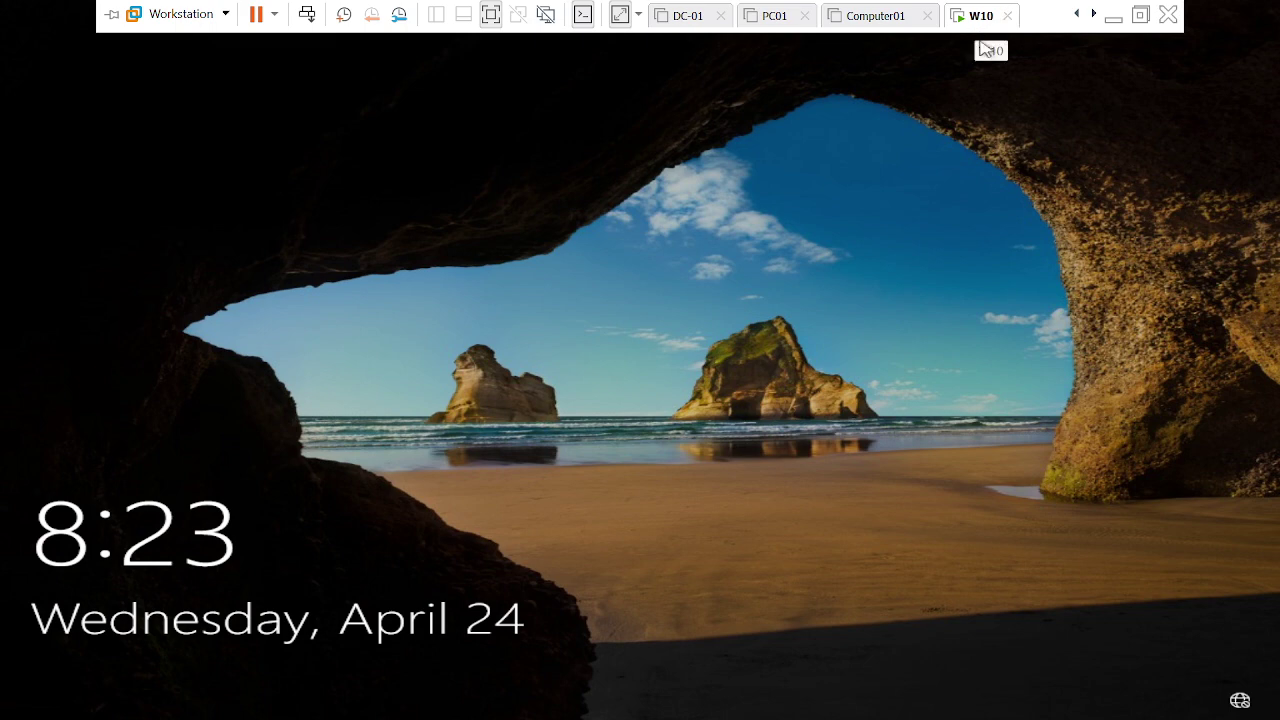
pyautogui.rightClick(978, 30)
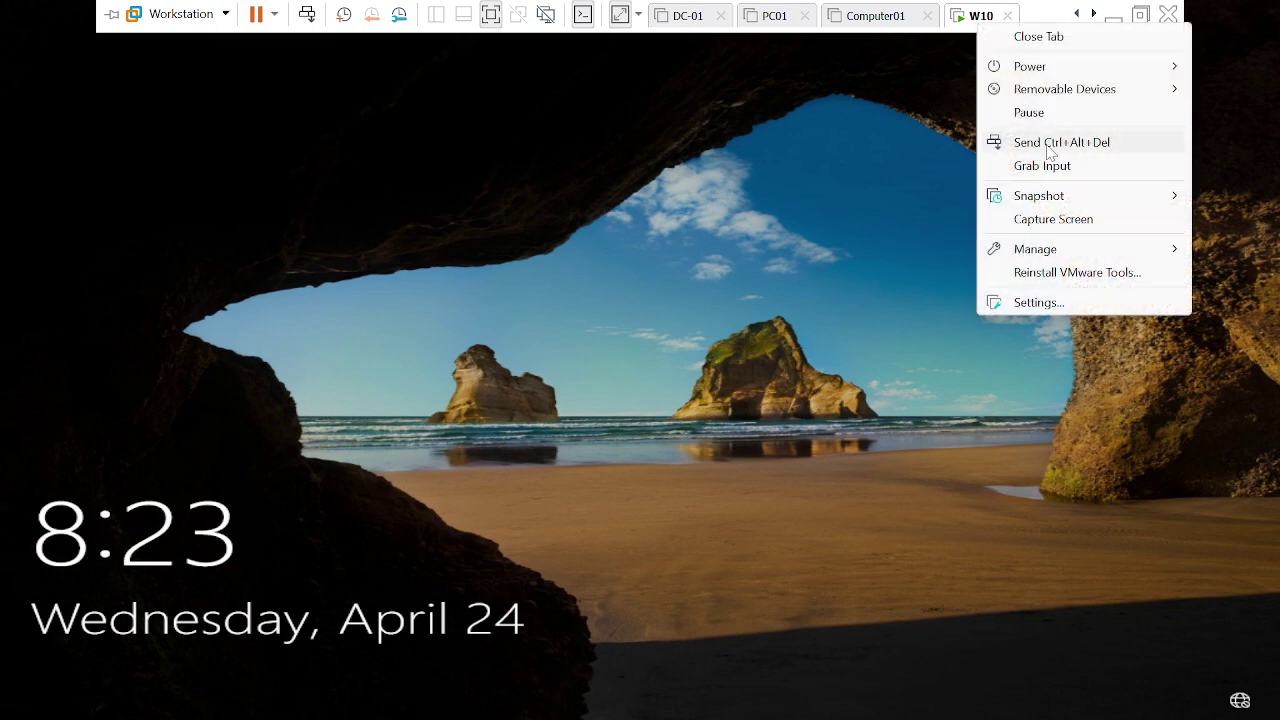
pyautogui.click(1049, 143)
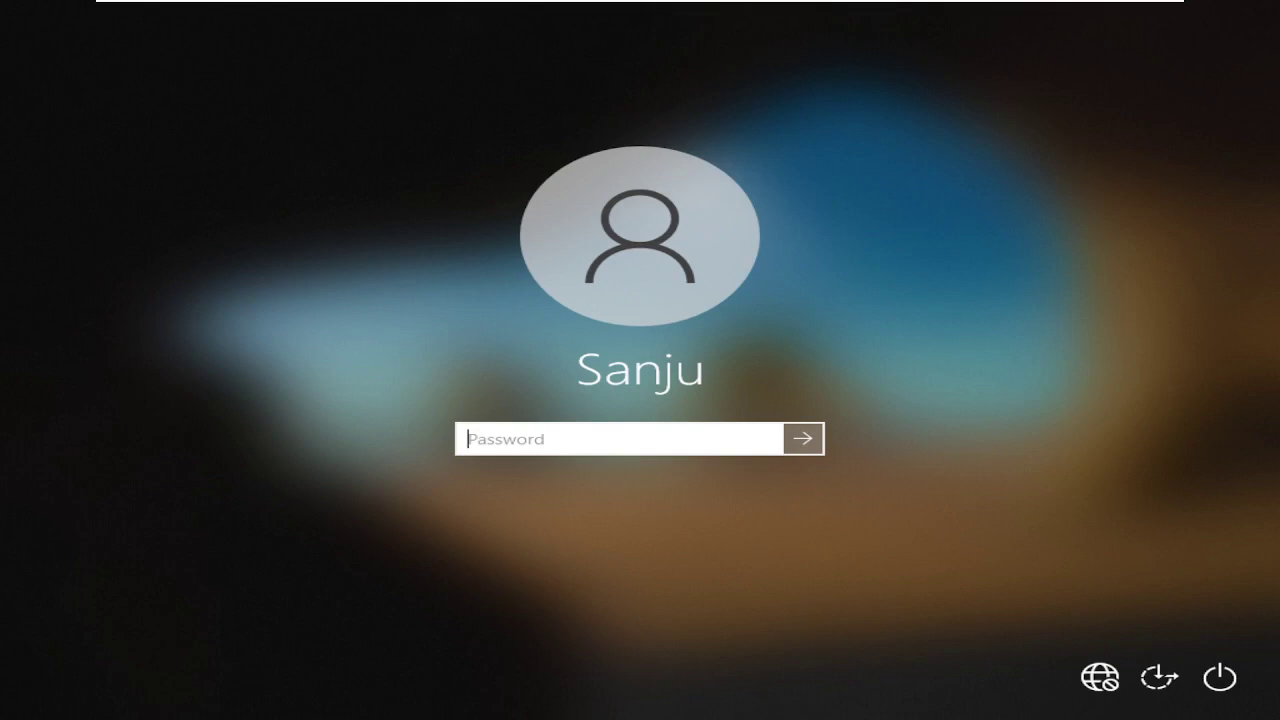
pyautogui.write('*************')
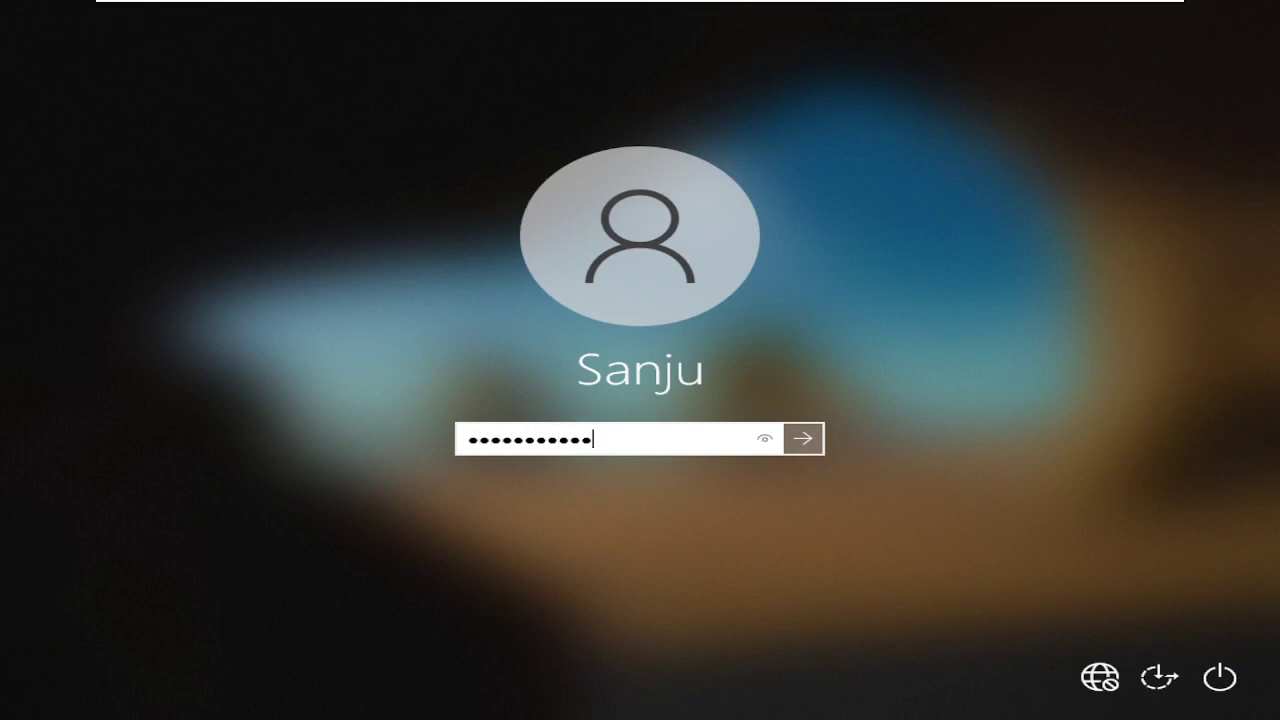
pyautogui.press('Return')
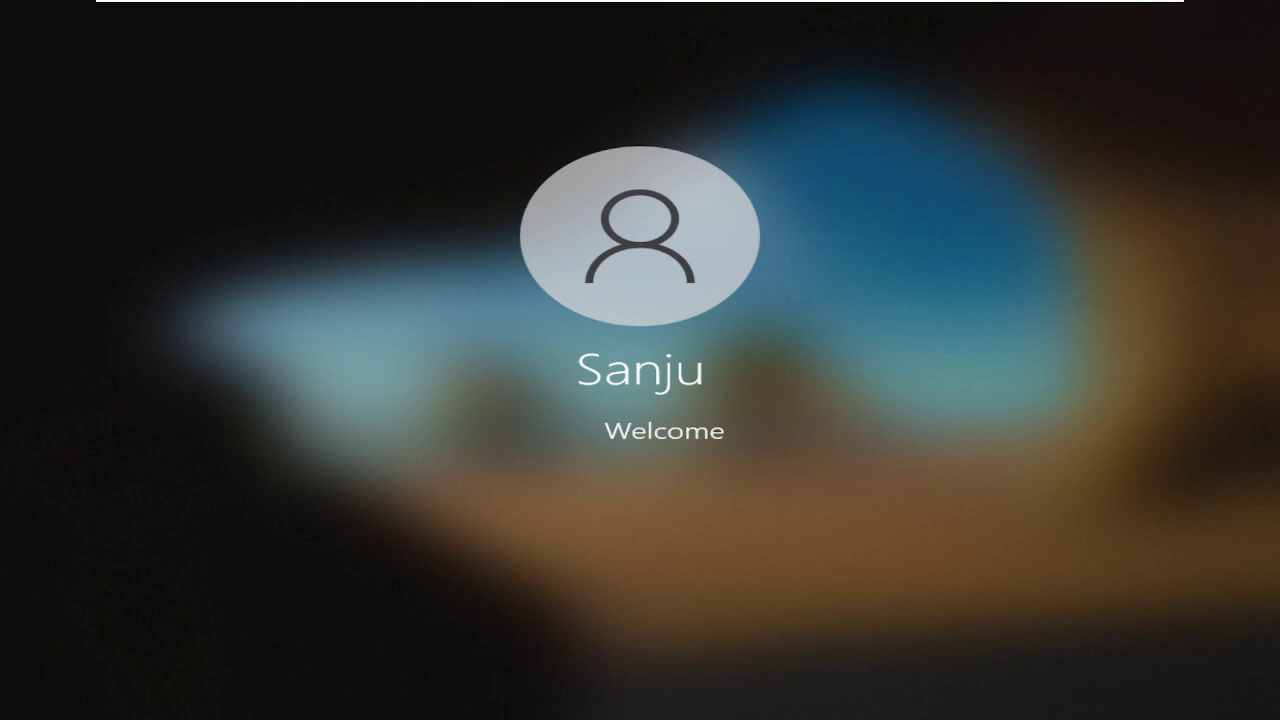
pyautogui.moveTo(885, 8)
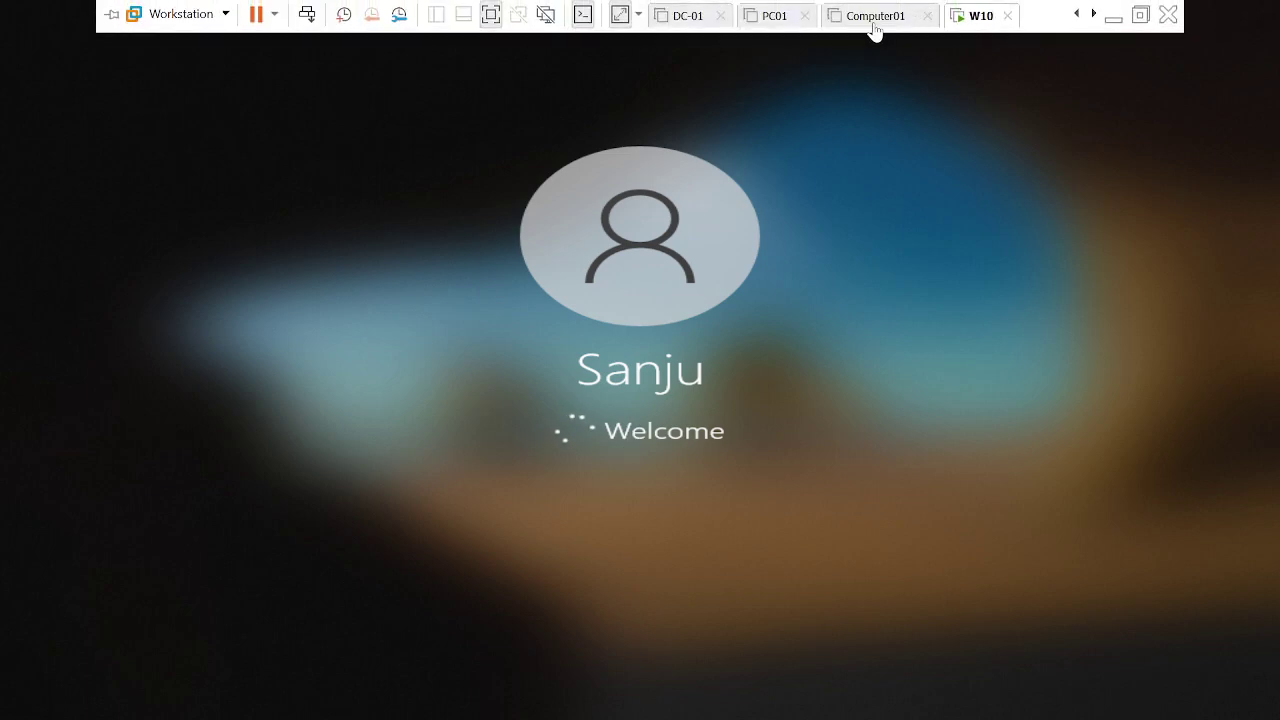
pyautogui.click(720, 18)
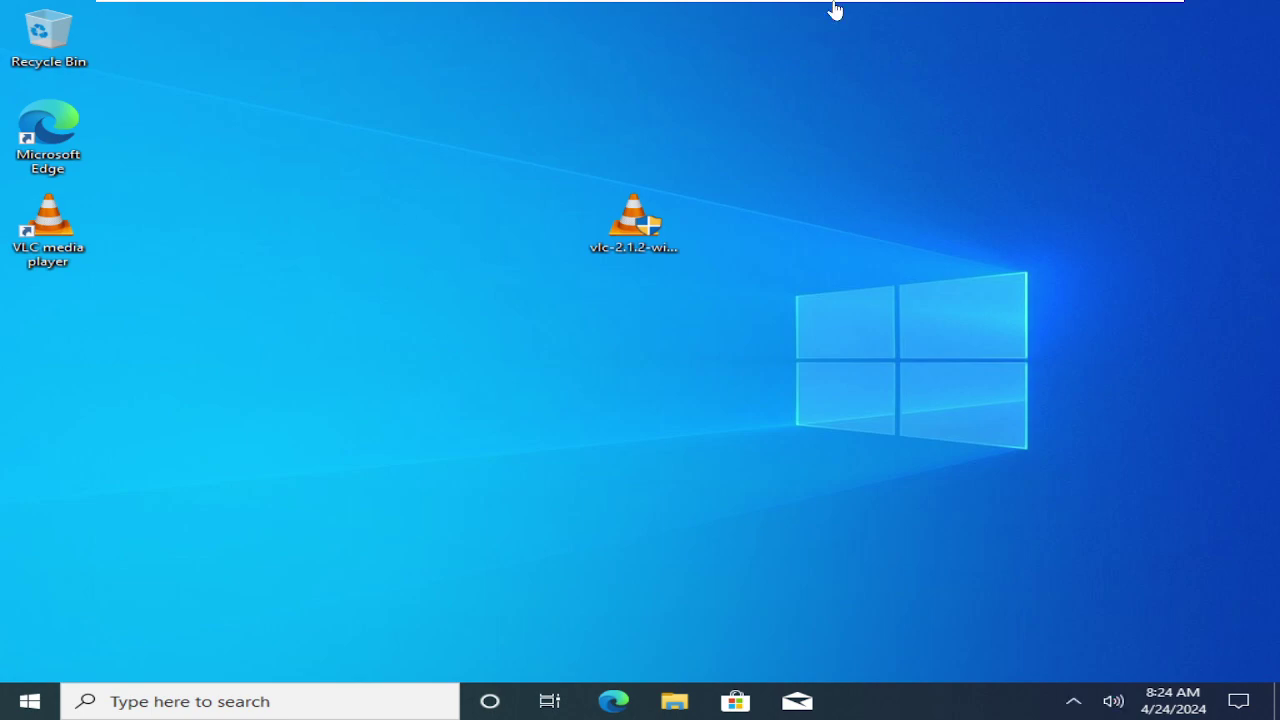
# - On Server01, run hostname in Command Prompt to see DESKTOP-53IA295, then close the console
pyautogui.moveTo(835, 10)
pyautogui.click(980, 16)
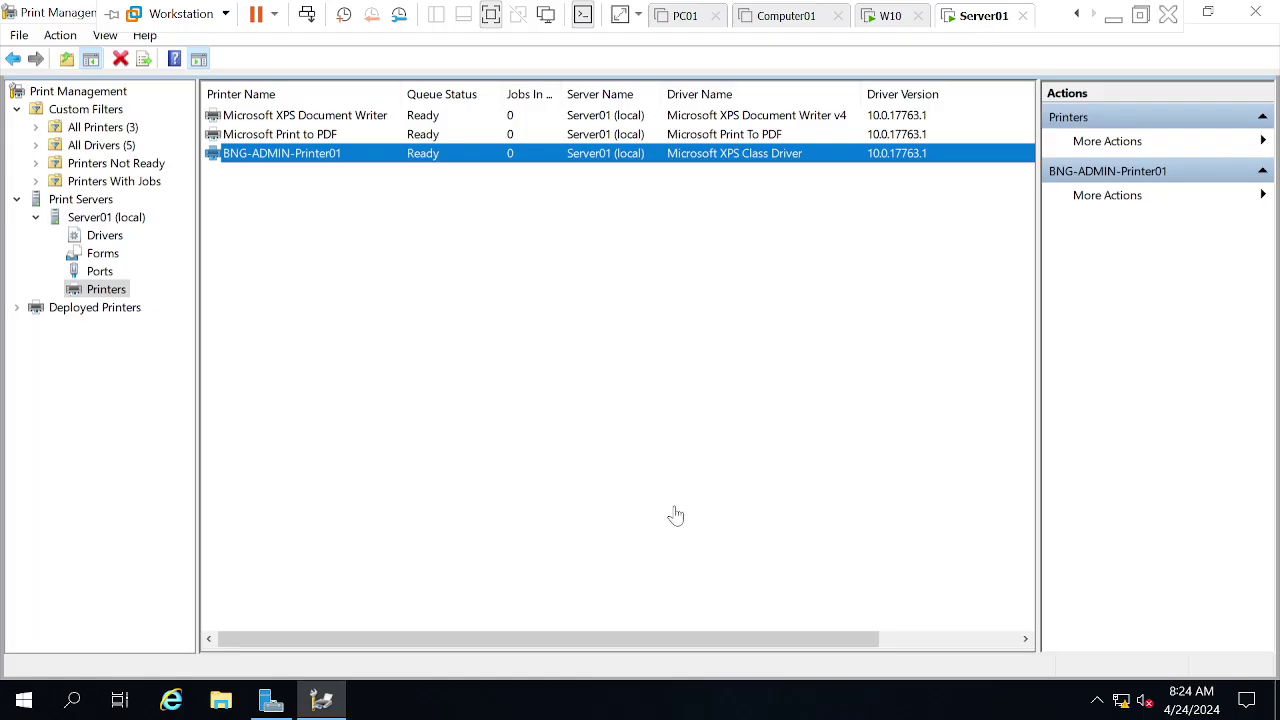
pyautogui.press('super+r')
pyautogui.write('cmd')
pyautogui.press('Return')
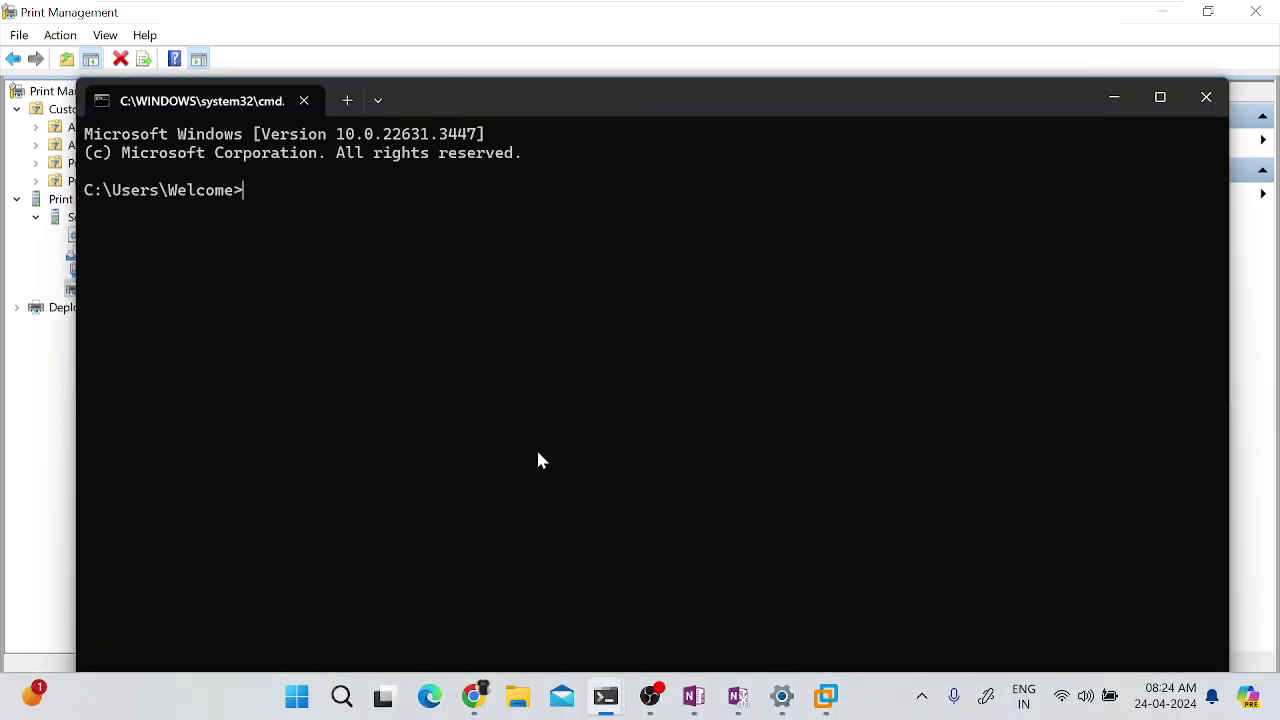
pyautogui.write('hostname')
pyautogui.press('Return')
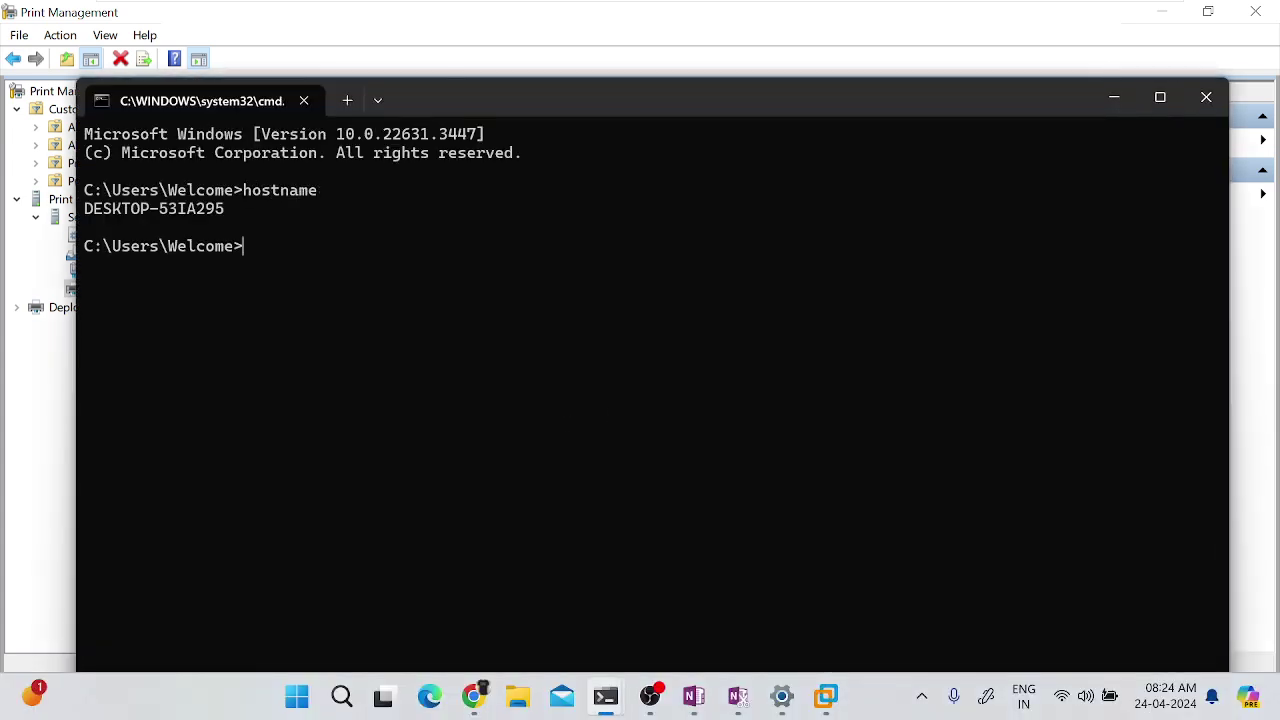
pyautogui.click(1206, 97)
pyautogui.click(563, 413)
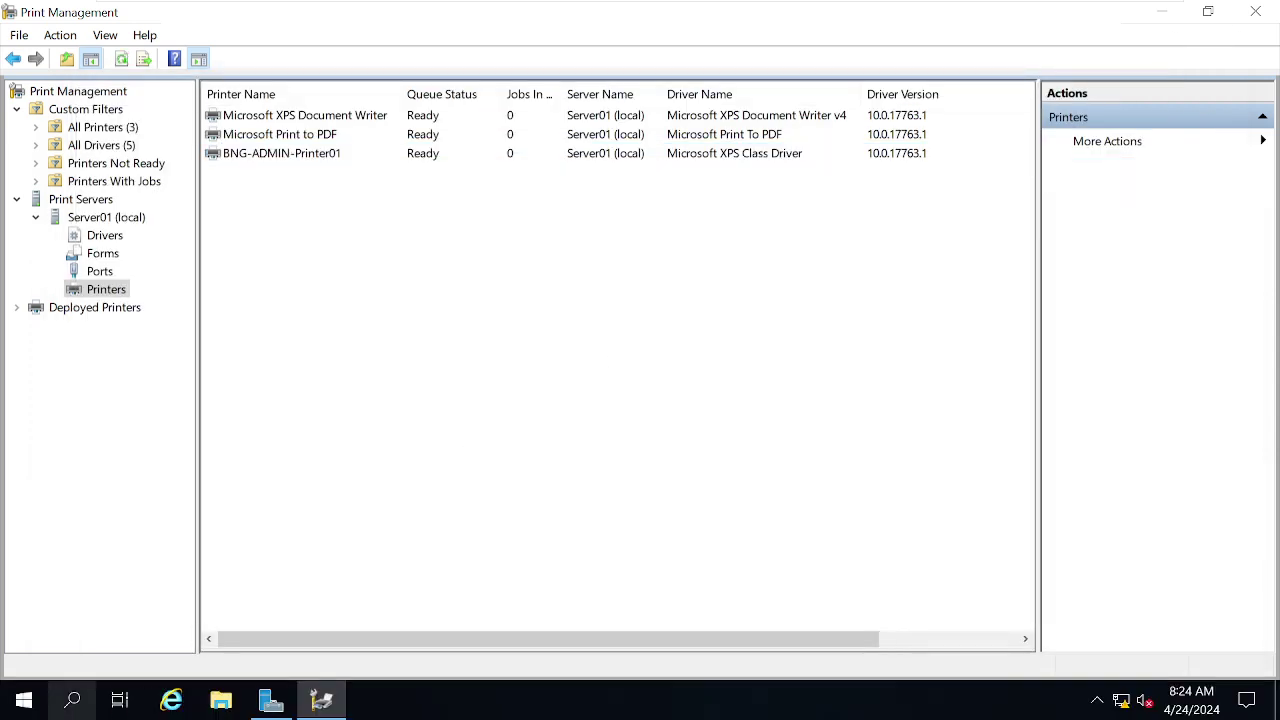
# - Run ipconfig in a Server01 Command Prompt, showing IPv4 address 192.168.190.10
pyautogui.rightClick(24, 700)
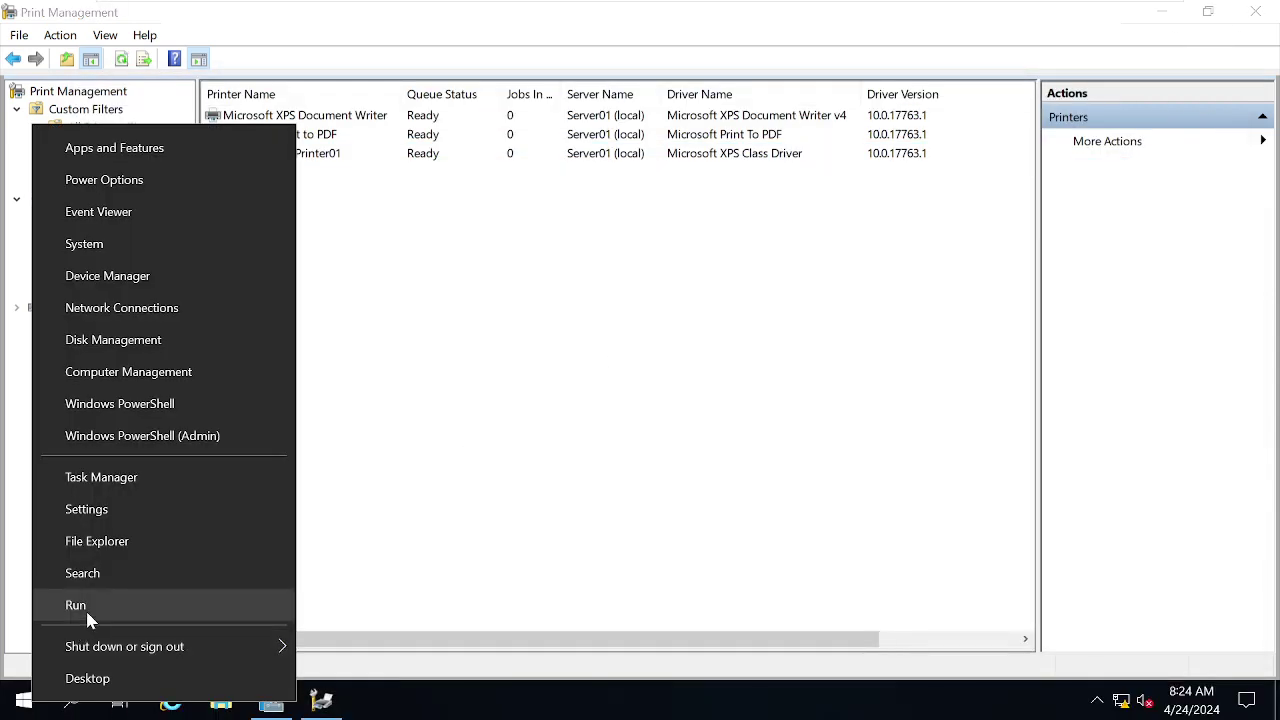
pyautogui.click(85, 608)
pyautogui.press('Return')
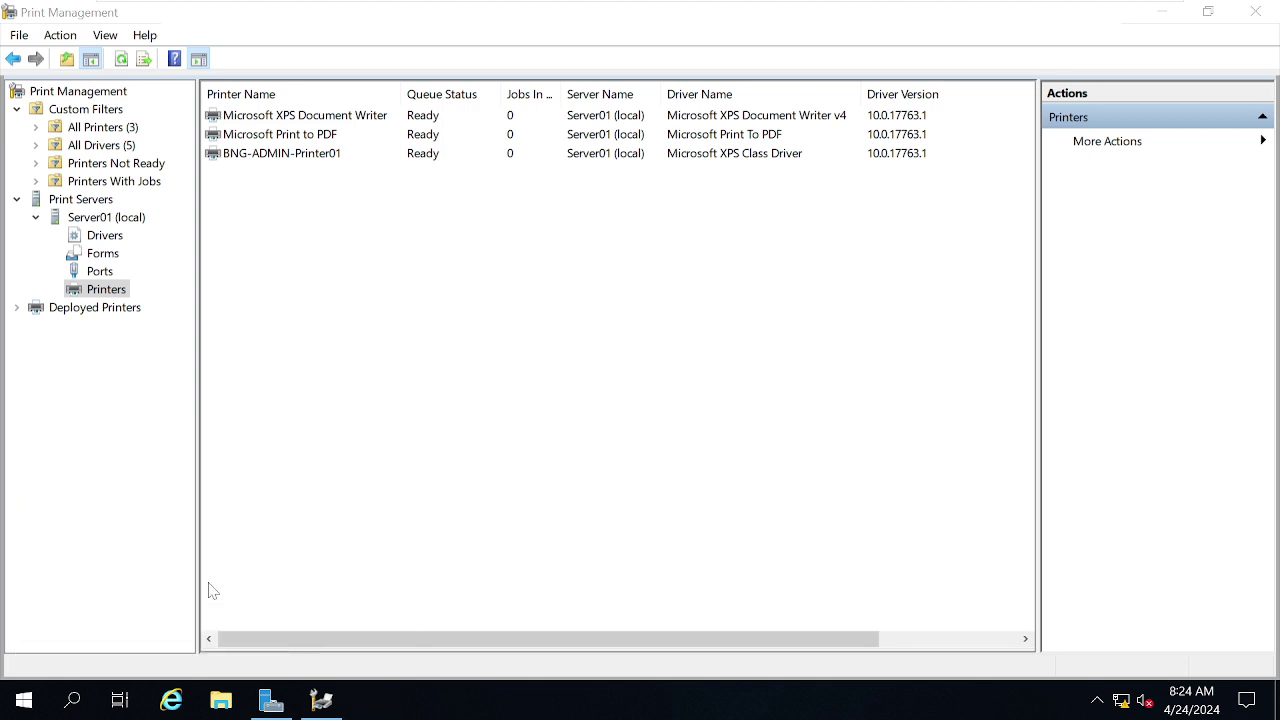
pyautogui.write('ipconfig')
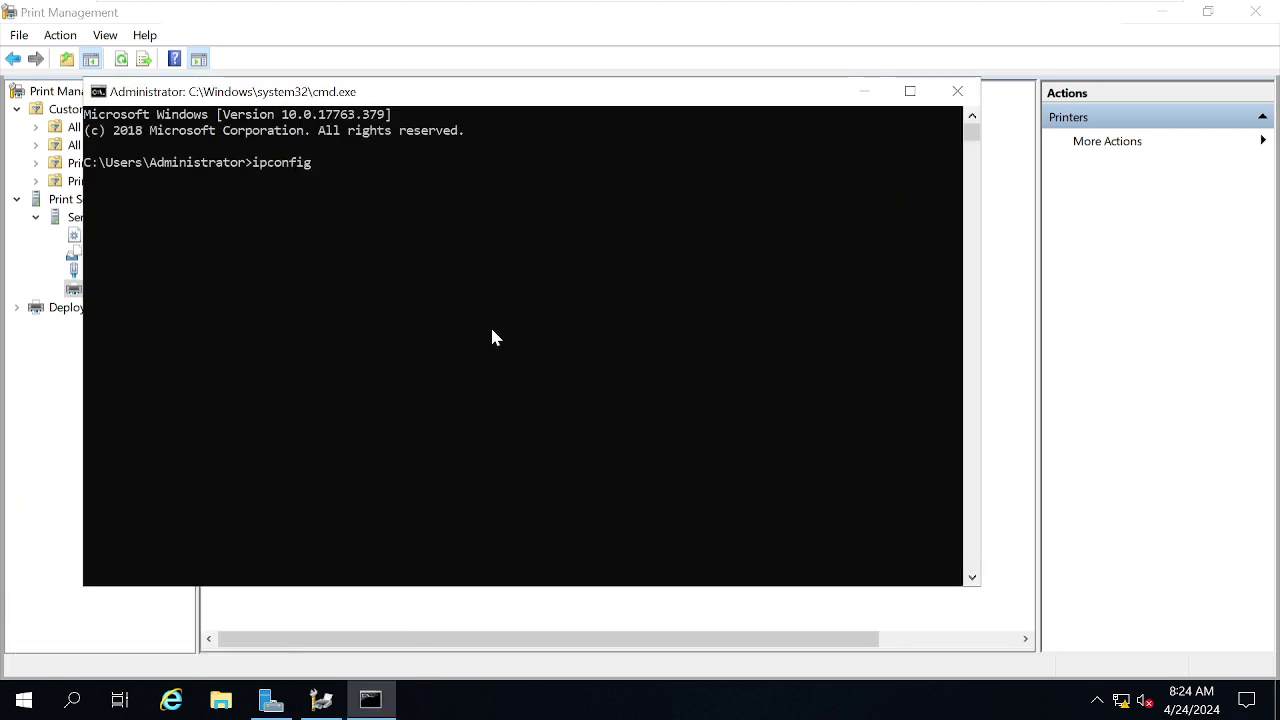
pyautogui.press('Return')
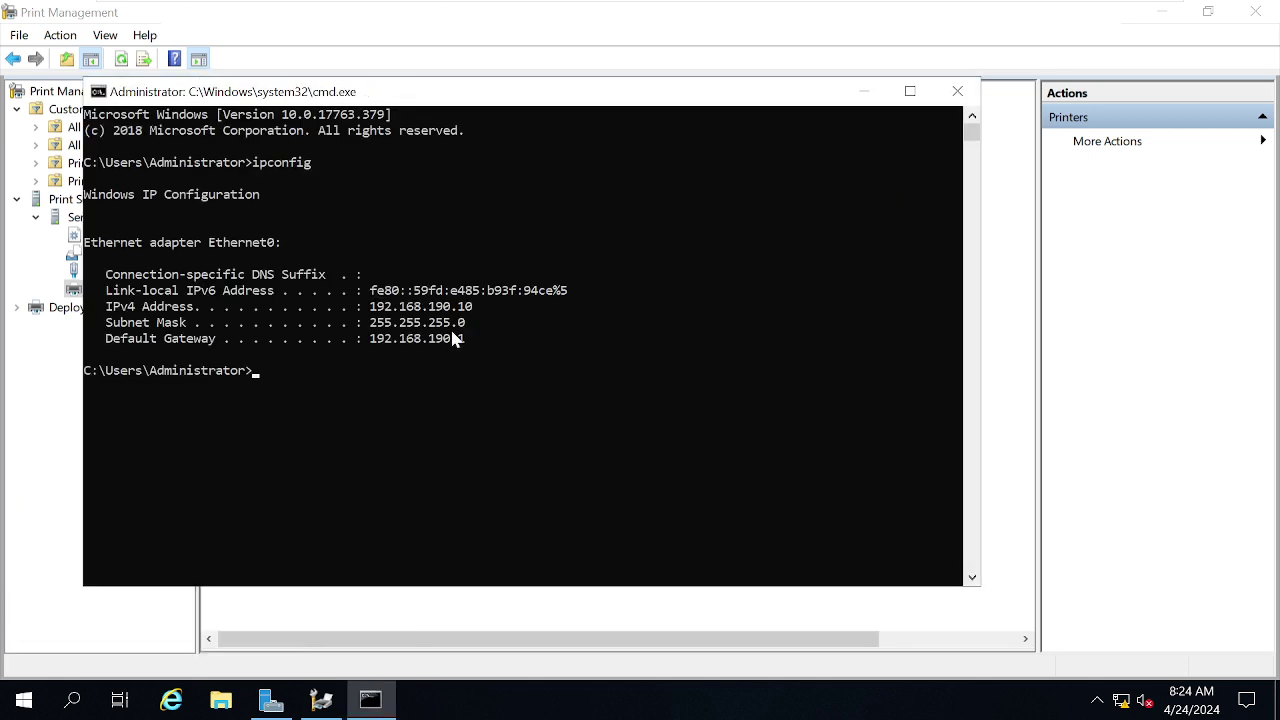
# - Open a Command Prompt on the W10 virtual machine via Run with cmd
pyautogui.moveTo(751, 3)
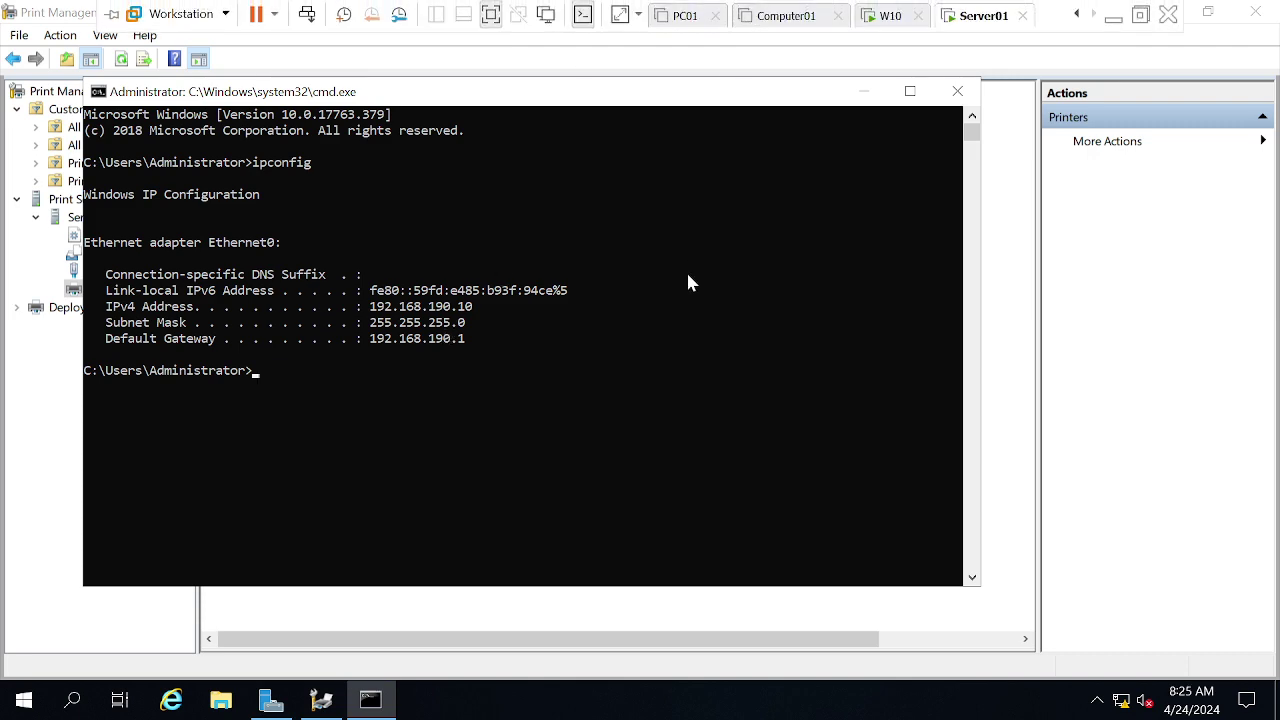
pyautogui.click(878, 22)
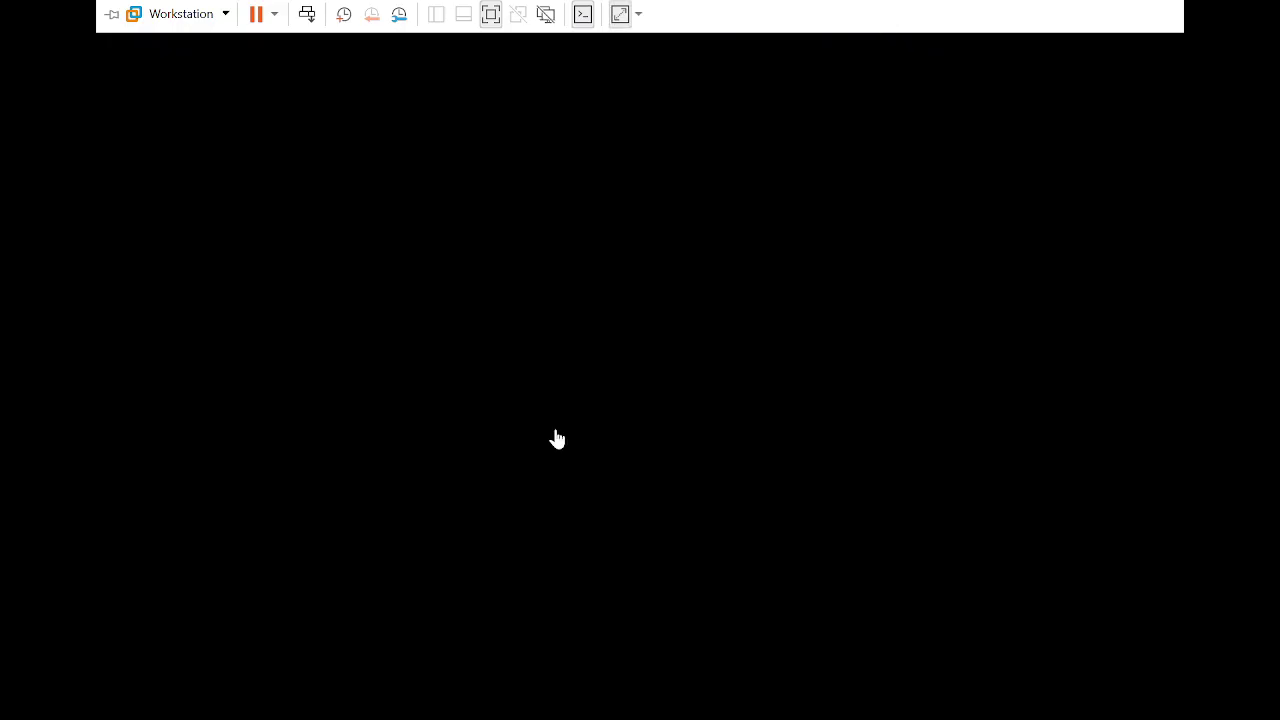
pyautogui.press('super+r')
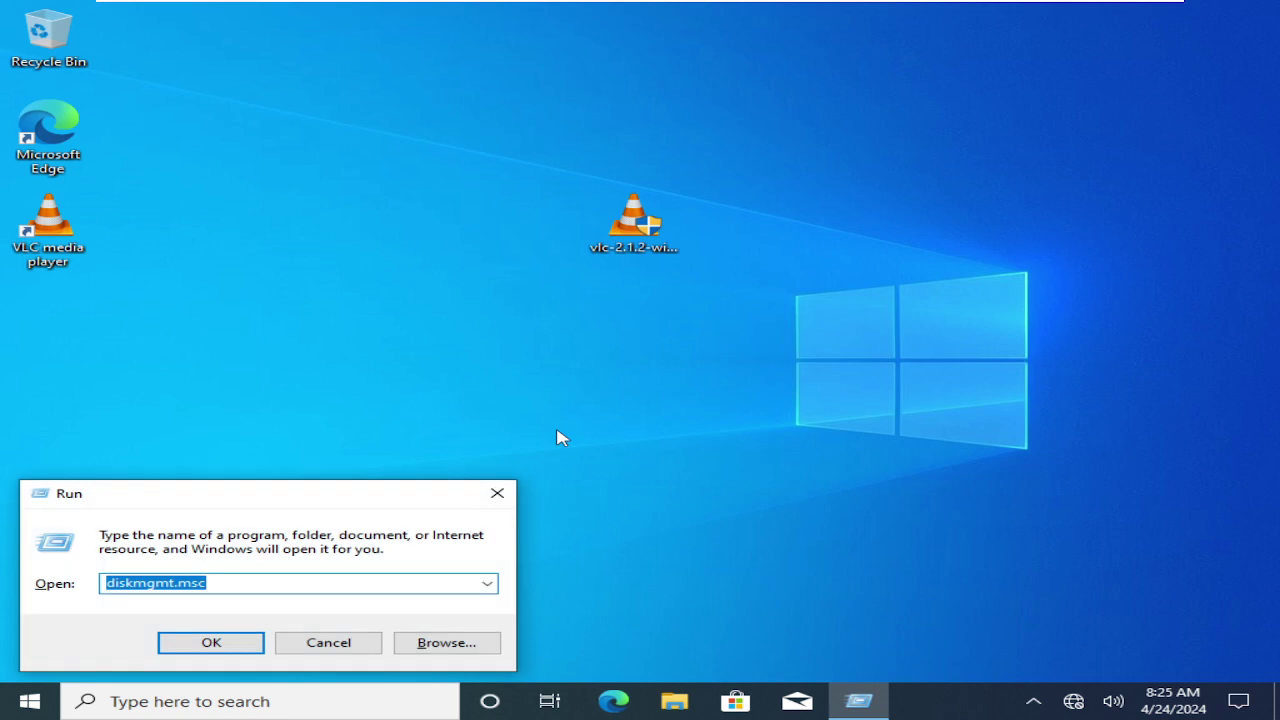
pyautogui.write('cmd')
pyautogui.press('Return')
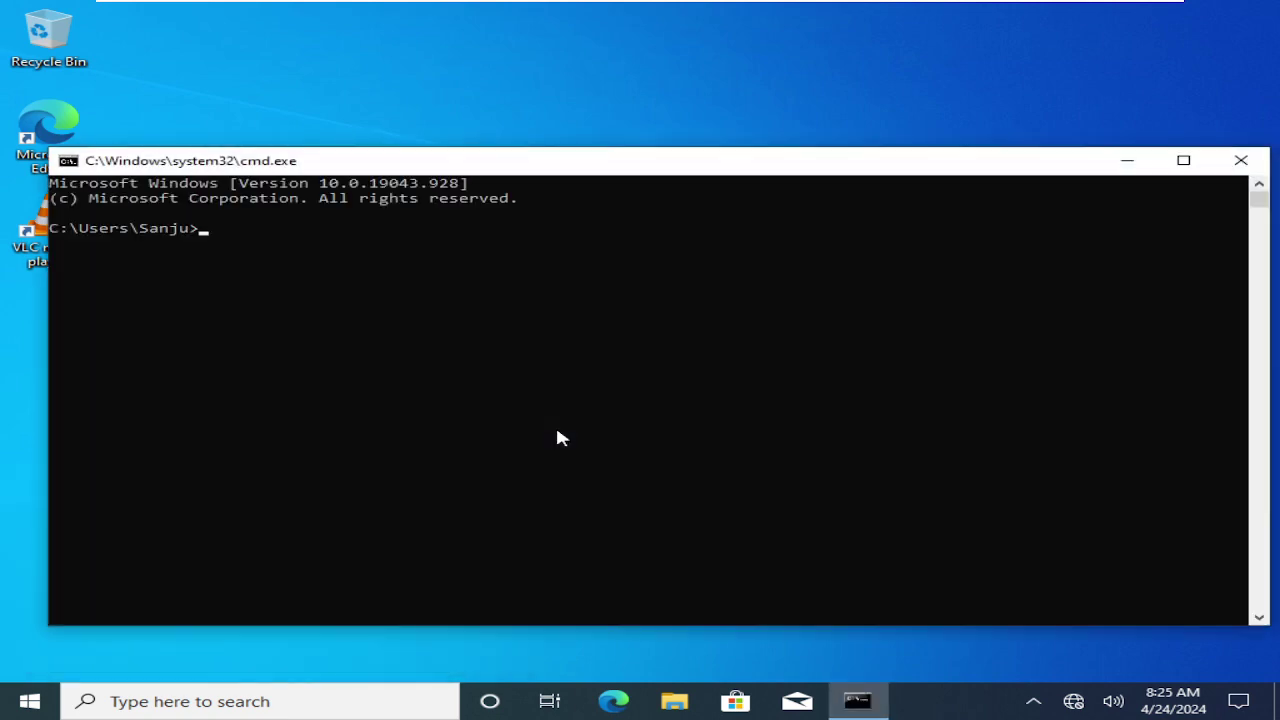
# - Ping 192.168.190.10 from W10 and highlight the first reply line
pyautogui.write('ping 192.168.190.10')
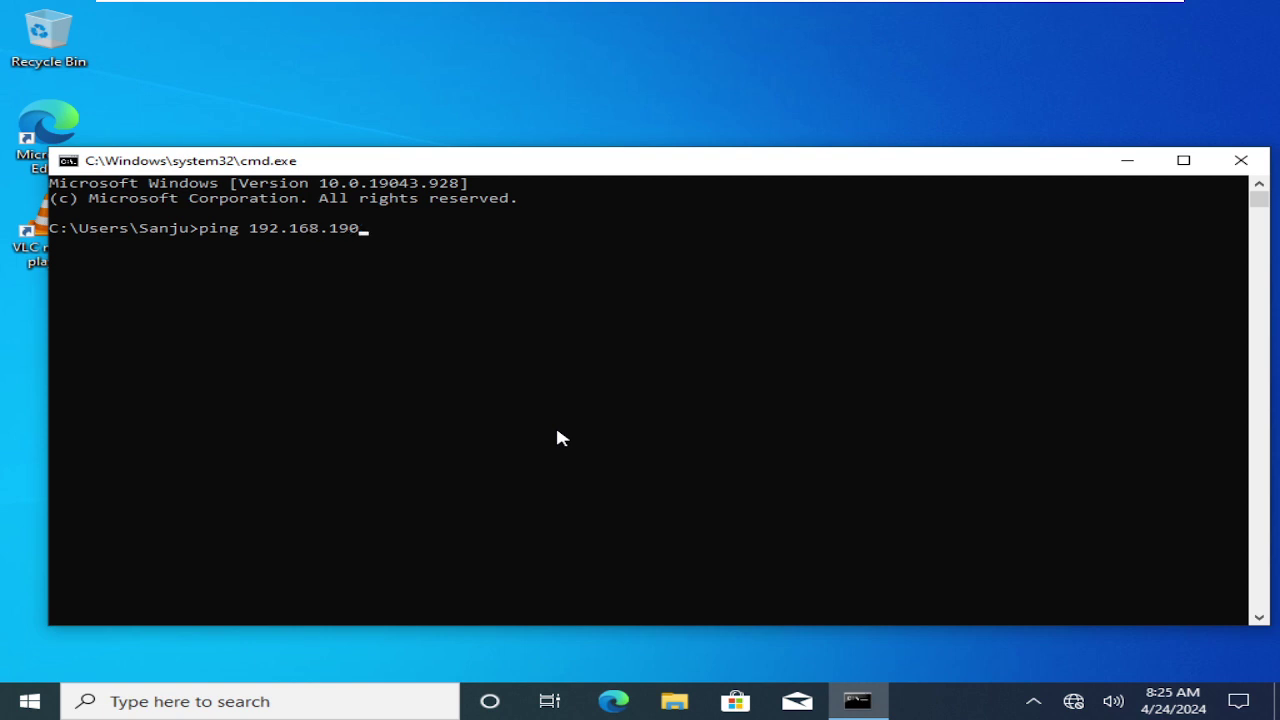
pyautogui.press('Return')
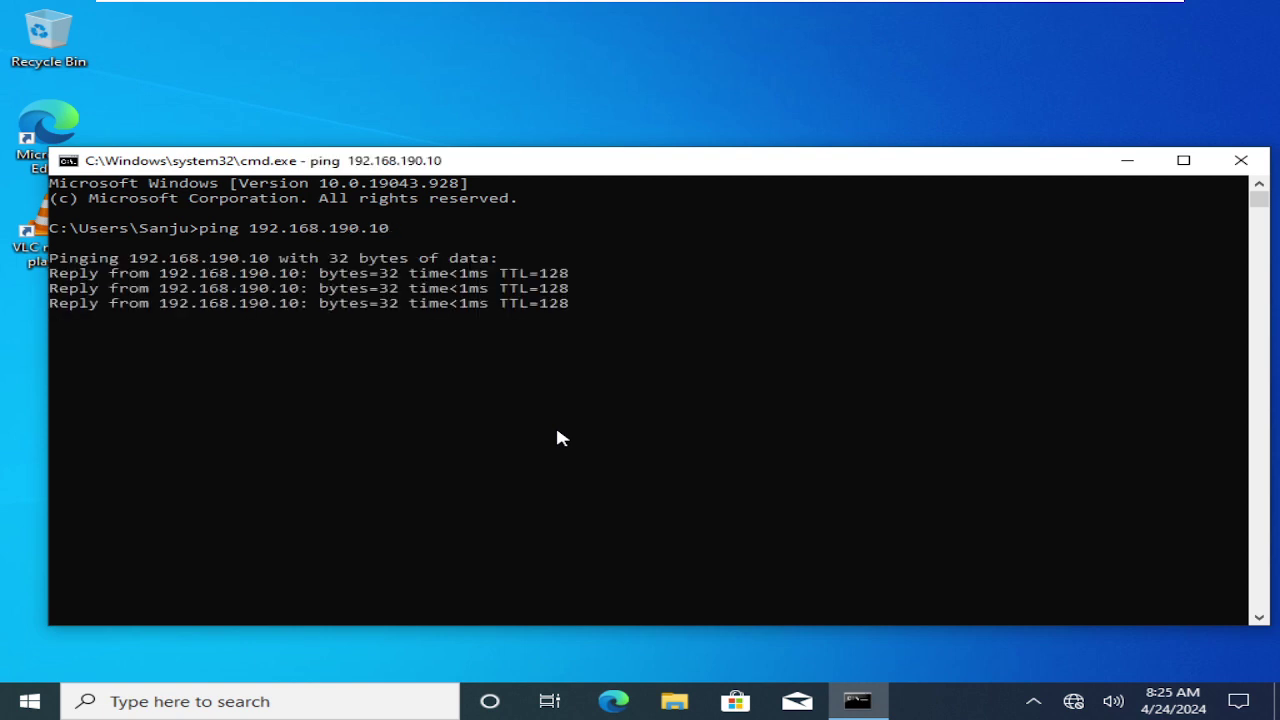
pyautogui.moveTo(512, 8)
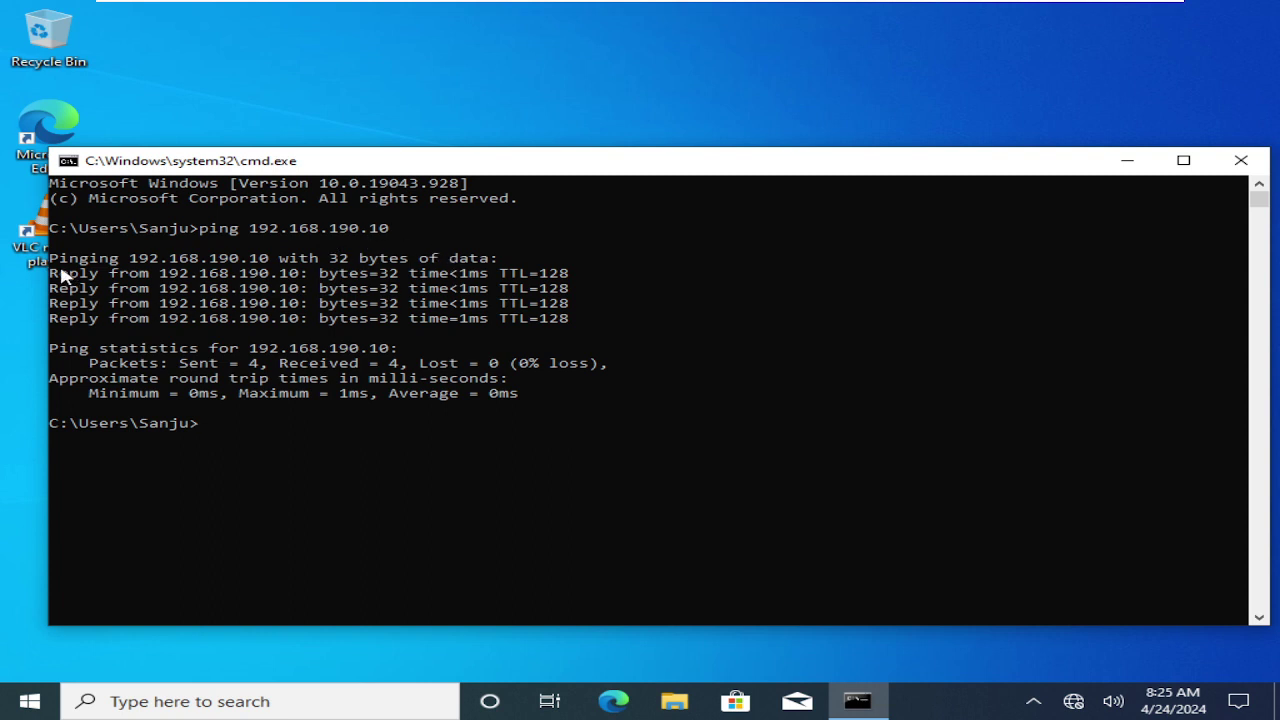
pyautogui.moveTo(51, 280); pyautogui.dragTo(409, 286)
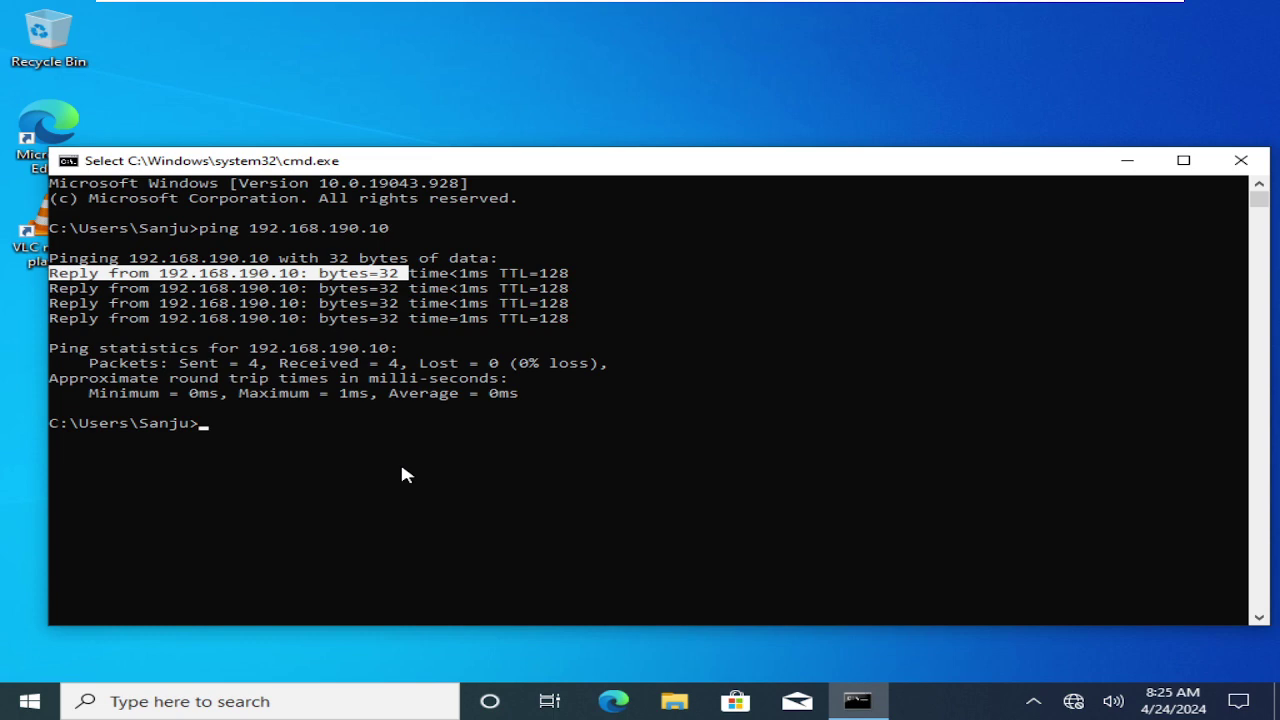
# - On W10, close the ping console and open the network location \\192.168.190.10 from Run
pyautogui.click(364, 480)
pyautogui.press('super+r')
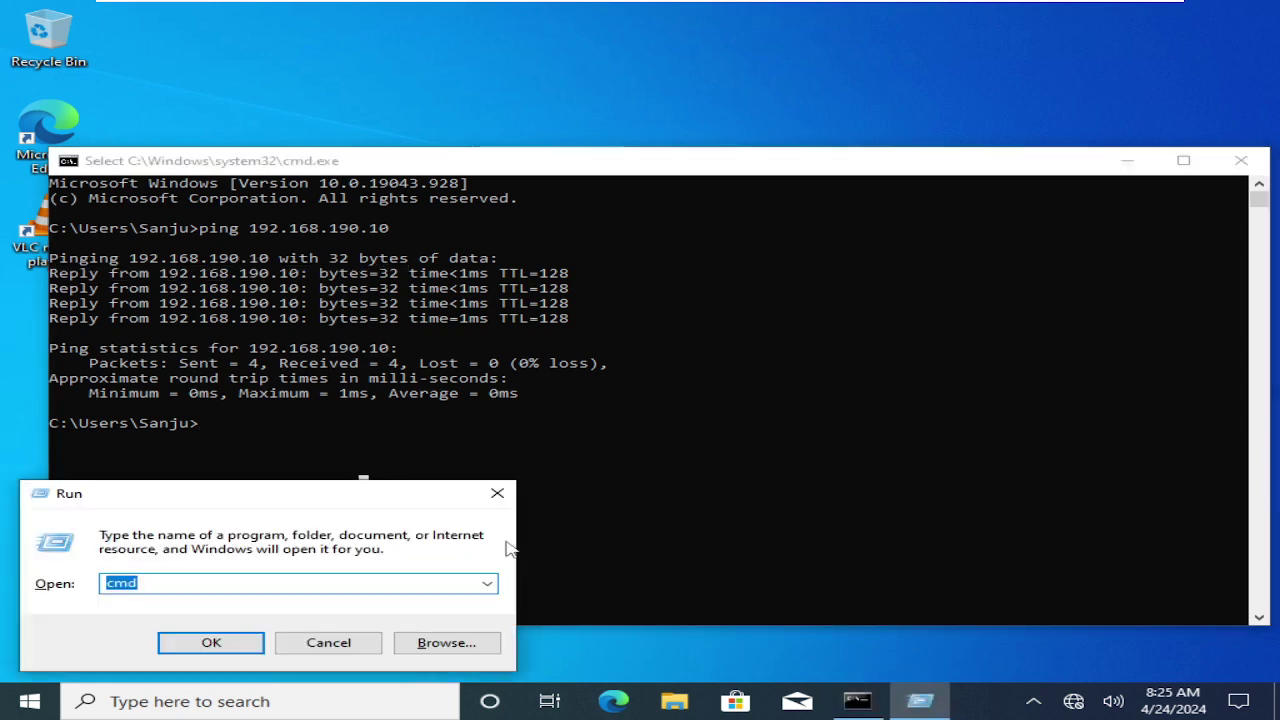
pyautogui.write('\\\\192.1')
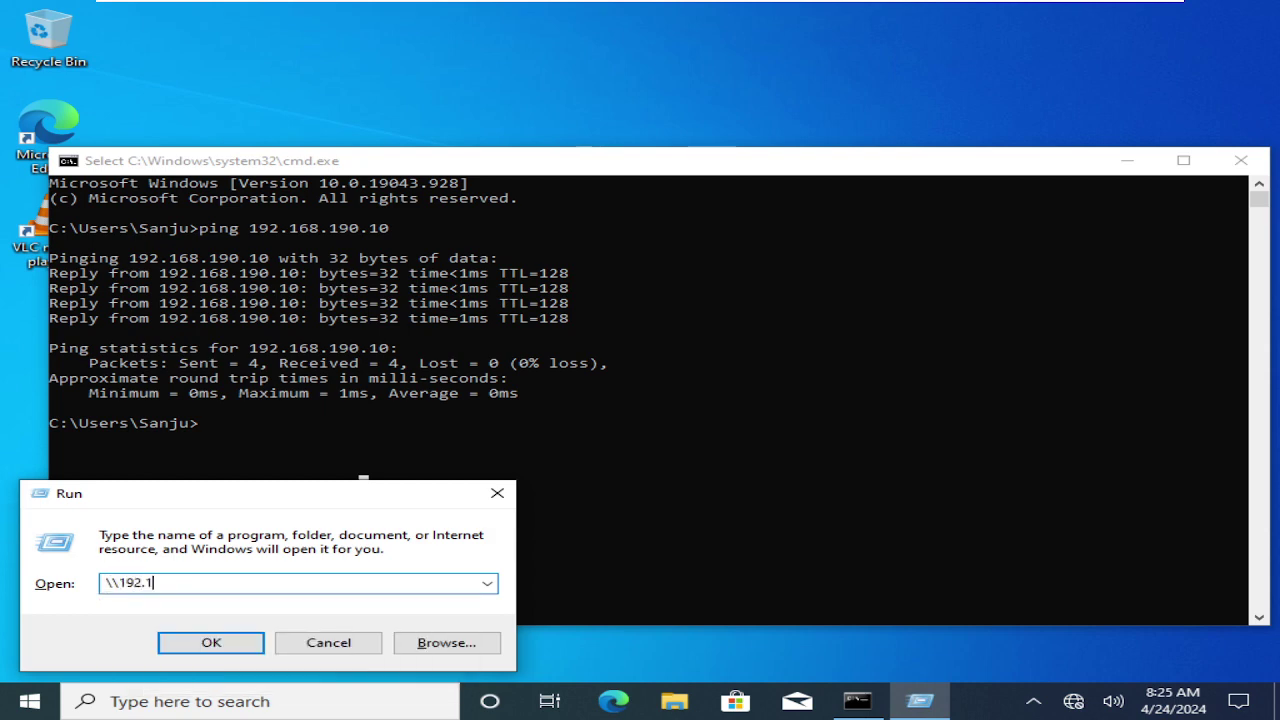
pyautogui.write('68.190.10')
pyautogui.click(1240, 160)
pyautogui.moveTo(881, 8)
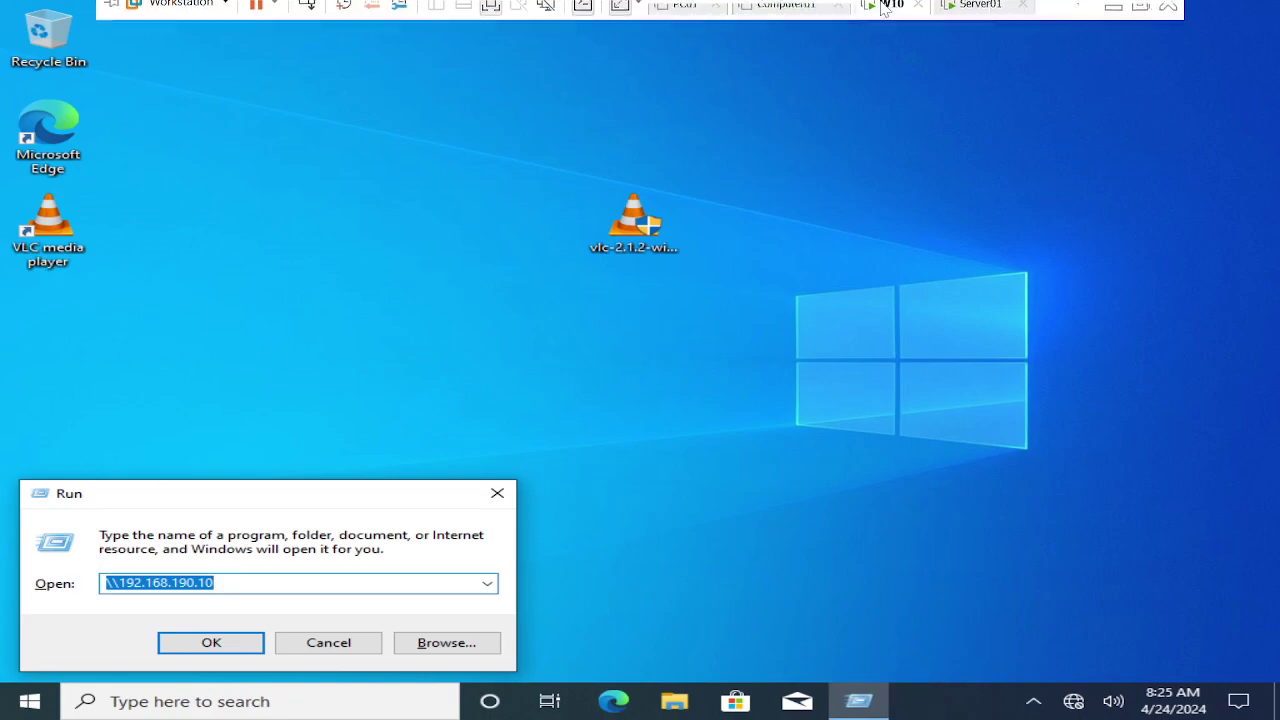
pyautogui.click(958, 18)
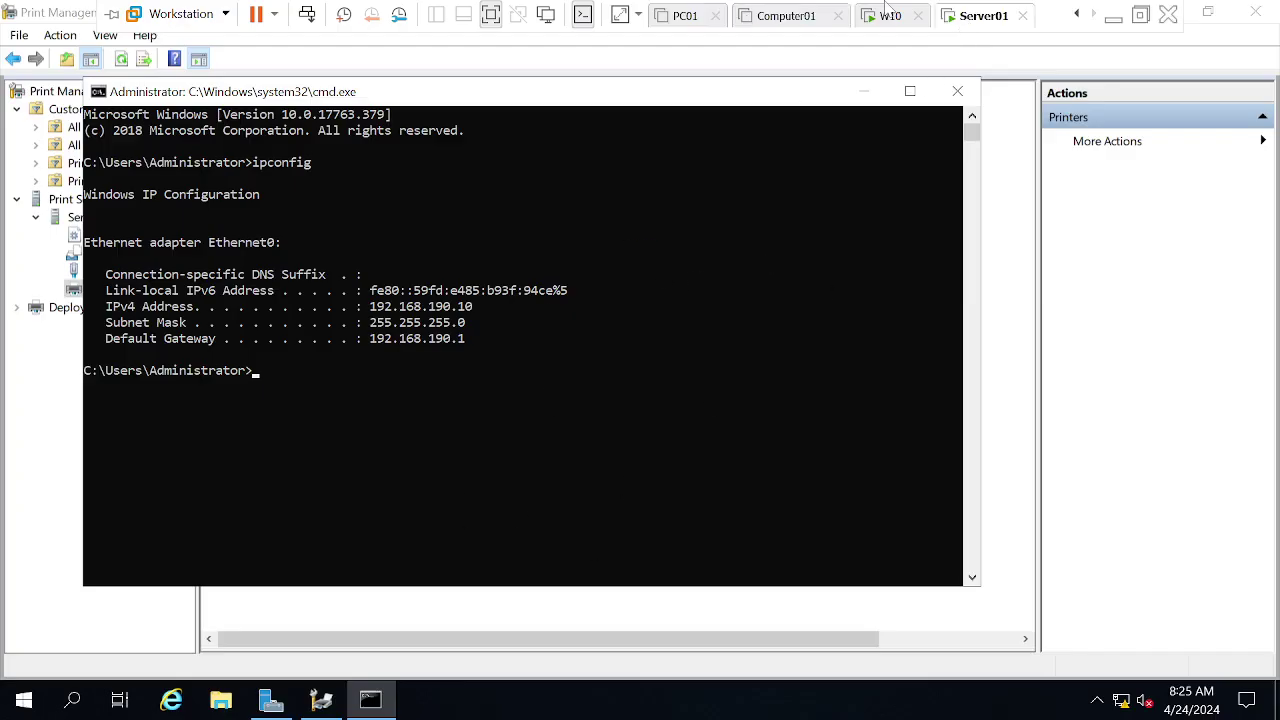
pyautogui.click(888, 16)
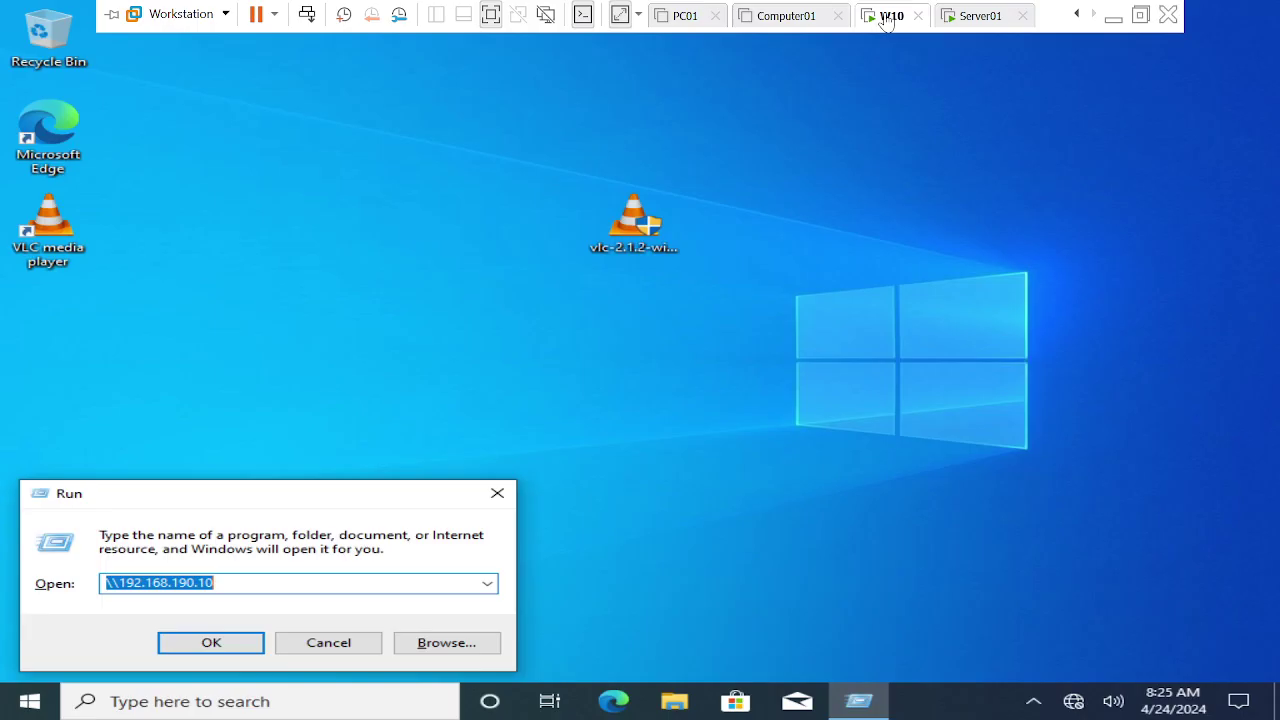
pyautogui.click(205, 642)
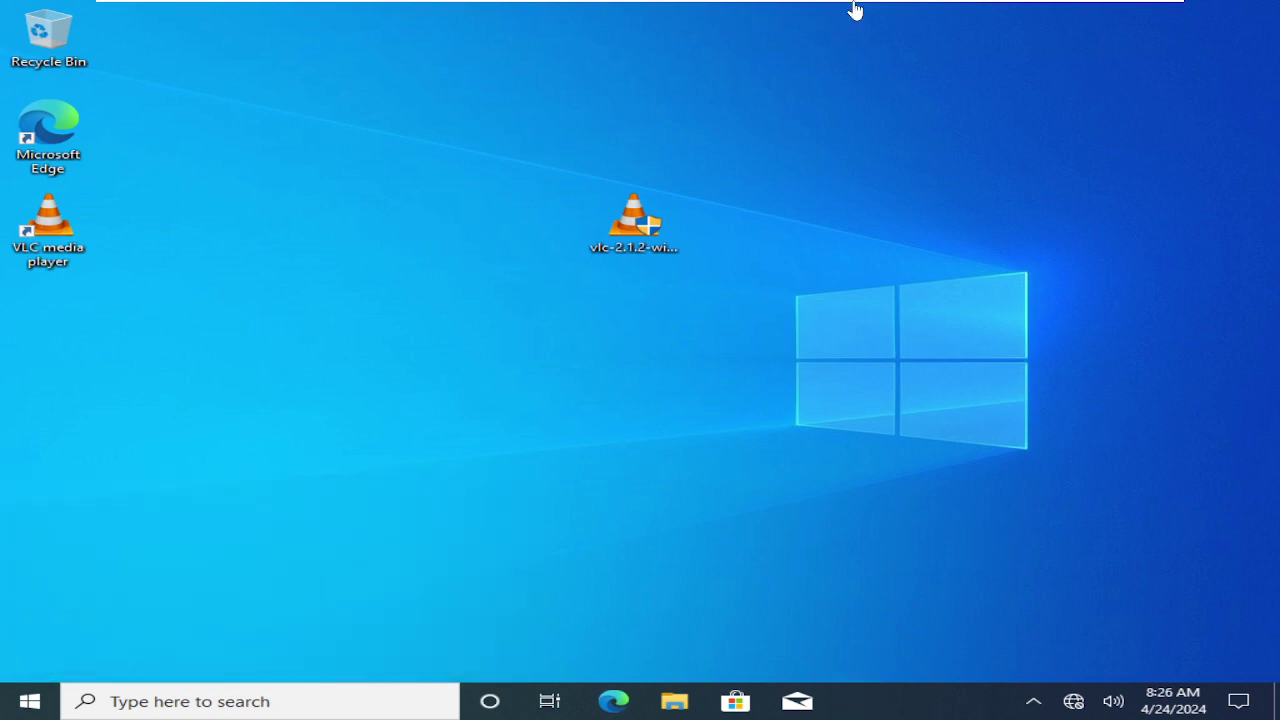
pyautogui.moveTo(855, 5)
pyautogui.moveTo(926, 6)
# - Using firewall.cpl on Server01, turn off Windows Defender Firewall for private and public networks
pyautogui.click(967, 17)
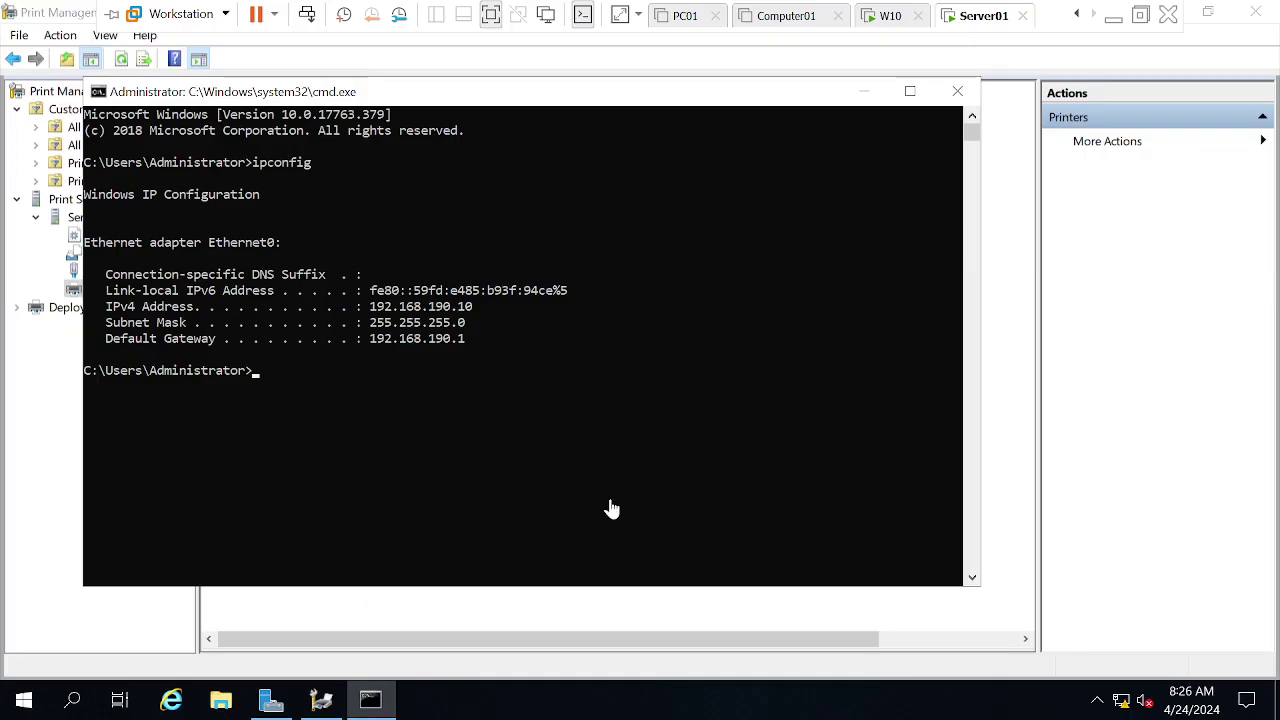
pyautogui.write('firewall.c')
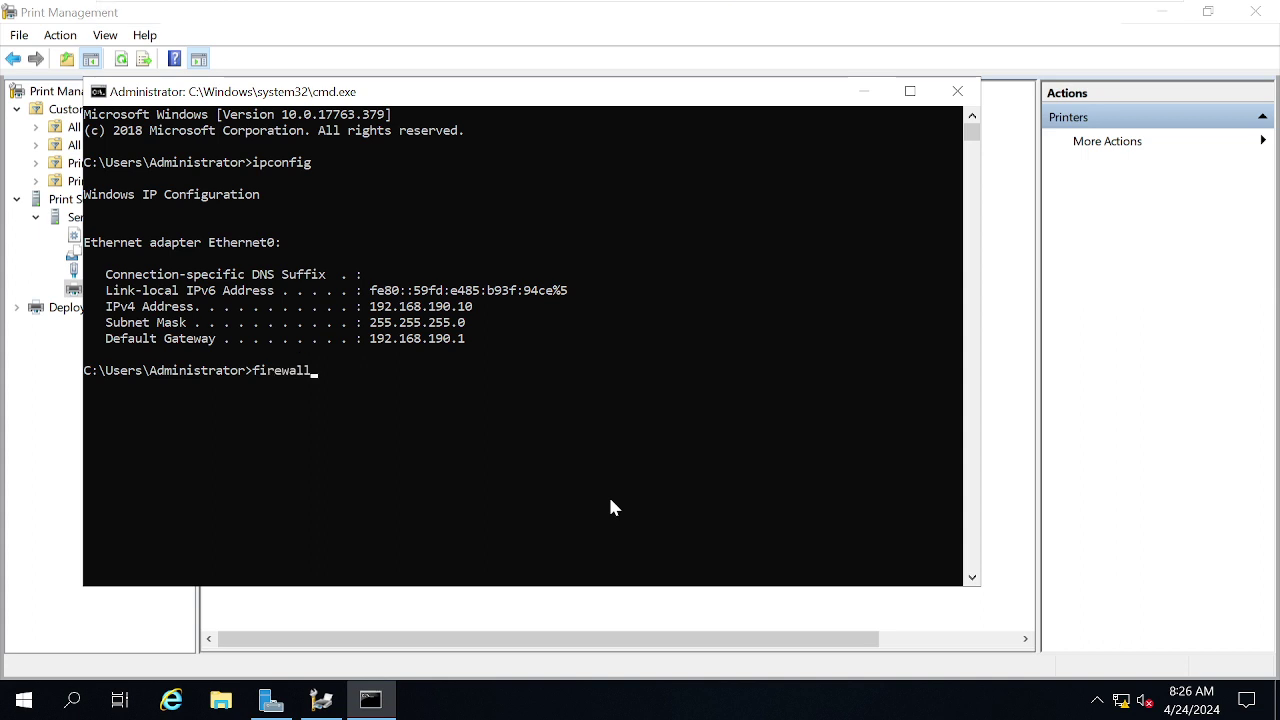
pyautogui.write('pl')
pyautogui.press('Return')
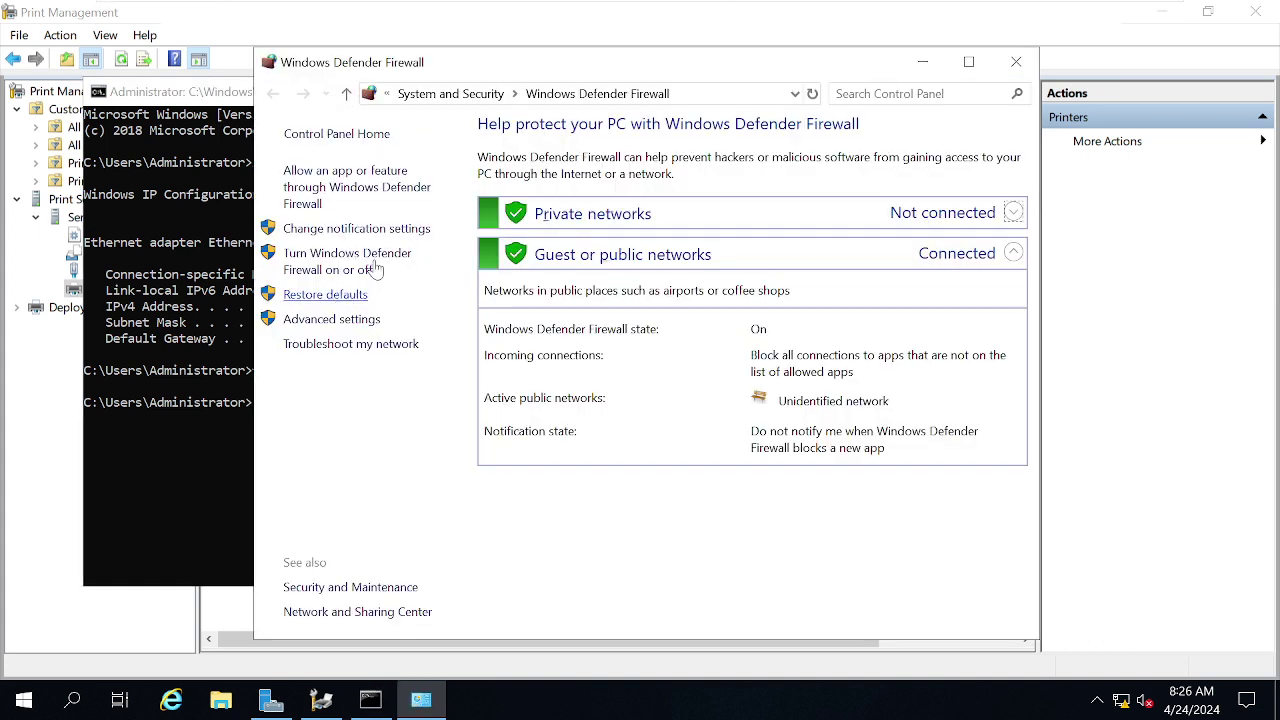
pyautogui.click(304, 266)
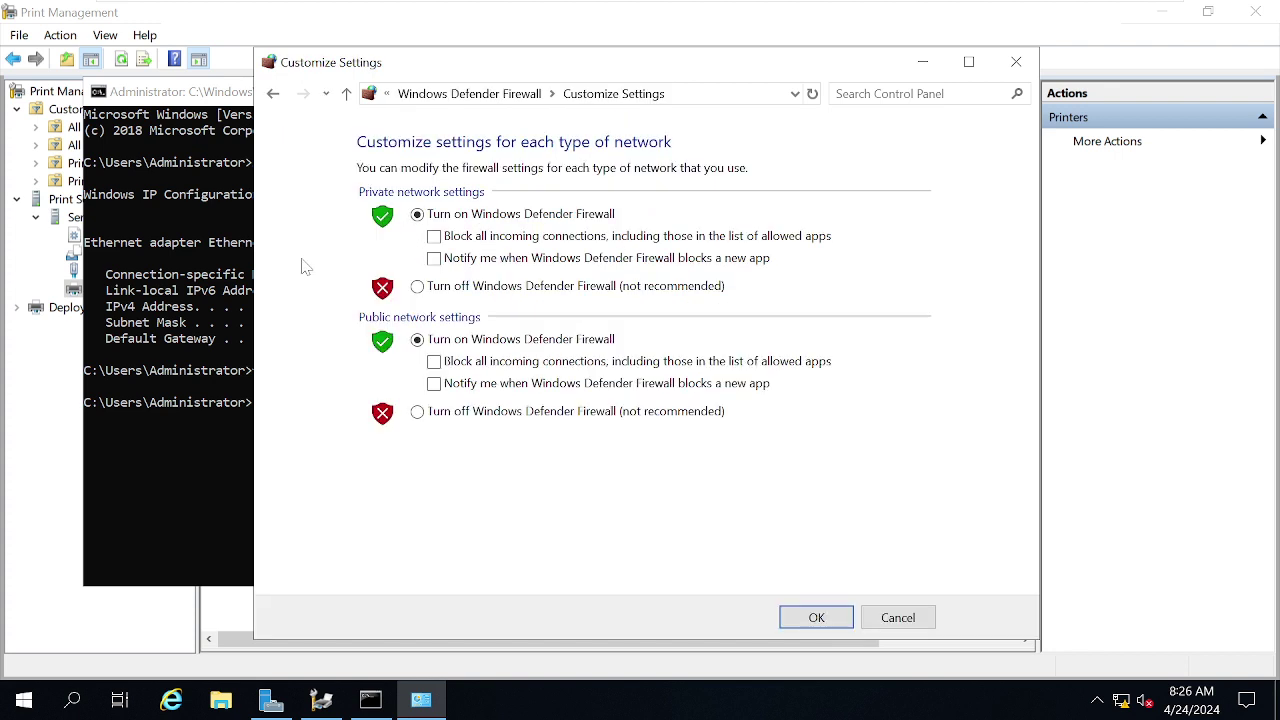
pyautogui.click(417, 287)
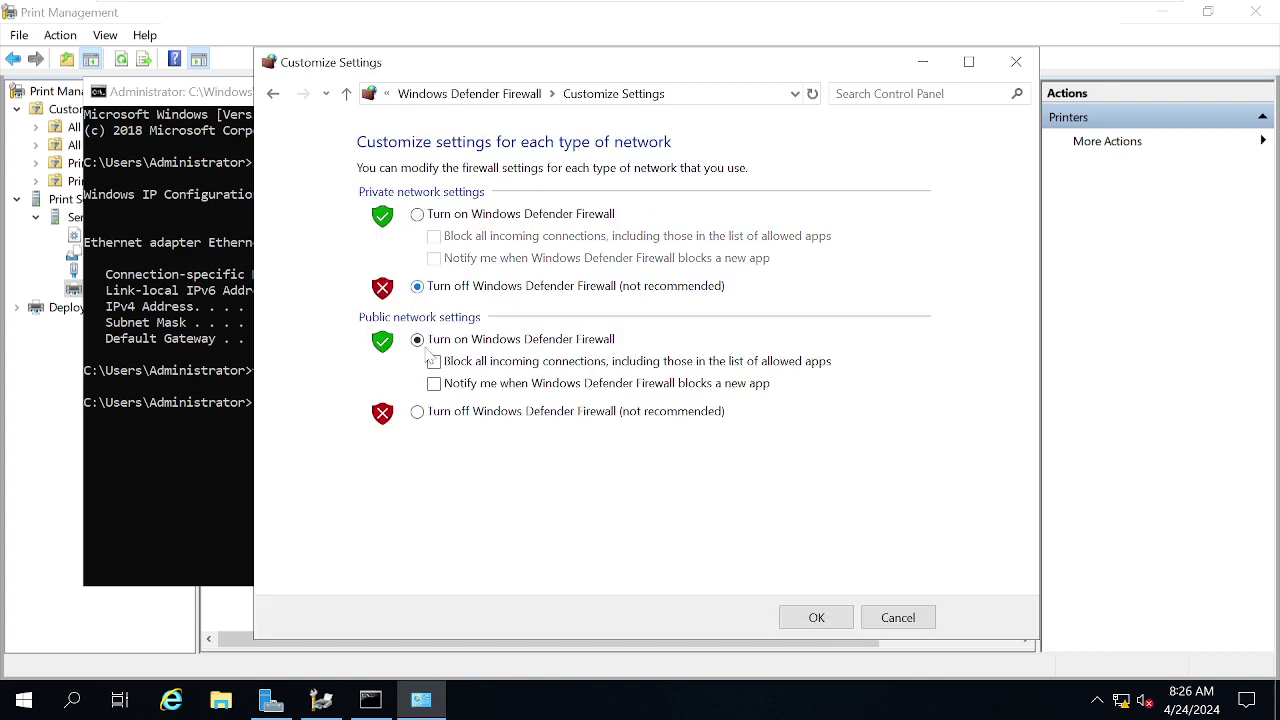
pyautogui.click(417, 411)
pyautogui.click(816, 618)
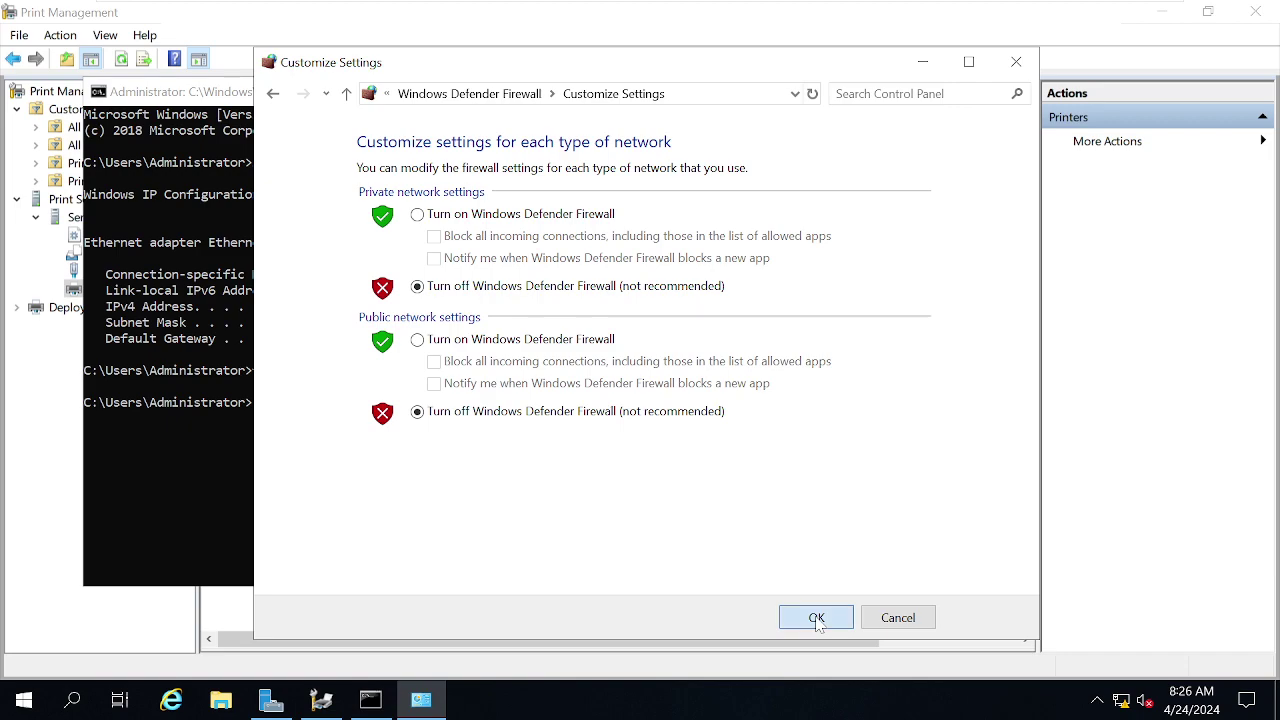
# - On W10, authenticate to 192.168.190.10 as Administrator with the account password
pyautogui.moveTo(725, 8)
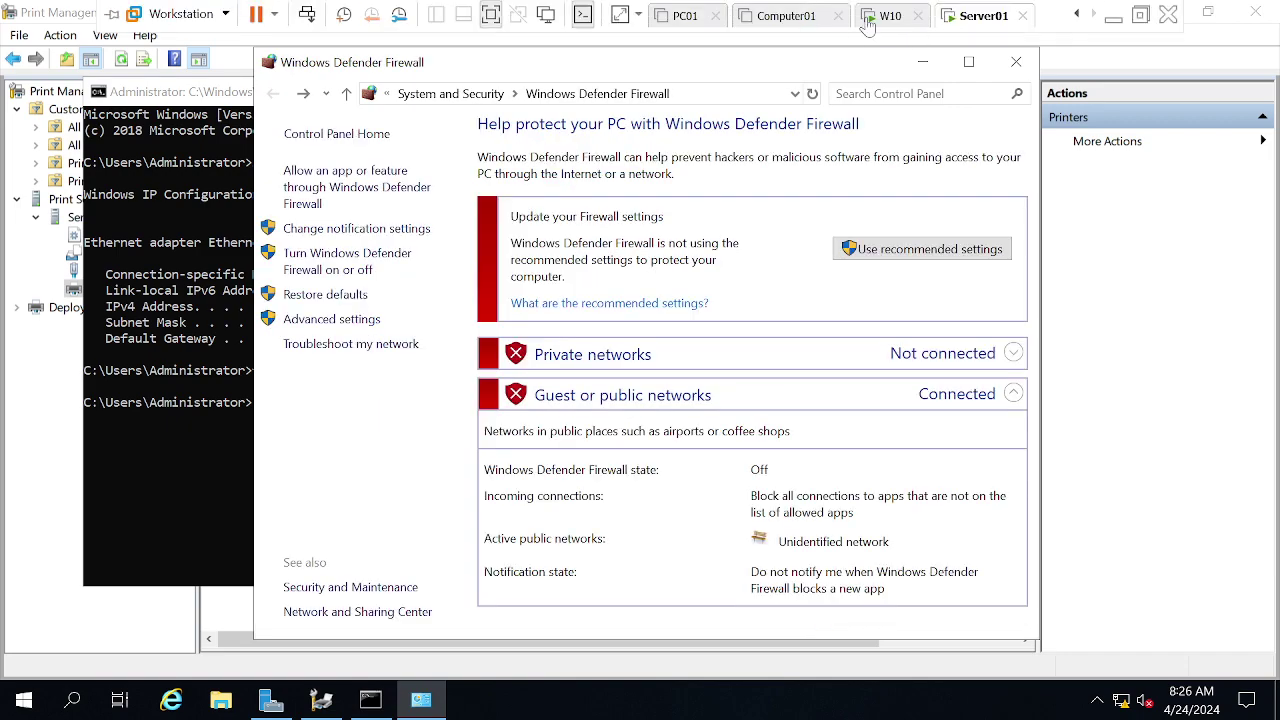
pyautogui.click(866, 17)
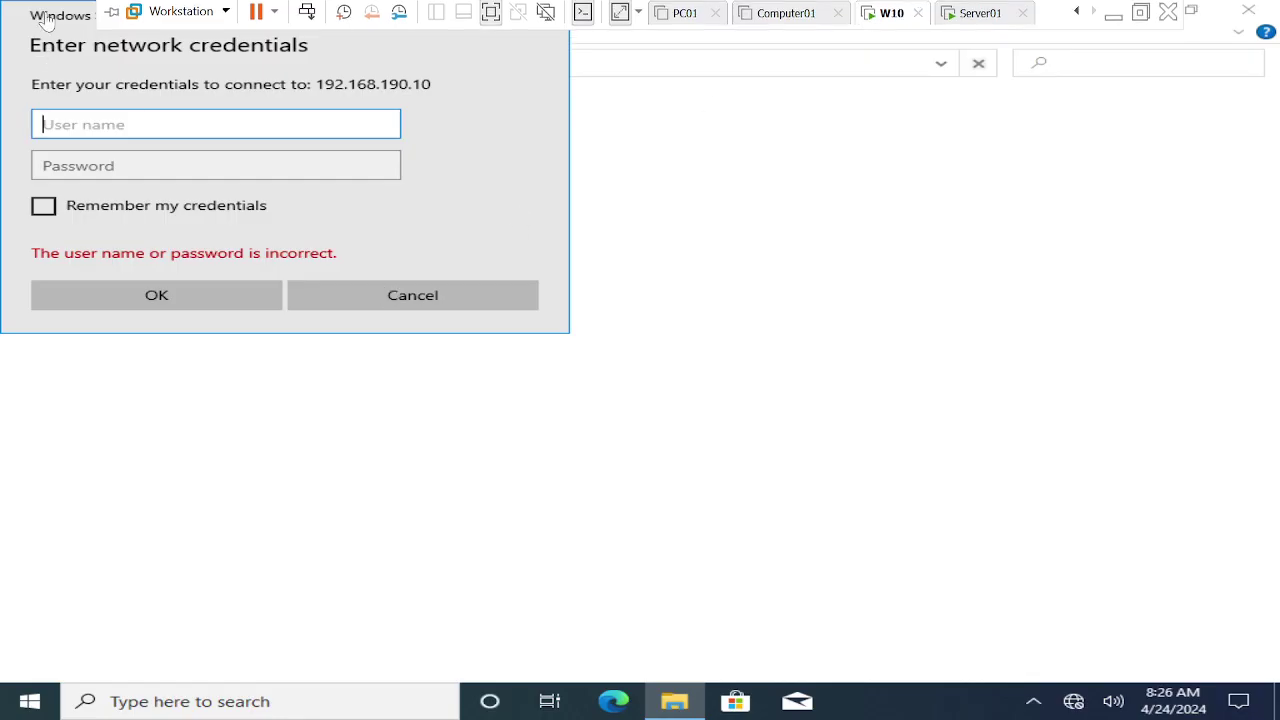
pyautogui.moveTo(51, 10); pyautogui.dragTo(551, 182)
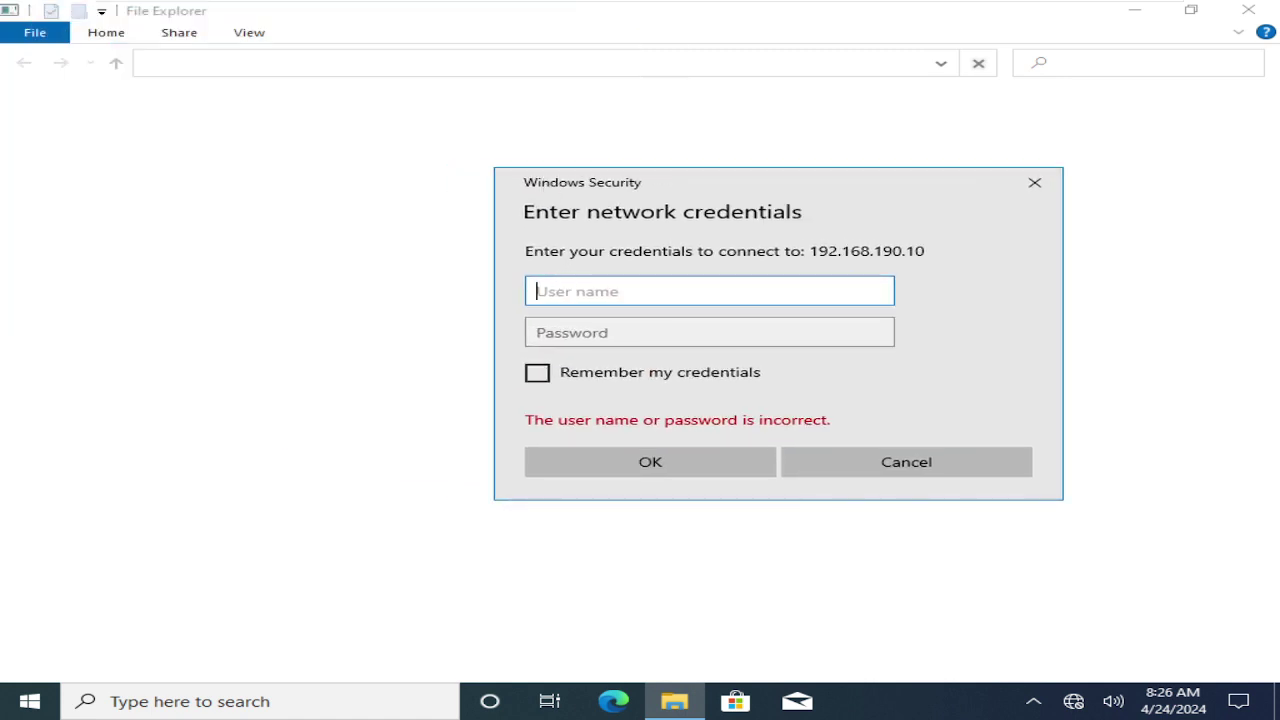
pyautogui.write('Administrator')
pyautogui.press('Tab')
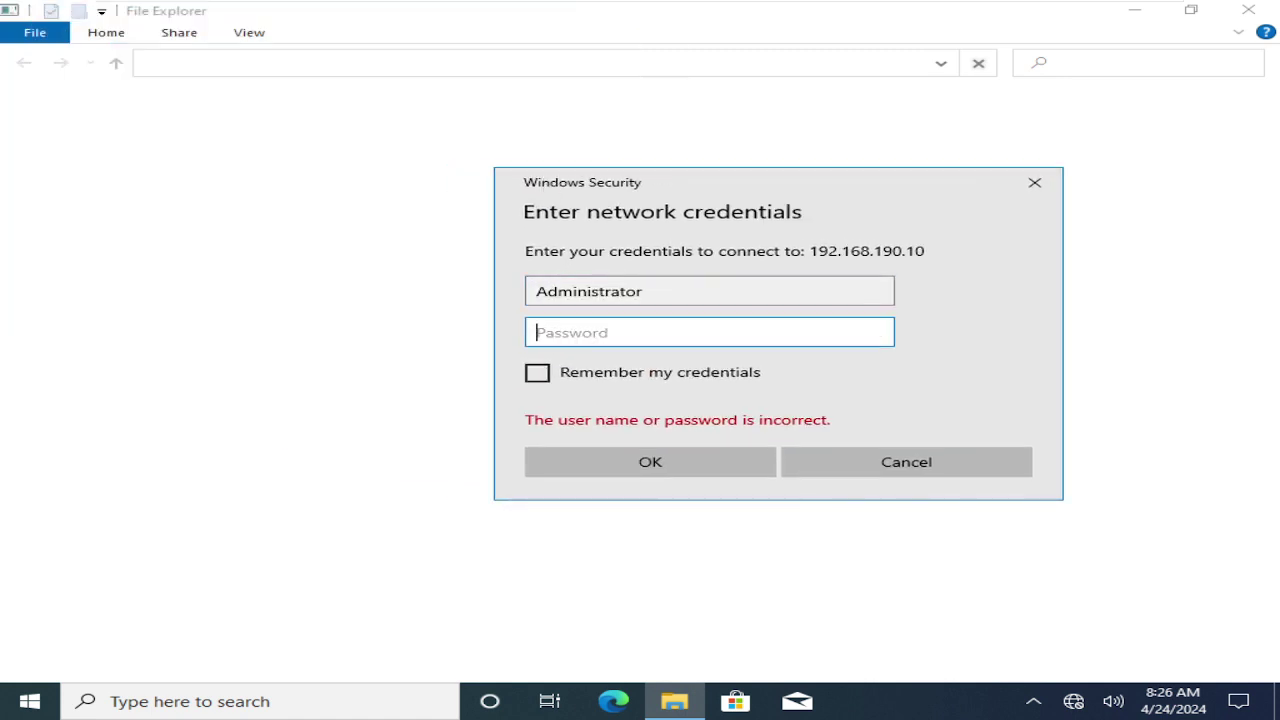
pyautogui.write('*******')
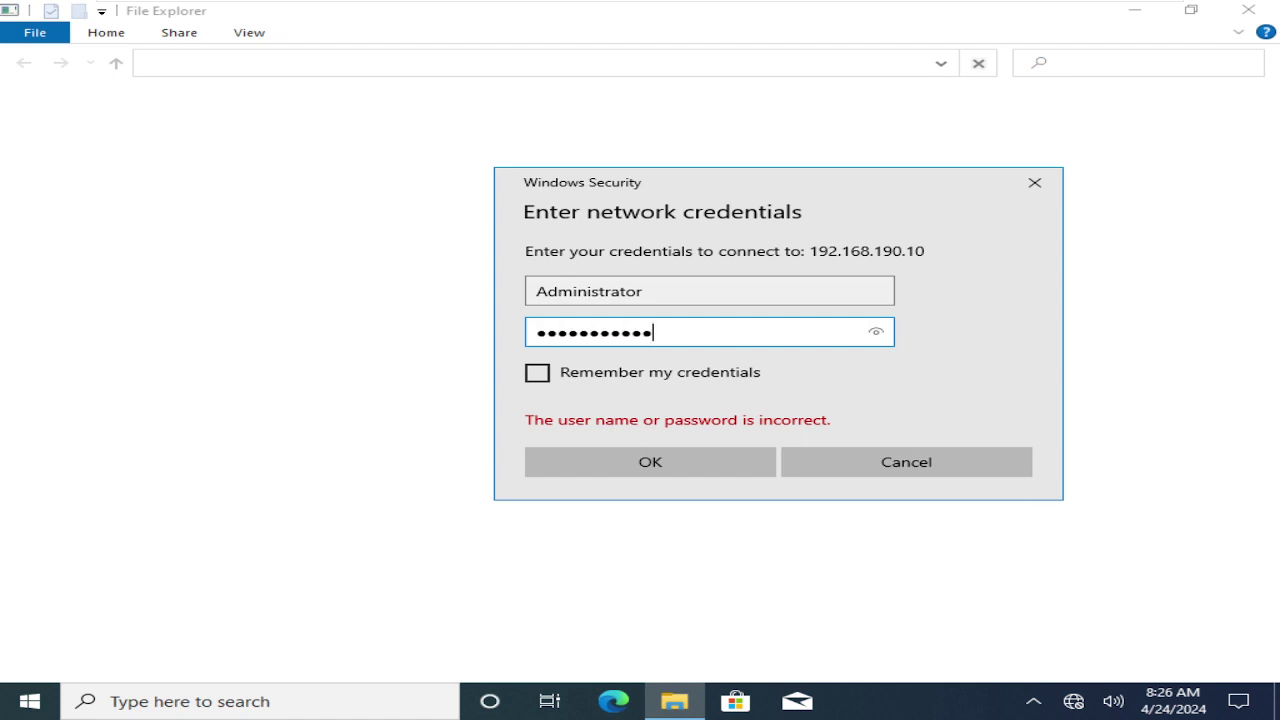
pyautogui.write('*****')
pyautogui.press('Return')
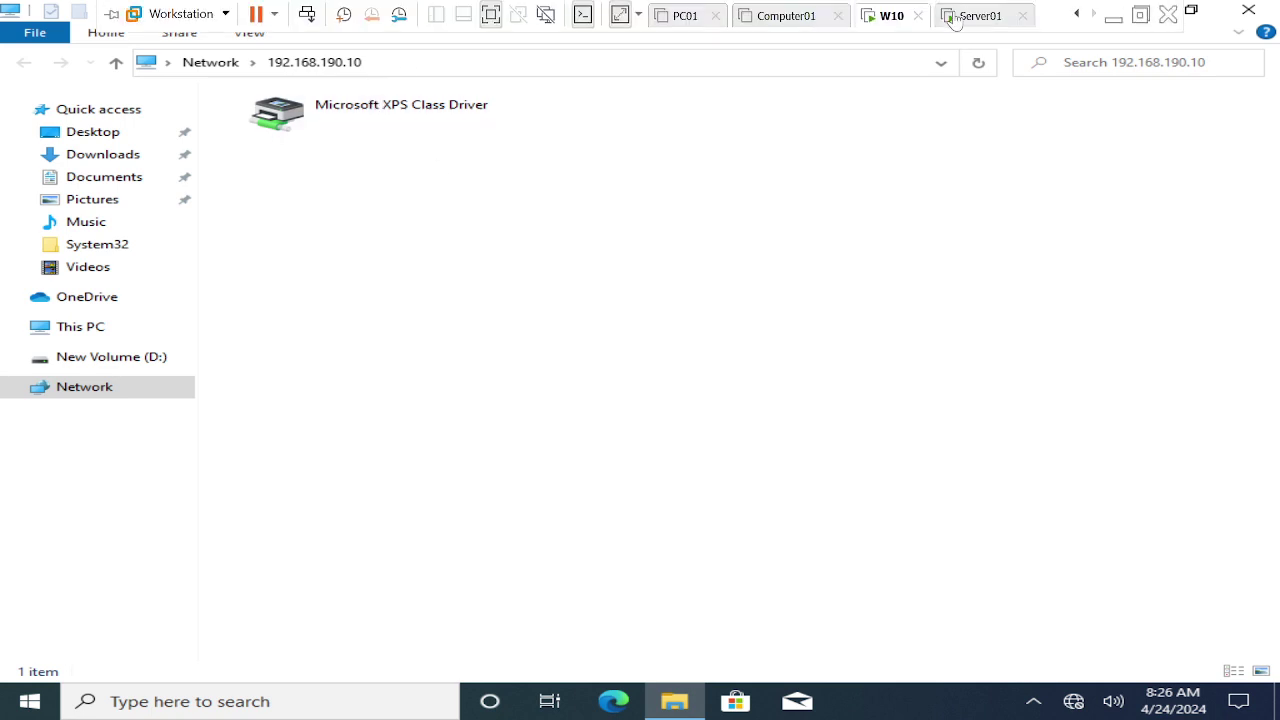
pyautogui.click(951, 14)
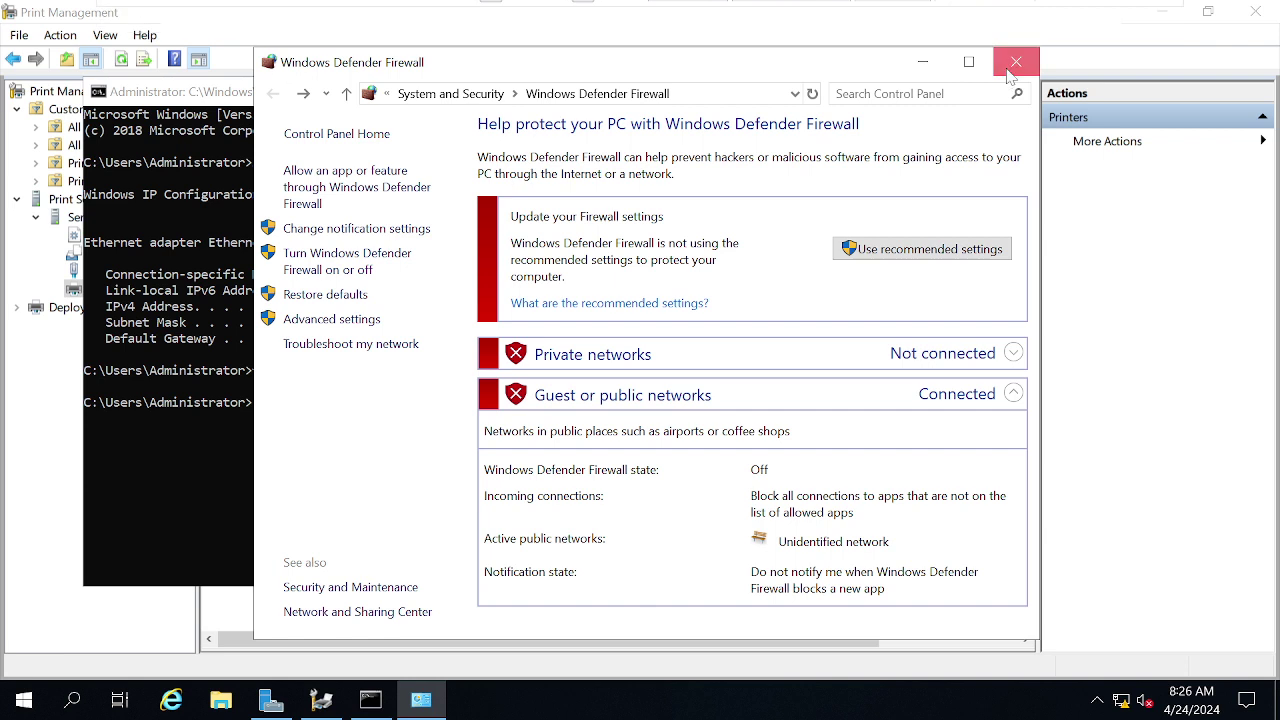
# - Close the firewall and command windows and copy BNG-ADMIN-Printer01's name from its properties
pyautogui.click(1015, 63)
pyautogui.click(959, 92)
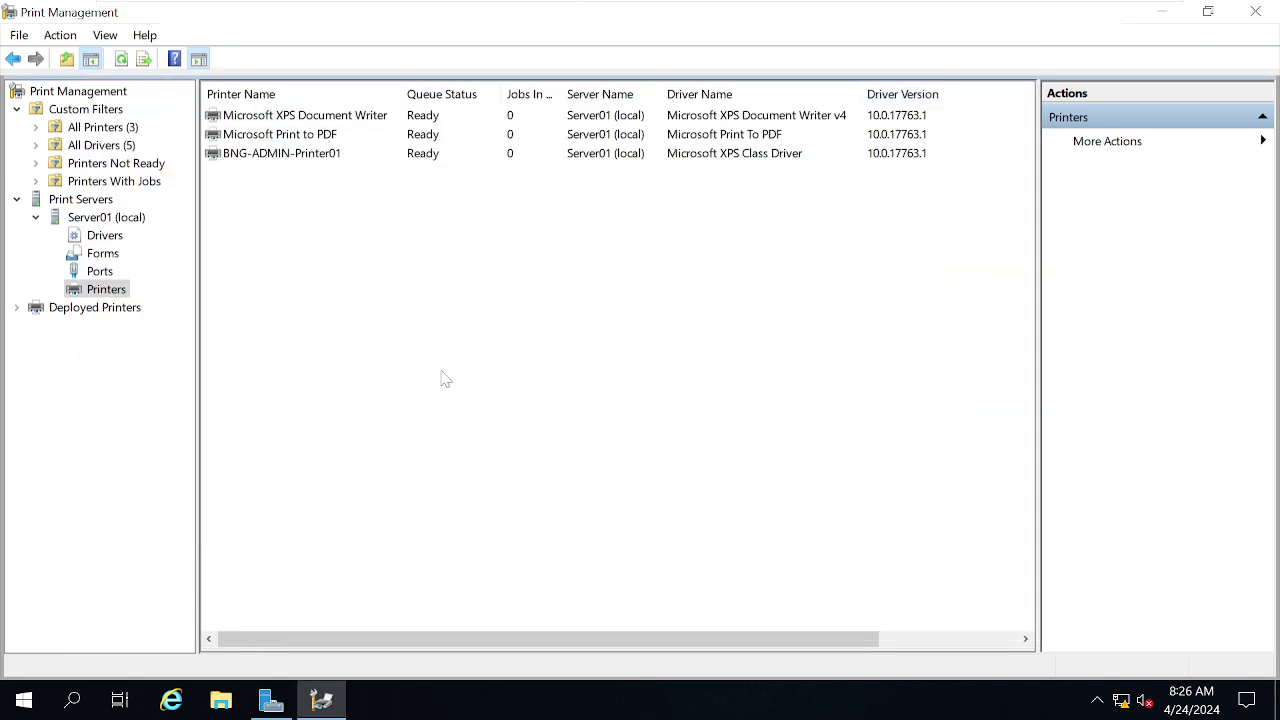
pyautogui.doubleClick(250, 156)
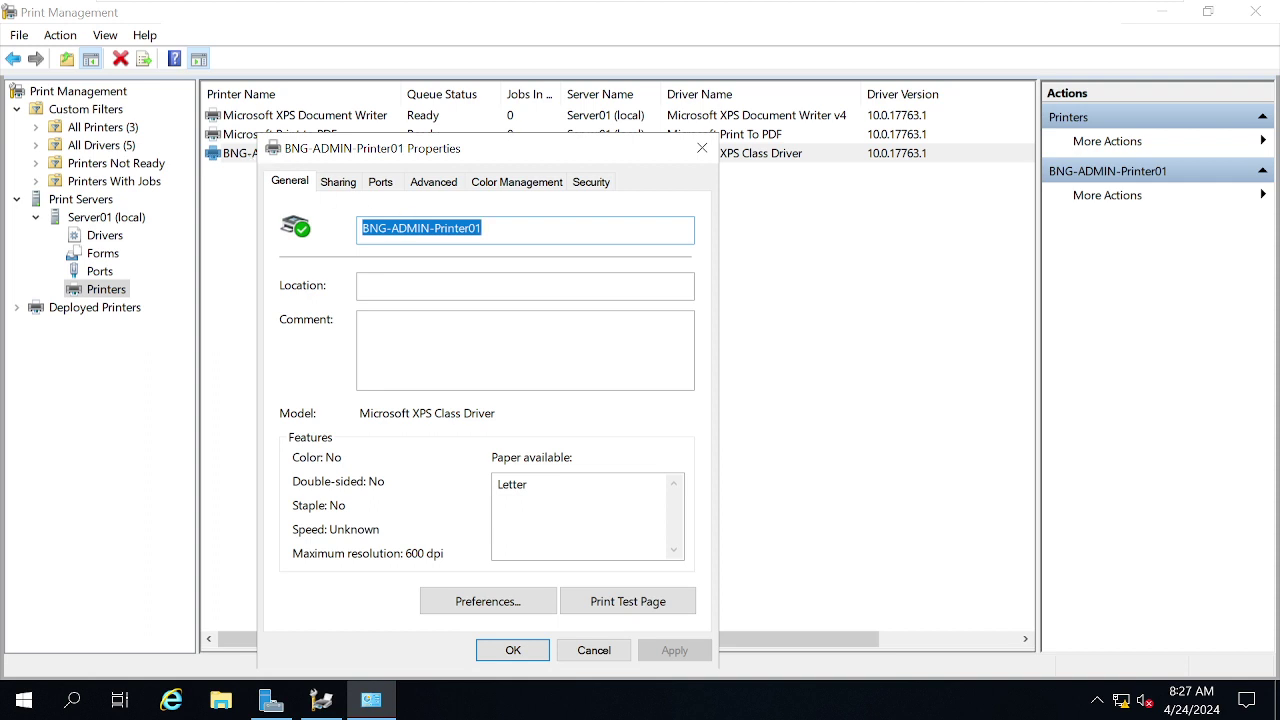
pyautogui.rightClick(413, 222)
pyautogui.click(511, 294)
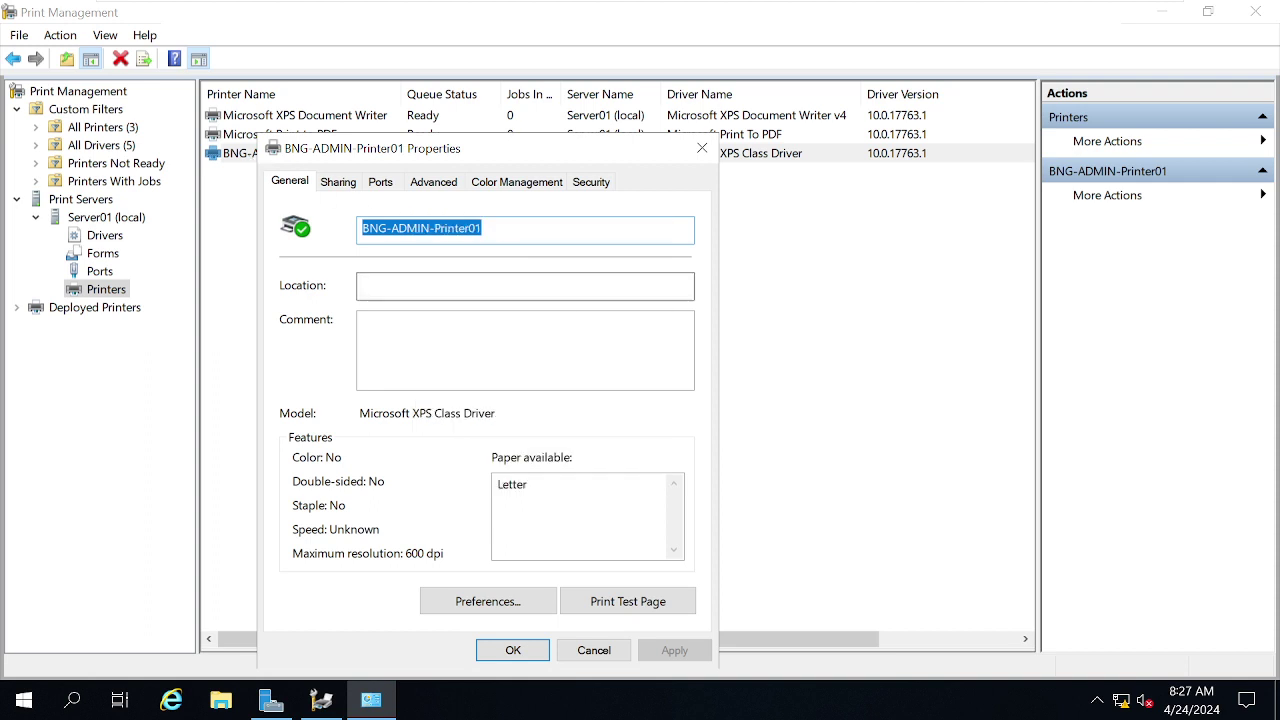
# - Replace the Share name with BNG-ADMIN-Printer01 on the Sharing tab and apply it
pyautogui.click(338, 182)
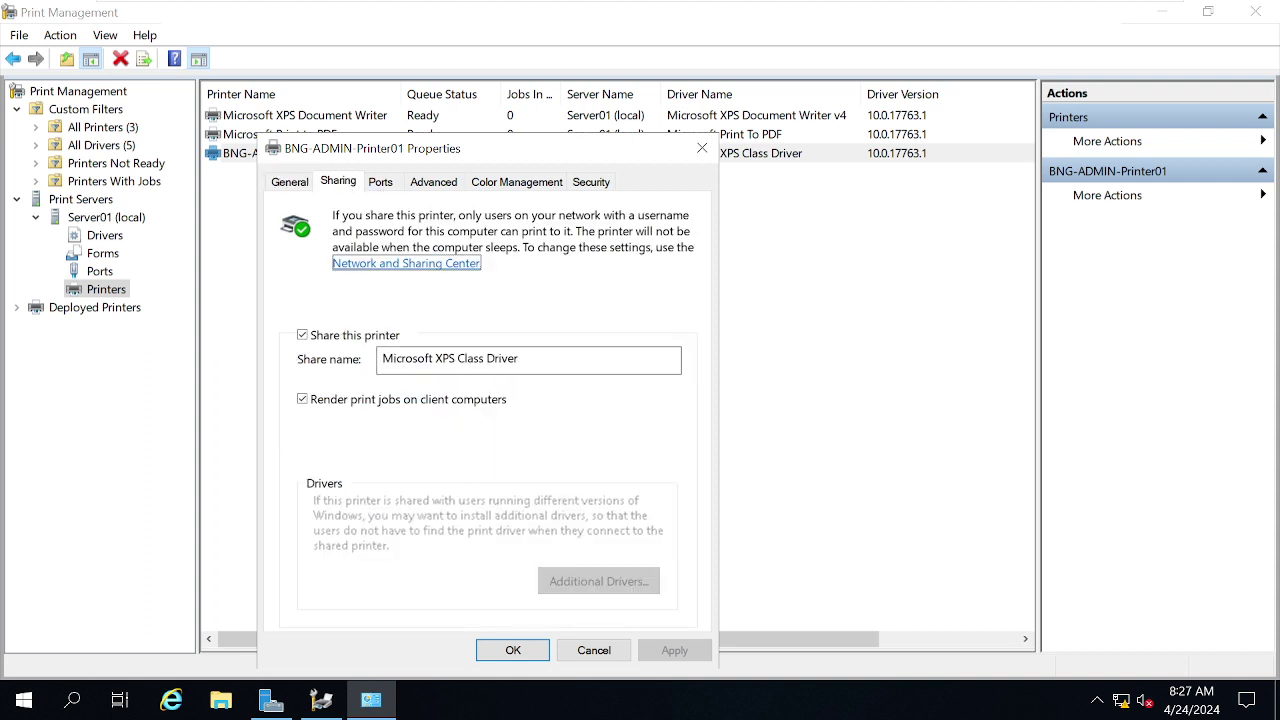
pyautogui.doubleClick(417, 358)
pyautogui.click(417, 358)
pyautogui.hotkey('ctrl', 'a')
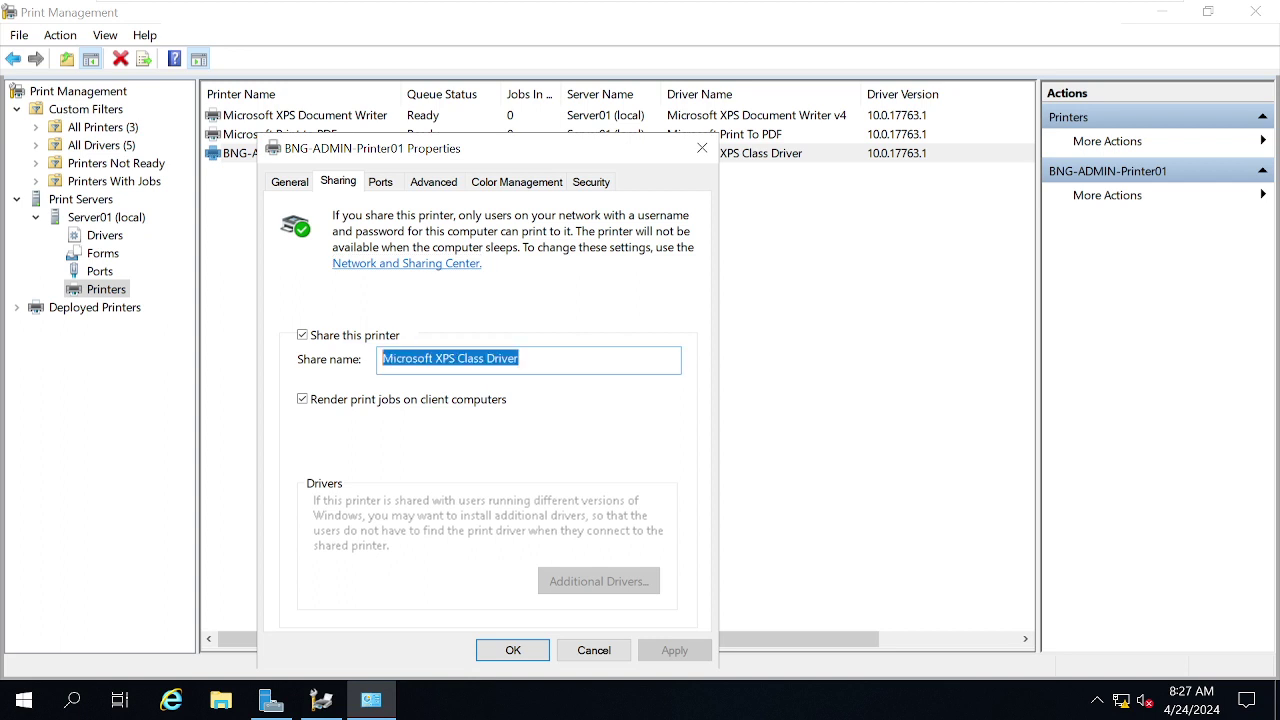
pyautogui.hotkey('ctrl', 'v')
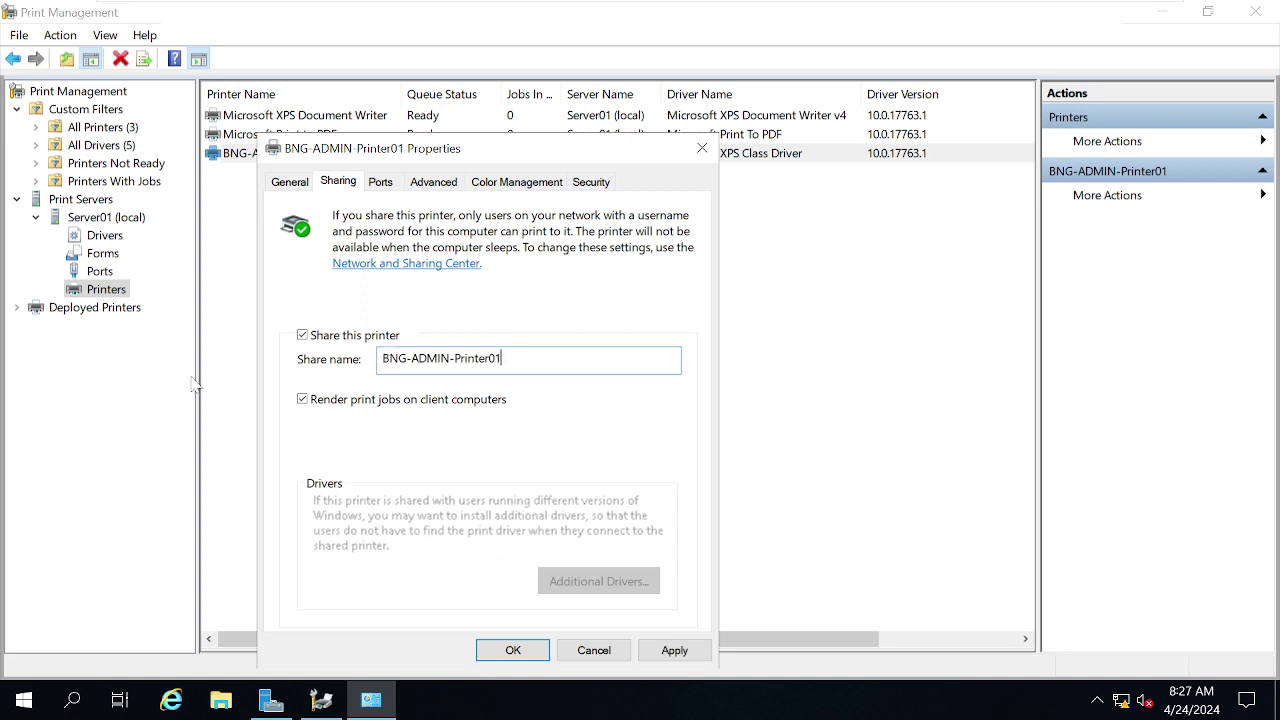
pyautogui.click(673, 650)
pyautogui.click(513, 651)
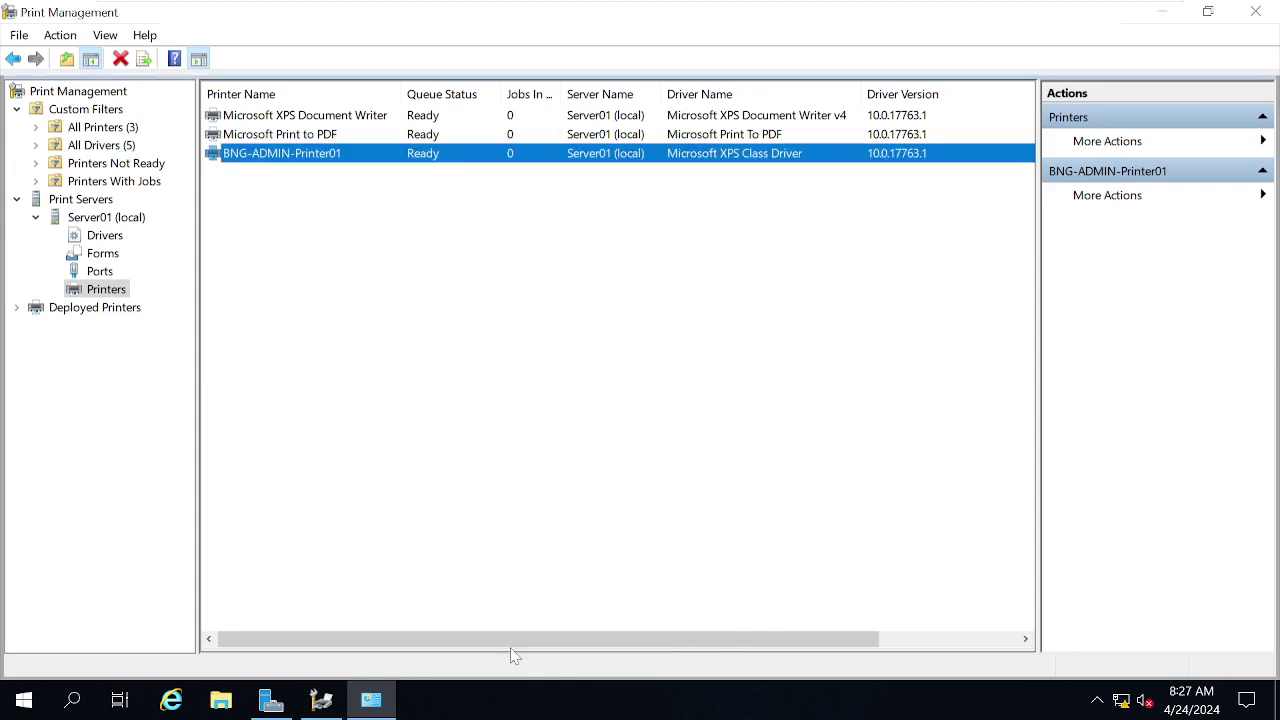
# - On W10, refresh 192.168.190.10's shares, connect to BNG-ADMIN-Printer01, then close File Explorer
pyautogui.moveTo(510, 4)
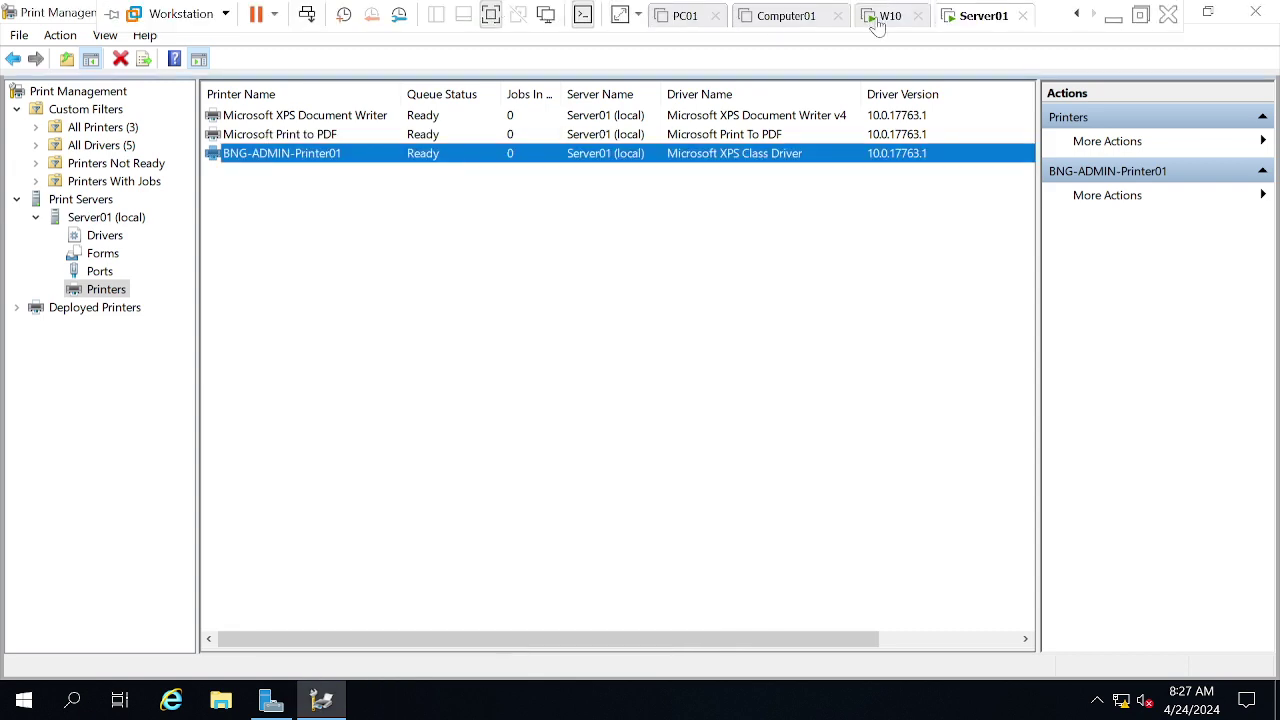
pyautogui.click(880, 16)
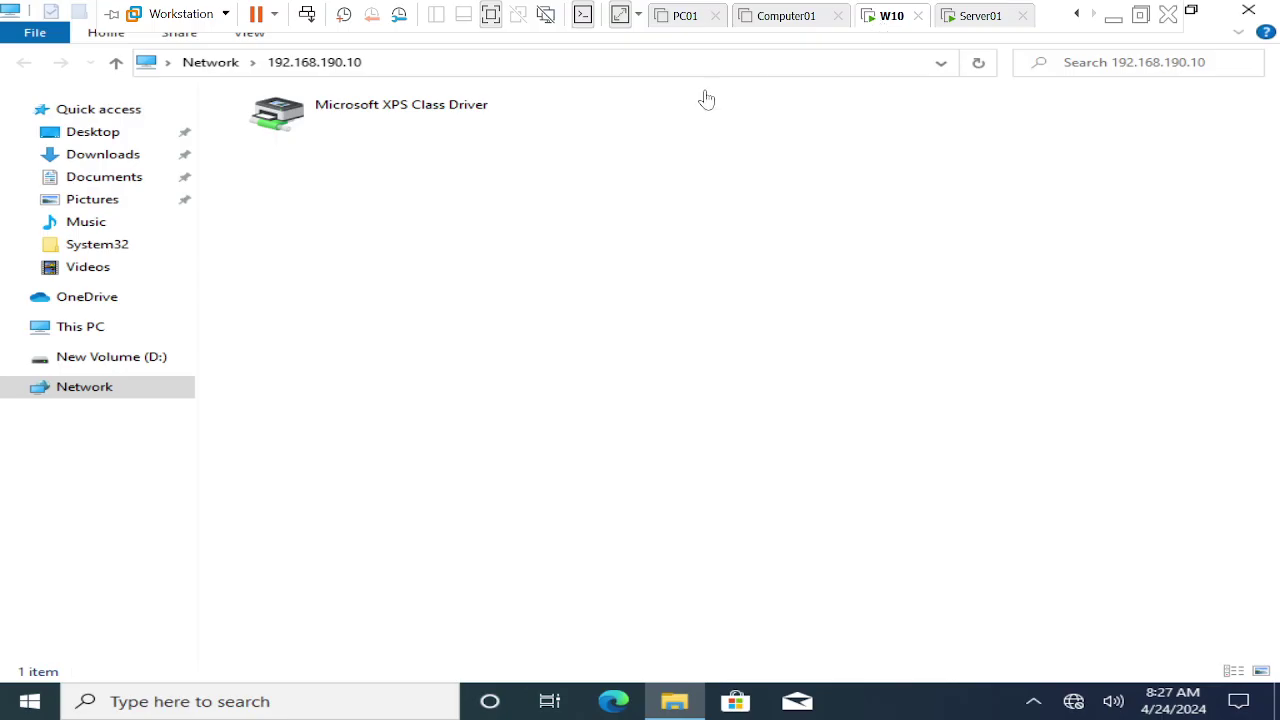
pyautogui.click(979, 64)
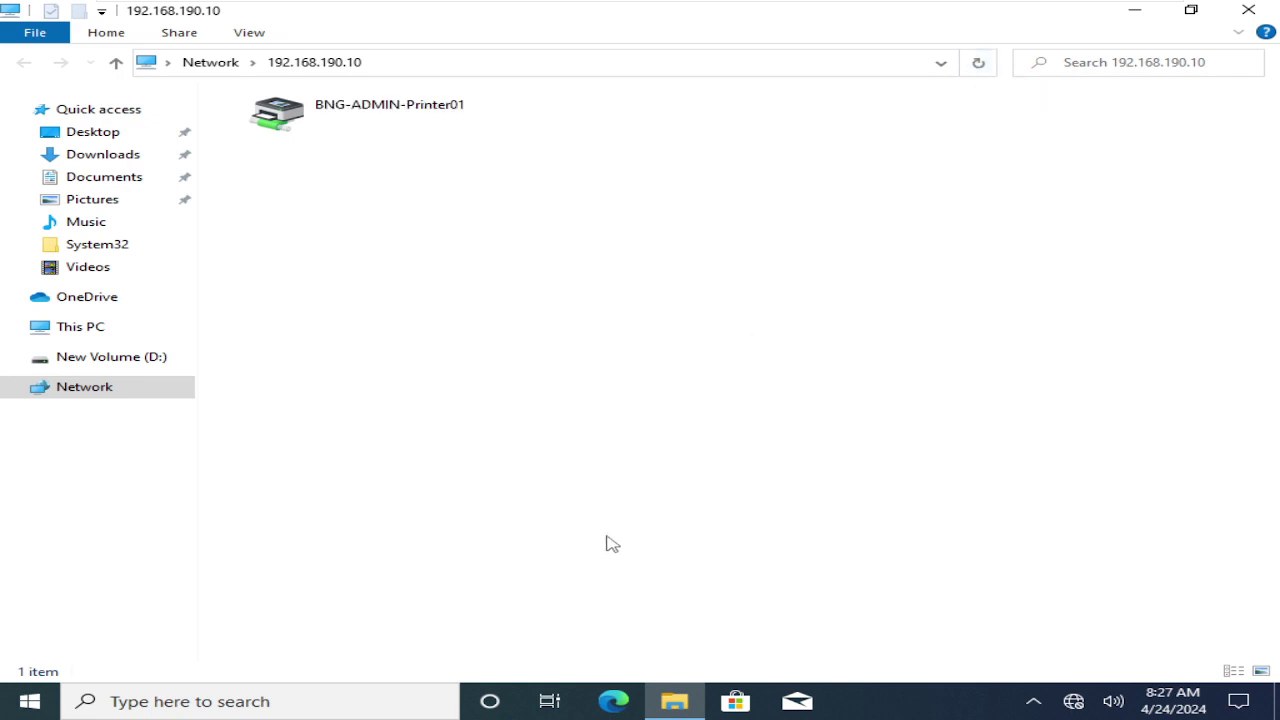
pyautogui.rightClick(298, 118)
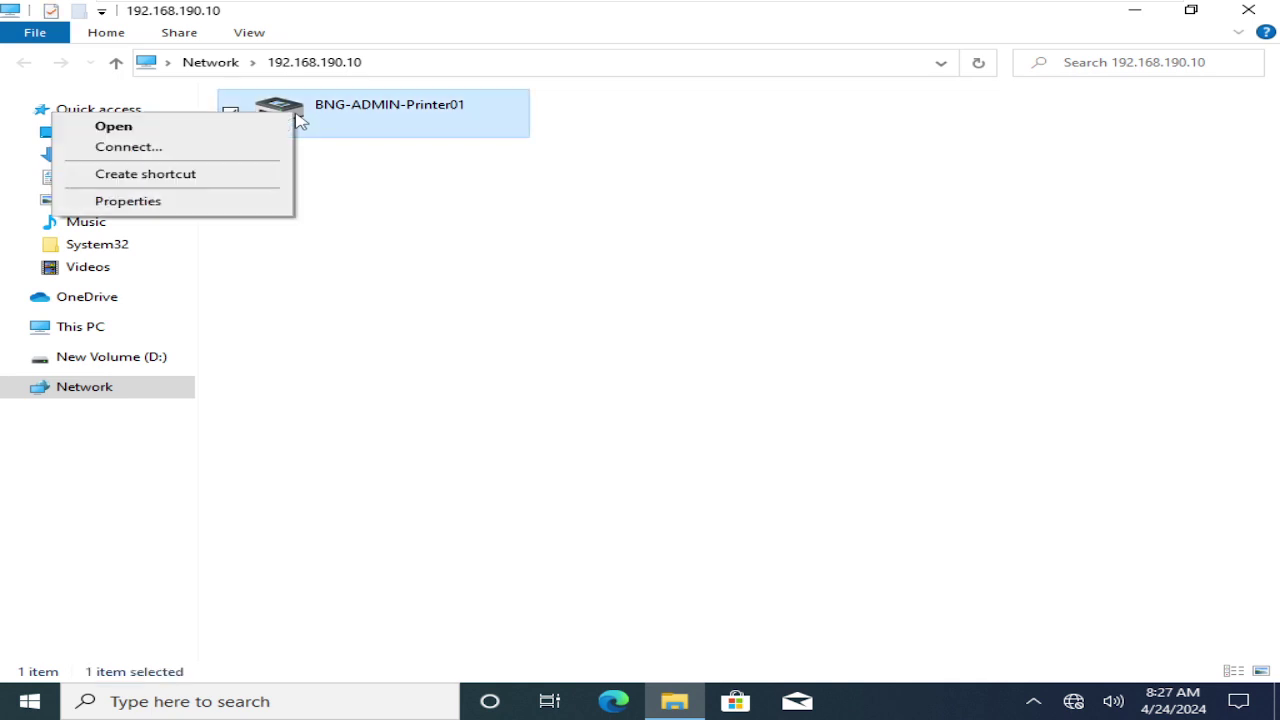
pyautogui.click(210, 150)
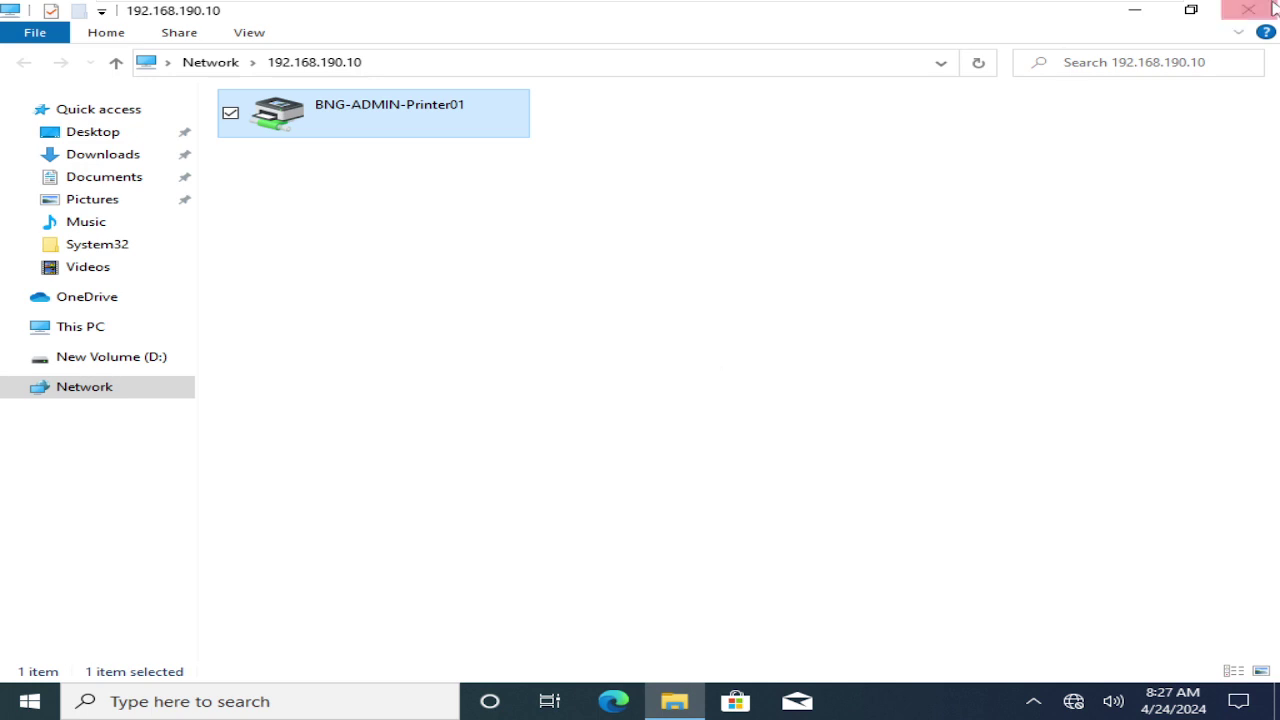
pyautogui.click(1238, 32)
pyautogui.click(1245, 14)
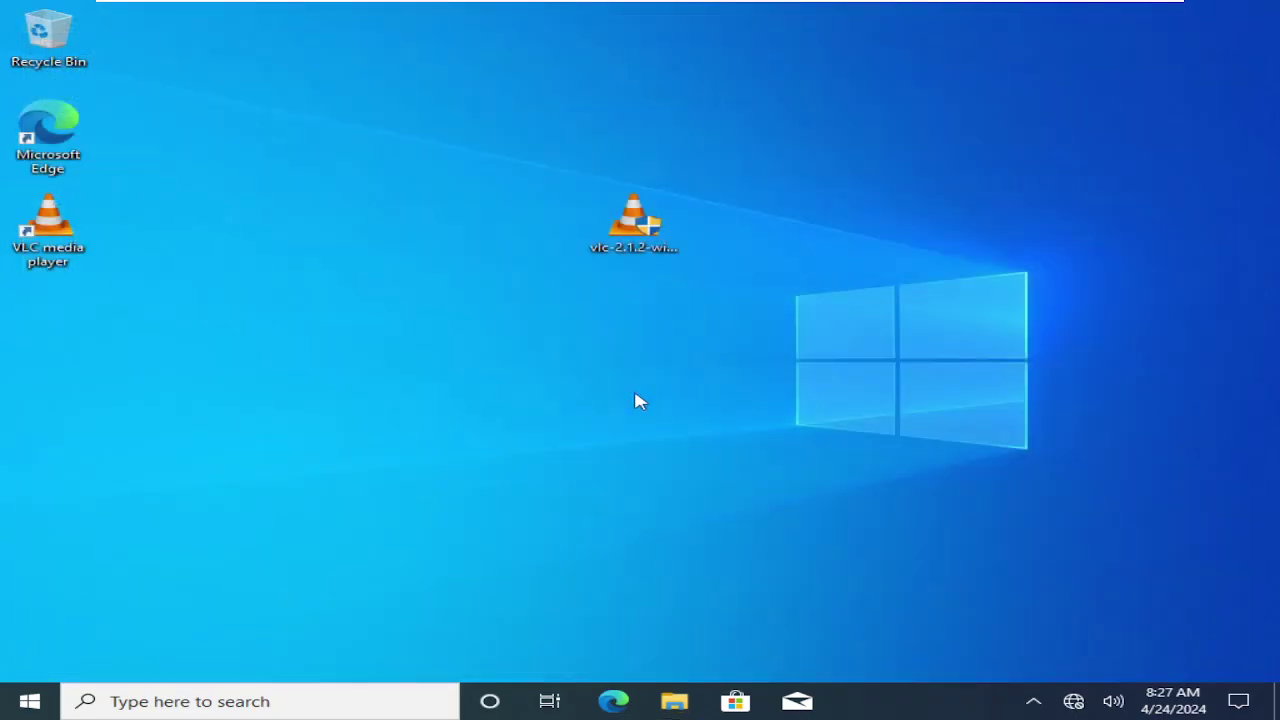
# - On W10, open Control Panel's Devices and Printers and select BNG-ADMIN-Printer01
pyautogui.click(34, 705)
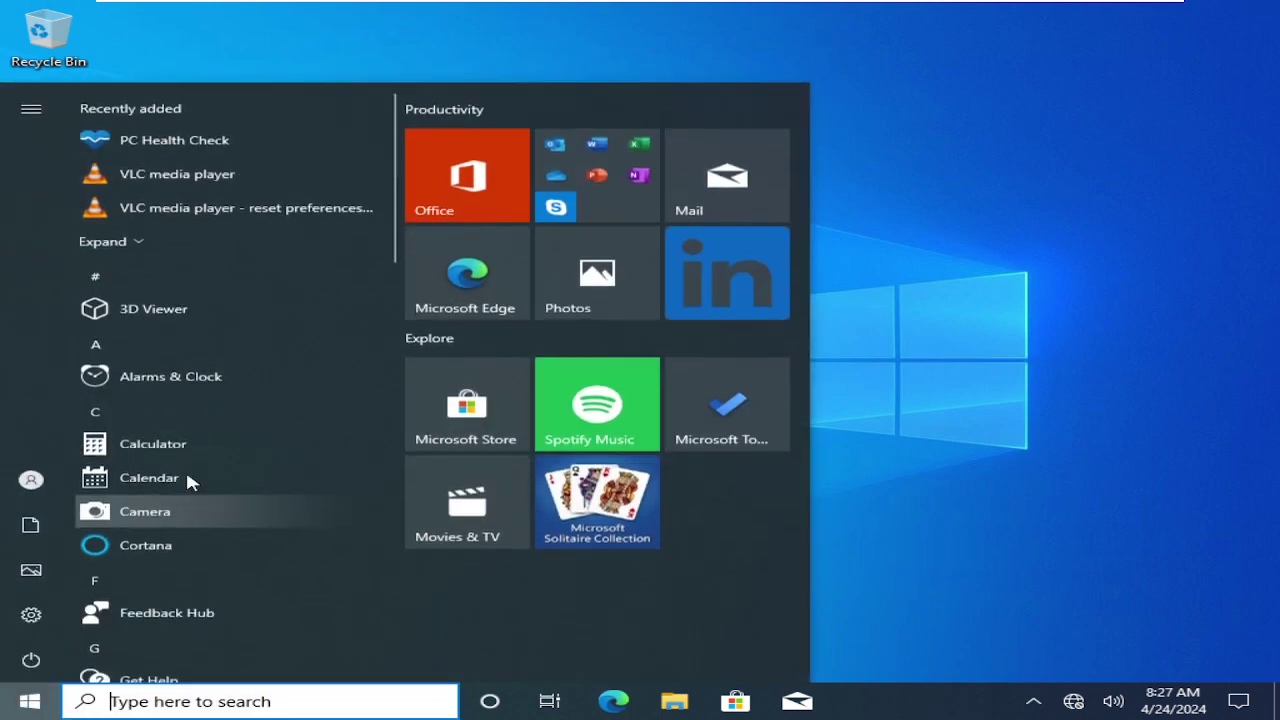
pyautogui.write('control')
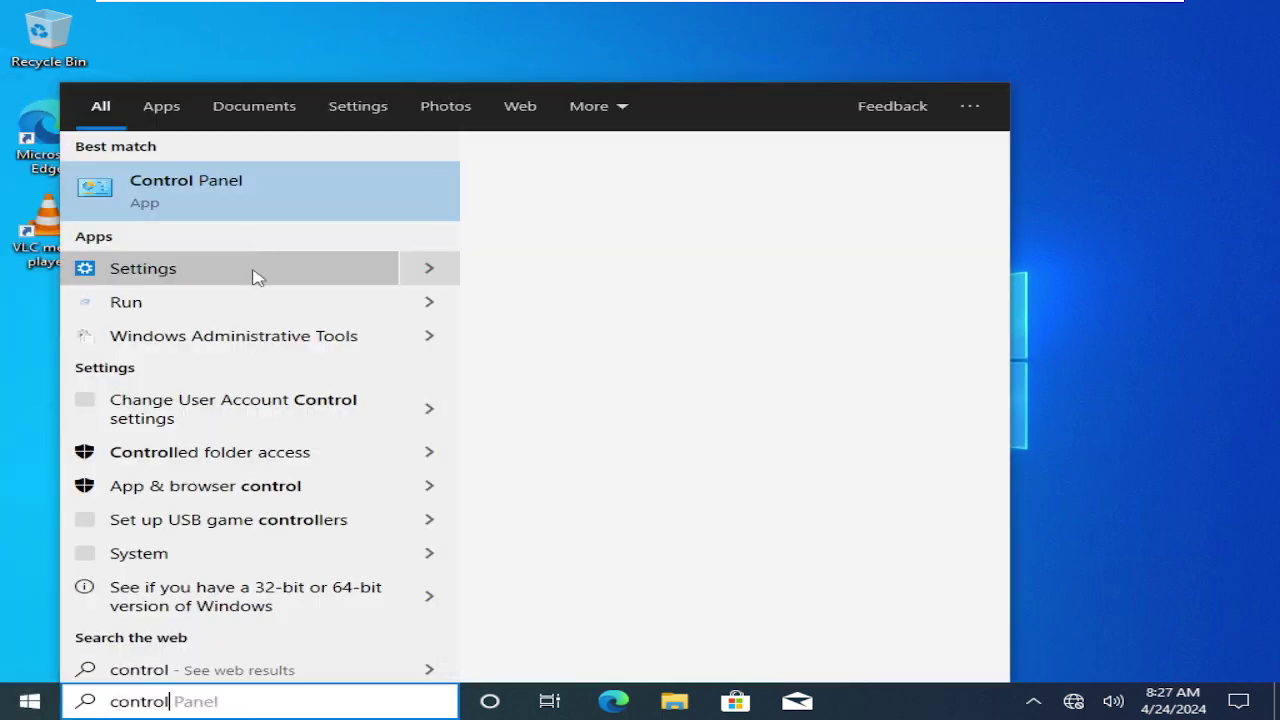
pyautogui.click(186, 191)
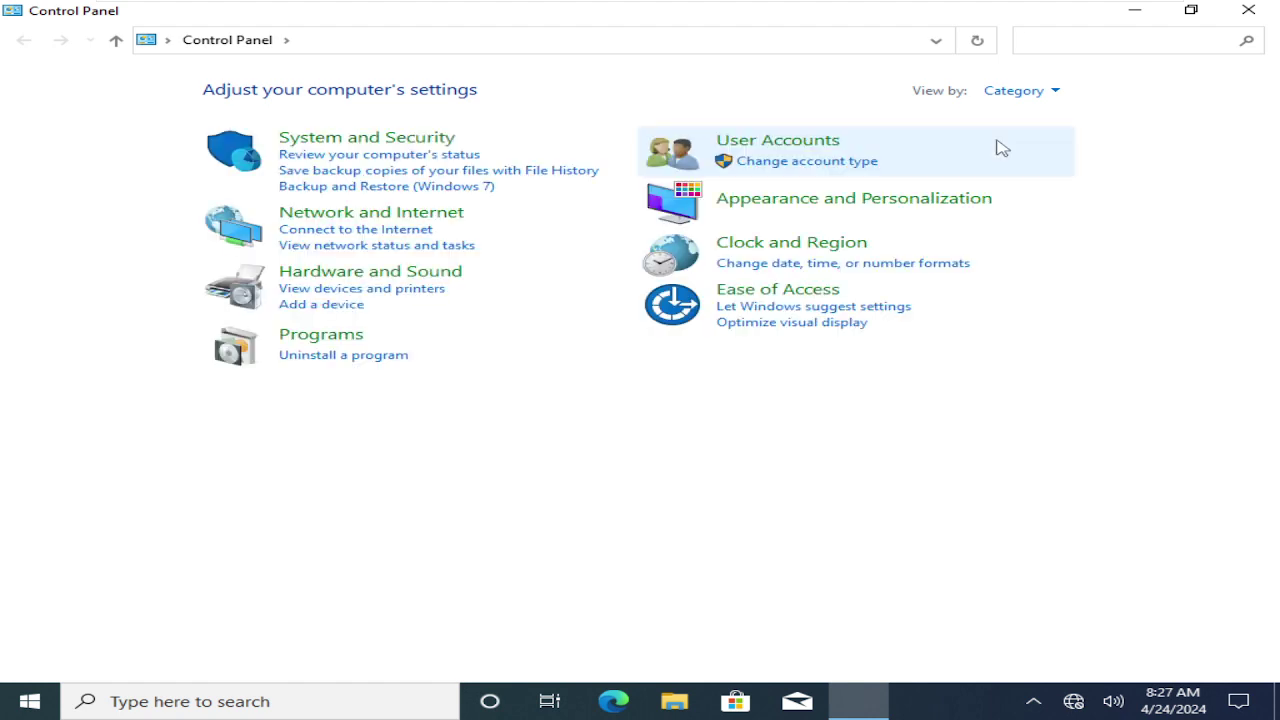
pyautogui.click(343, 293)
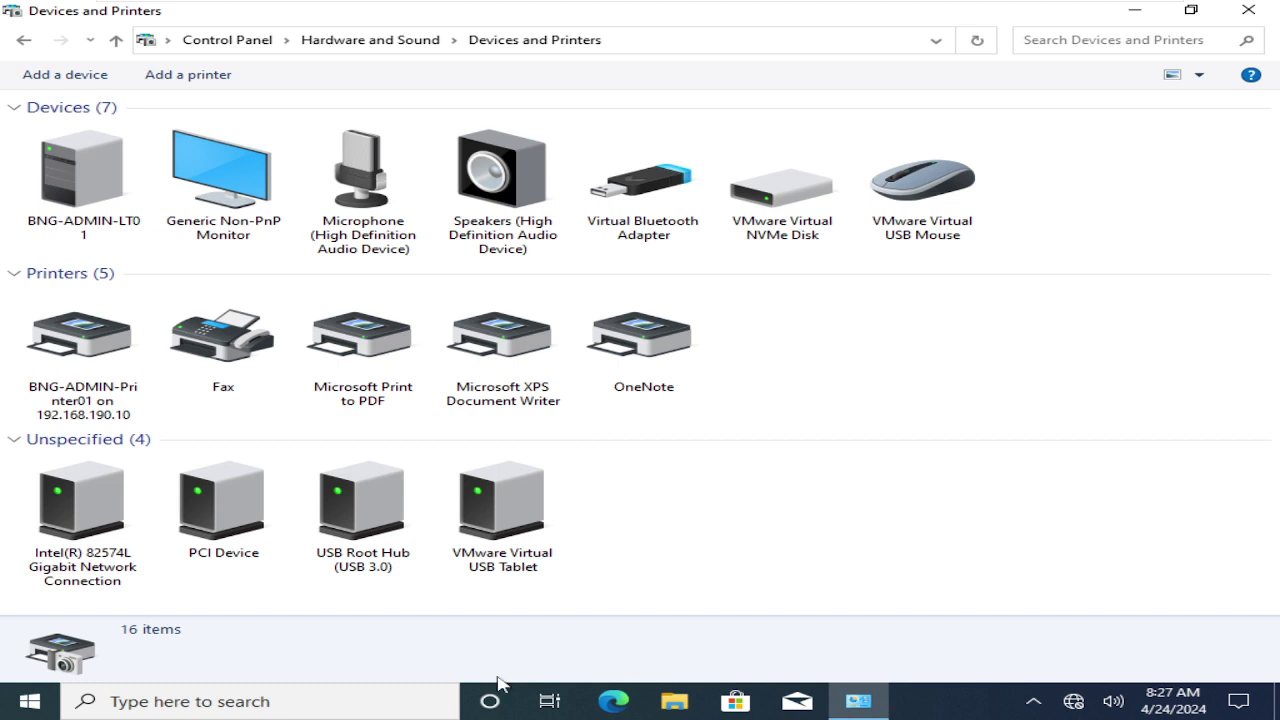
pyautogui.click(90, 360)
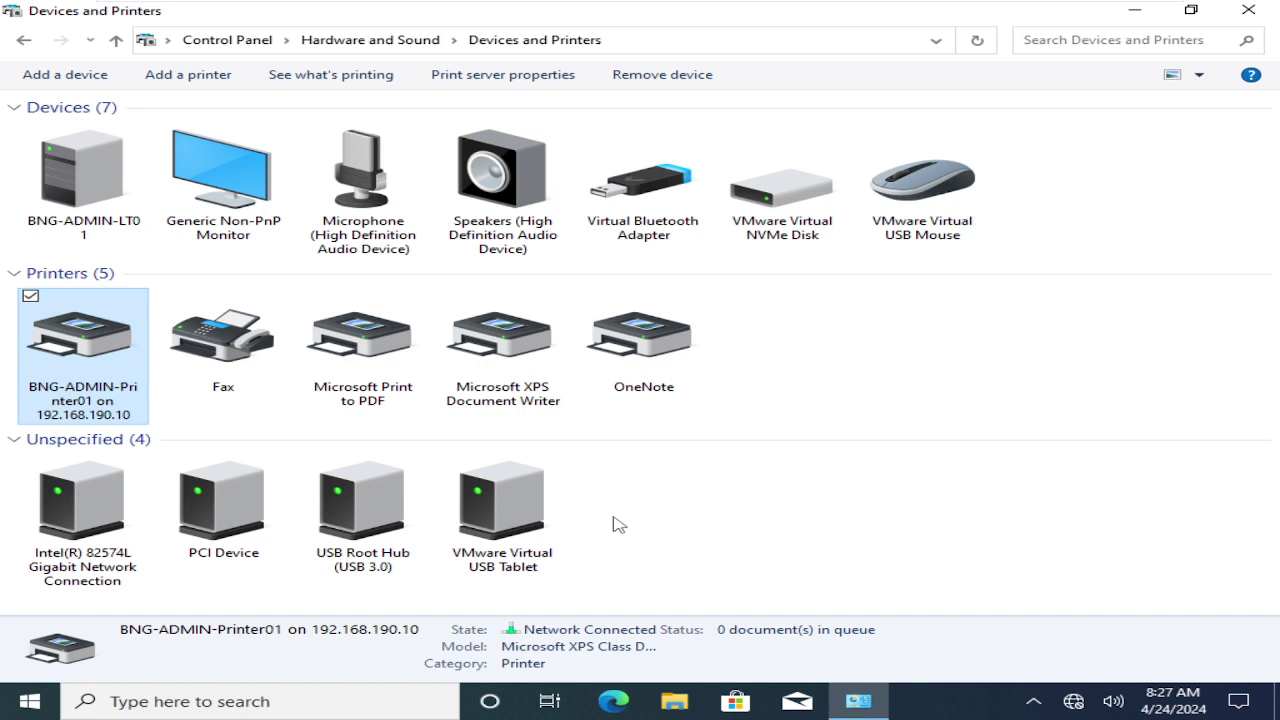
# - Open BNG-ADMIN-Printer01's queue and Ports tab, confirming the checked 192.168.190.100 Standard TCP/IP port
pyautogui.doubleClick(72, 348)
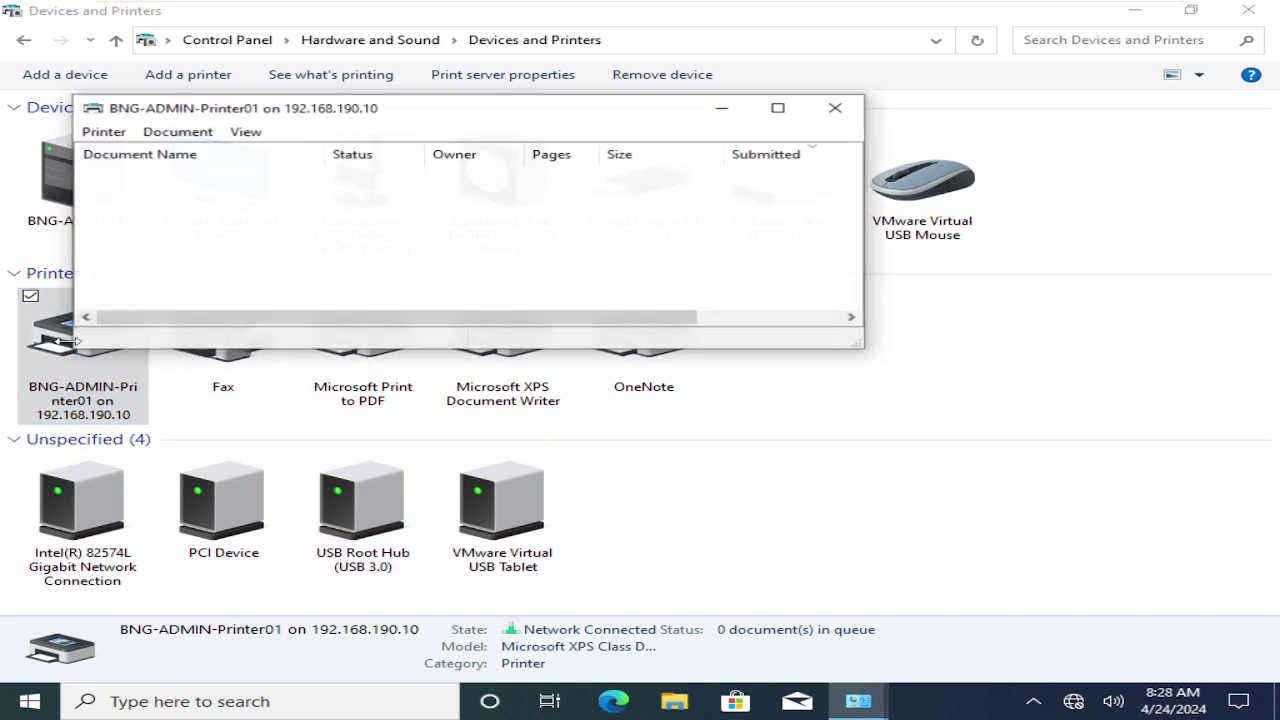
pyautogui.click(105, 133)
pyautogui.click(142, 326)
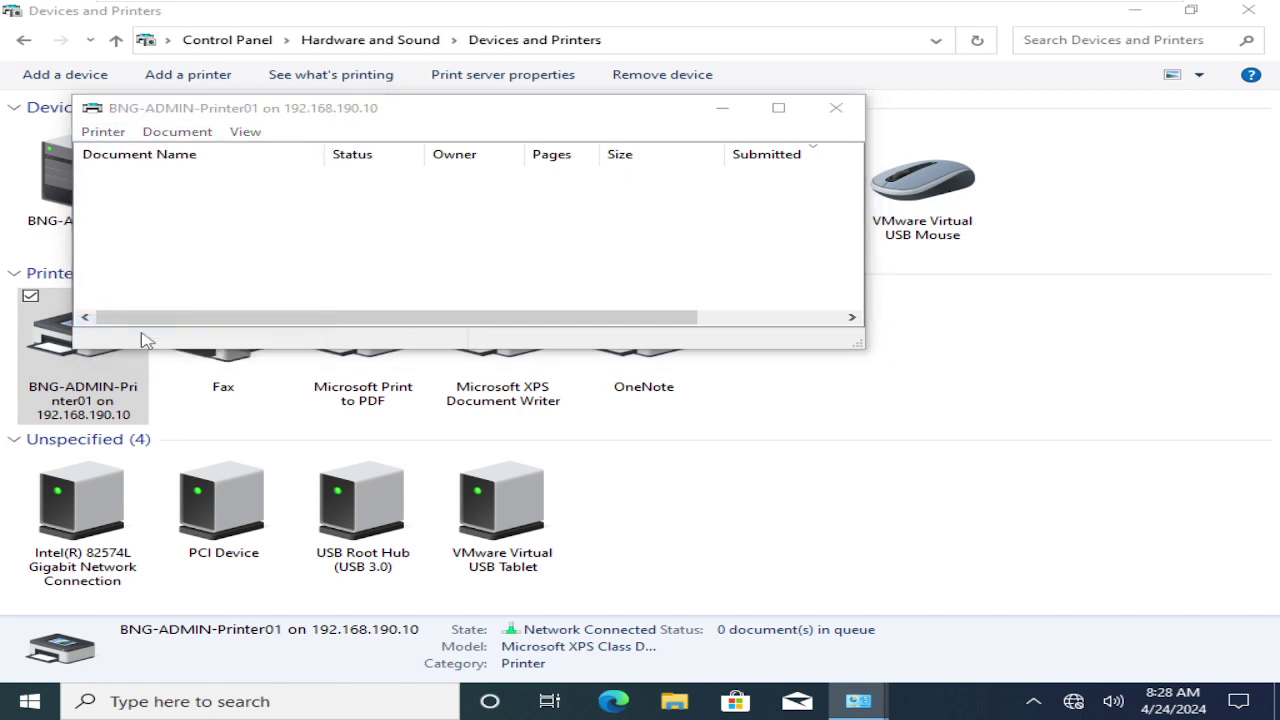
pyautogui.click(303, 244)
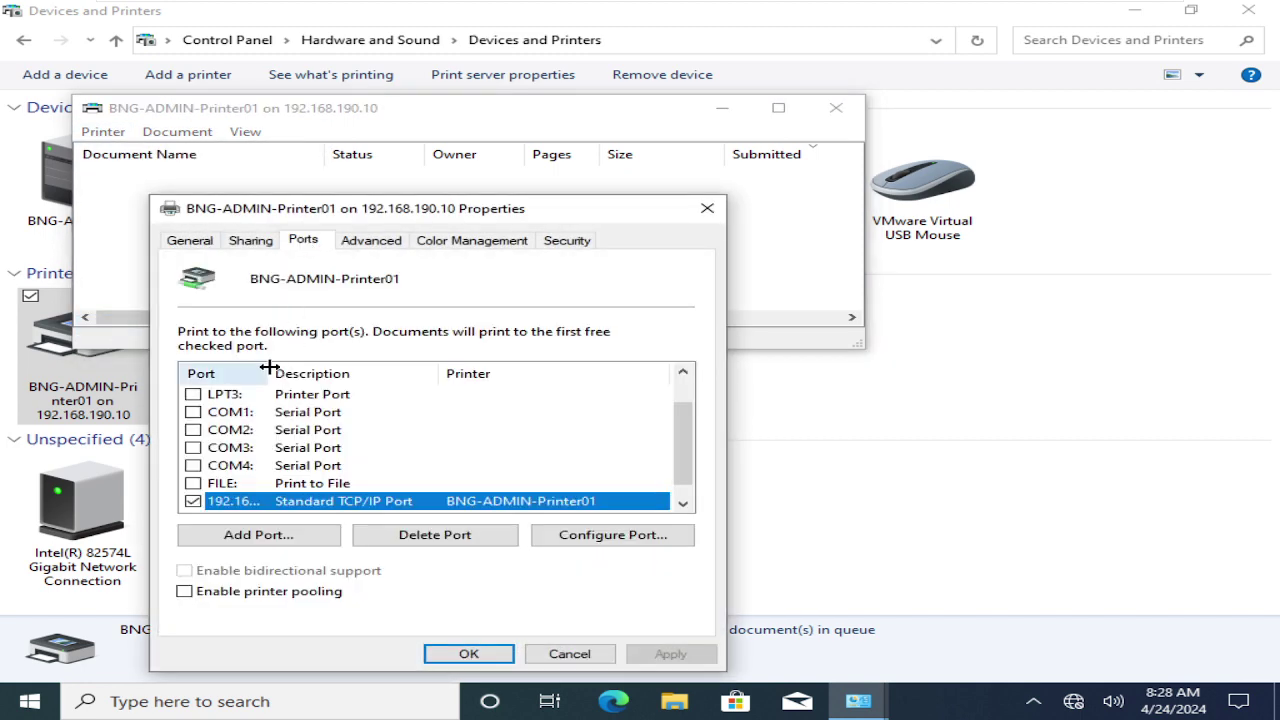
pyautogui.moveTo(268, 368); pyautogui.dragTo(328, 371)
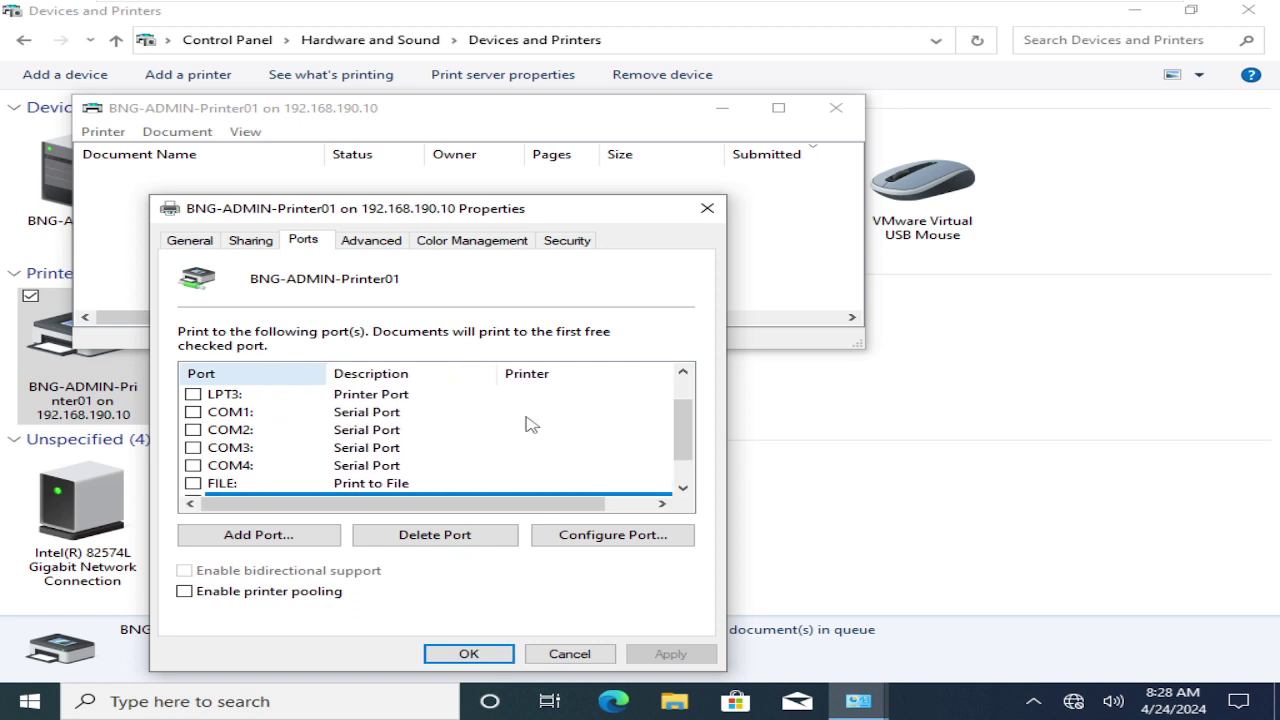
pyautogui.click(686, 489)
pyautogui.click(686, 489)
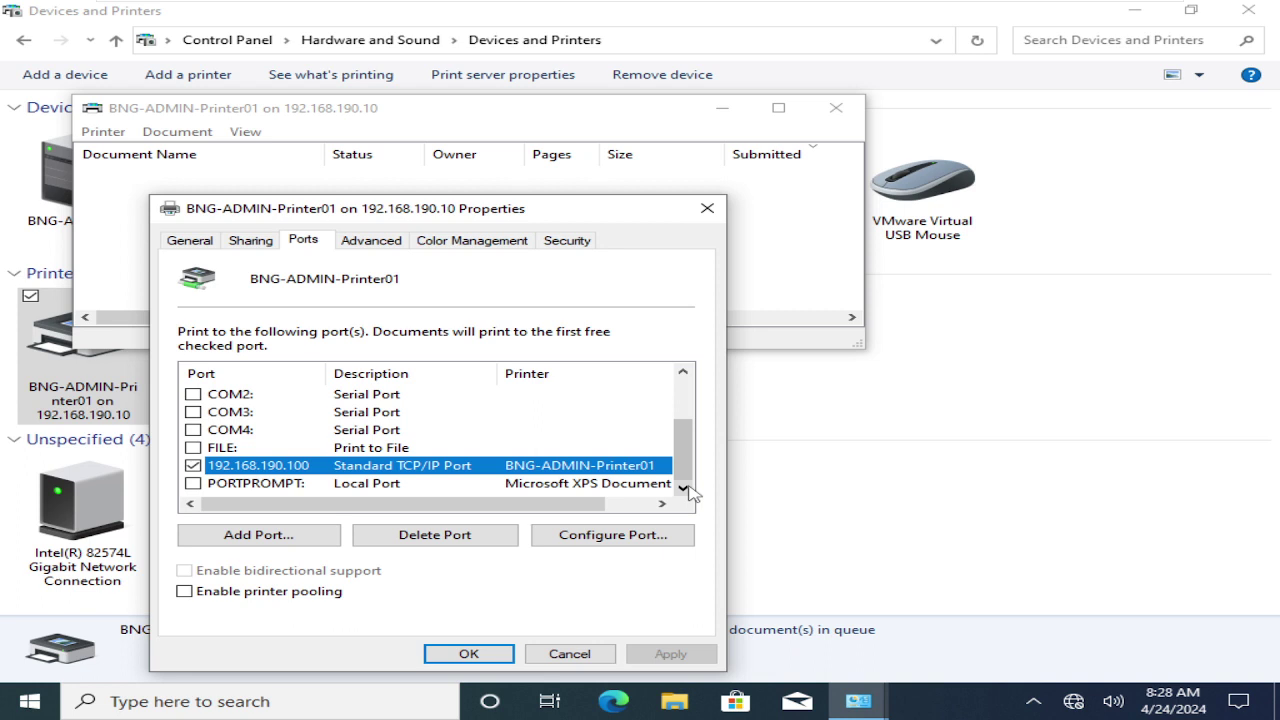
pyautogui.click(392, 130)
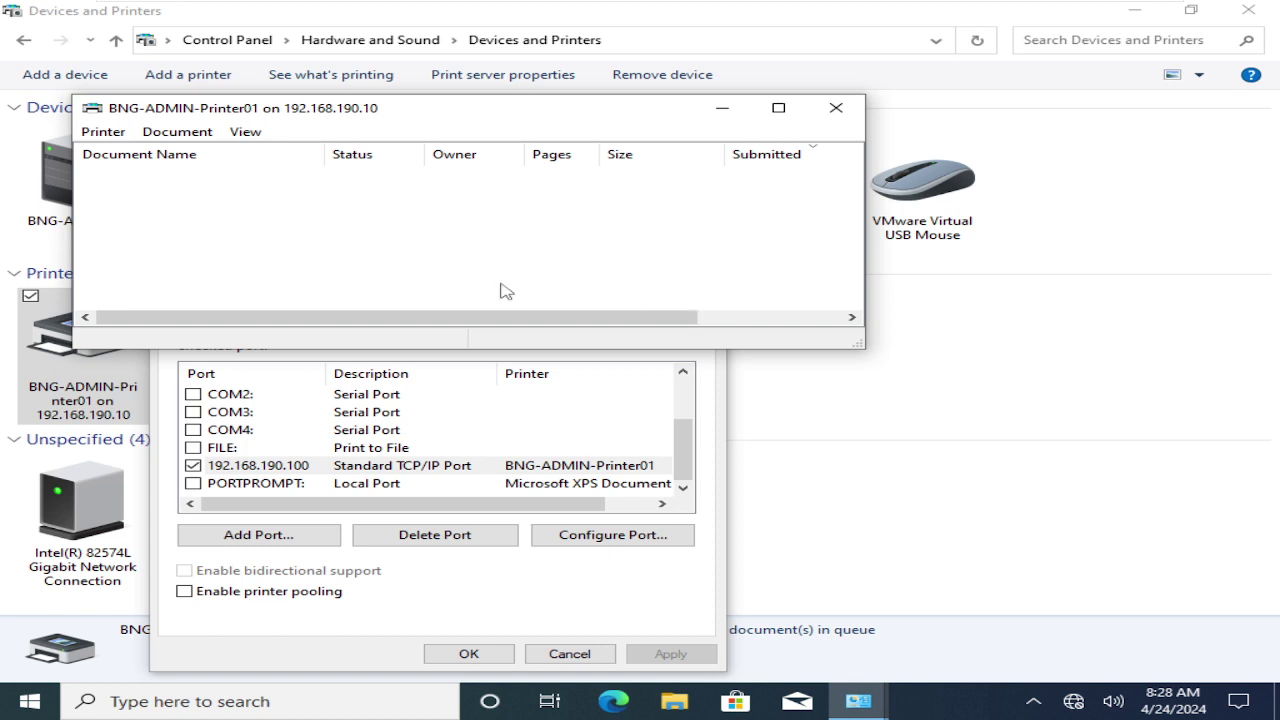
# - Print three test pages to BNG-ADMIN-Printer01 from its General properties tab, then close the dialogs
pyautogui.click(103, 131)
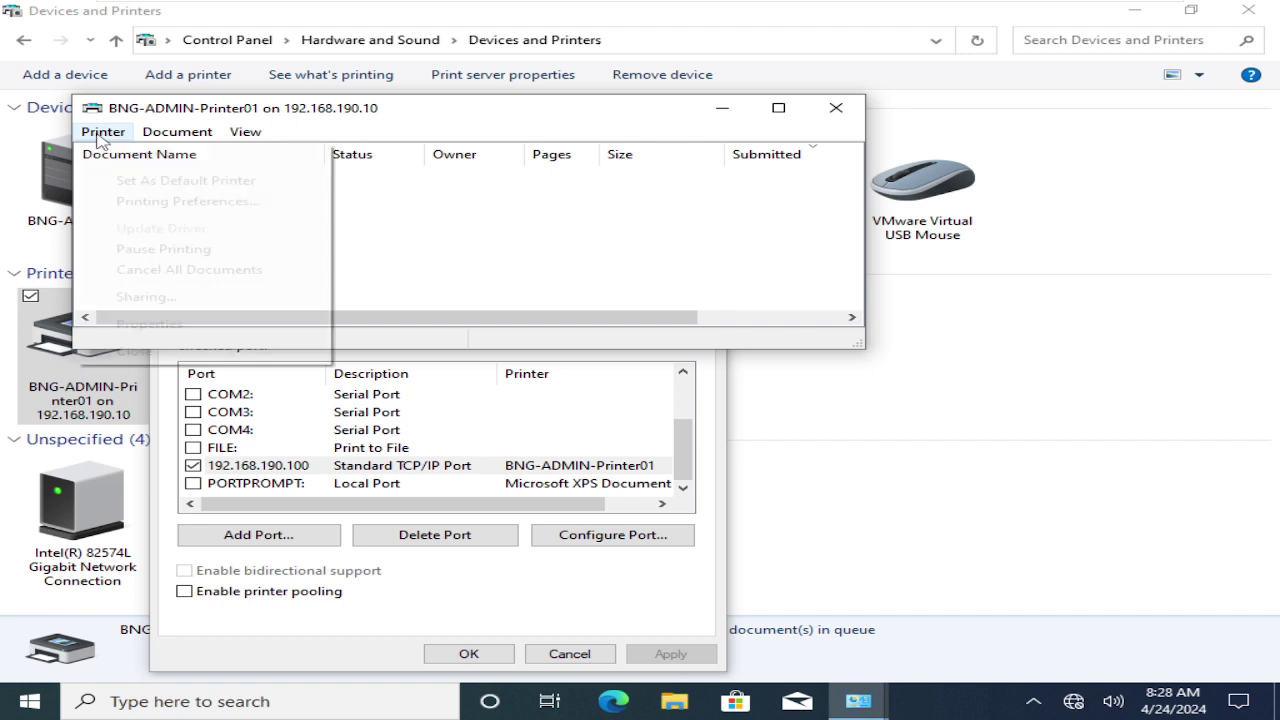
pyautogui.click(146, 326)
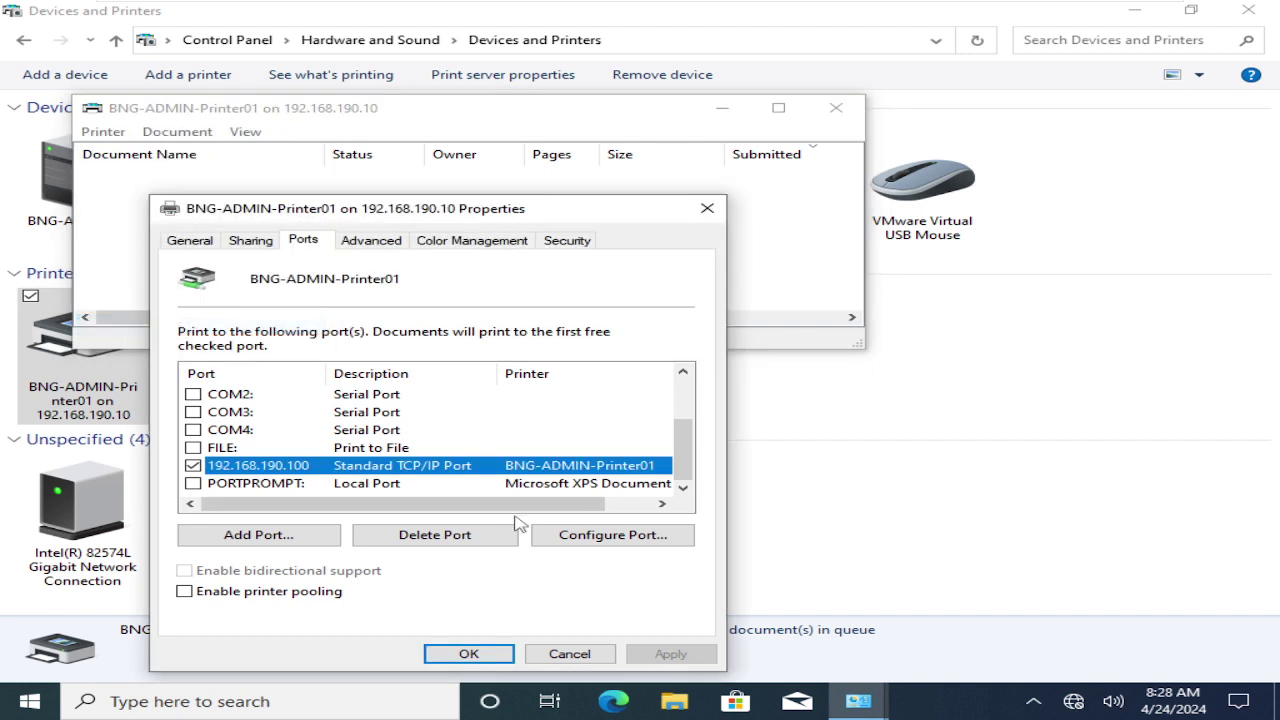
pyautogui.click(186, 243)
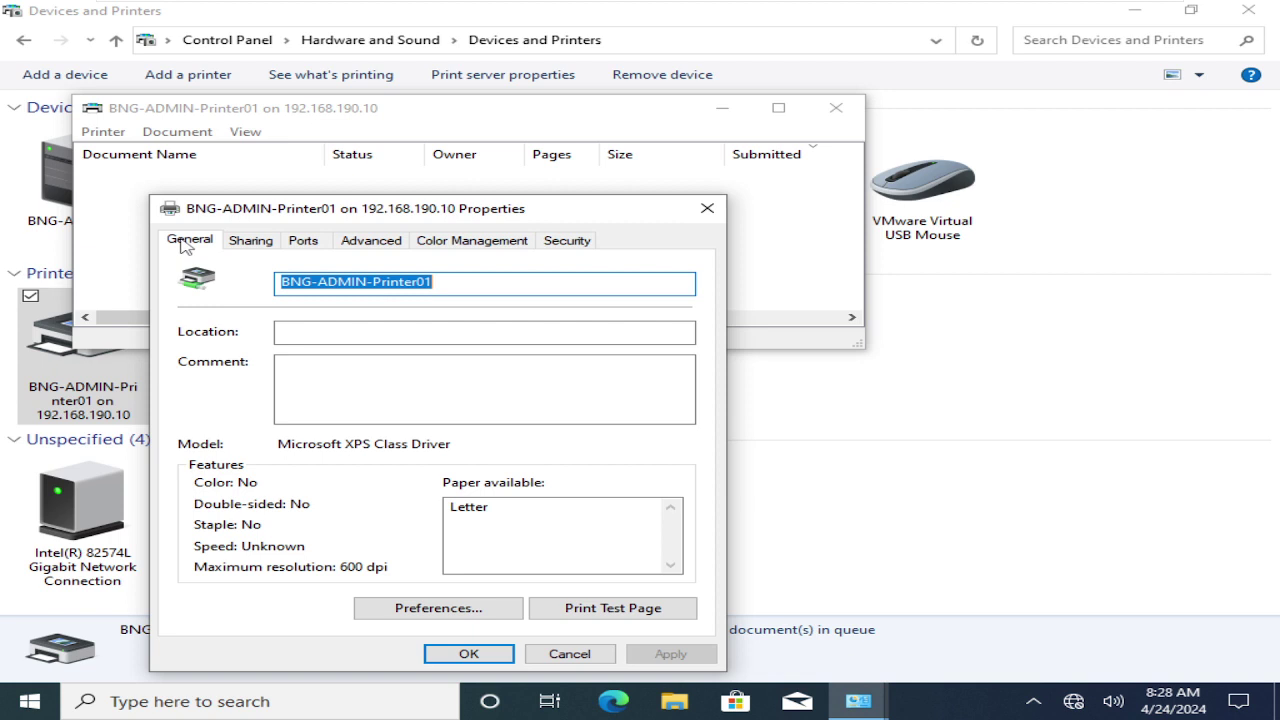
pyautogui.click(620, 610)
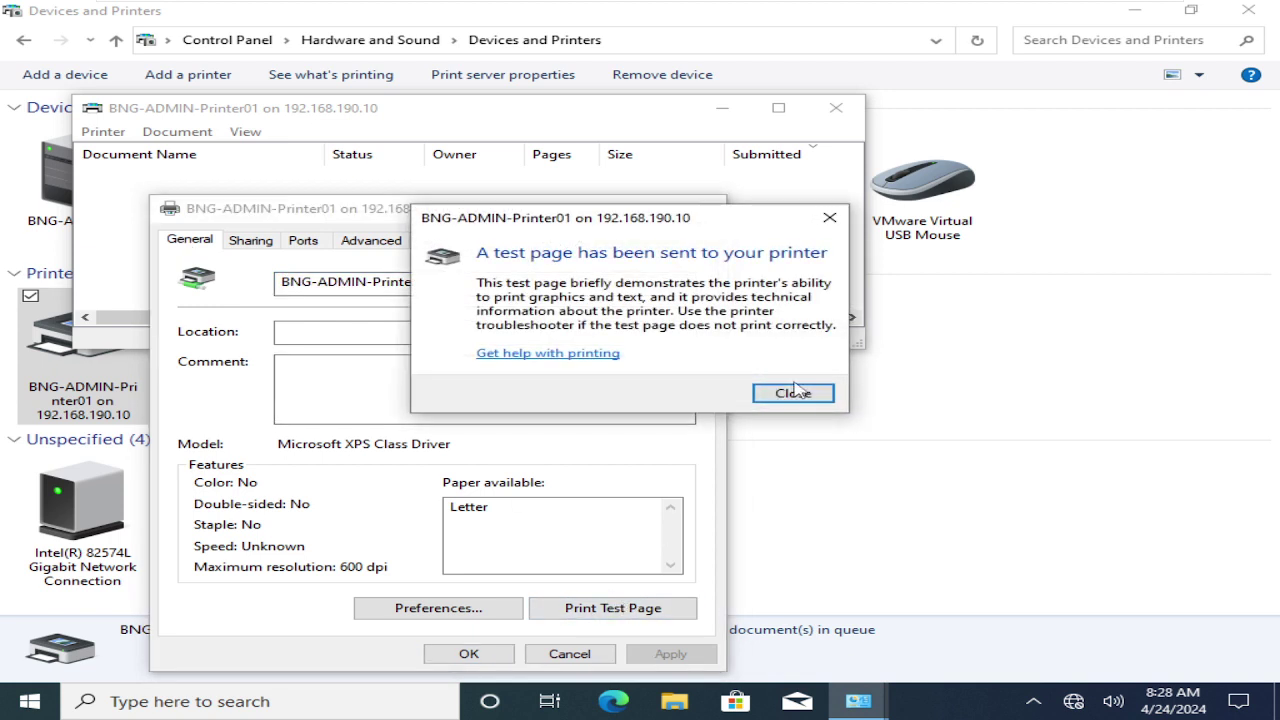
pyautogui.click(795, 391)
pyautogui.press('Return')
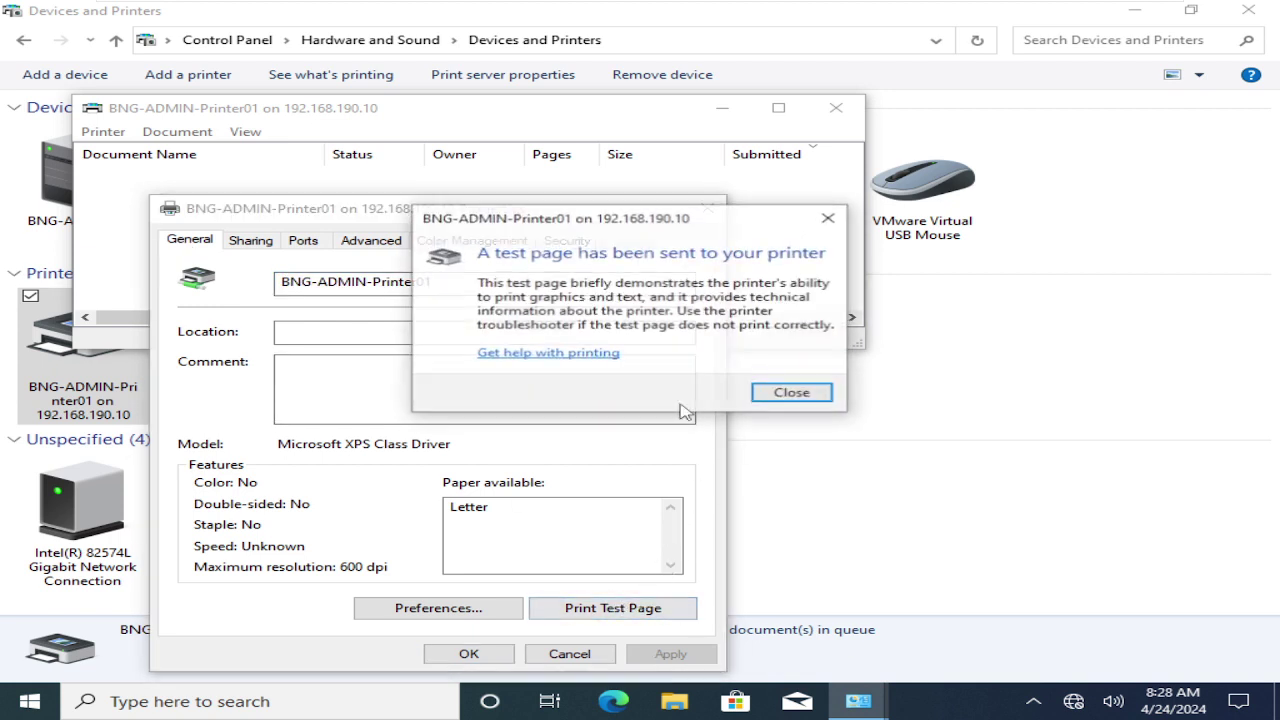
pyautogui.click(790, 390)
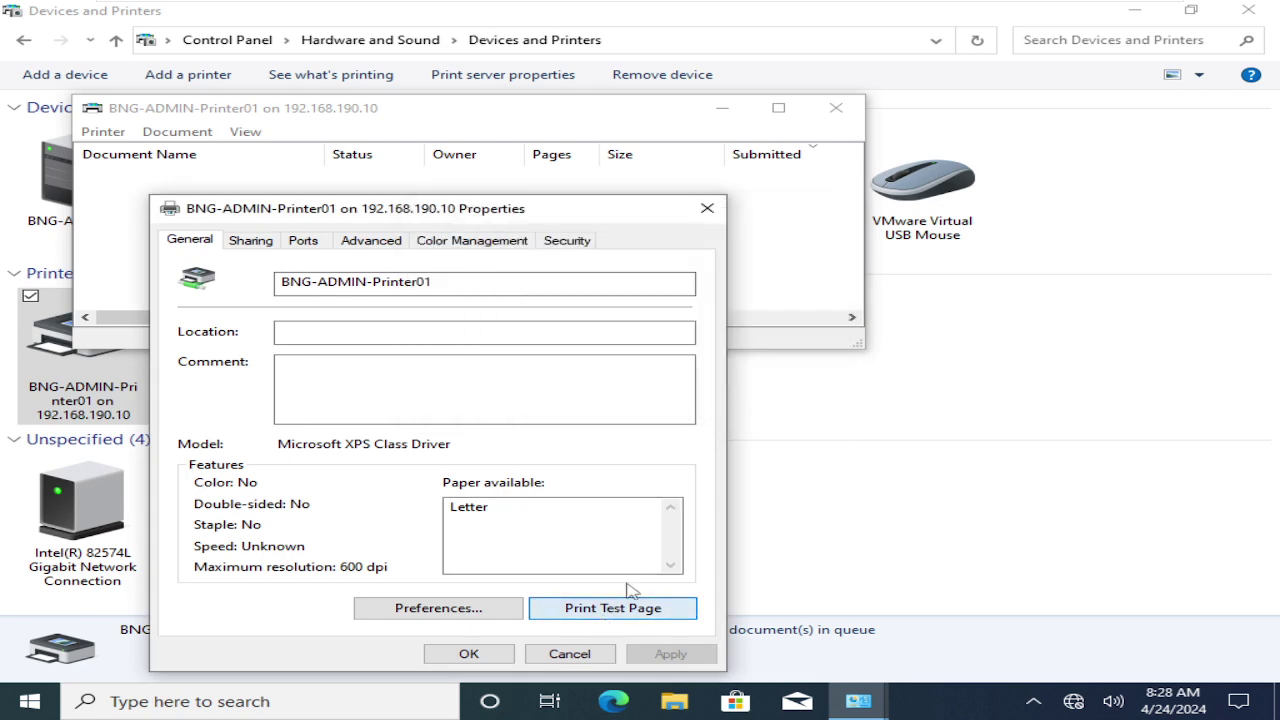
pyautogui.press('Return')
pyautogui.click(792, 393)
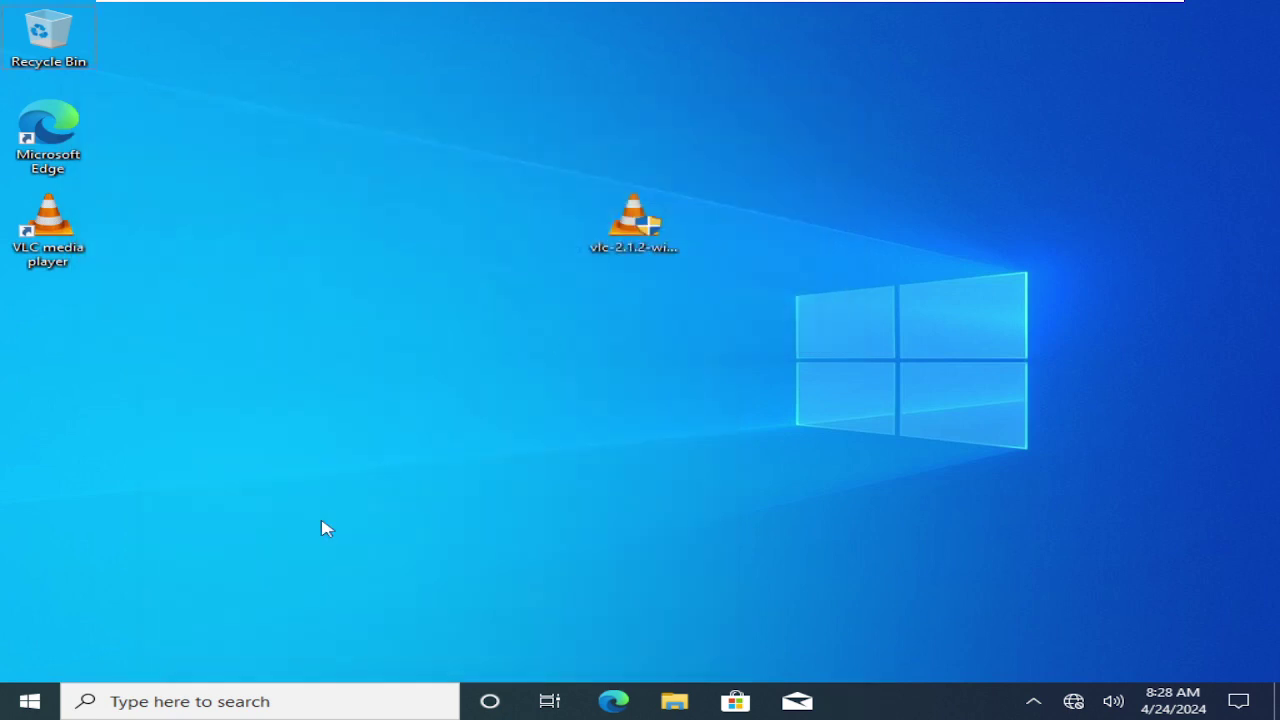
# - Launch Notepad from the Run box and type 'hi Hello Gm'
pyautogui.press('super')
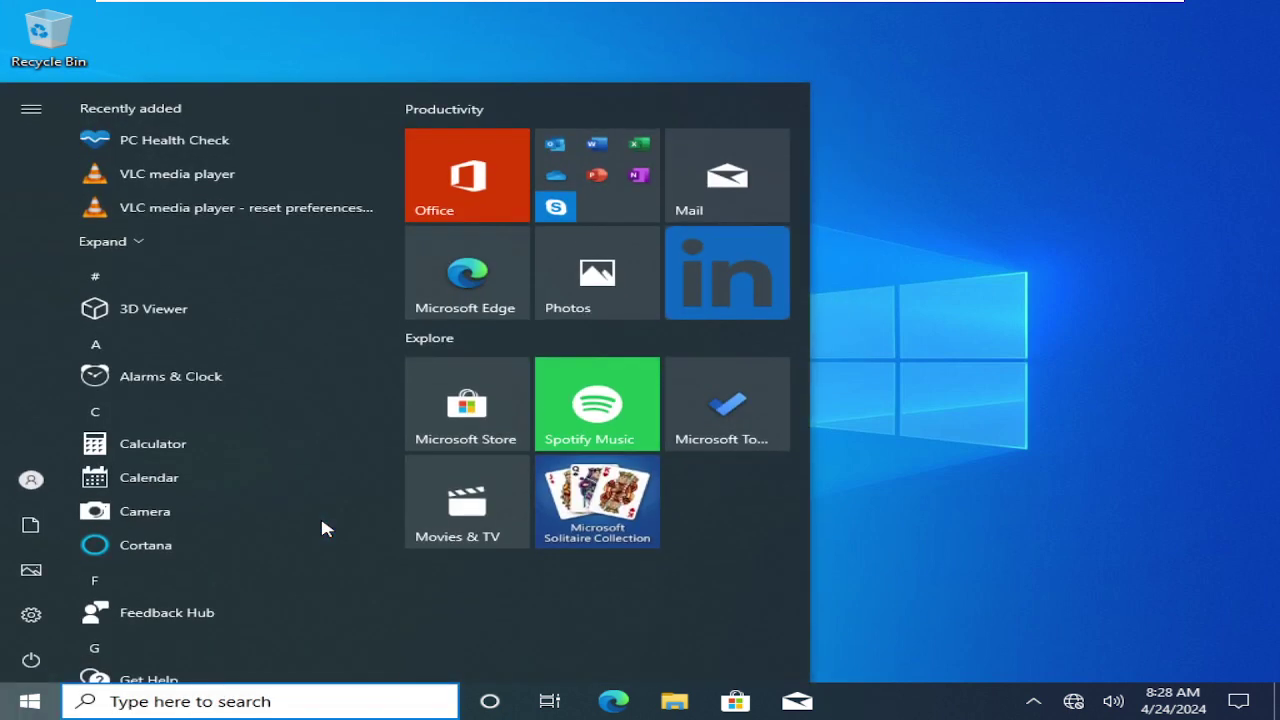
pyautogui.press('super+r')
pyautogui.press('Return')
pyautogui.press('Return')
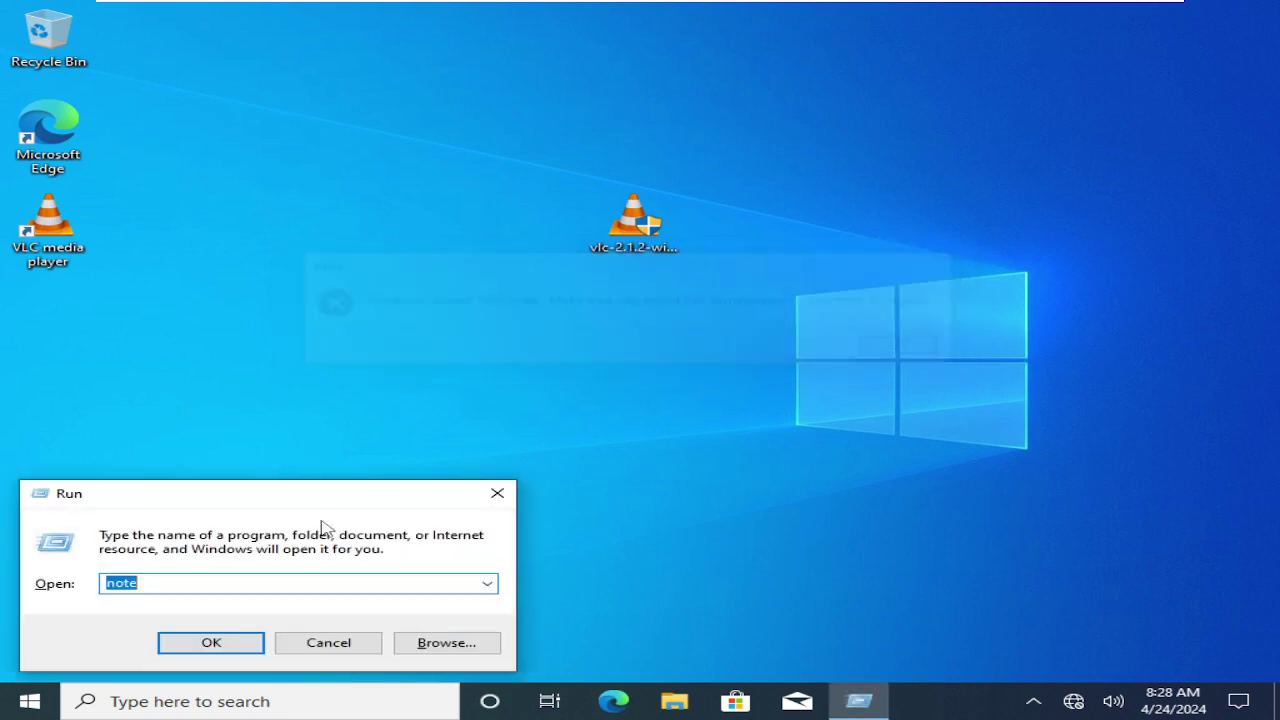
pyautogui.write('notepad')
pyautogui.press('Return')
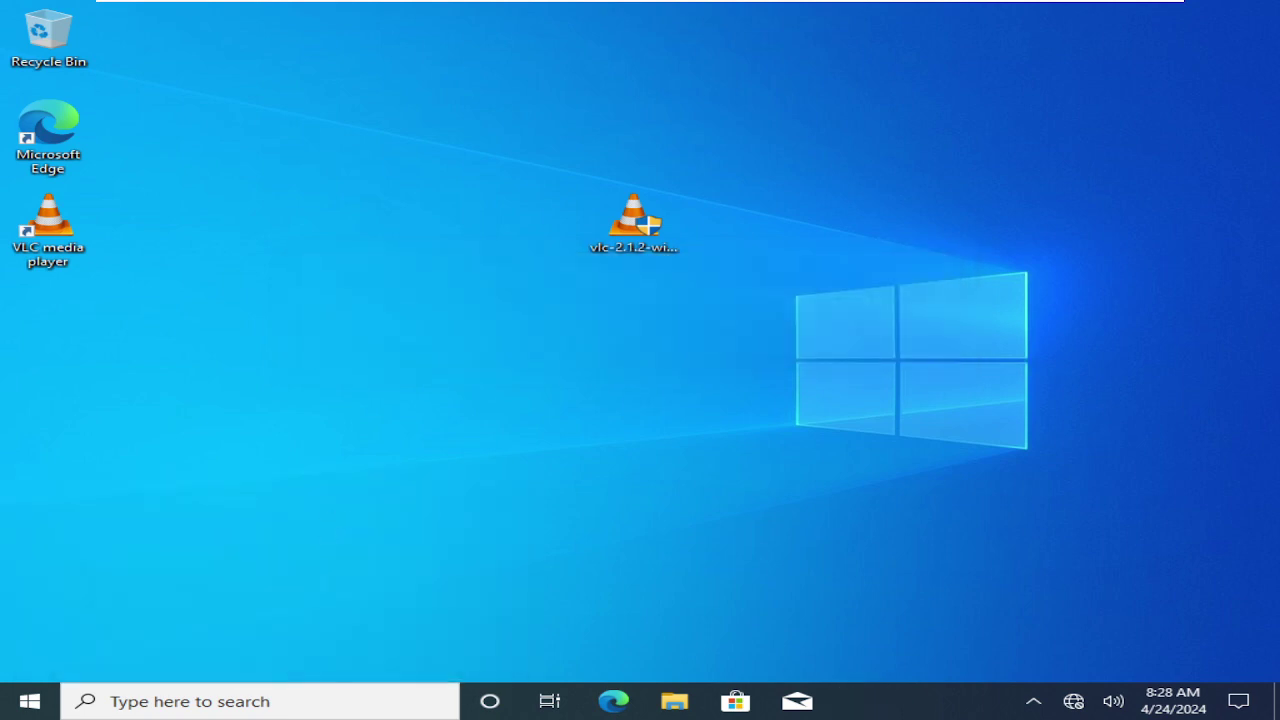
pyautogui.write('hi He')
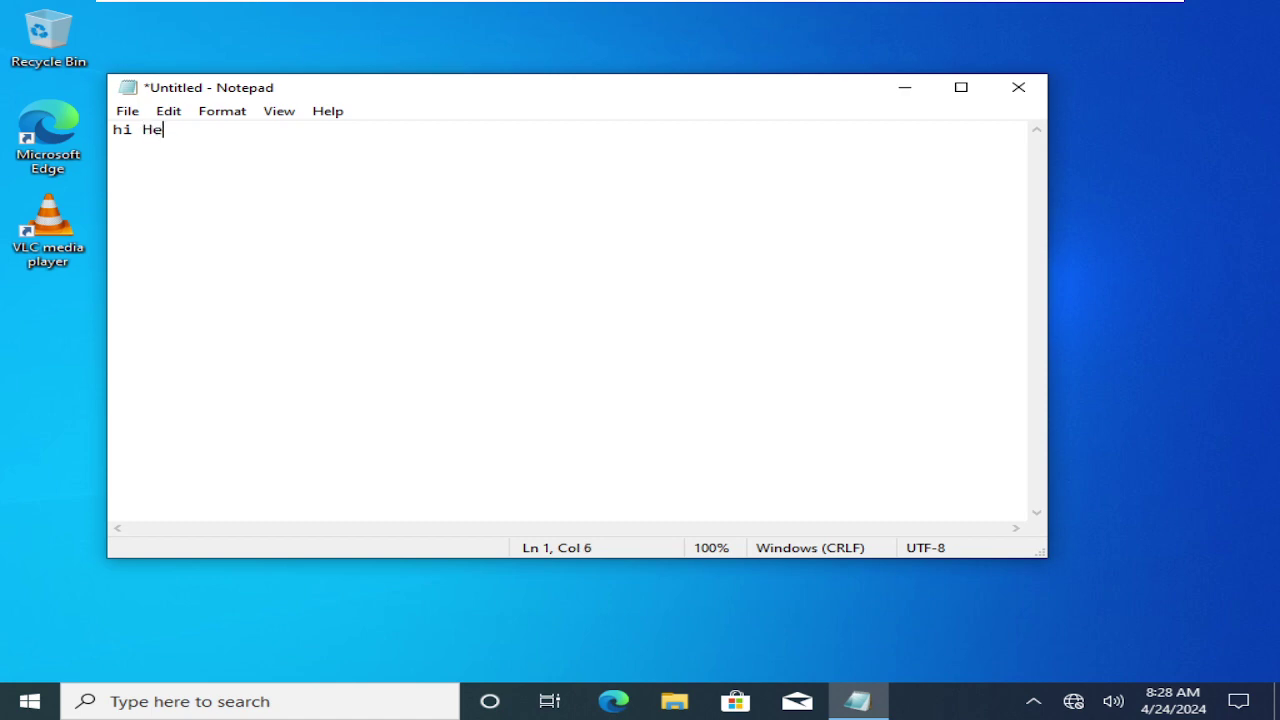
pyautogui.write('llo Gm')
# - Print the note to BNG-ADMIN-Printer01 with 5 copies, then minimise Notepad
pyautogui.click(127, 112)
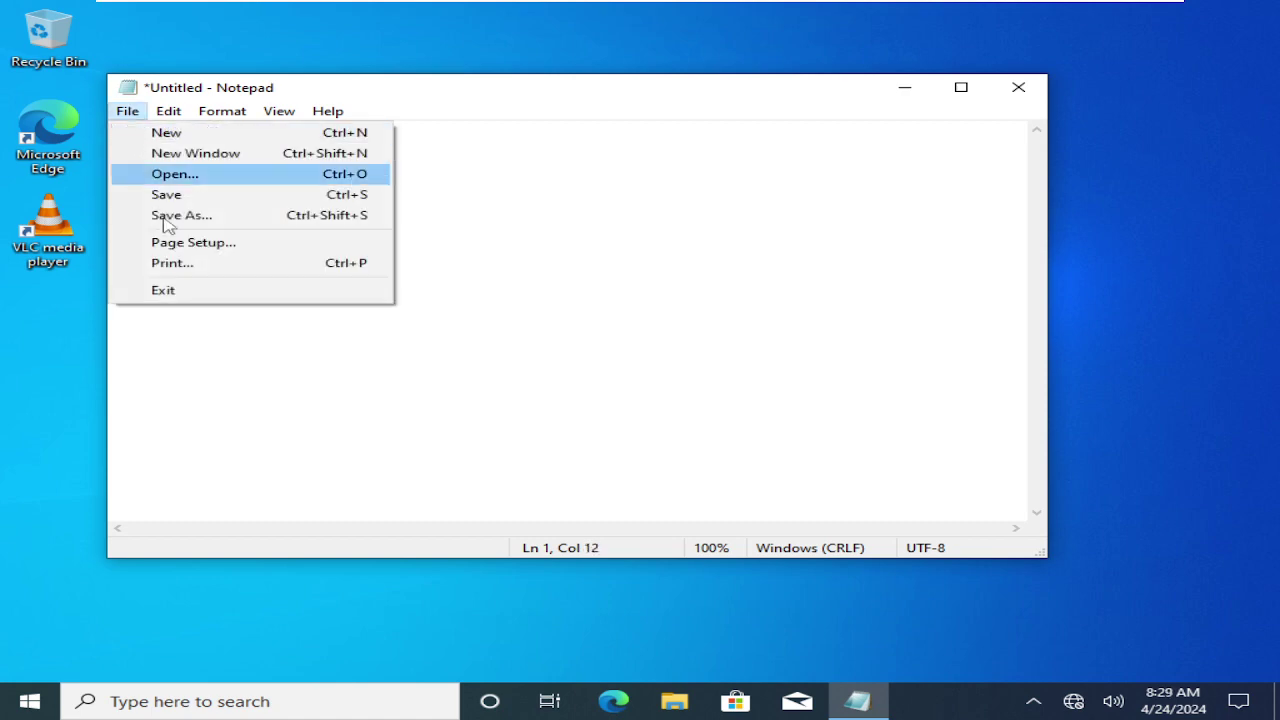
pyautogui.click(171, 263)
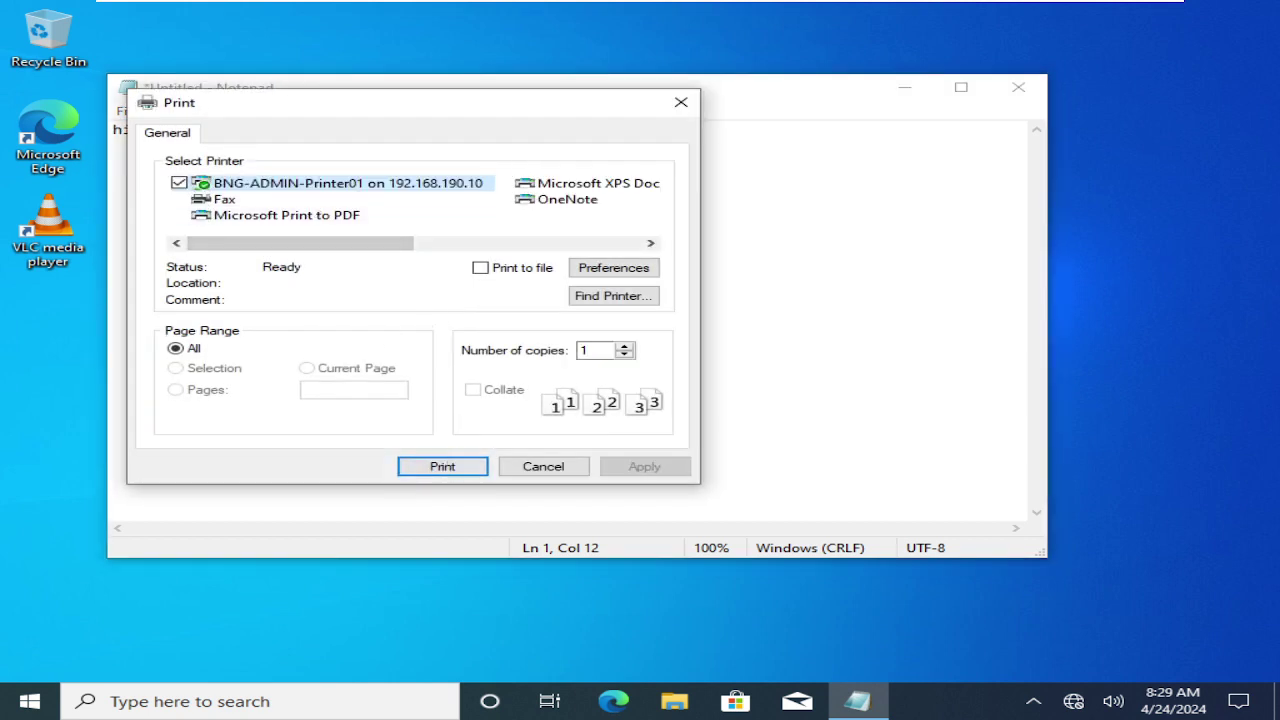
pyautogui.click(624, 346)
pyautogui.click(624, 346)
pyautogui.click(624, 346)
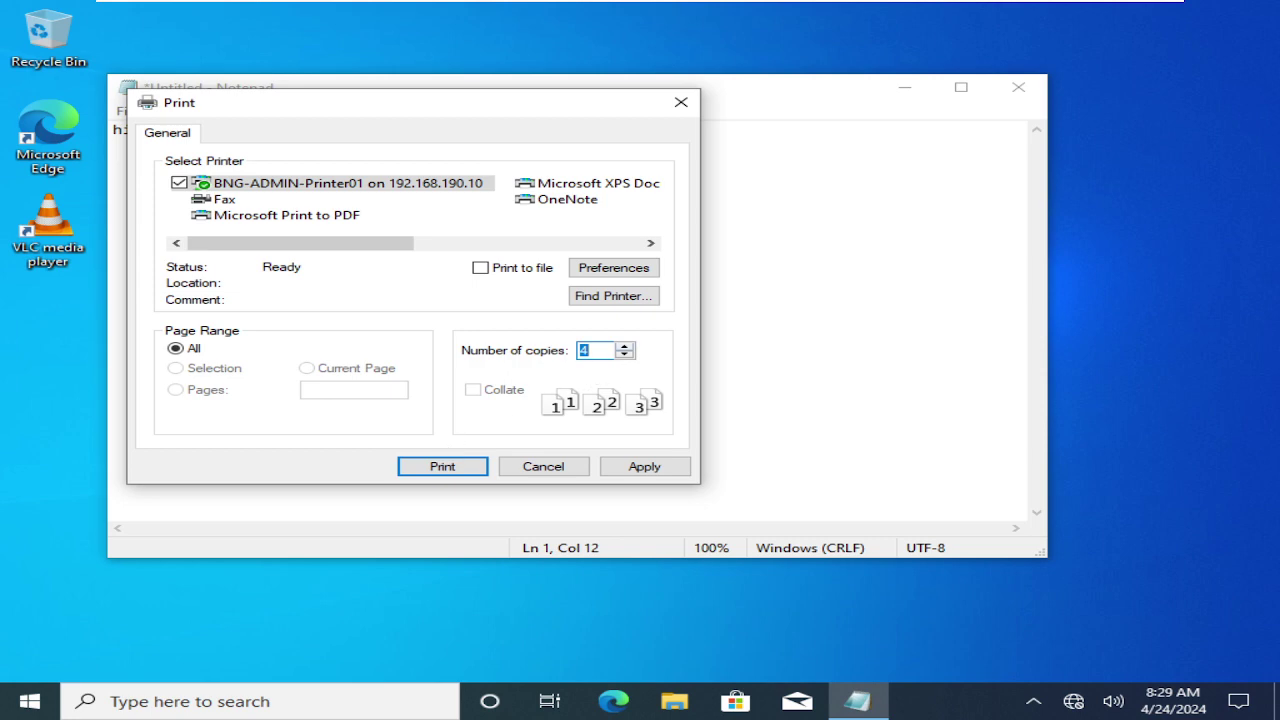
pyautogui.click(624, 346)
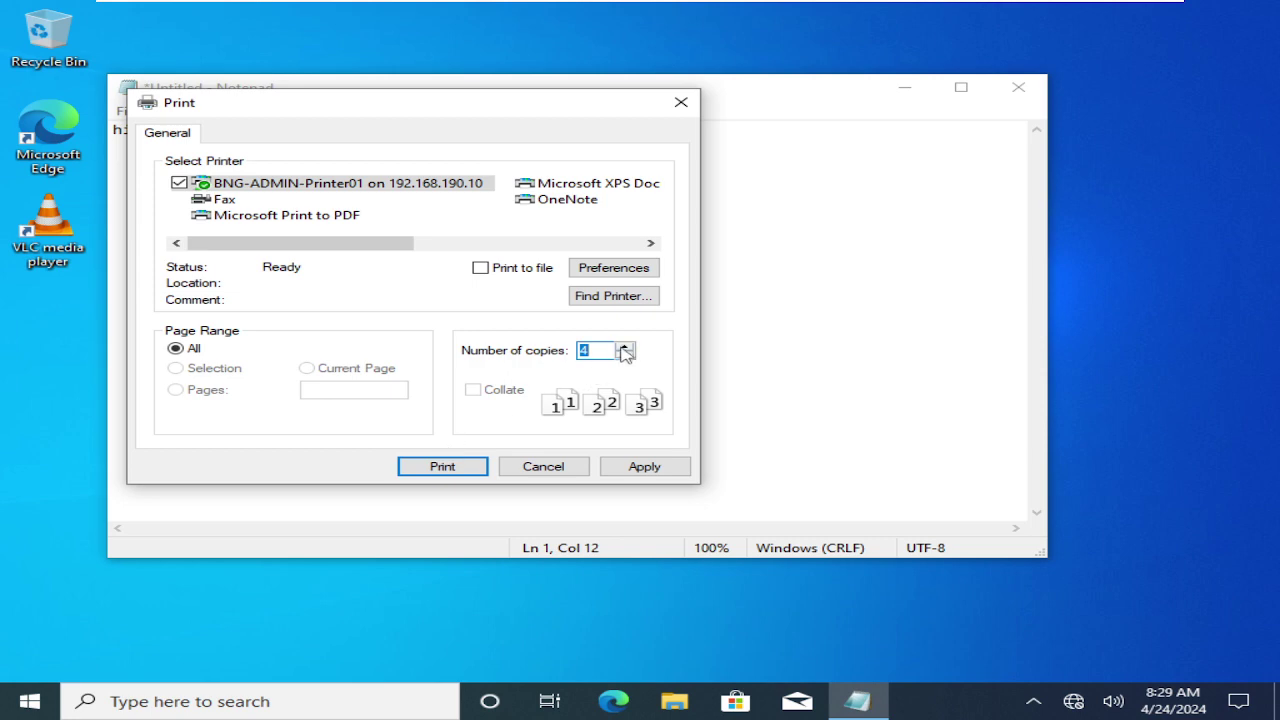
pyautogui.click(645, 466)
pyautogui.click(445, 466)
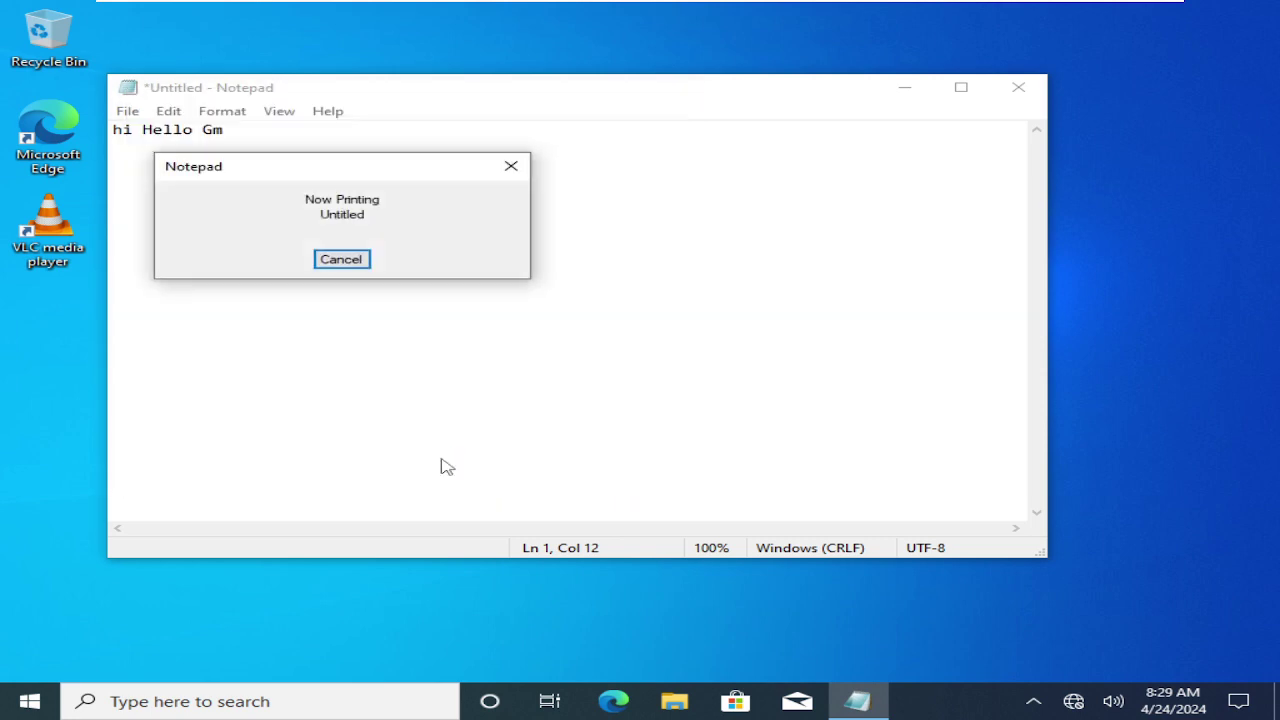
pyautogui.click(904, 88)
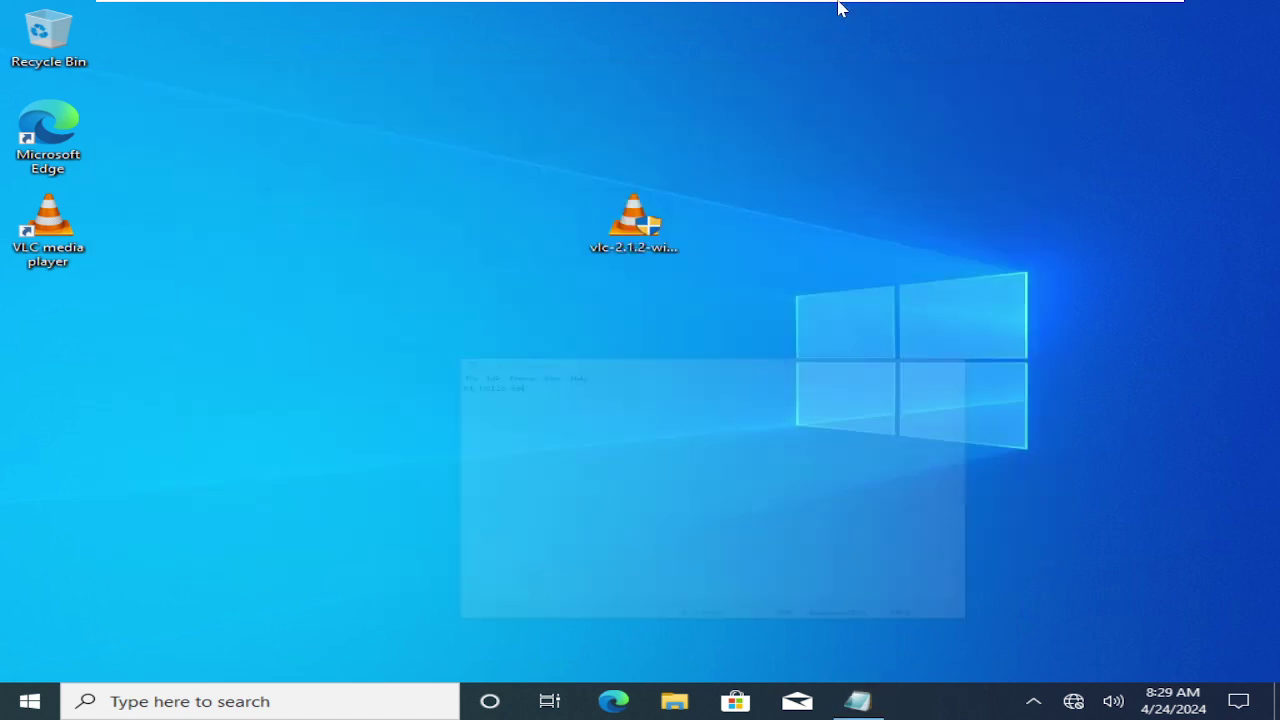
# - Switch the VMware view to the Server01 virtual machine
pyautogui.moveTo(838, 8)
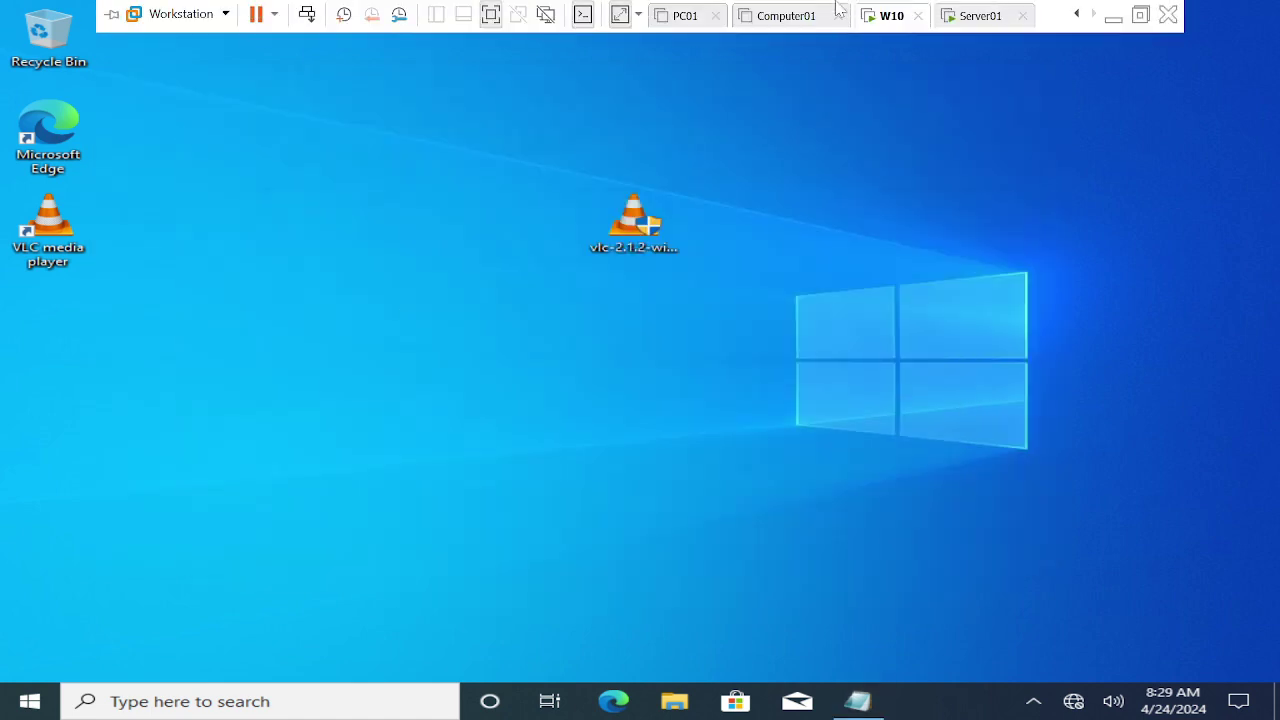
pyautogui.click(973, 16)
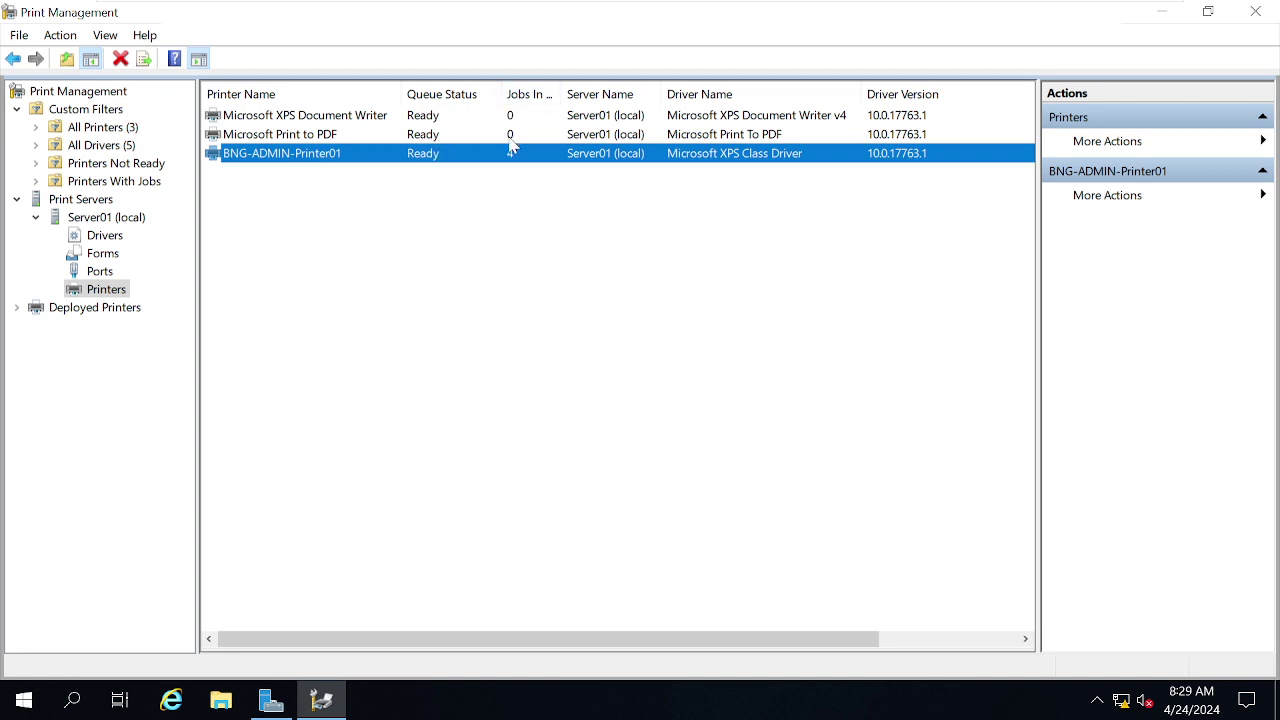
# - Open BNG-ADMIN-Printer01's maximised print queue, widen the Owner column and inspect the Notepad and Test Page jobs
pyautogui.rightClick(293, 160)
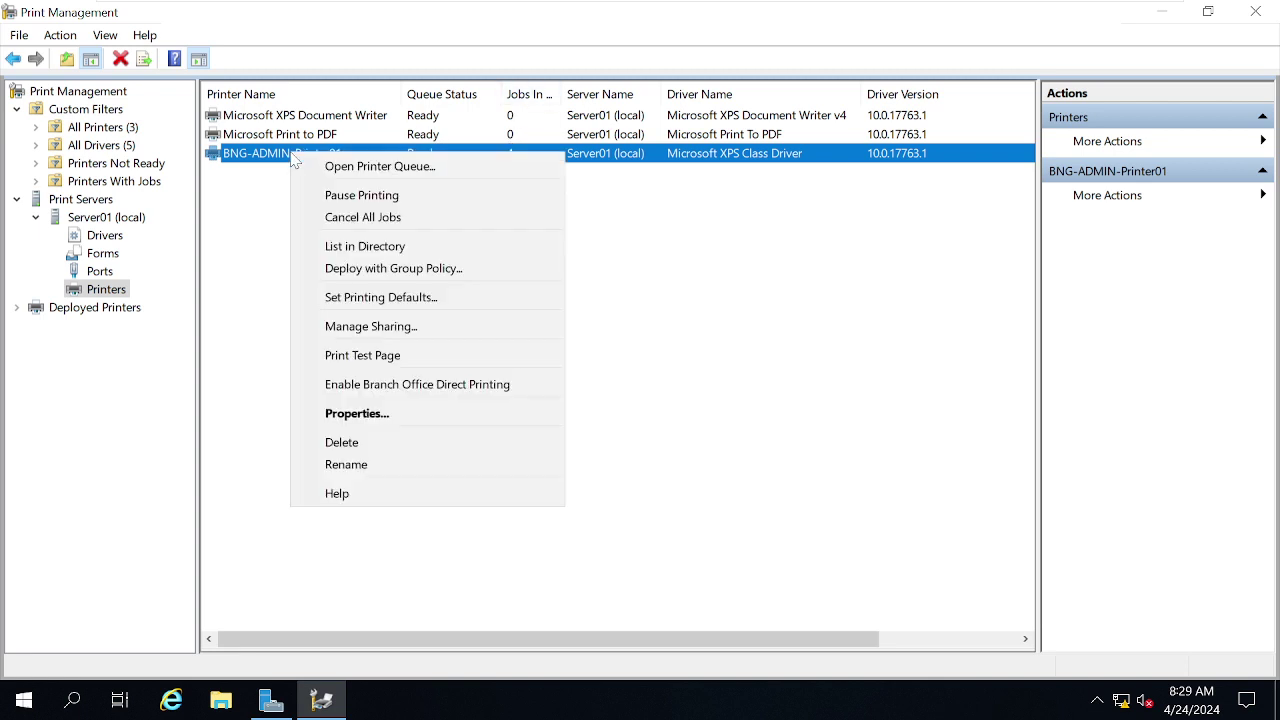
pyautogui.click(388, 170)
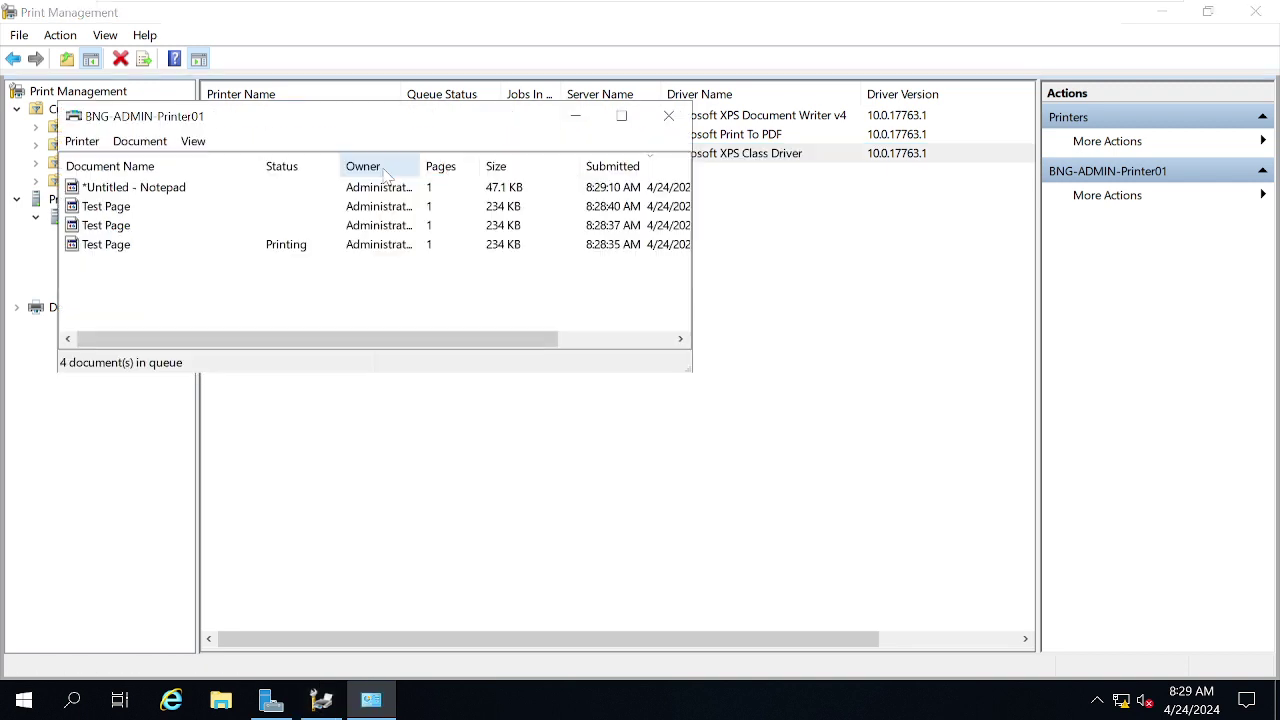
pyautogui.click(621, 117)
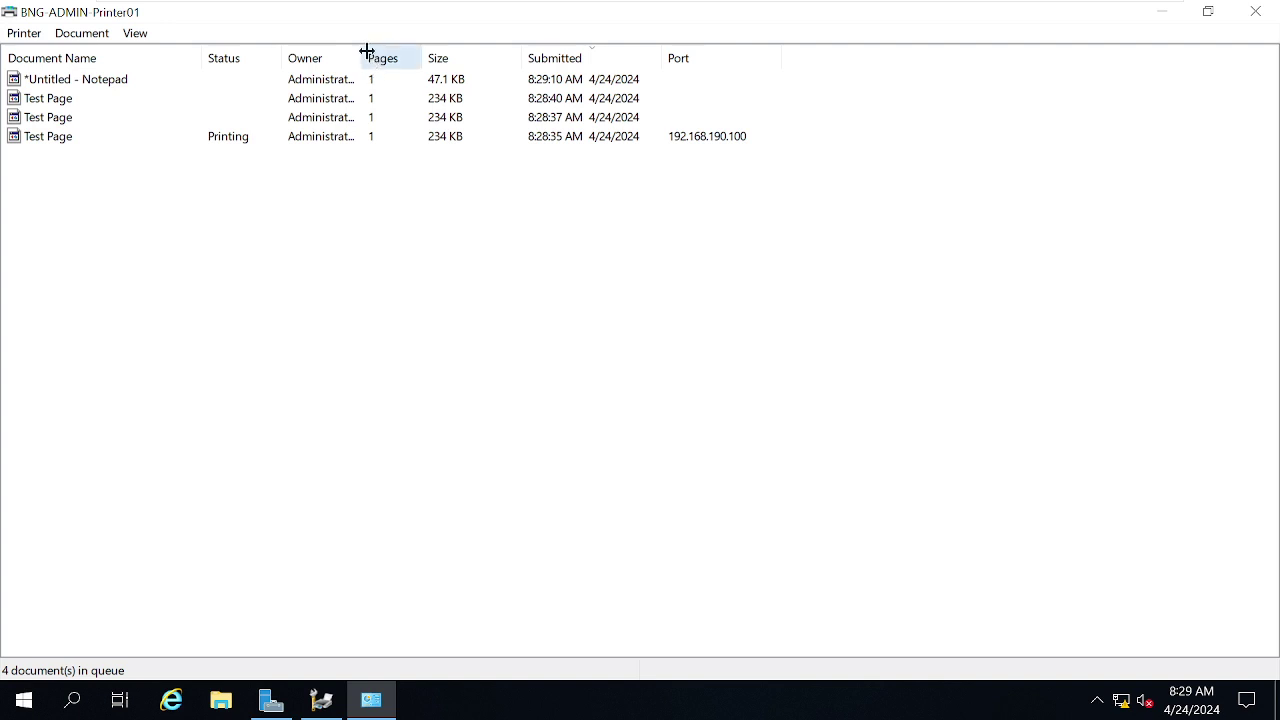
pyautogui.moveTo(366, 52); pyautogui.dragTo(467, 55)
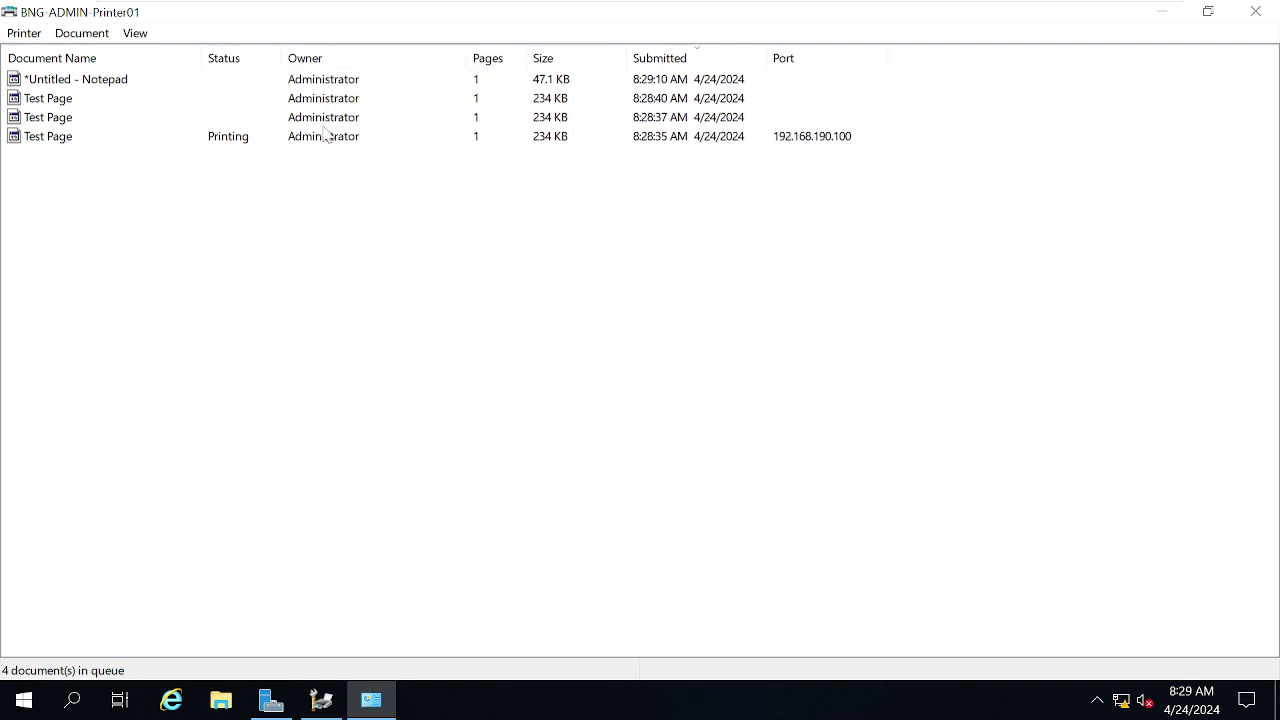
pyautogui.moveTo(462, 3)
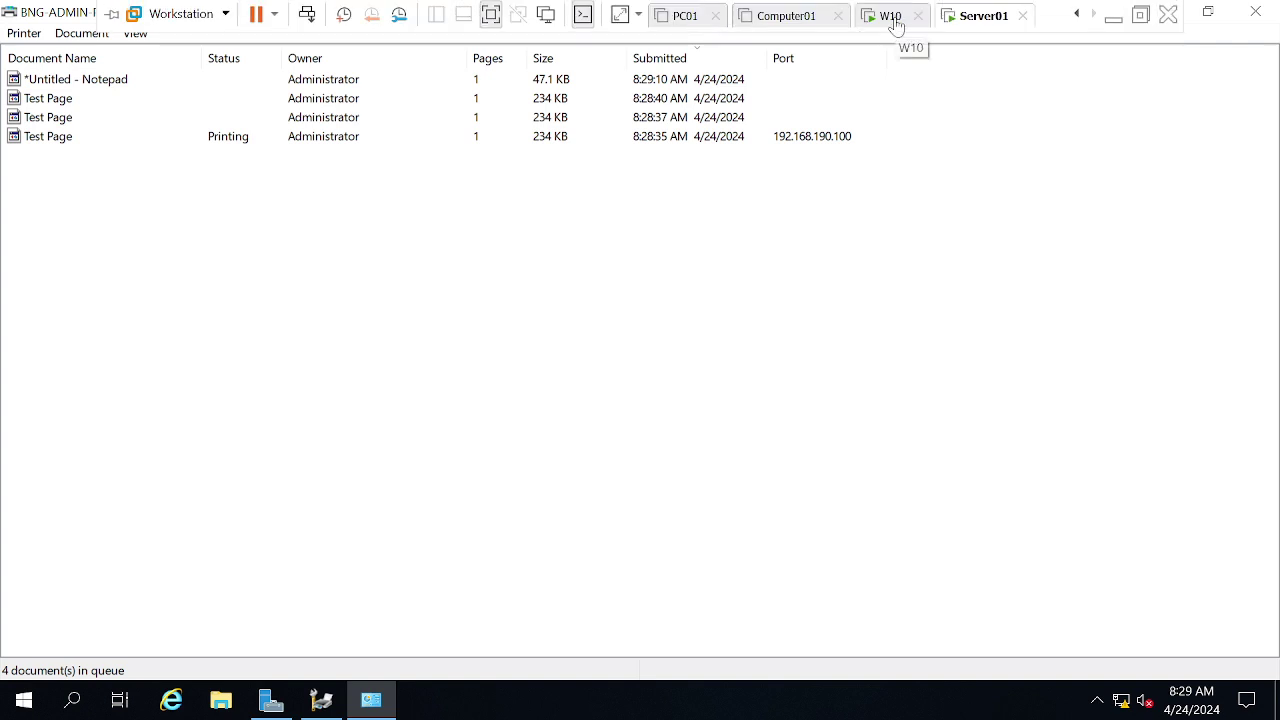
pyautogui.click(58, 84)
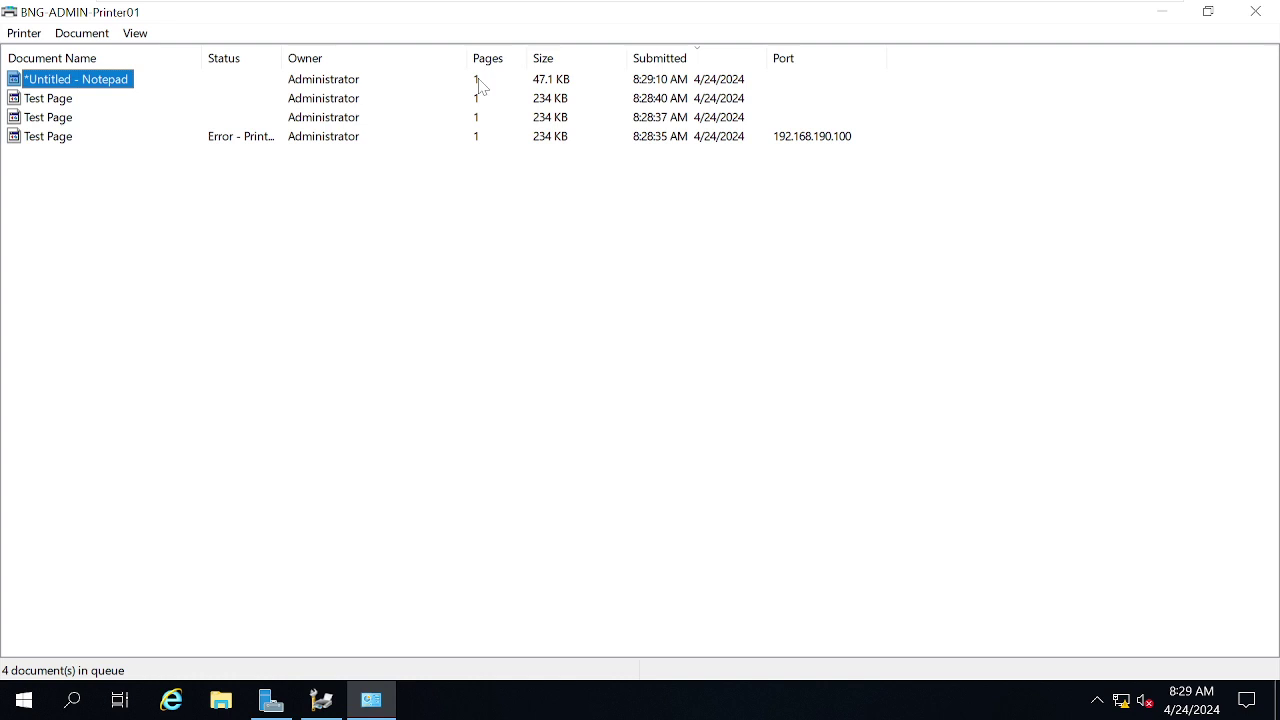
pyautogui.click(58, 102)
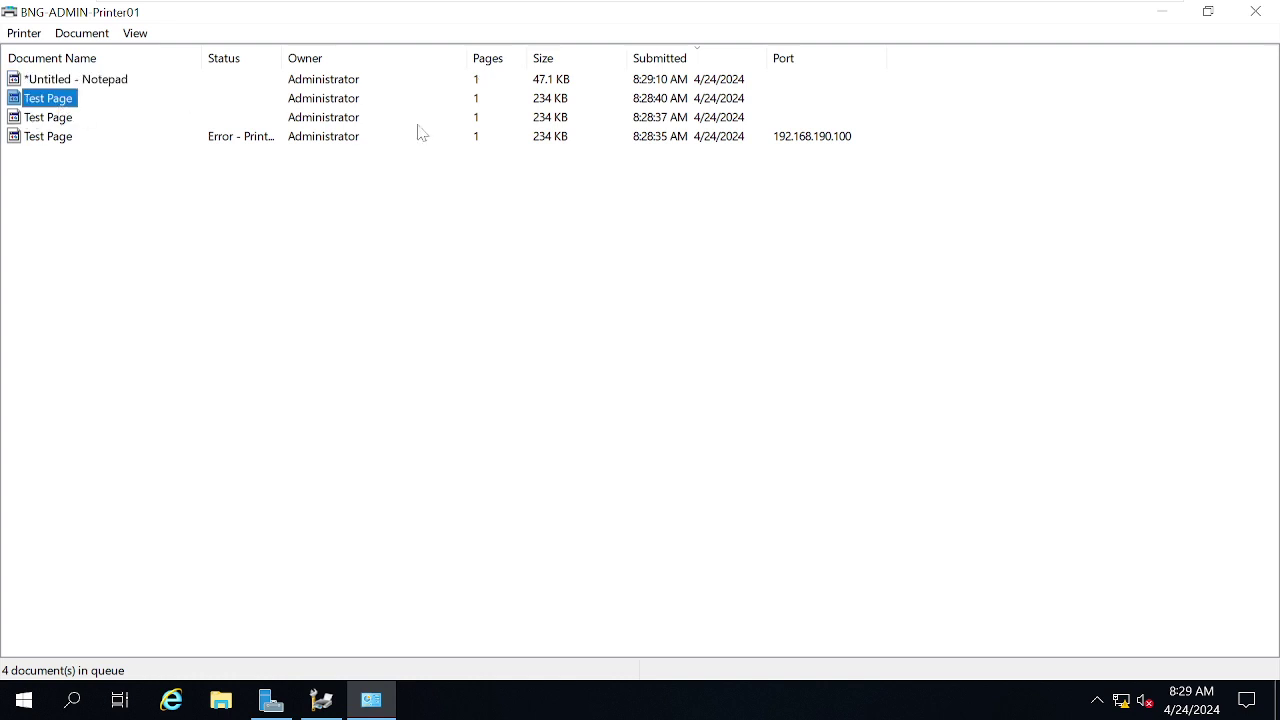
pyautogui.click(37, 120)
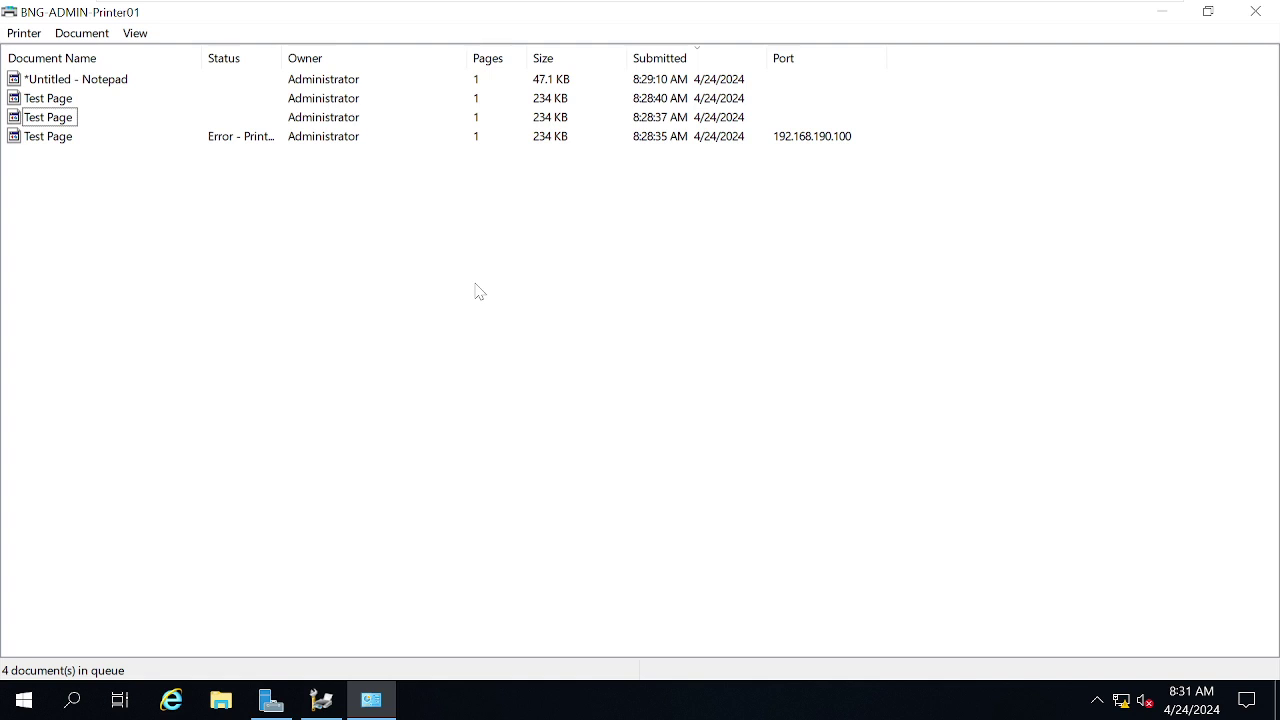
# - Open the printer's properties from the queue, then return to the Print Management console
pyautogui.click(33, 33)
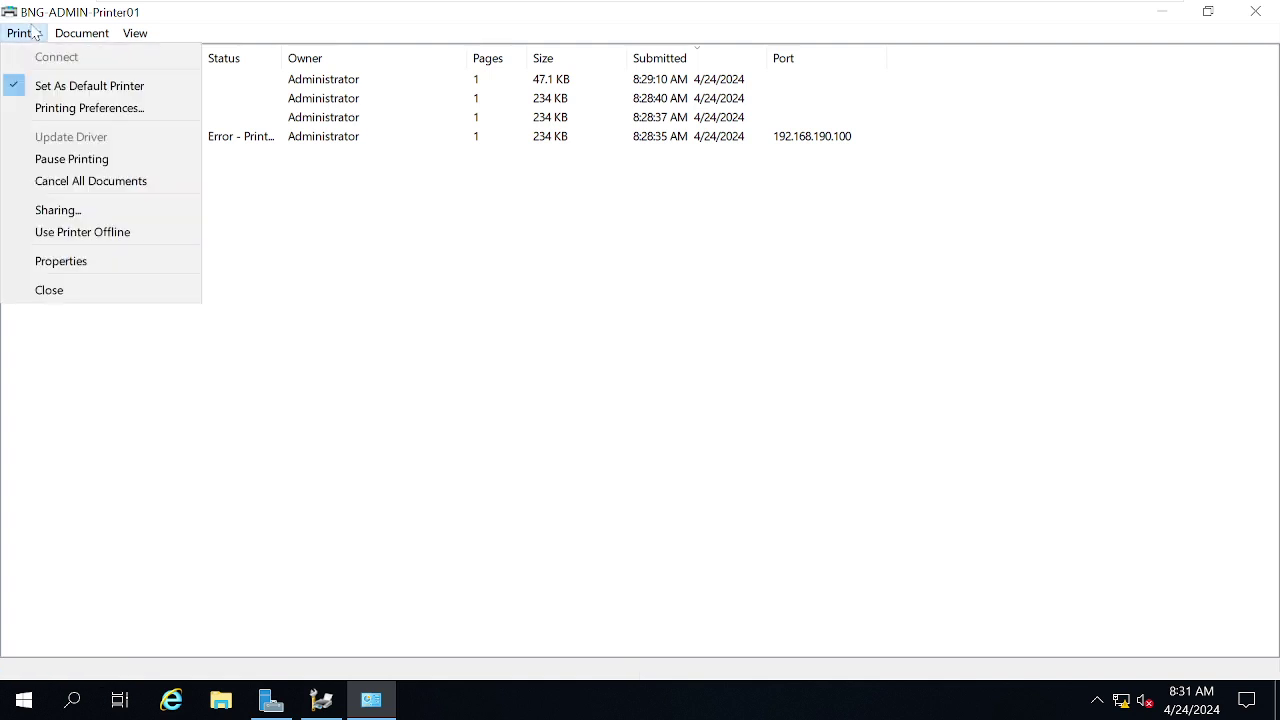
pyautogui.click(66, 268)
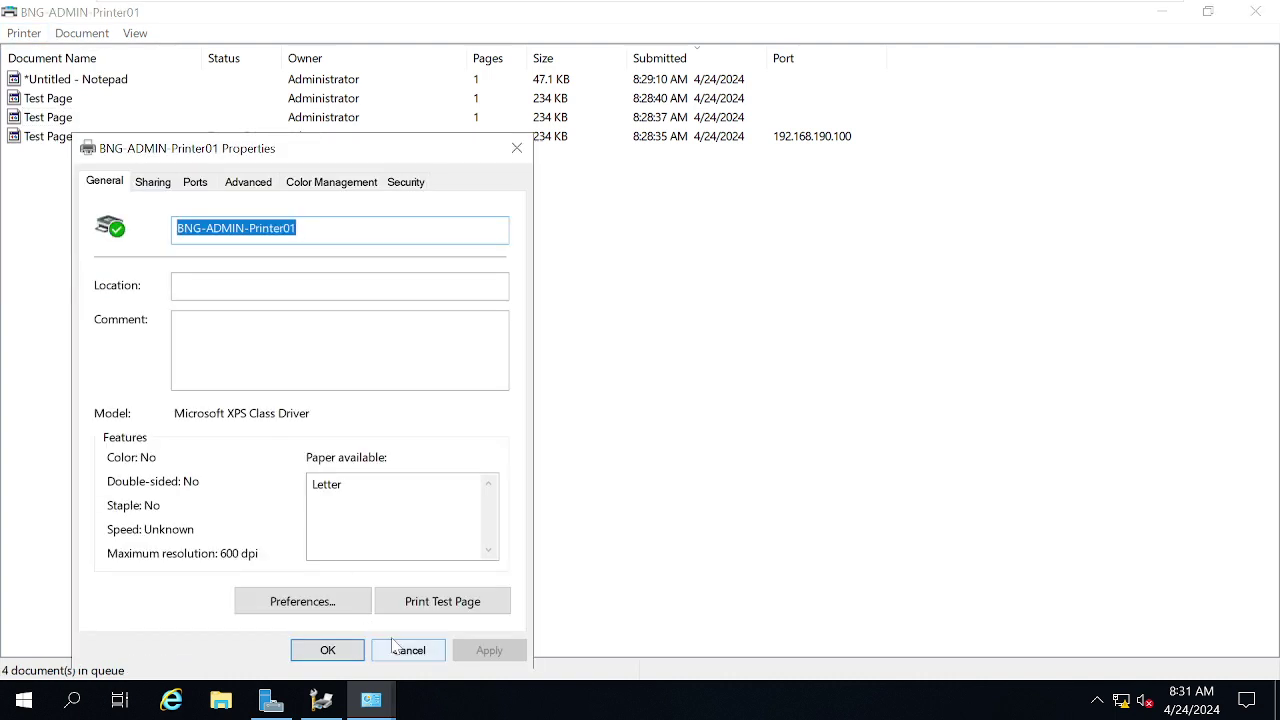
pyautogui.click(326, 702)
pyautogui.moveTo(672, 8)
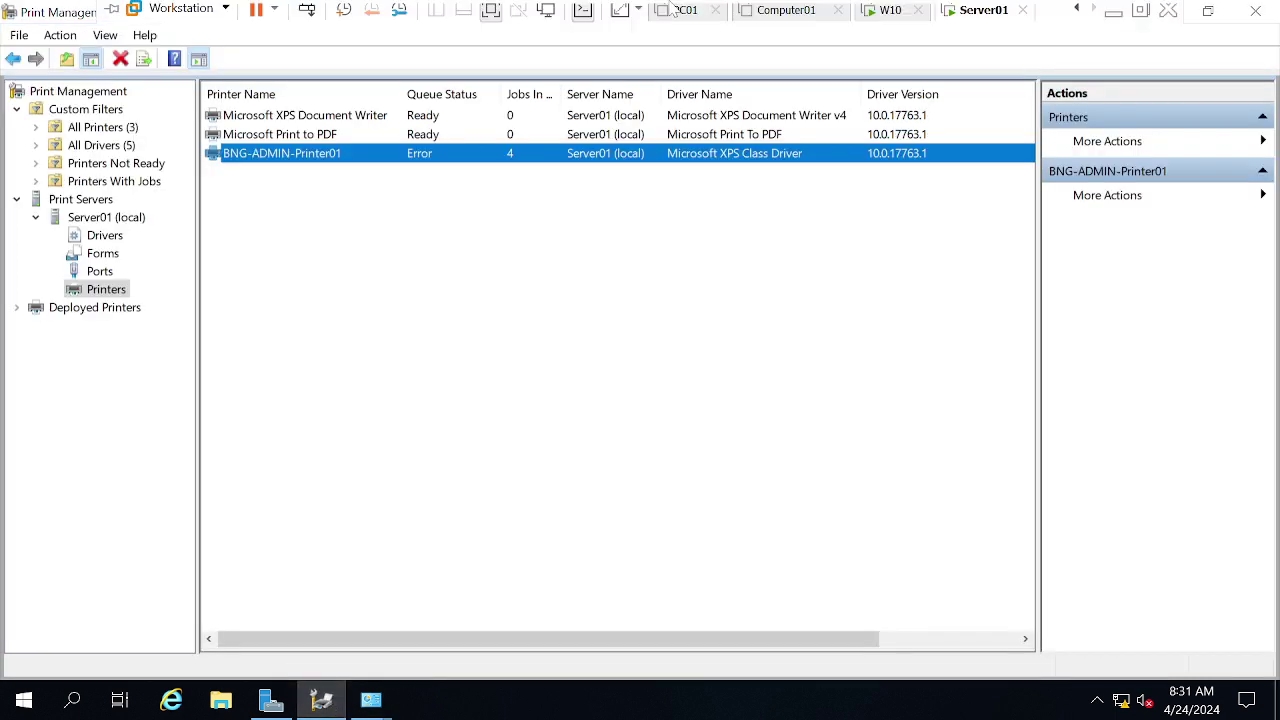
# - On BNG-ADMIN-Printer01's Ports tab, start adding a Standard TCP/IP port
pyautogui.rightClick(283, 158)
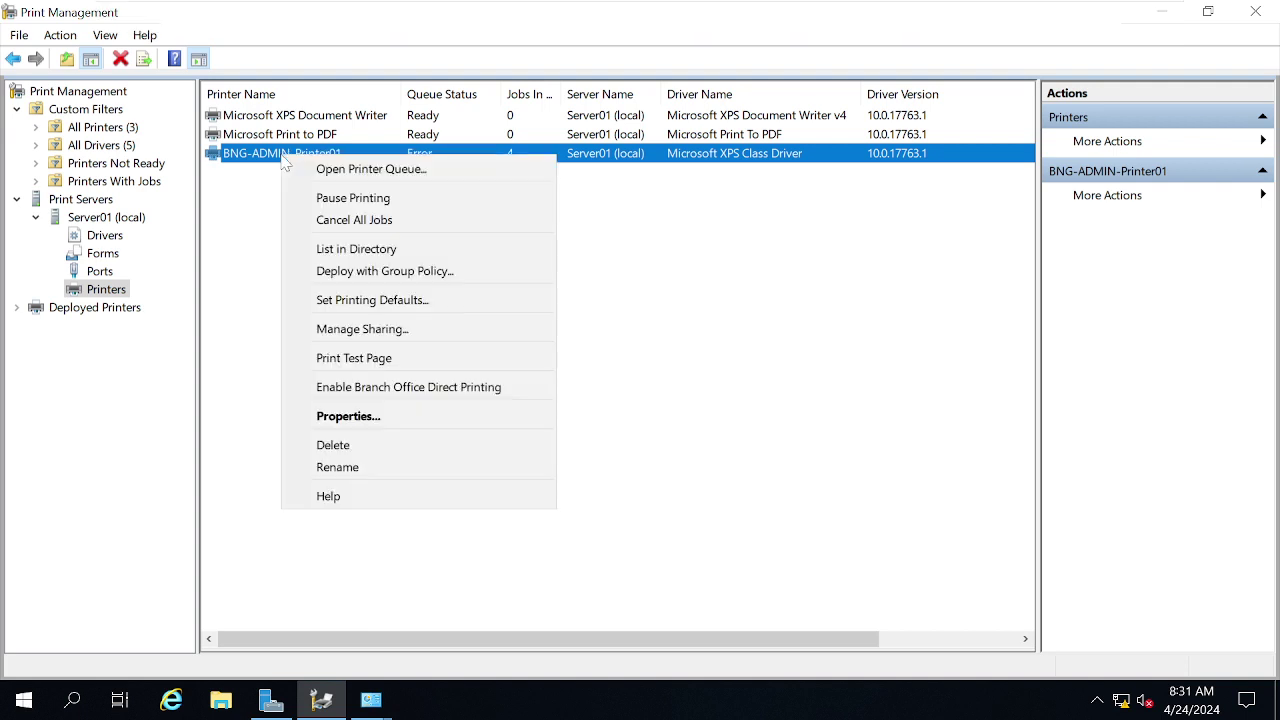
pyautogui.click(386, 418)
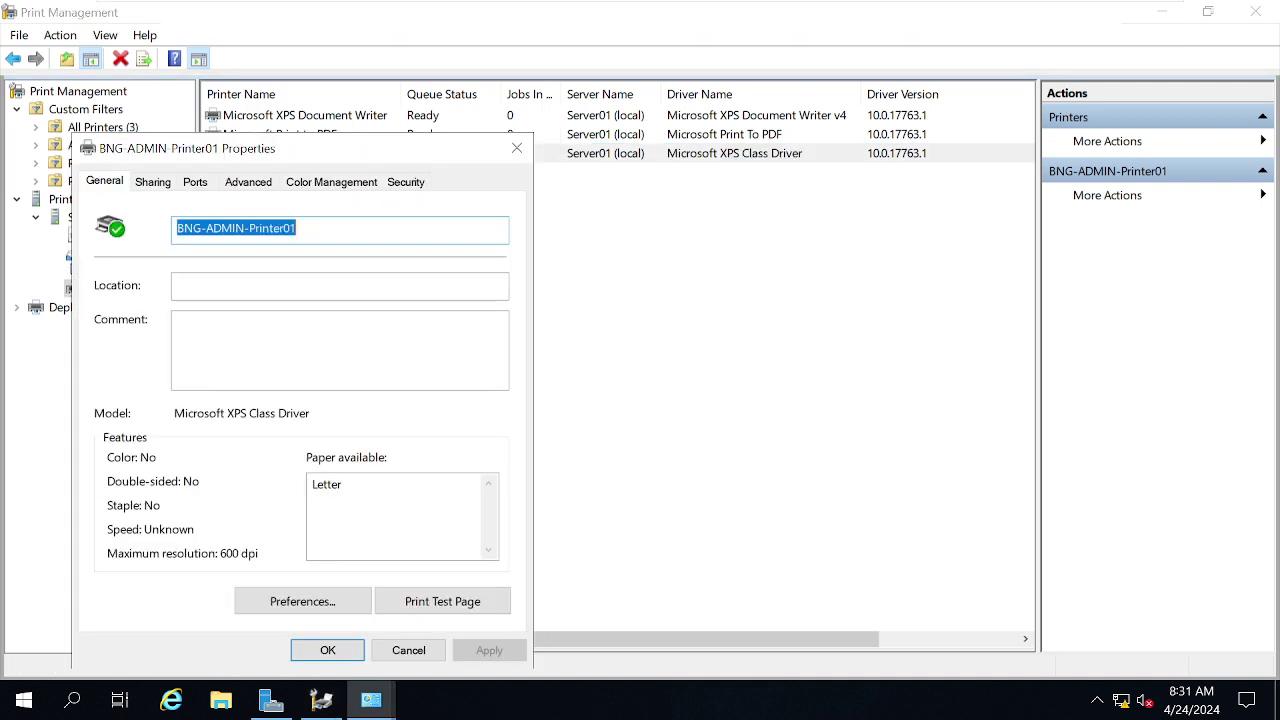
pyautogui.click(193, 186)
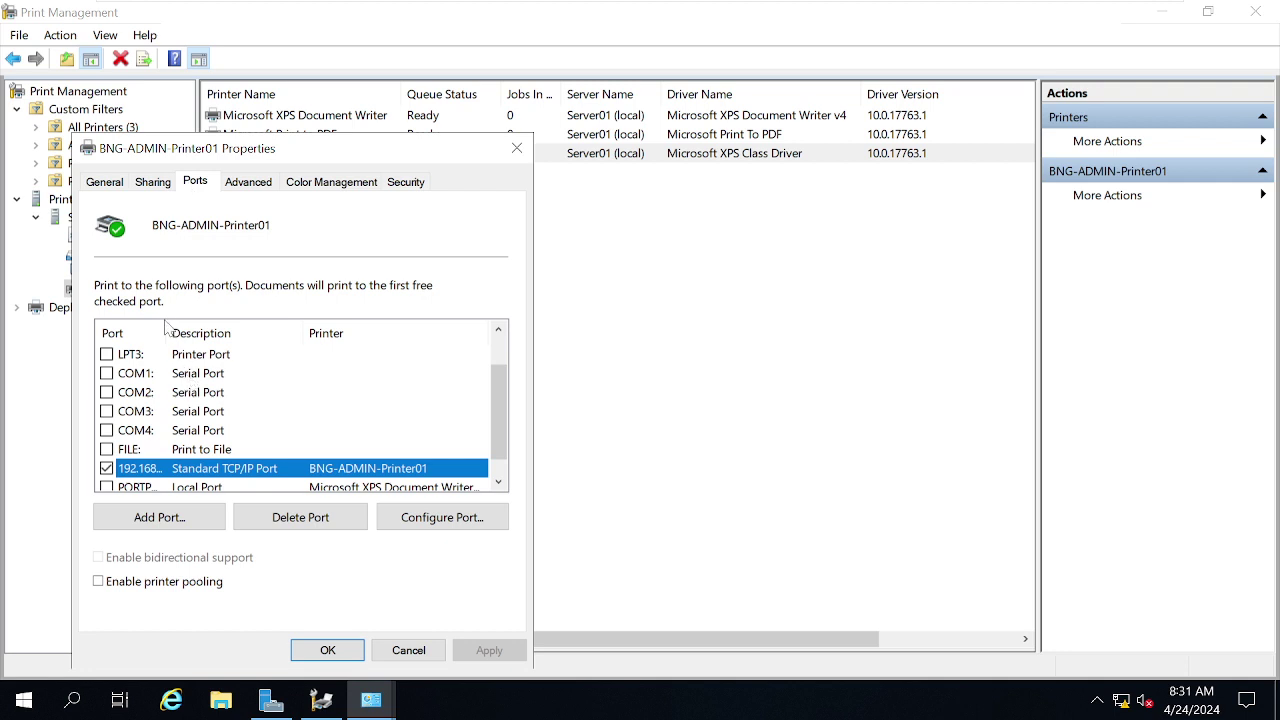
pyautogui.moveTo(168, 333); pyautogui.dragTo(215, 333)
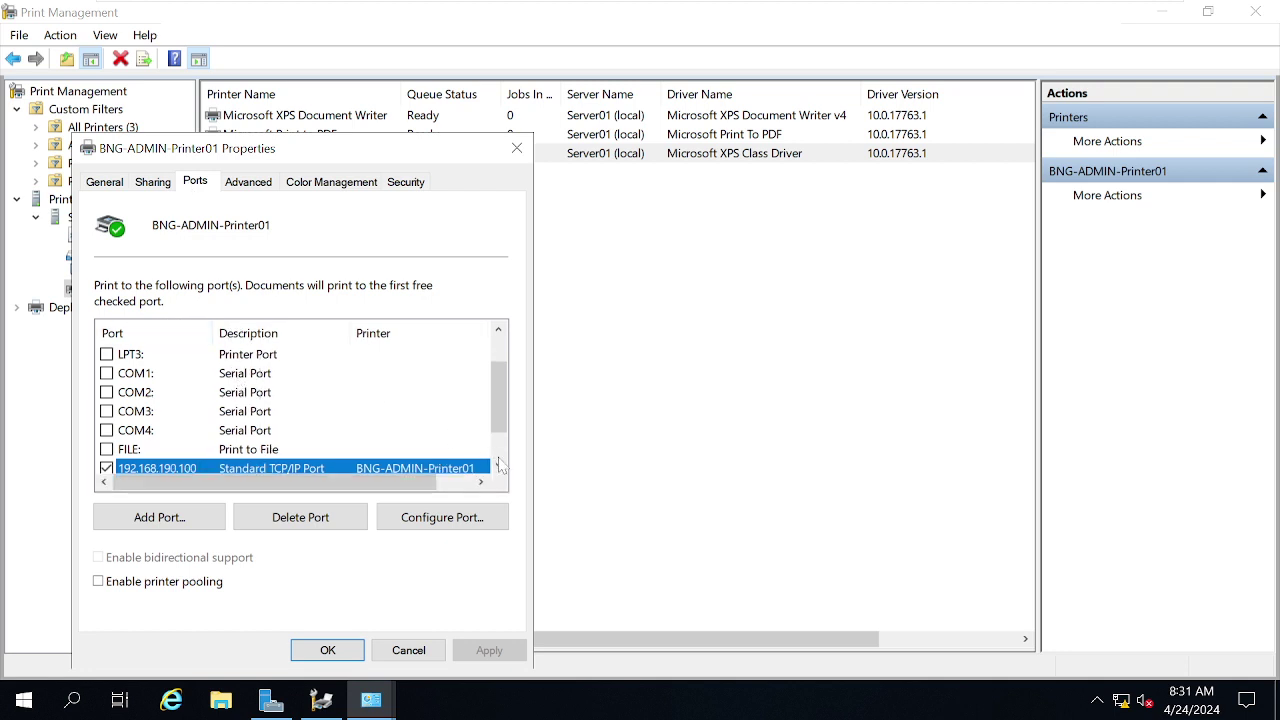
pyautogui.click(498, 466)
pyautogui.click(498, 466)
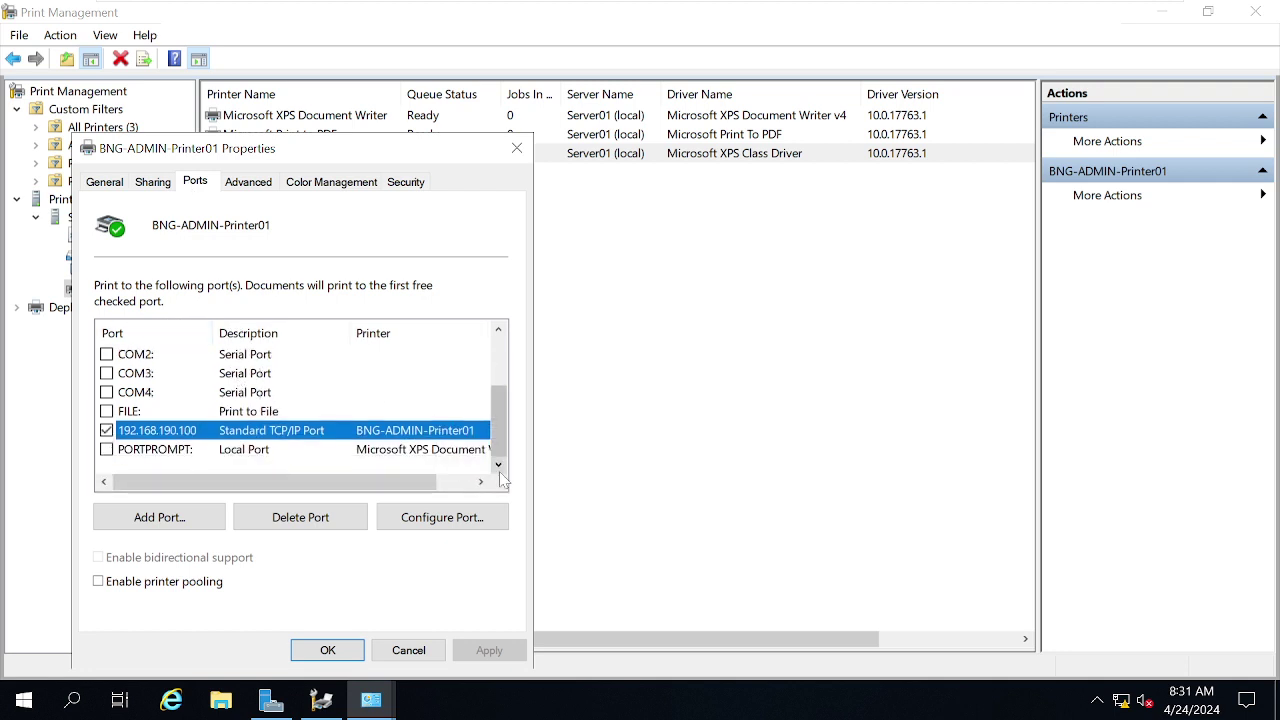
pyautogui.click(138, 516)
pyautogui.click(190, 281)
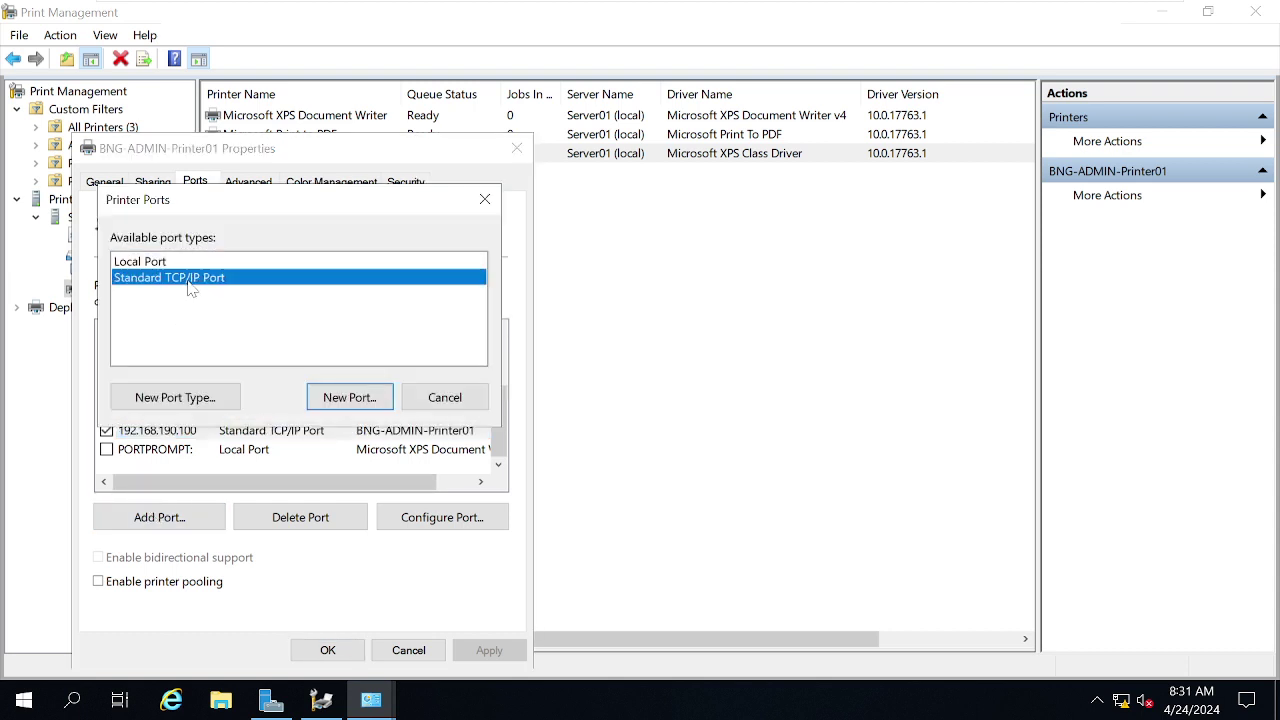
# - Create a Standard TCP/IP port for 192.168.190.101 through the port wizard and close Printer Ports
pyautogui.click(352, 400)
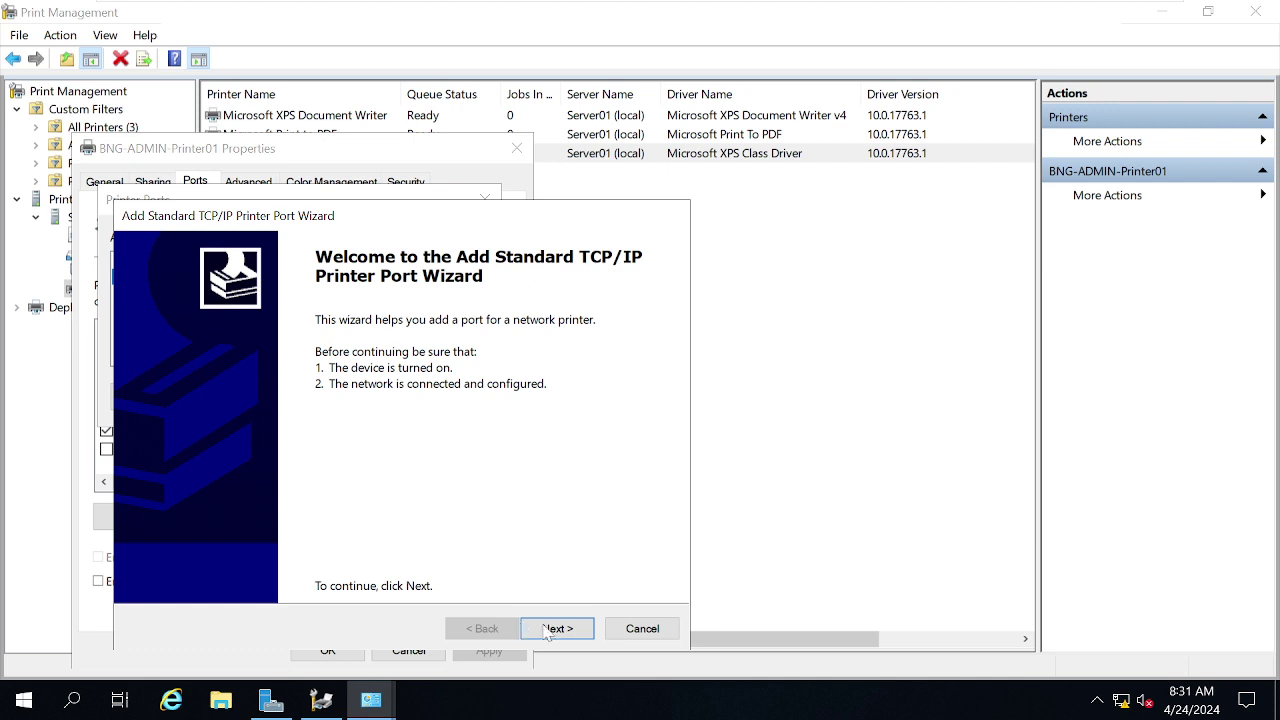
pyautogui.click(552, 628)
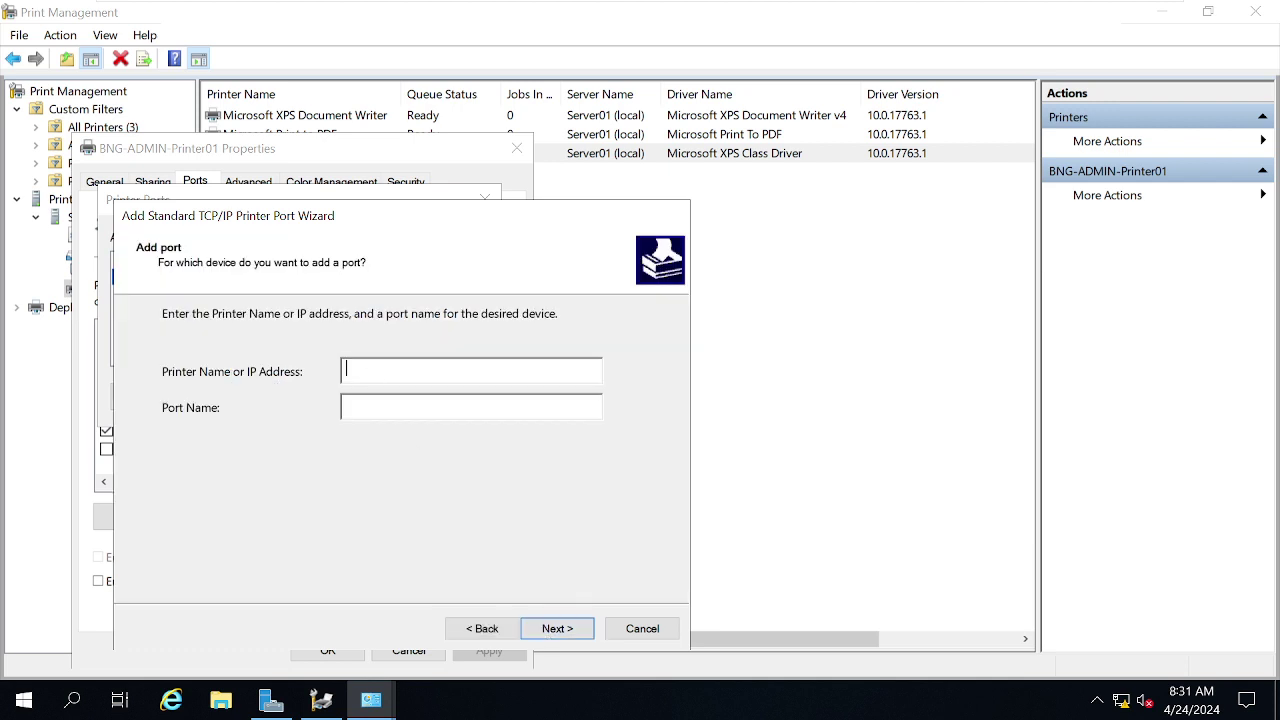
pyautogui.write('192.168.190')
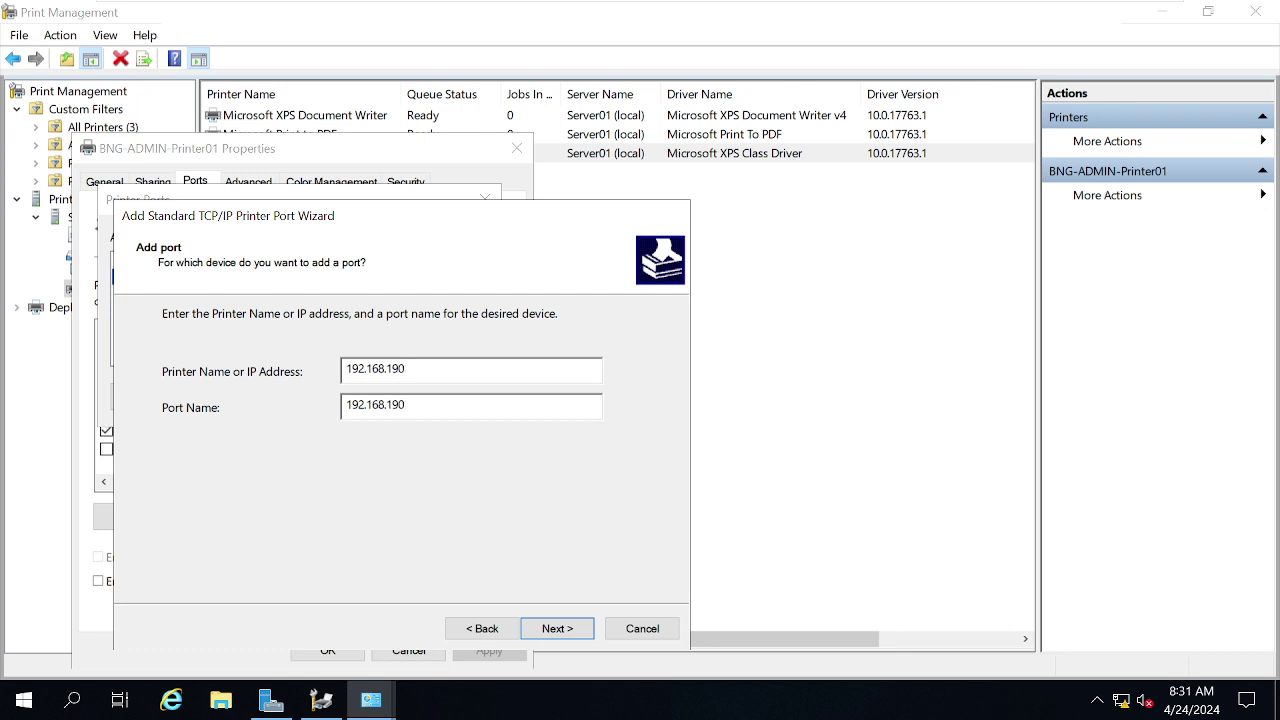
pyautogui.write('.101')
pyautogui.click(574, 628)
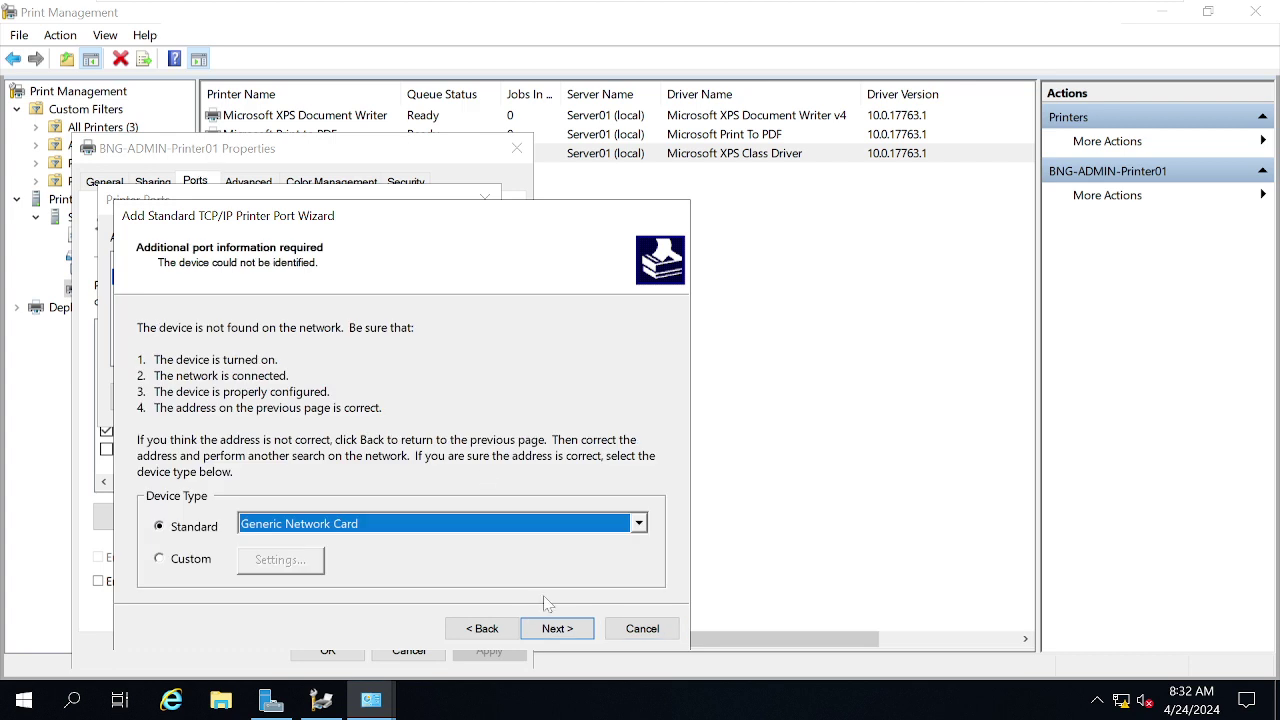
pyautogui.click(557, 630)
pyautogui.click(556, 636)
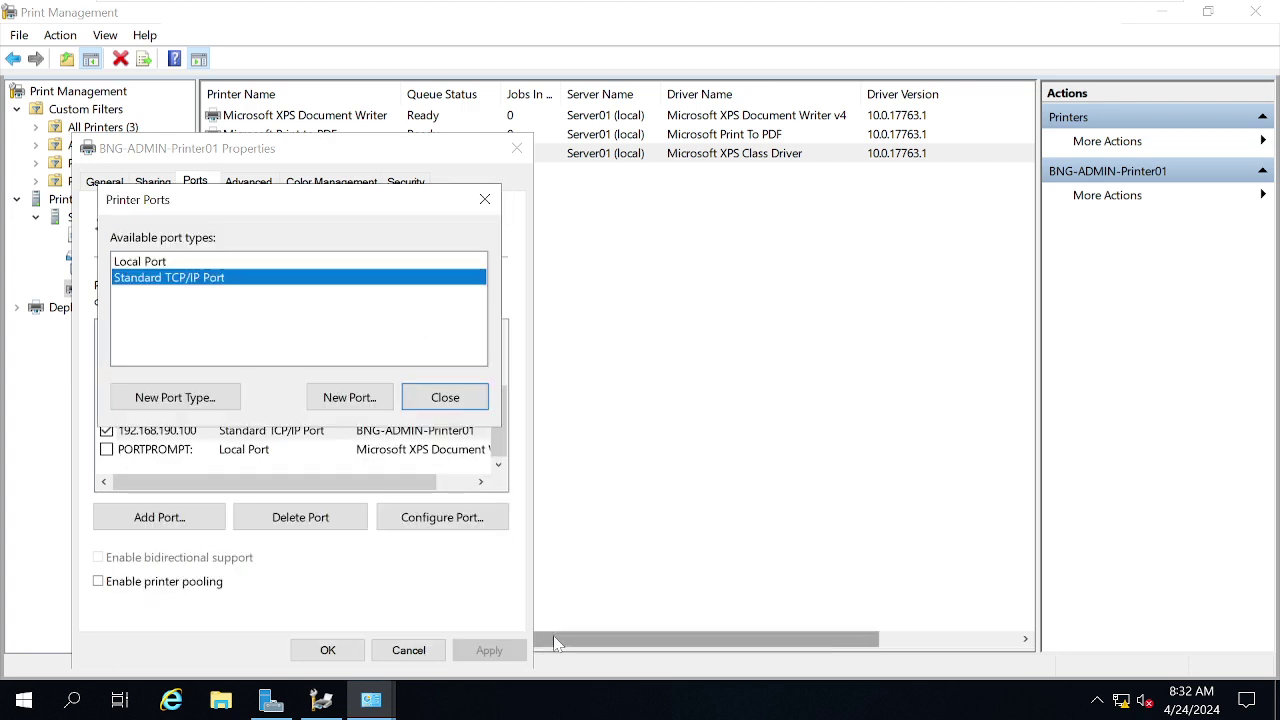
pyautogui.click(354, 648)
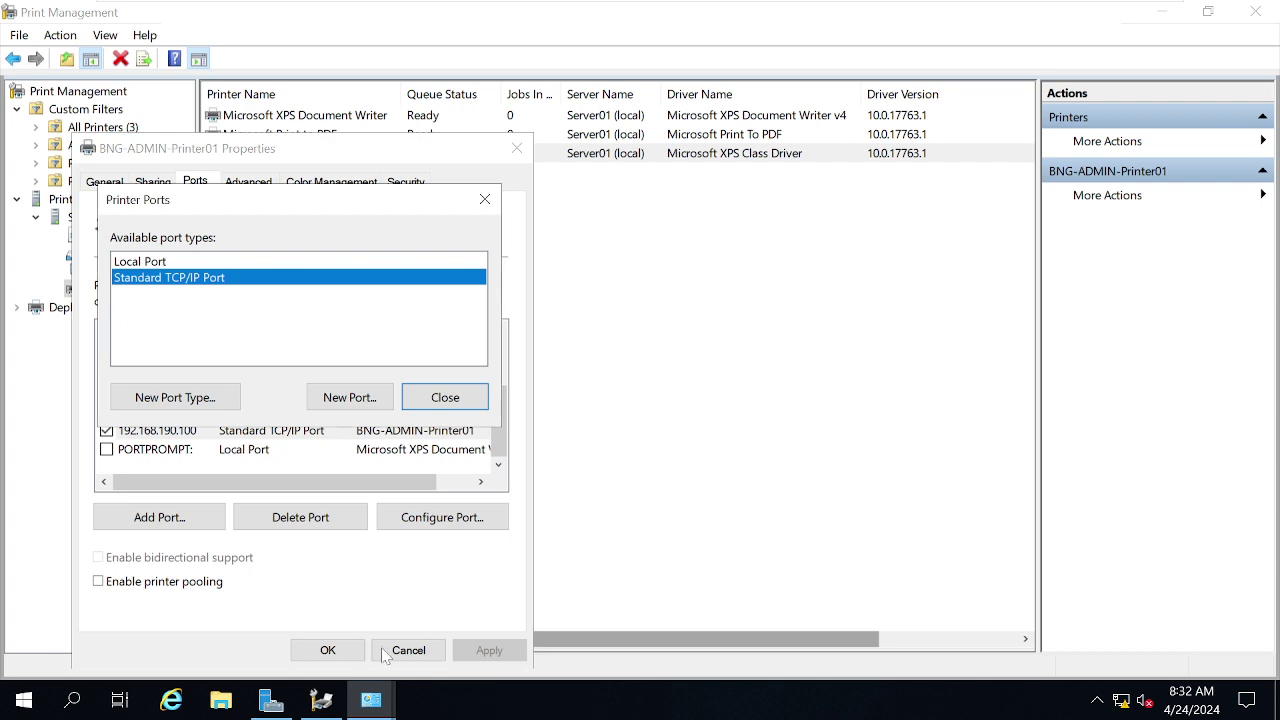
pyautogui.click(445, 398)
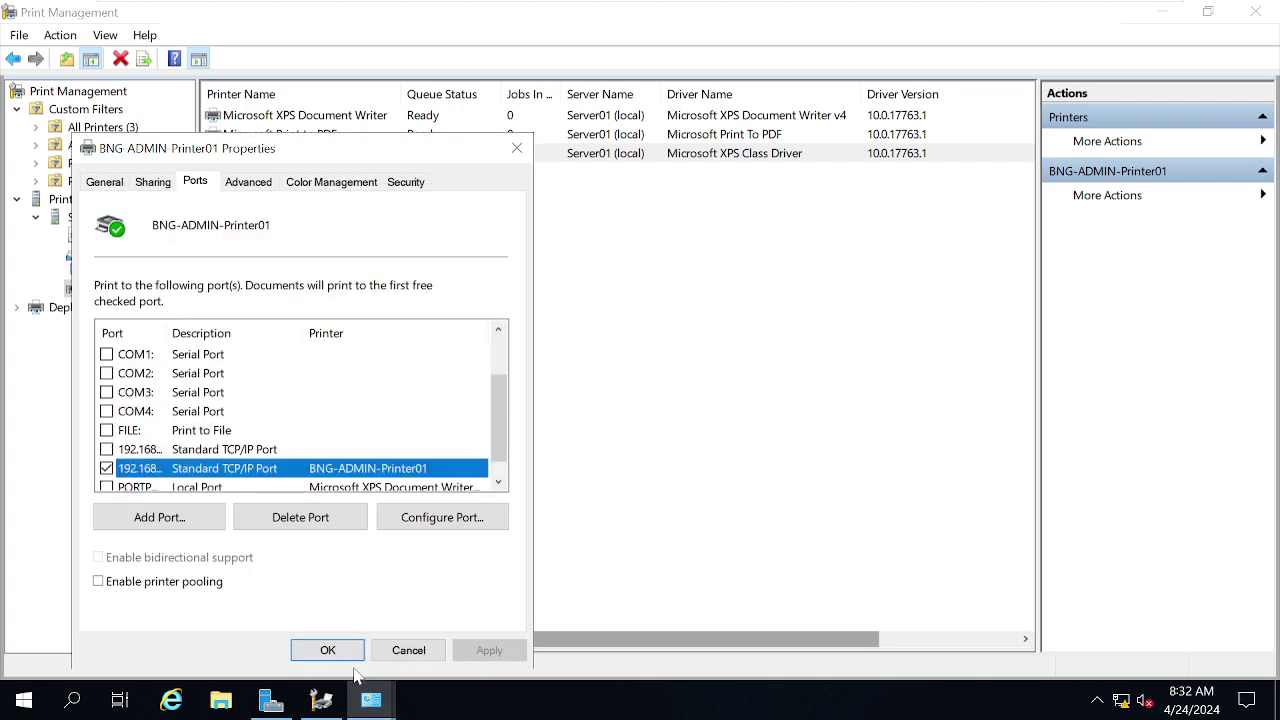
# - Save the port change, verify 192.168.190.101 on the Ports tab, and reopen the printer's properties
pyautogui.click(329, 651)
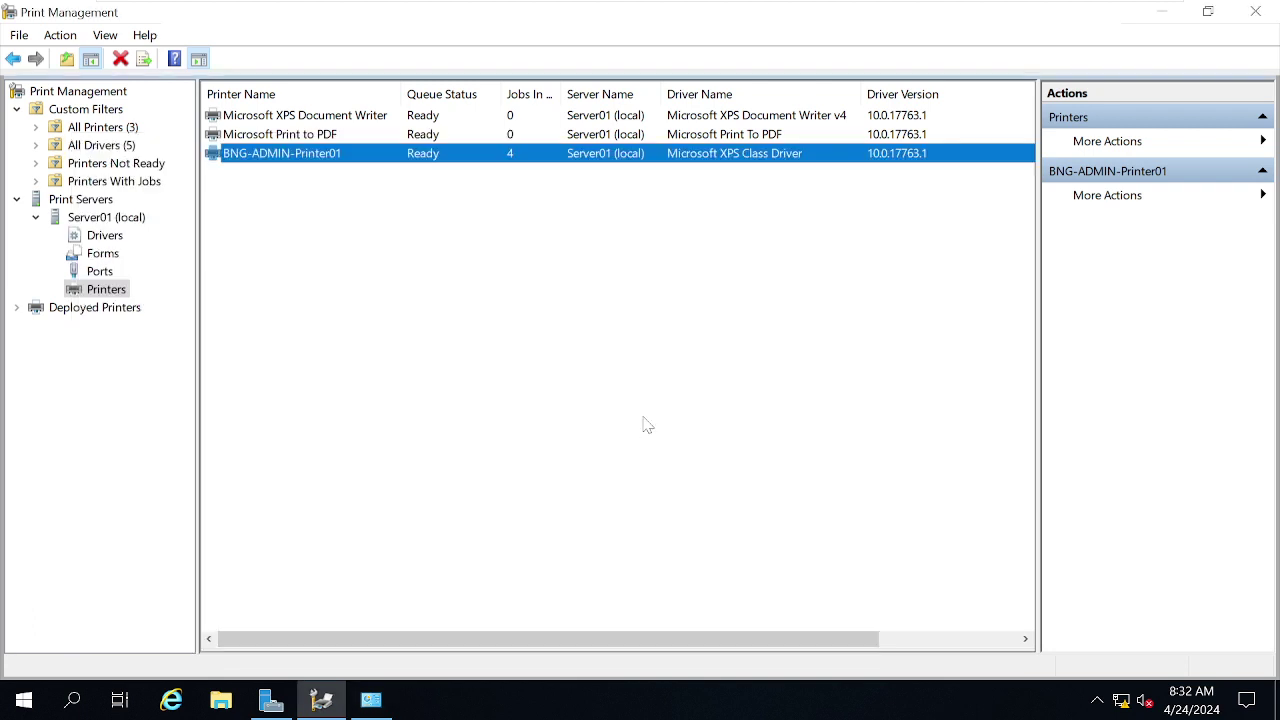
pyautogui.click(645, 425)
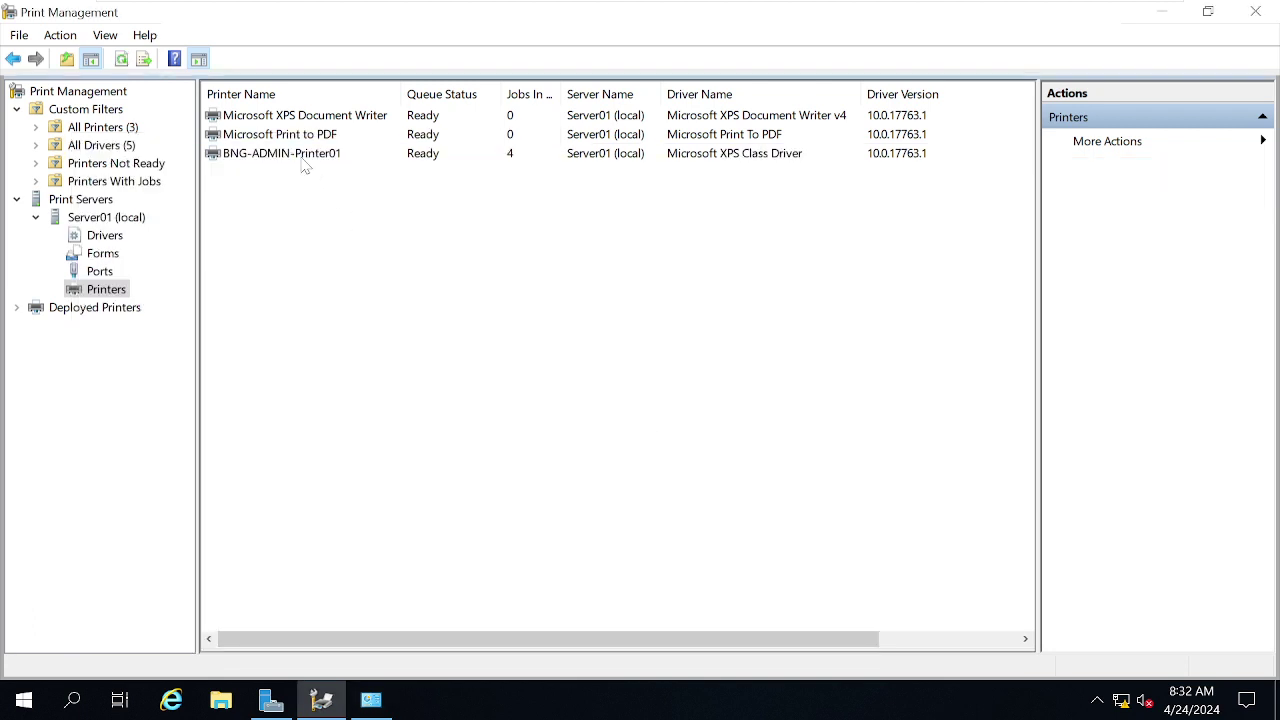
pyautogui.doubleClick(304, 162)
pyautogui.click(438, 184)
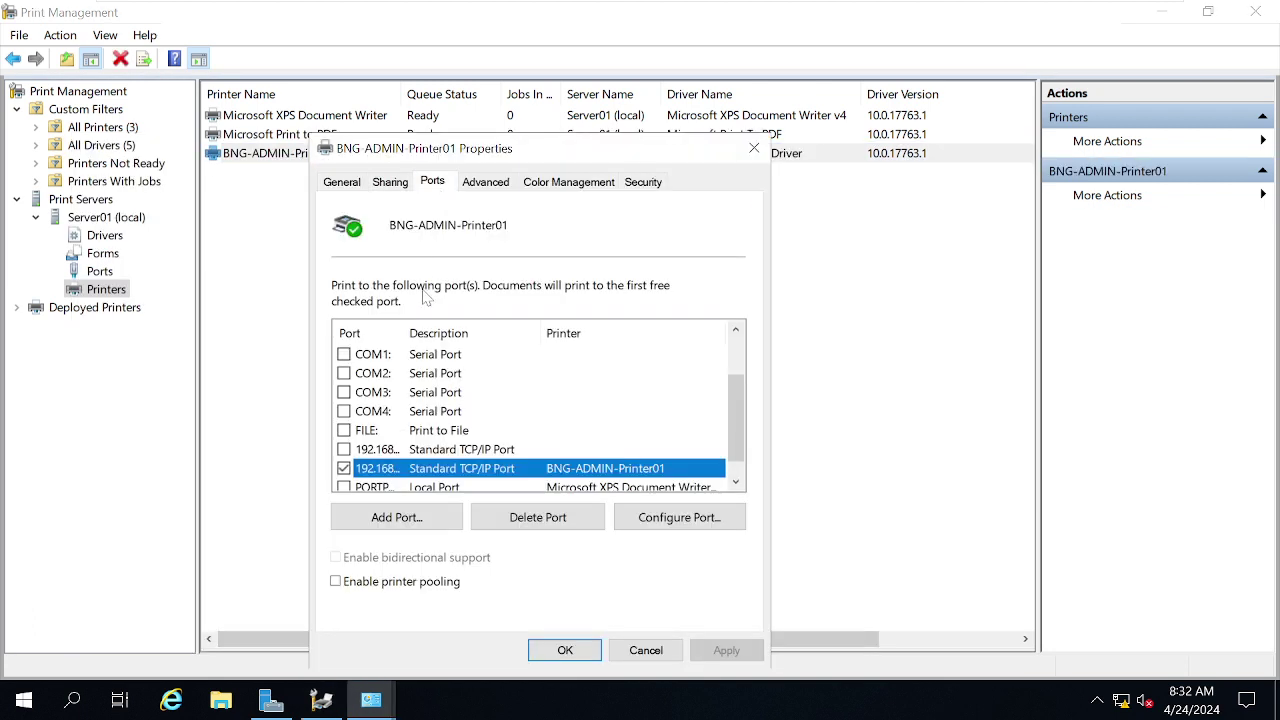
pyautogui.moveTo(405, 333); pyautogui.dragTo(468, 333)
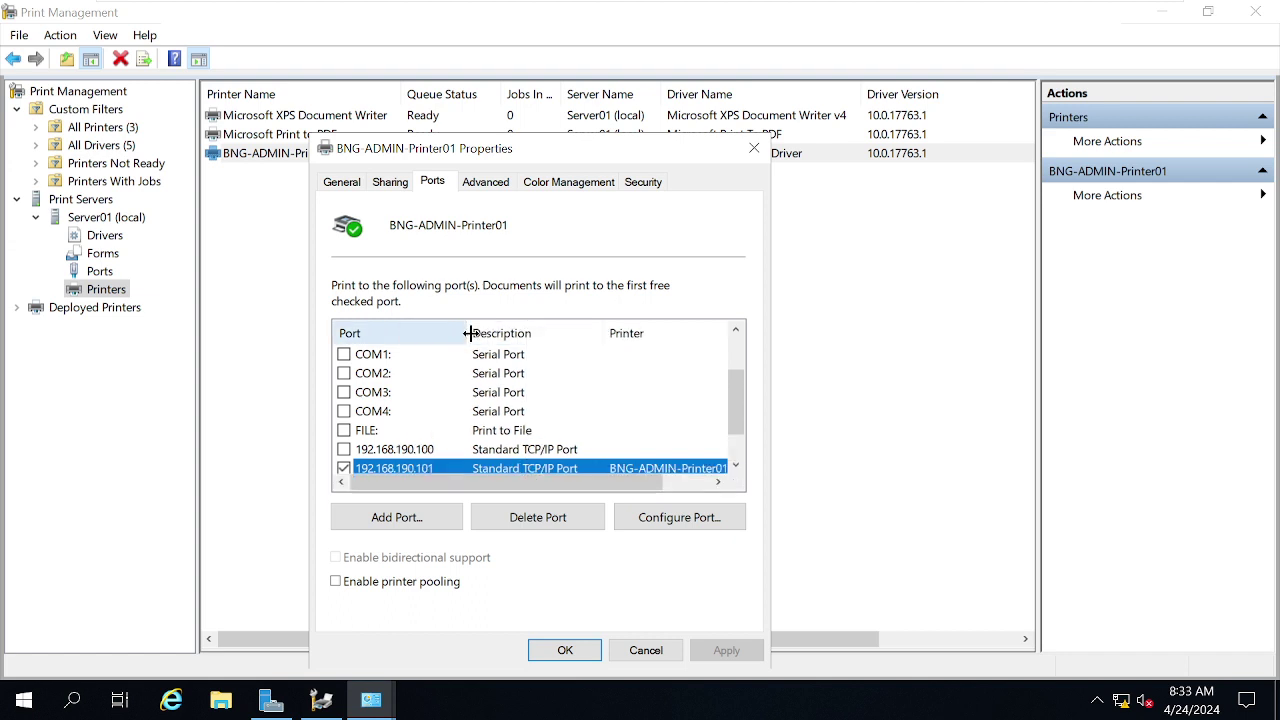
pyautogui.scroll(-1, 465, 432)
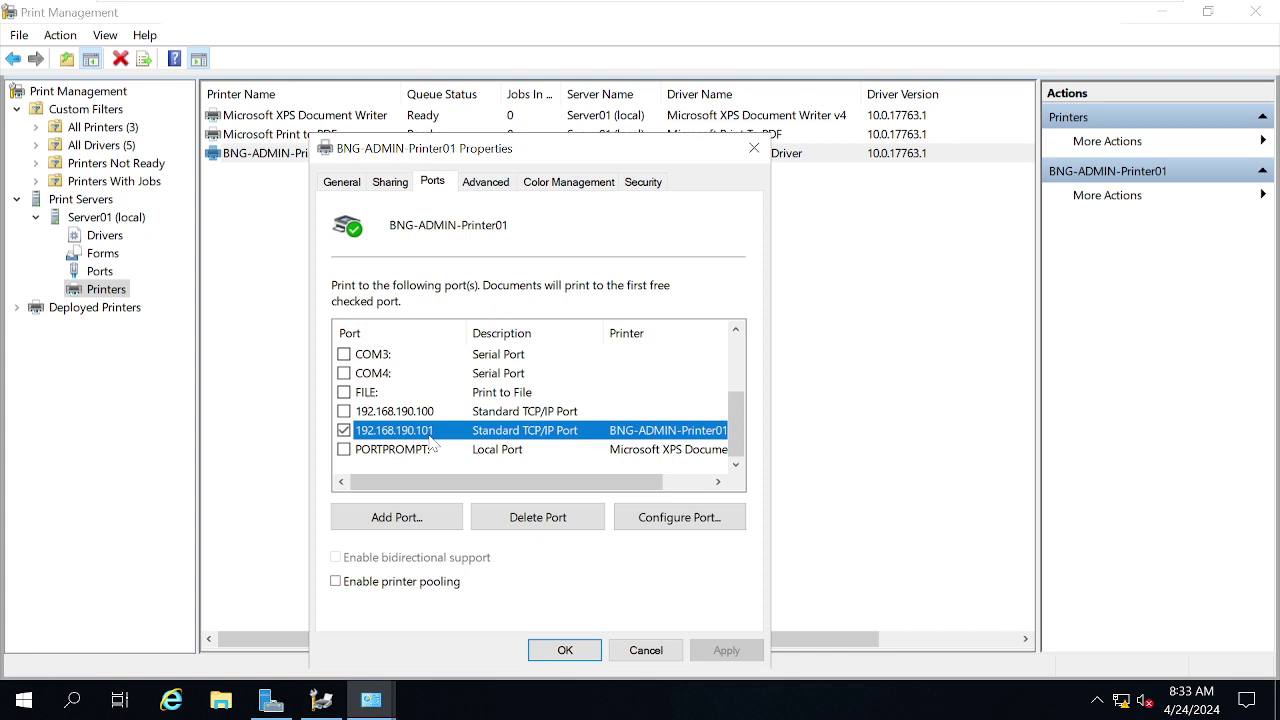
pyautogui.click(566, 650)
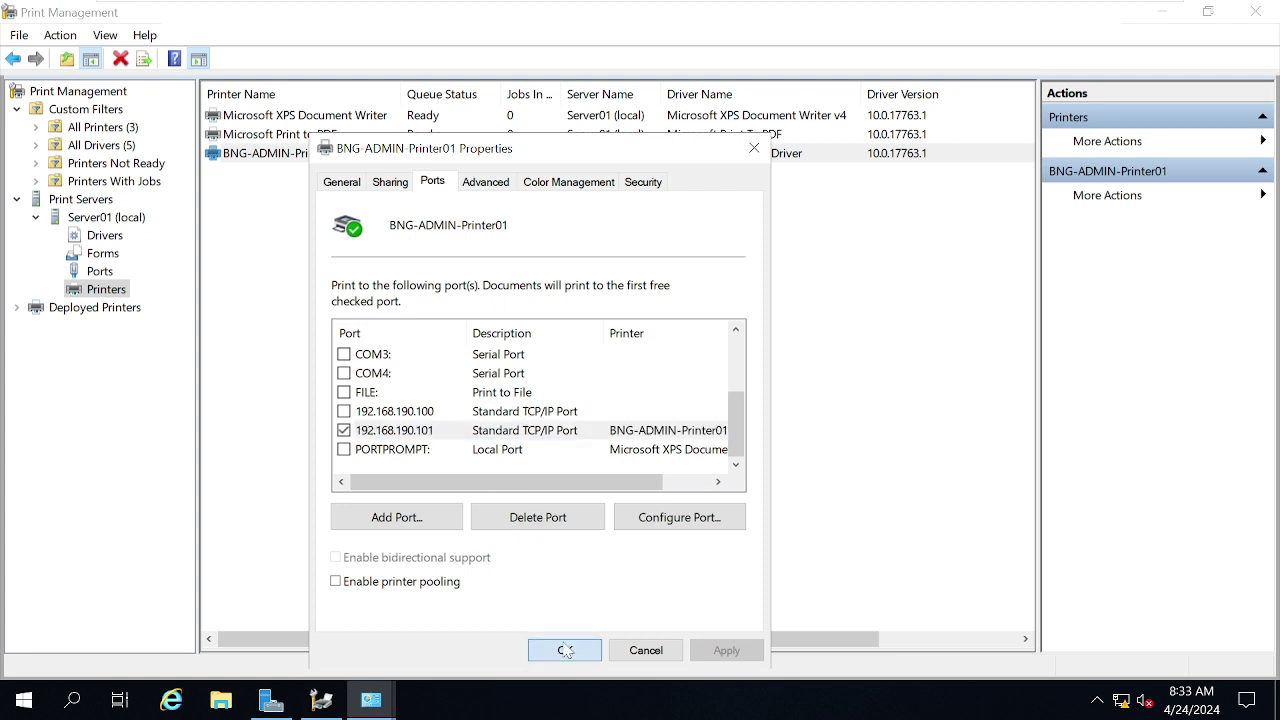
pyautogui.click(665, 495)
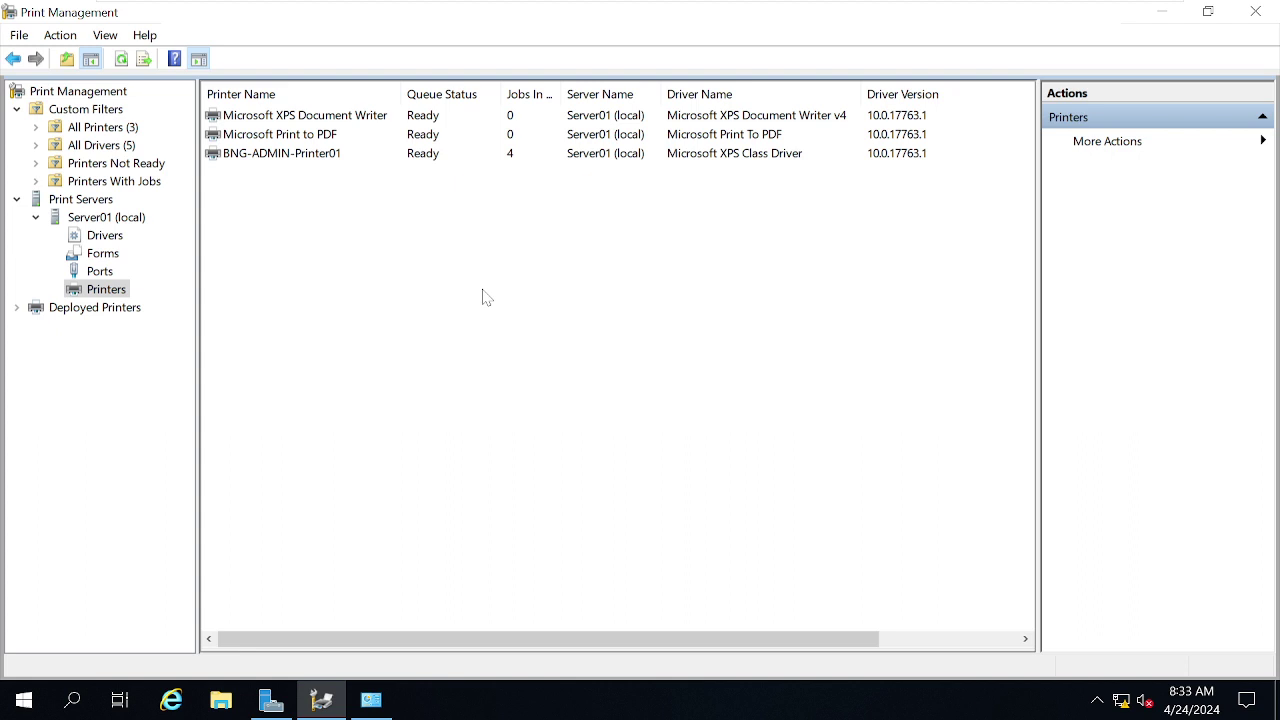
pyautogui.doubleClick(283, 155)
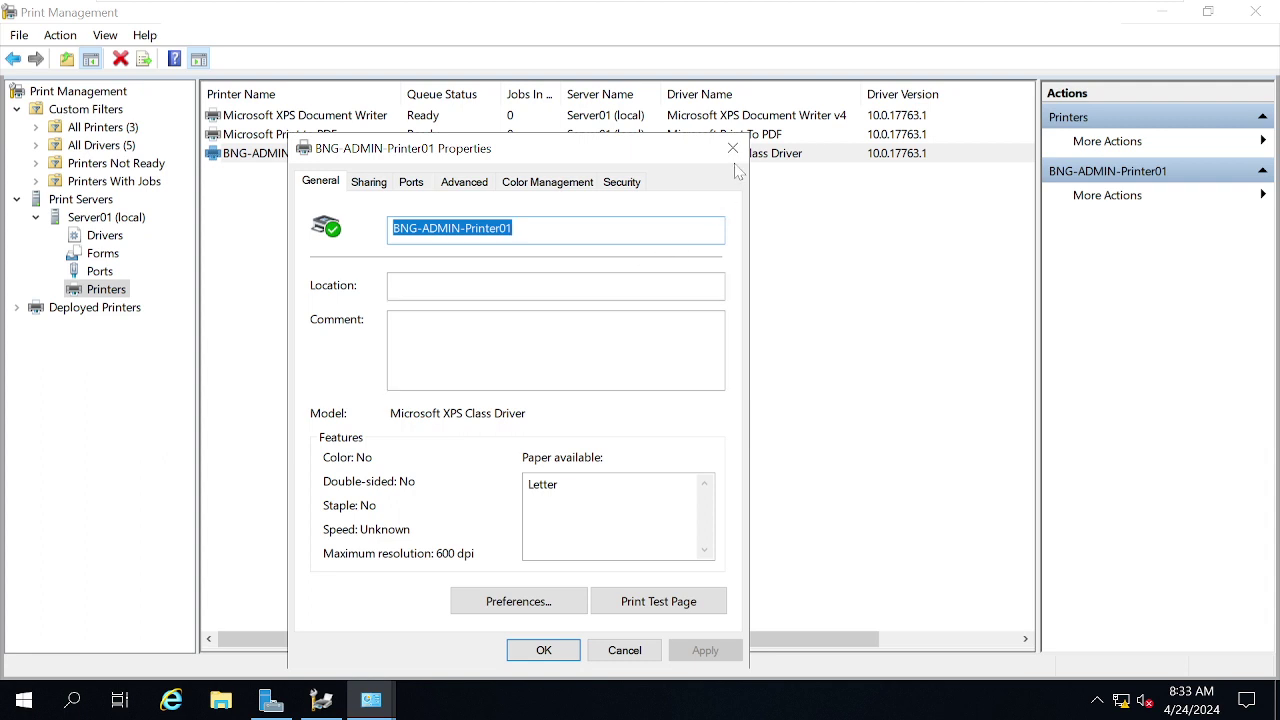
# - Browse the driver list on the Advanced tab, briefly checking W10 before returning to Server01
pyautogui.click(464, 182)
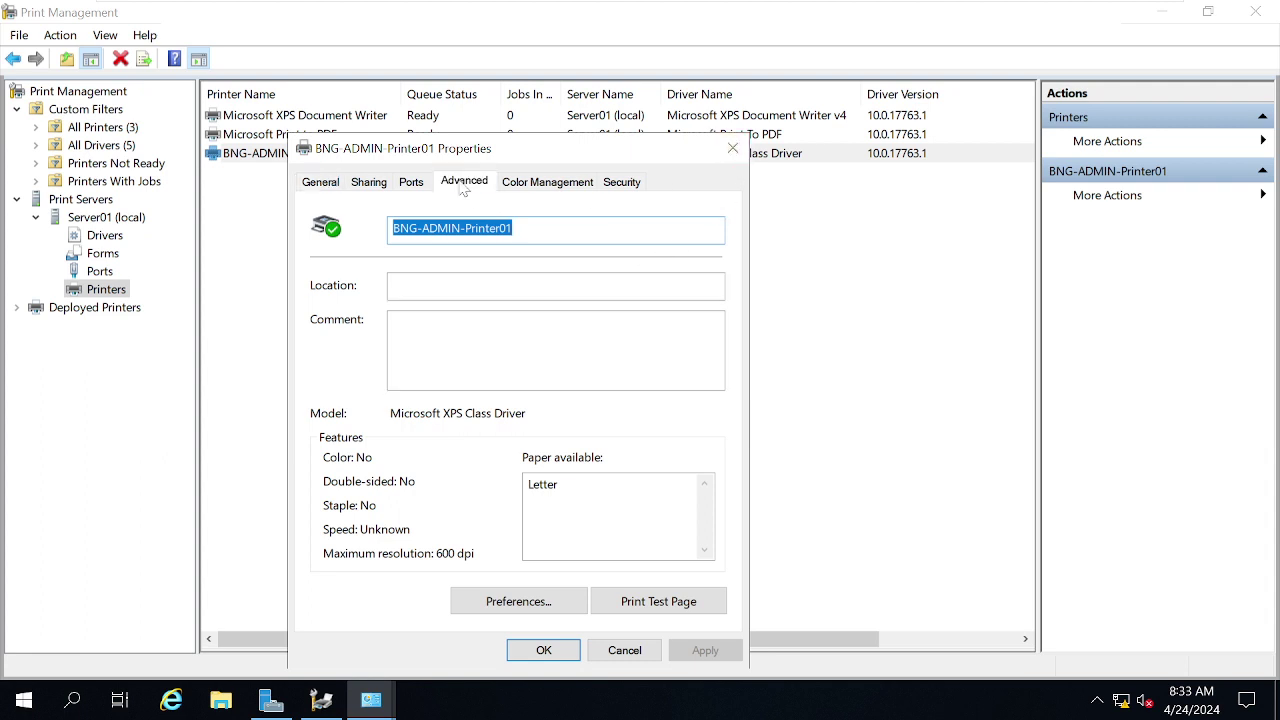
pyautogui.click(512, 329)
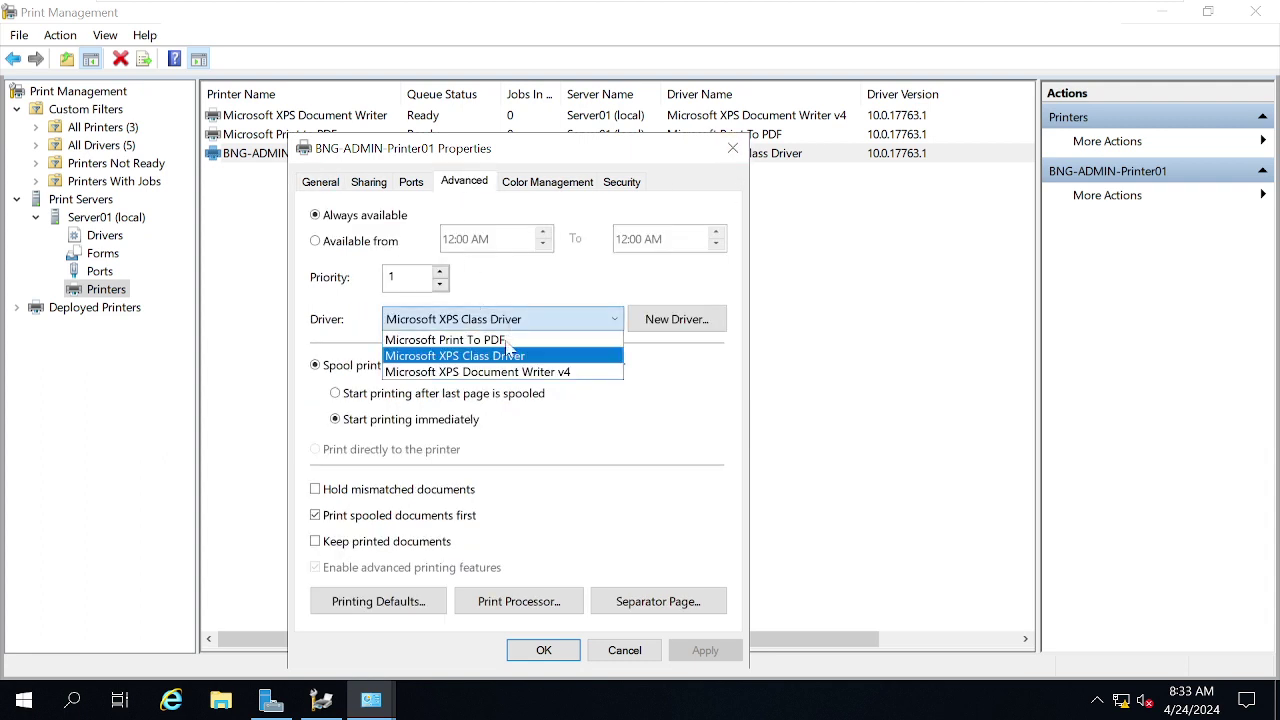
pyautogui.click(678, 520)
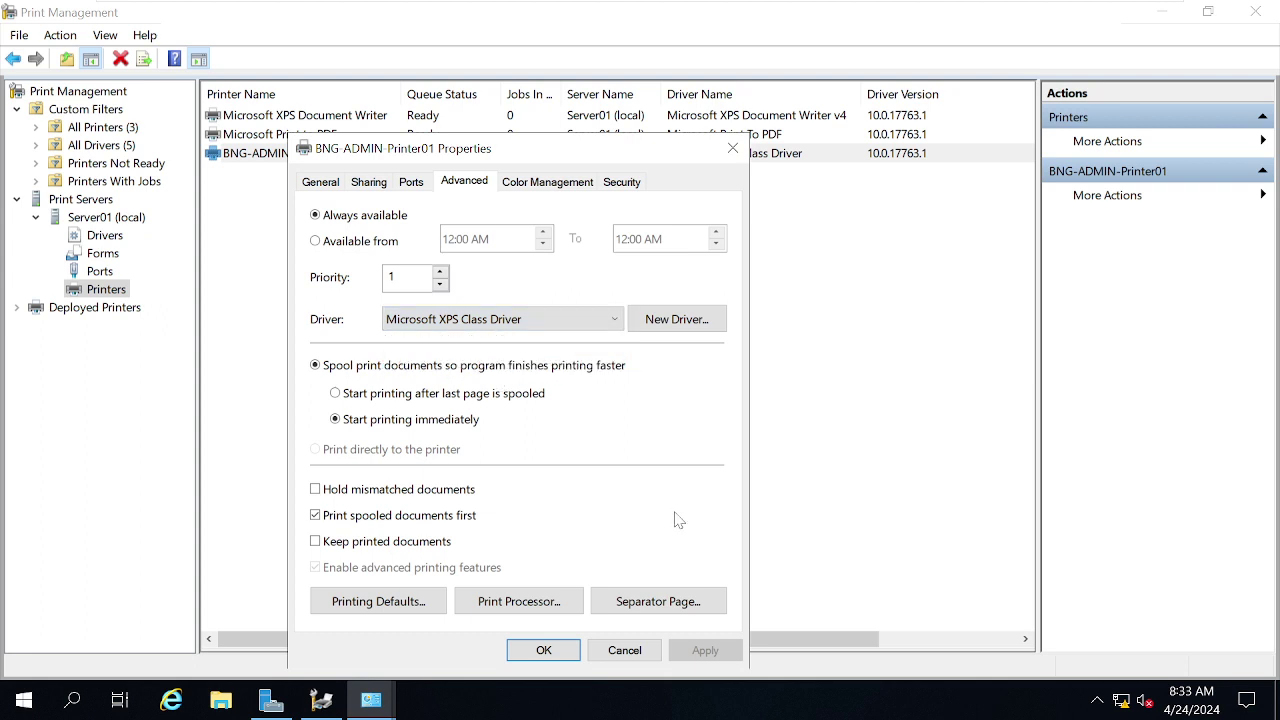
pyautogui.moveTo(689, 8)
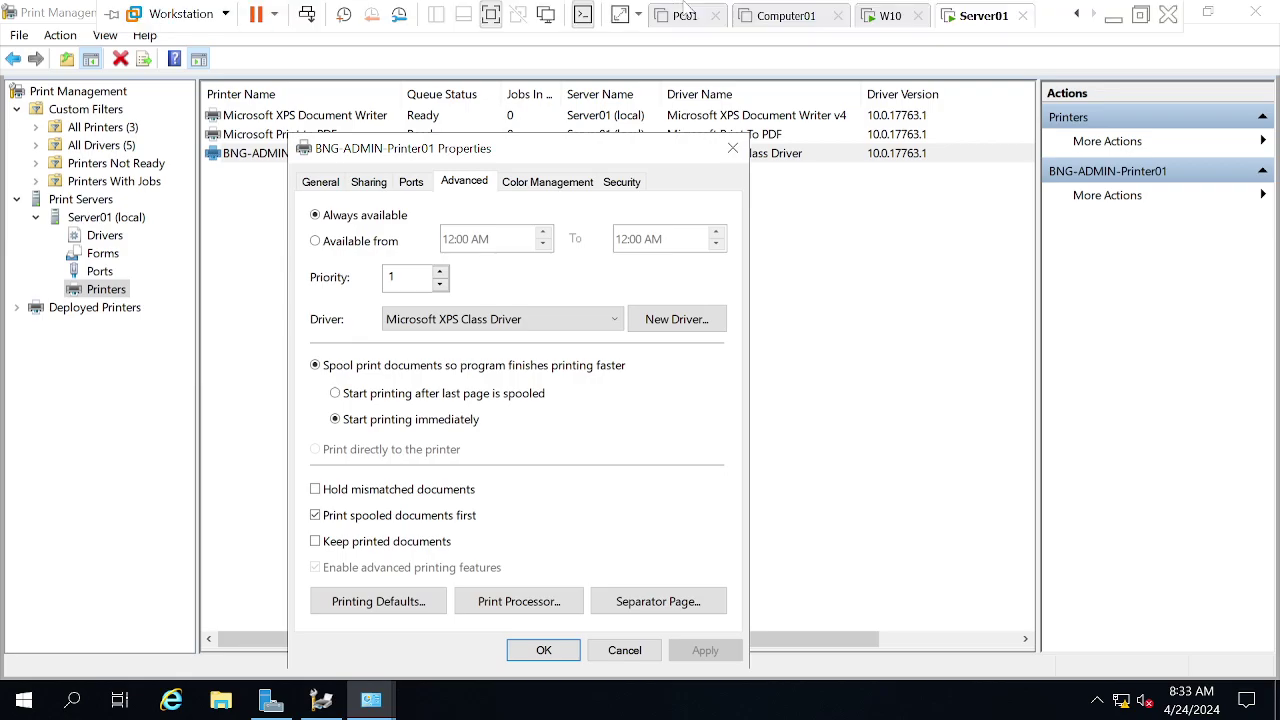
pyautogui.click(885, 26)
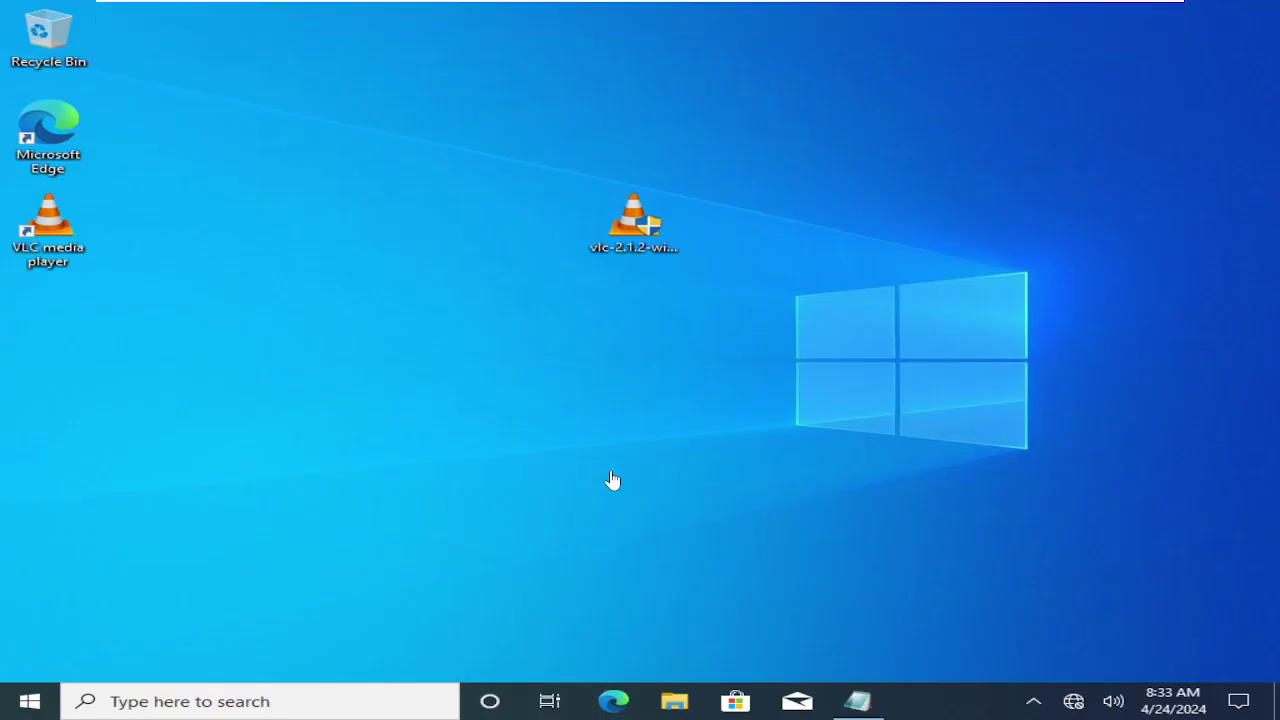
pyautogui.moveTo(713, 6)
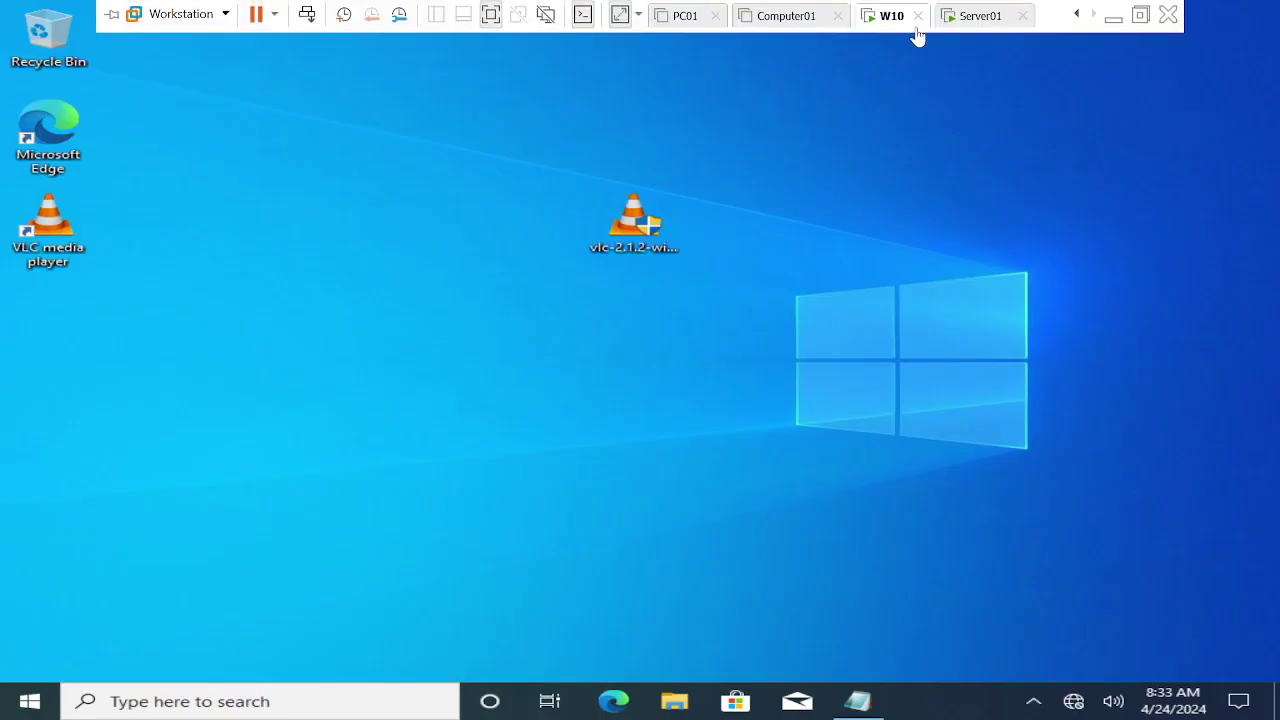
pyautogui.click(941, 30)
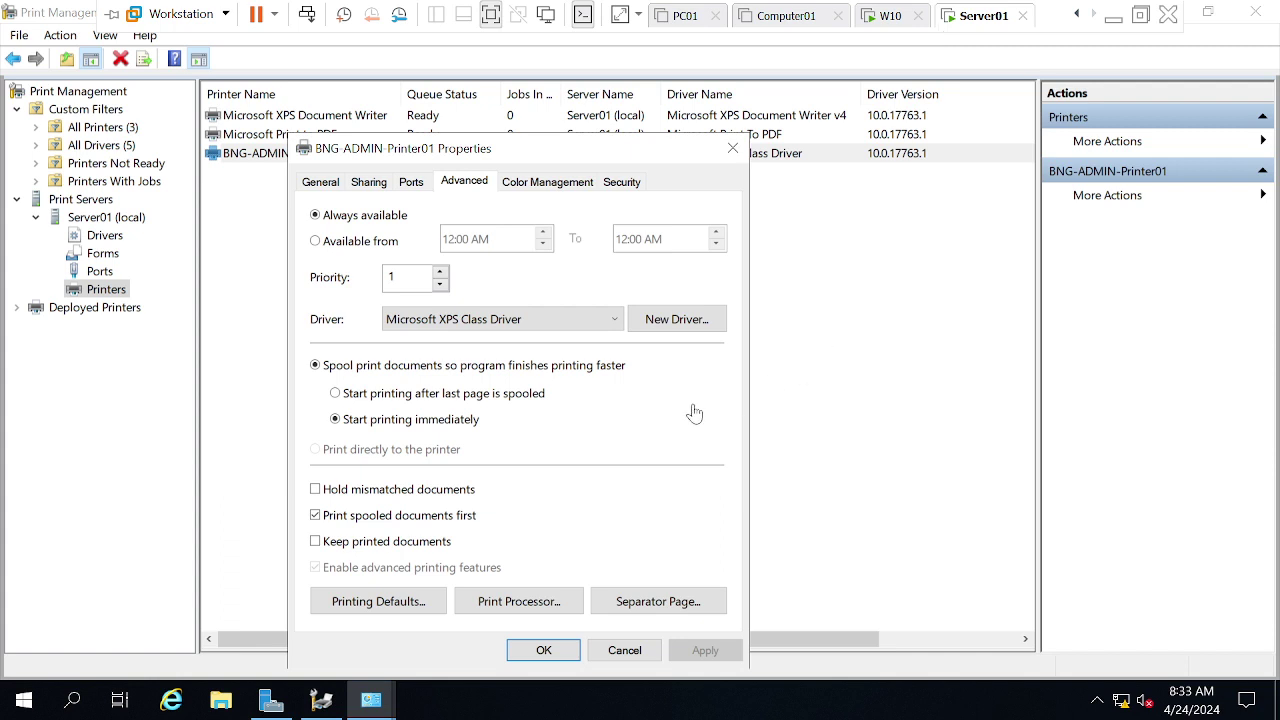
# - Try switching the driver to Microsoft XPS Document Writer v4, dismissing the save errors
pyautogui.click(549, 326)
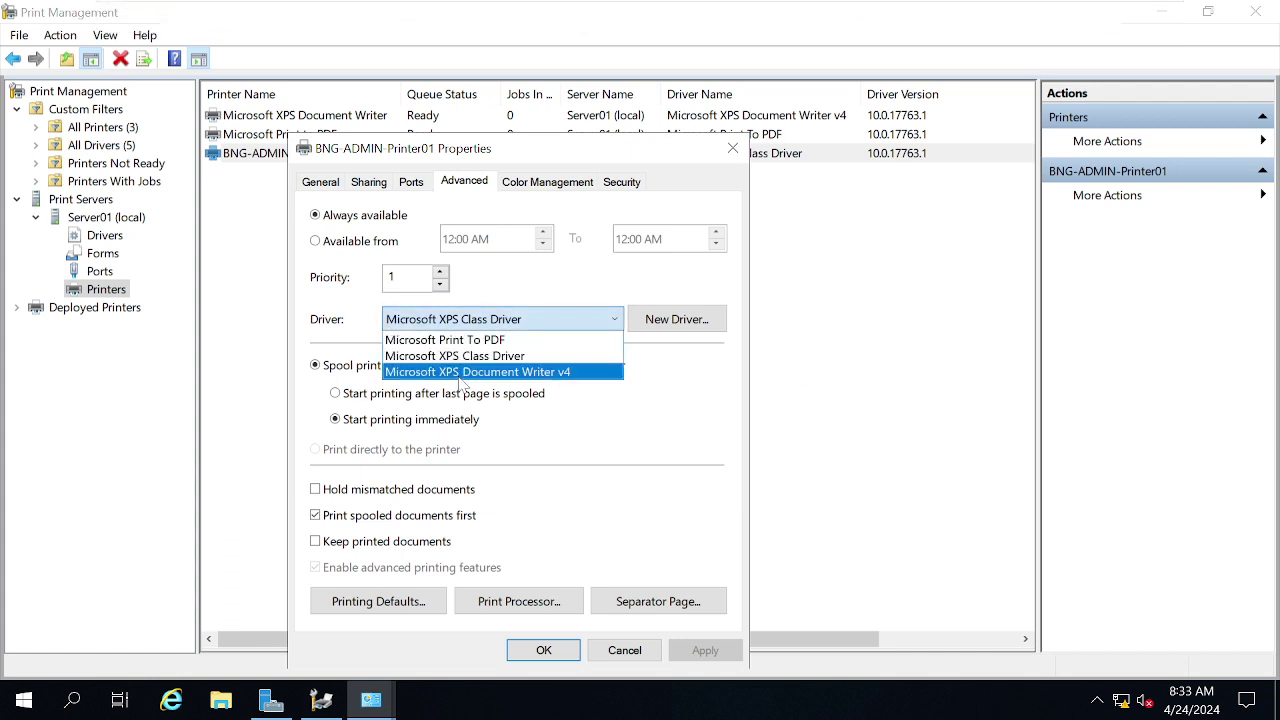
pyautogui.click(541, 372)
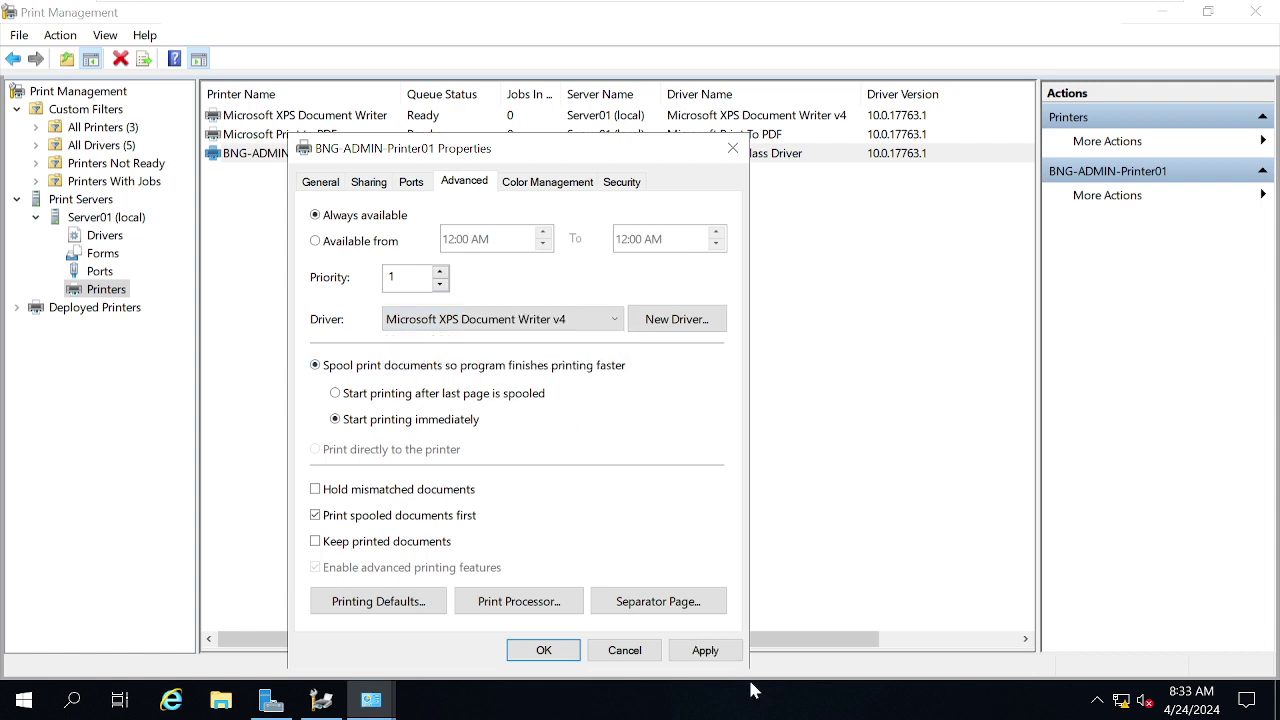
pyautogui.click(705, 650)
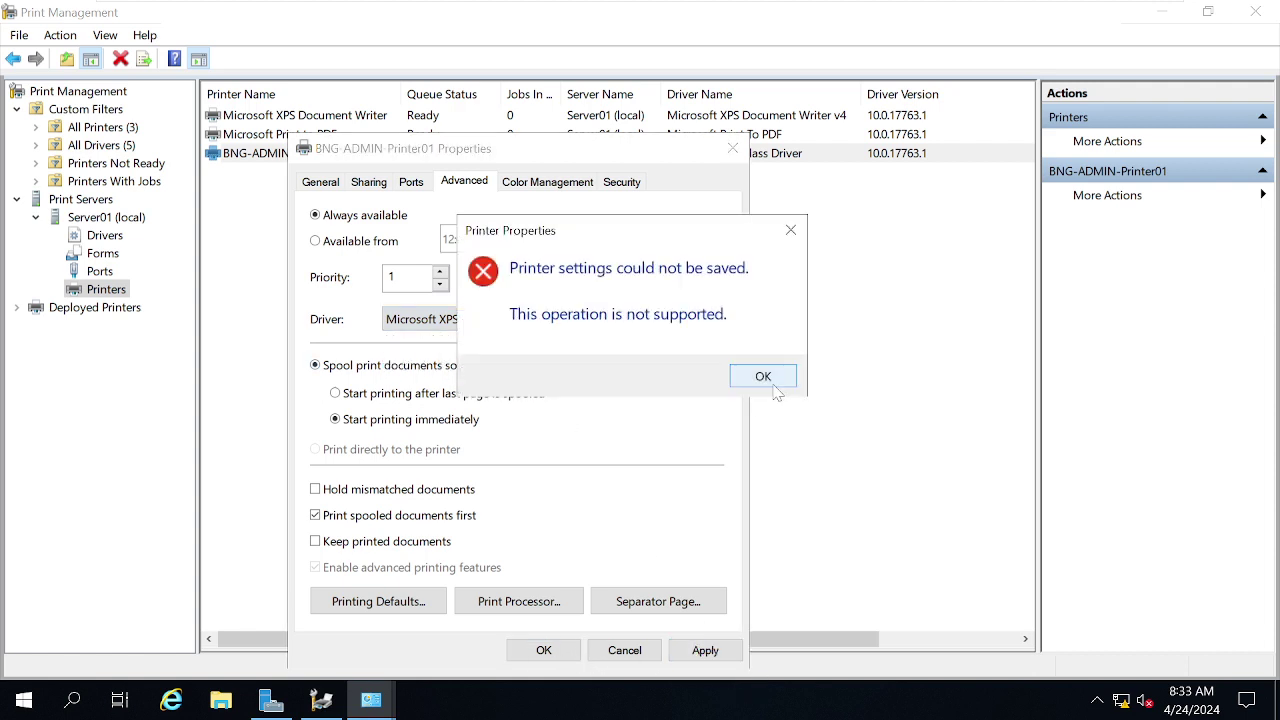
pyautogui.click(763, 378)
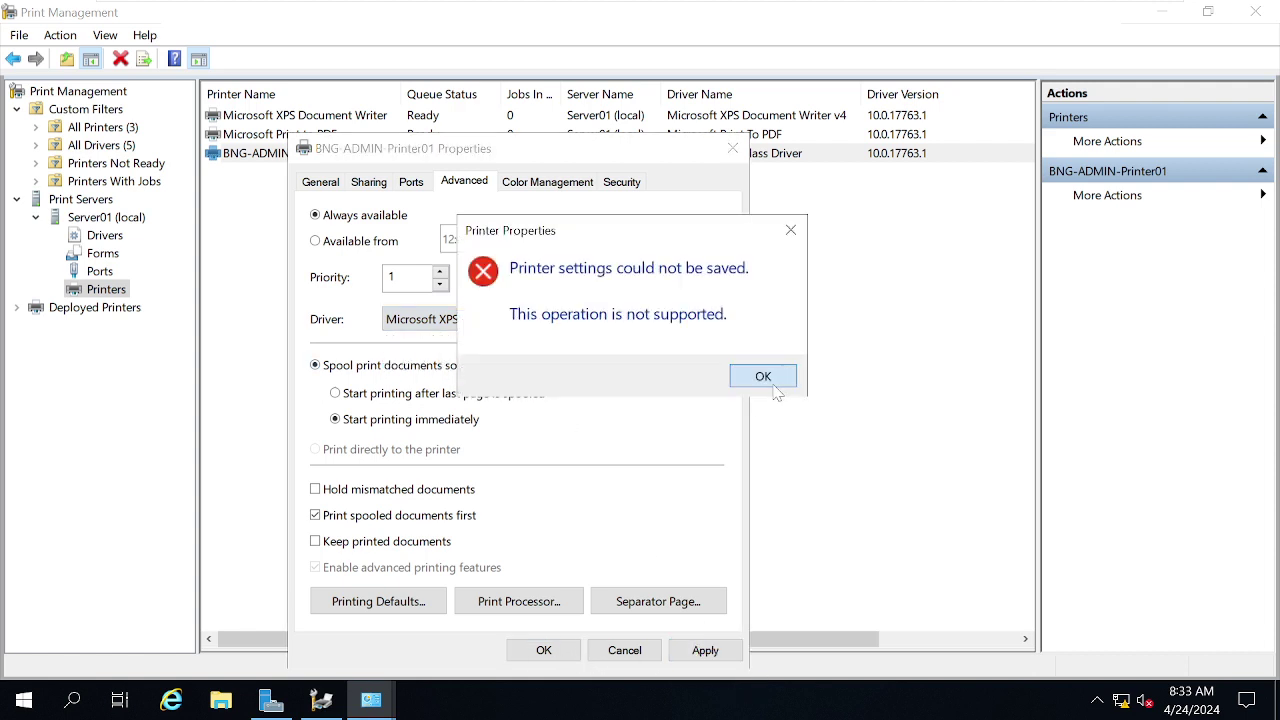
pyautogui.click(543, 650)
pyautogui.click(763, 378)
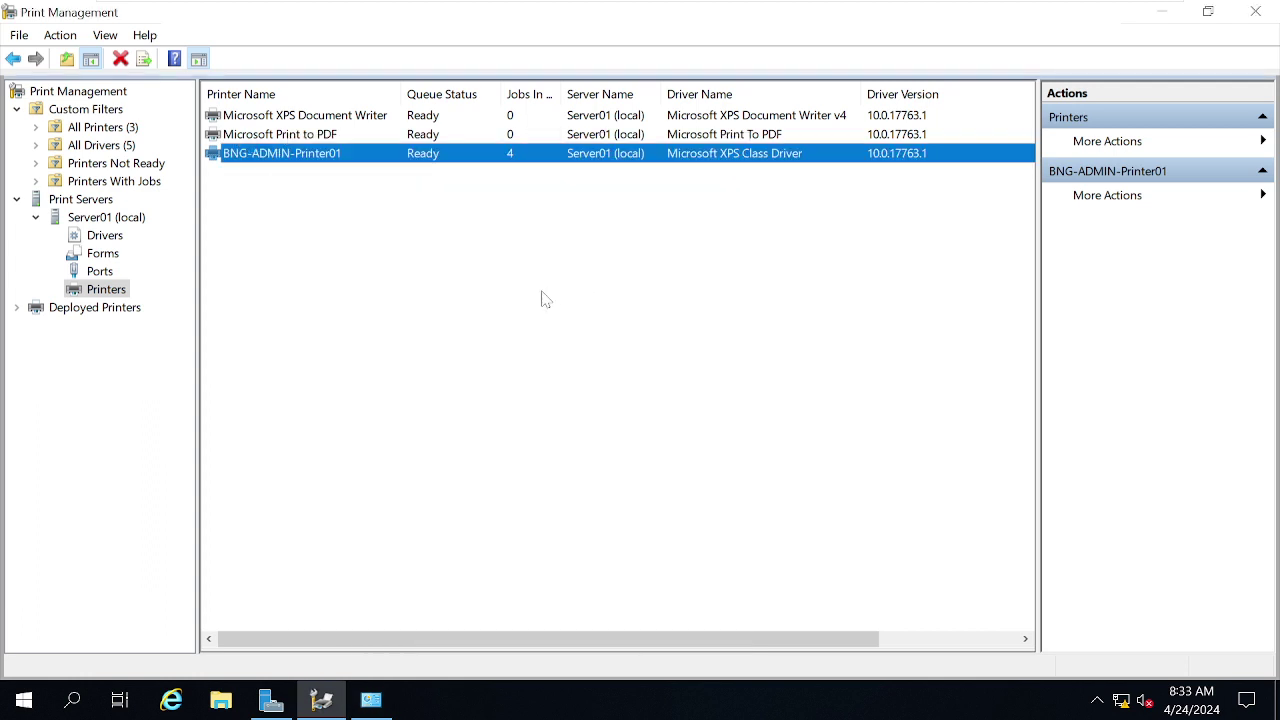
# - Retry with the Microsoft Print To PDF driver, dismiss the save errors, then switch to W10
pyautogui.doubleClick(337, 152)
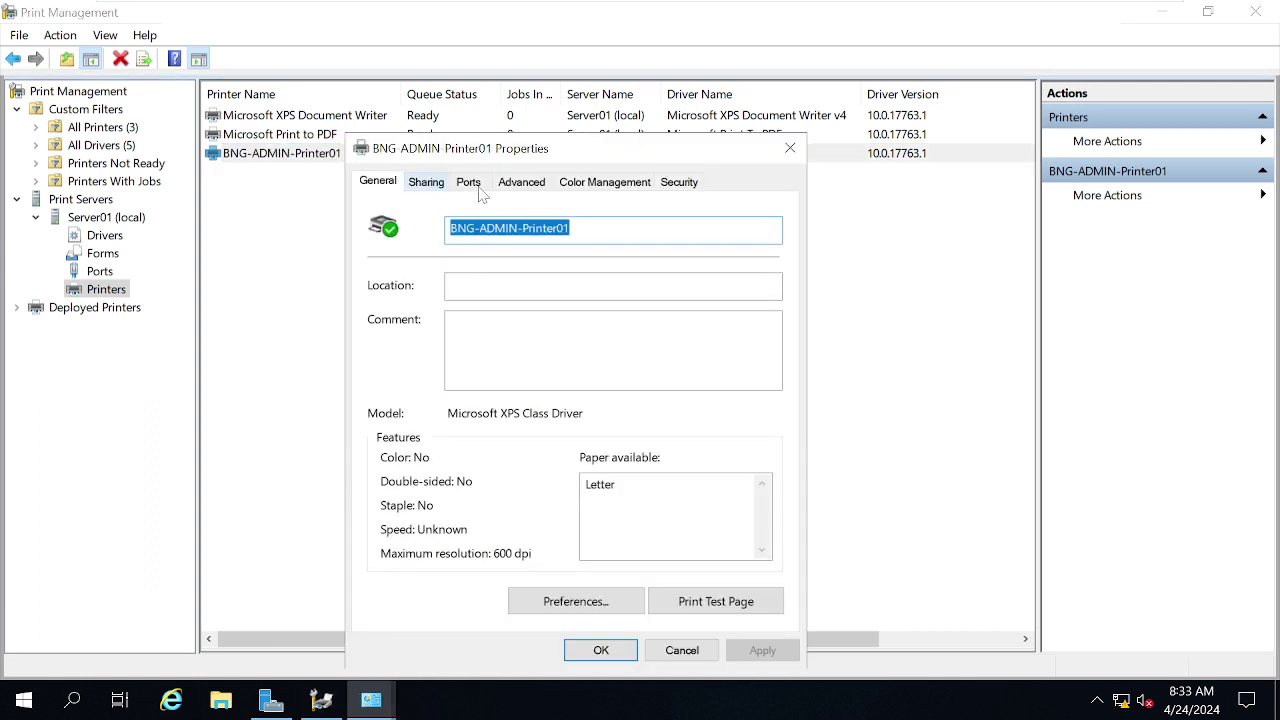
pyautogui.click(510, 185)
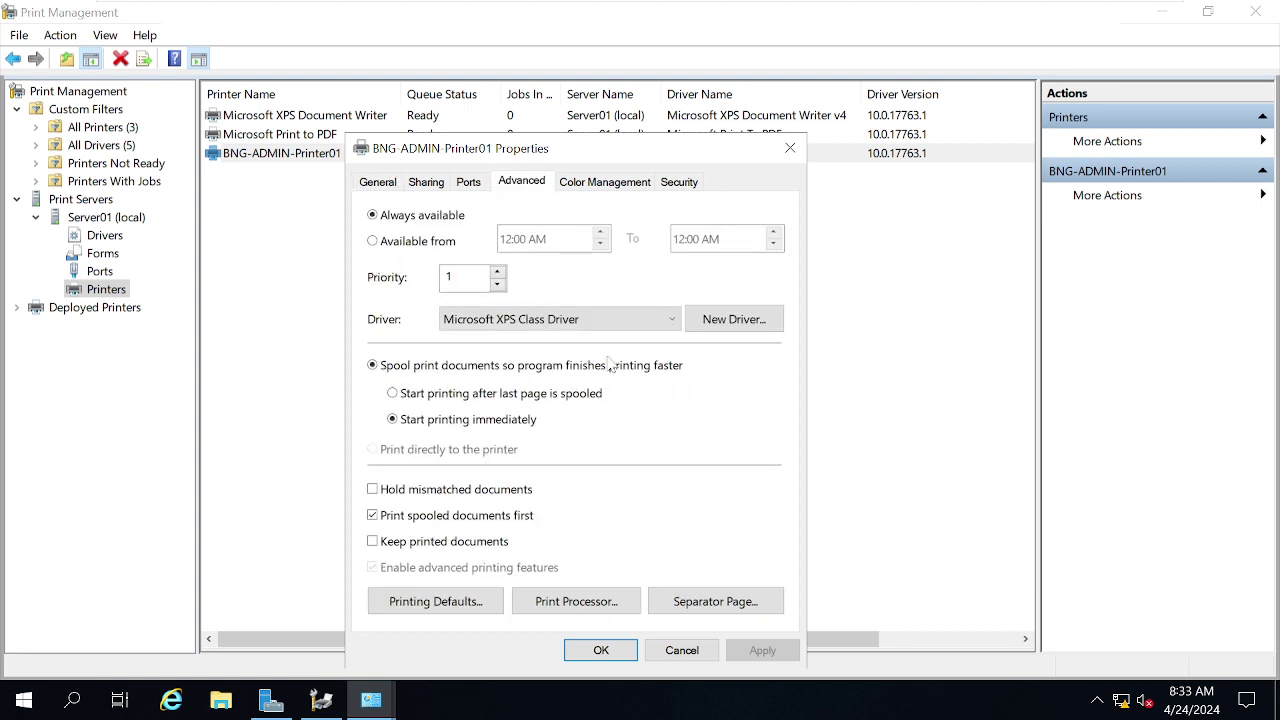
pyautogui.click(636, 326)
pyautogui.click(566, 328)
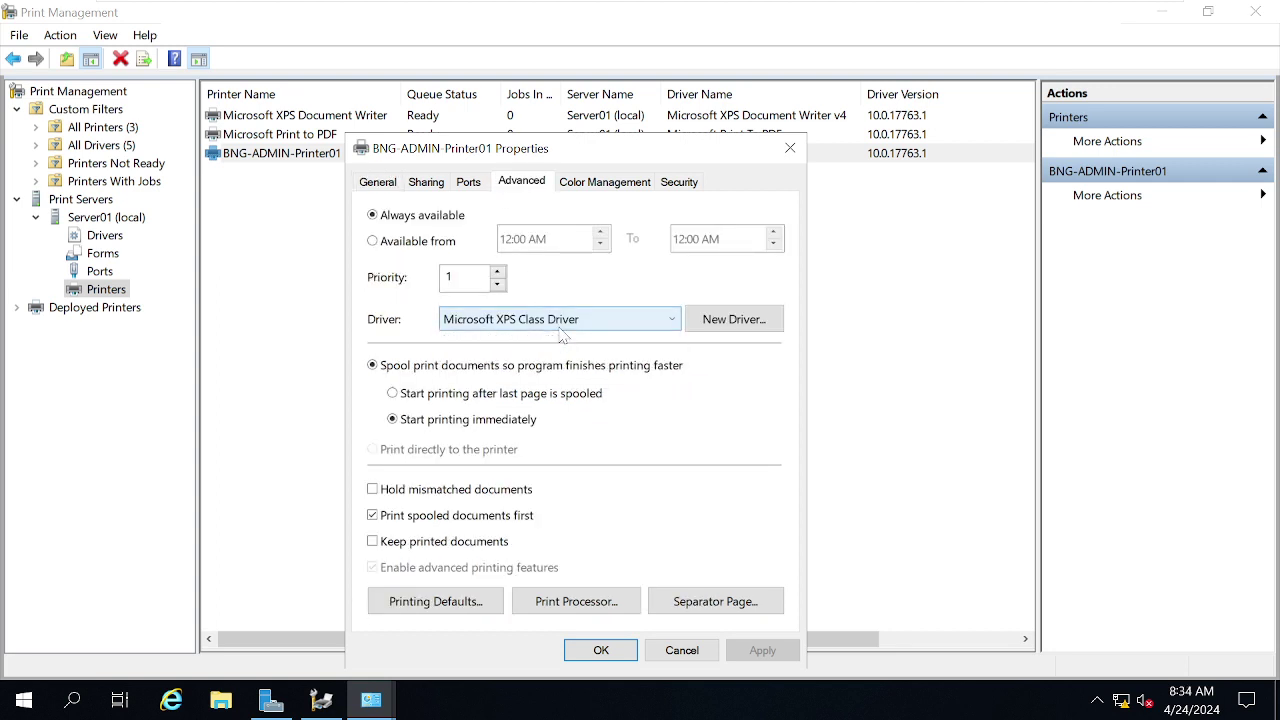
pyautogui.click(574, 327)
pyautogui.click(544, 341)
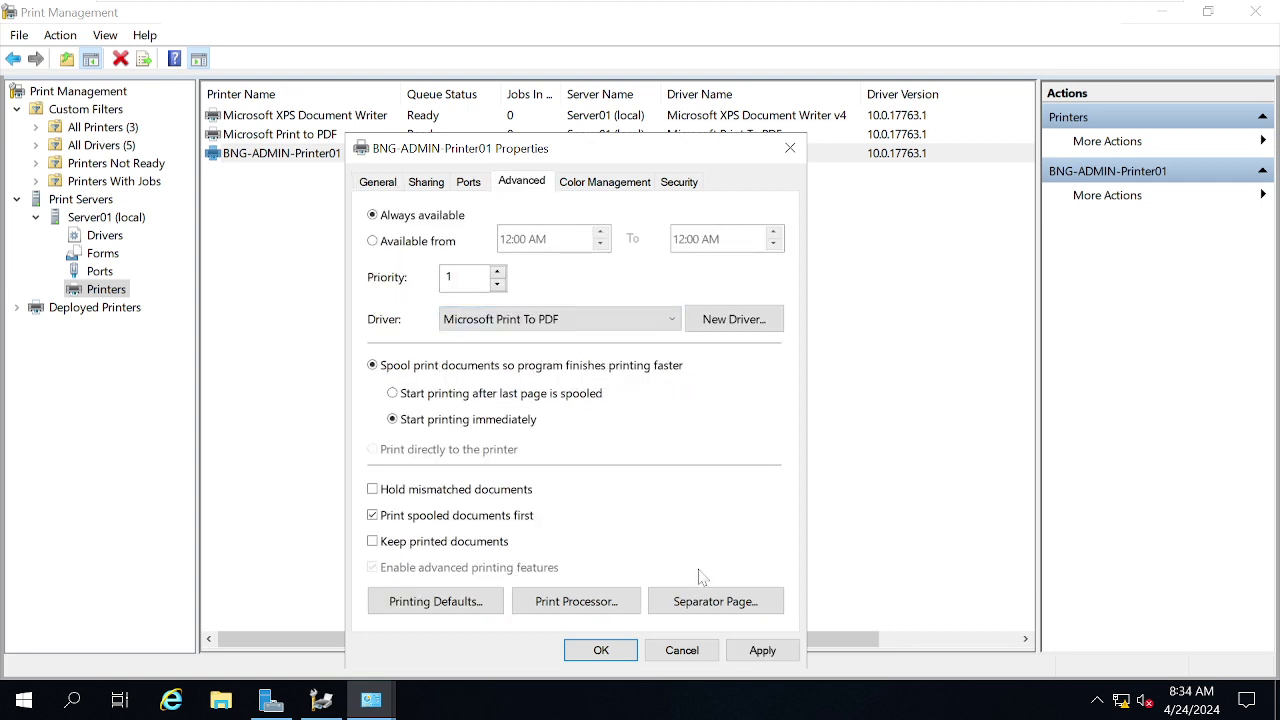
pyautogui.click(761, 650)
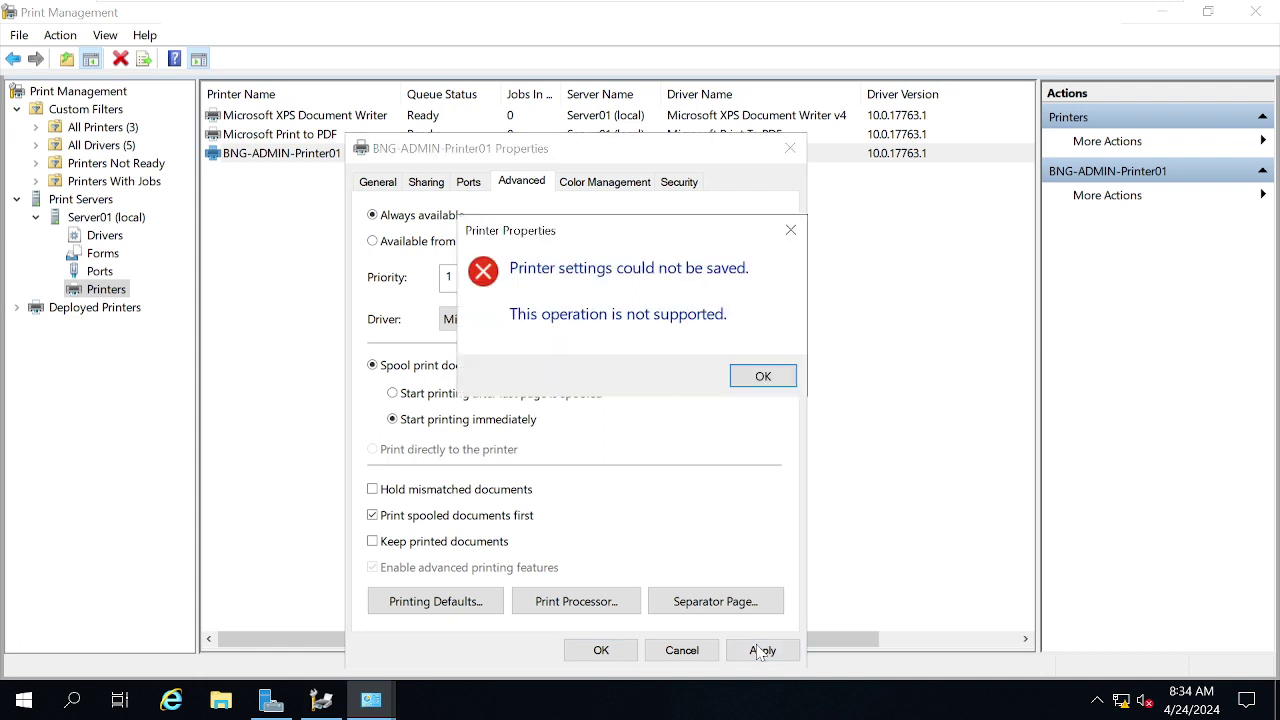
pyautogui.click(755, 378)
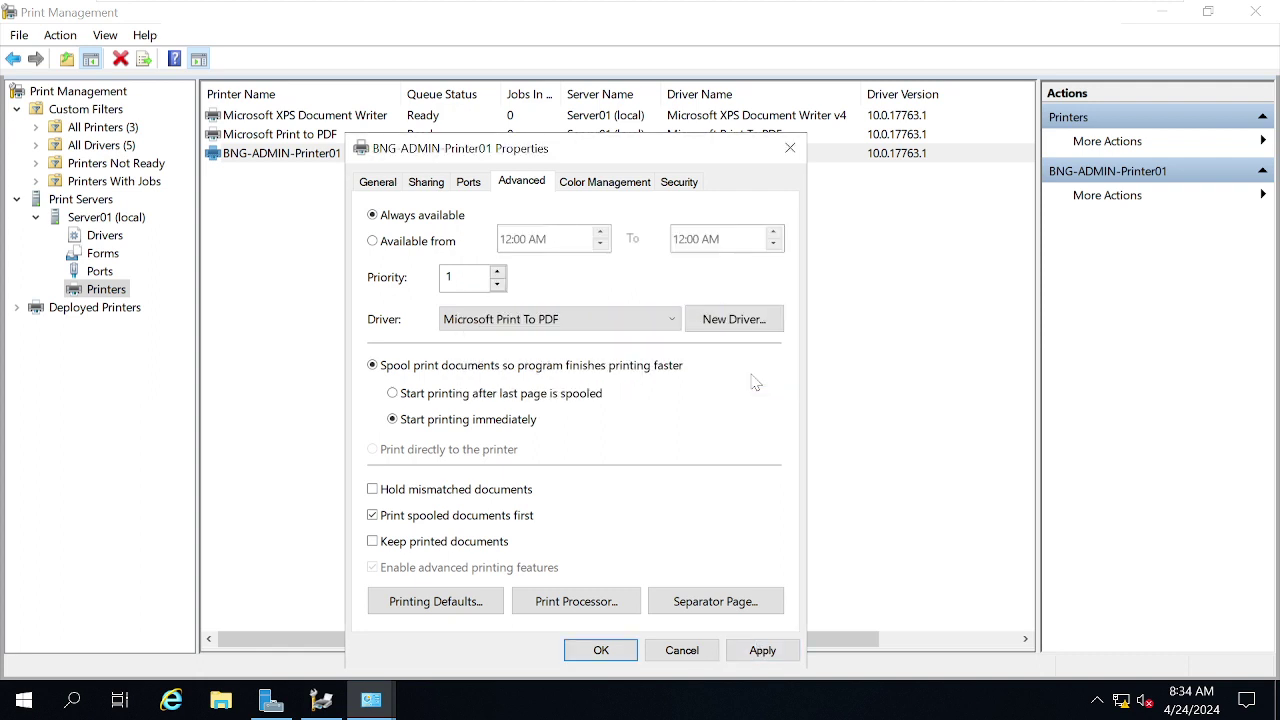
pyautogui.click(601, 650)
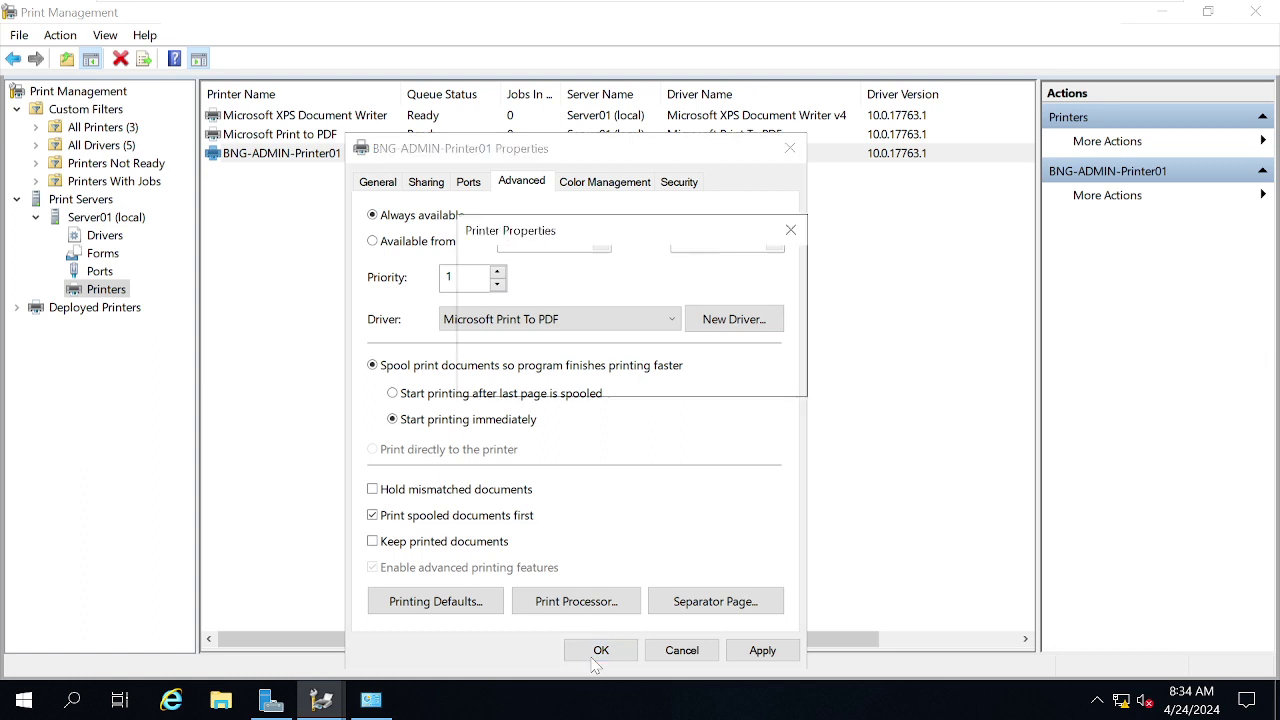
pyautogui.click(760, 377)
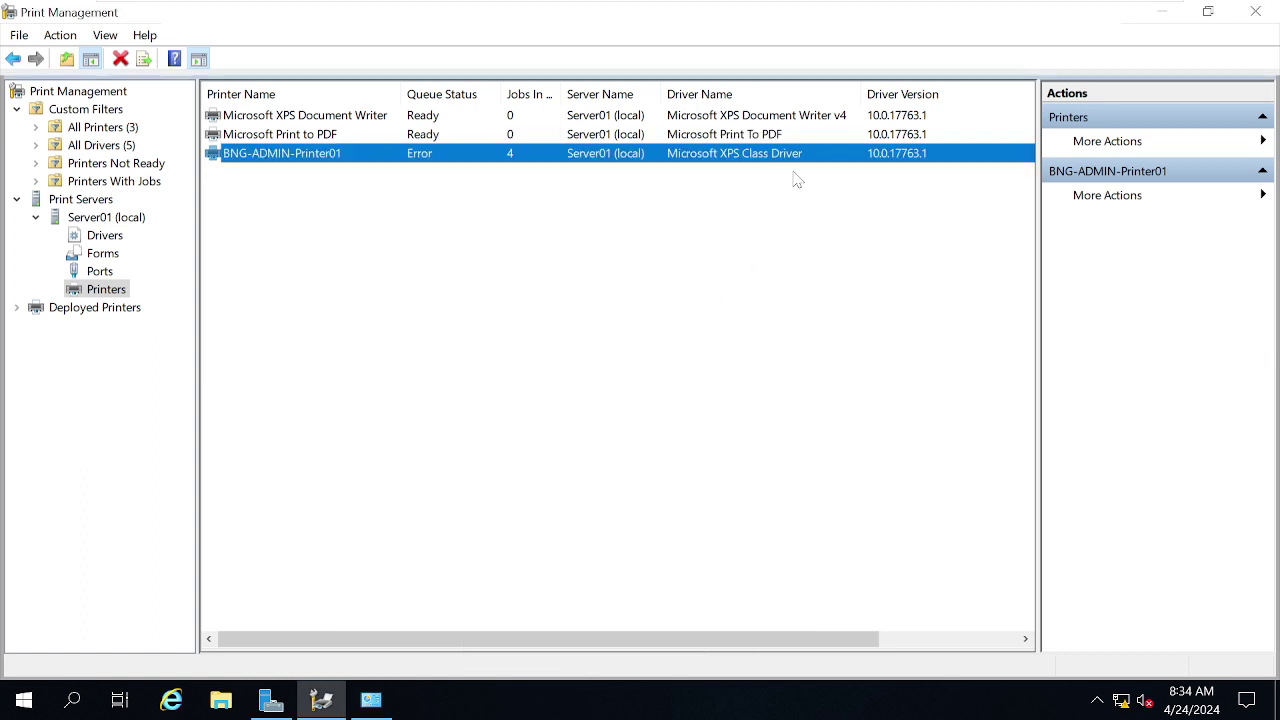
pyautogui.moveTo(590, 10)
pyautogui.click(868, 15)
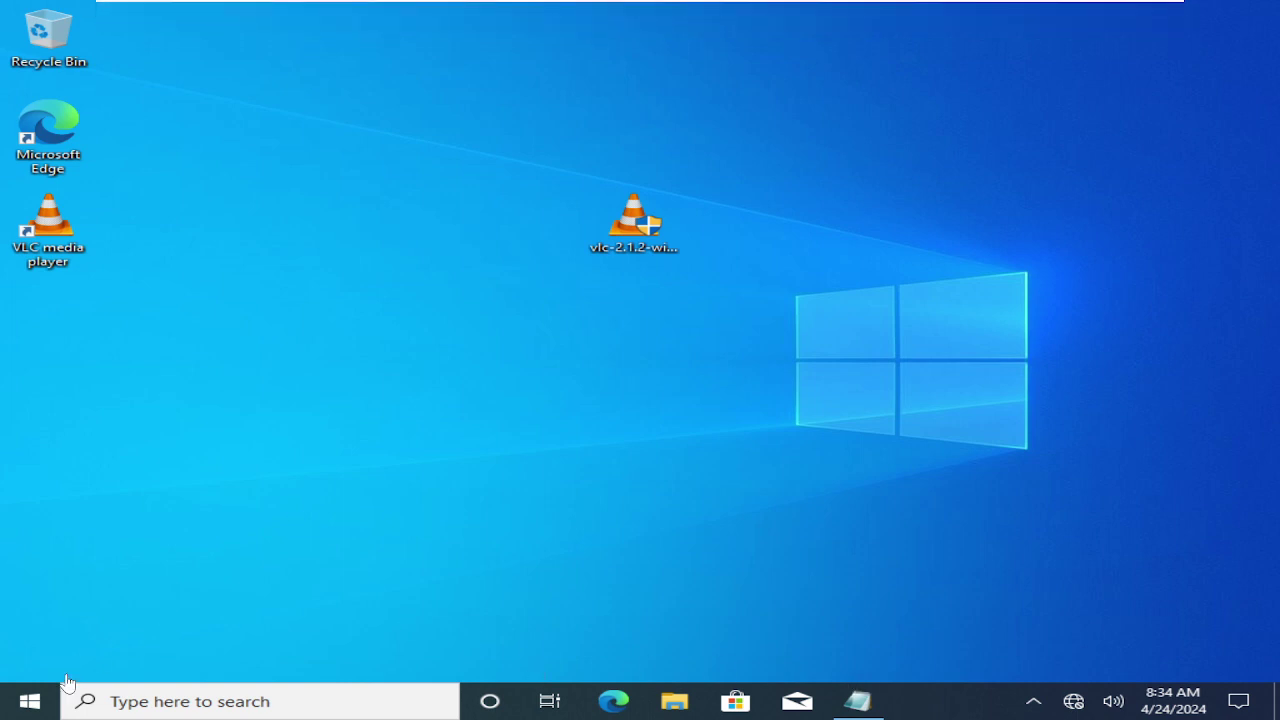
# - Search Start for 'control' and go to Control Panel's Devices and Printers
pyautogui.click(12, 708)
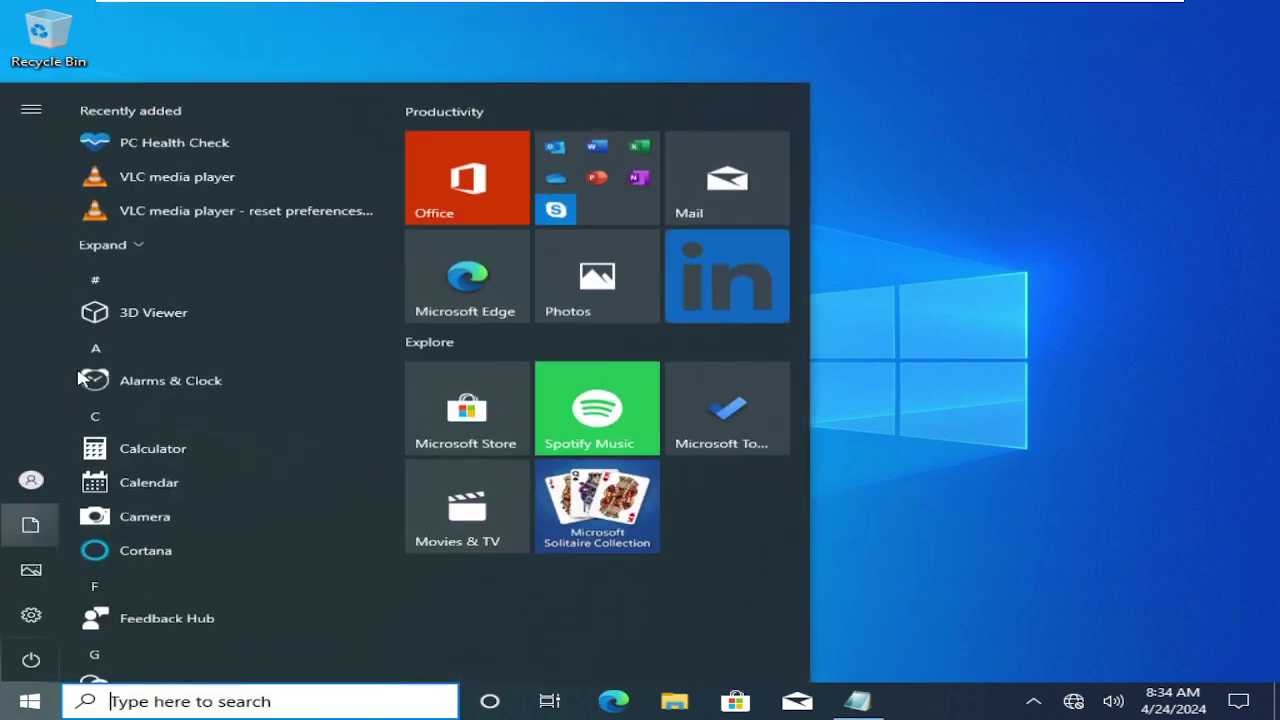
pyautogui.write('control')
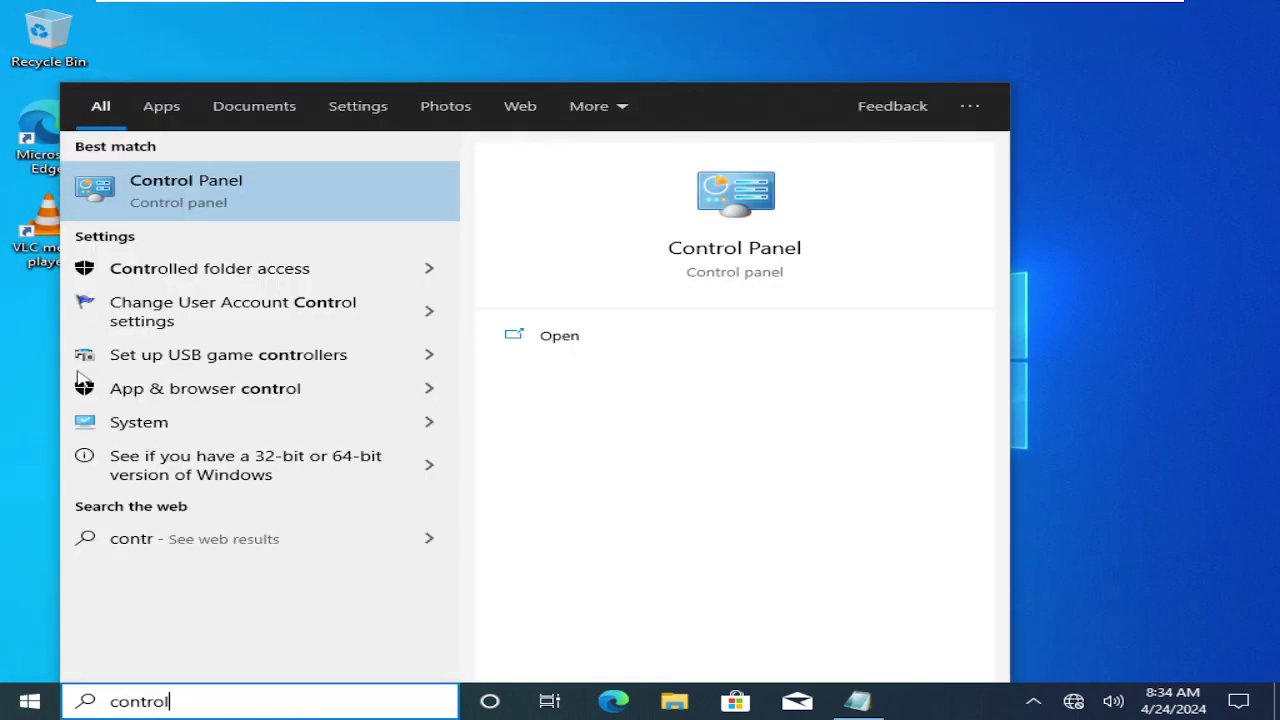
pyautogui.click(205, 180)
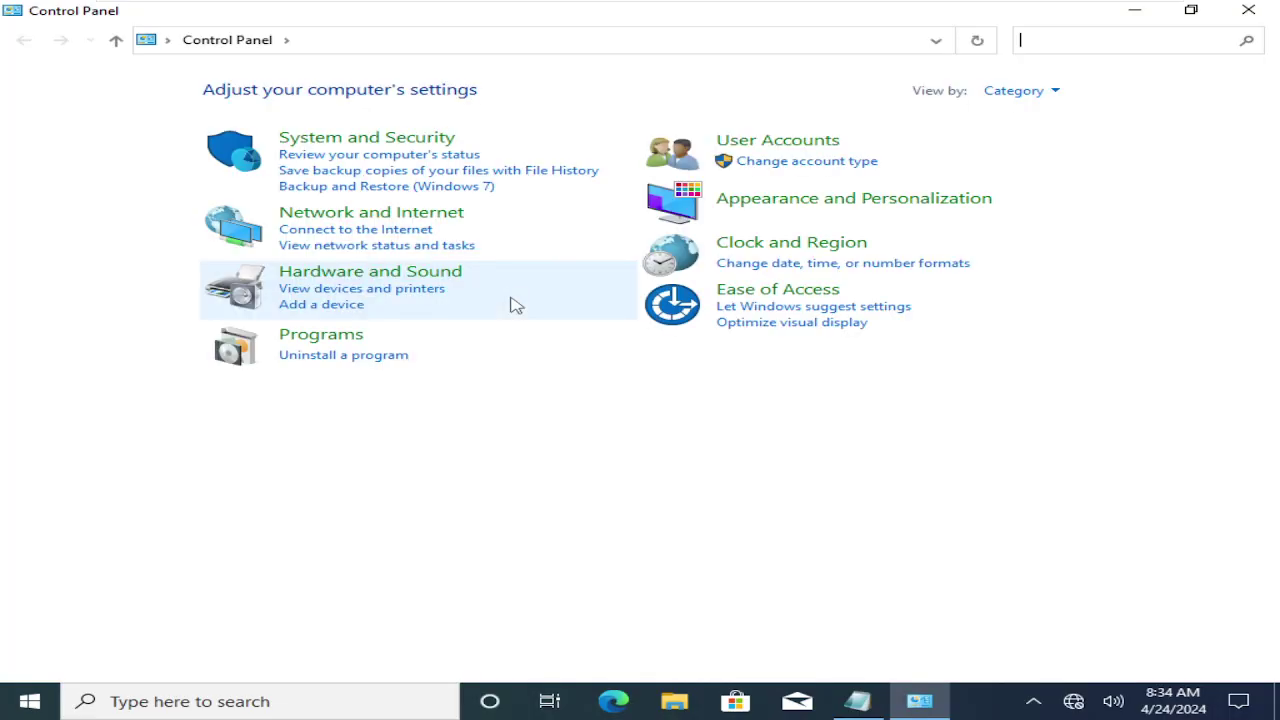
pyautogui.click(316, 290)
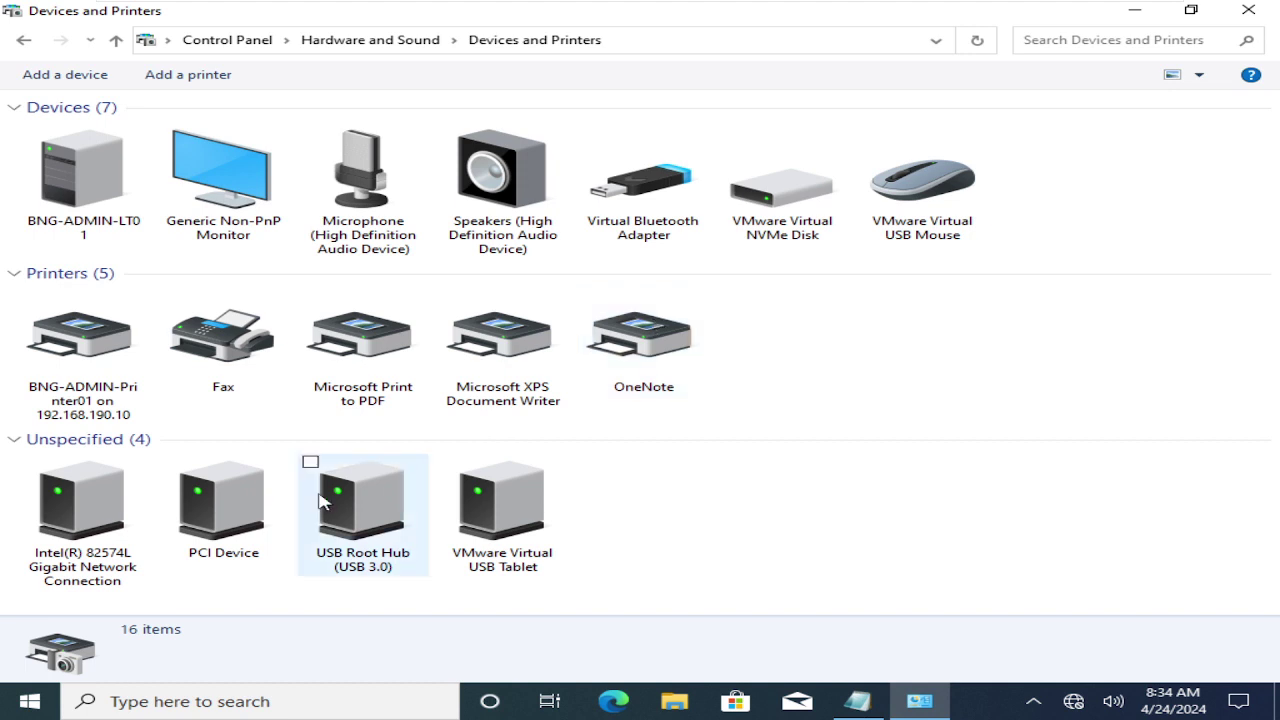
# - Open BNG-ADMIN-Printer01's print queue and show its printer properties on the Advanced tab
pyautogui.click(96, 365)
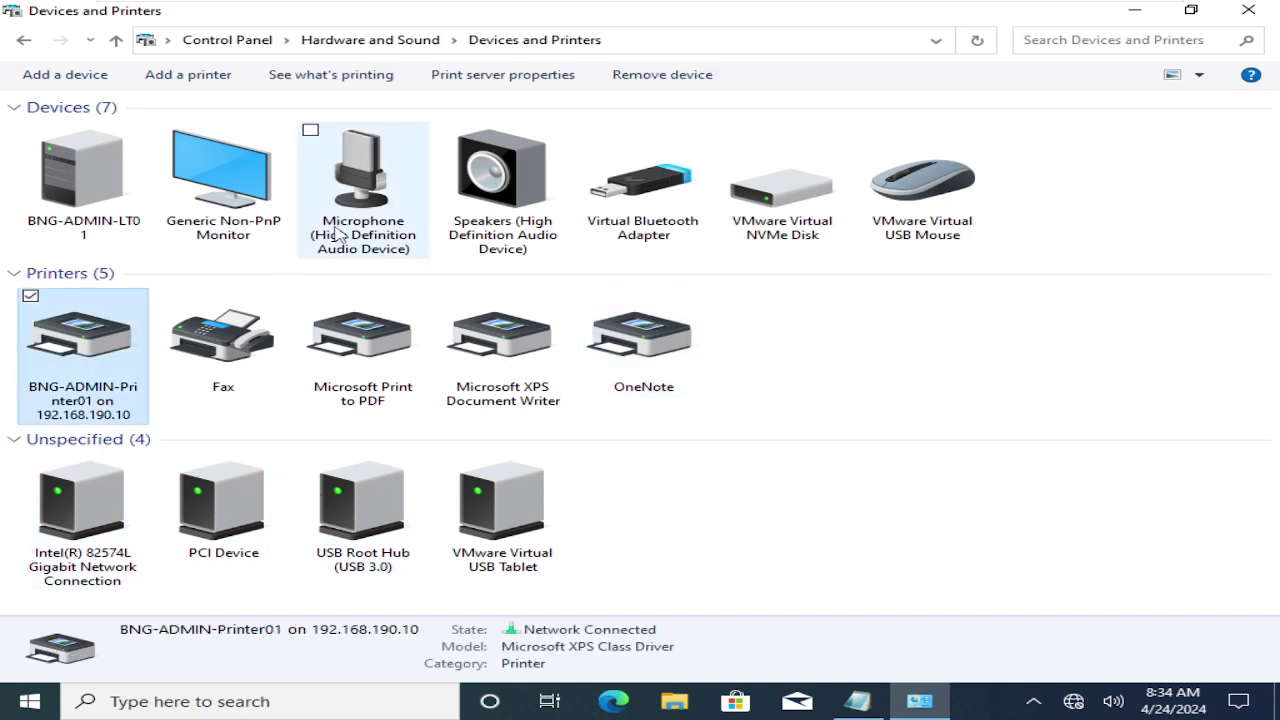
pyautogui.doubleClick(68, 345)
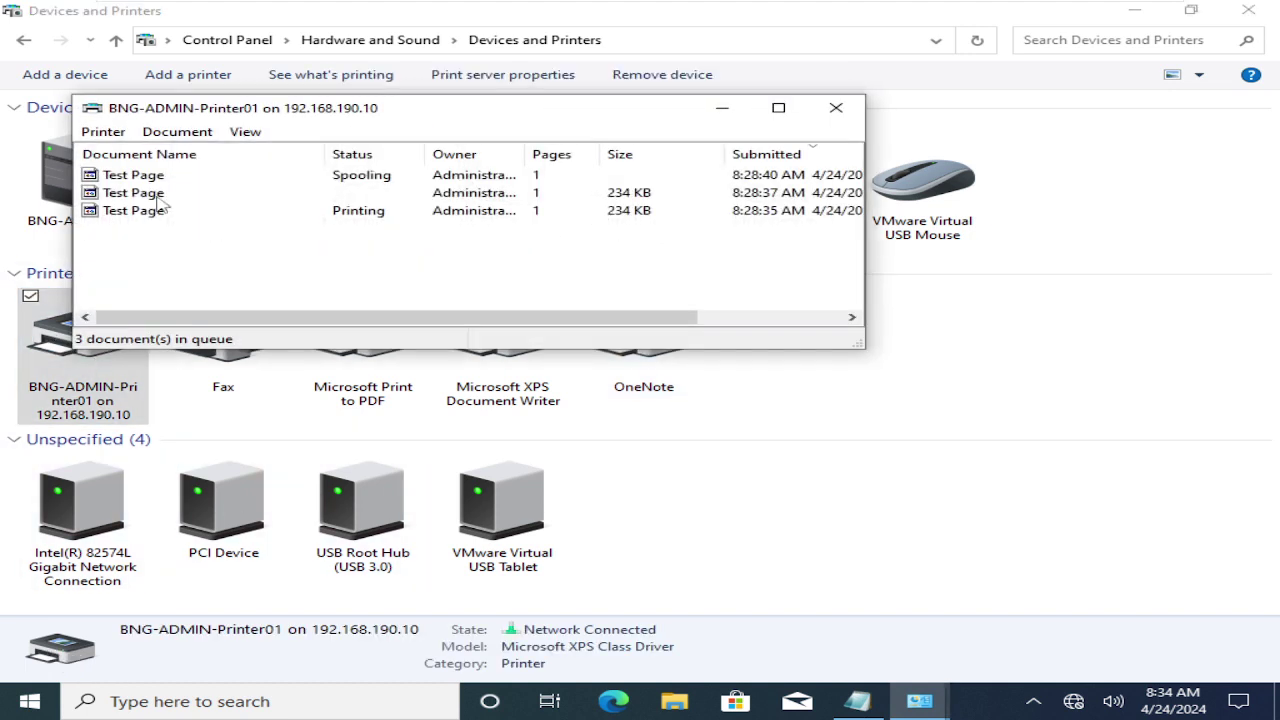
pyautogui.click(103, 131)
pyautogui.click(170, 330)
pyautogui.click(400, 241)
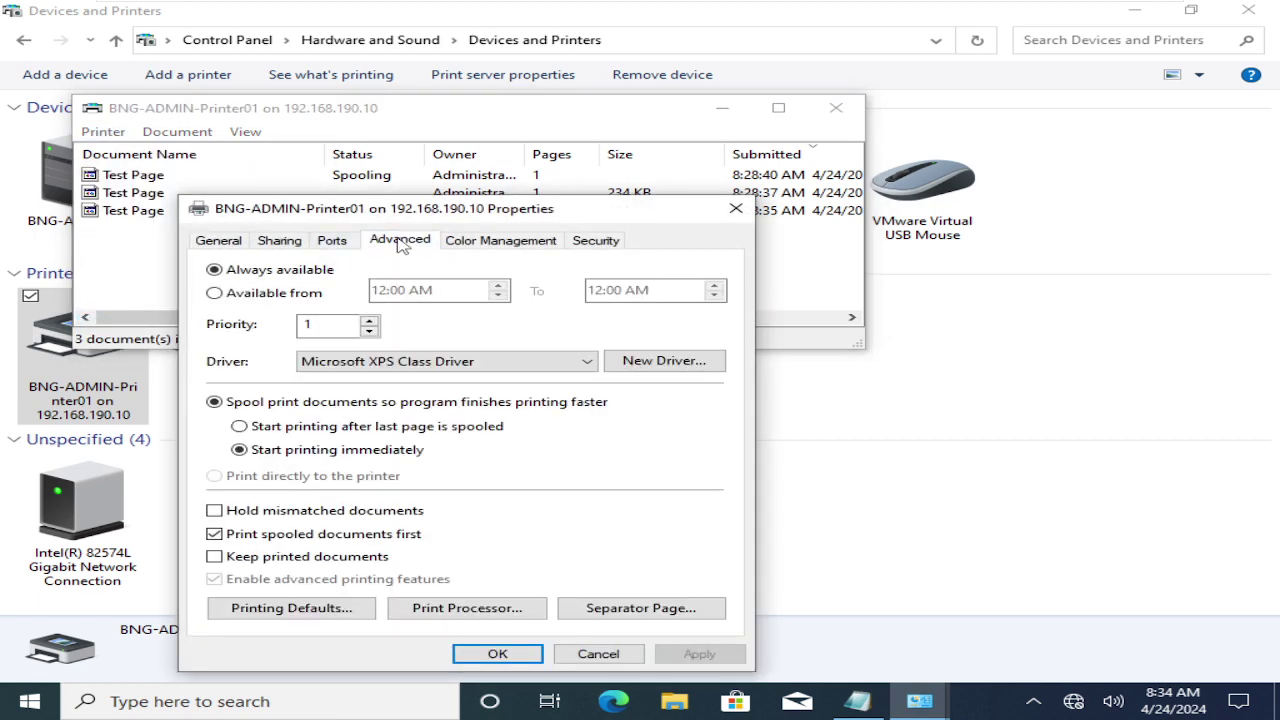
# - Review the driver list without changing it, then switch the printer to 'Available from' hours
pyautogui.click(586, 361)
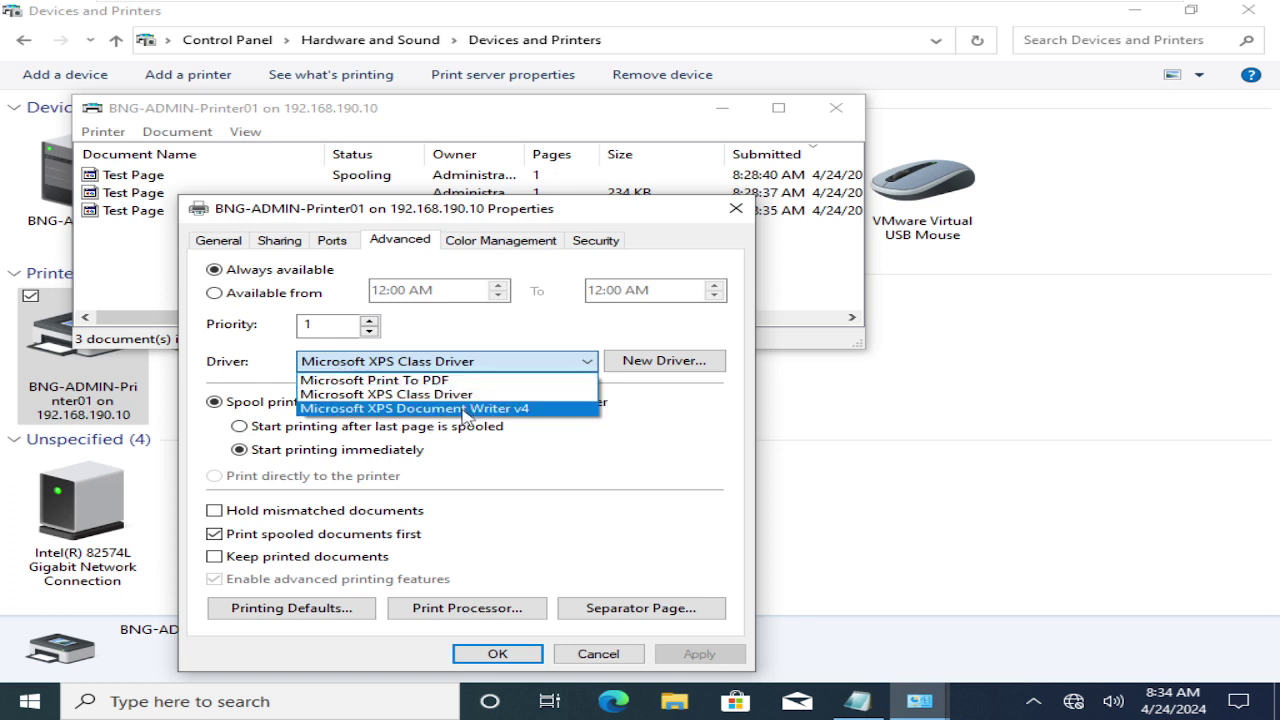
pyautogui.click(633, 484)
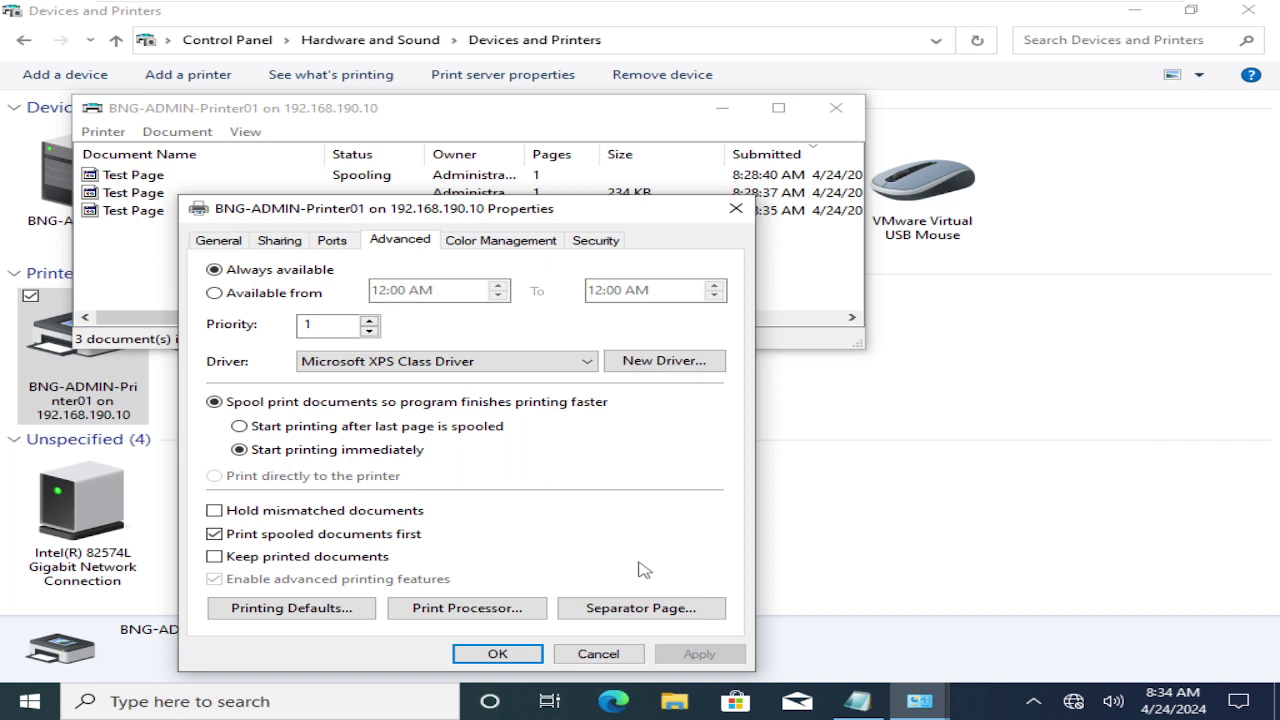
pyautogui.click(232, 293)
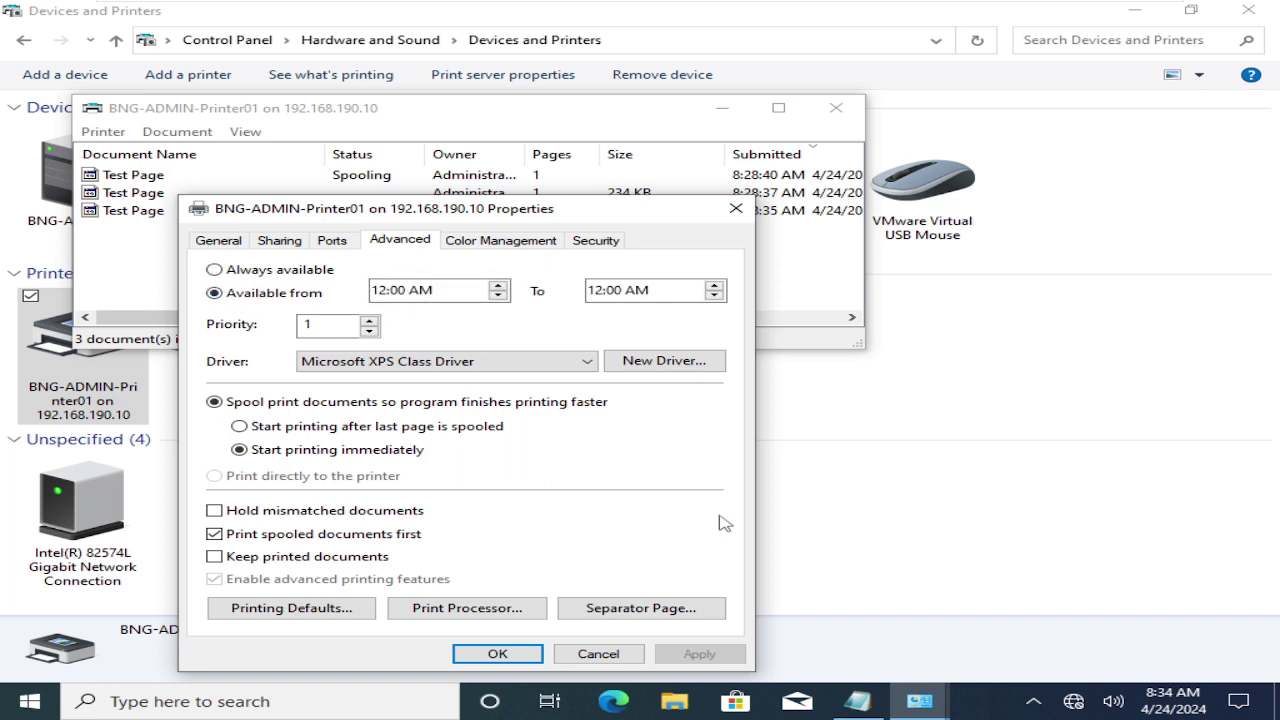
pyautogui.click(497, 285)
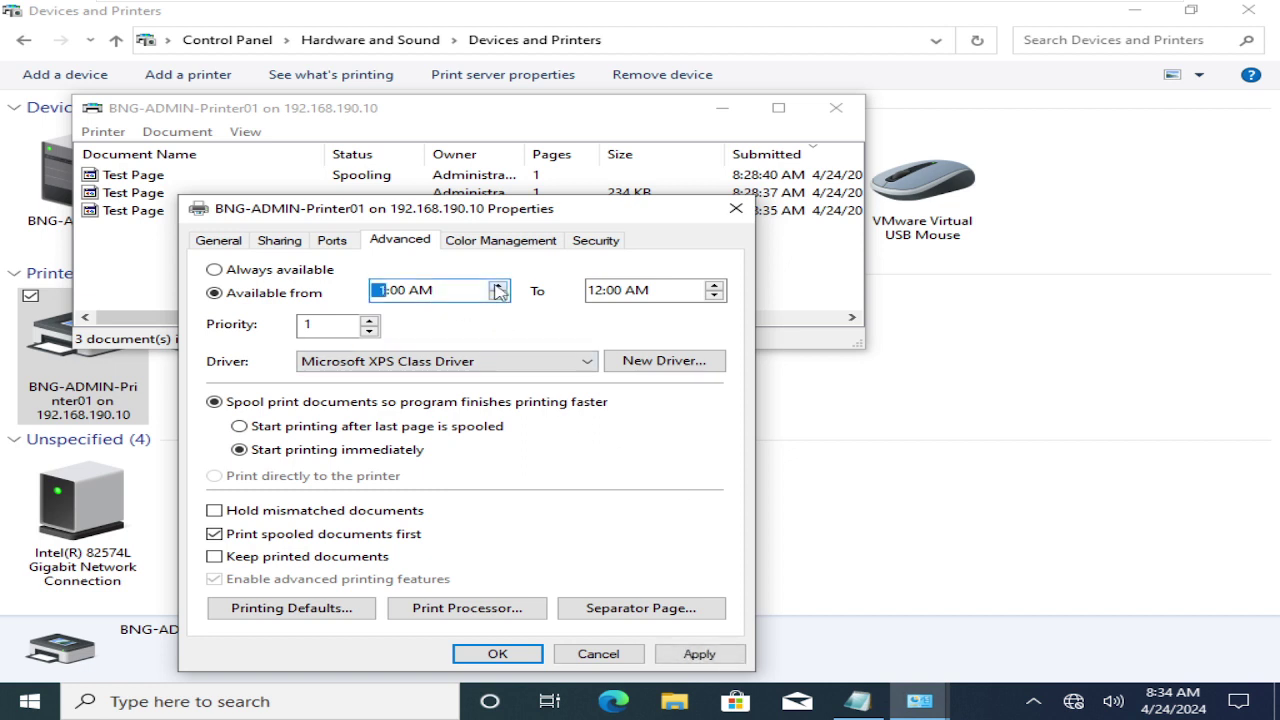
pyautogui.click(427, 291)
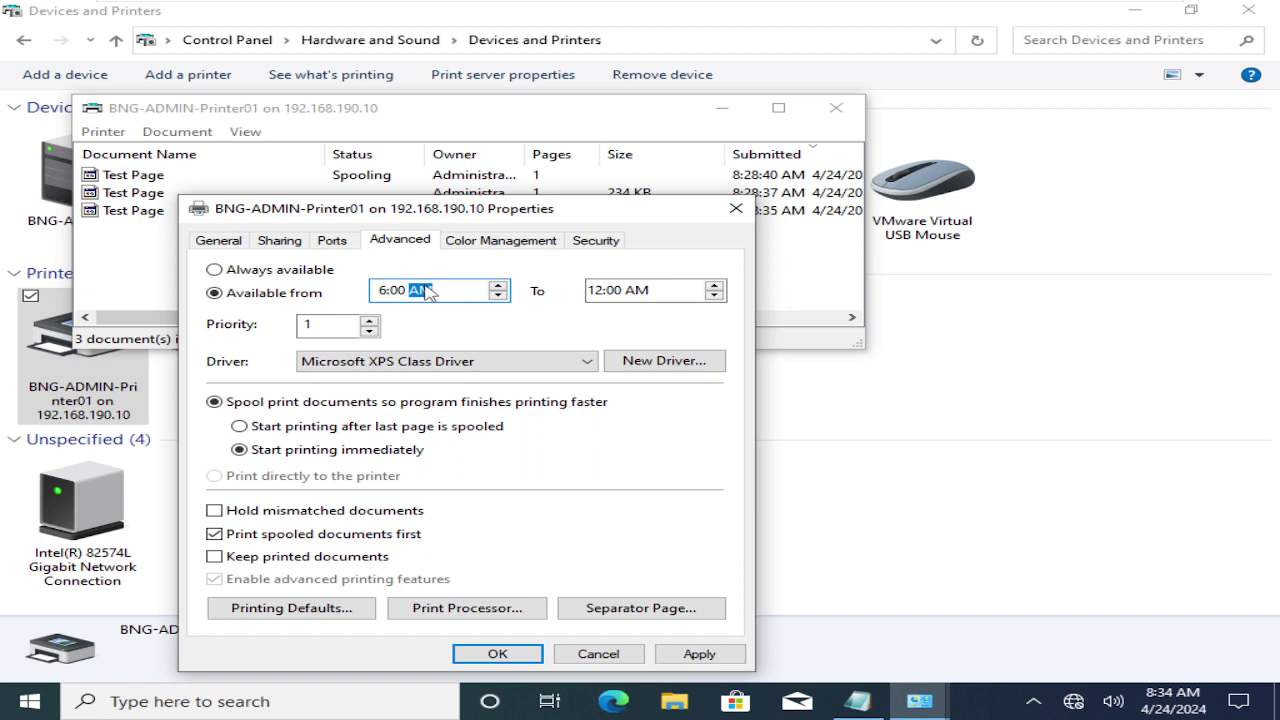
pyautogui.click(593, 290)
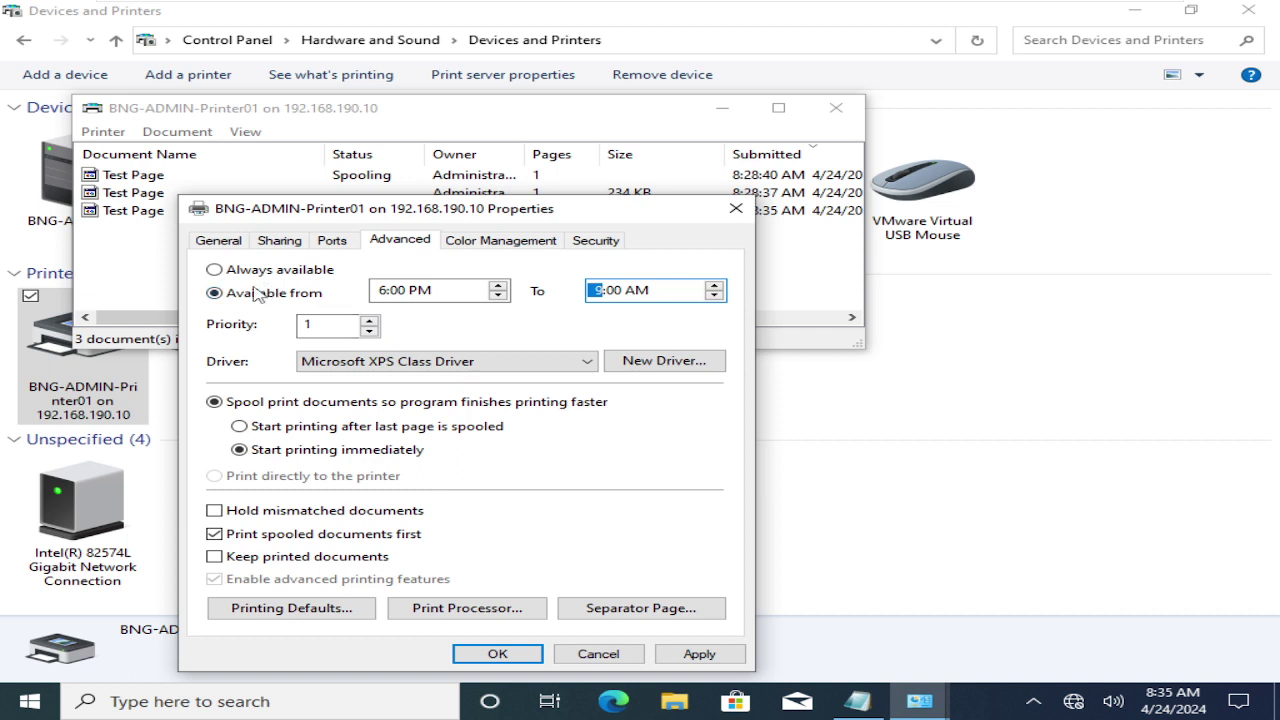
# - Set the availability window to 9:00 AM through 6:00 PM
pyautogui.click(385, 293)
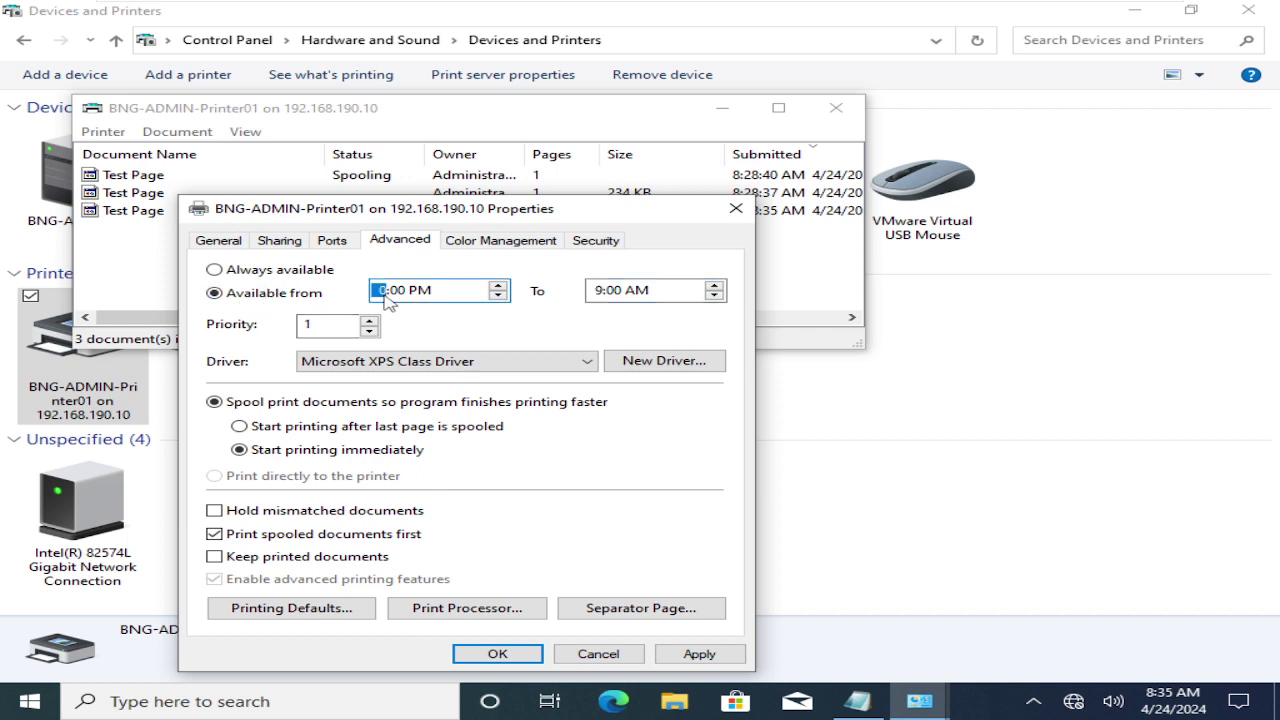
pyautogui.write('9')
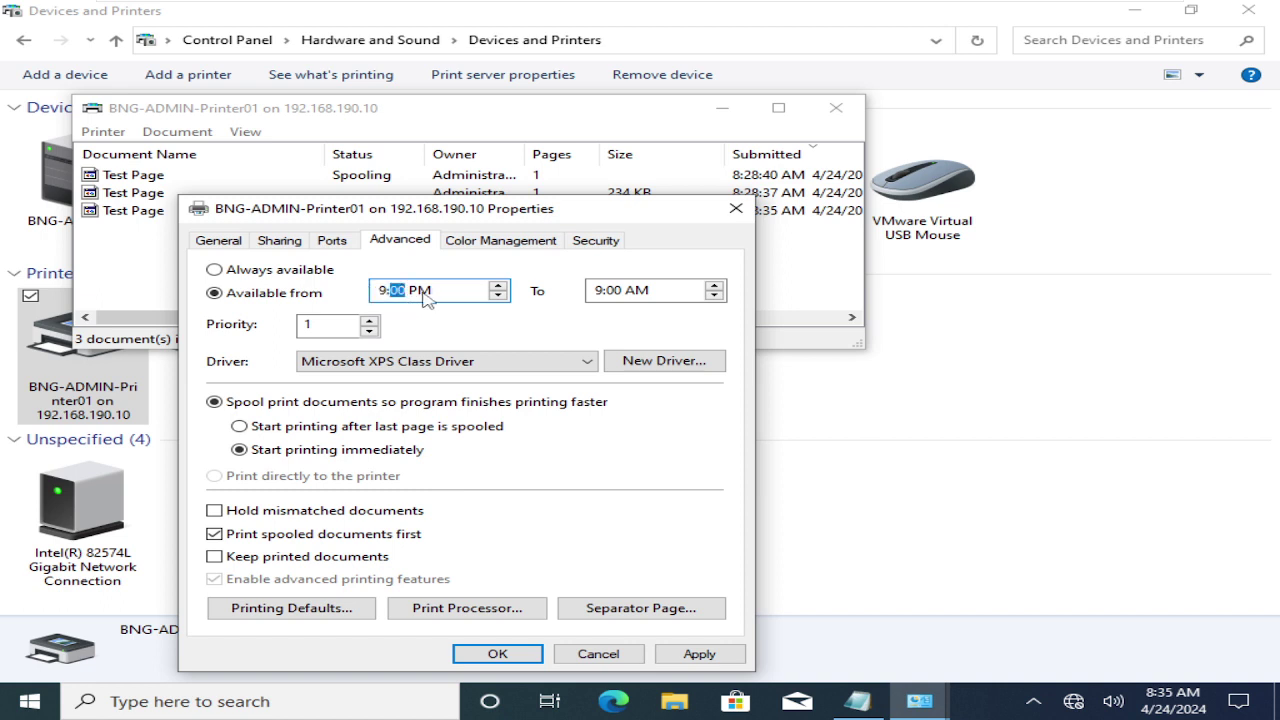
pyautogui.click(420, 292)
pyautogui.write('a')
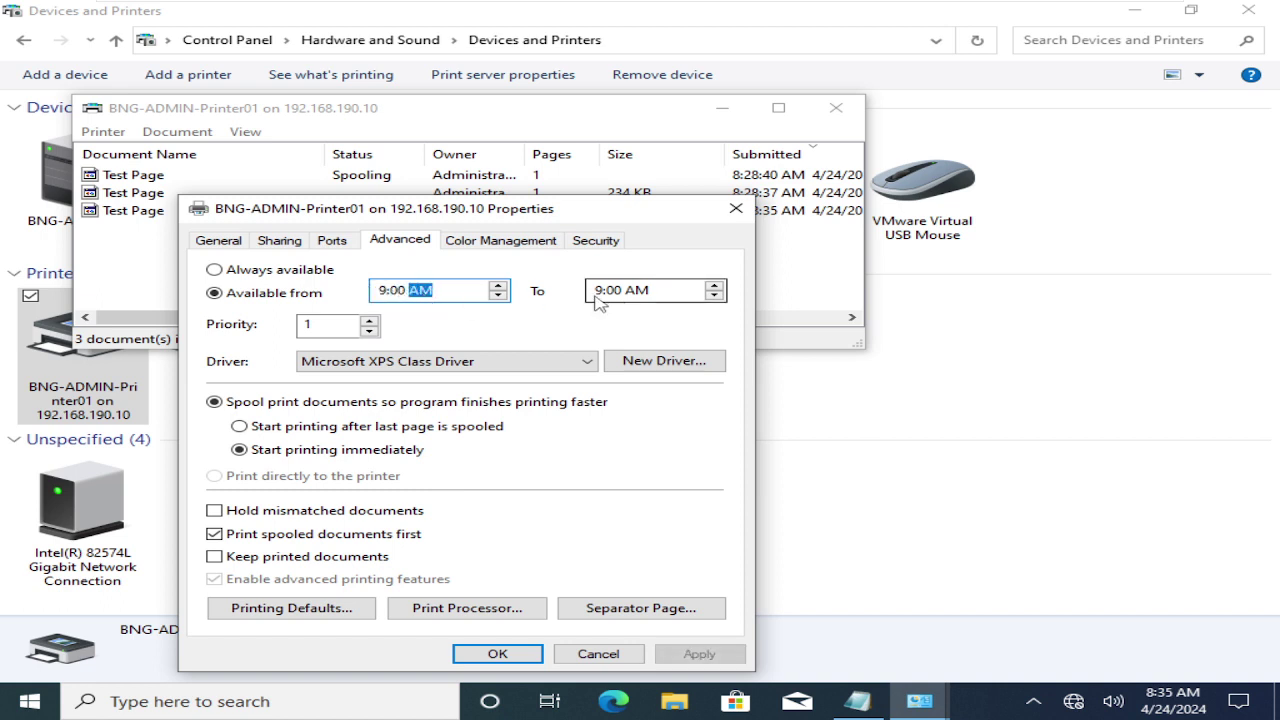
pyautogui.click(595, 293)
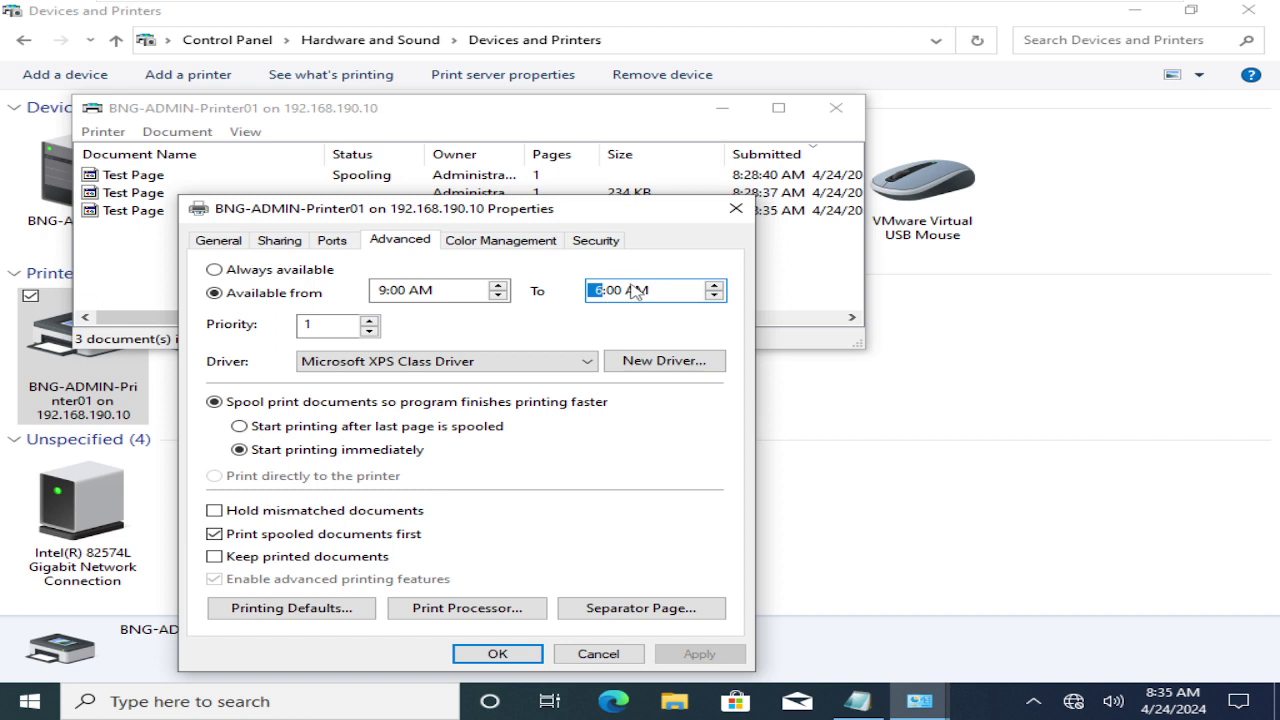
pyautogui.click(634, 290)
pyautogui.write('p')
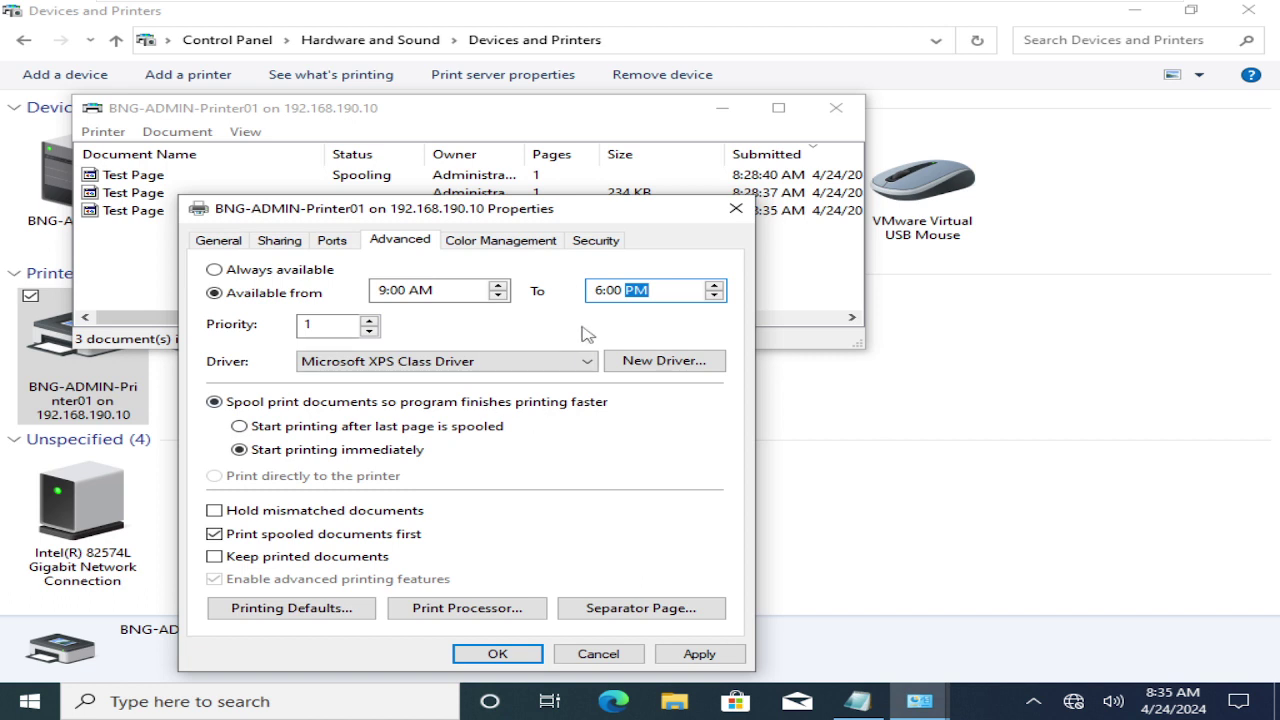
# - Discard the change and close the properties, print queue and Devices and Printers windows
pyautogui.click(600, 654)
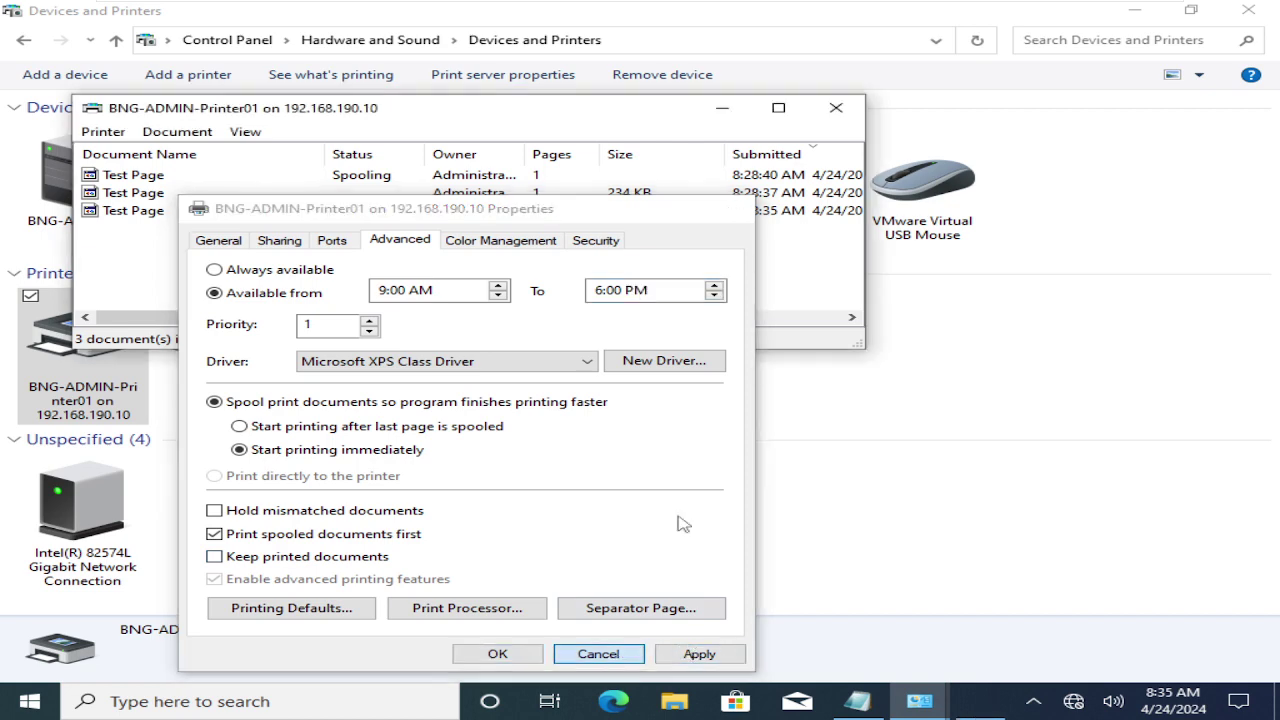
pyautogui.click(835, 110)
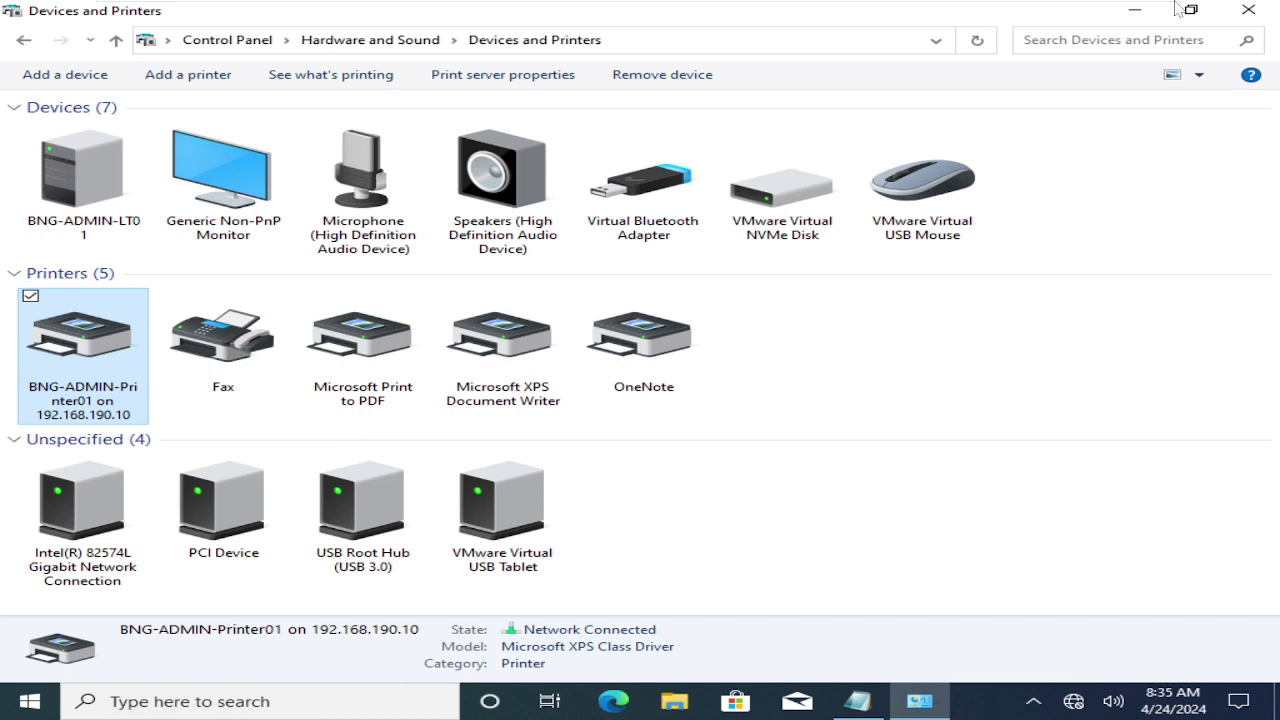
pyautogui.click(1250, 11)
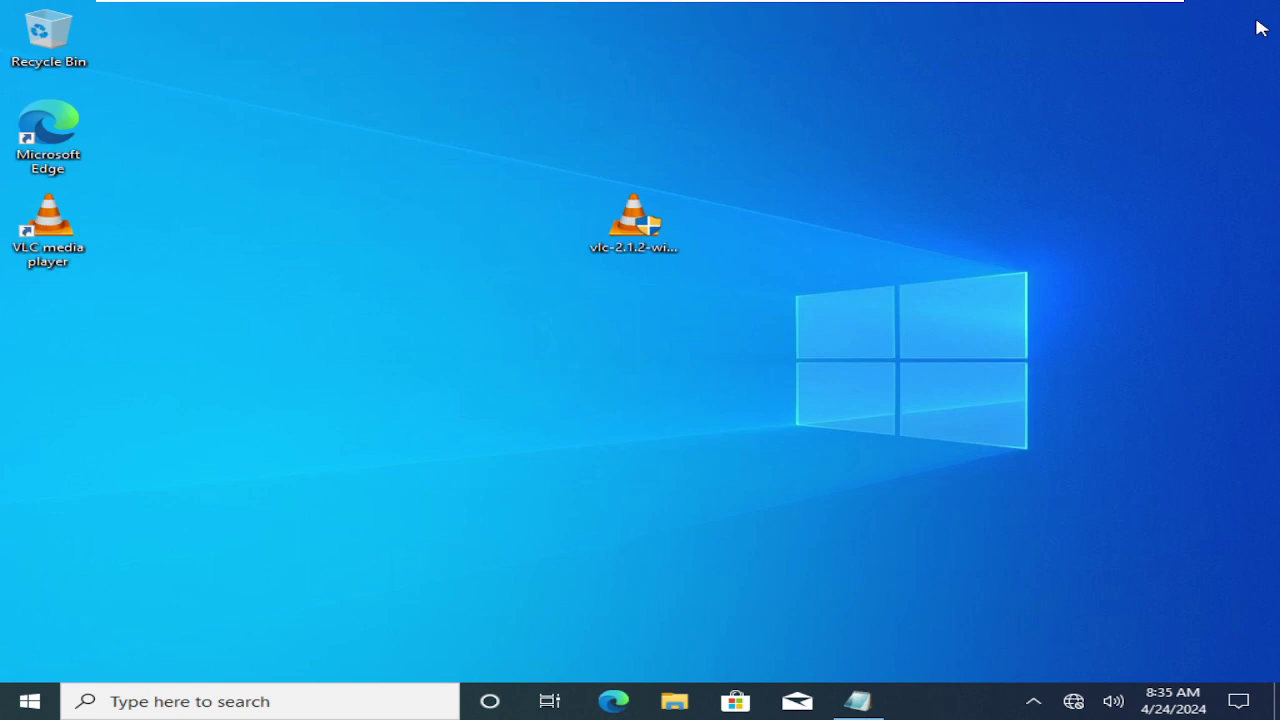